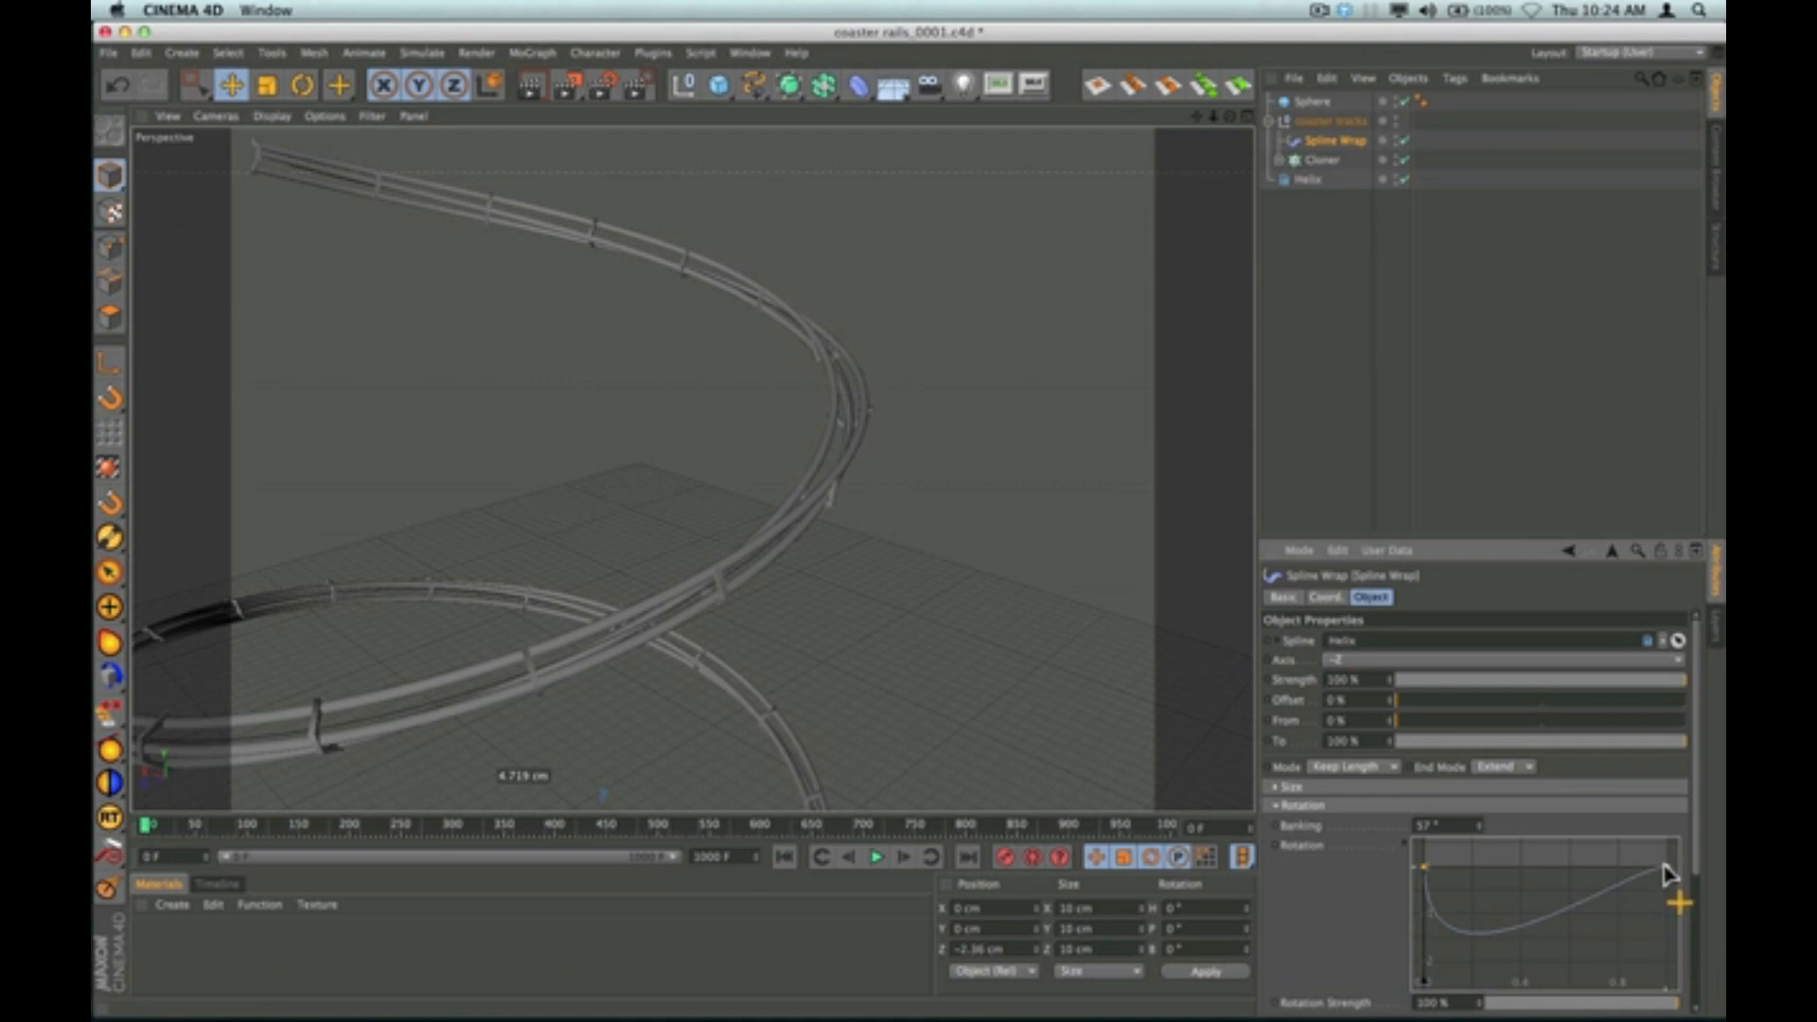
Adjust the end tangent of the Spline Wrap's Rotation curve and set Banking to -44°.
mouse_move(1634, 871)
left_mouse_down()
mouse_move(1593, 868)
mouse_move(1639, 883)
mouse_move(1628, 866)
left_mouse_up()
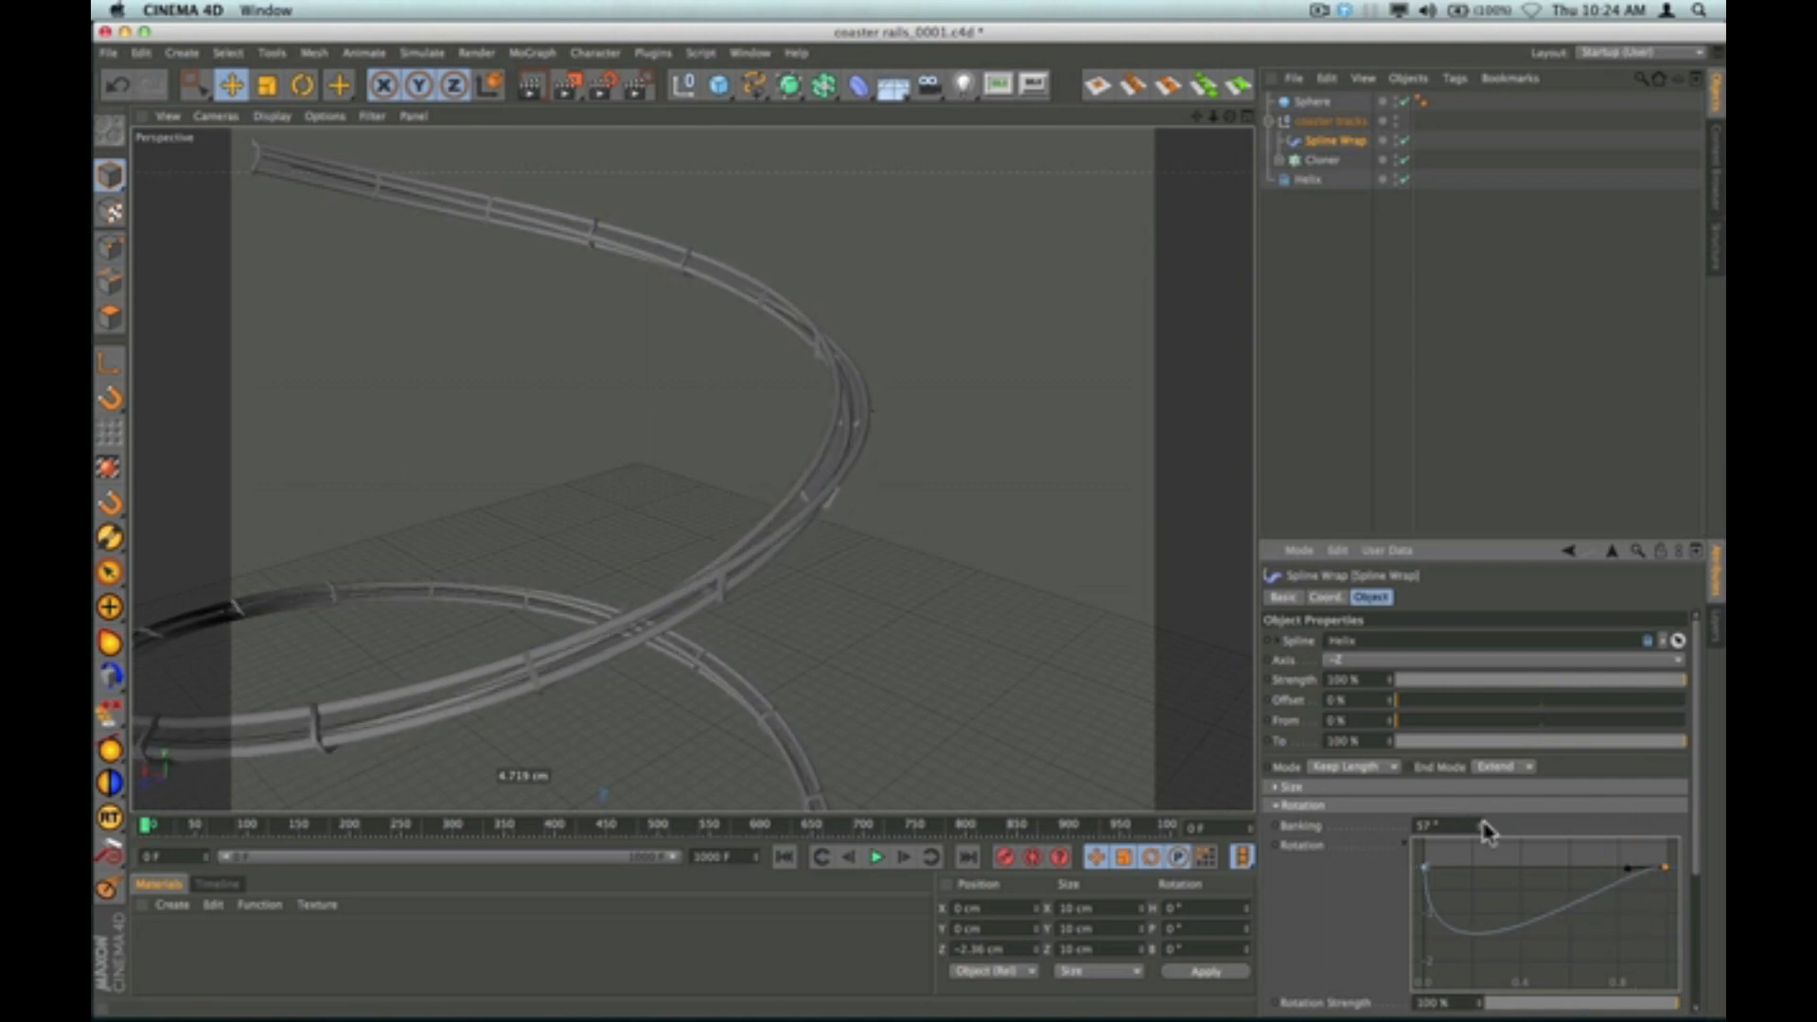
left_click(1481, 828)
left_click(1478, 828)
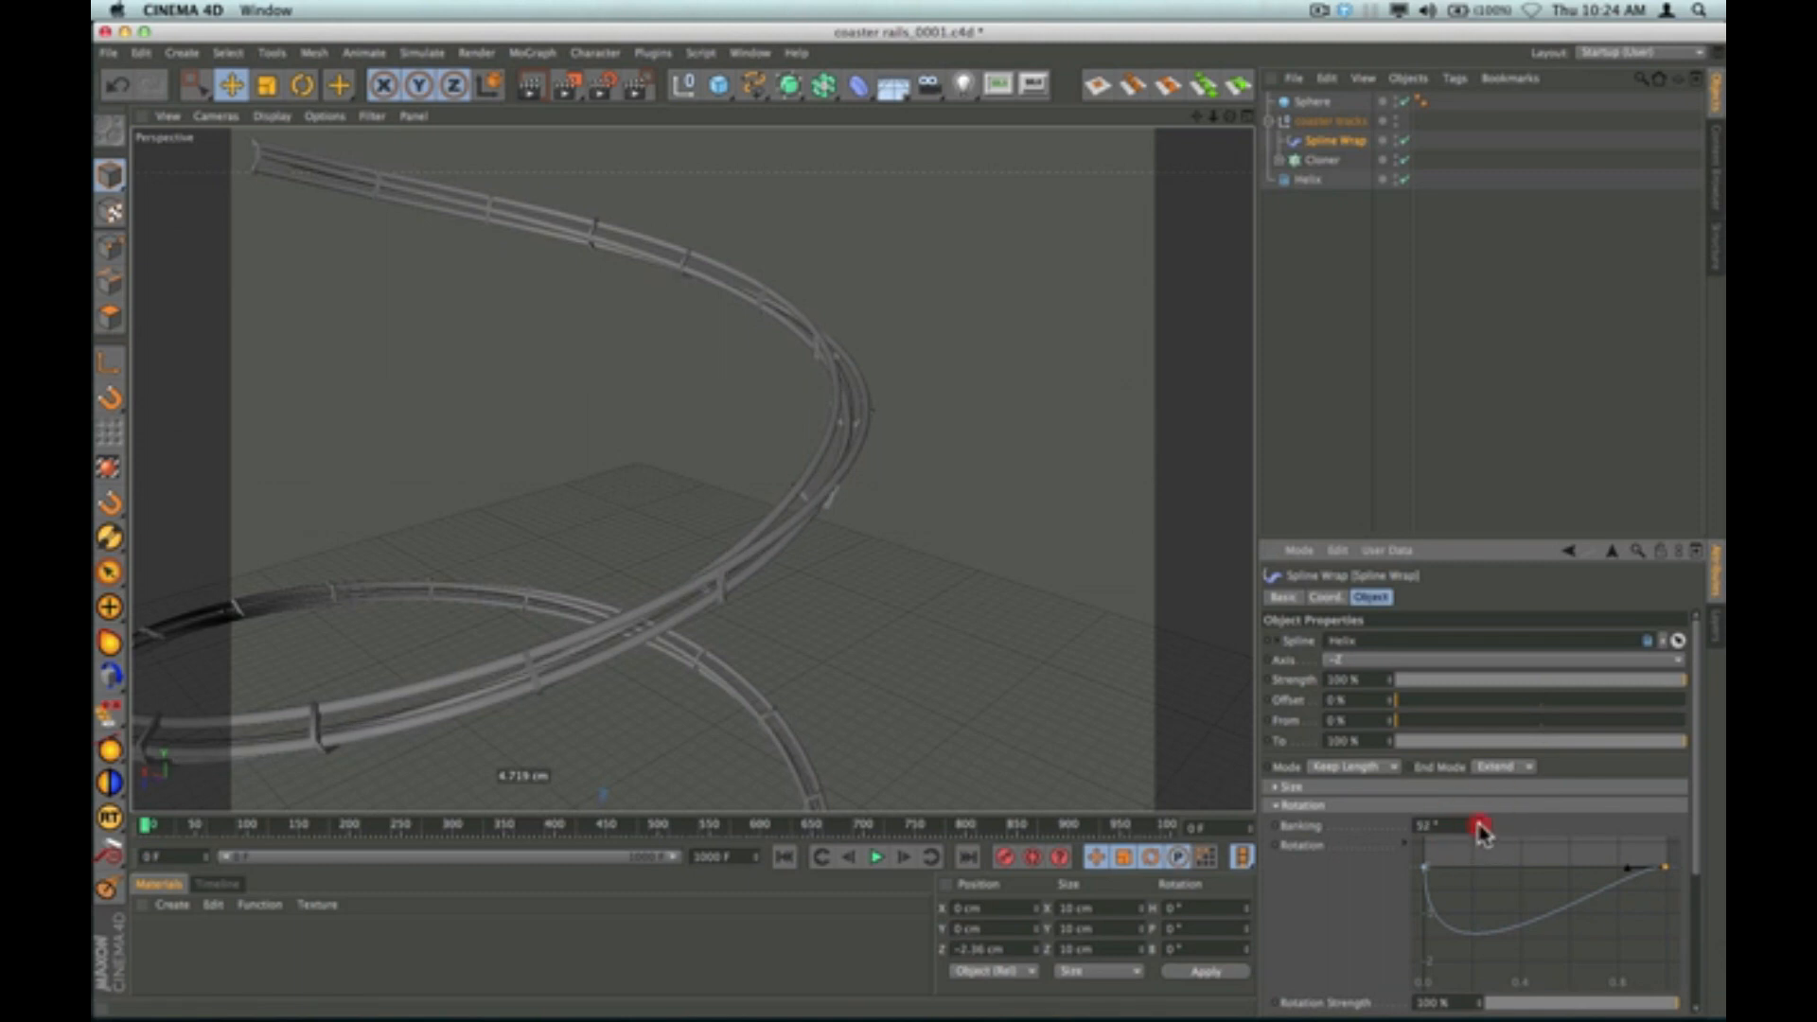
left_click_drag(1479, 826, 1479, 899)
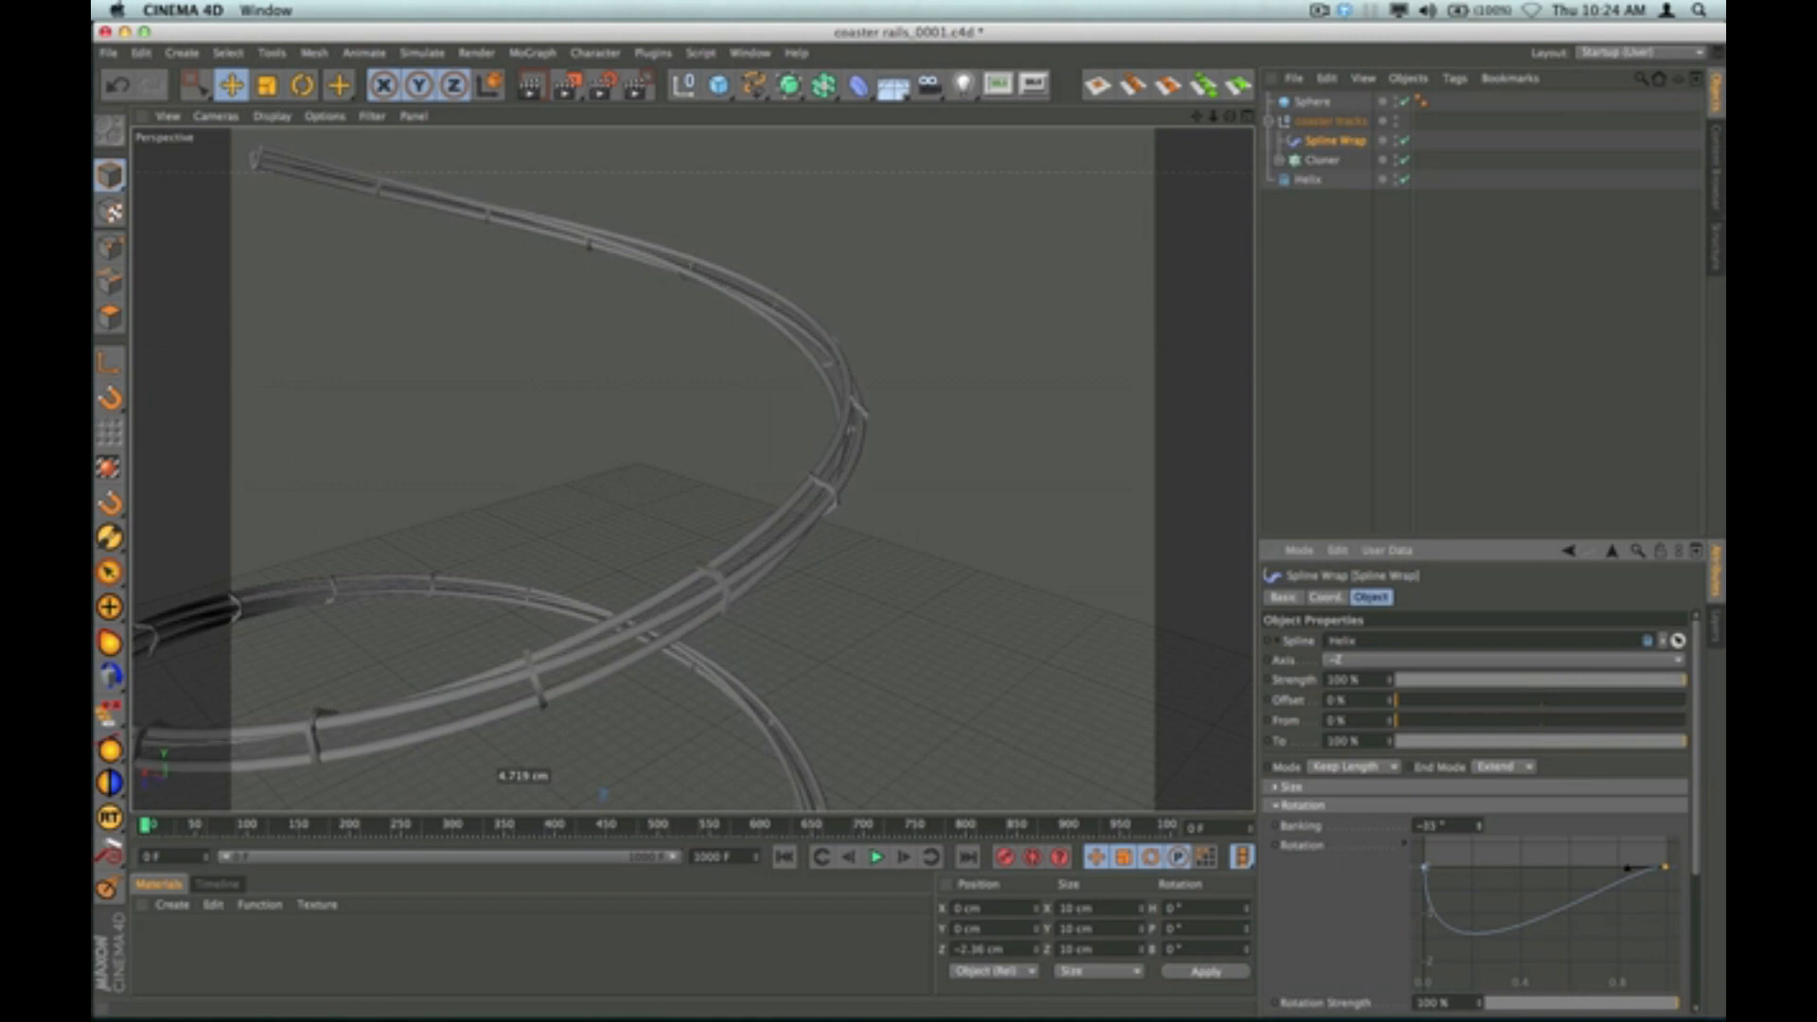
left_click_drag(1478, 899, 1479, 907)
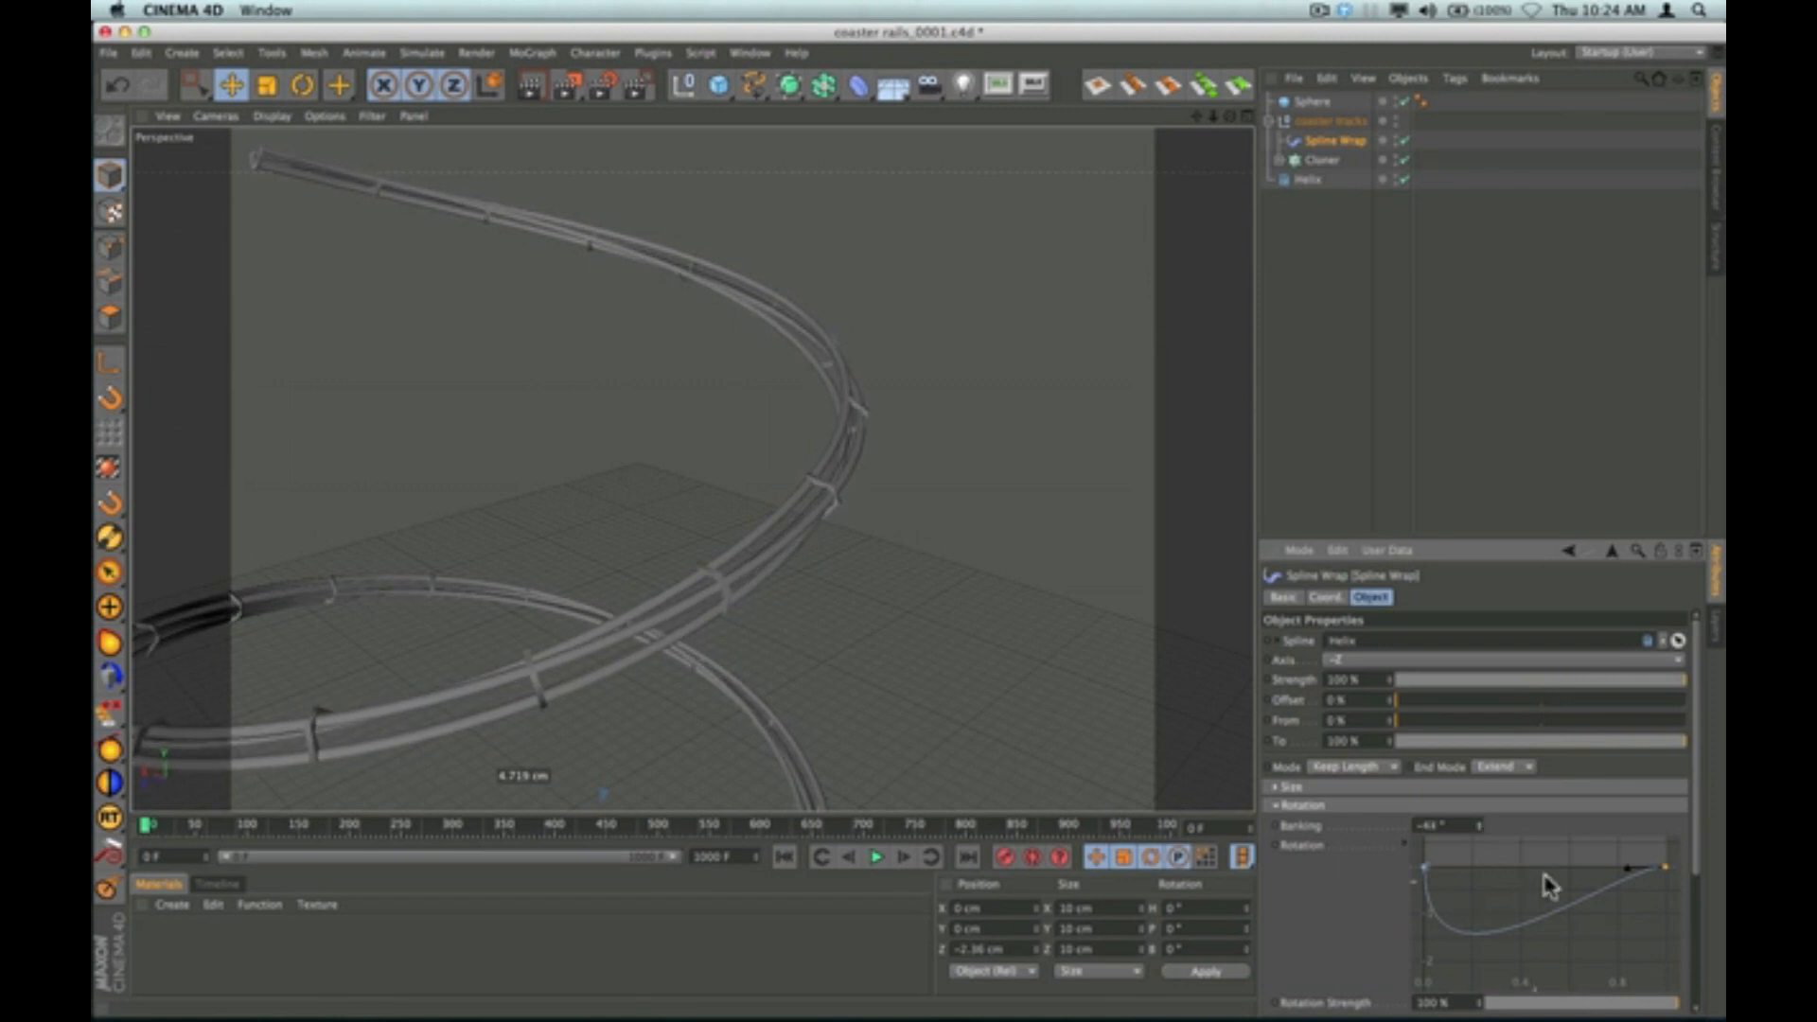
Pull the Rotation curve's end tangent far above the graph, and frame the whole curve in the graph.
left_click_drag(1626, 872, 1221, 140)
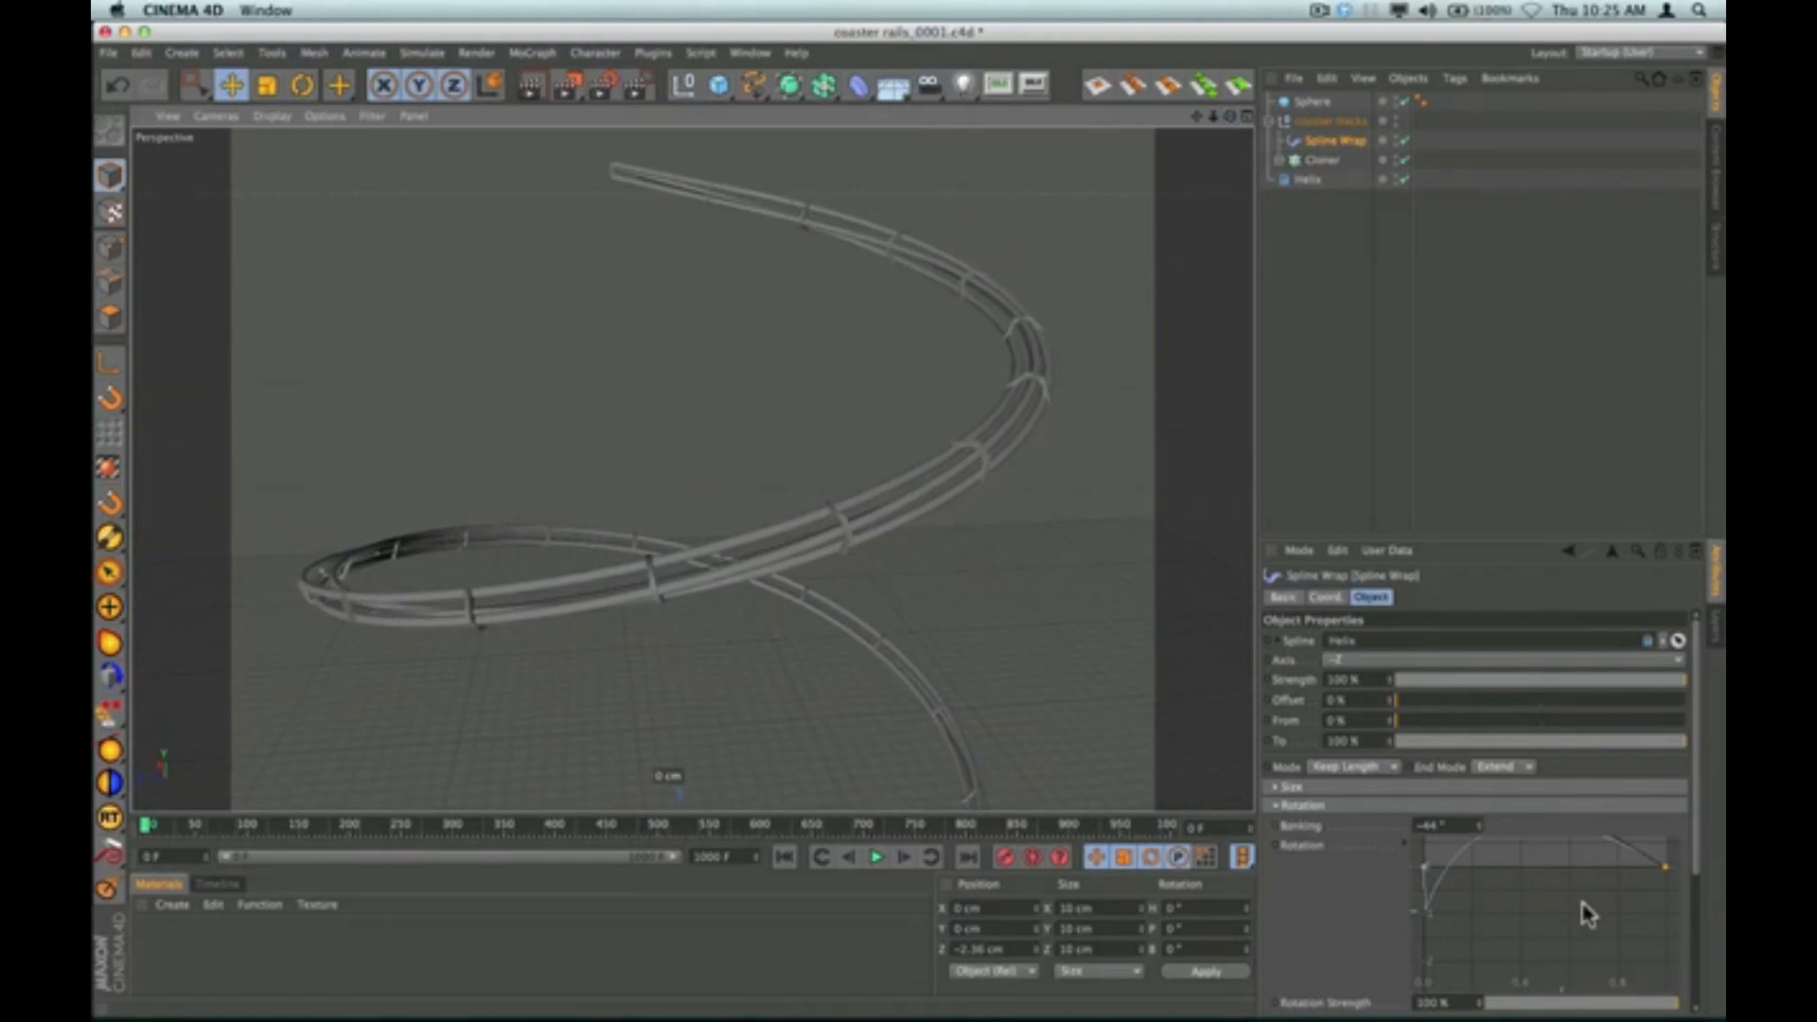
left_click(1663, 863)
left_click_drag(1635, 866, 1695, 832)
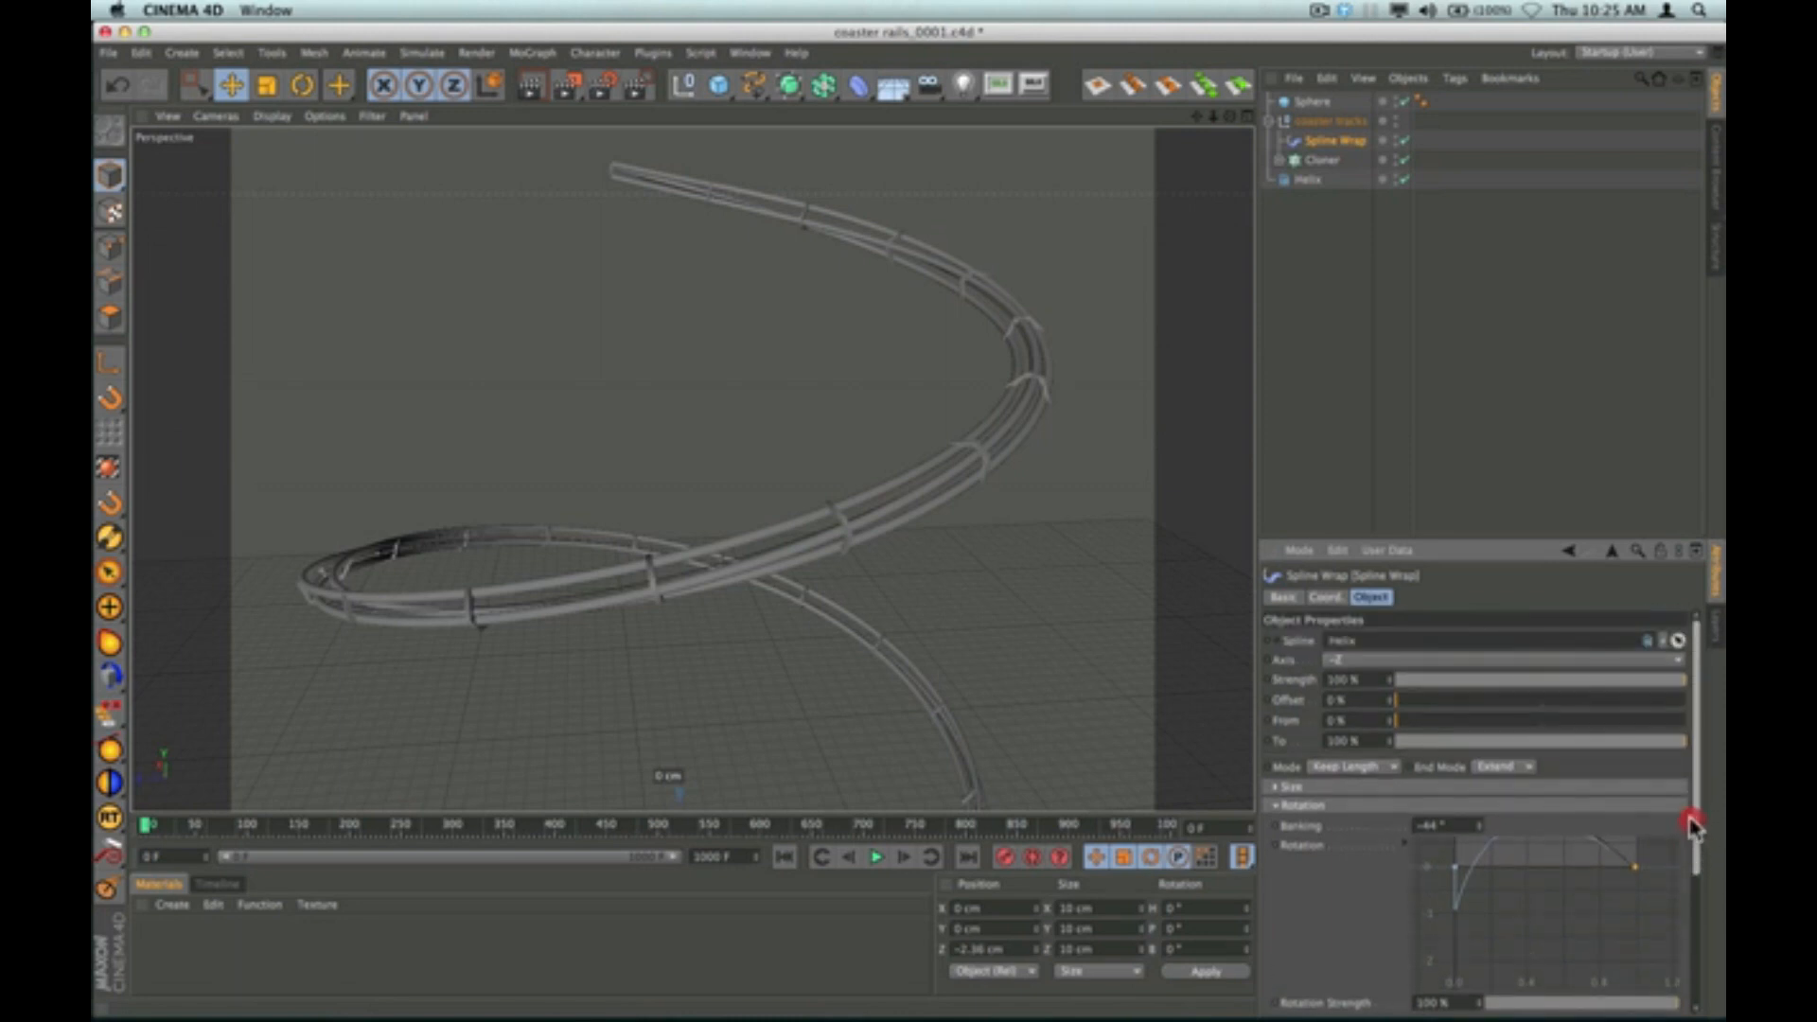
right_click(1552, 858)
left_click(1452, 604)
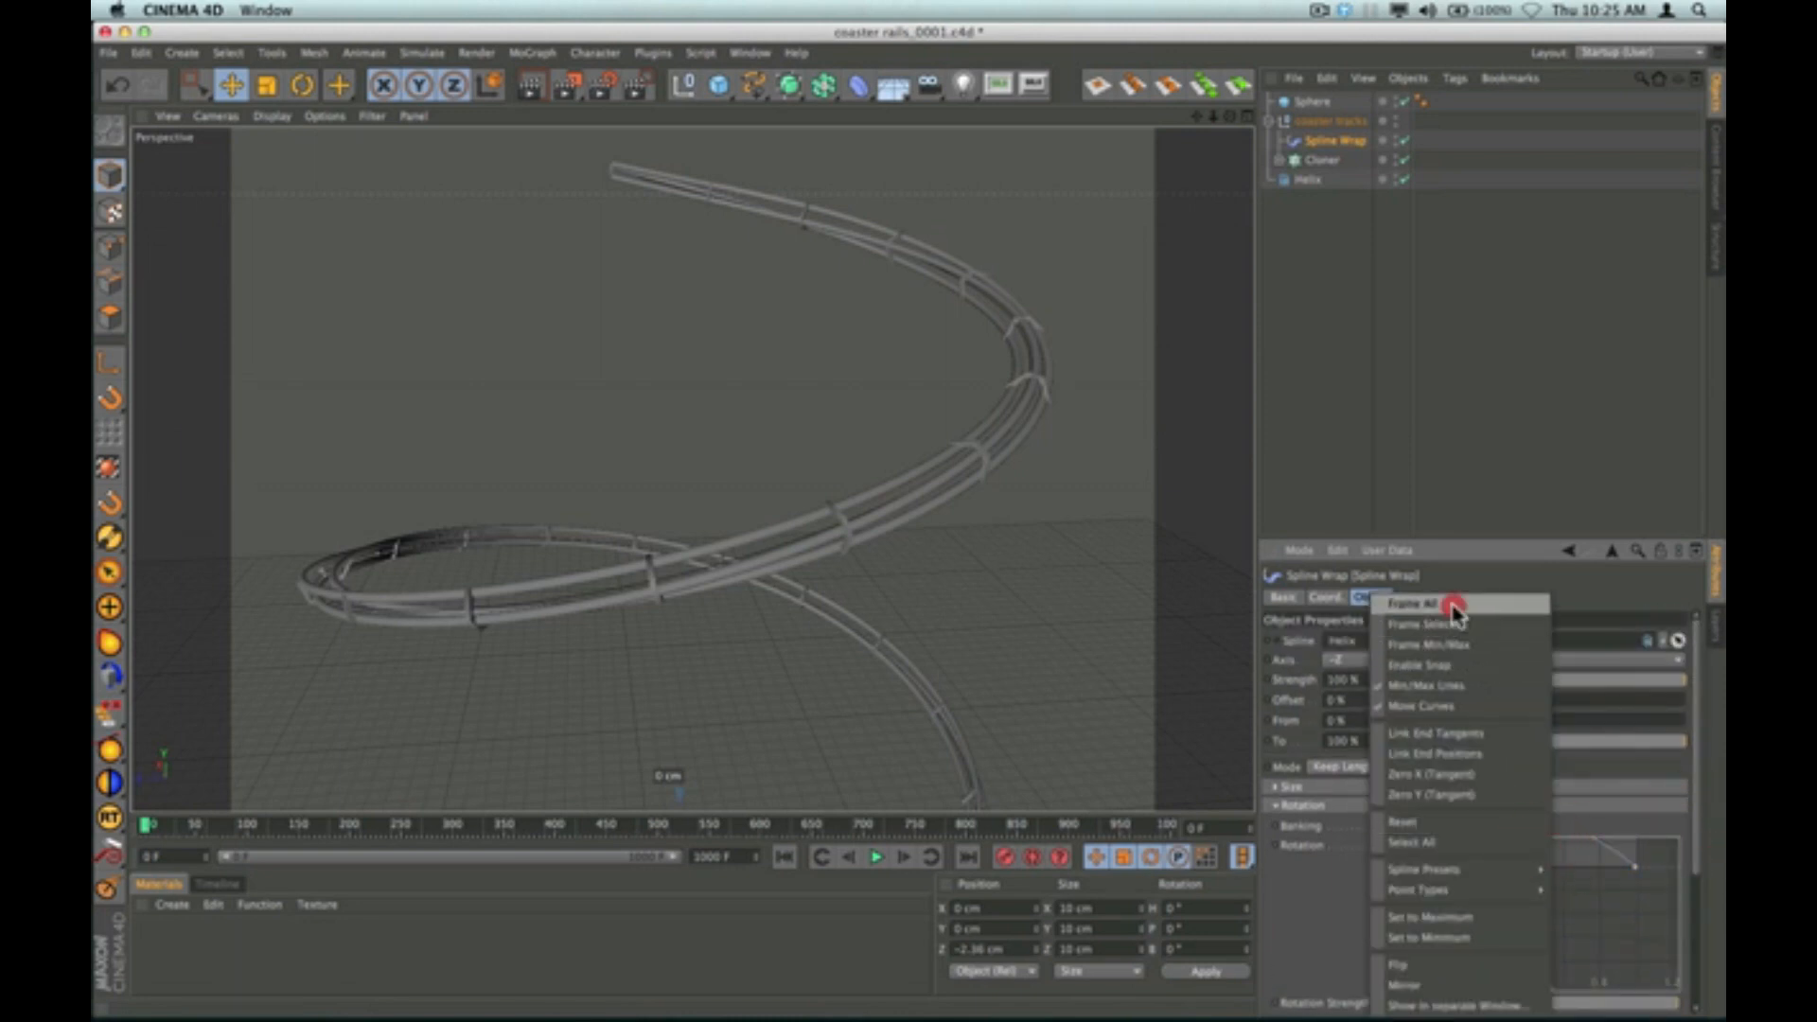
left_click(1665, 914)
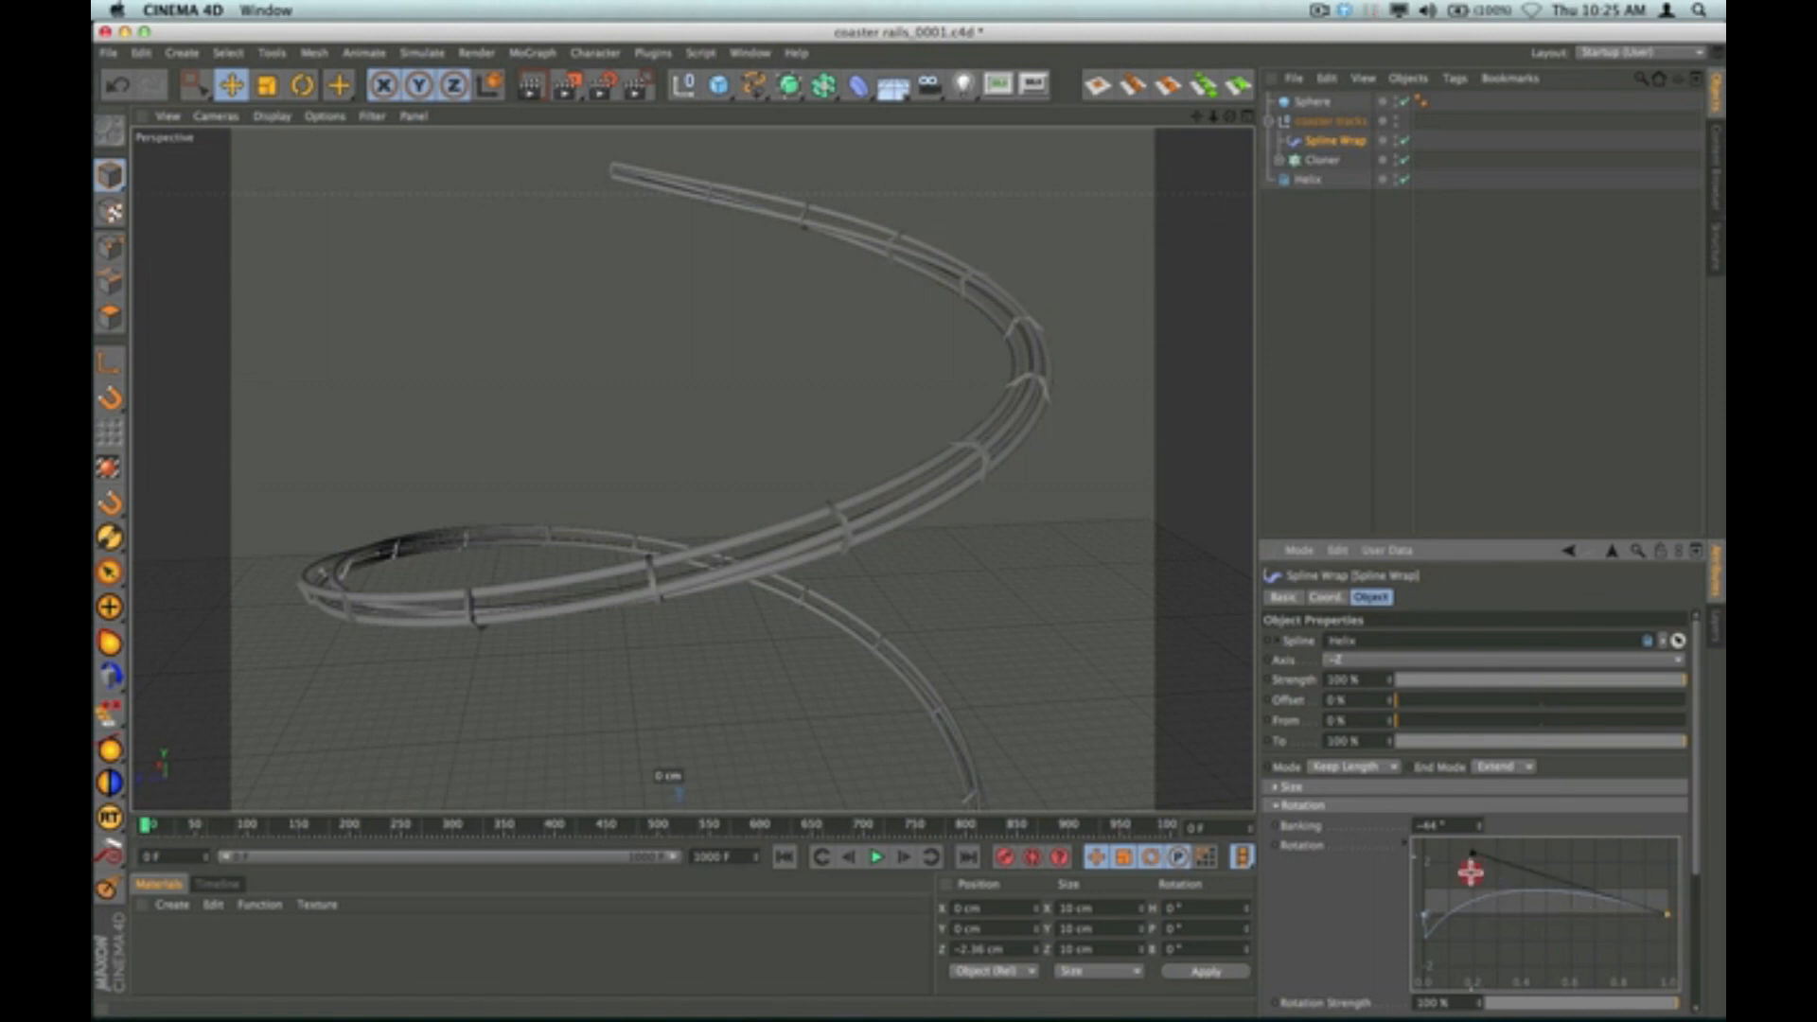
Lower the Rotation curve's end tangent slightly below zero near 0.2 and set Banking to -77°.
left_click(1477, 862)
left_click(1471, 894, "ctrl")
left_click_drag(1471, 894, 1481, 934)
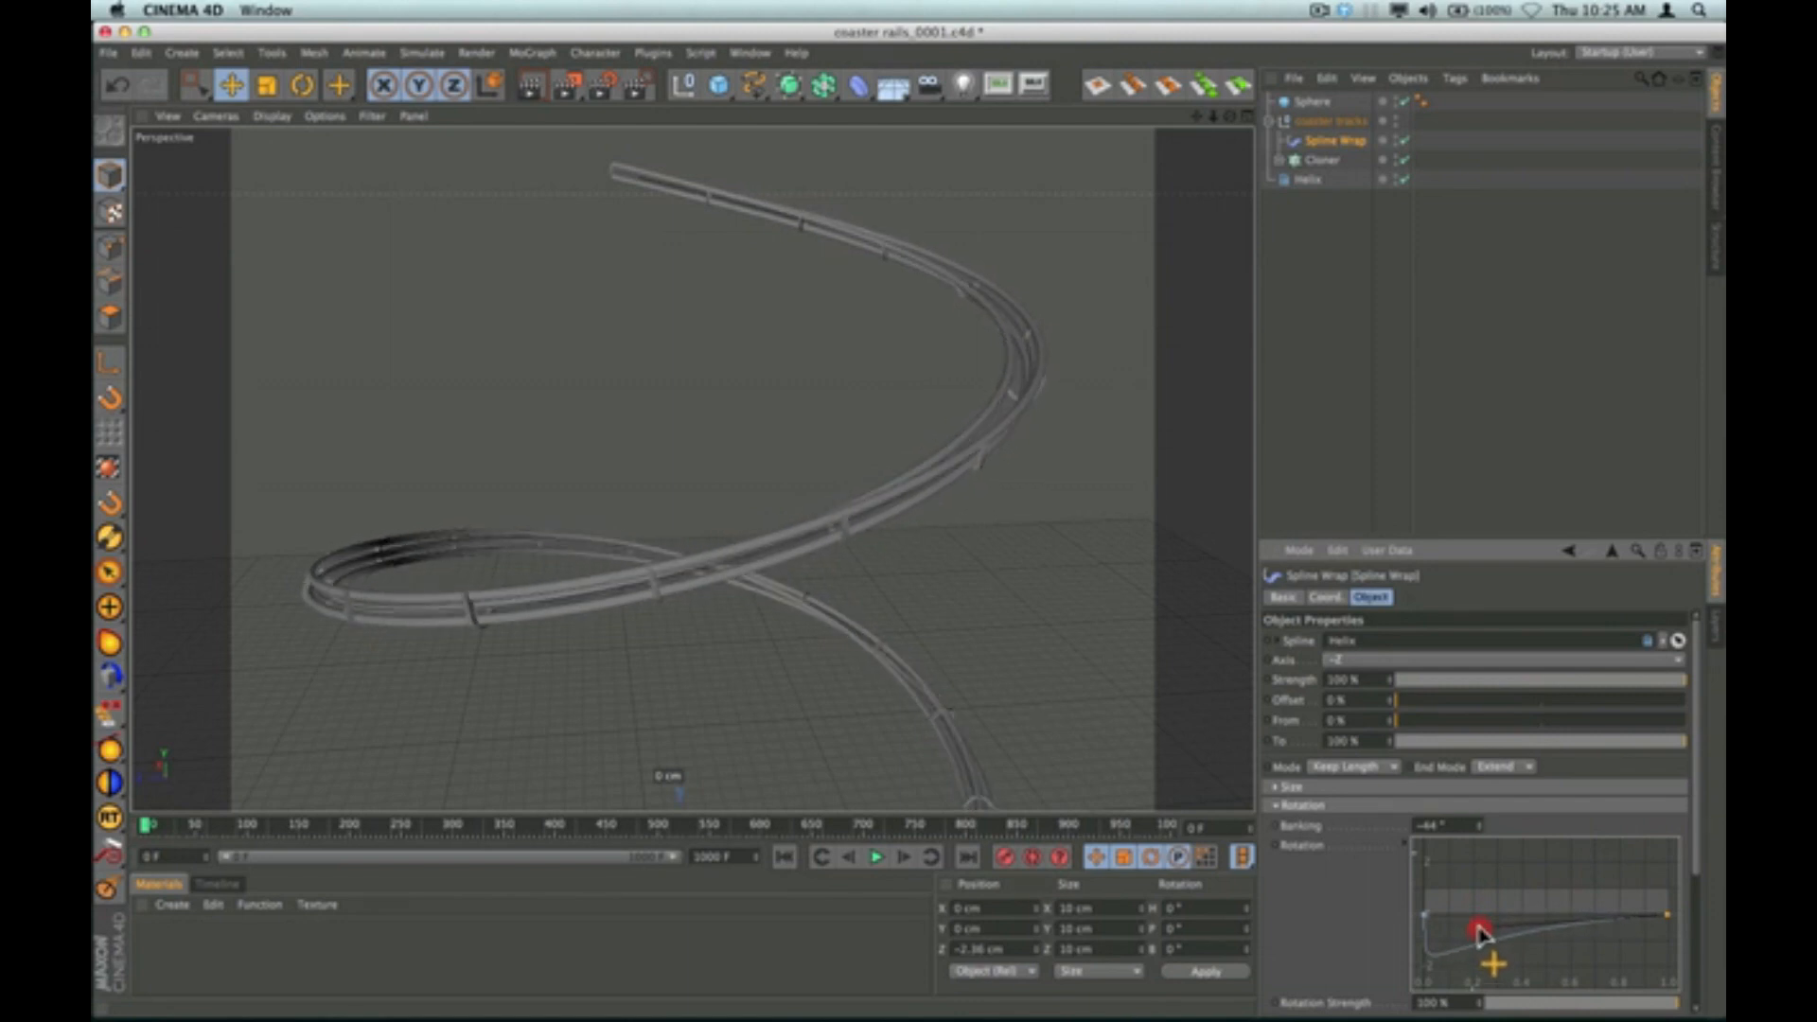
left_click_drag(1482, 933, 1480, 932)
left_click(1477, 823)
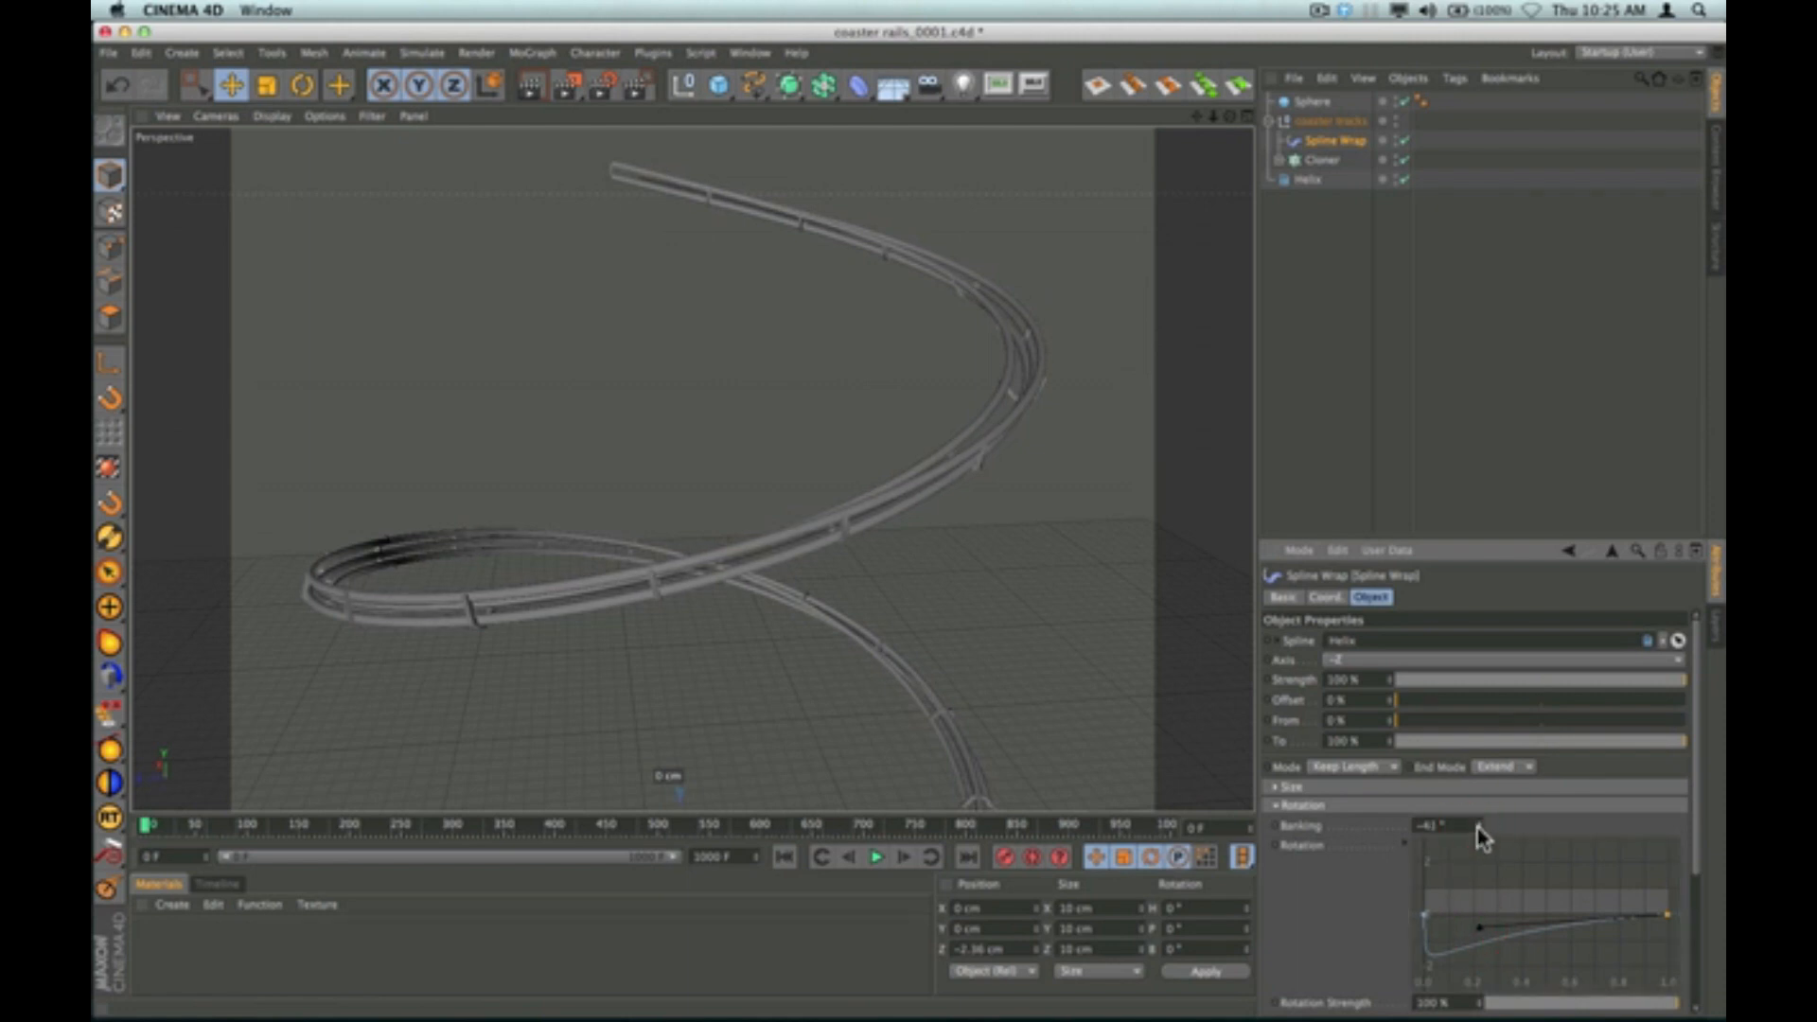
mouse_move(1478, 824)
left_mouse_down()
mouse_move(1478, 799)
mouse_move(1477, 854)
left_mouse_up()
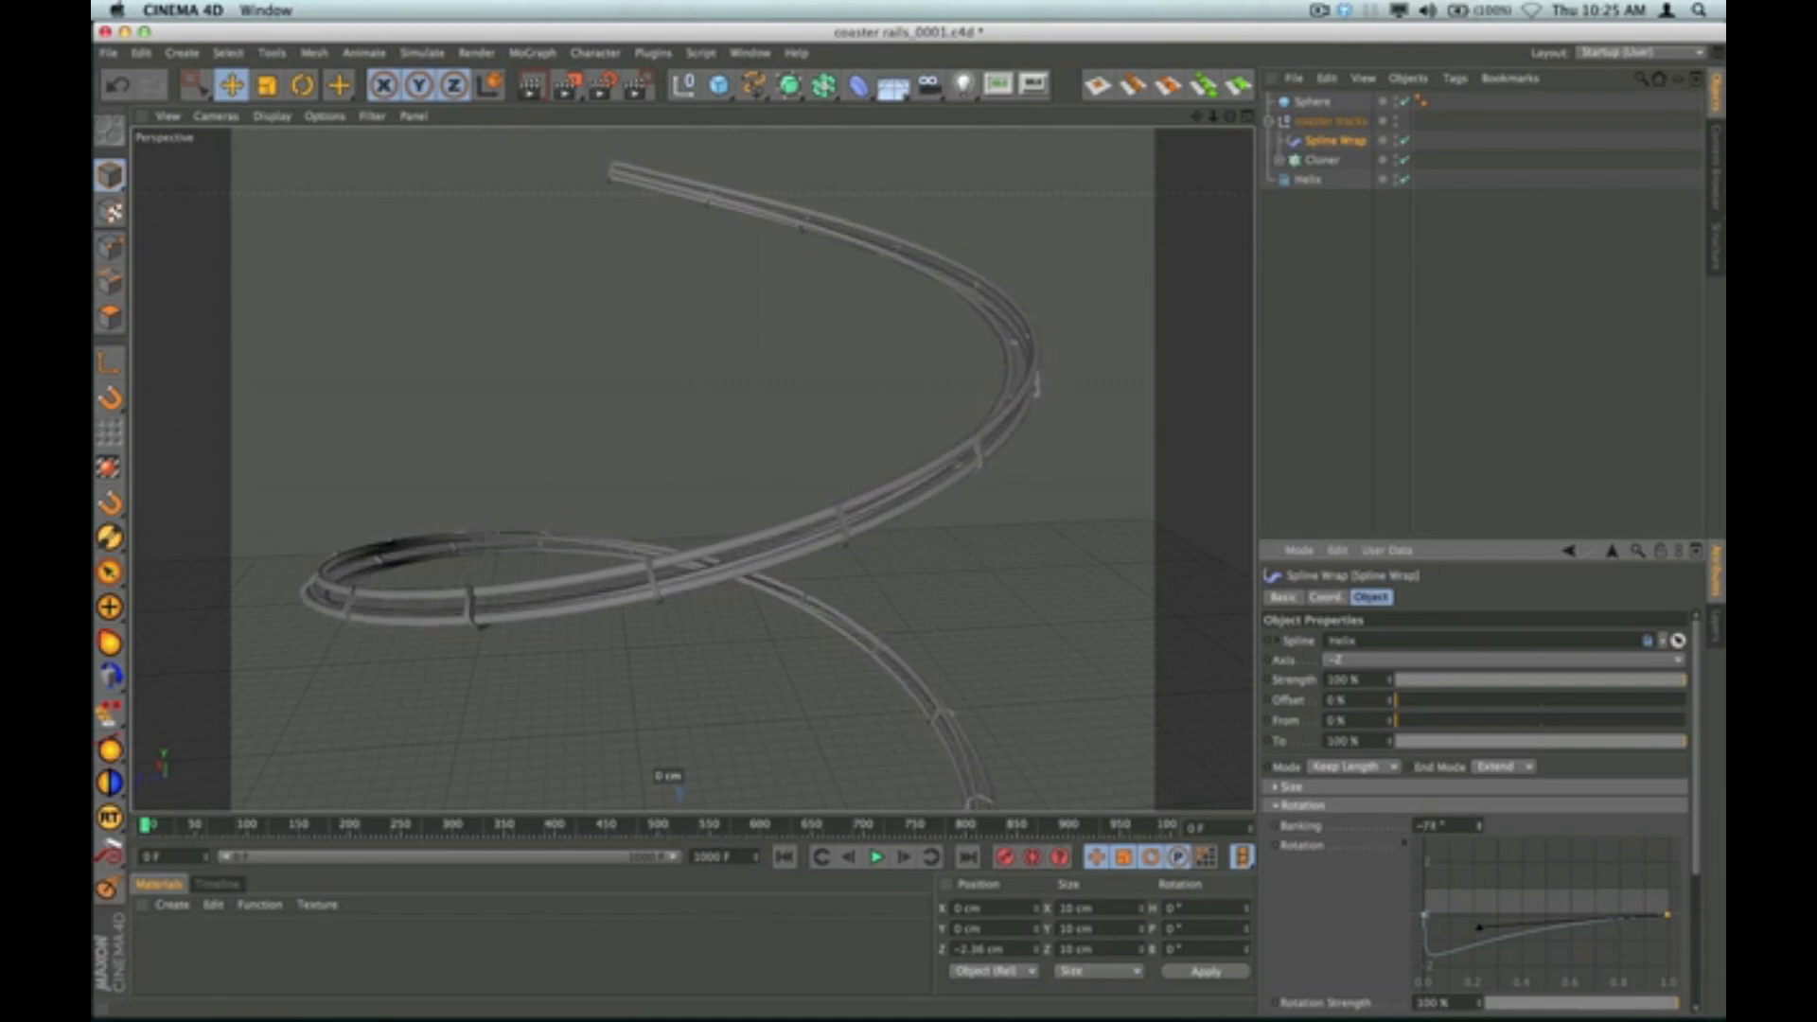
Examine from several angles how the rails and crossties bank along the helix track.
left_click_drag(1231, 117, 1360, 119)
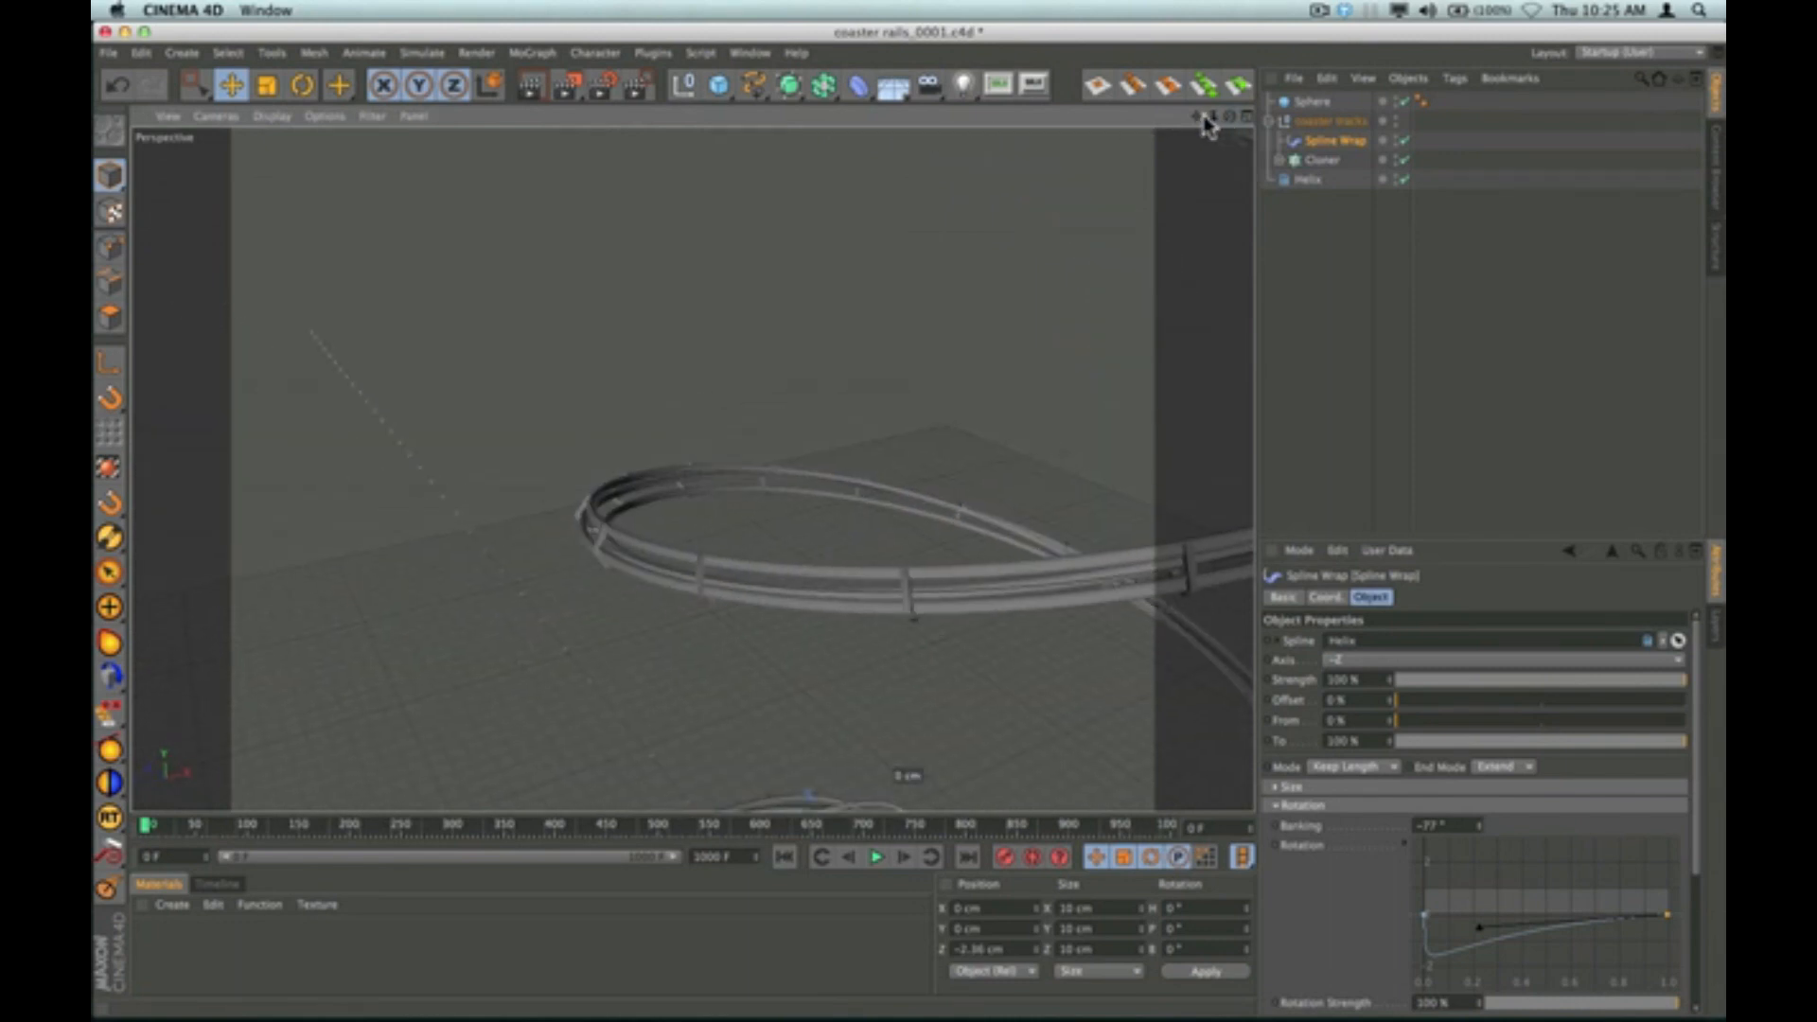
left_click_drag(1197, 118, 840, 214)
left_click_drag(1230, 116, 1429, 154)
left_click_drag(1196, 116, 1184, 36)
scroll(1027, 377, "down", 3)
scroll(1028, 377, "down", 5)
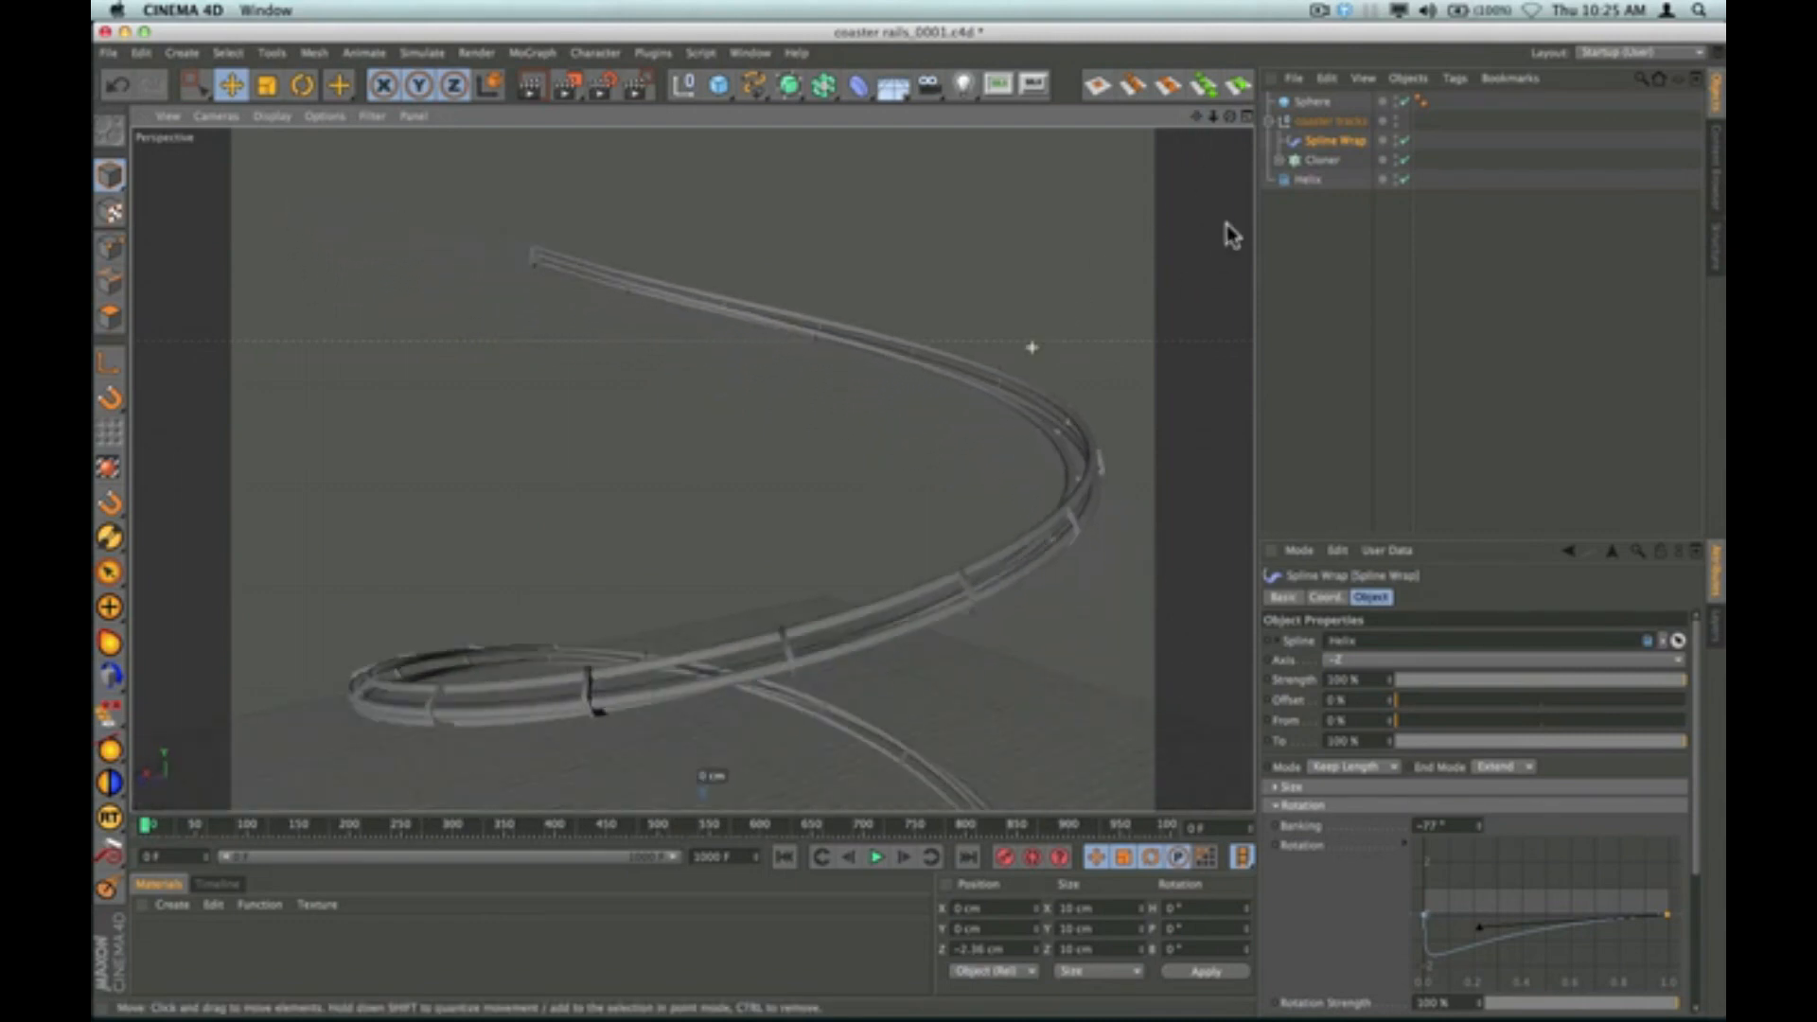
left_click_drag(1231, 118, 1358, 147)
left_click_drag(1041, 316, 1120, 312, "alt")
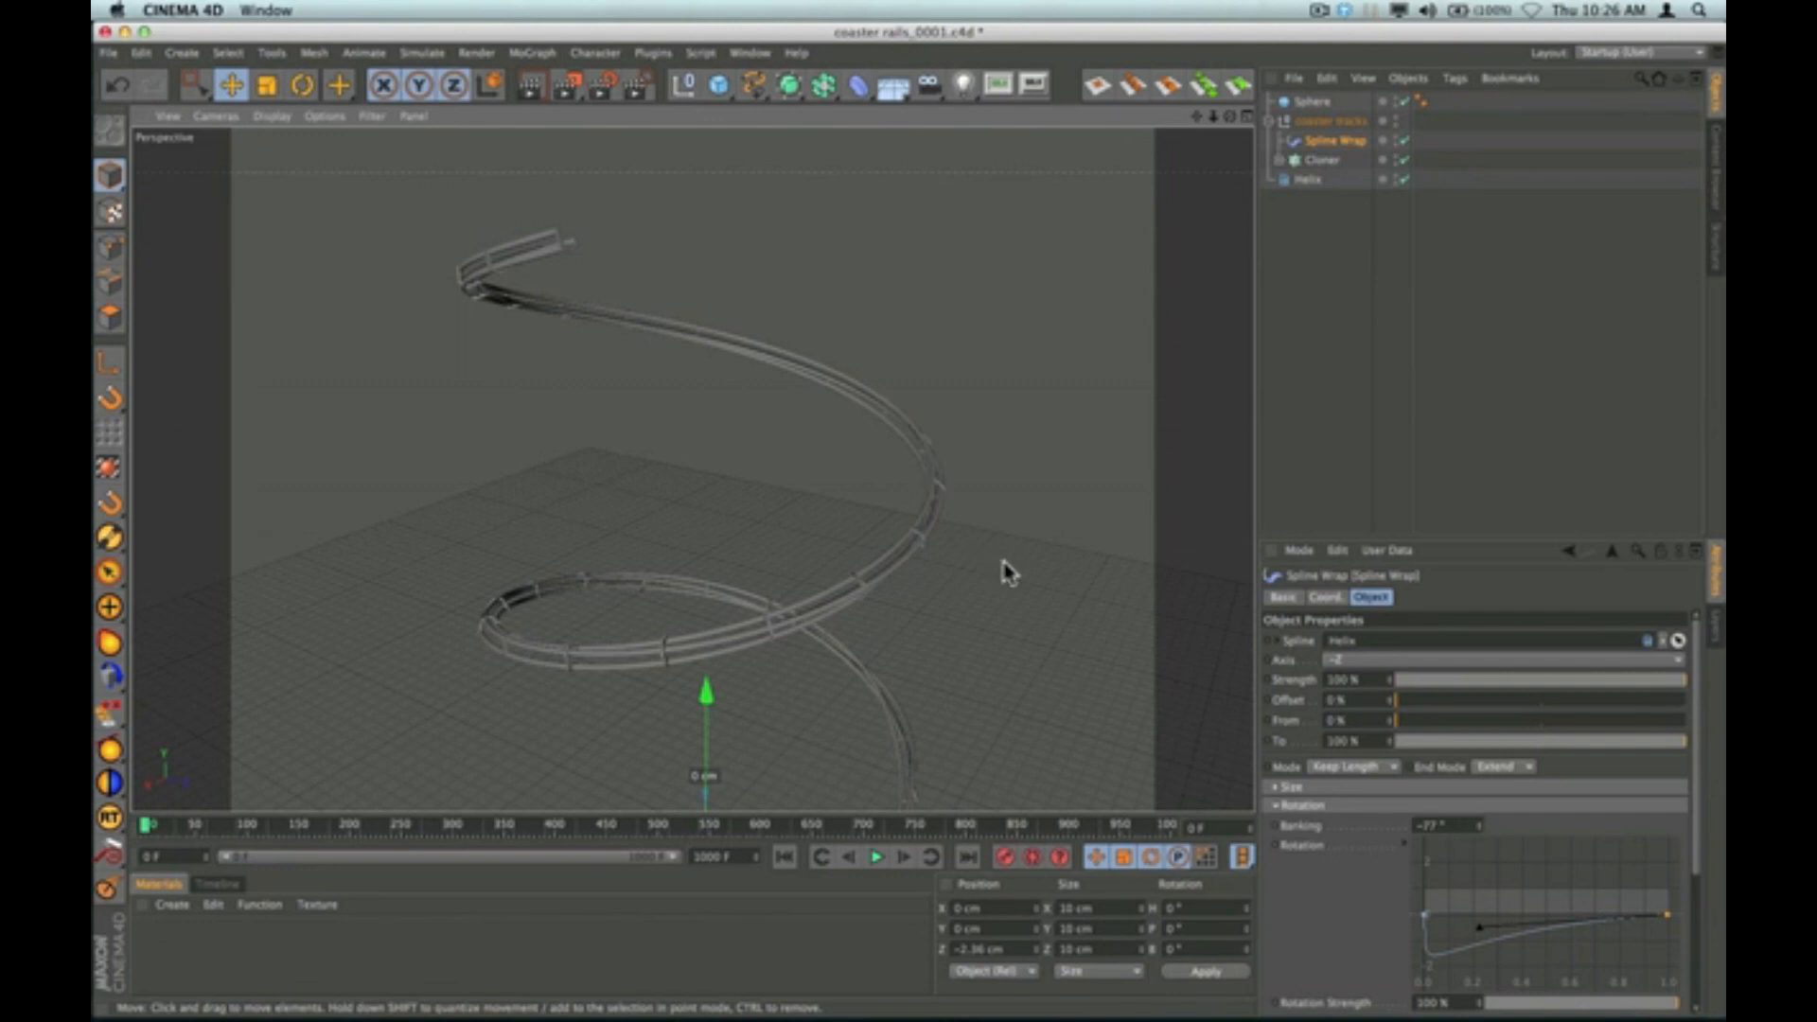
Reshape the Rotation curve's start by pulling its start tangent out to about 0.2, slightly below zero.
left_click(1424, 915)
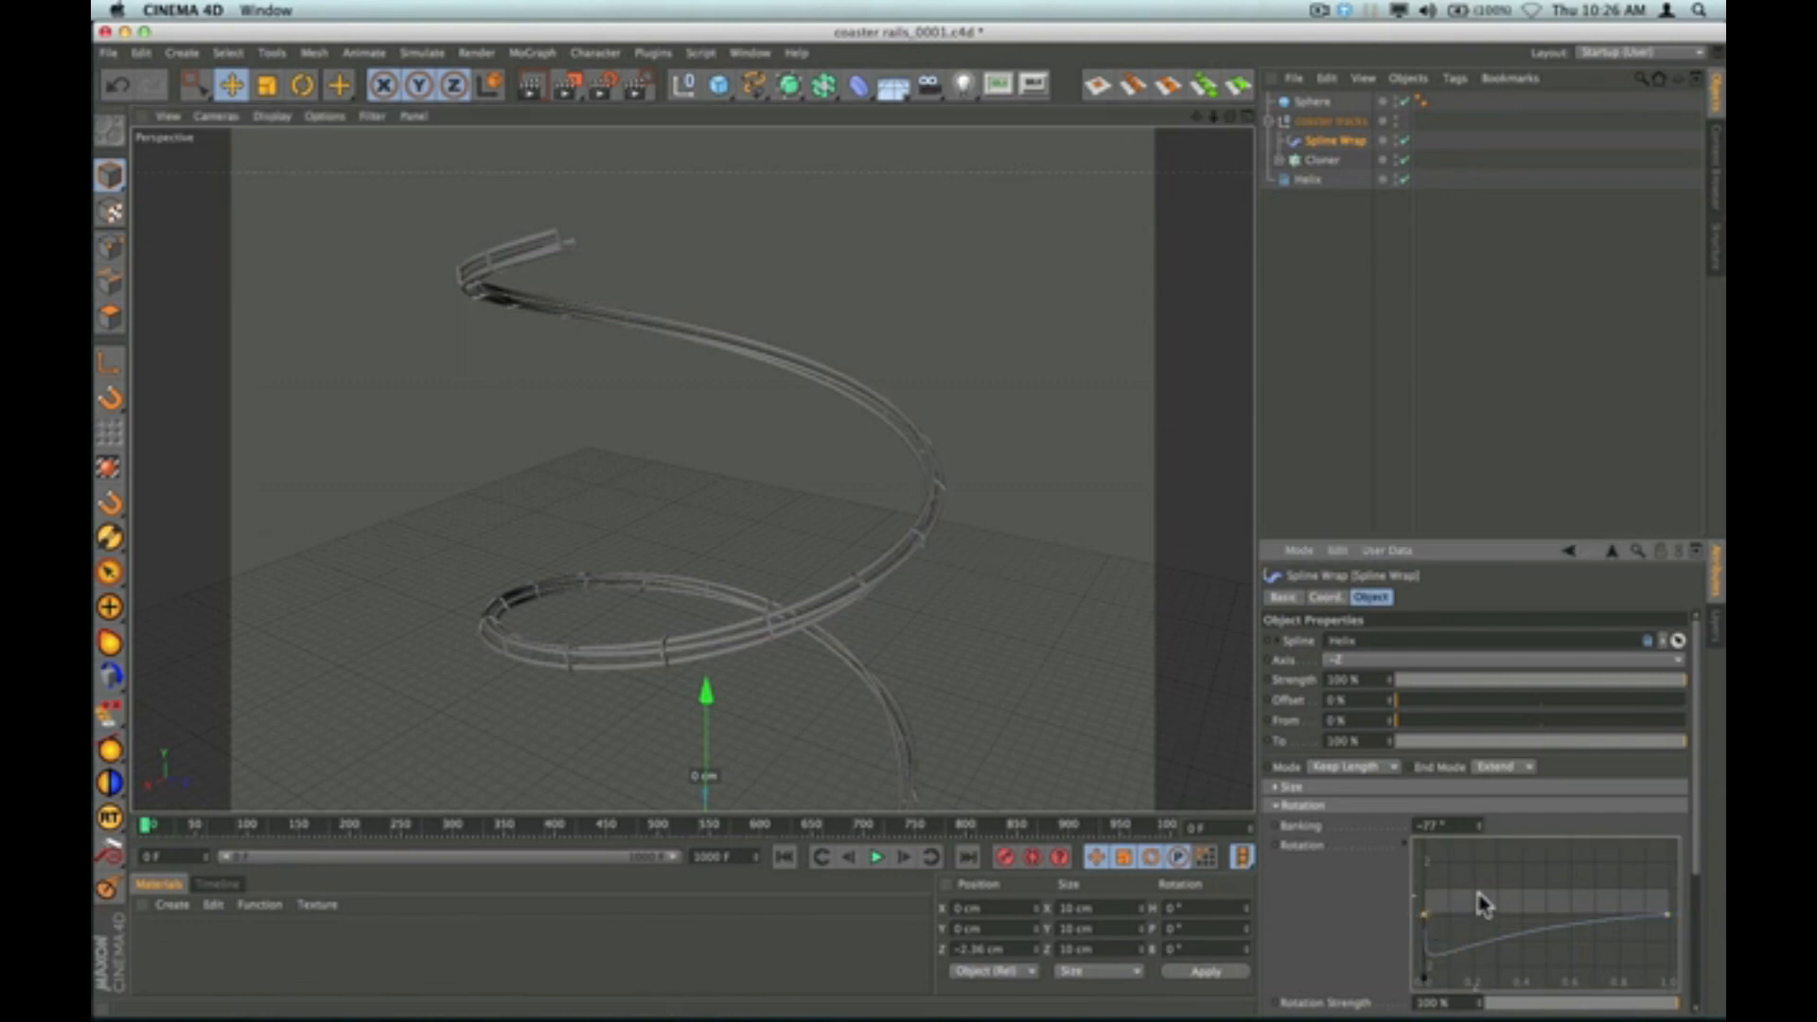
mouse_move(1436, 984)
left_mouse_down()
mouse_move(1455, 995)
mouse_move(1436, 1016)
mouse_move(1465, 1019)
mouse_move(1429, 989)
mouse_move(1427, 934)
mouse_move(1432, 953)
left_mouse_up()
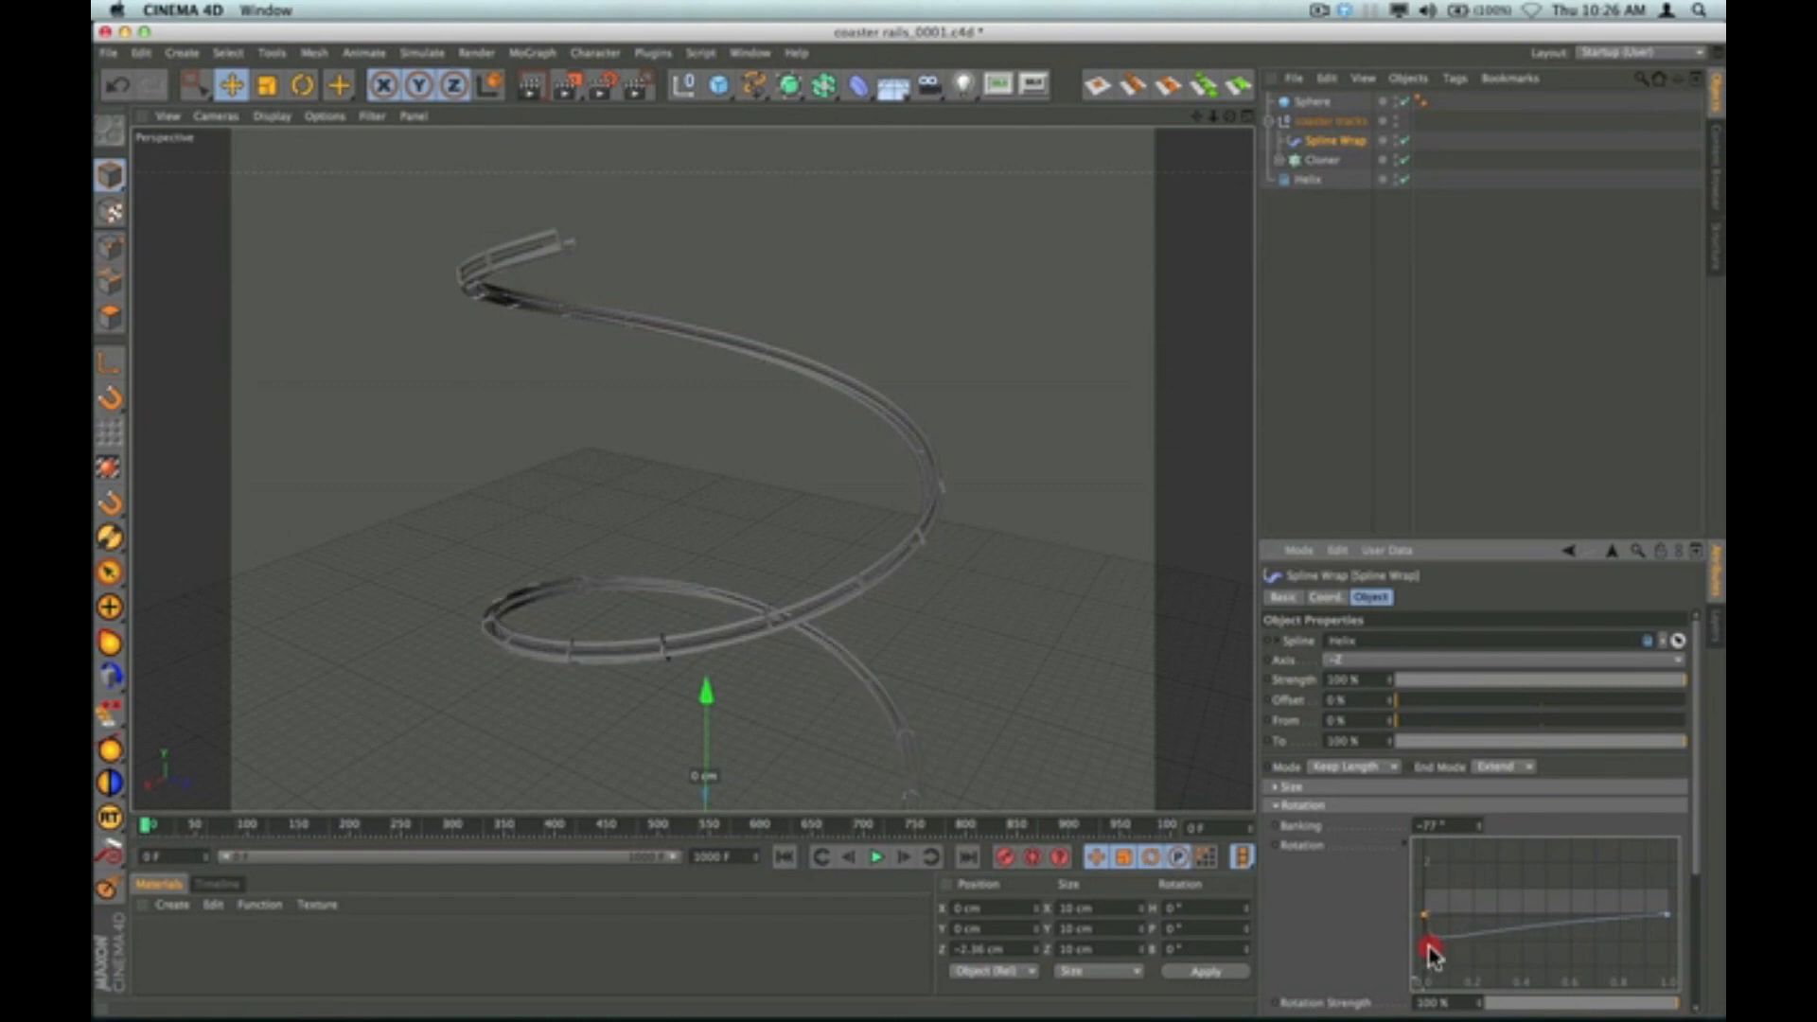
left_click_drag(1431, 953, 1482, 941)
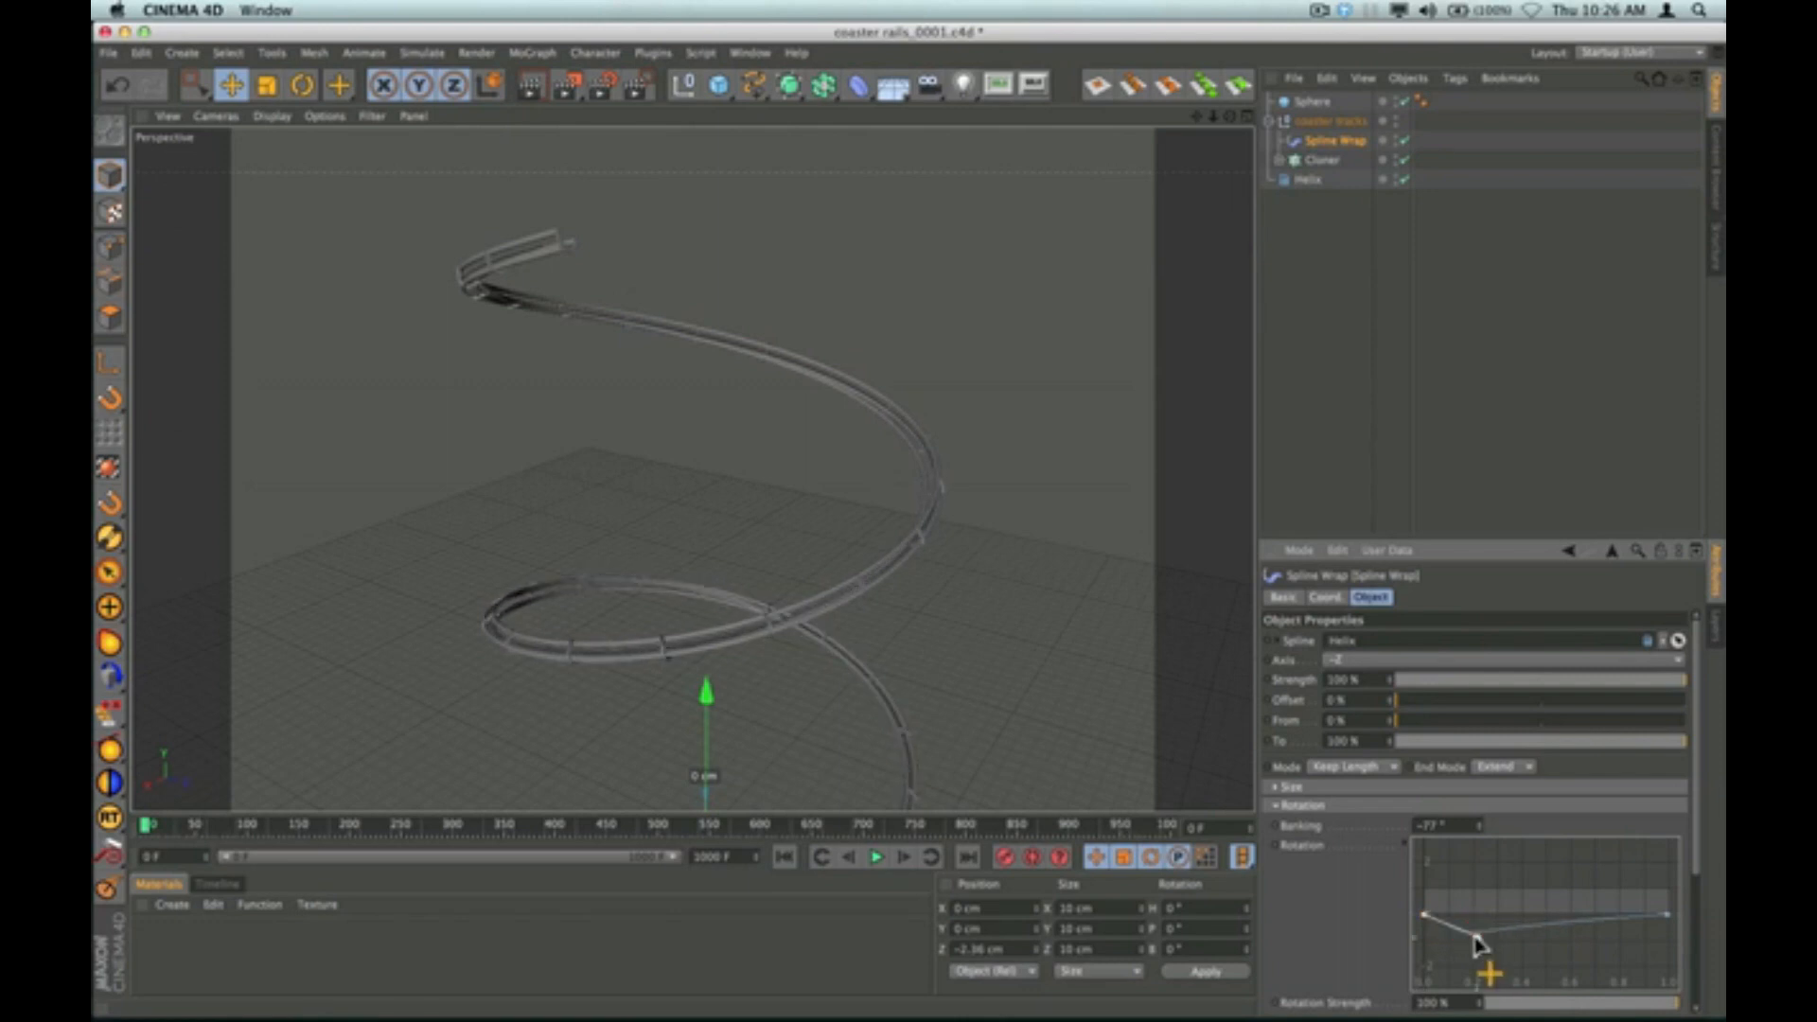
Move the Rotation curve's end tangent close to the end point, slightly above zero, and set Banking to -64°.
mouse_move(1198, 117)
left_mouse_down()
mouse_move(1154, 142)
mouse_move(1199, 121)
left_mouse_up()
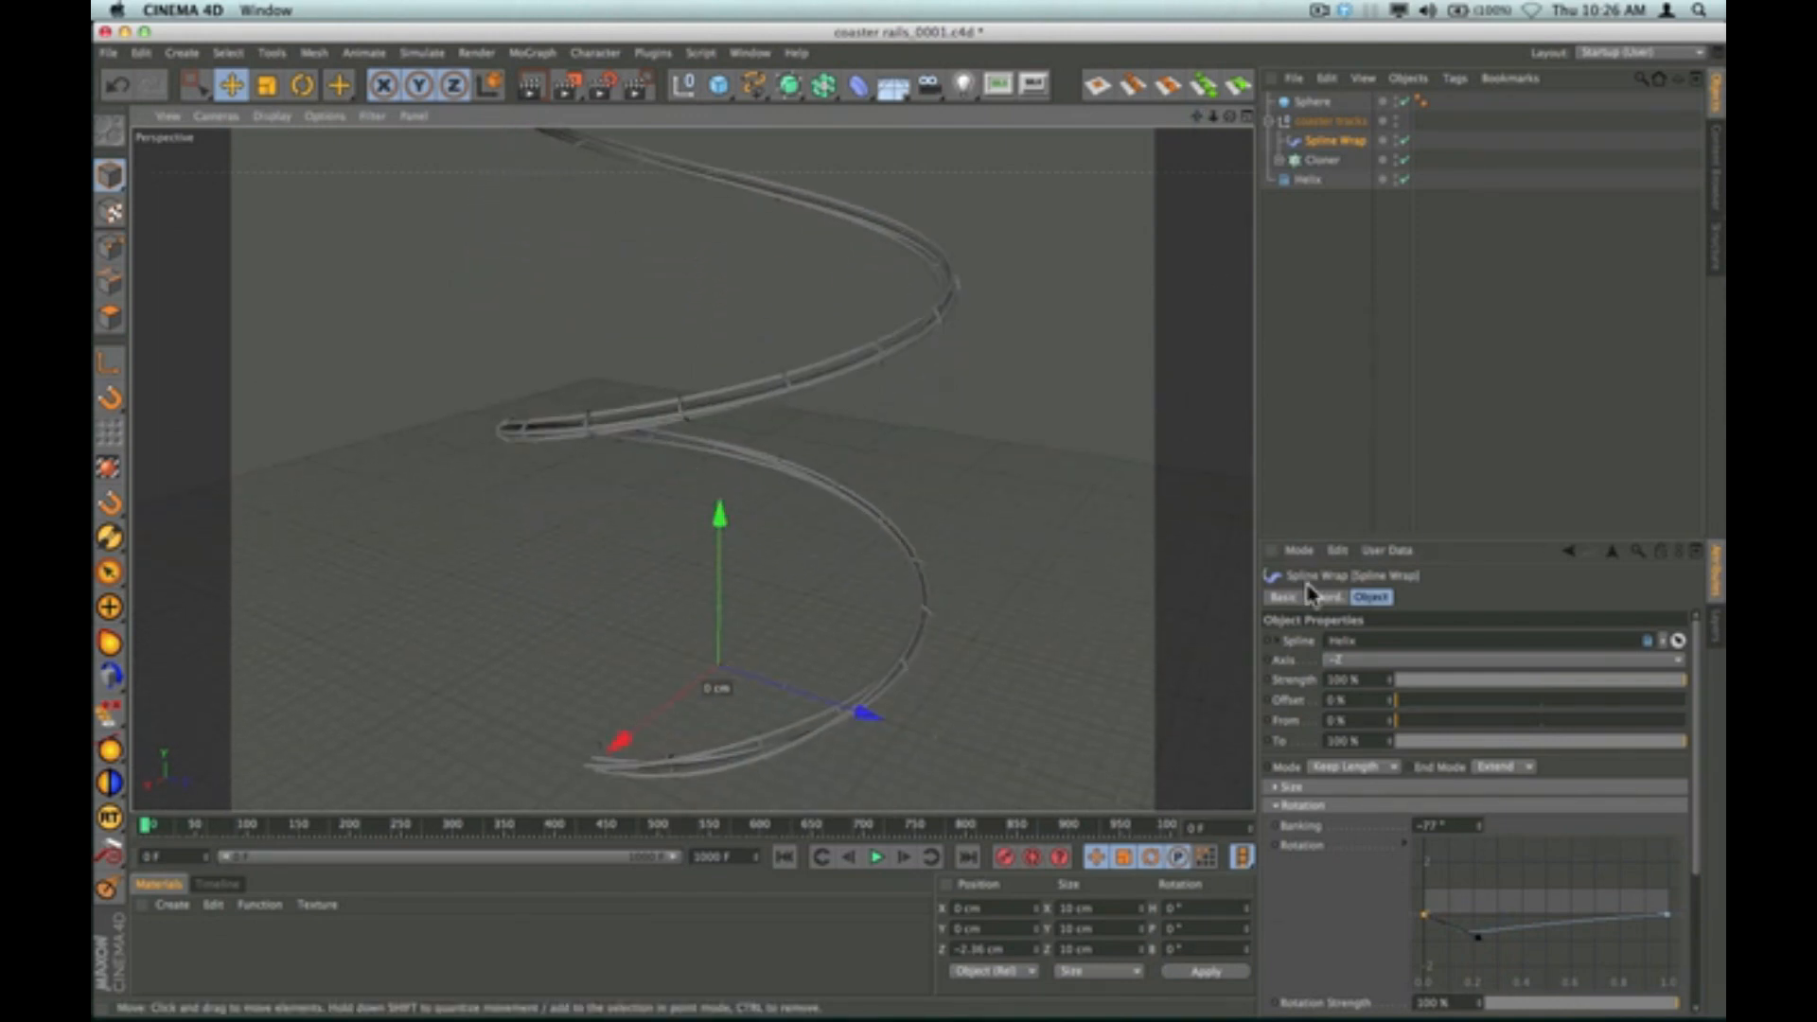
left_click(1670, 918)
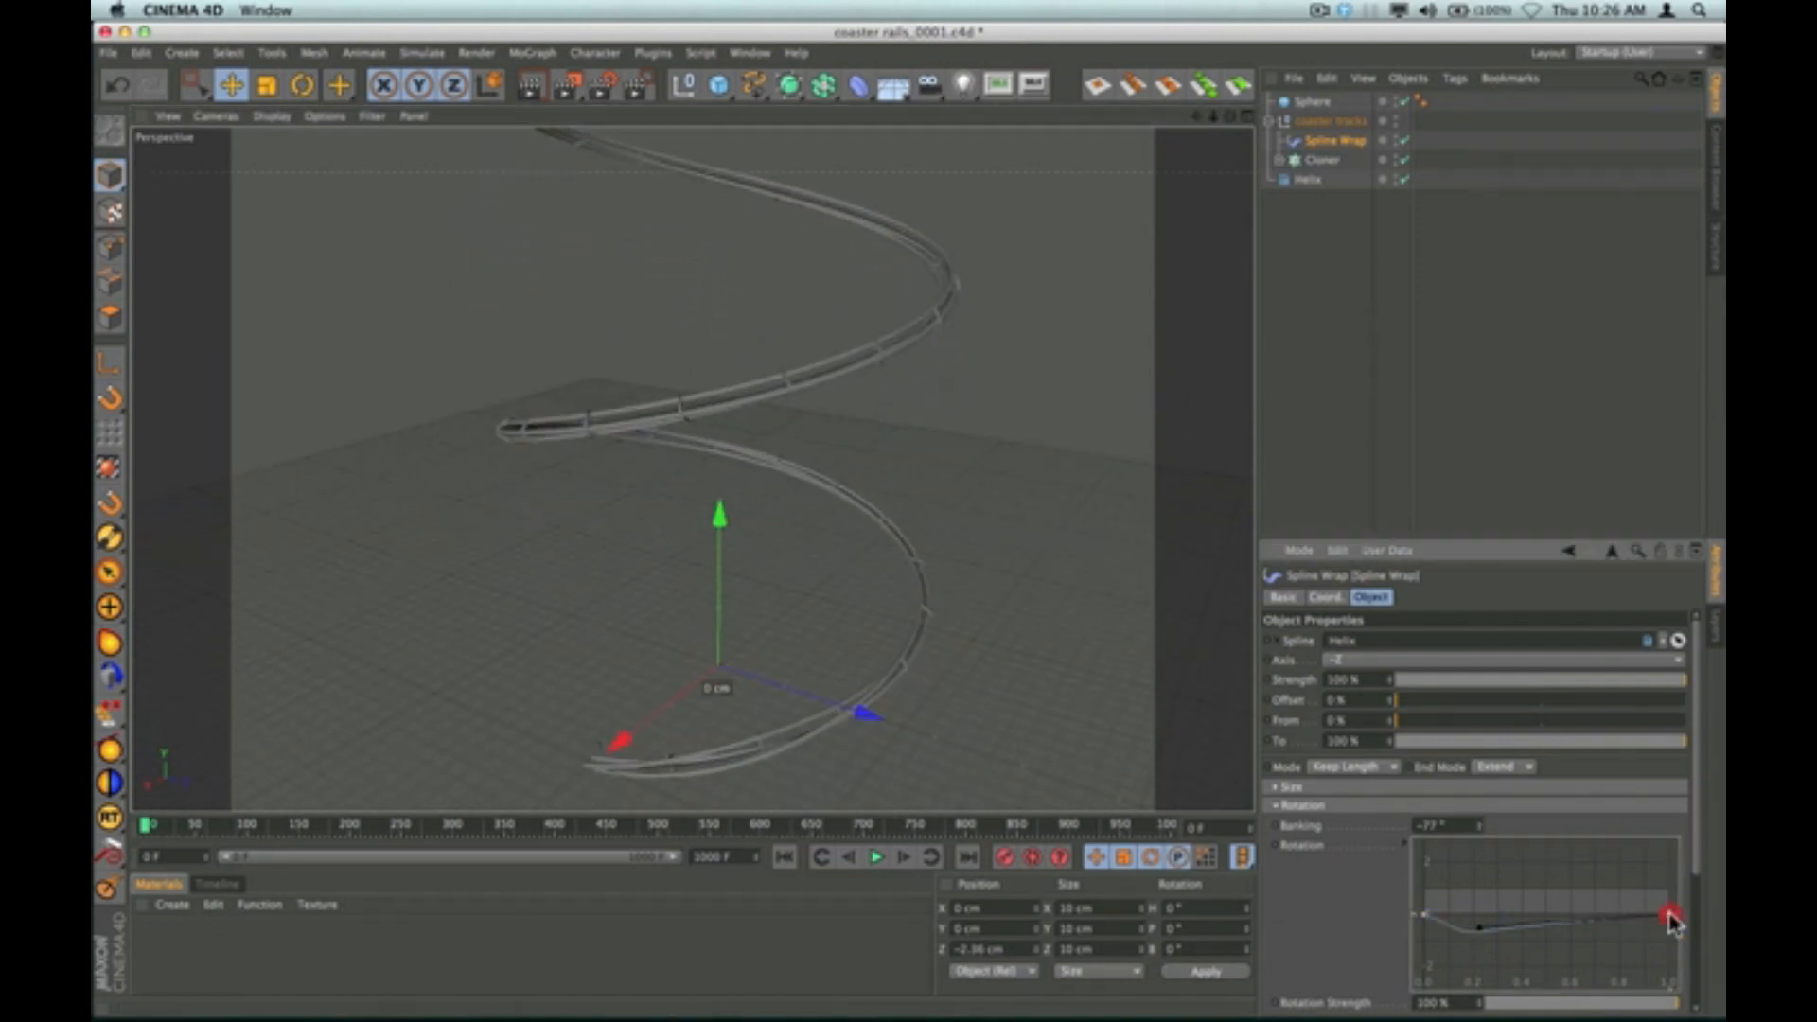
left_click(1483, 928)
left_click_drag(1483, 932, 1653, 923)
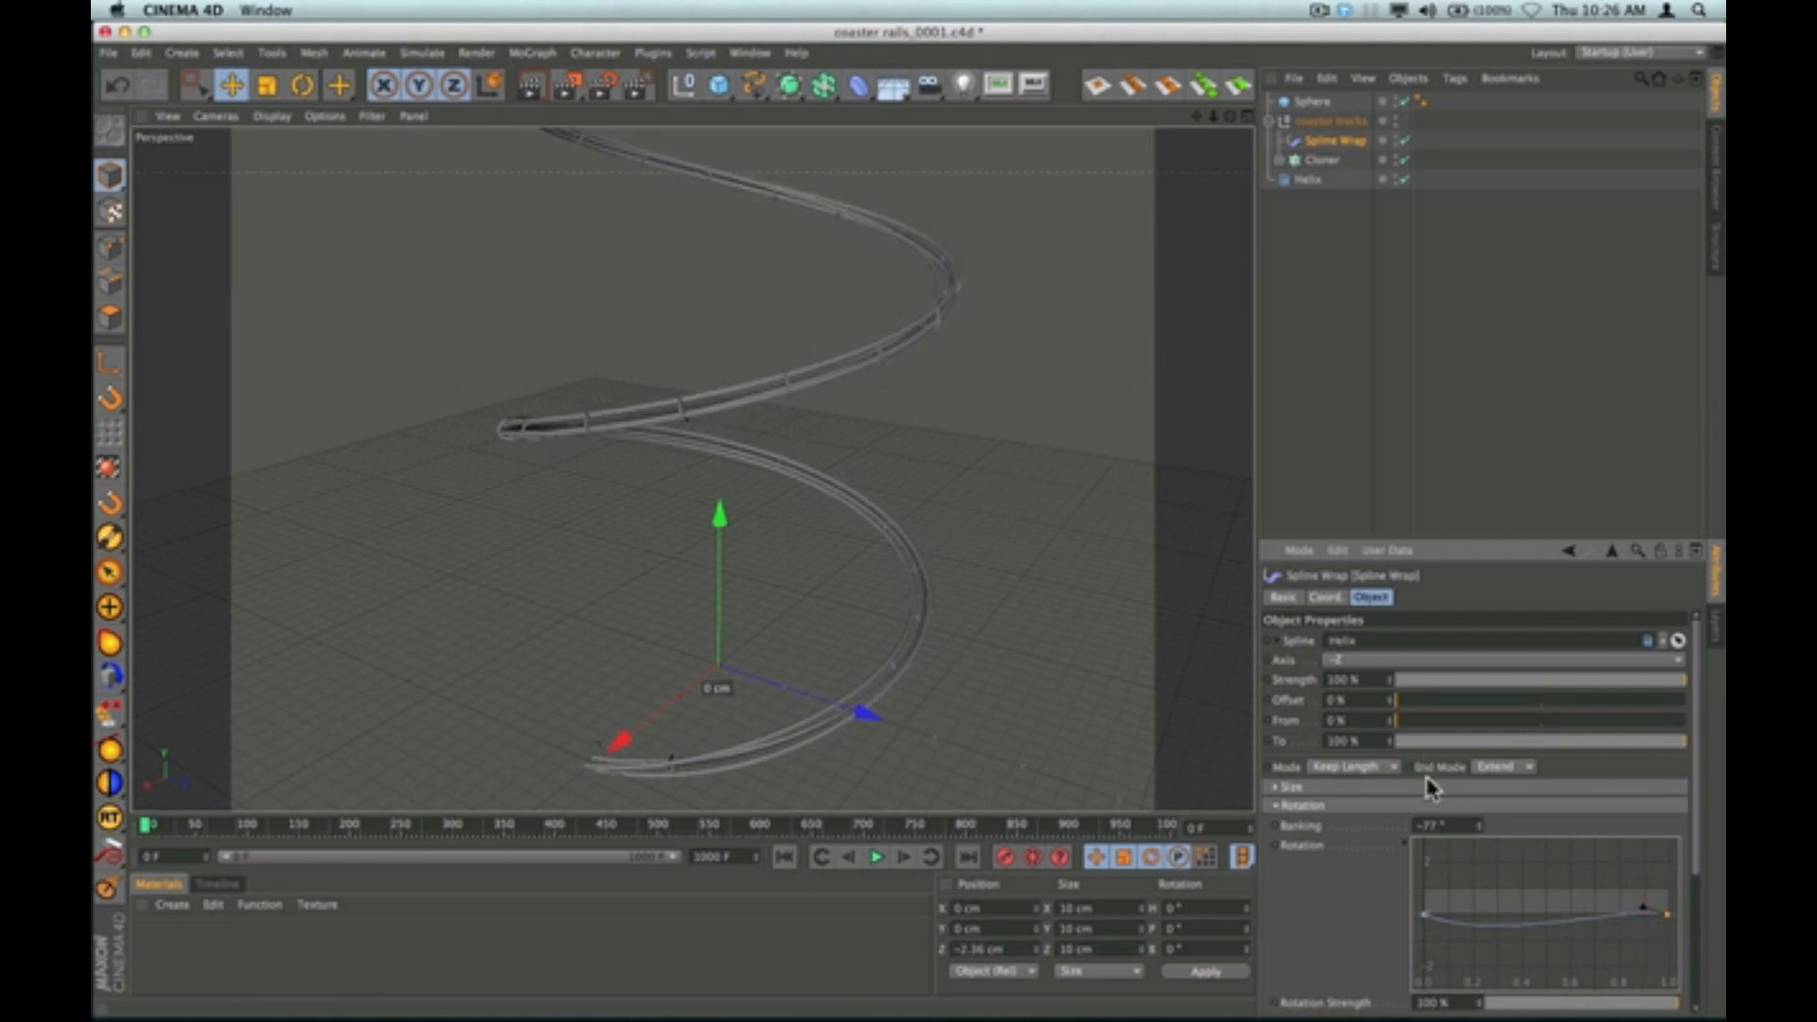
left_click(1478, 828)
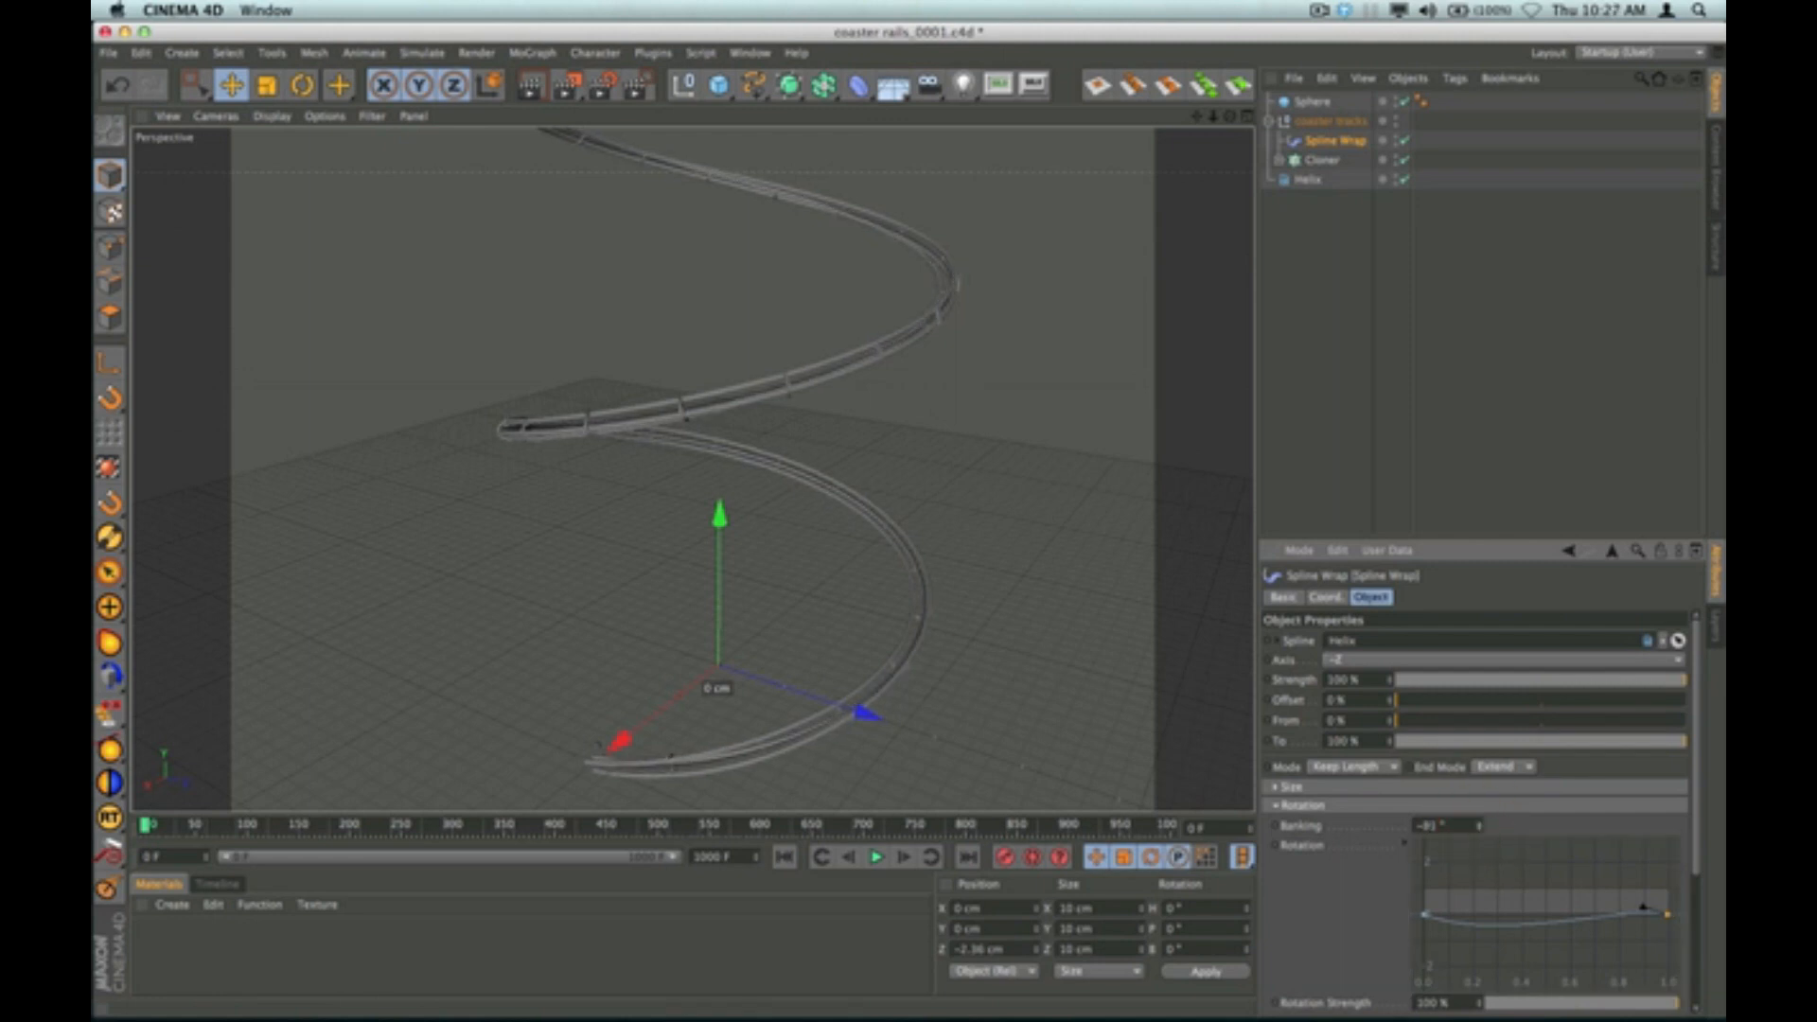
left_click_drag(1478, 826, 1478, 794)
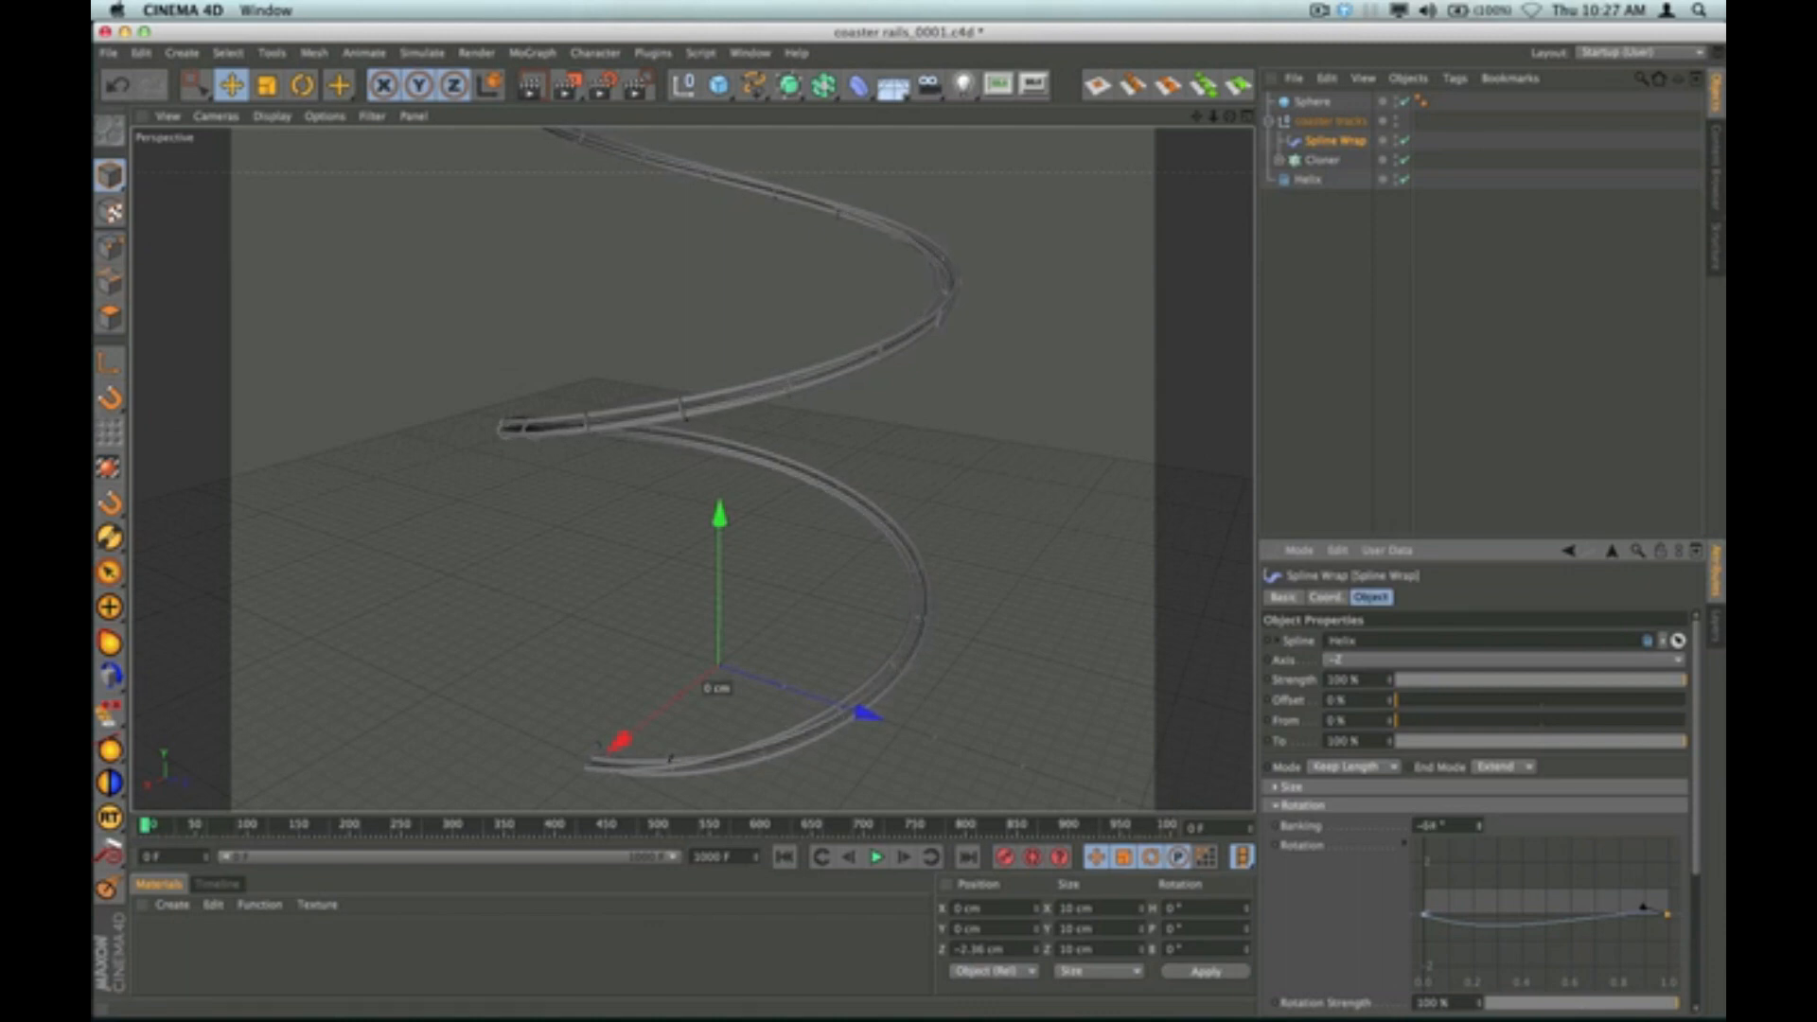
Inspect the whole helix and the lower end of the track for the new banking.
left_click_drag(1230, 118, 1196, 179)
scroll(1000, 610, "down", 7)
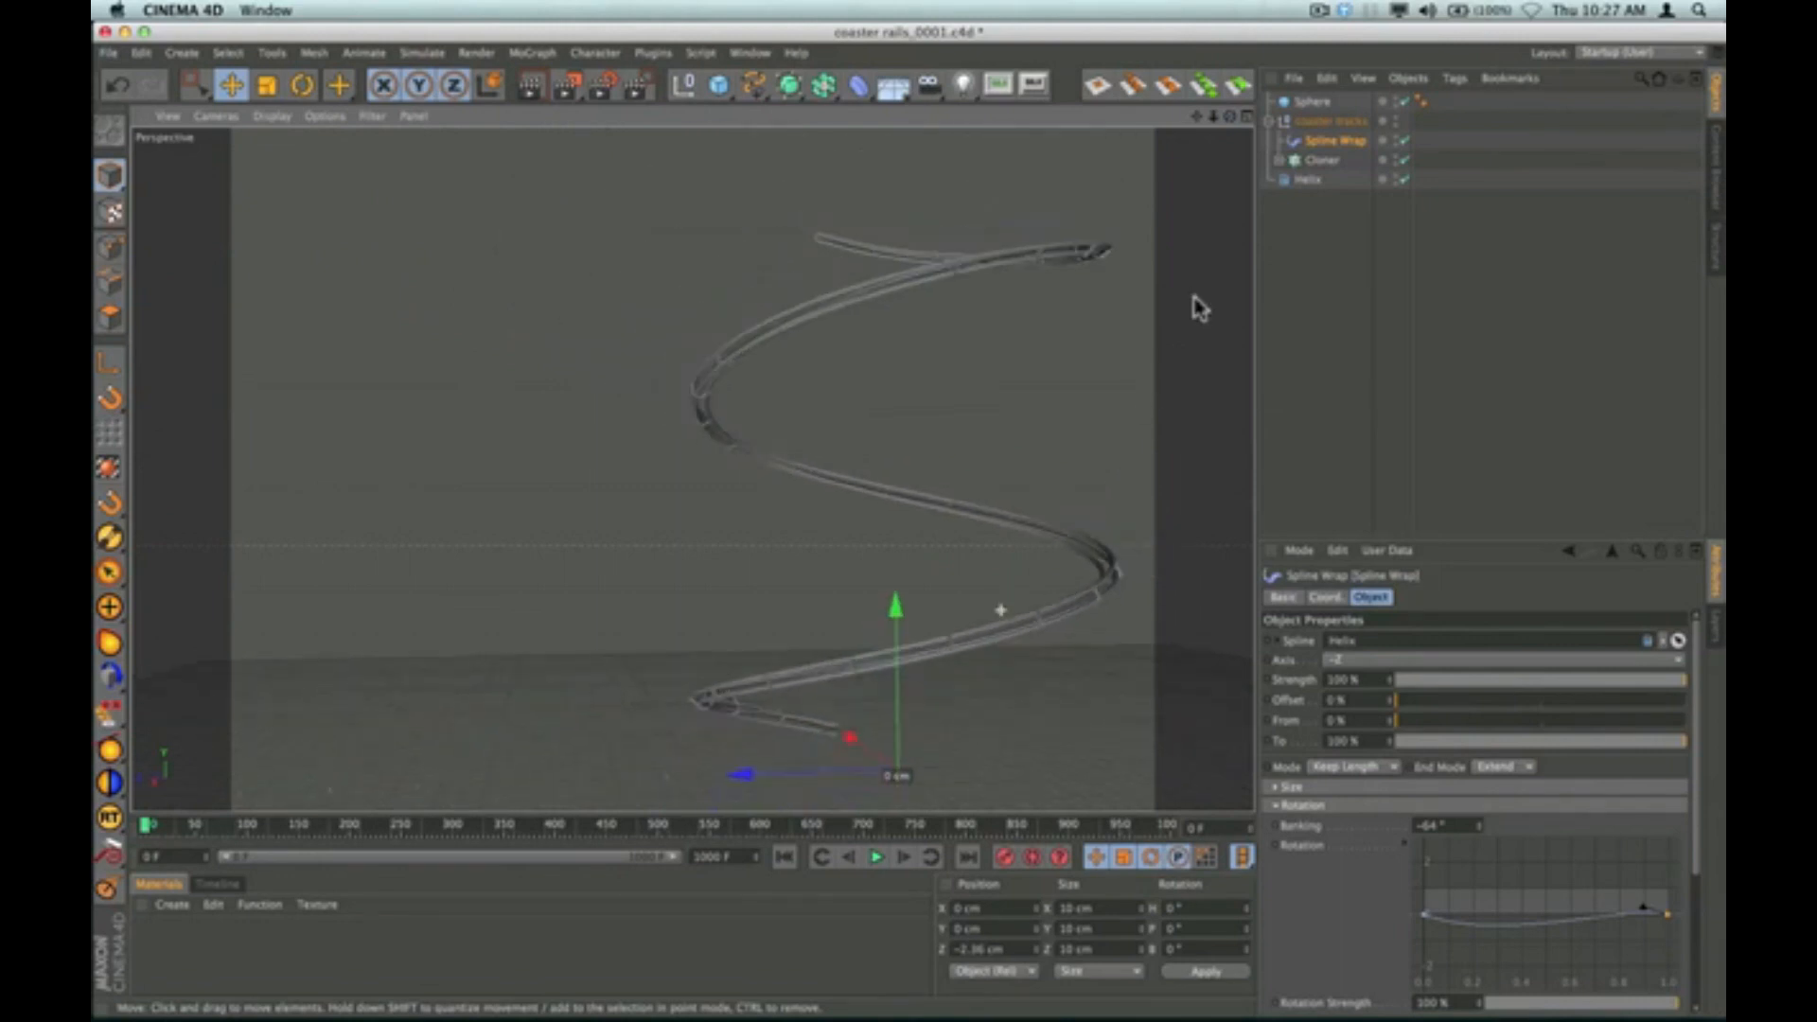
mouse_move(1233, 130)
left_mouse_down()
mouse_move(1217, 163)
mouse_move(1221, 128)
mouse_move(1206, 145)
left_mouse_up()
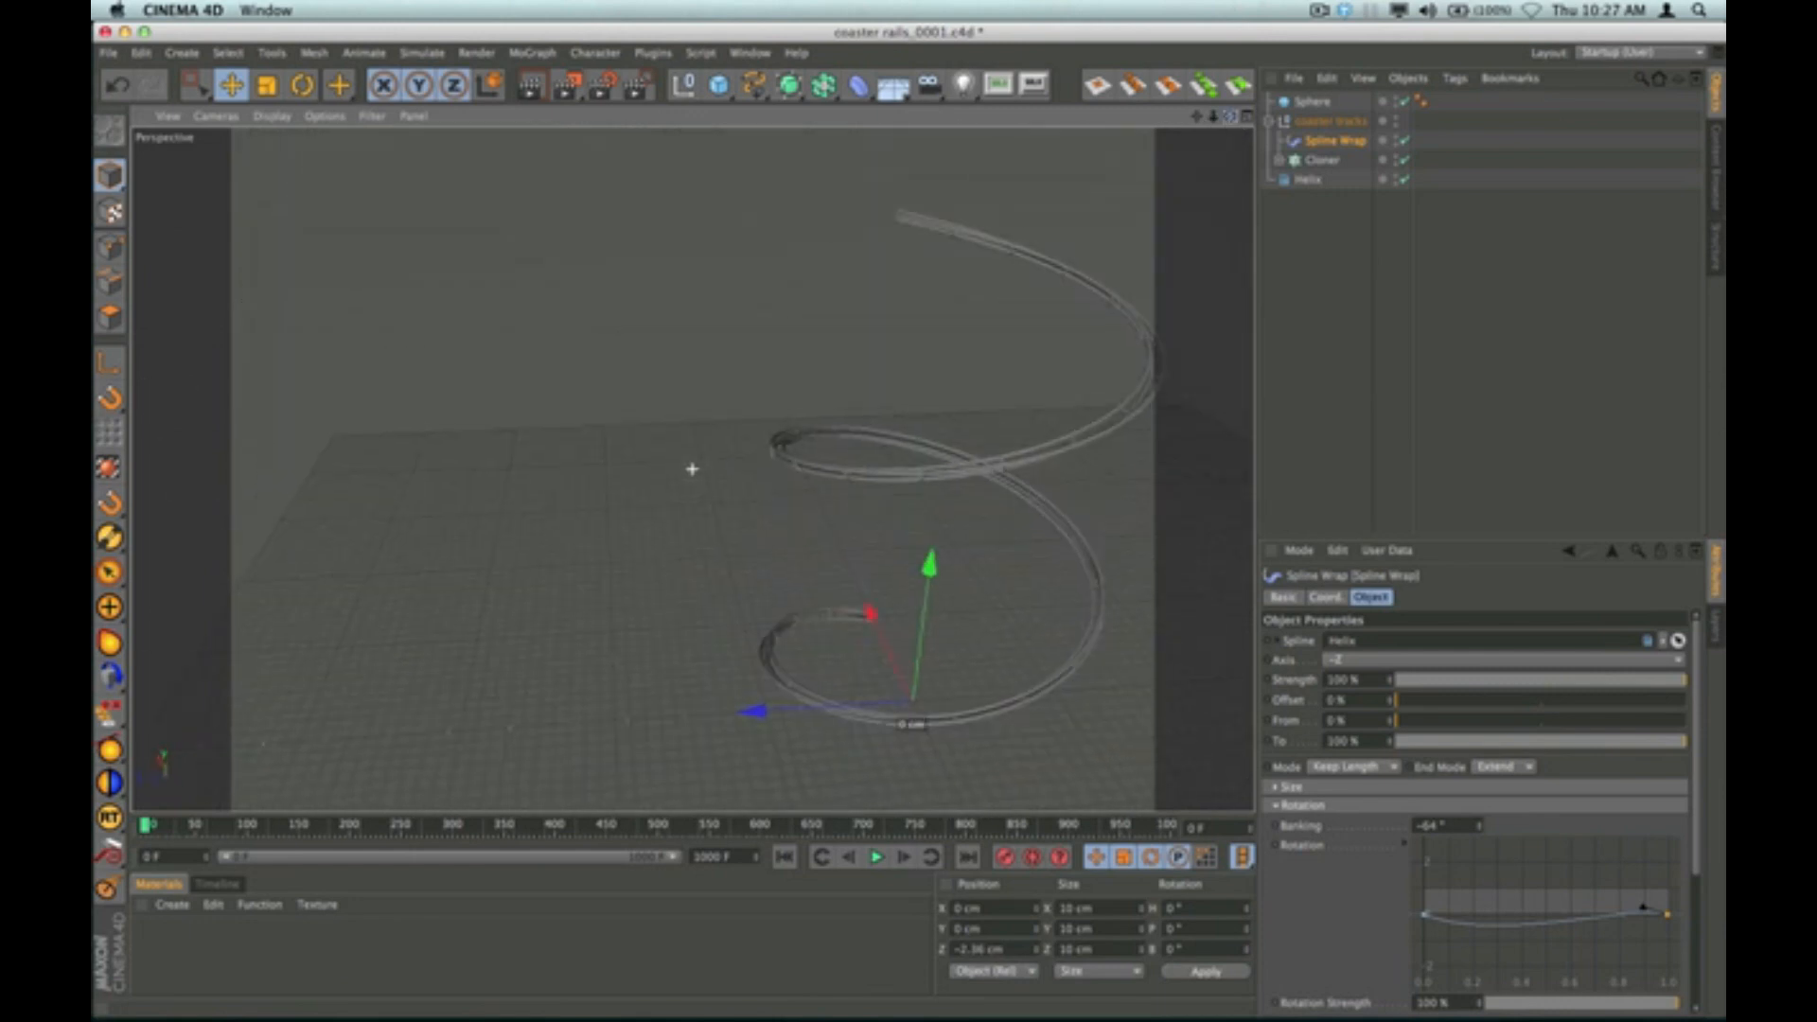
scroll(825, 711, "up", 5)
scroll(825, 711, "up", 4)
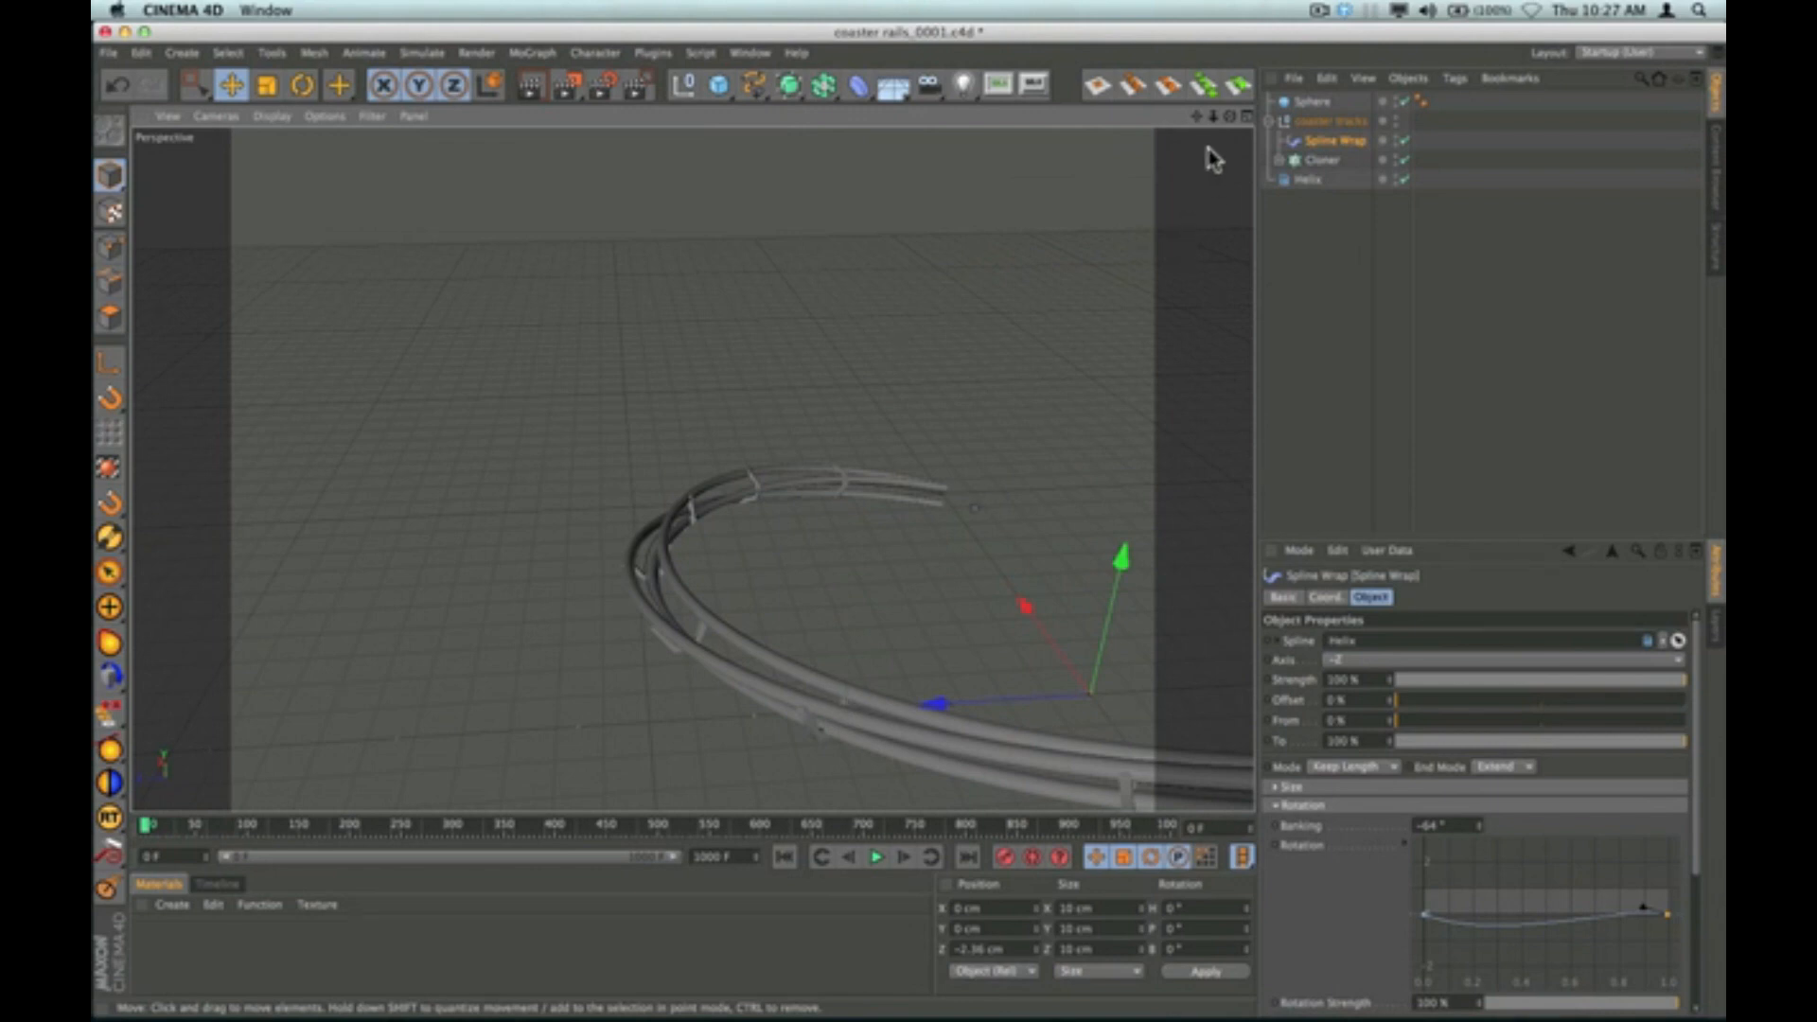
left_click_drag(1196, 115, 984, 55)
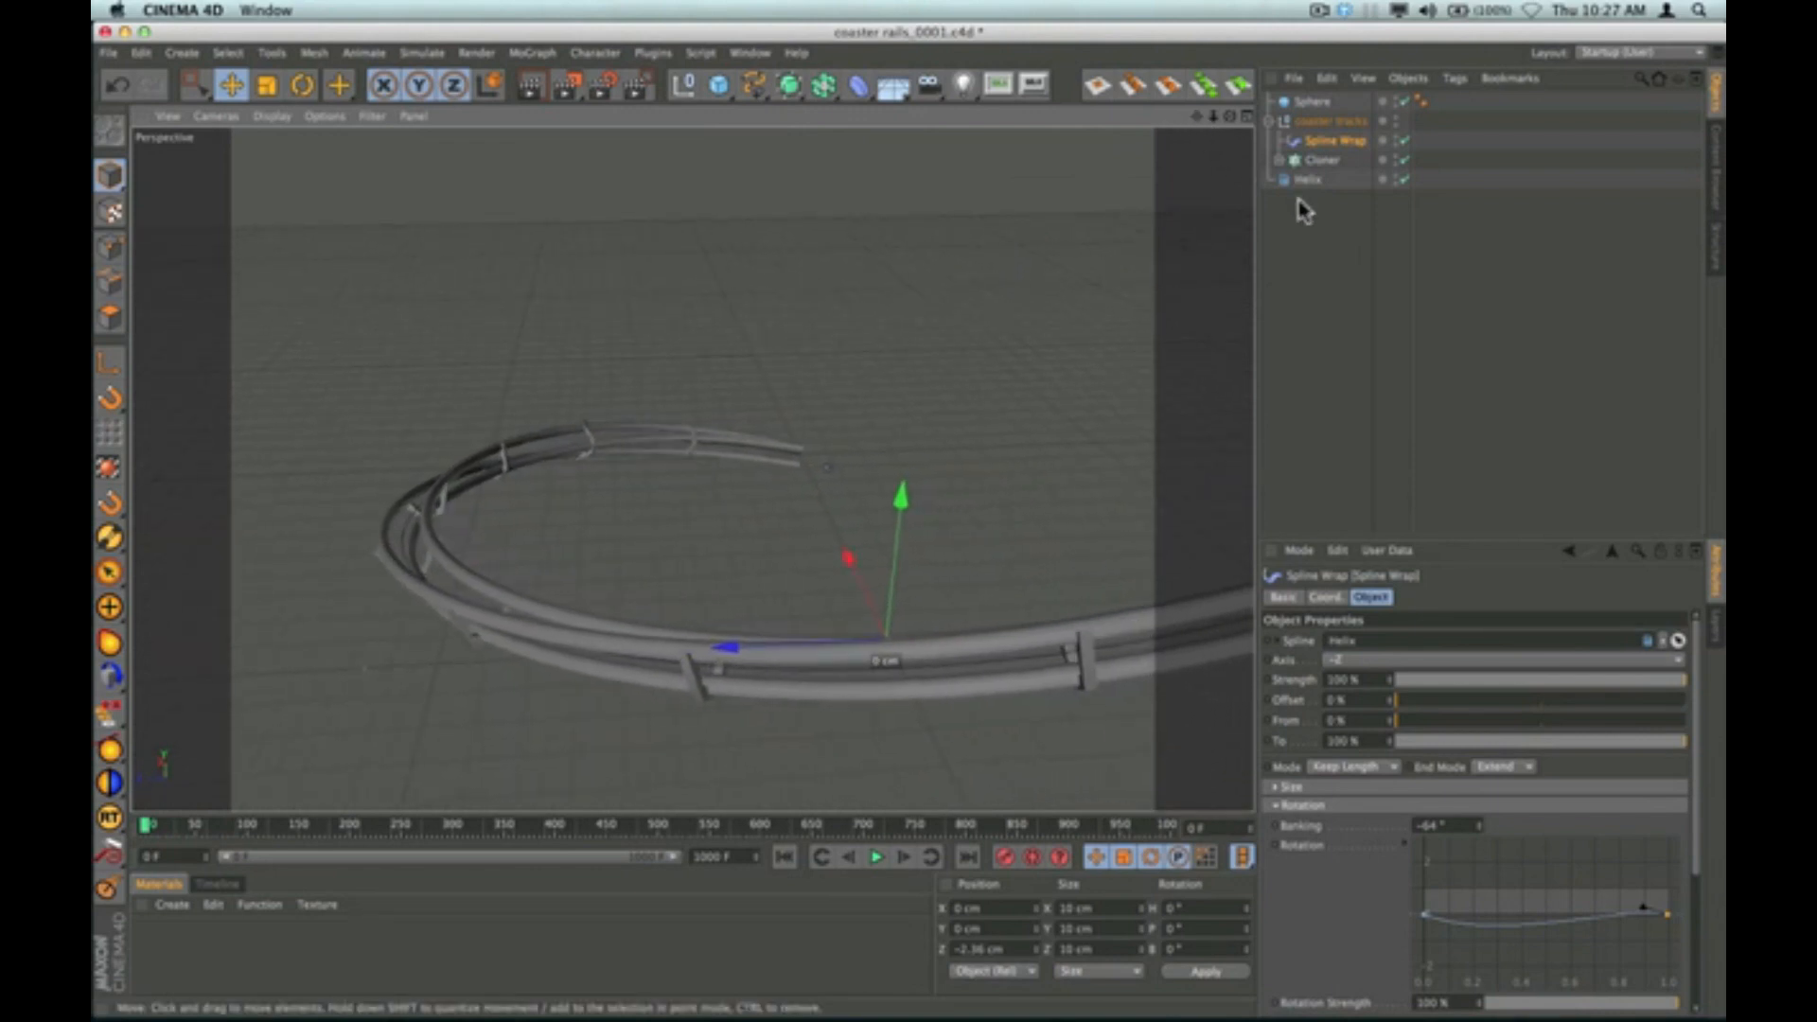
Move the sphere up to the upper end of the track, at about Y 3077 cm and Z 18.5 cm.
left_click(1314, 102)
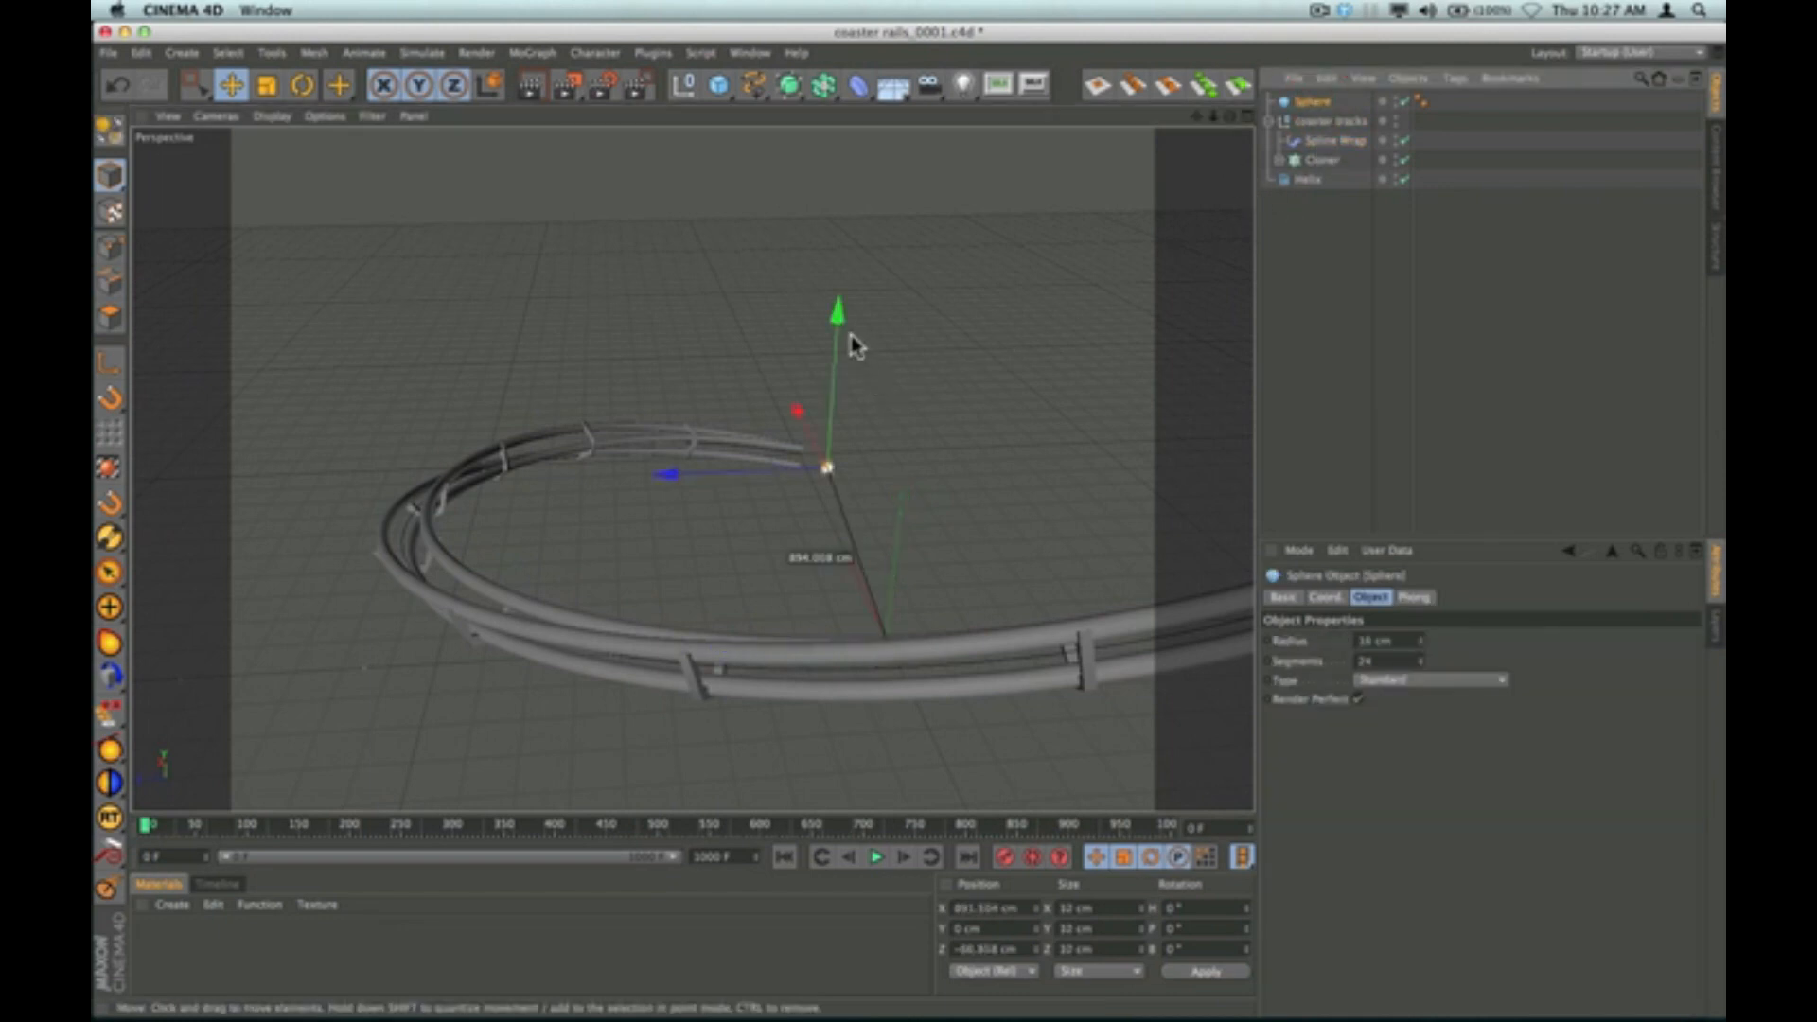
scroll(856, 383, "down", 3)
left_click_drag(852, 305, 956, 310)
scroll(952, 284, "down", 8)
left_click_drag(1198, 117, 1141, 426)
left_click_drag(930, 242, 935, 99)
left_click_drag(784, 265, 754, 252)
scroll(911, 274, "up", 5)
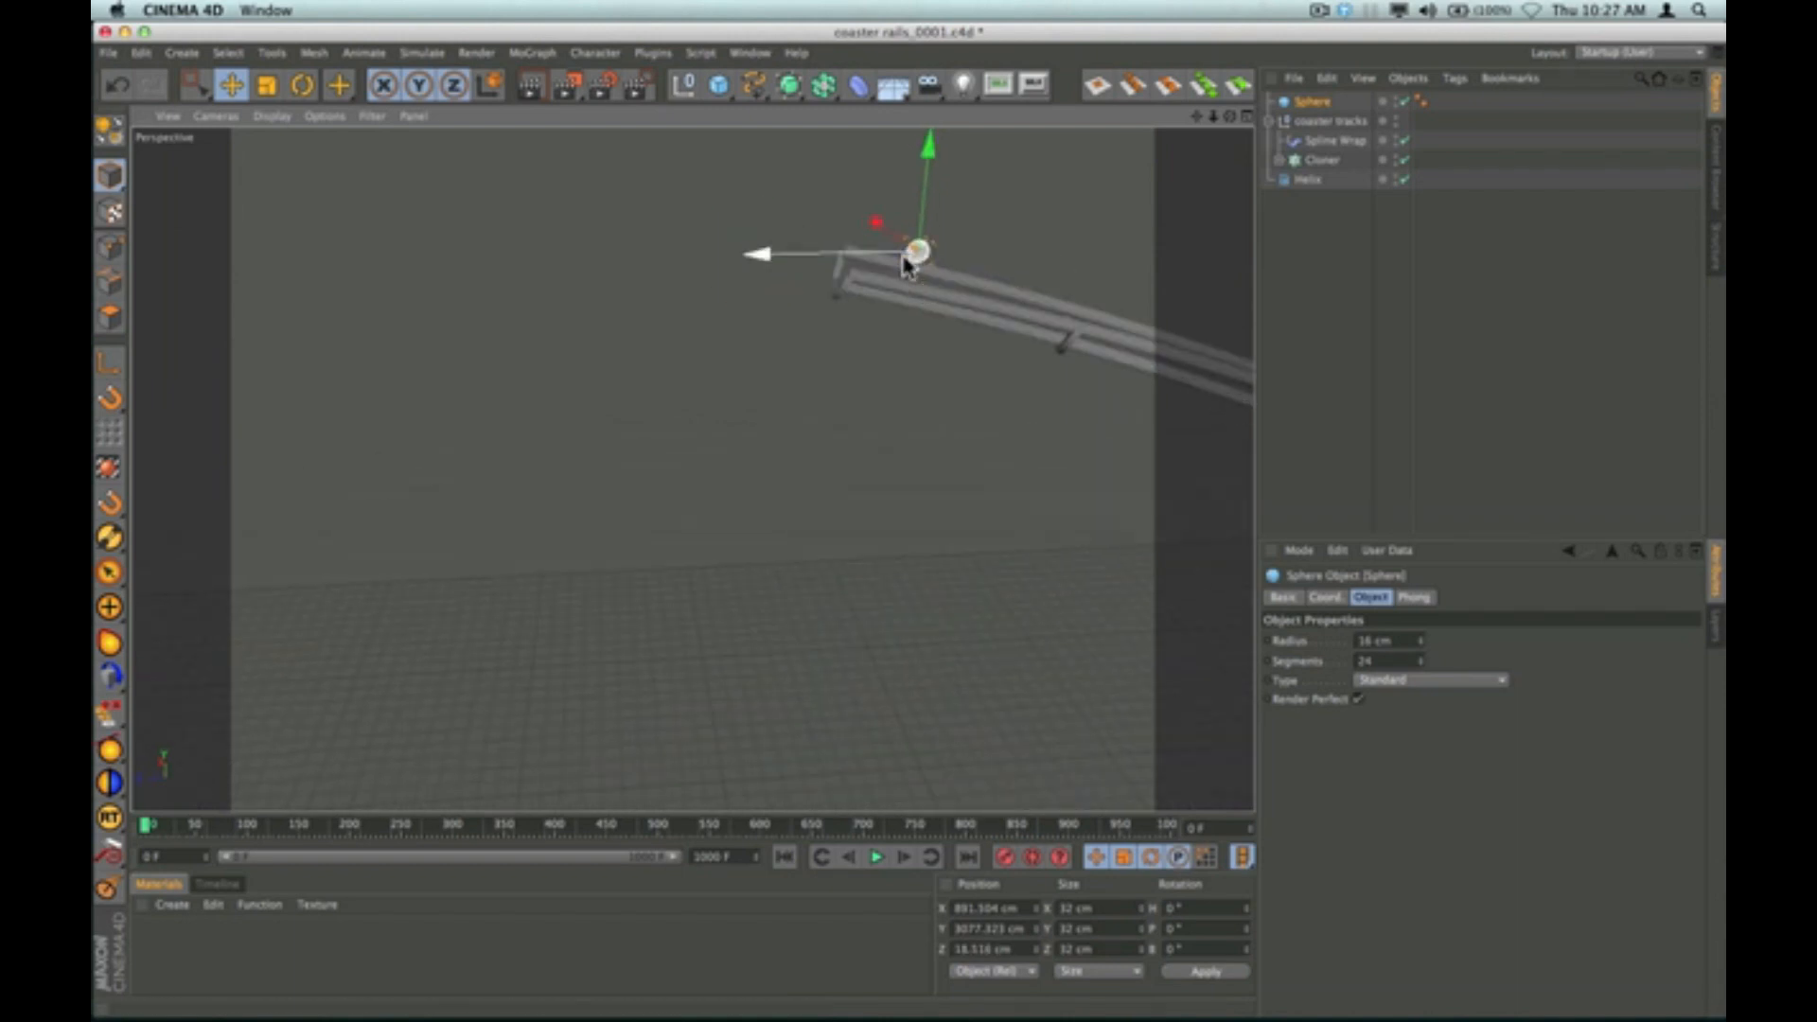
Place the sphere between the rails at the track's upper end, at about X 999 cm and Y 3012 cm.
left_click_drag(927, 173, 933, 199)
left_click_drag(1229, 117, 1074, 186)
left_click_drag(651, 235, 592, 231)
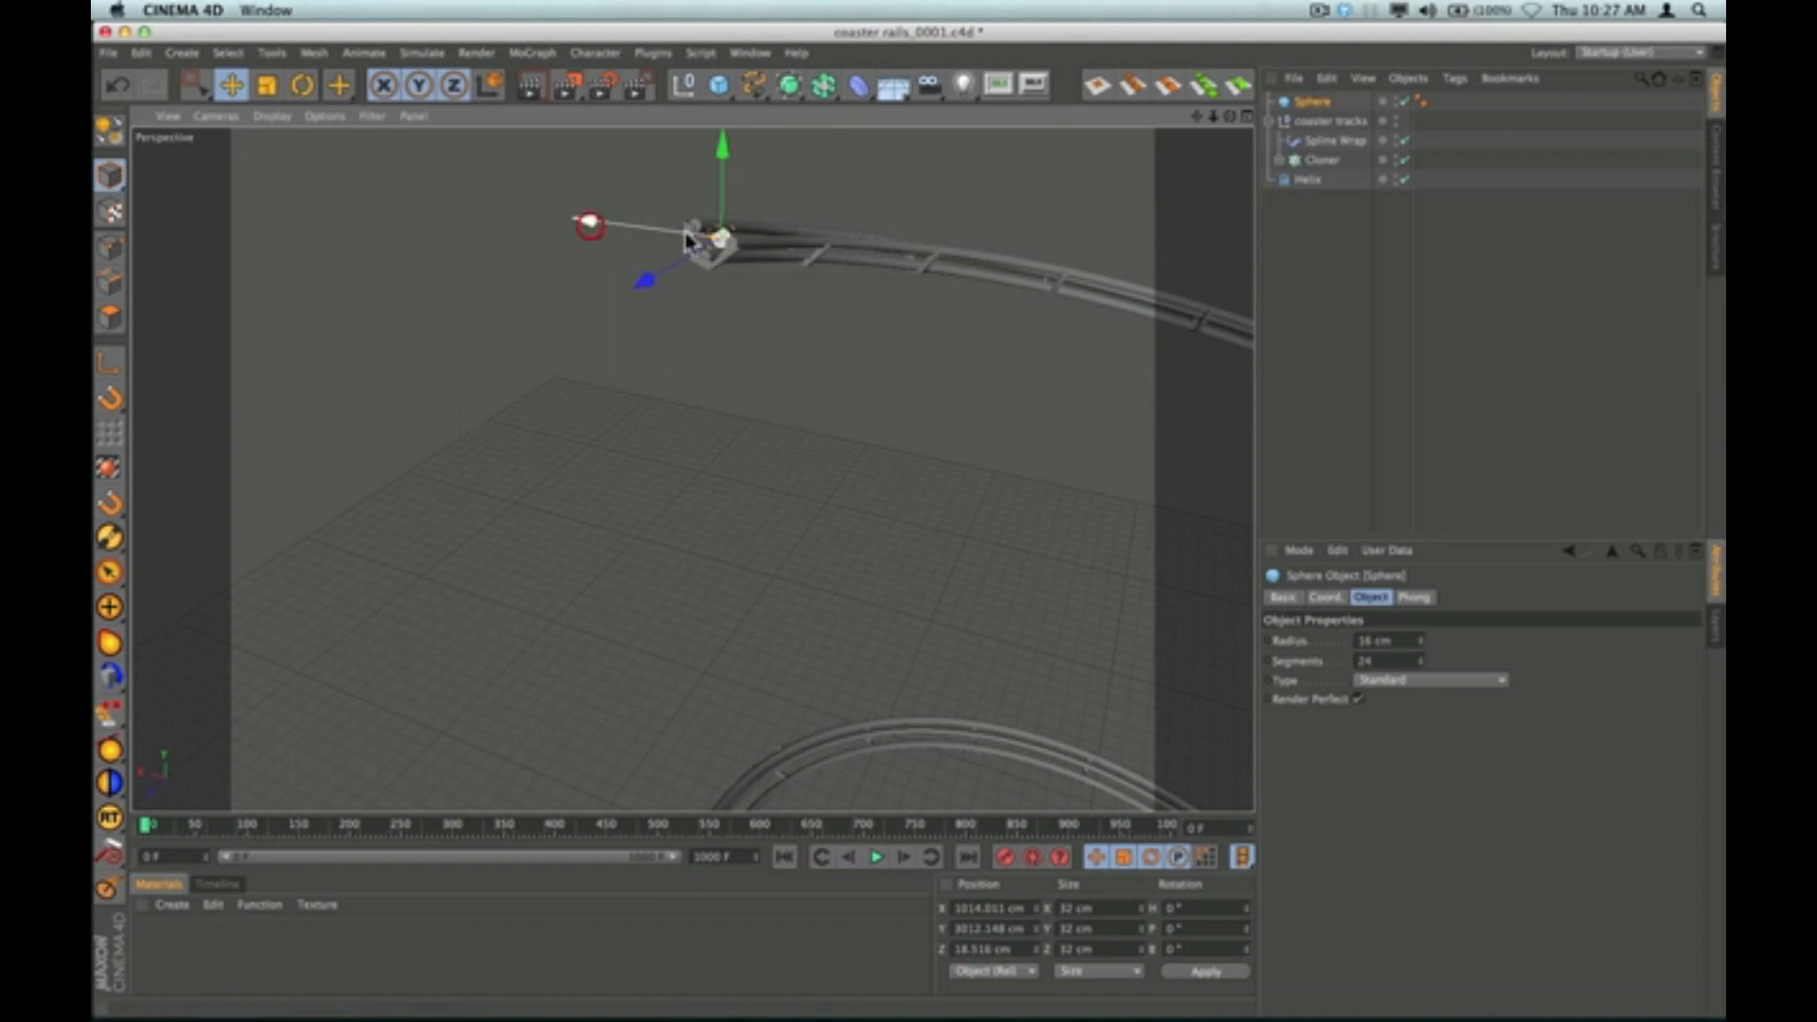
scroll(664, 240, "up", 10)
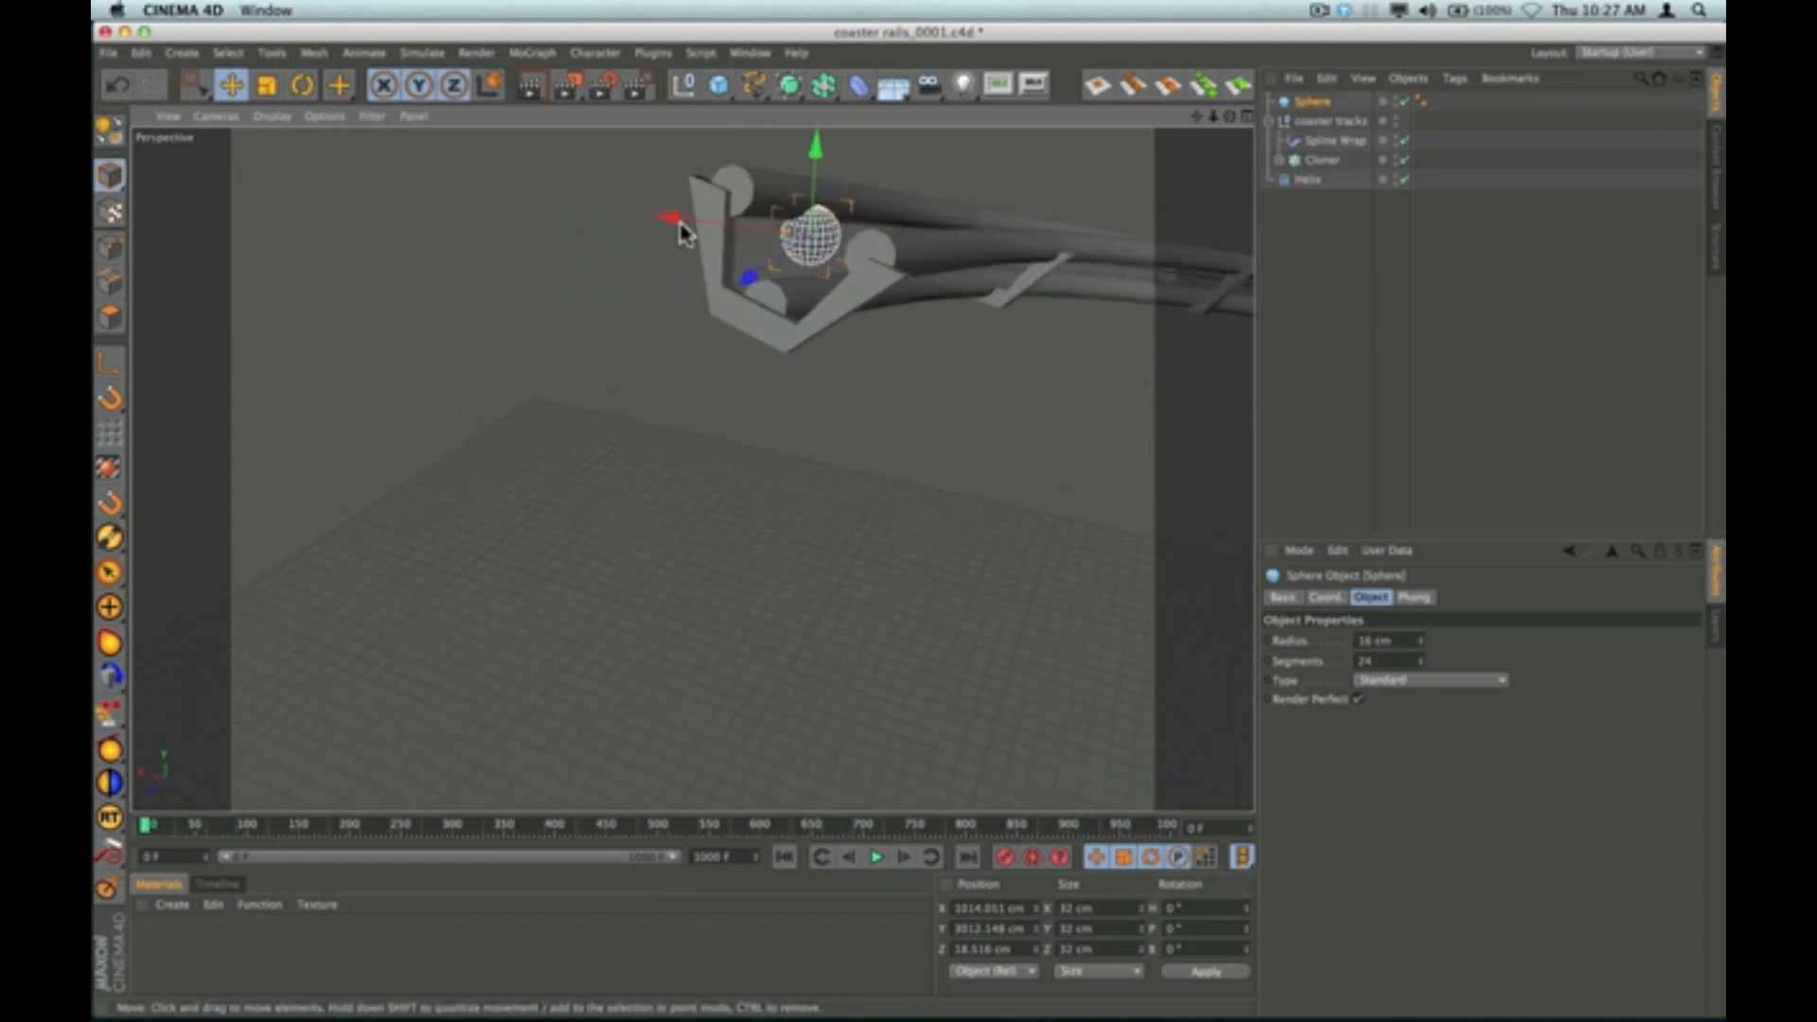
left_click_drag(661, 219, 694, 219)
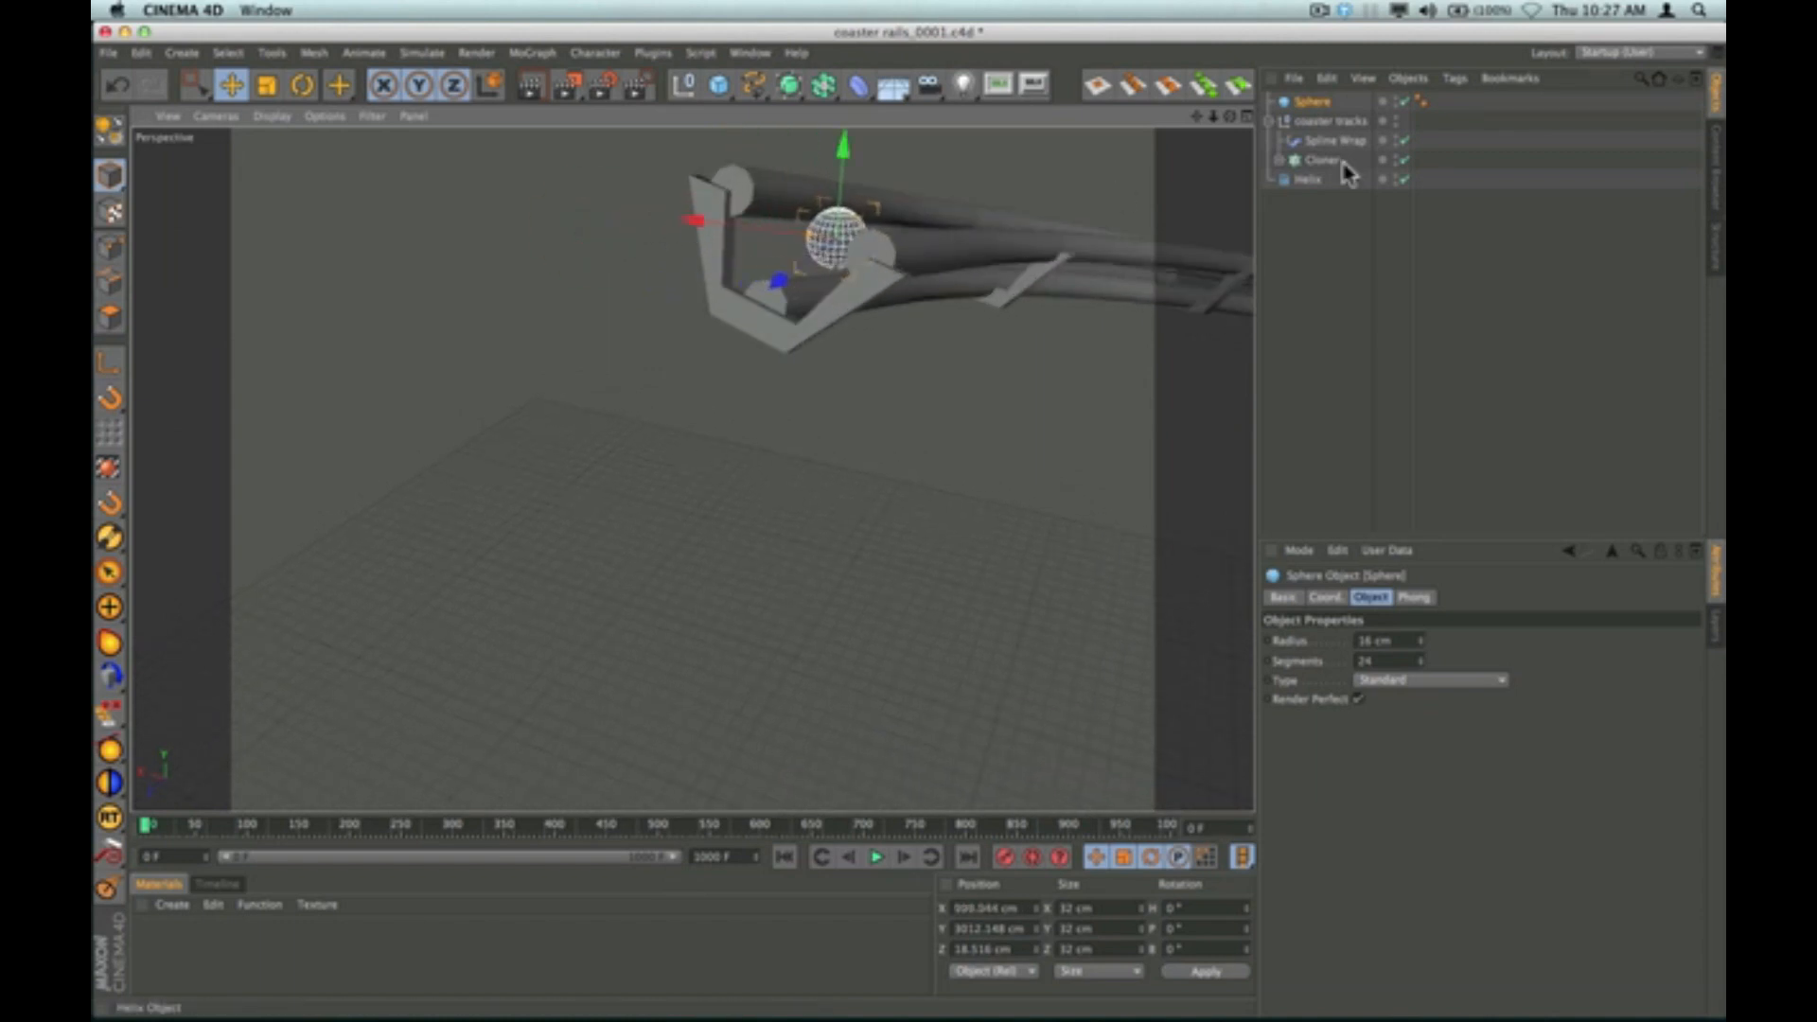
Increase the sphere's radius to 24 cm and shift it slightly along X between the rails.
left_click_drag(1230, 117, 691, 468)
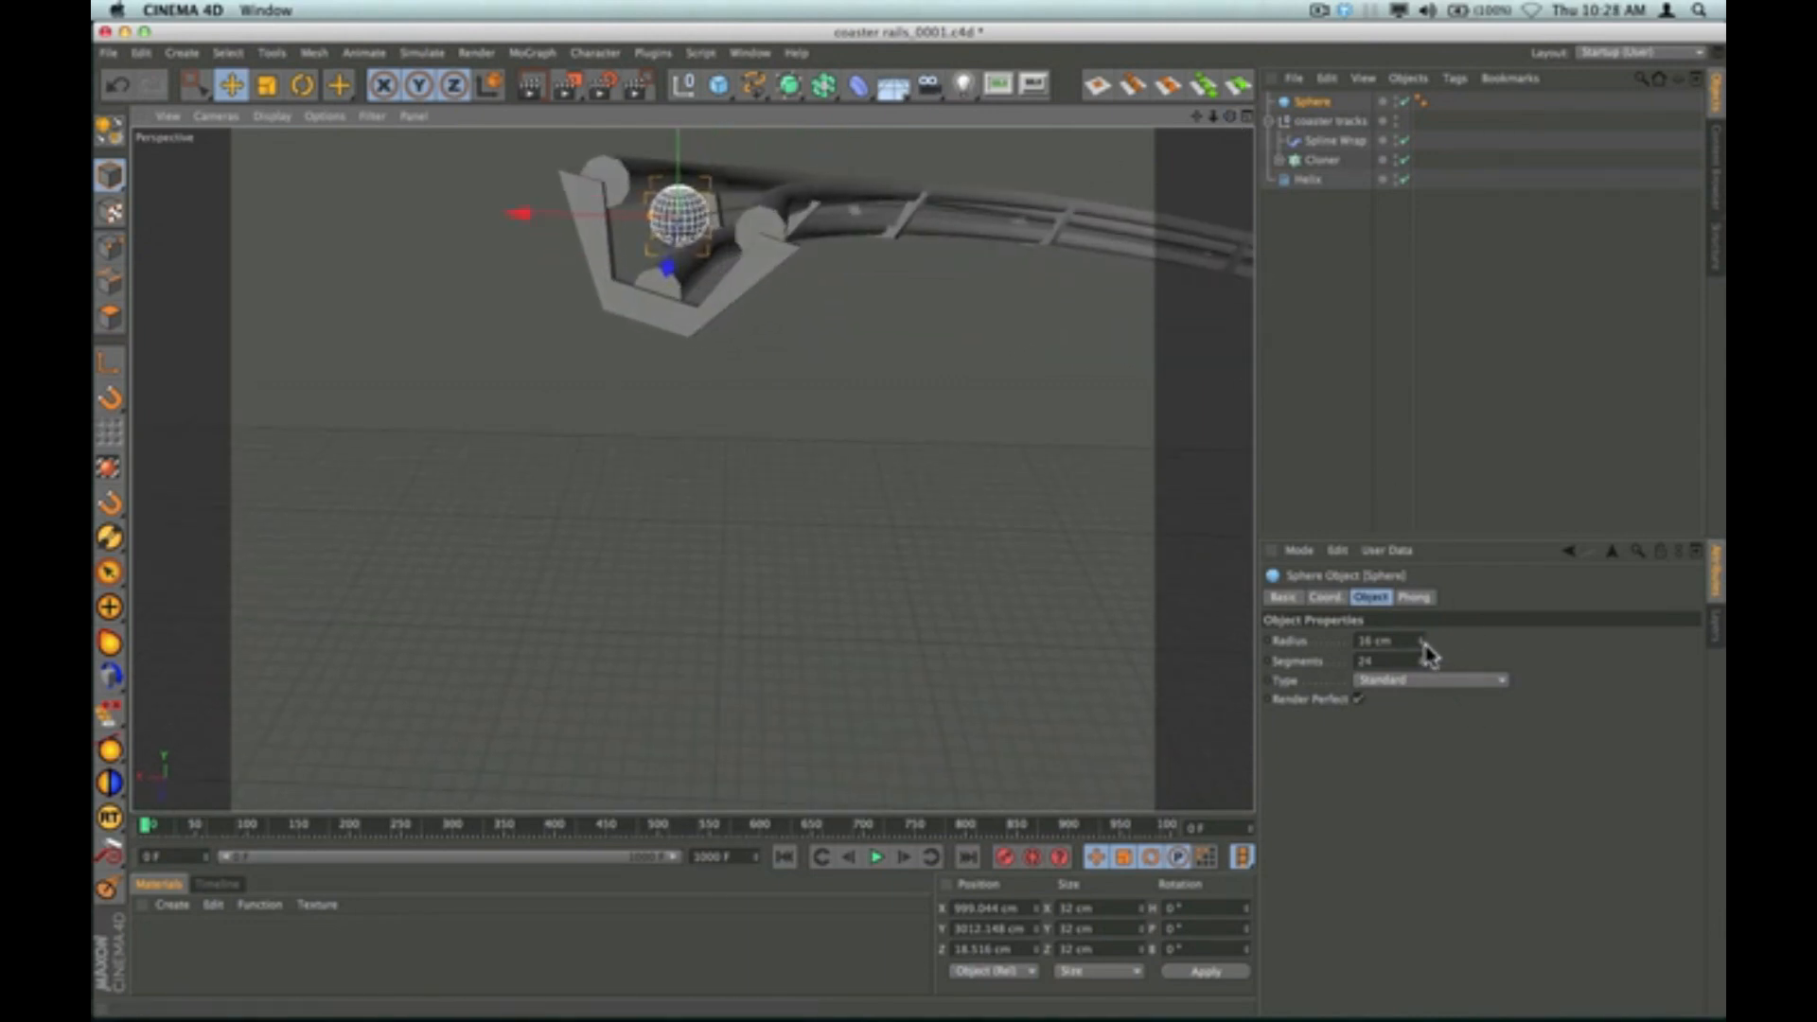
left_click_drag(1420, 640, 1421, 624)
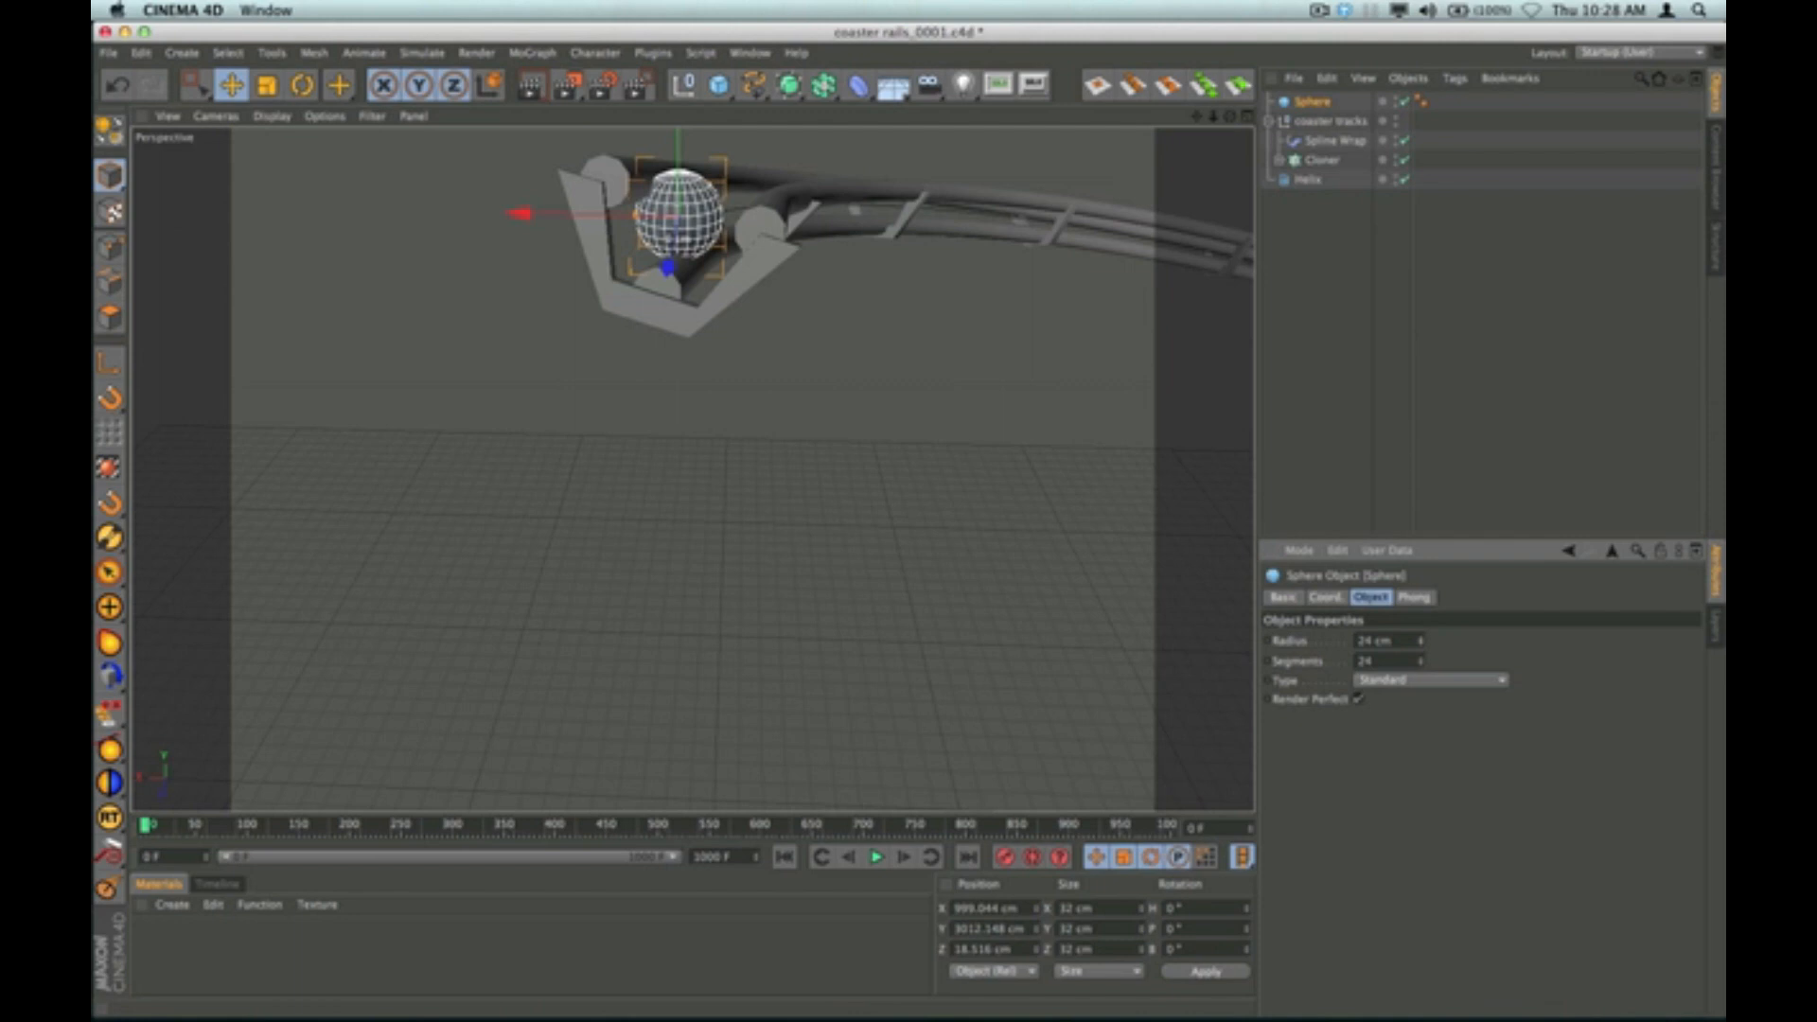
left_click_drag(520, 213, 549, 223)
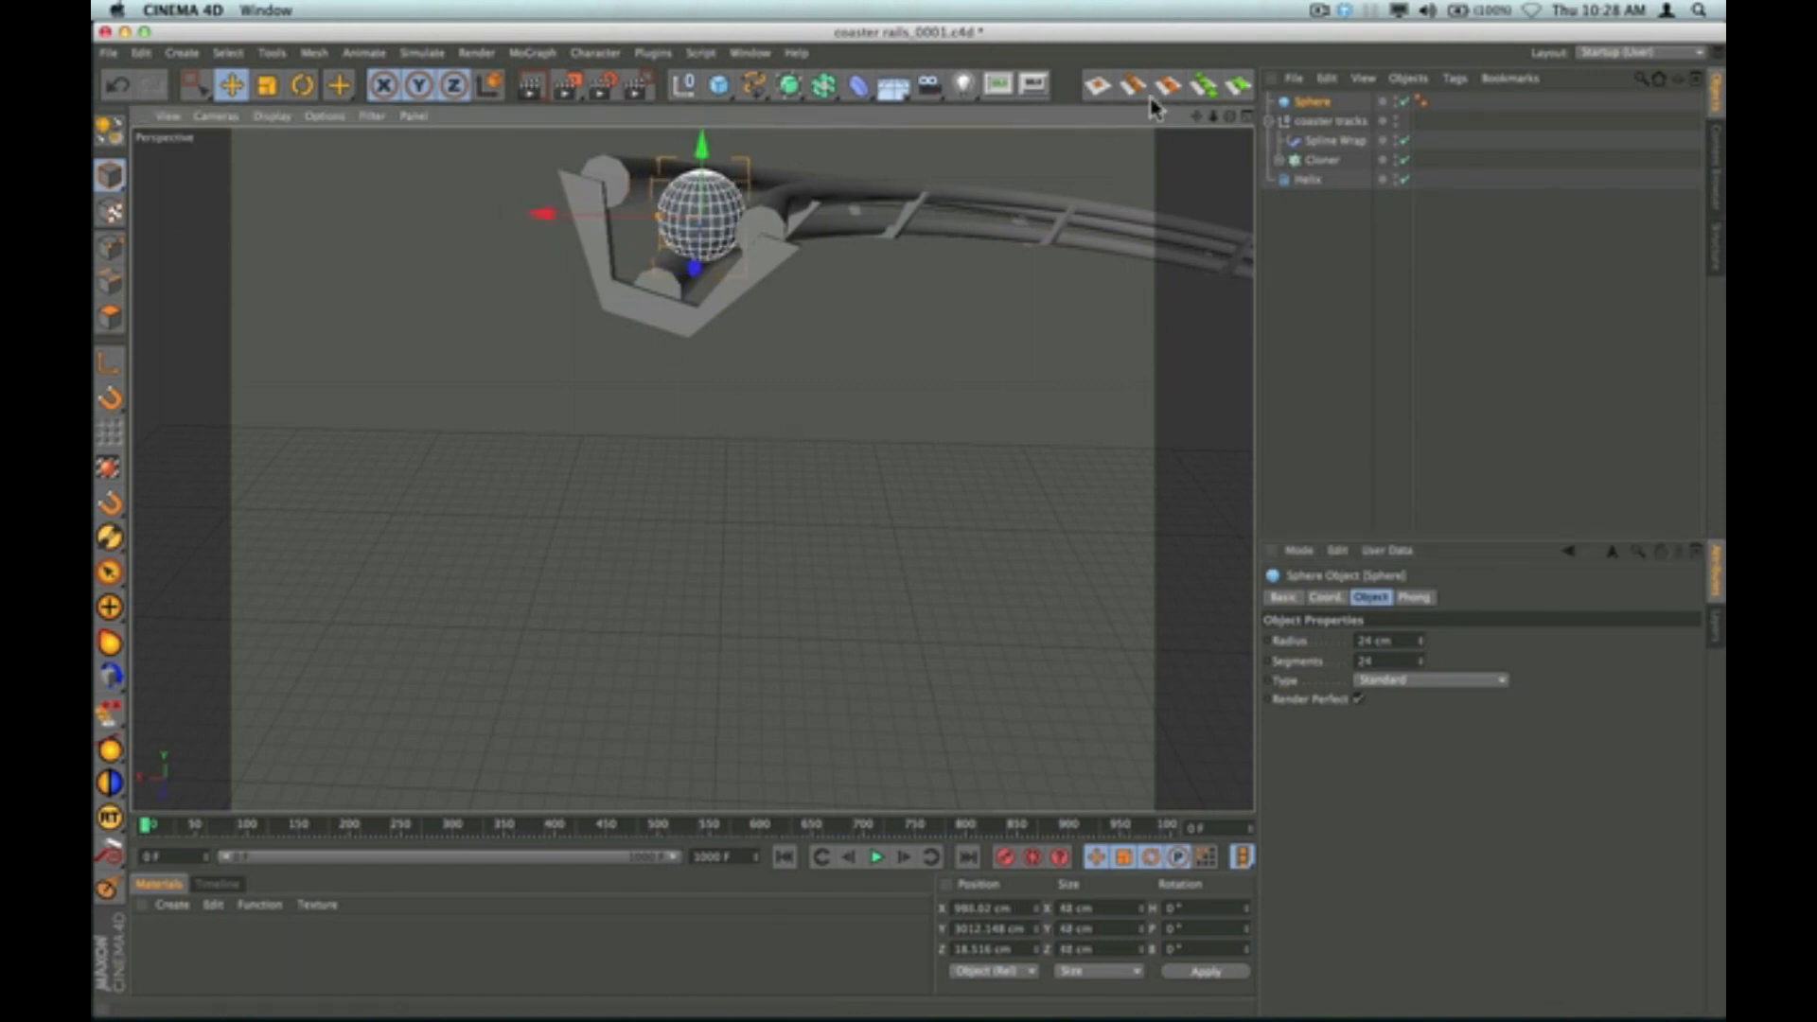
mouse_move(1230, 117)
left_mouse_down()
mouse_move(1197, 115)
mouse_move(1230, 118)
left_mouse_up()
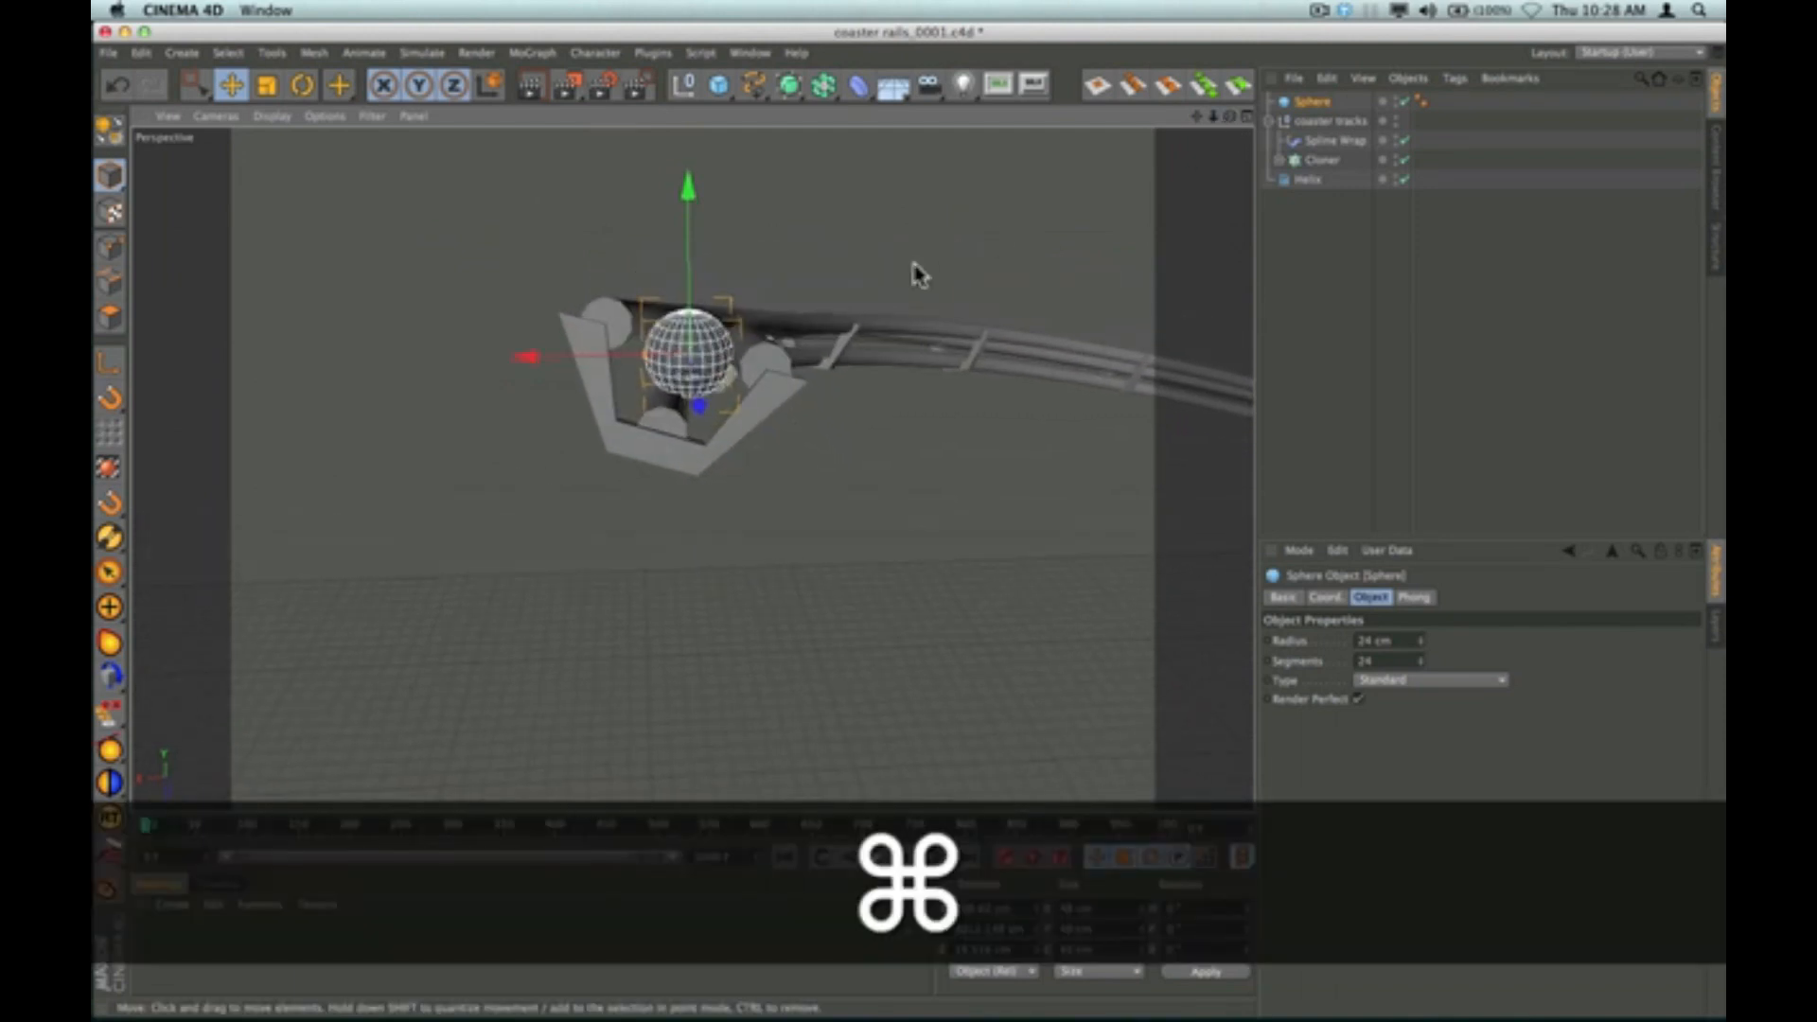
Reduce the sphere's radius to 21 cm and re-centre it between the rails, raised to about Y 3021 cm.
left_click_drag(527, 357, 517, 356)
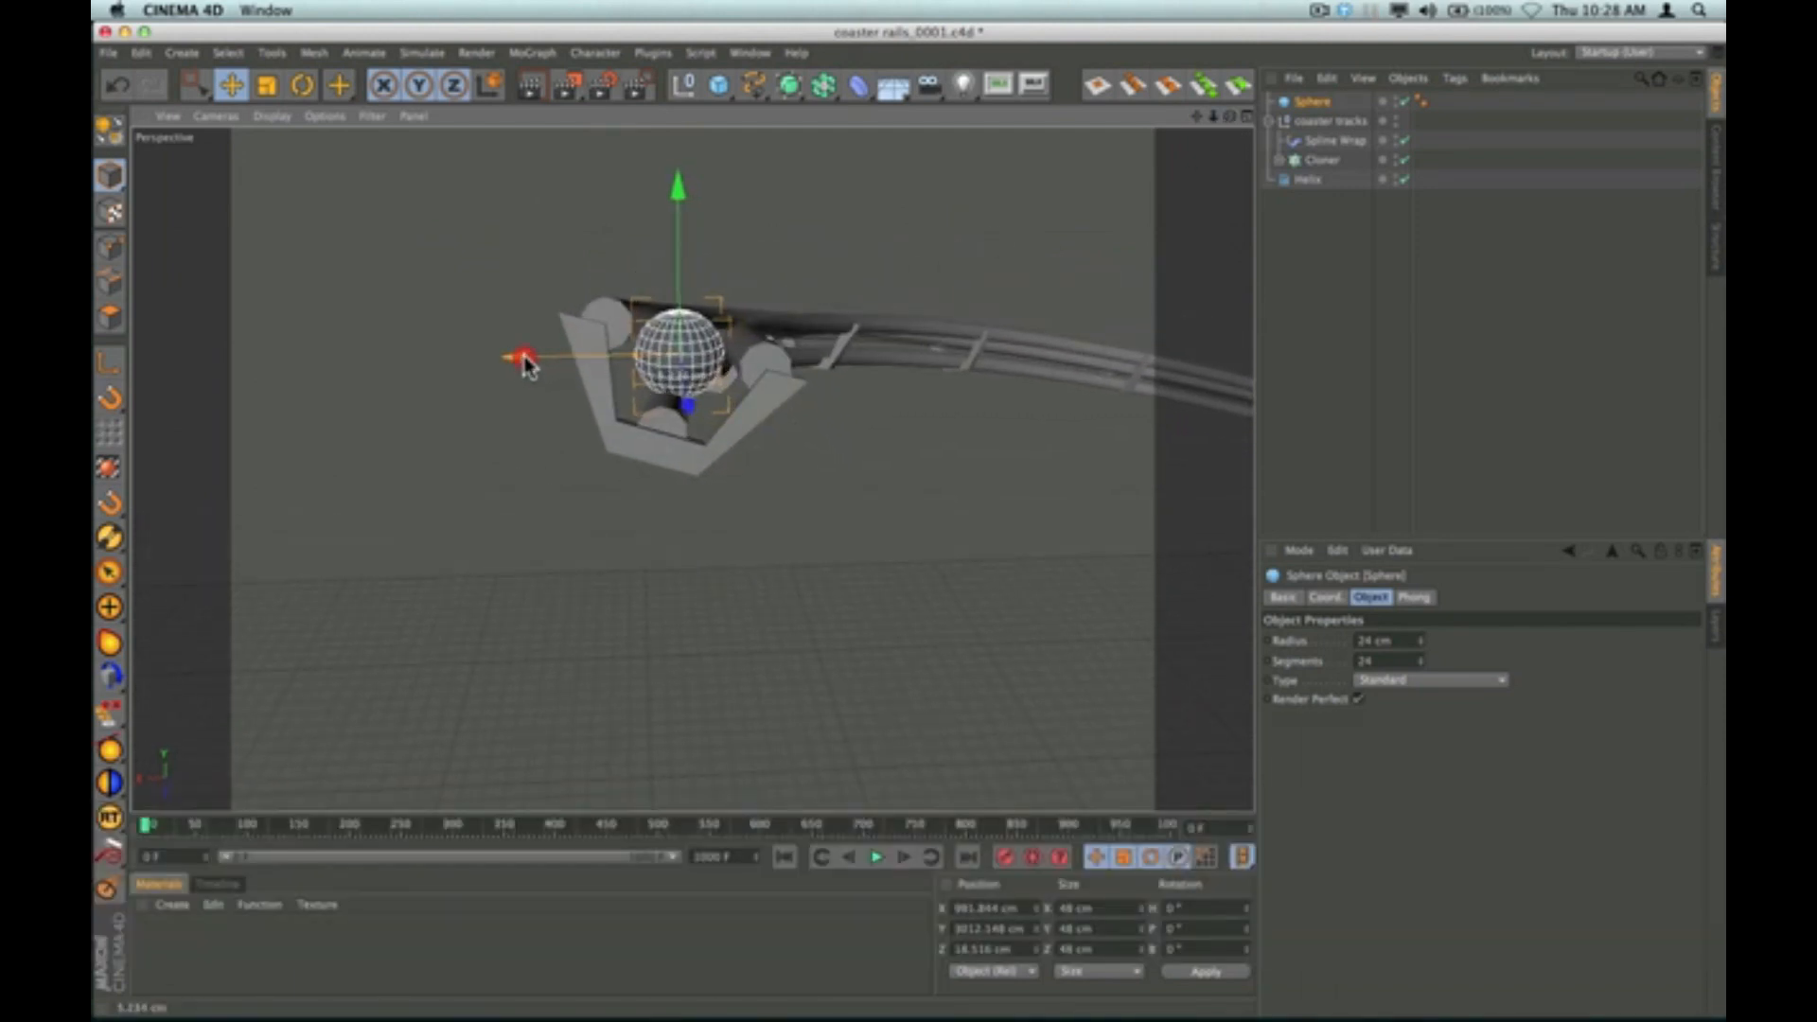
left_click_drag(681, 187, 681, 169)
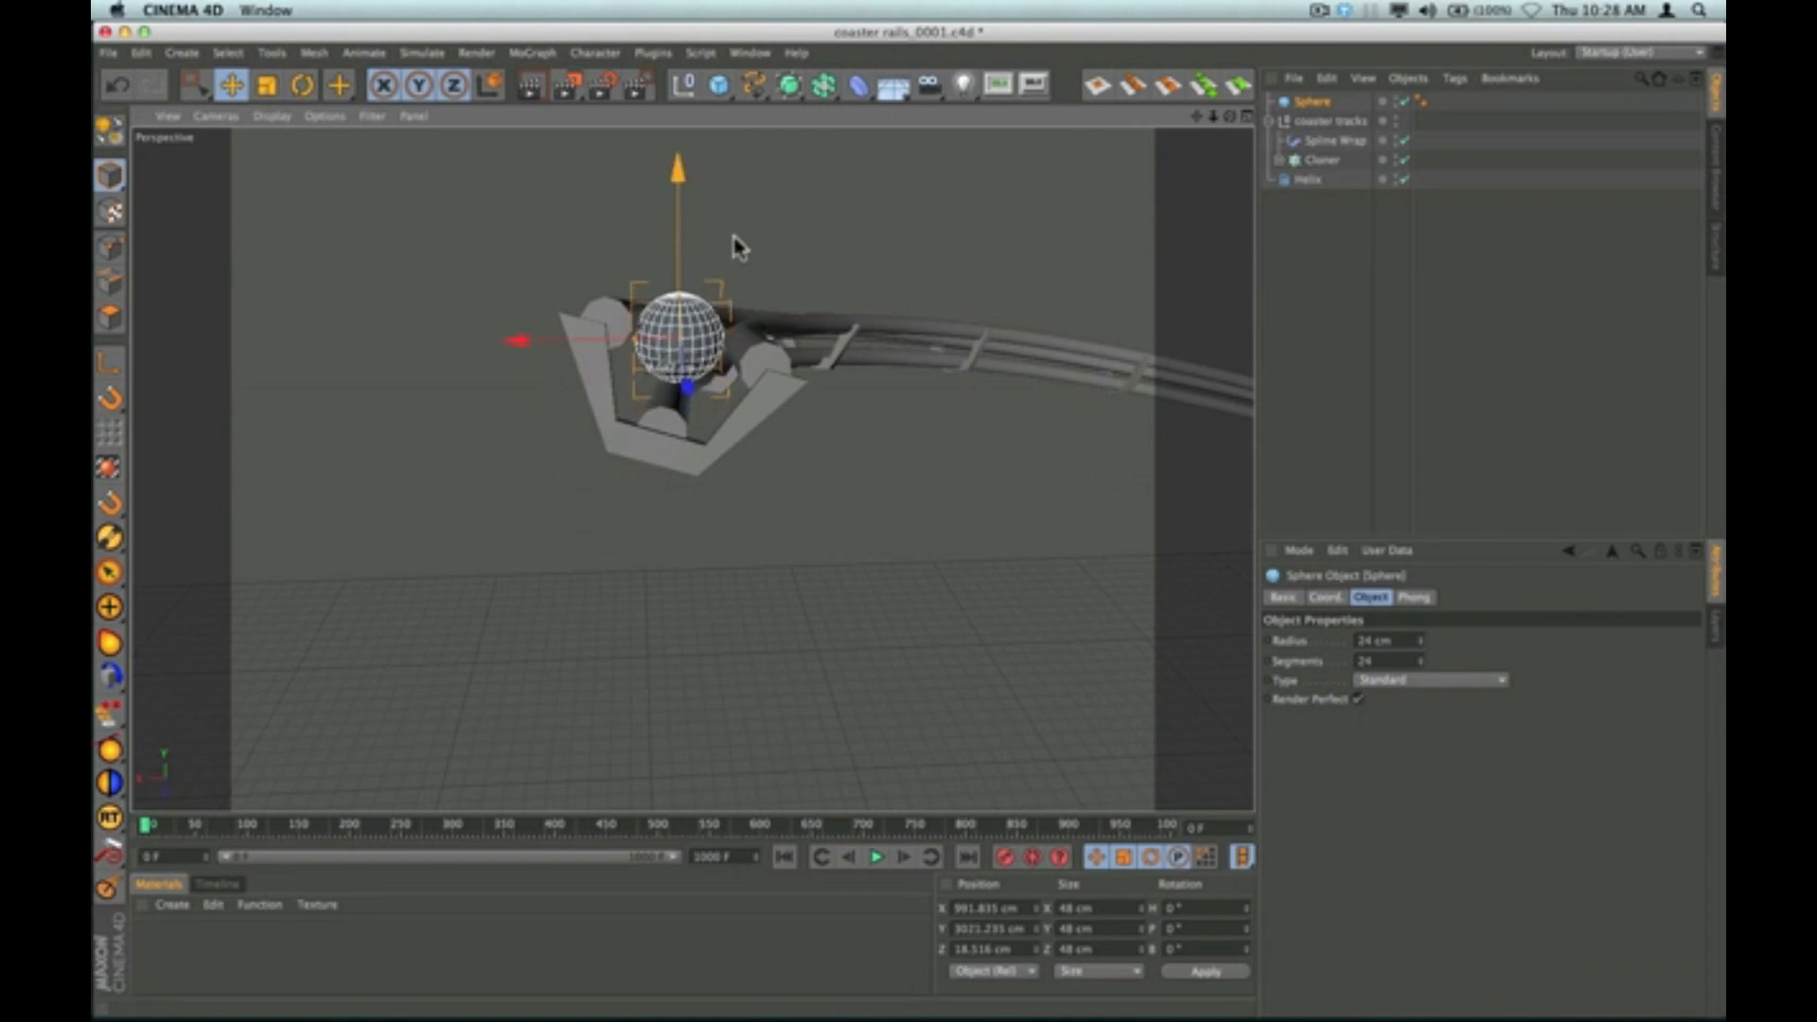
left_click(1422, 653)
left_click_drag(532, 336, 534, 342)
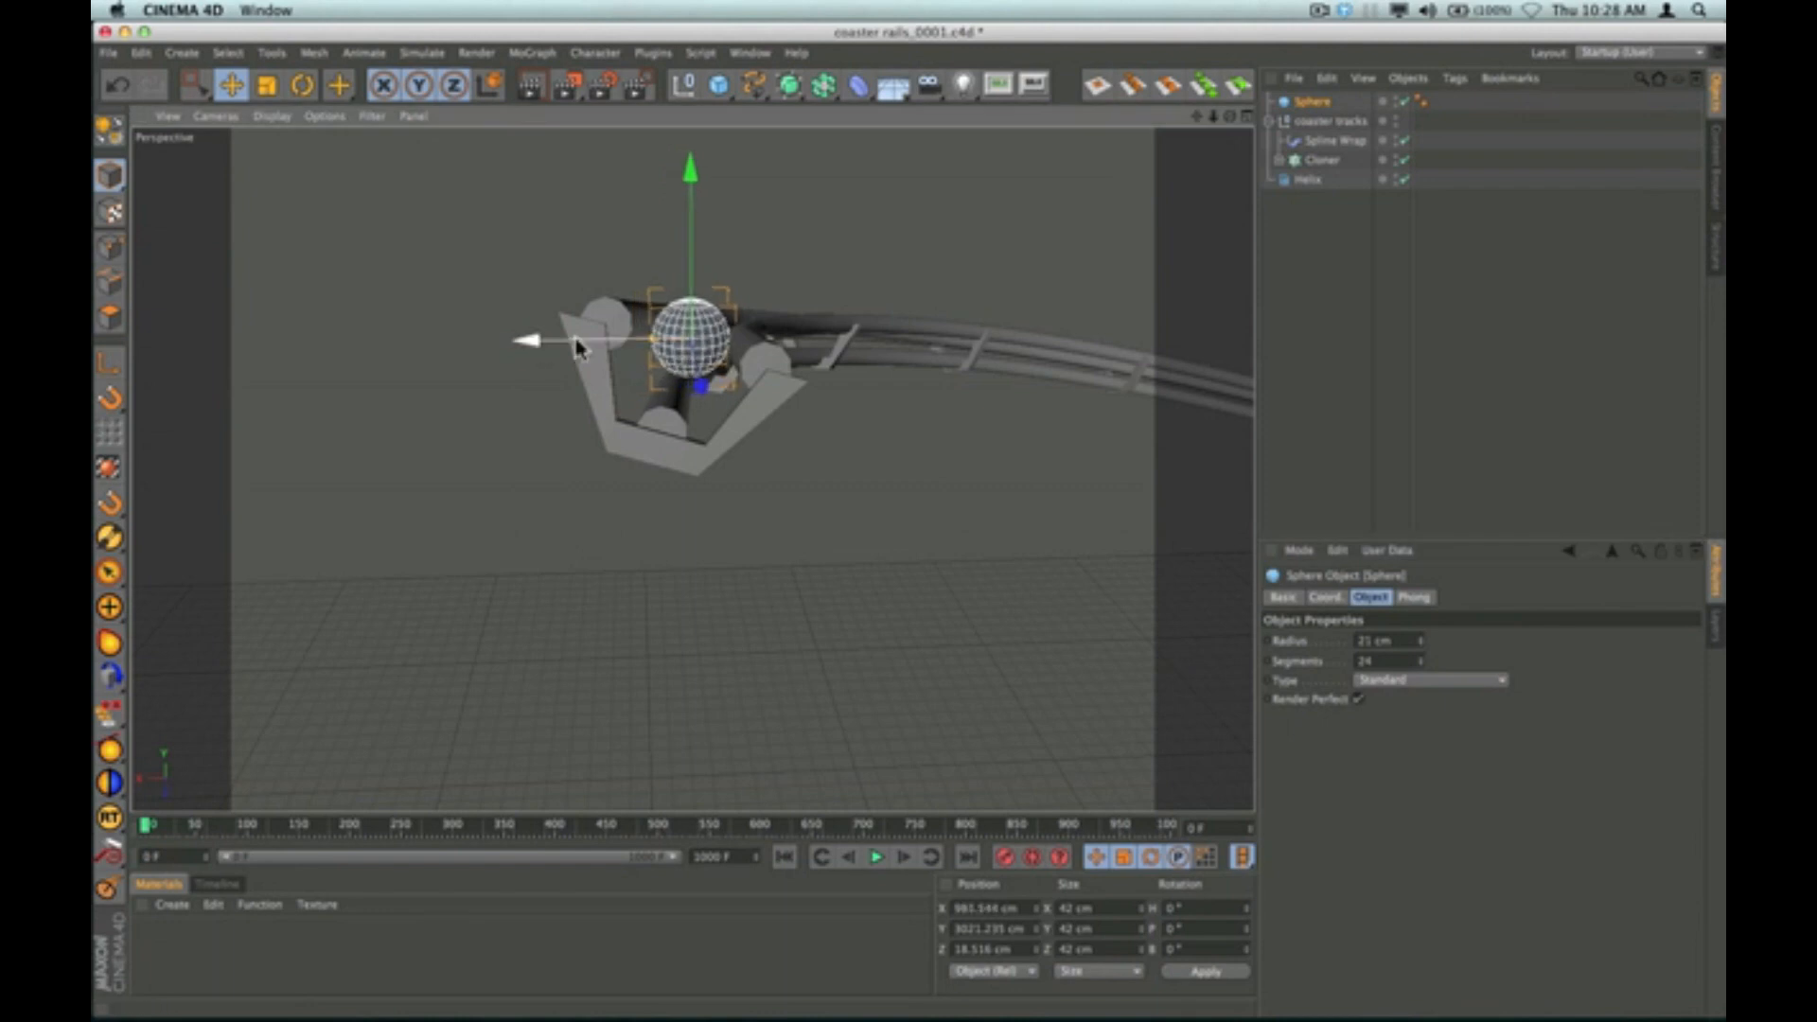
Lower the sphere onto the rails at about X 988 cm and Y 3014 cm, checking its fit from behind and from the front.
left_click_drag(1230, 118, 928, 68, "super")
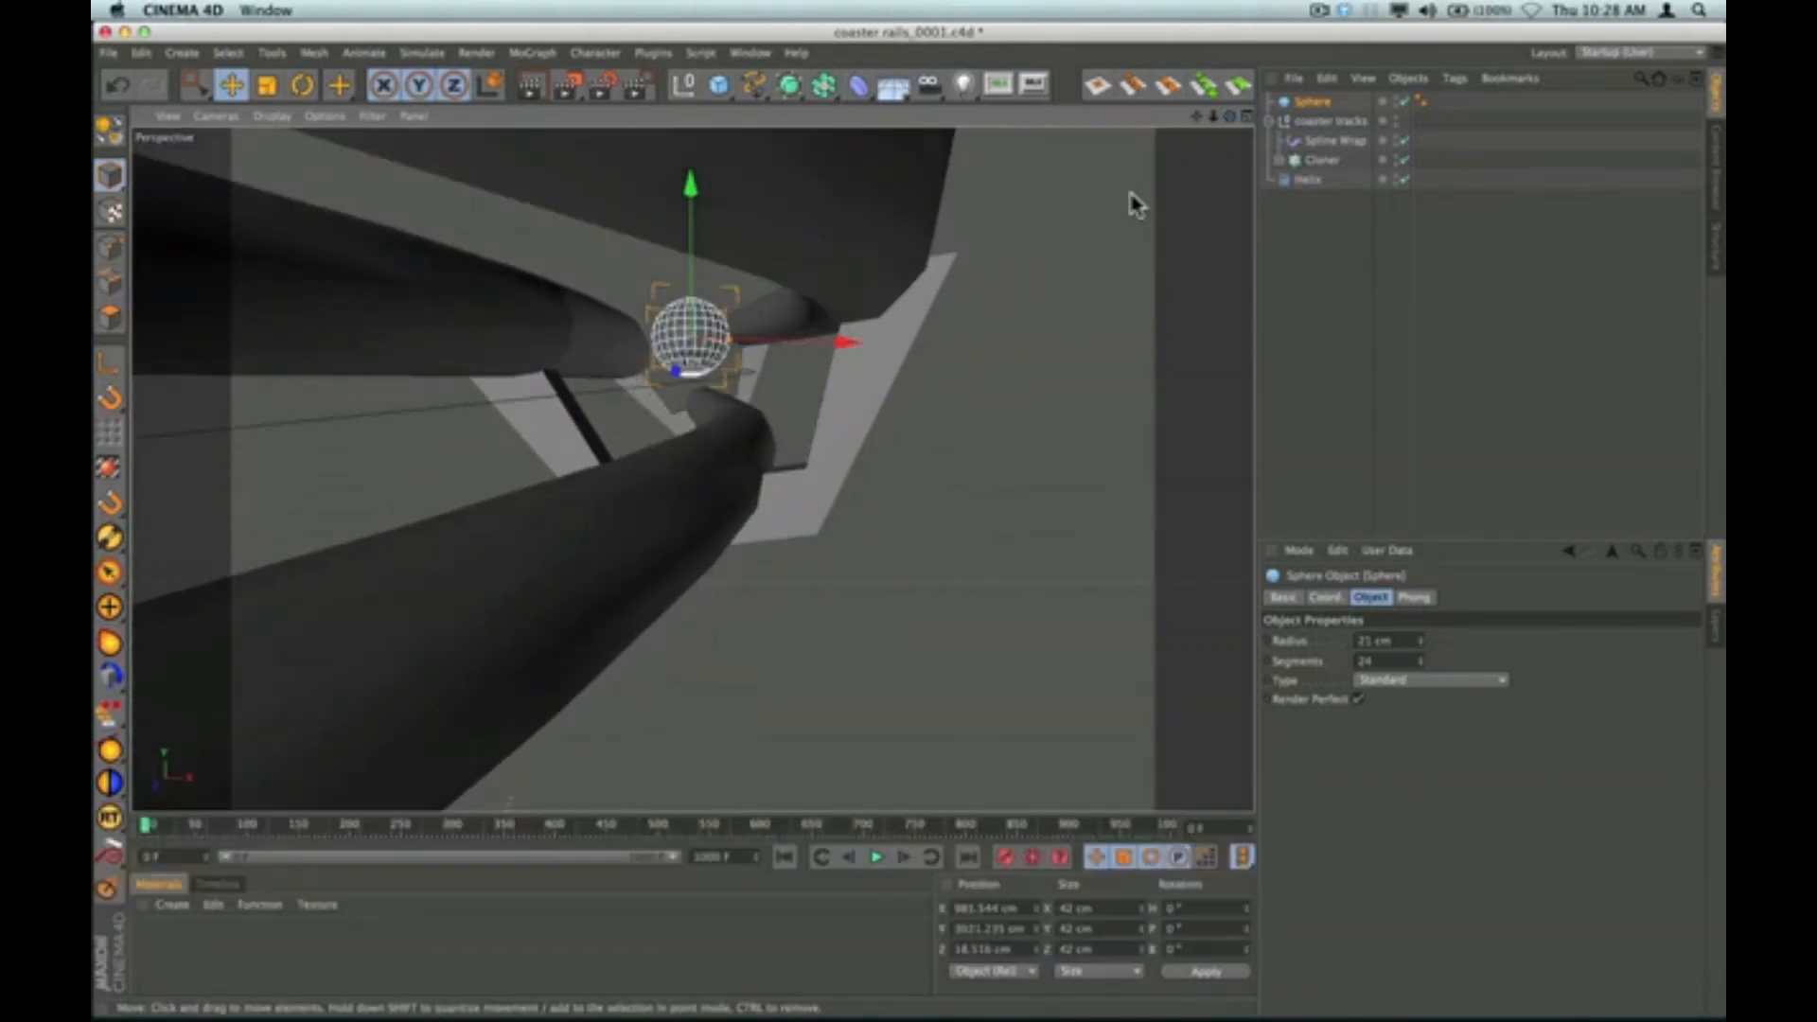
left_click_drag(693, 192, 695, 205)
left_click_drag(842, 356, 855, 351)
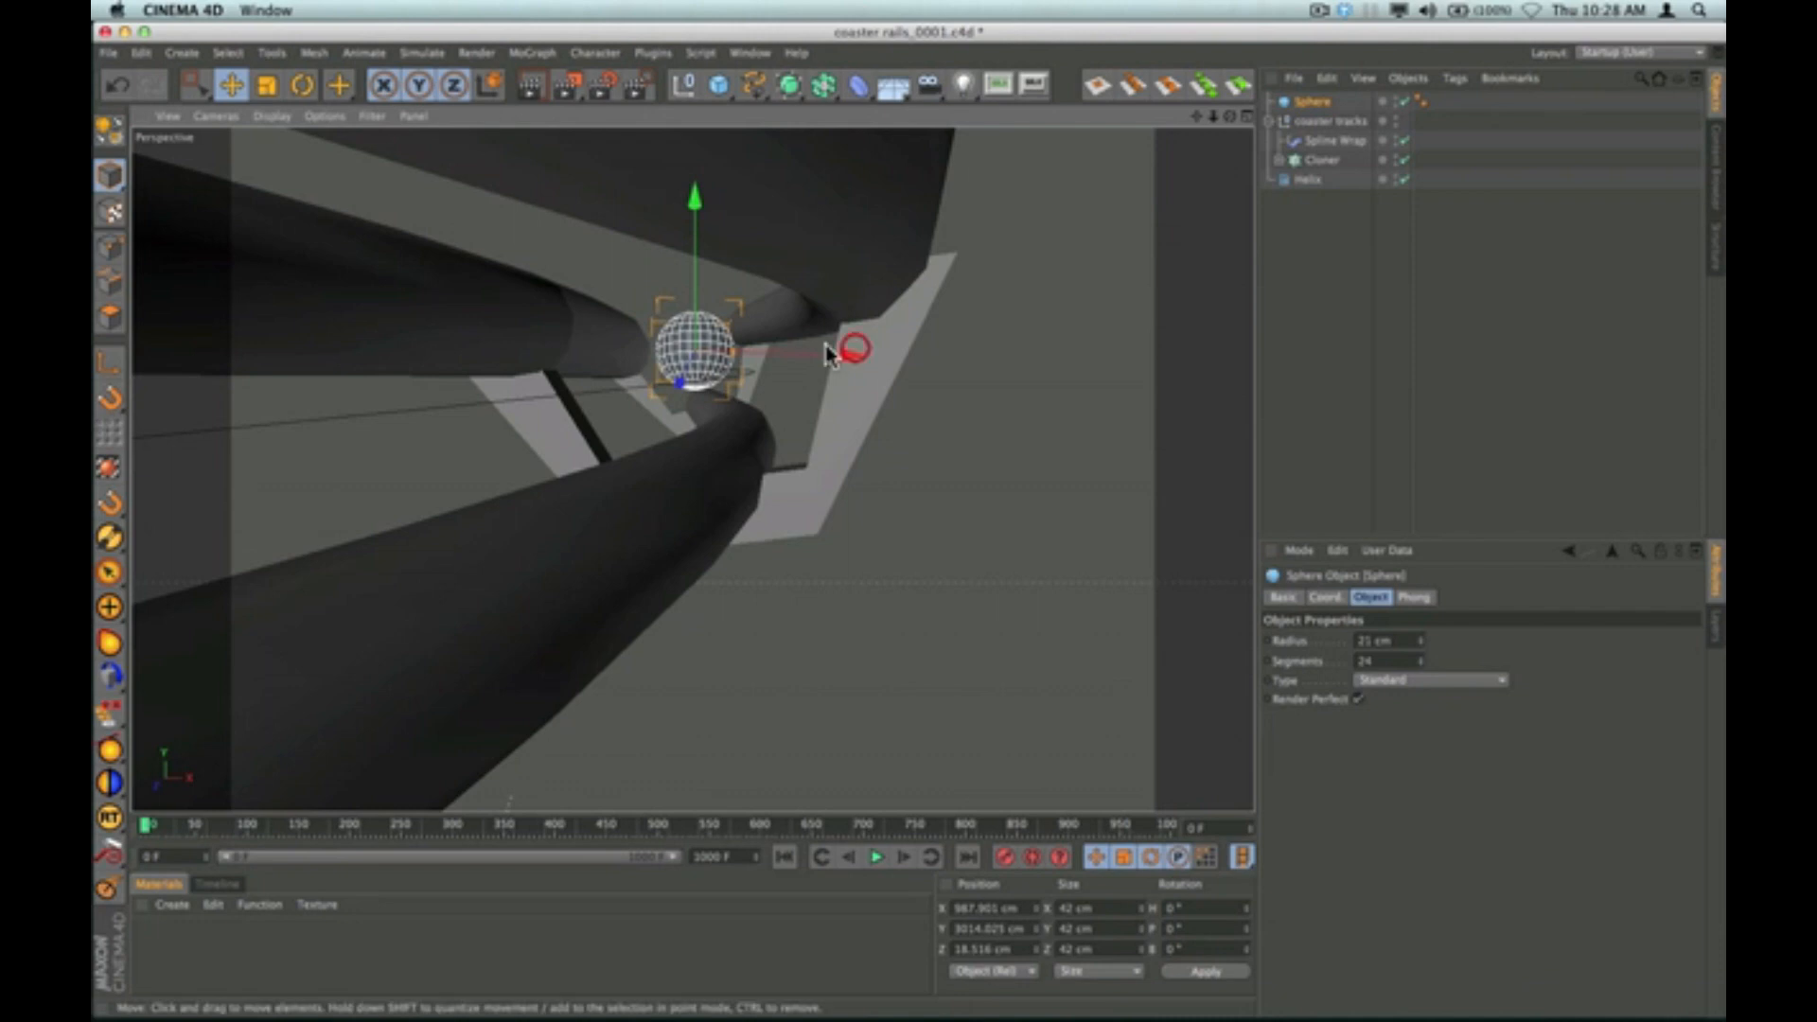
left_click_drag(1230, 117, 1493, 144)
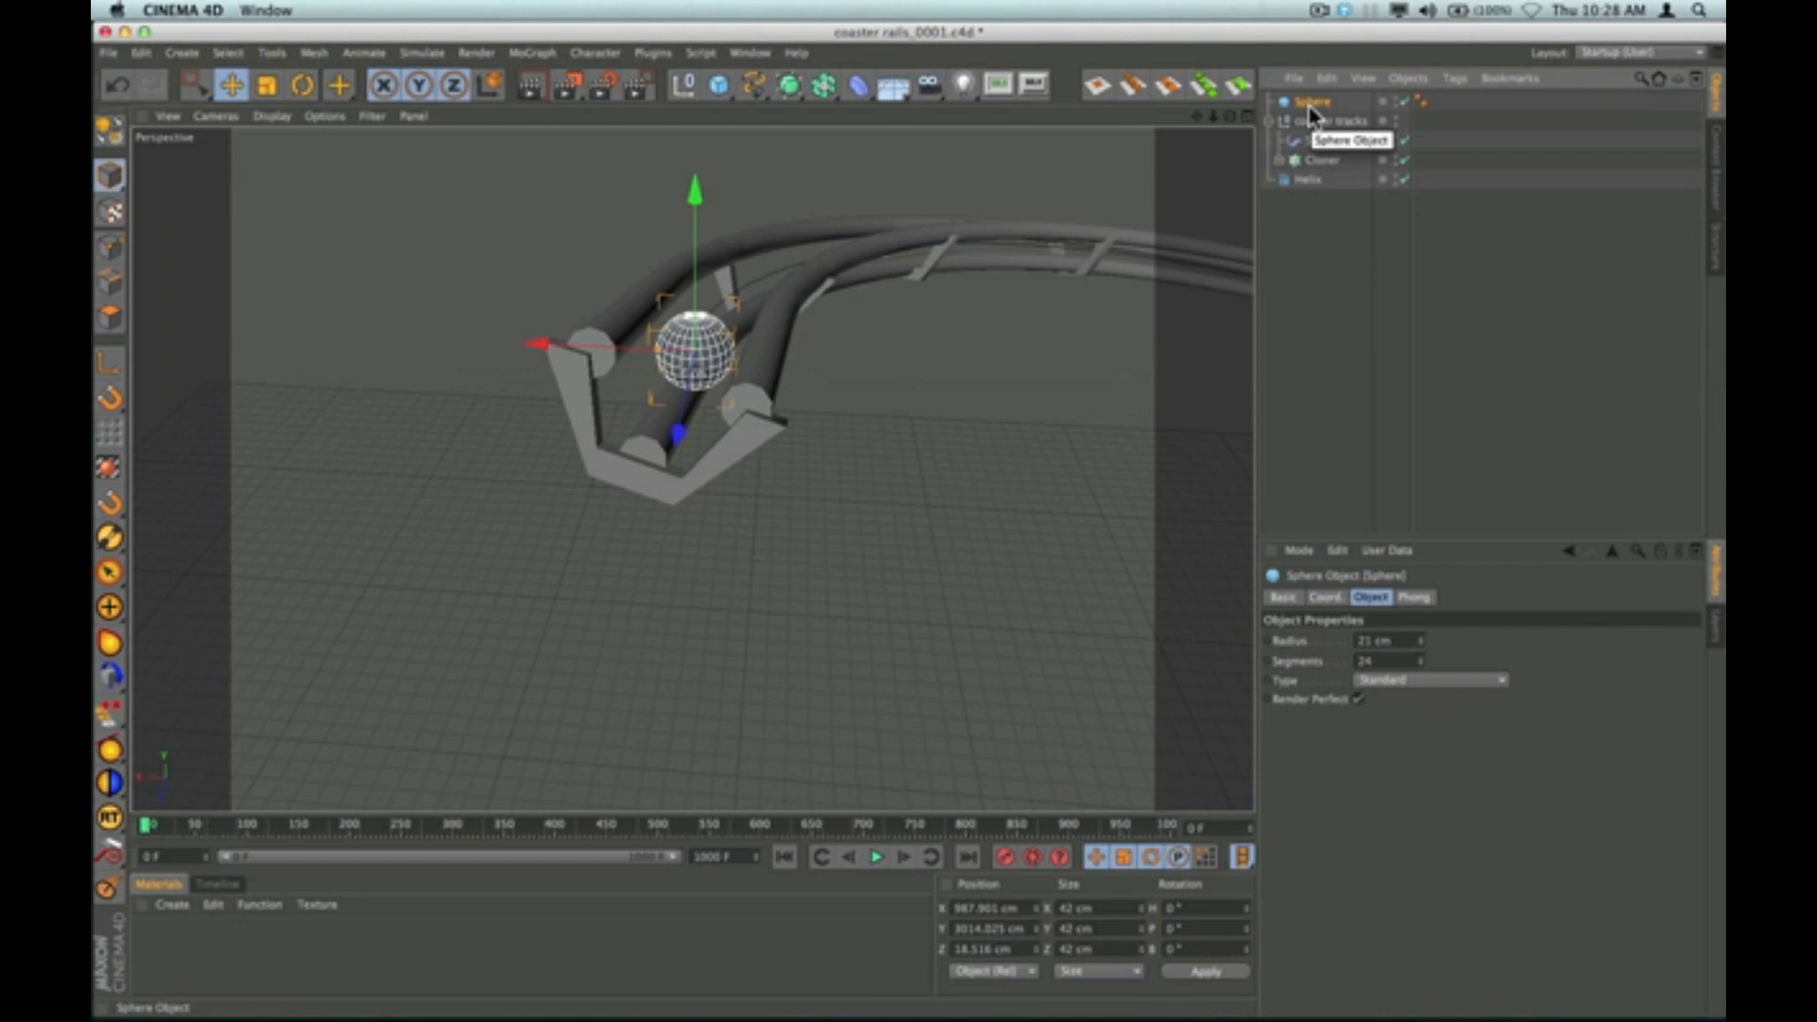
Make the sphere a Rigid Body and set its collision shape to Moving Mesh.
left_click(1455, 77)
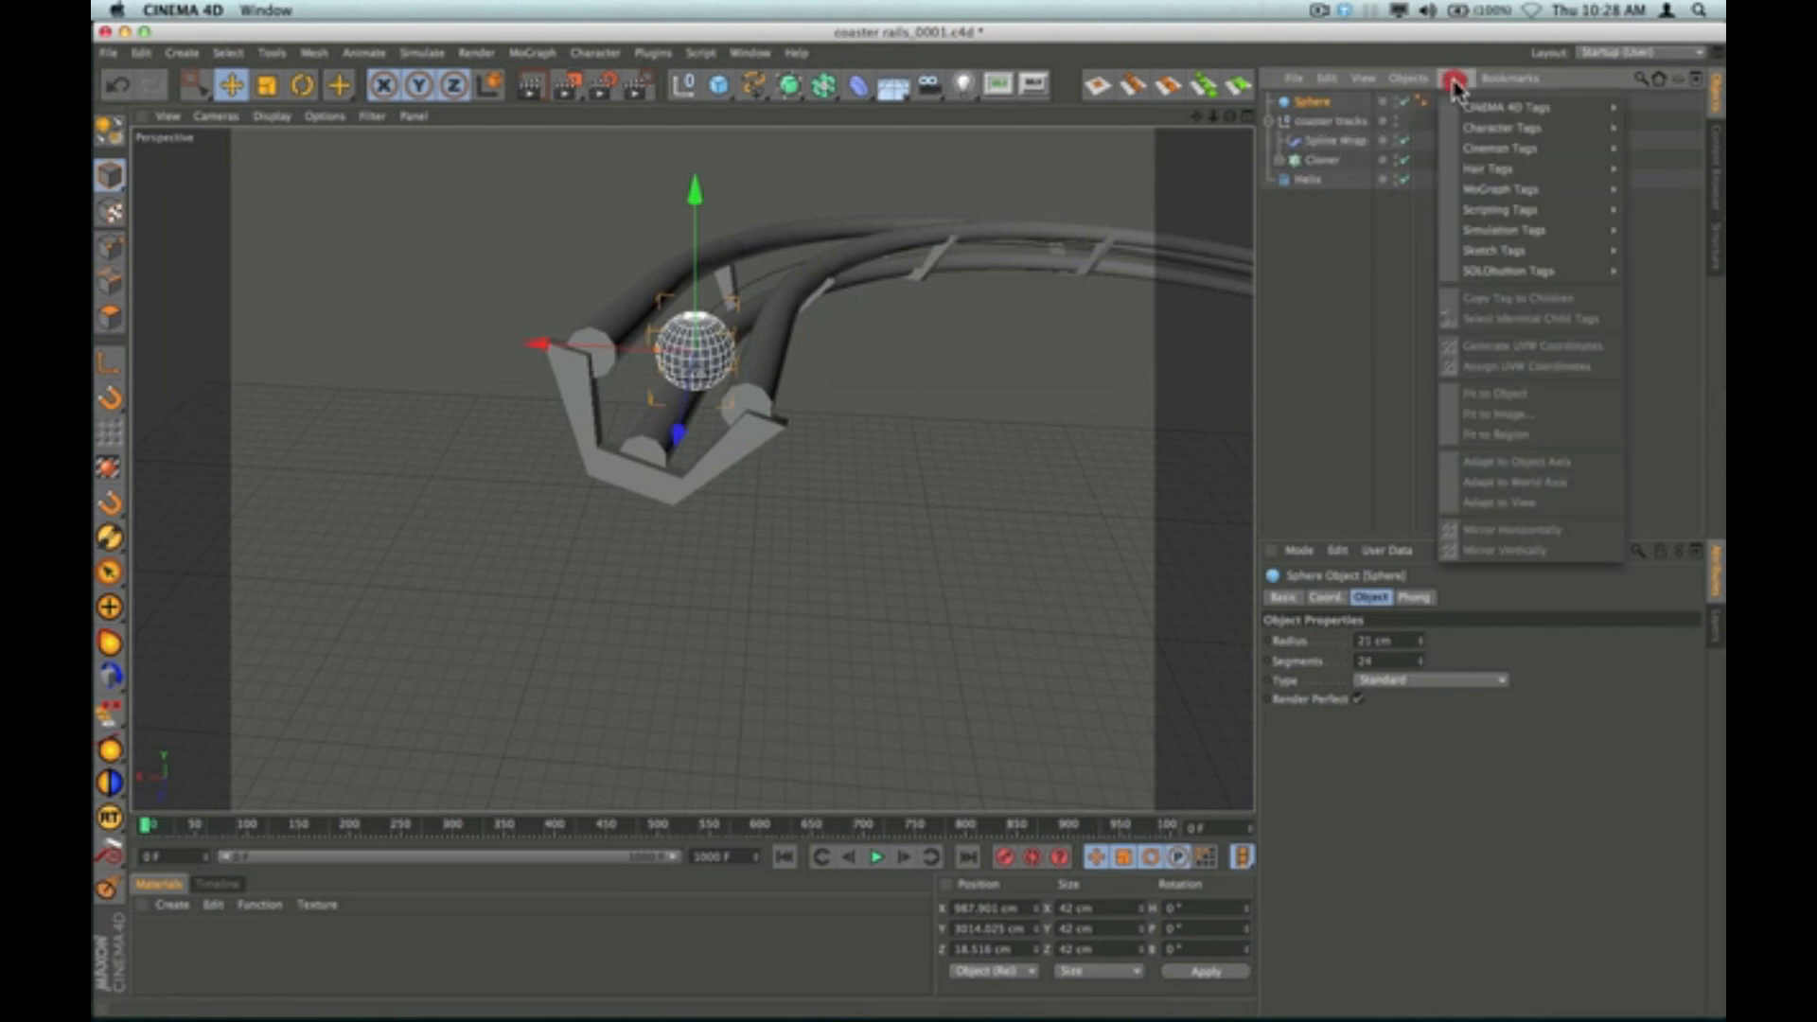
mouse_move(1503, 234)
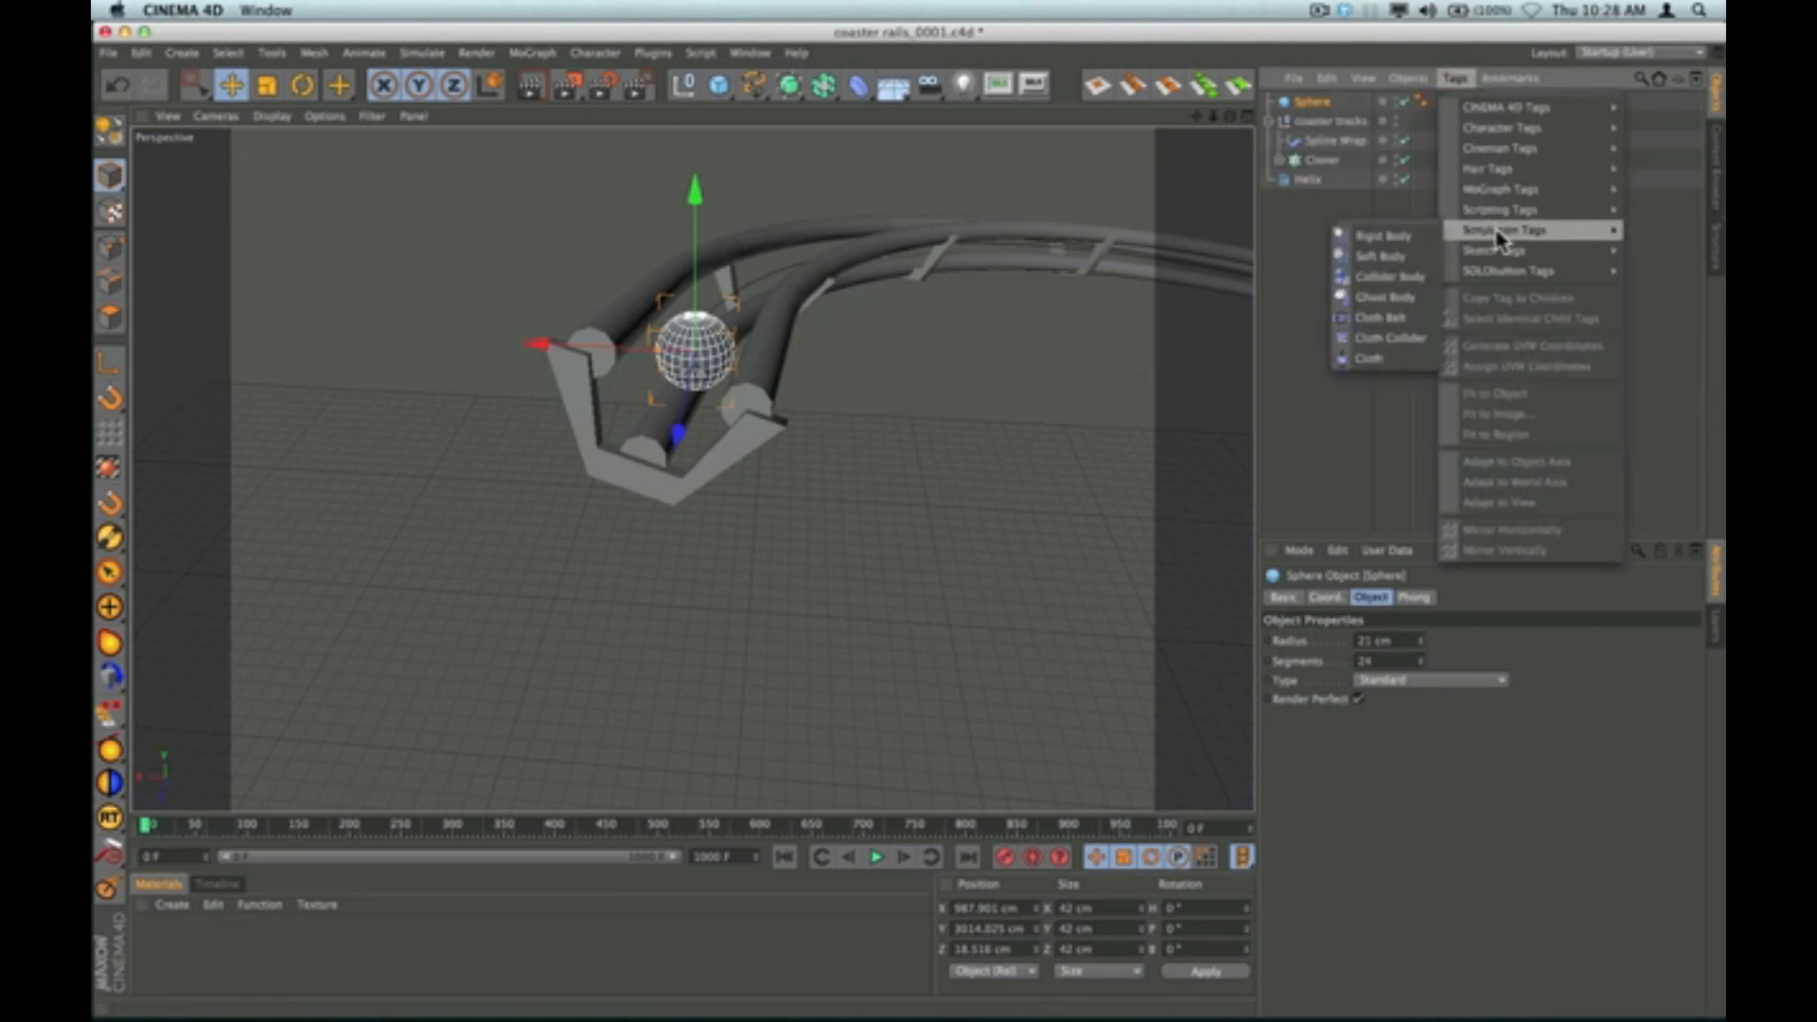
left_click(1396, 242)
left_click(1431, 598)
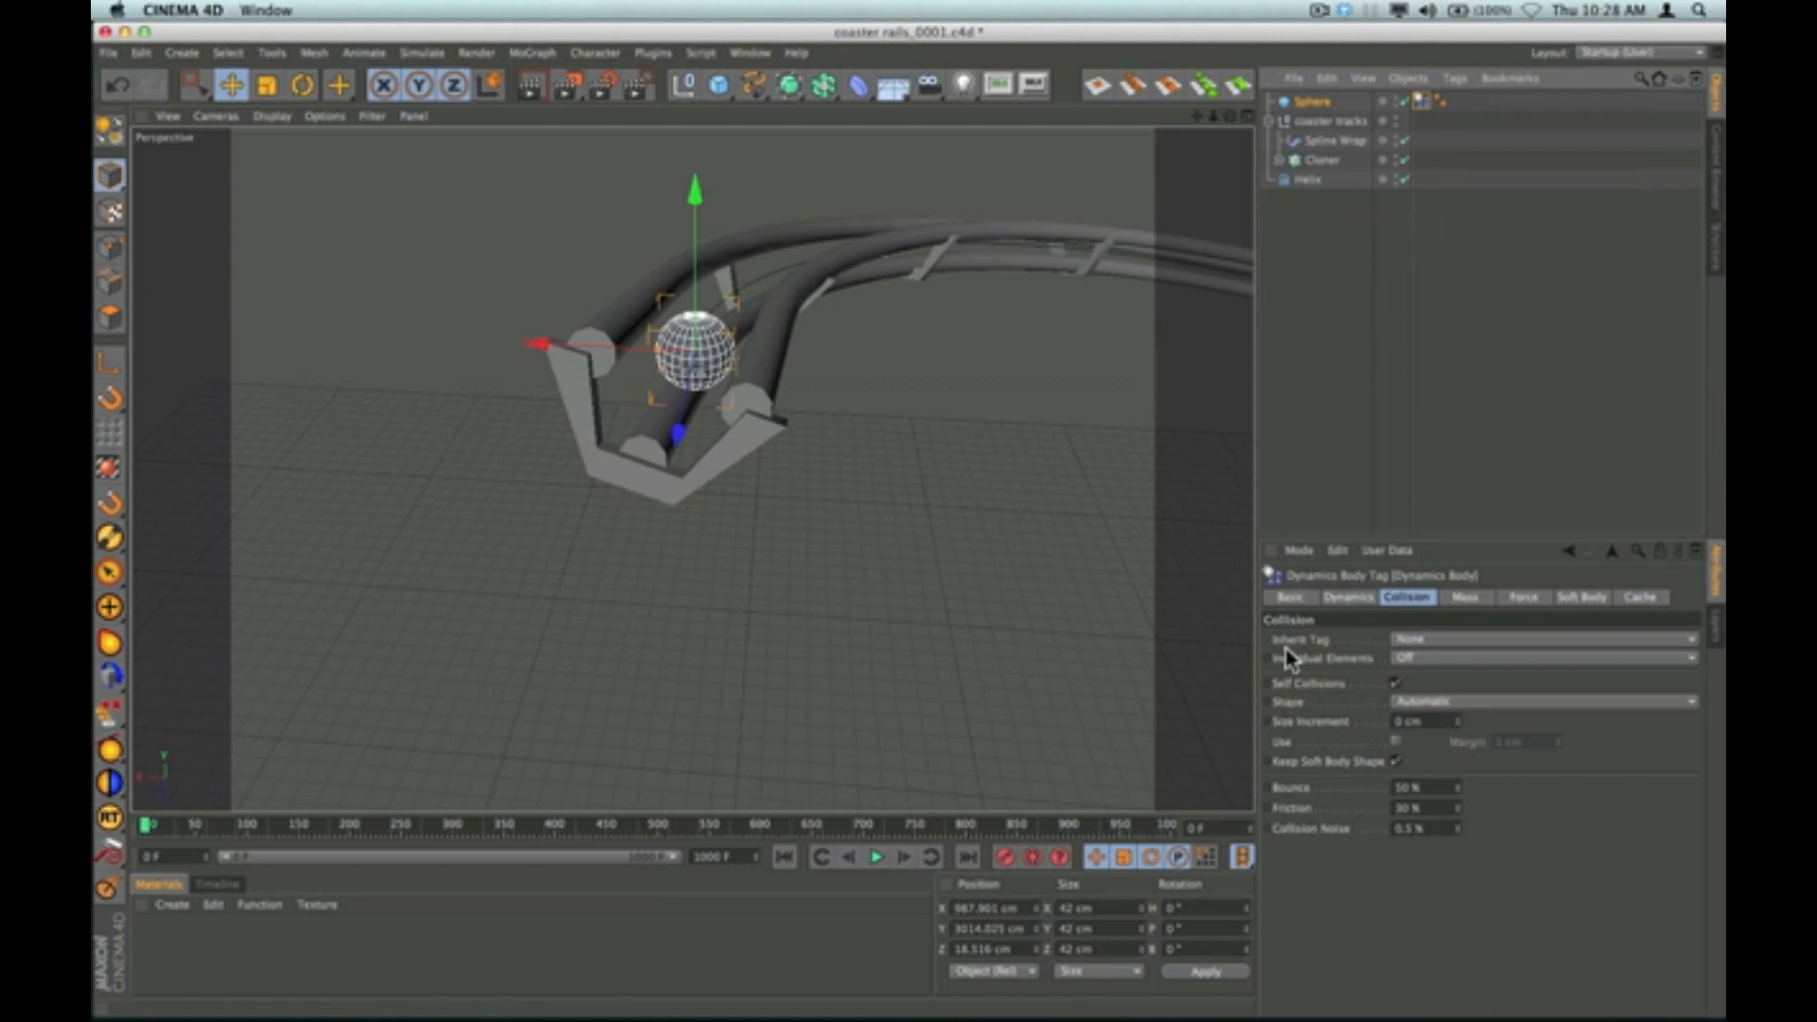
left_click(1460, 701)
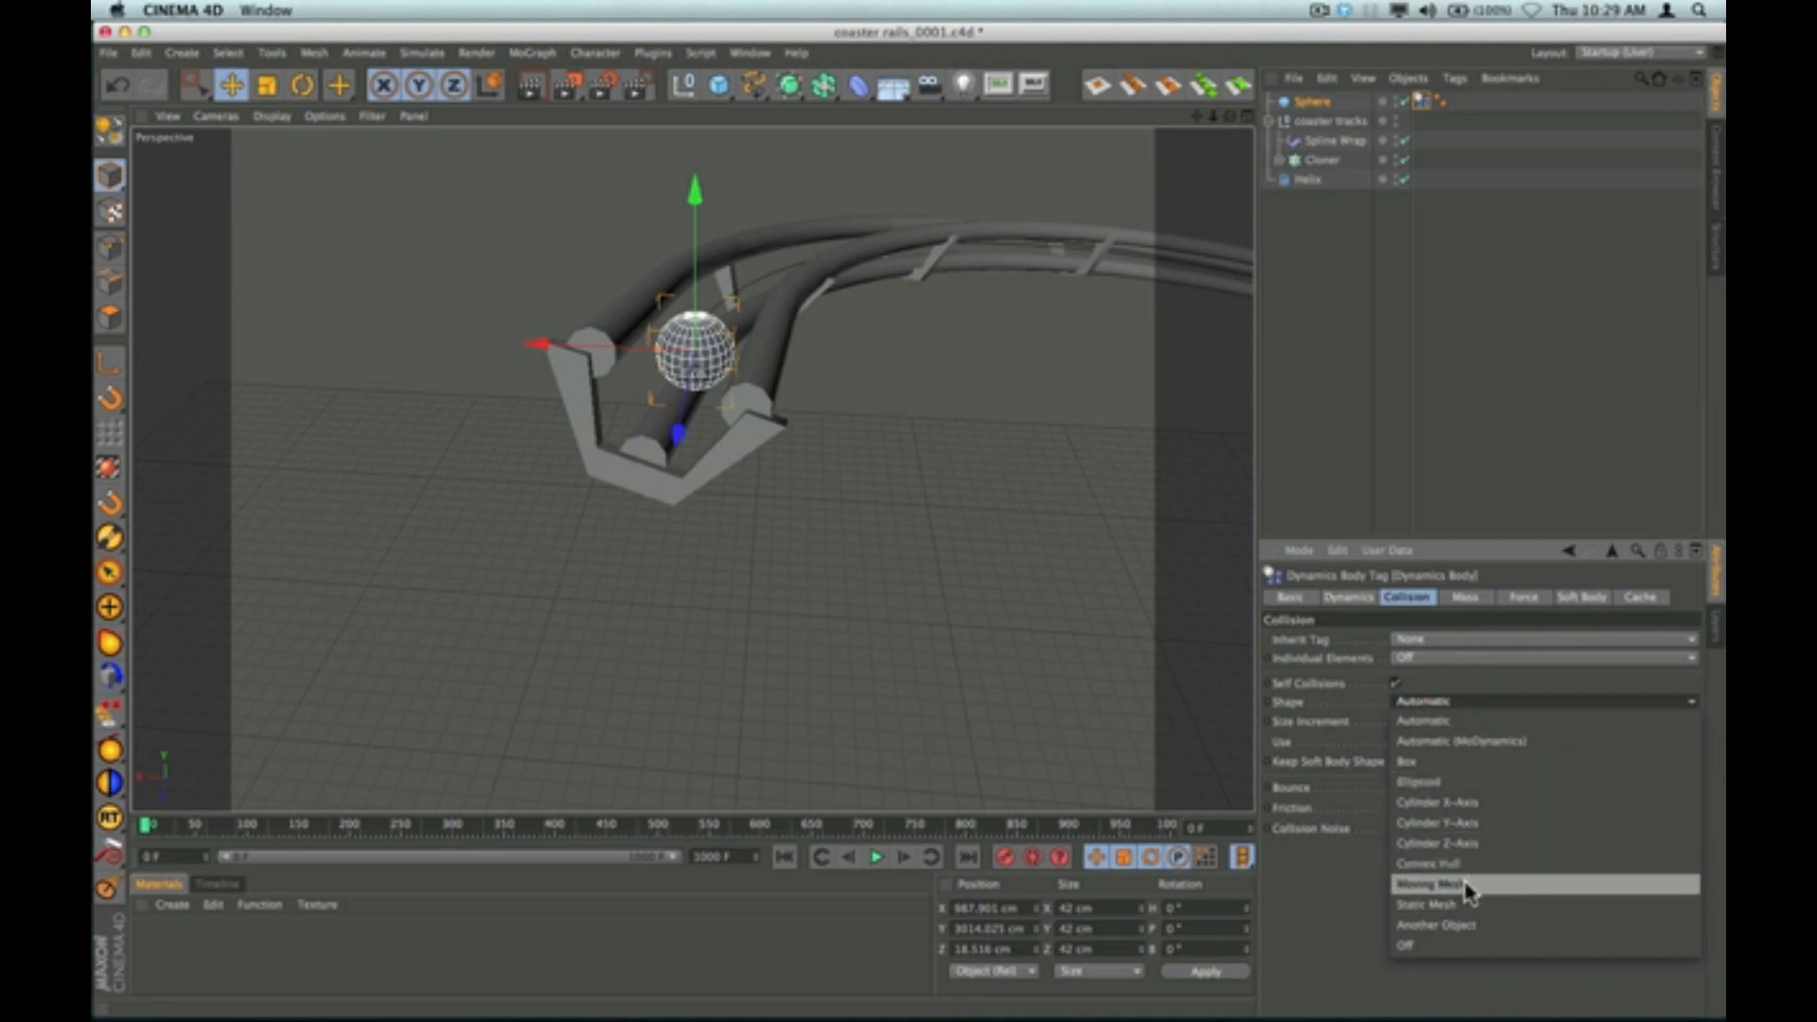
left_click(1468, 885)
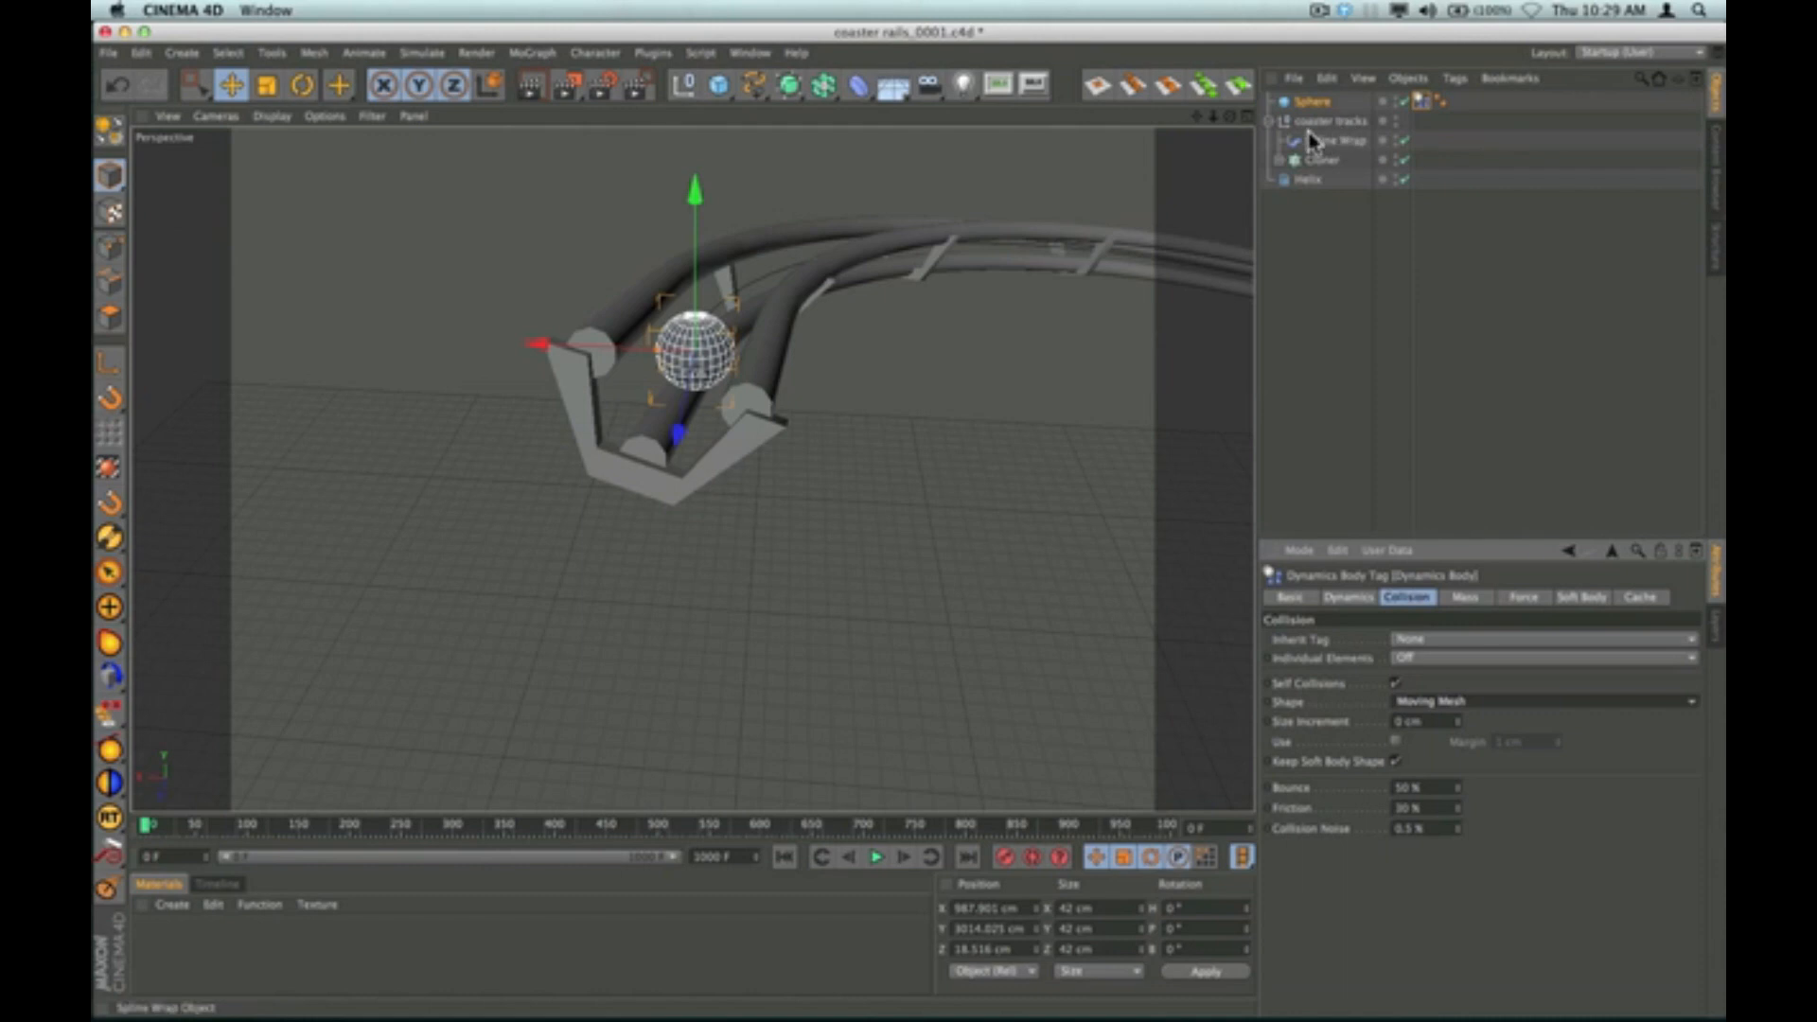
Add a Collider Body tag to the track's Cloner.
left_click(1322, 162)
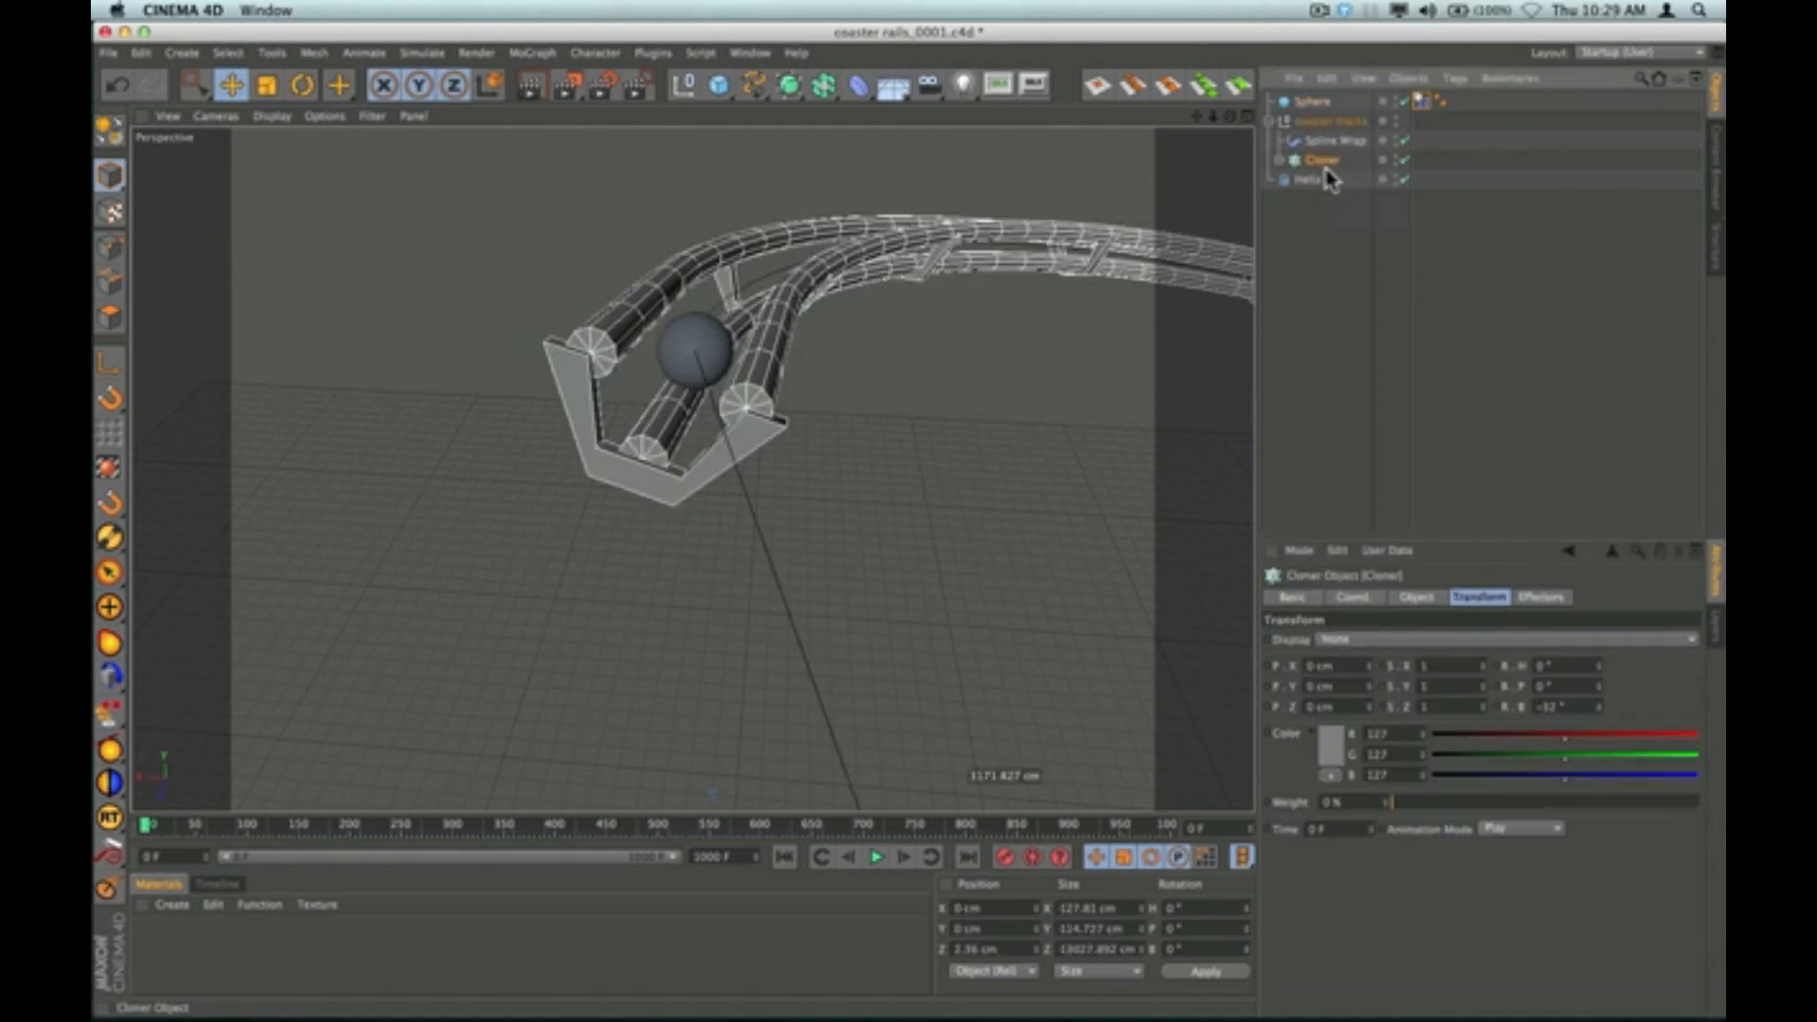
left_click(1454, 81)
mouse_move(1483, 237)
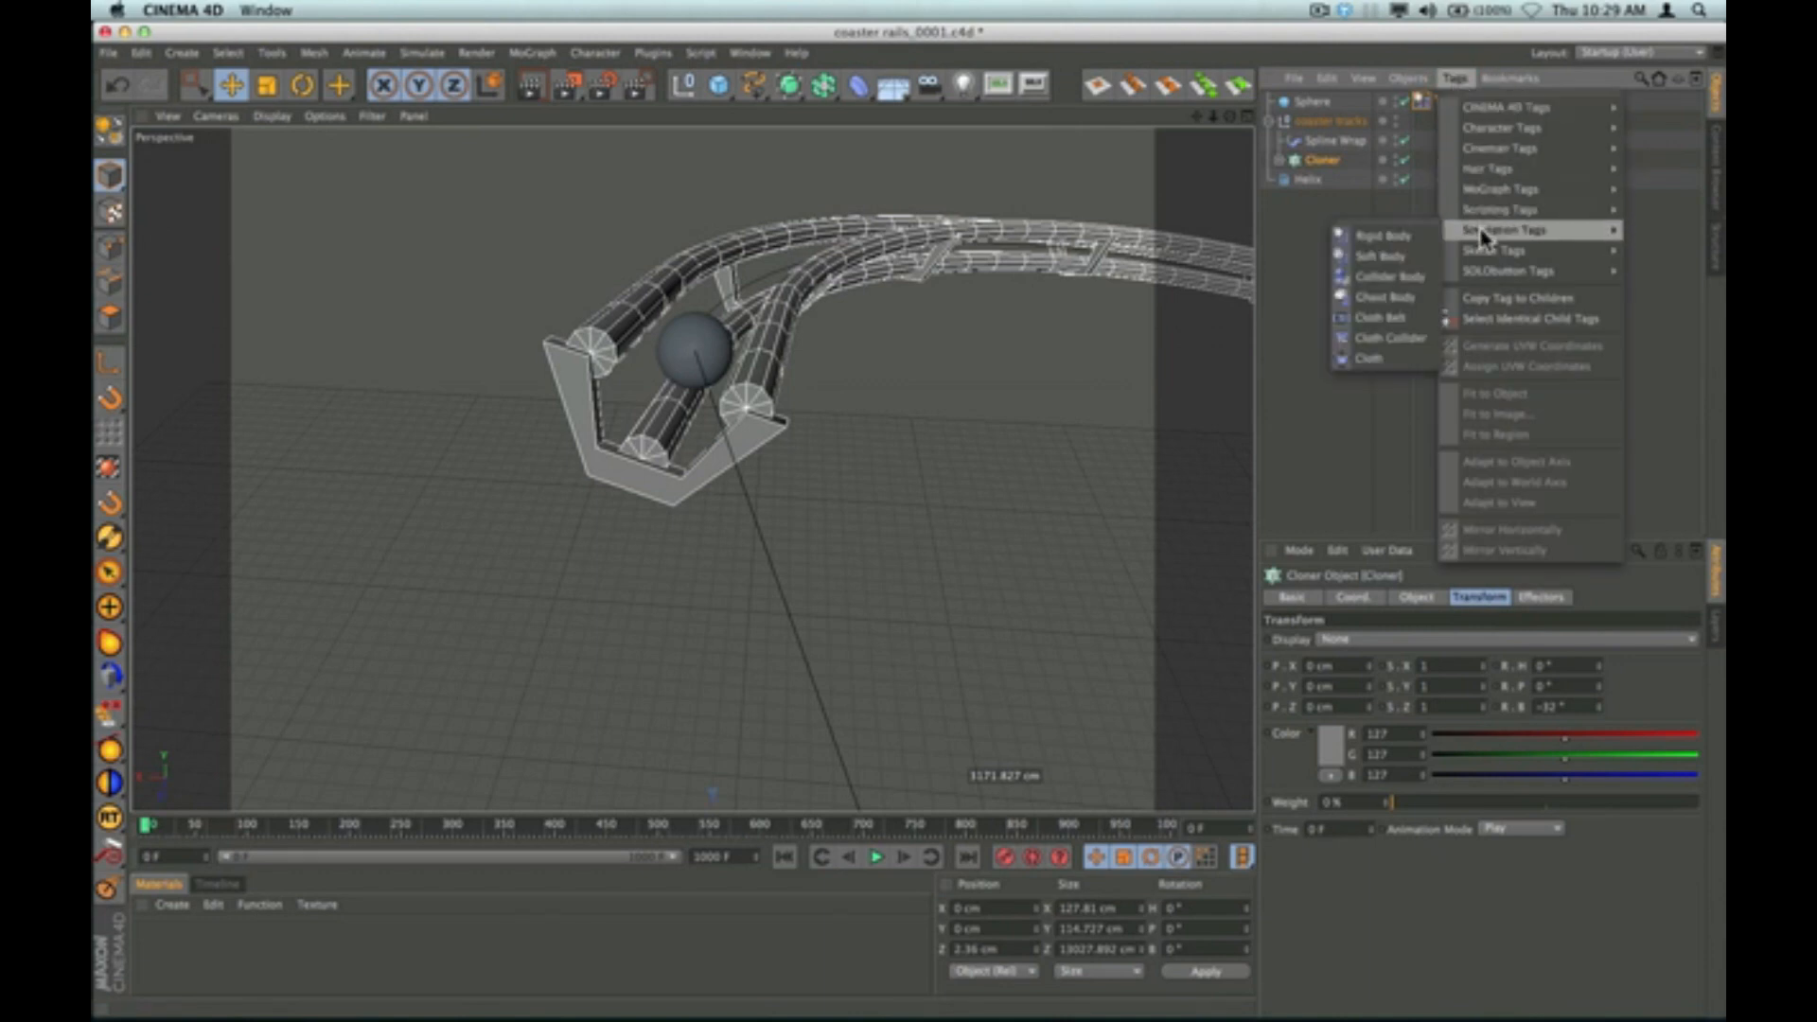
left_click(1397, 280)
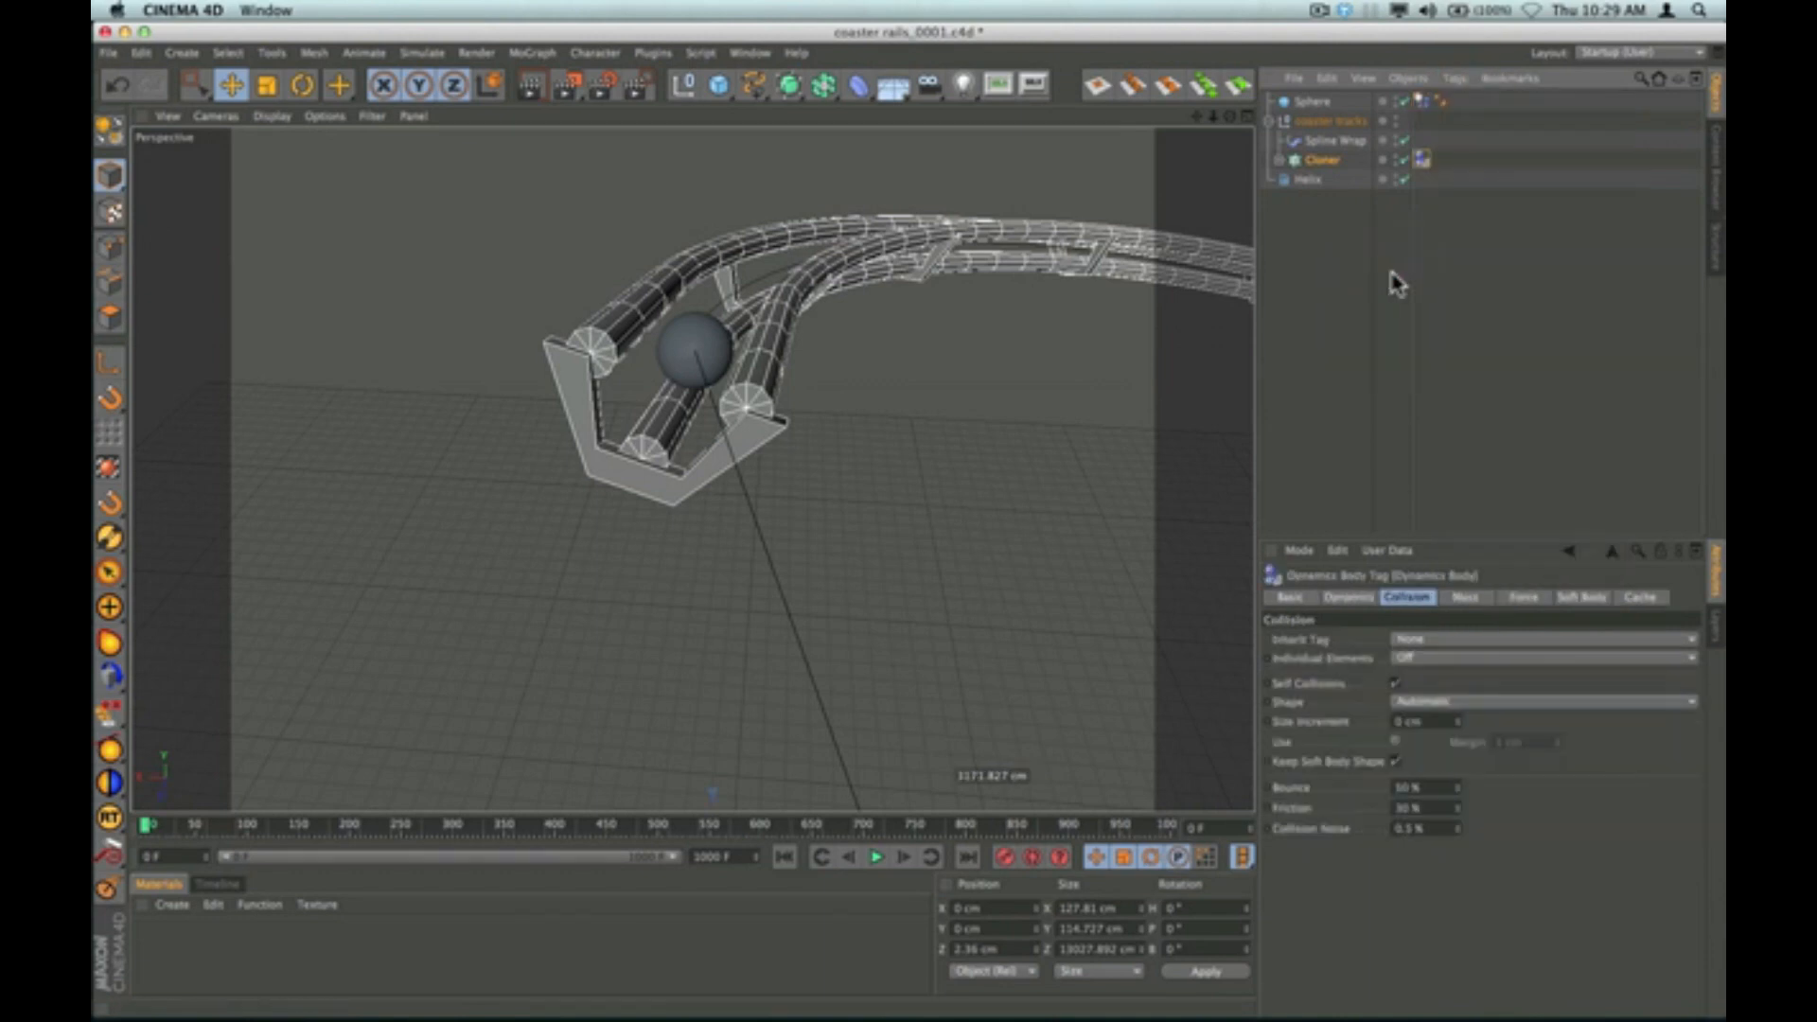
Set the Cloner's collider to Apply Tag to Children for Inherit Tag and Static Mesh for the collision shape.
left_click(1424, 159)
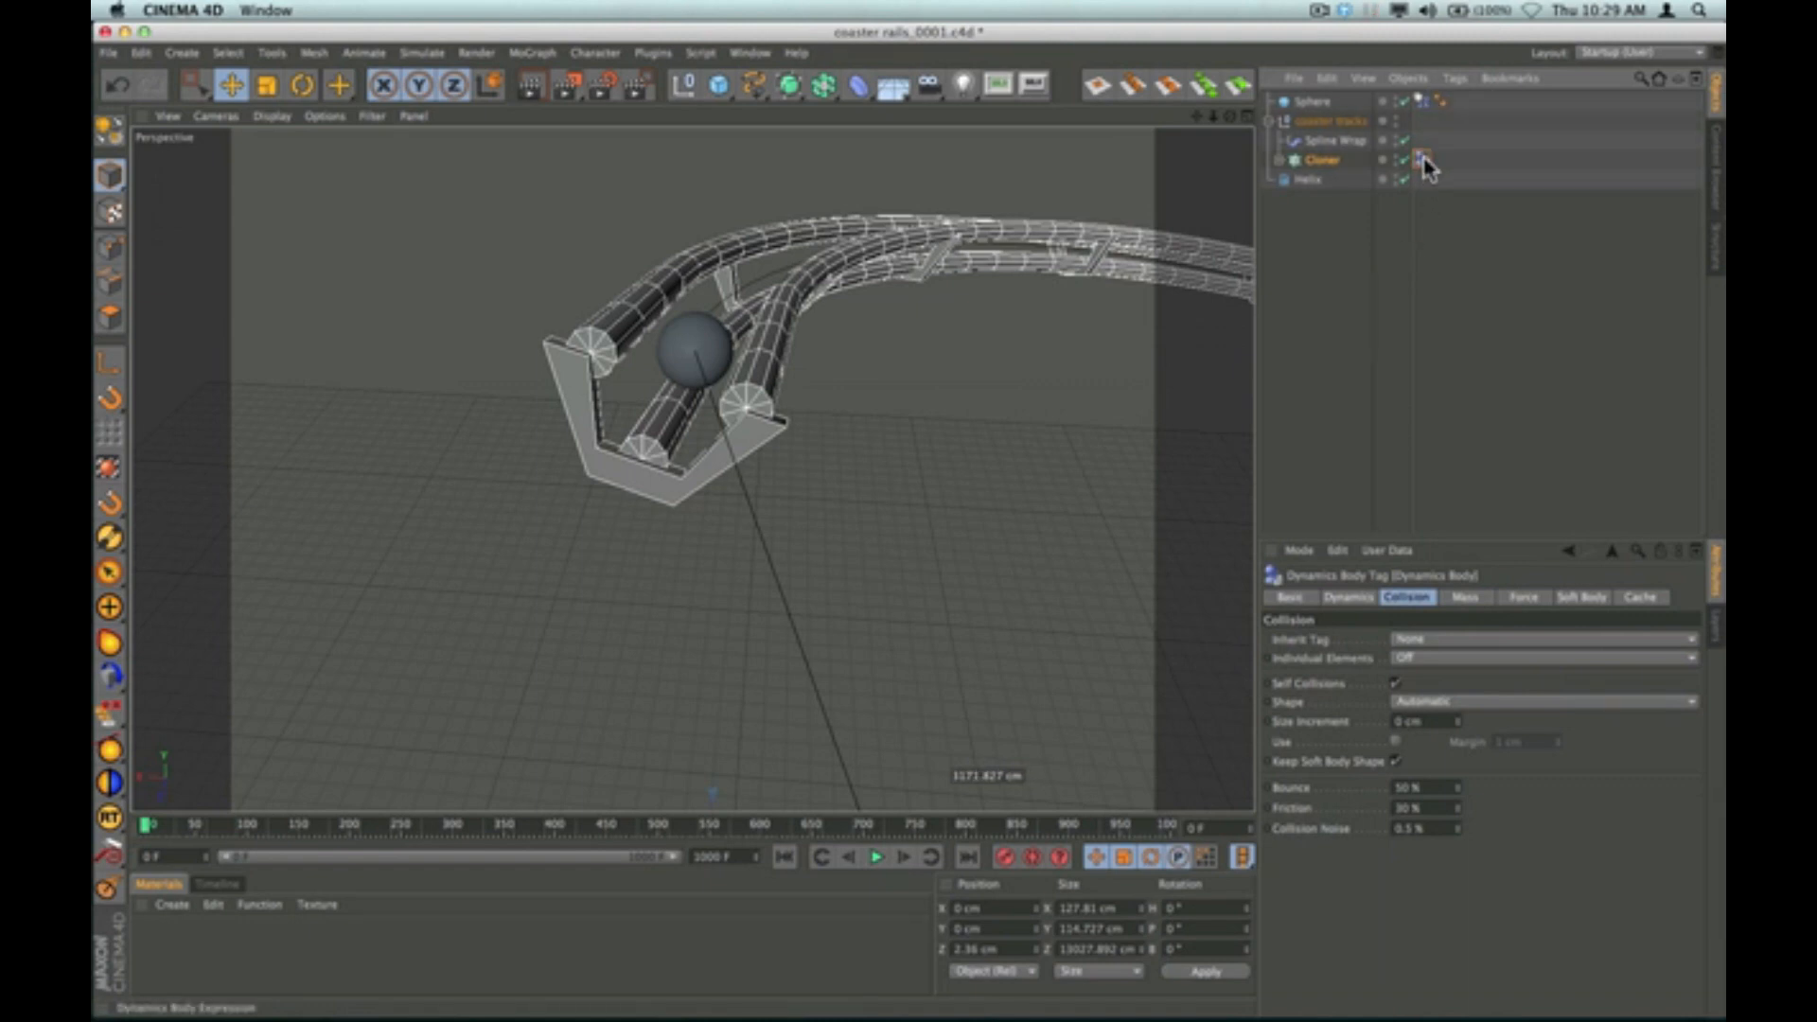
left_click(1438, 643)
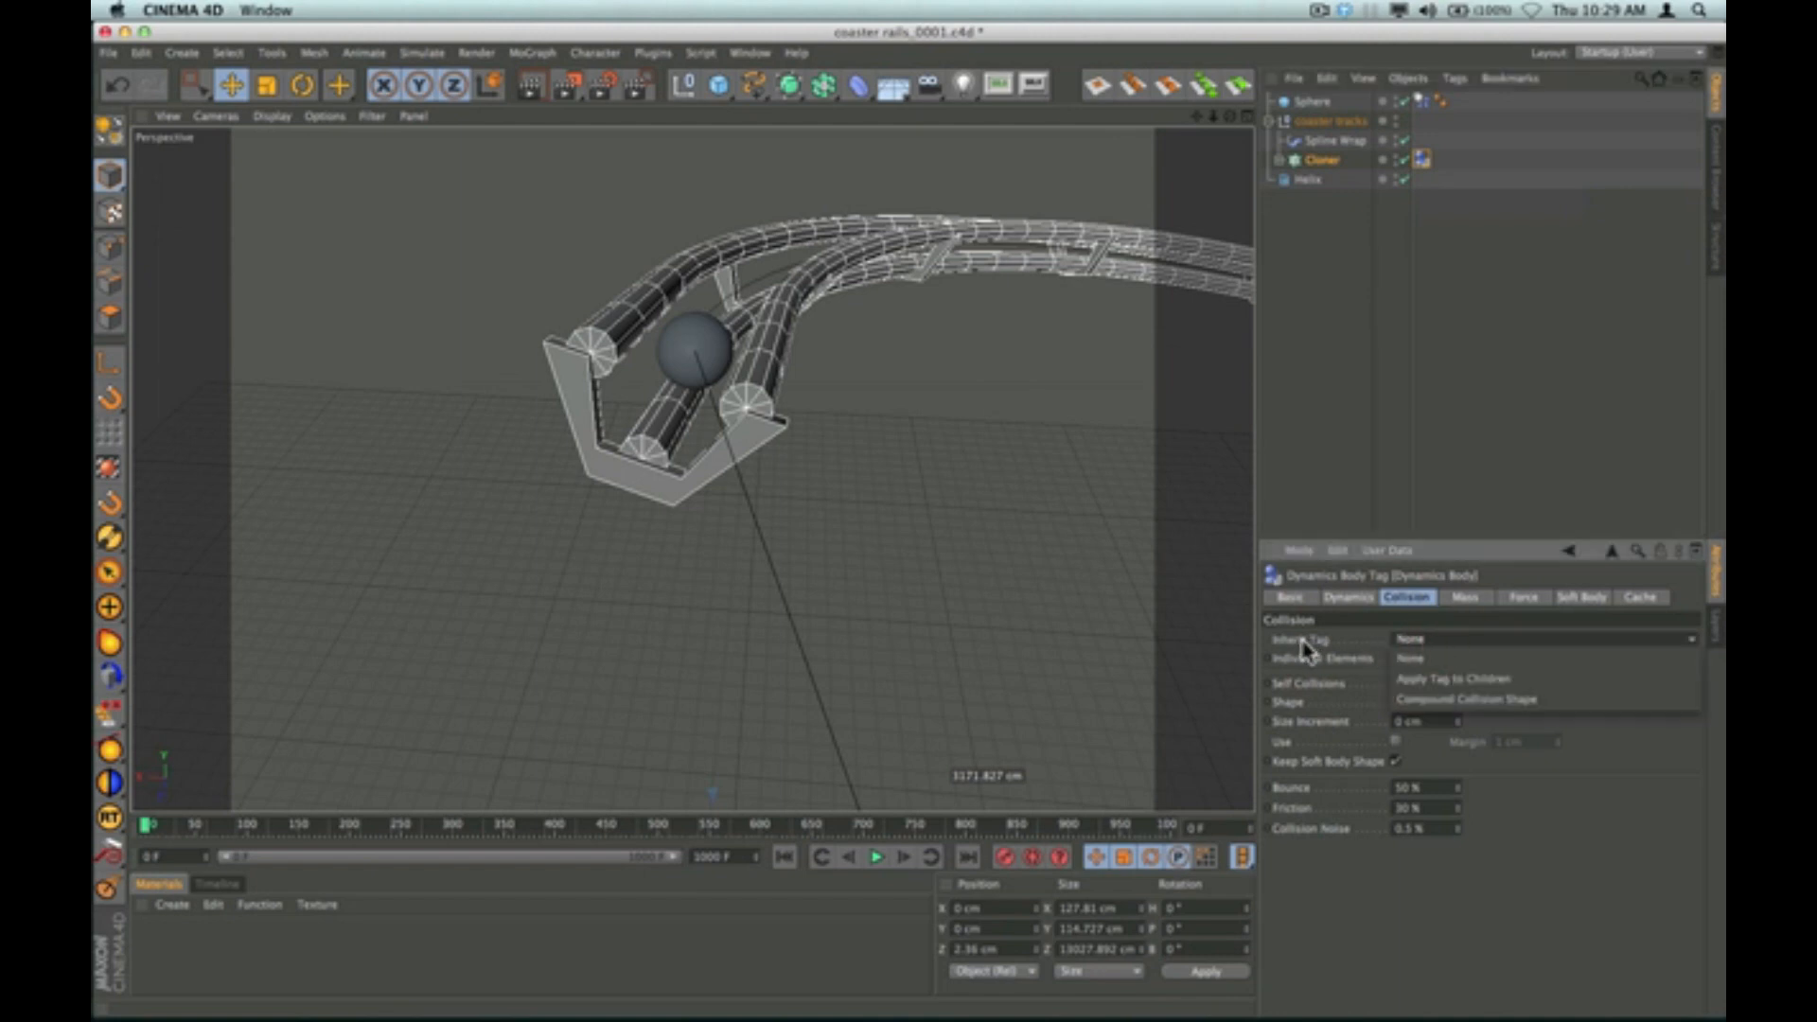
left_click(1477, 681)
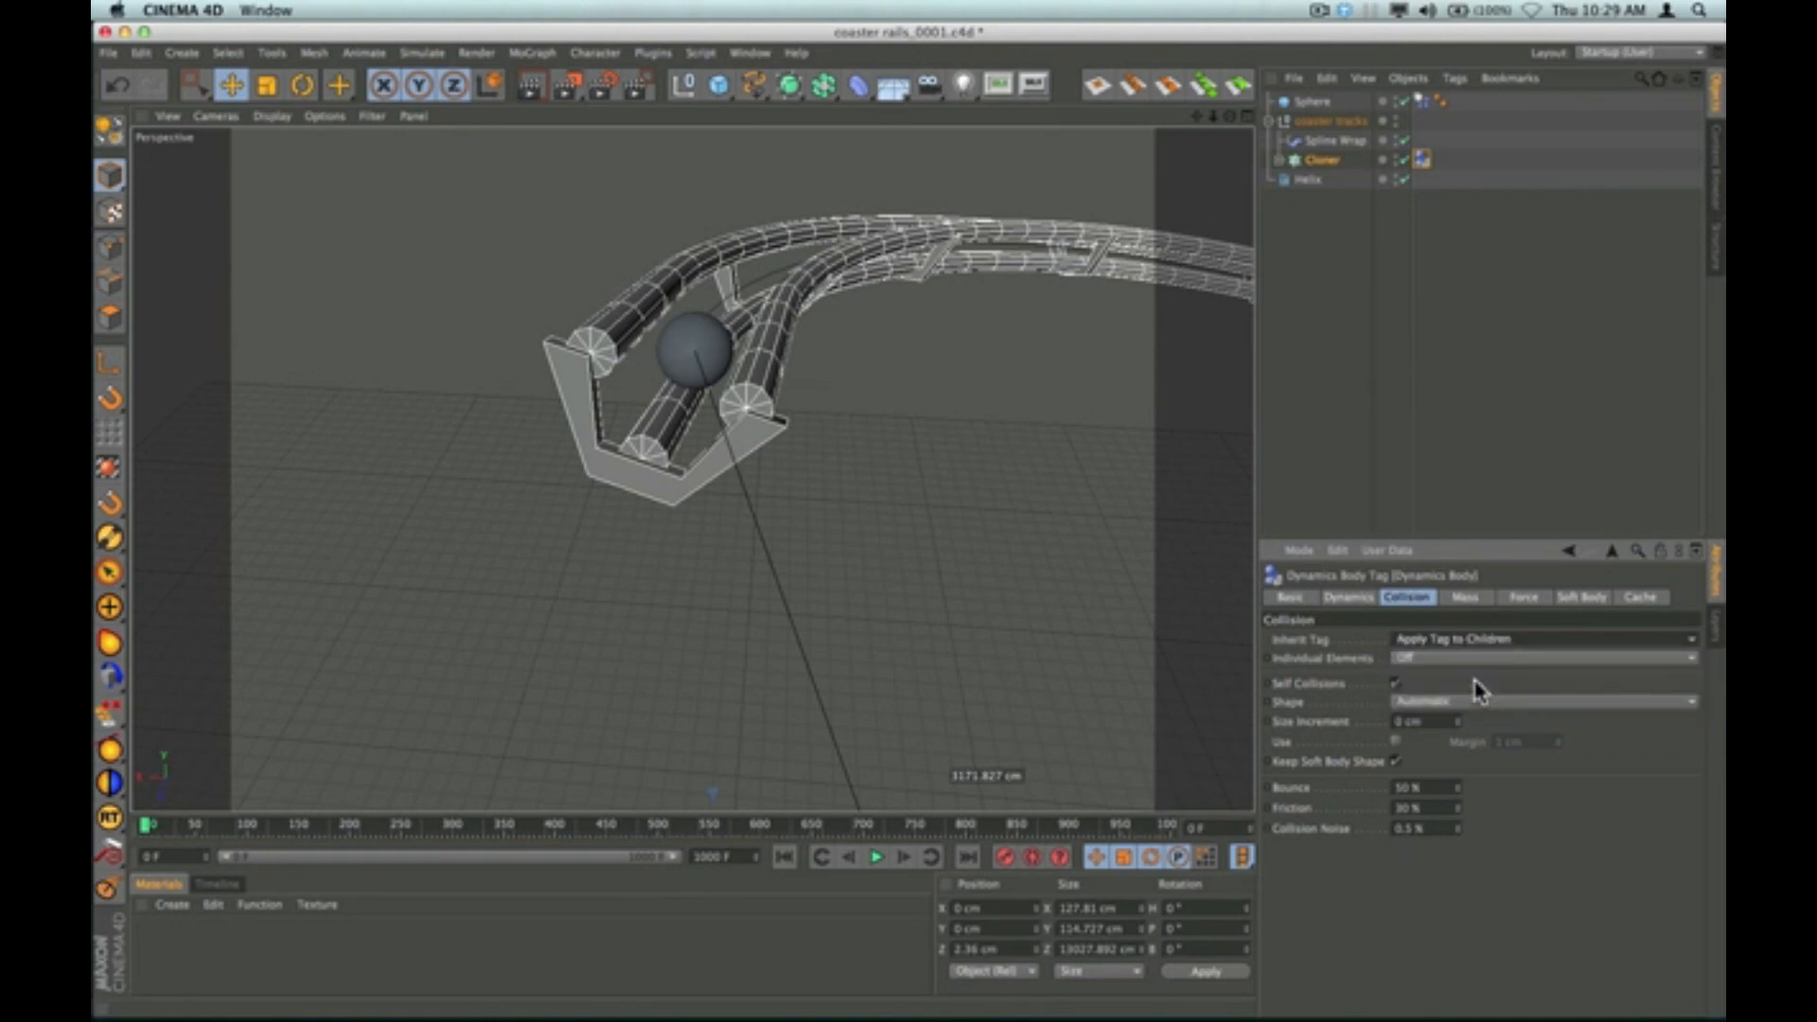
left_click(1418, 703)
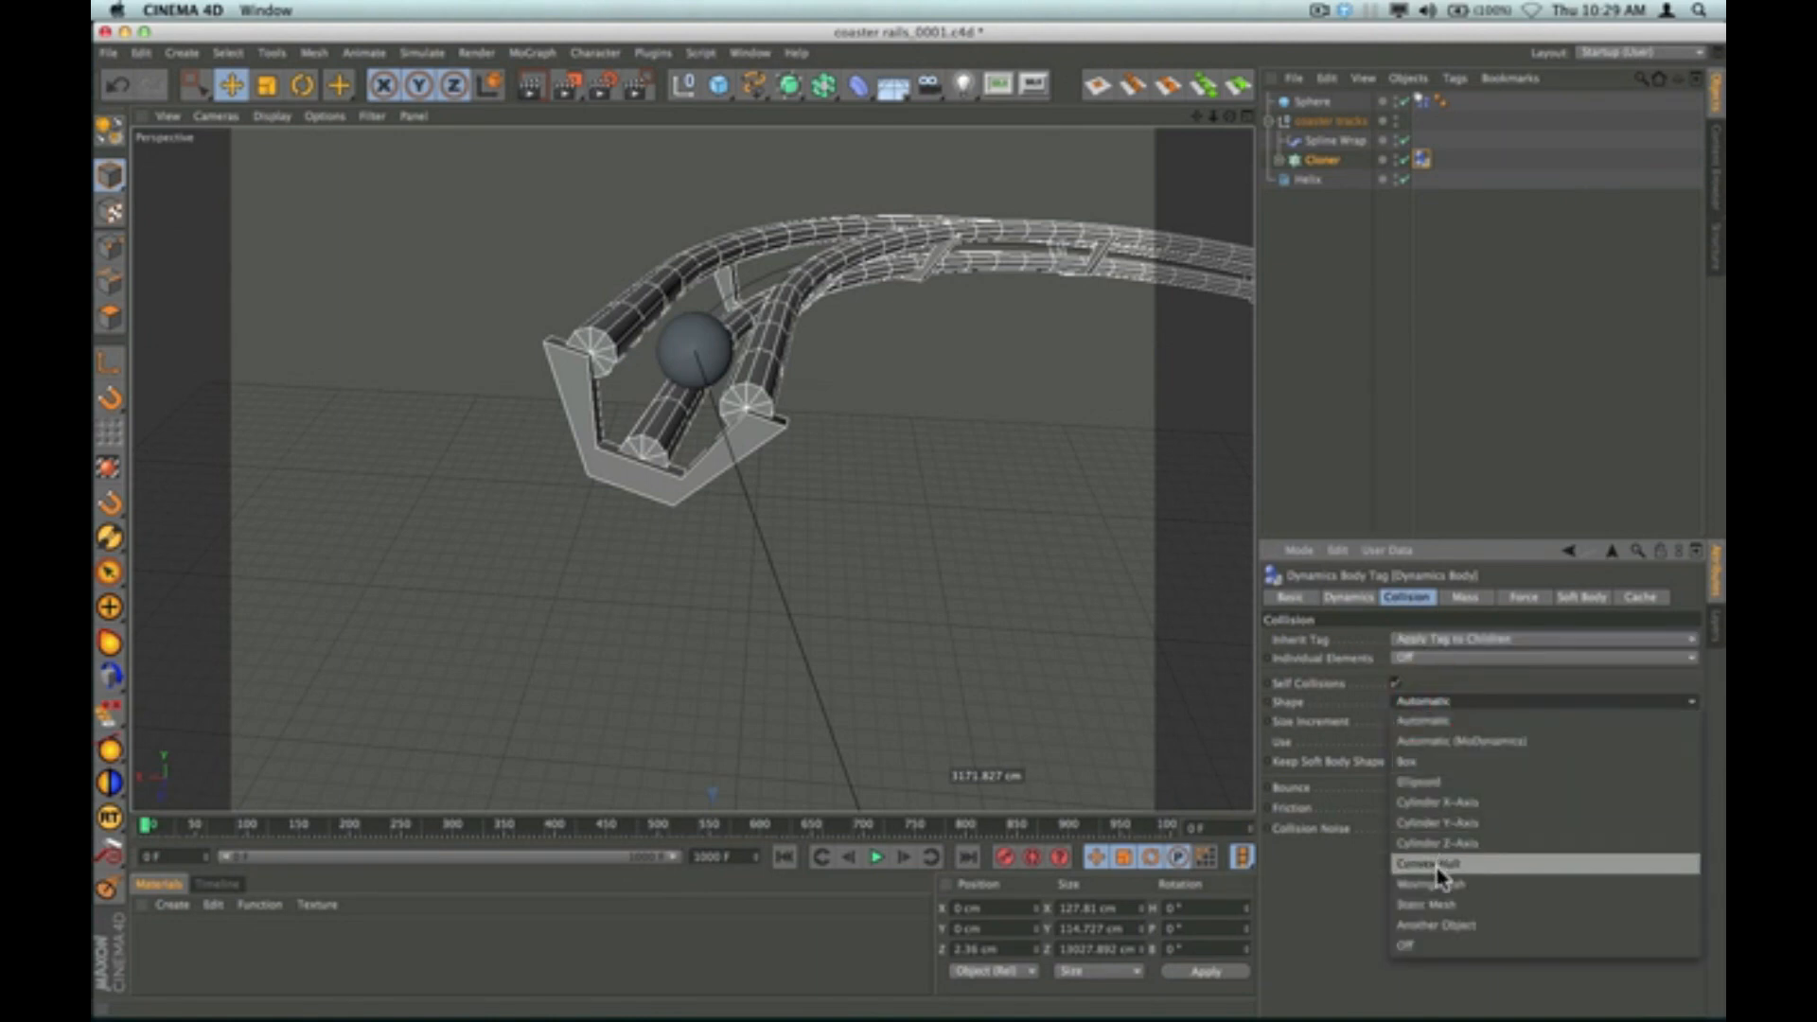
left_click(1427, 905)
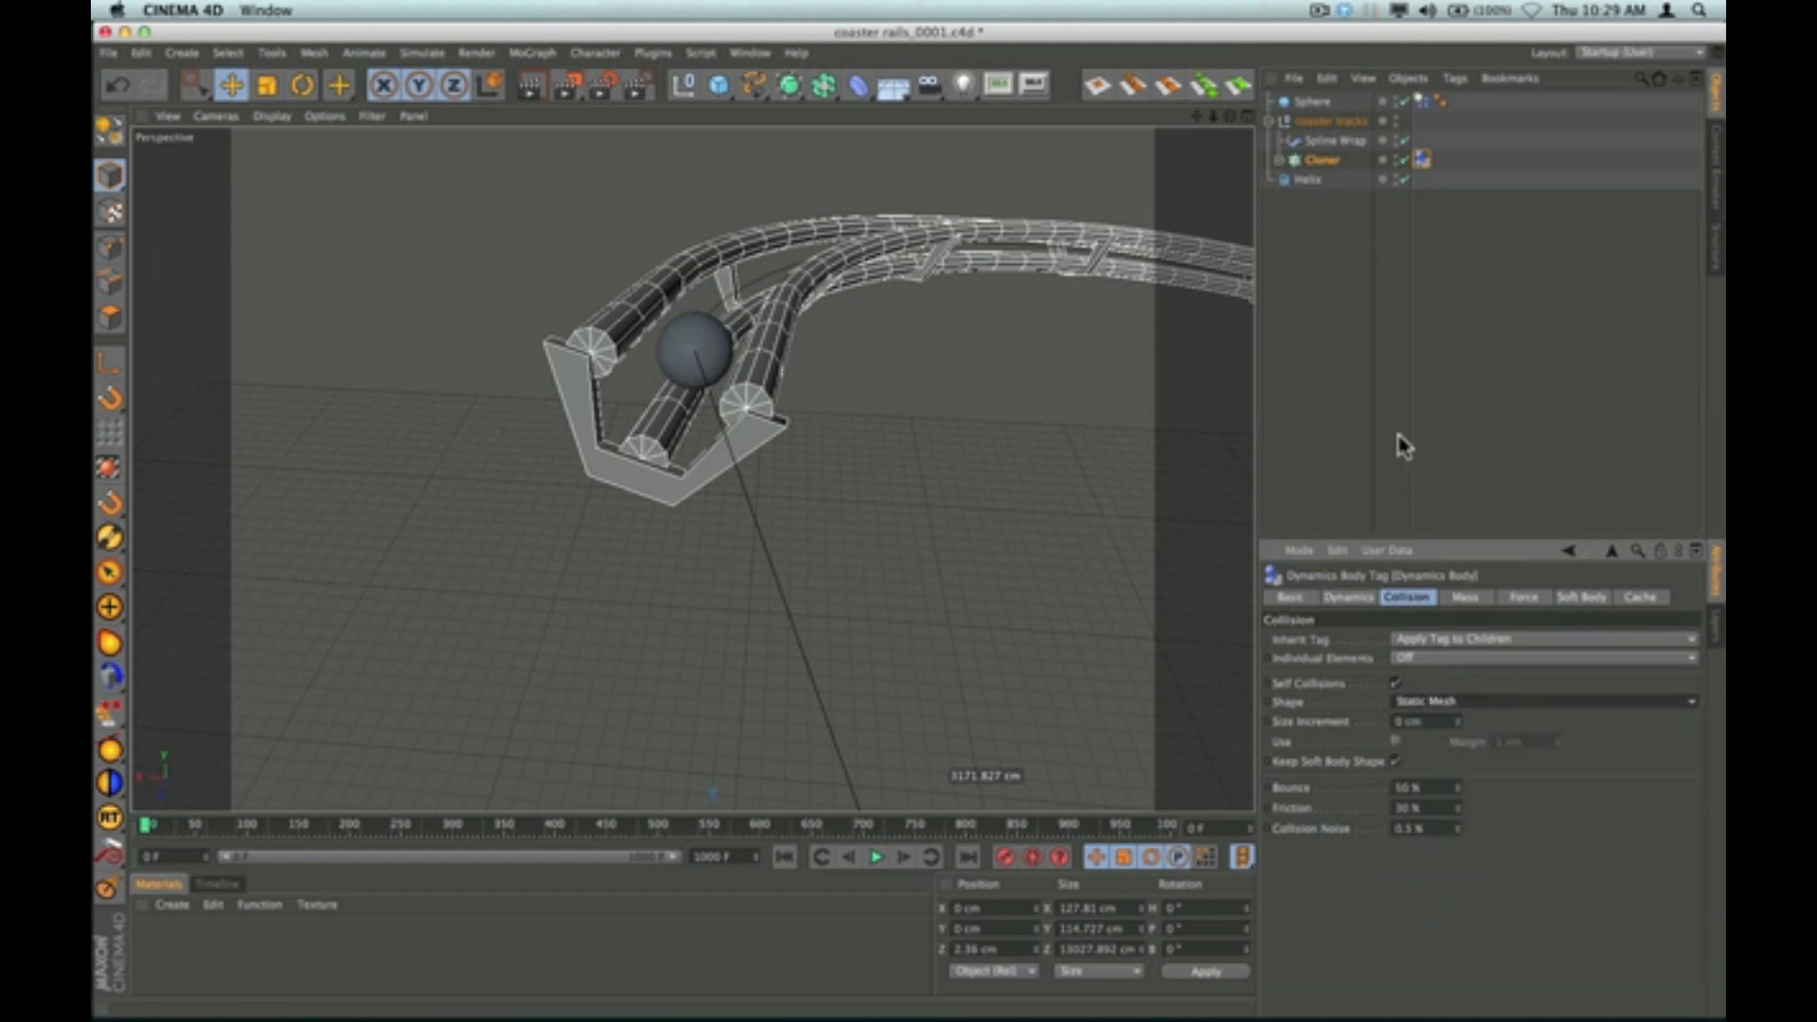
left_click(1365, 453)
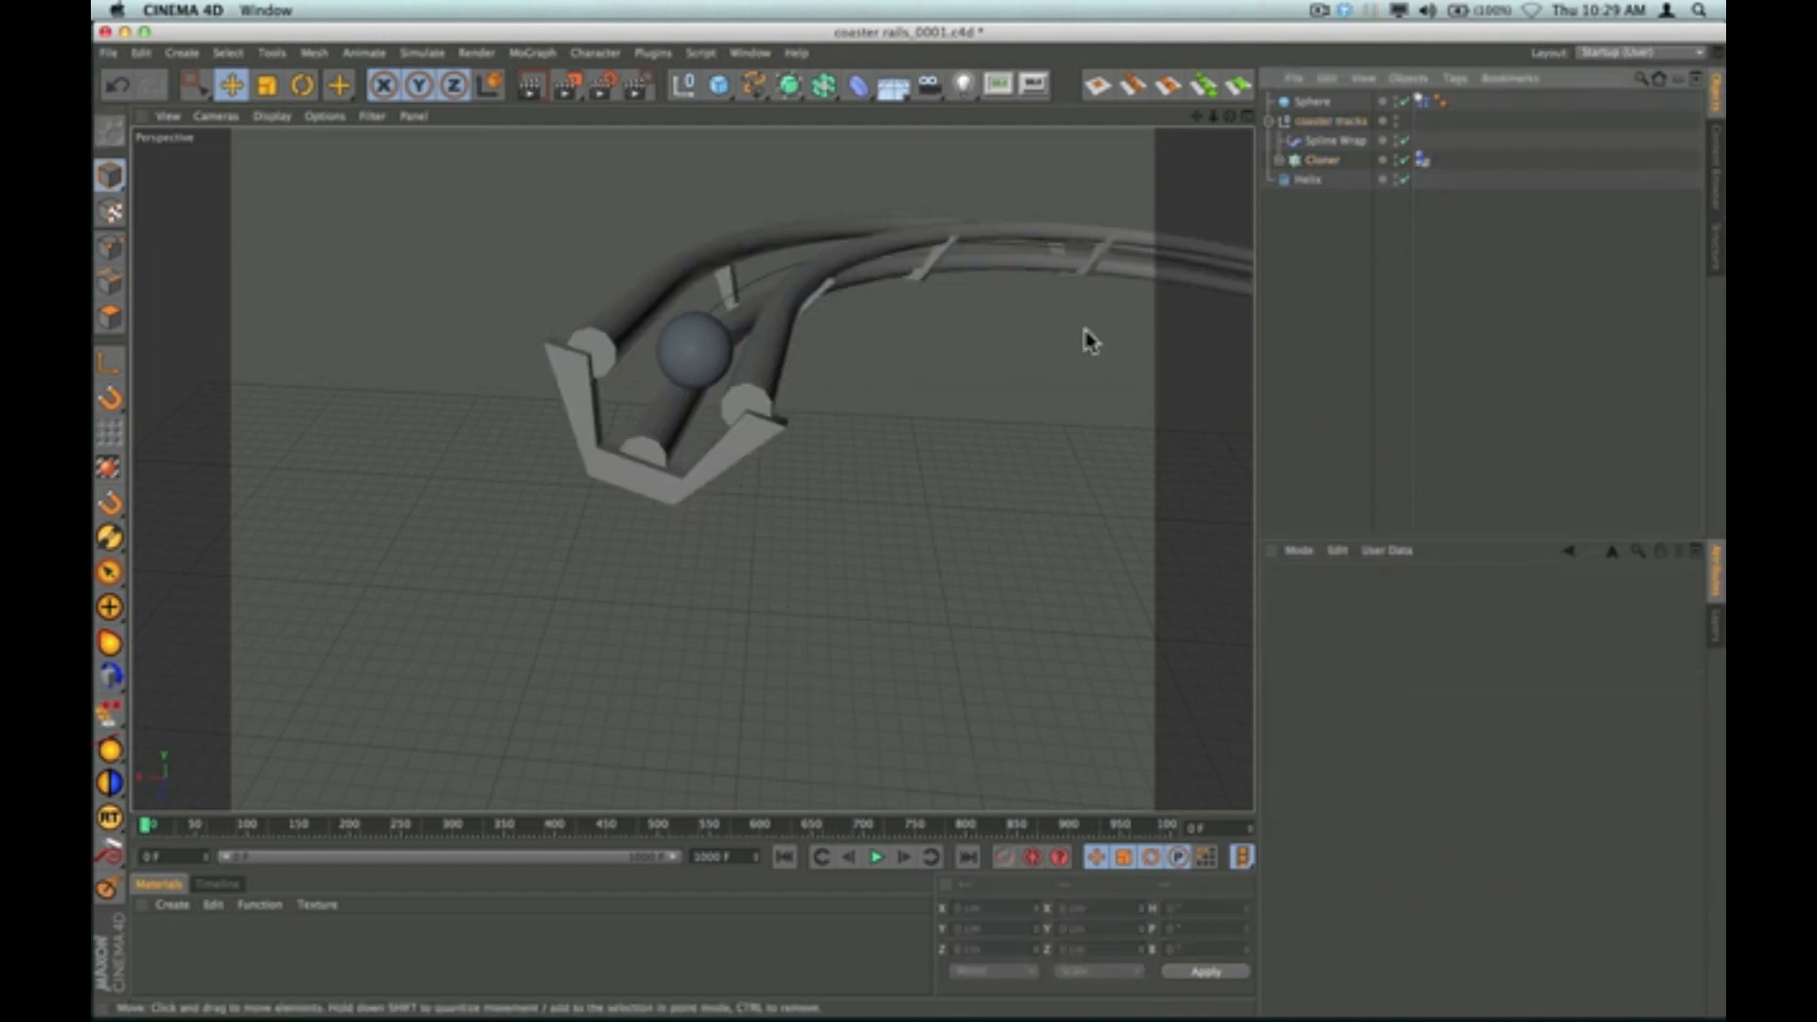
Play the simulation to watch the sphere roll down the rails, and stop at about frame 230.
left_click(1318, 163)
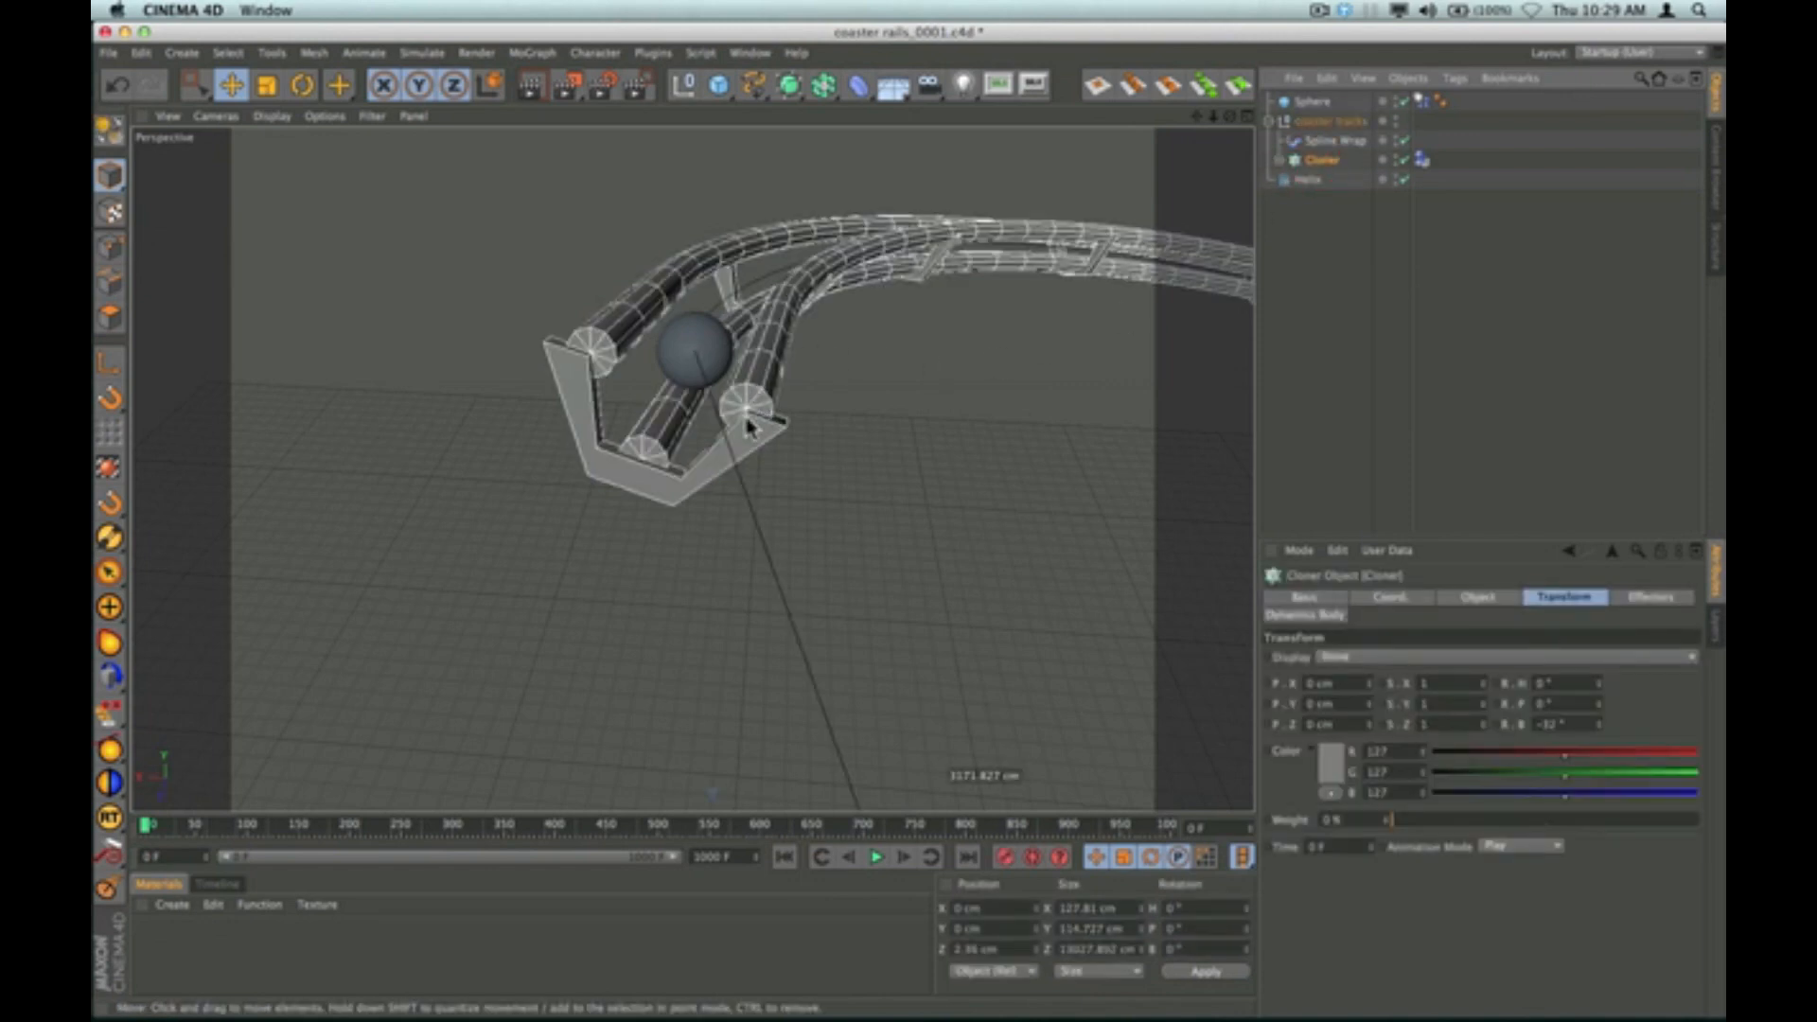
left_click(1320, 312)
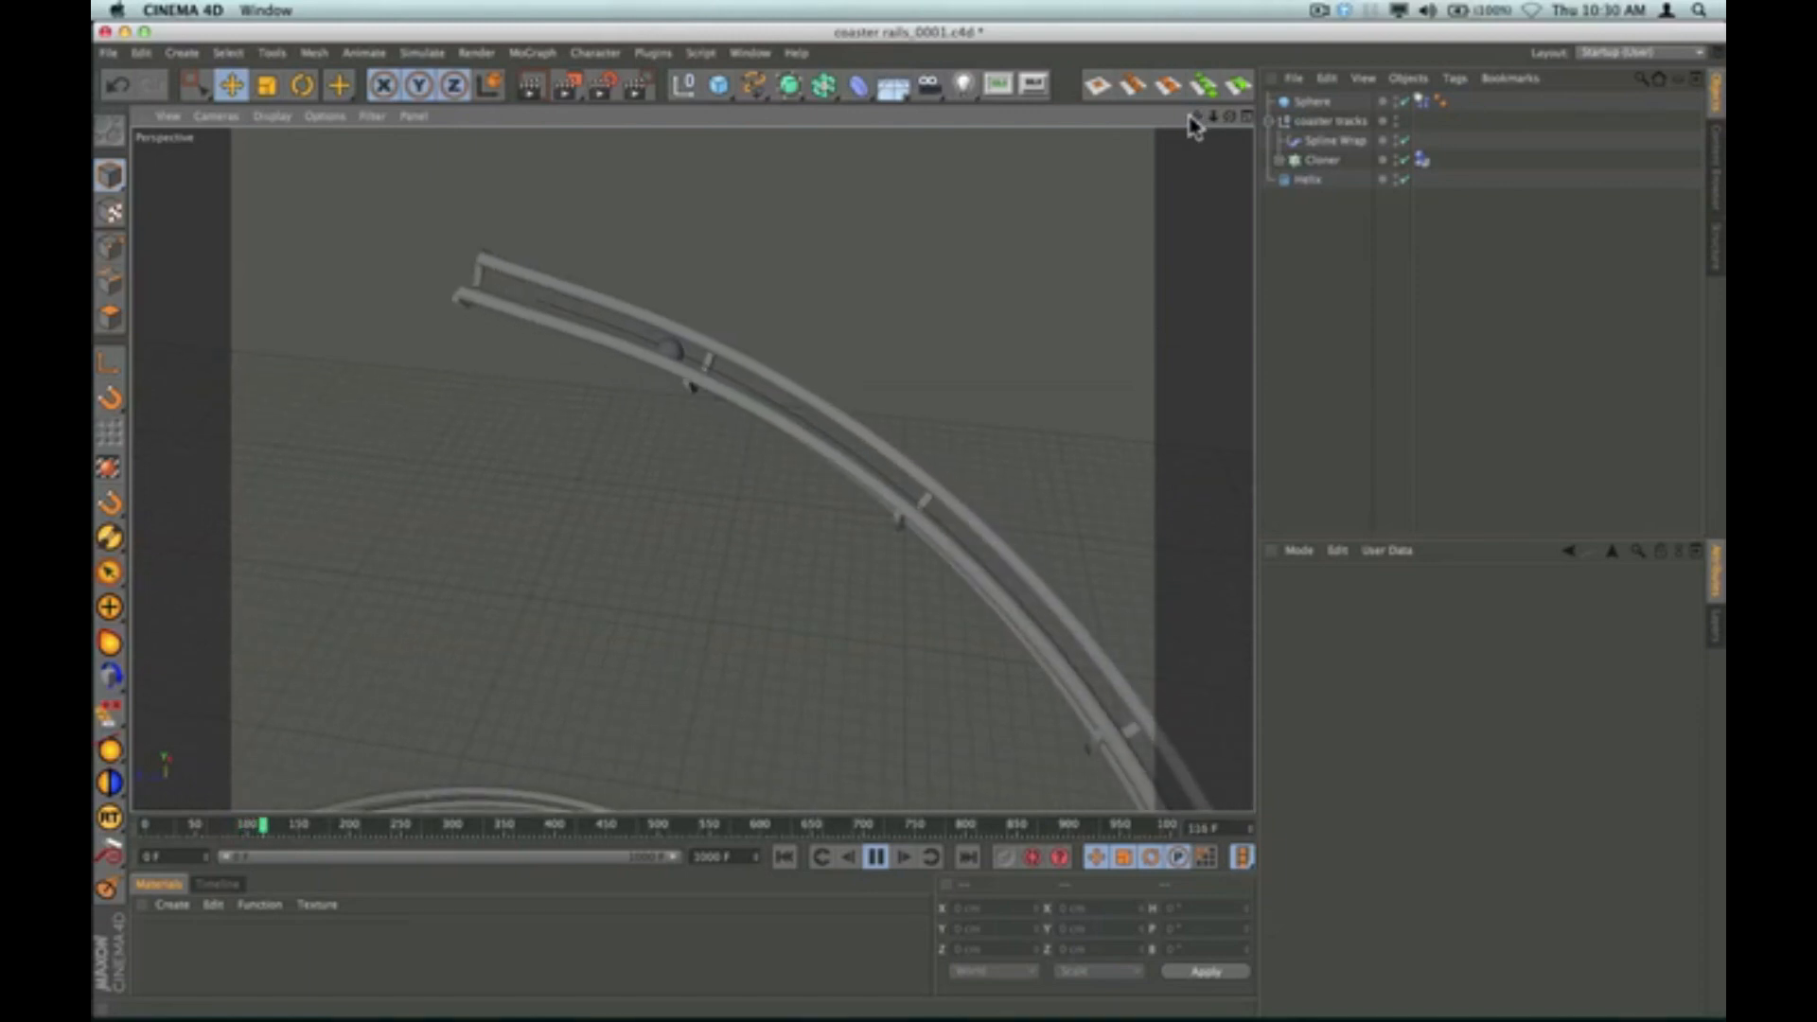
left_click_drag(1196, 121, 1182, 154)
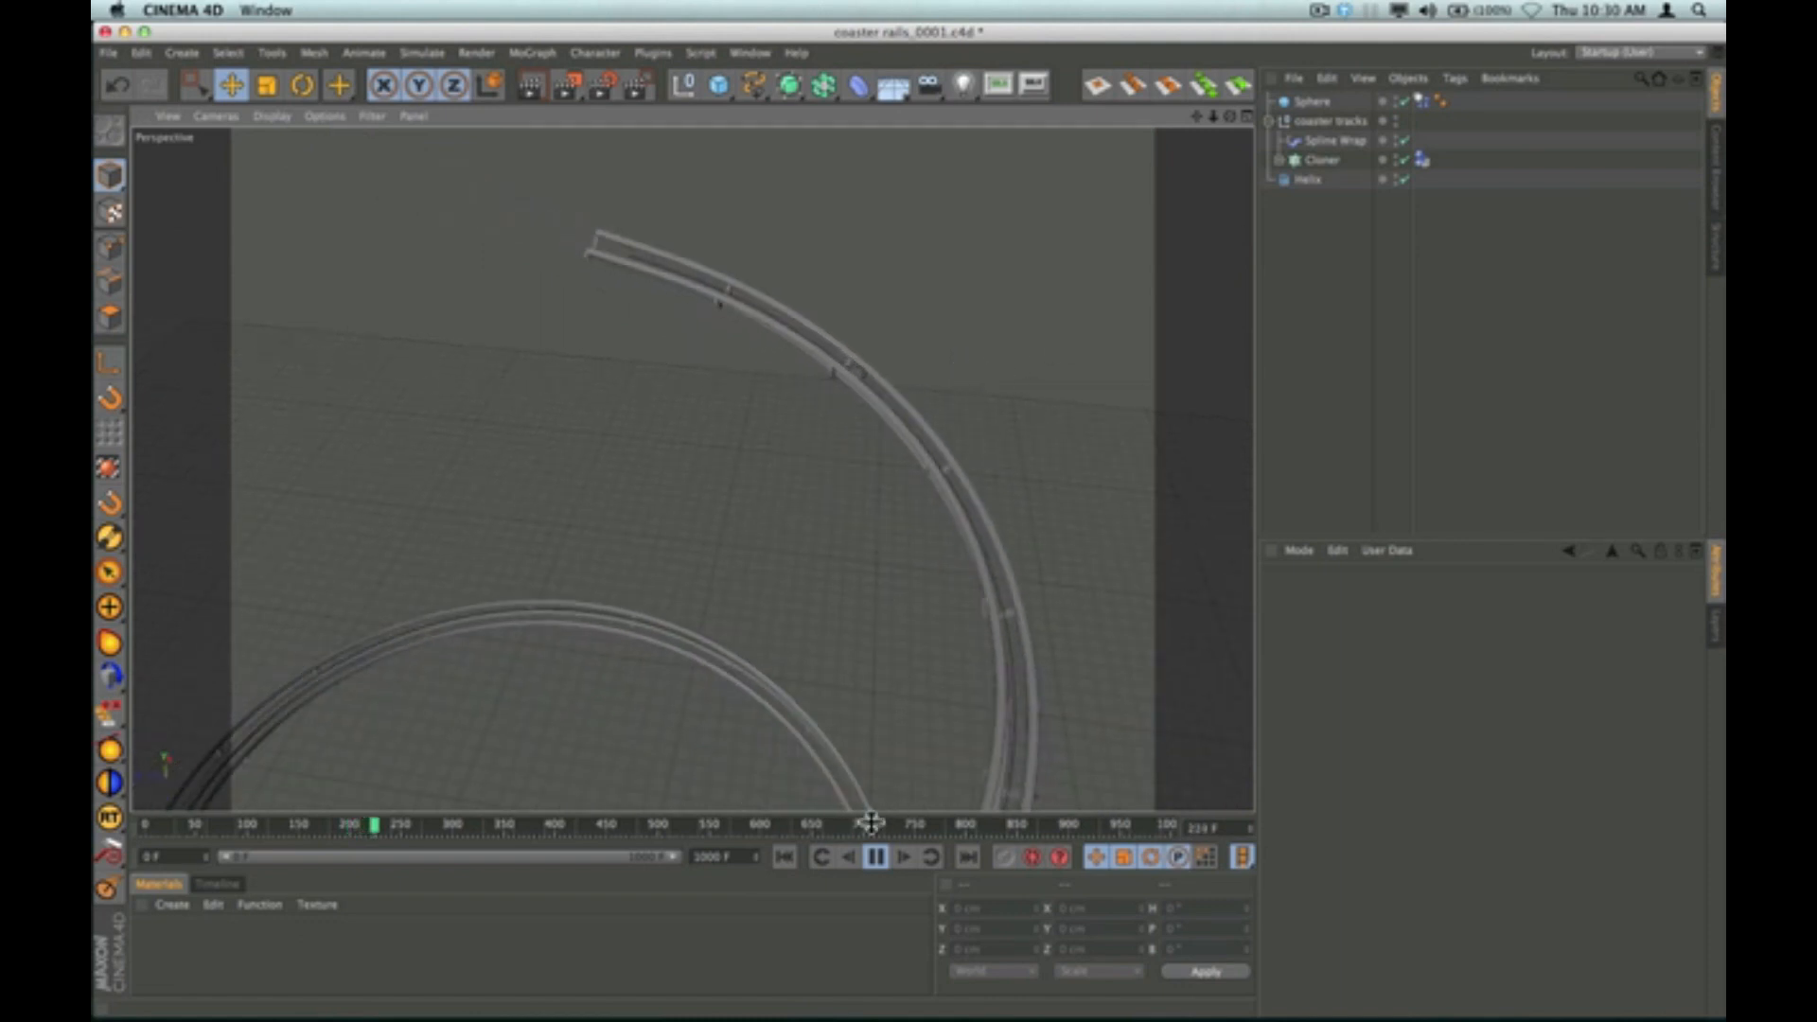
left_click(878, 856)
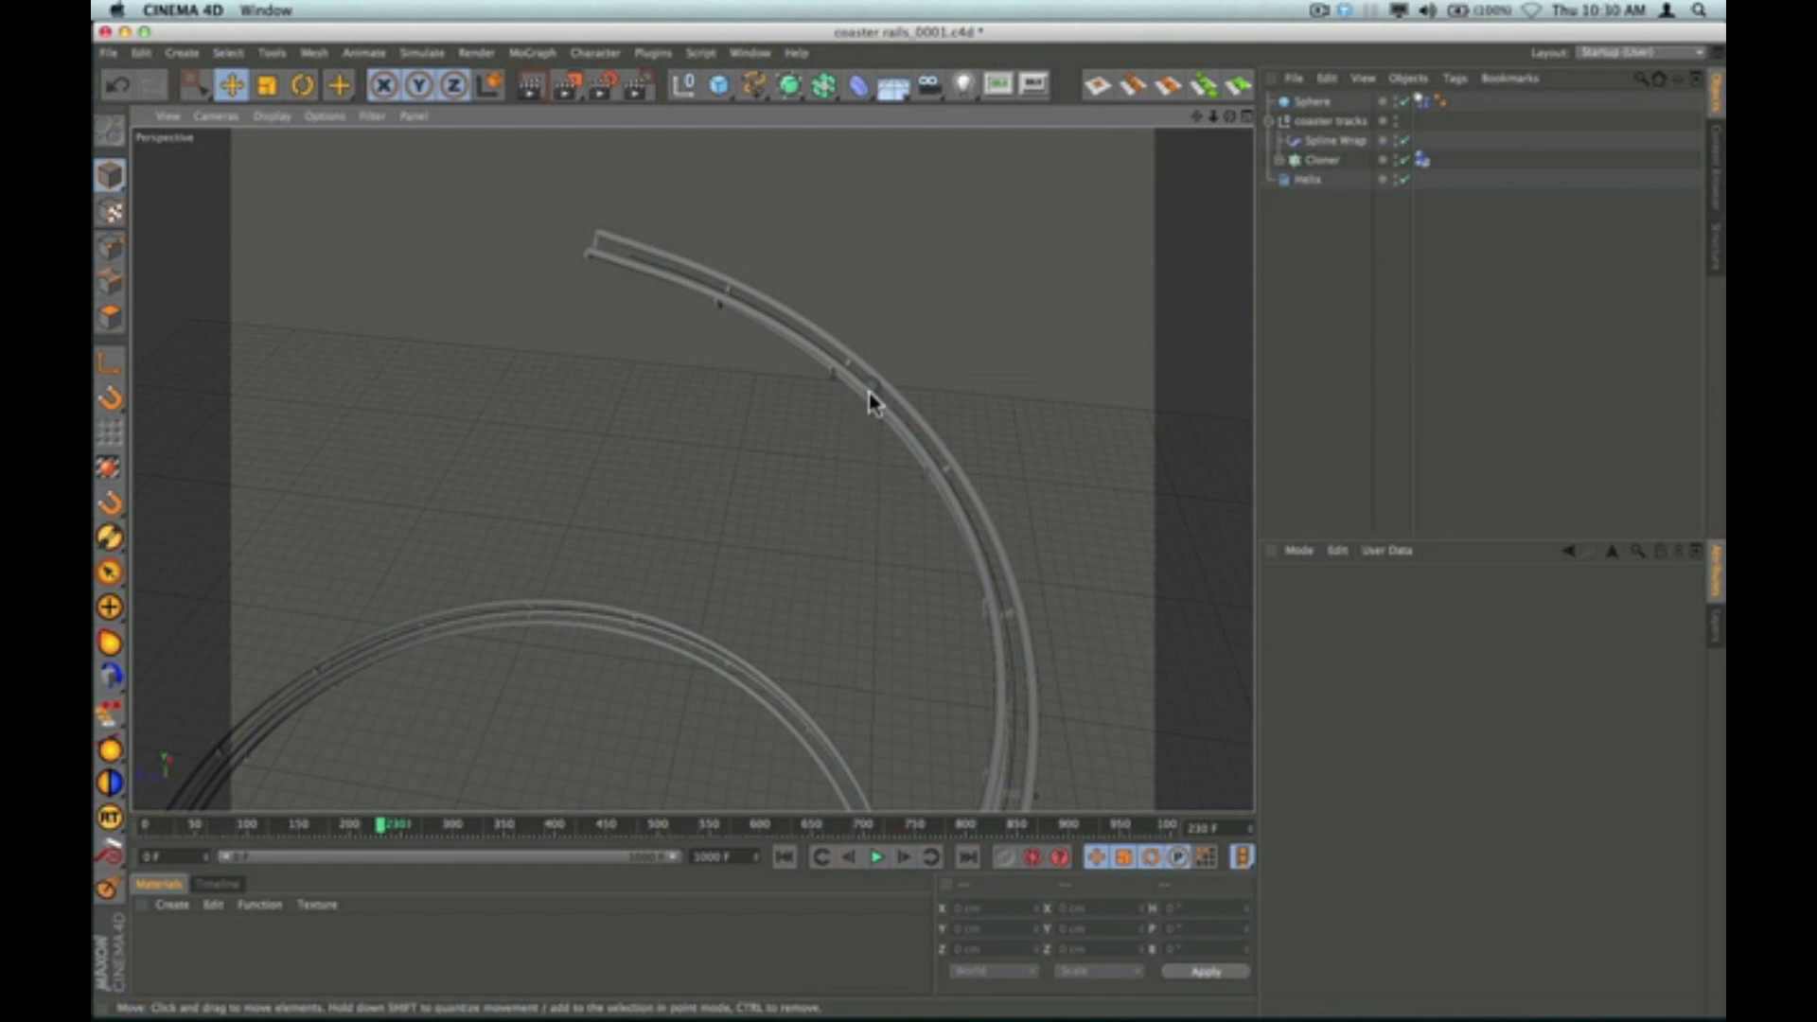
Create a new material and load the Checkerboard surface shader as its Color texture.
double_click(238, 965)
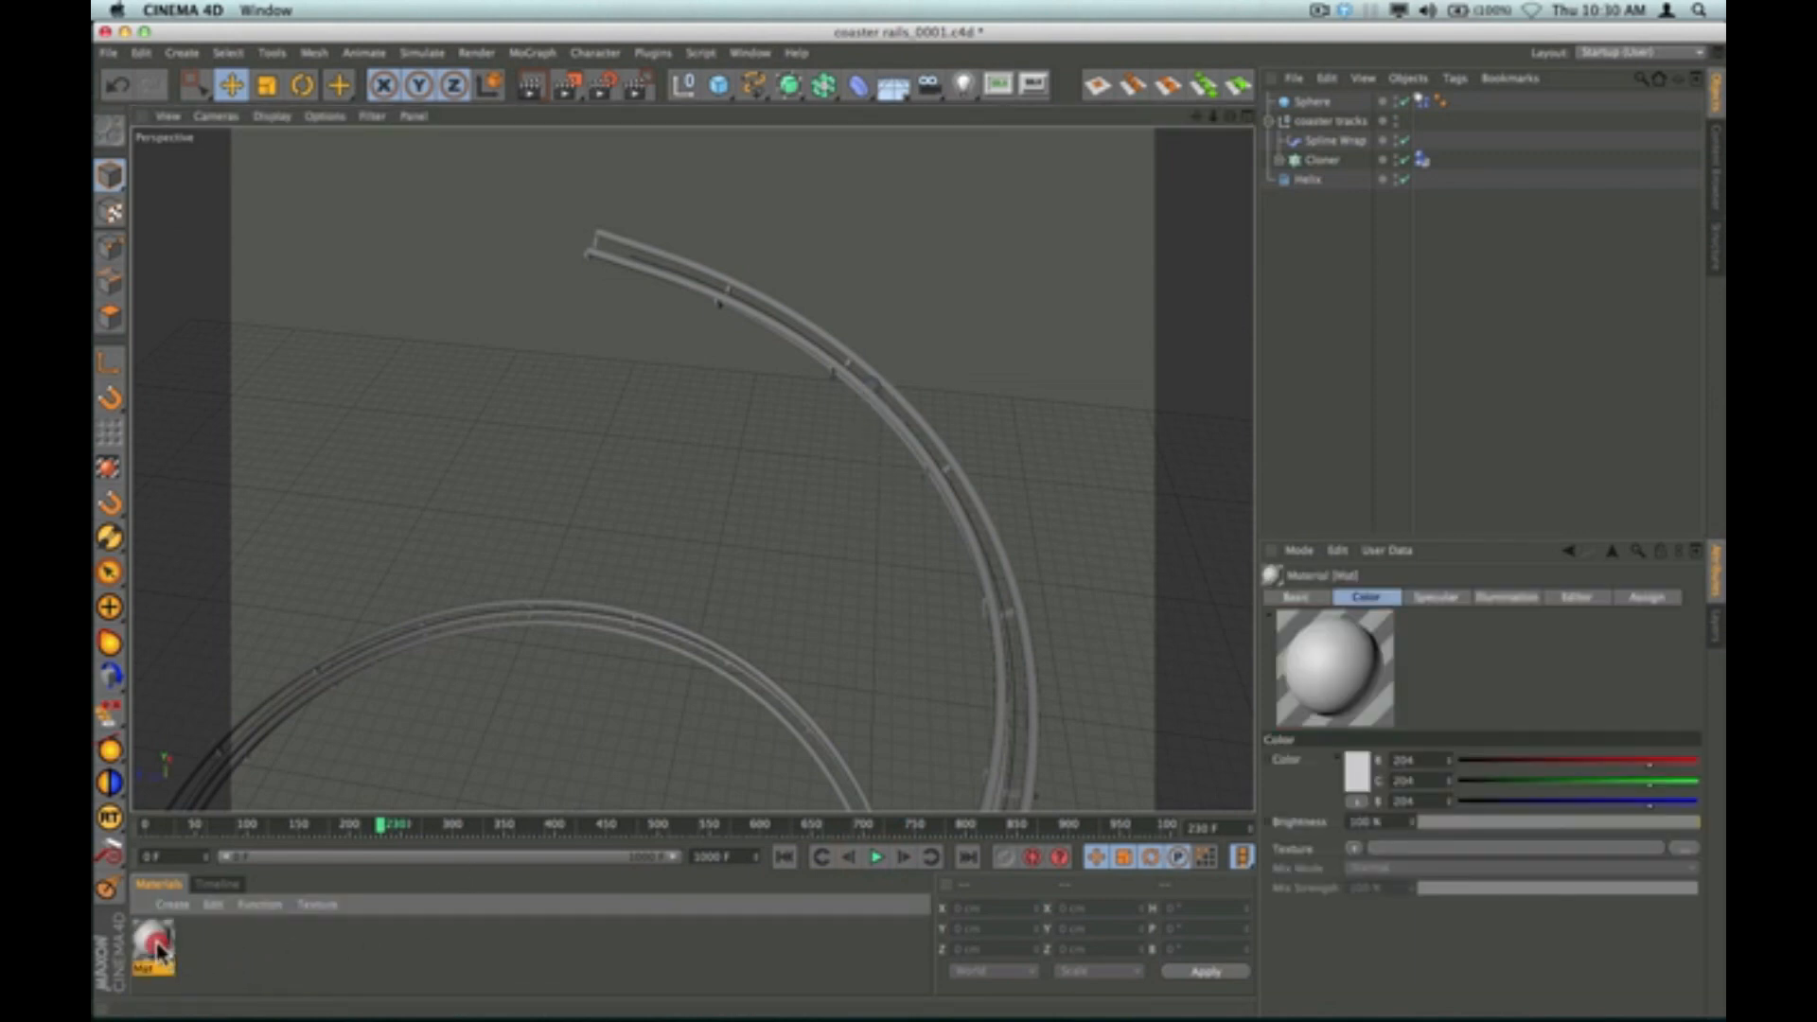
double_click(155, 944)
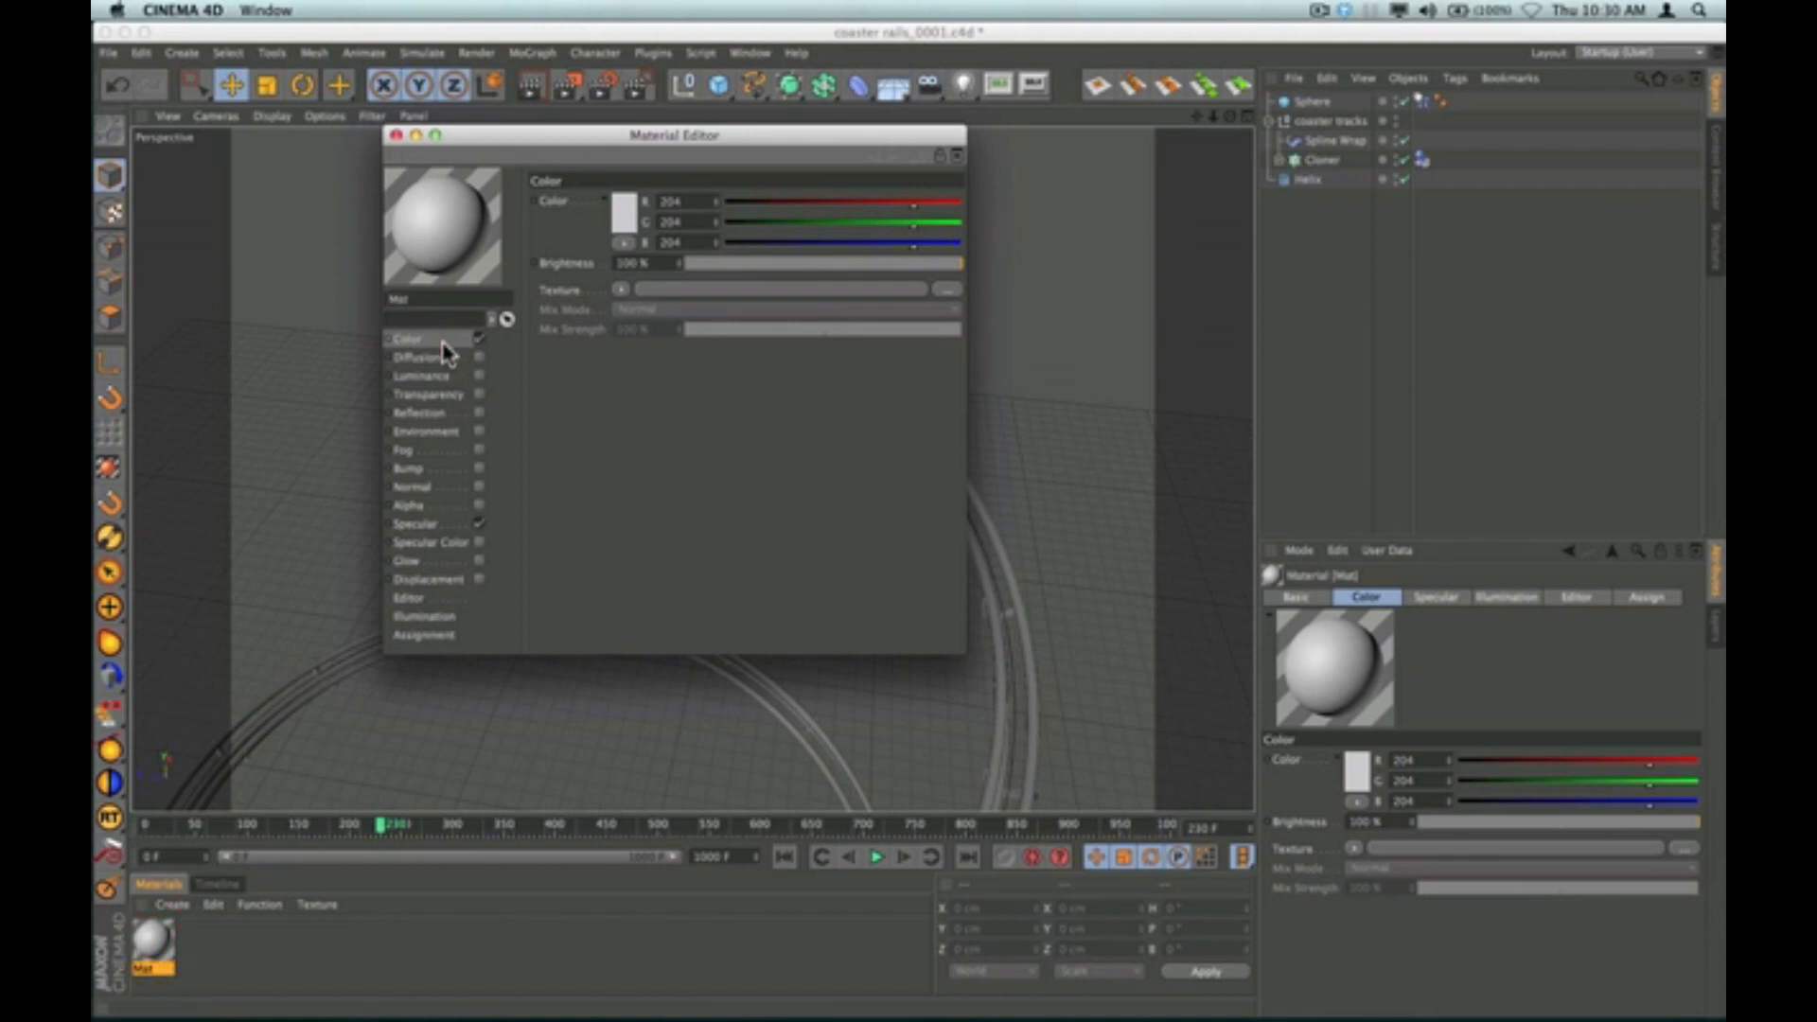
left_click(621, 292)
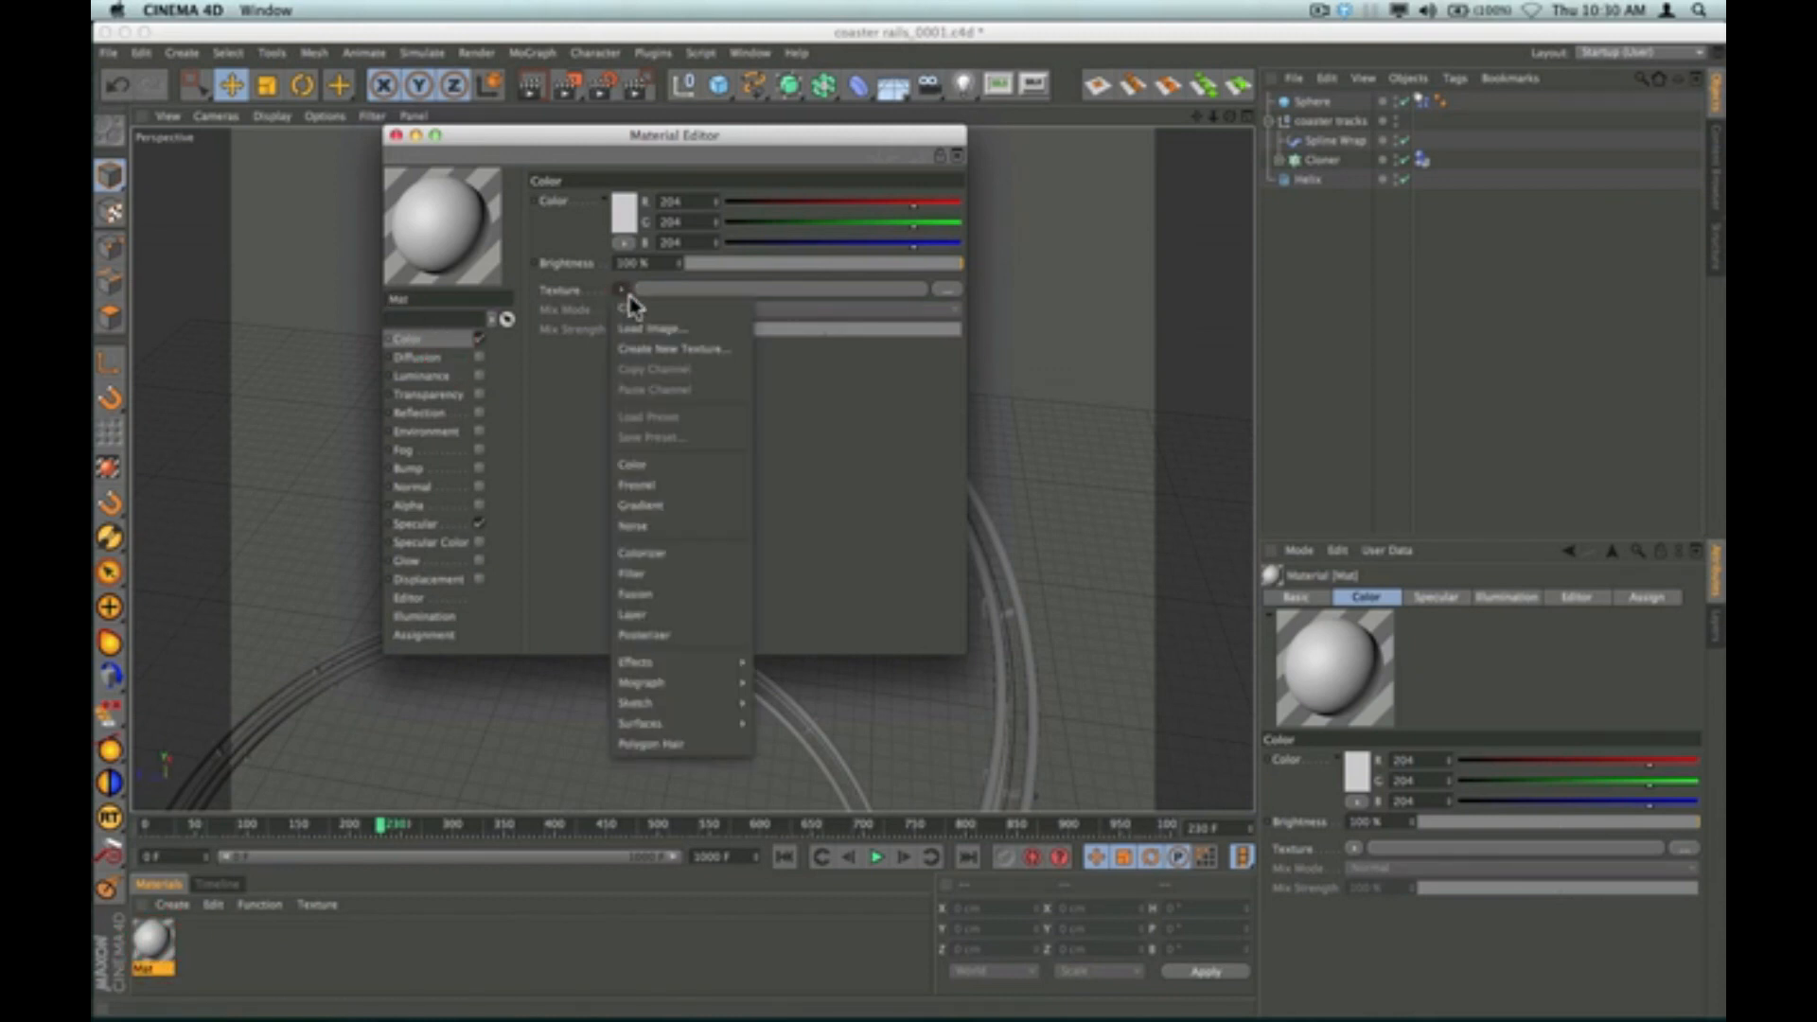
mouse_move(690, 724)
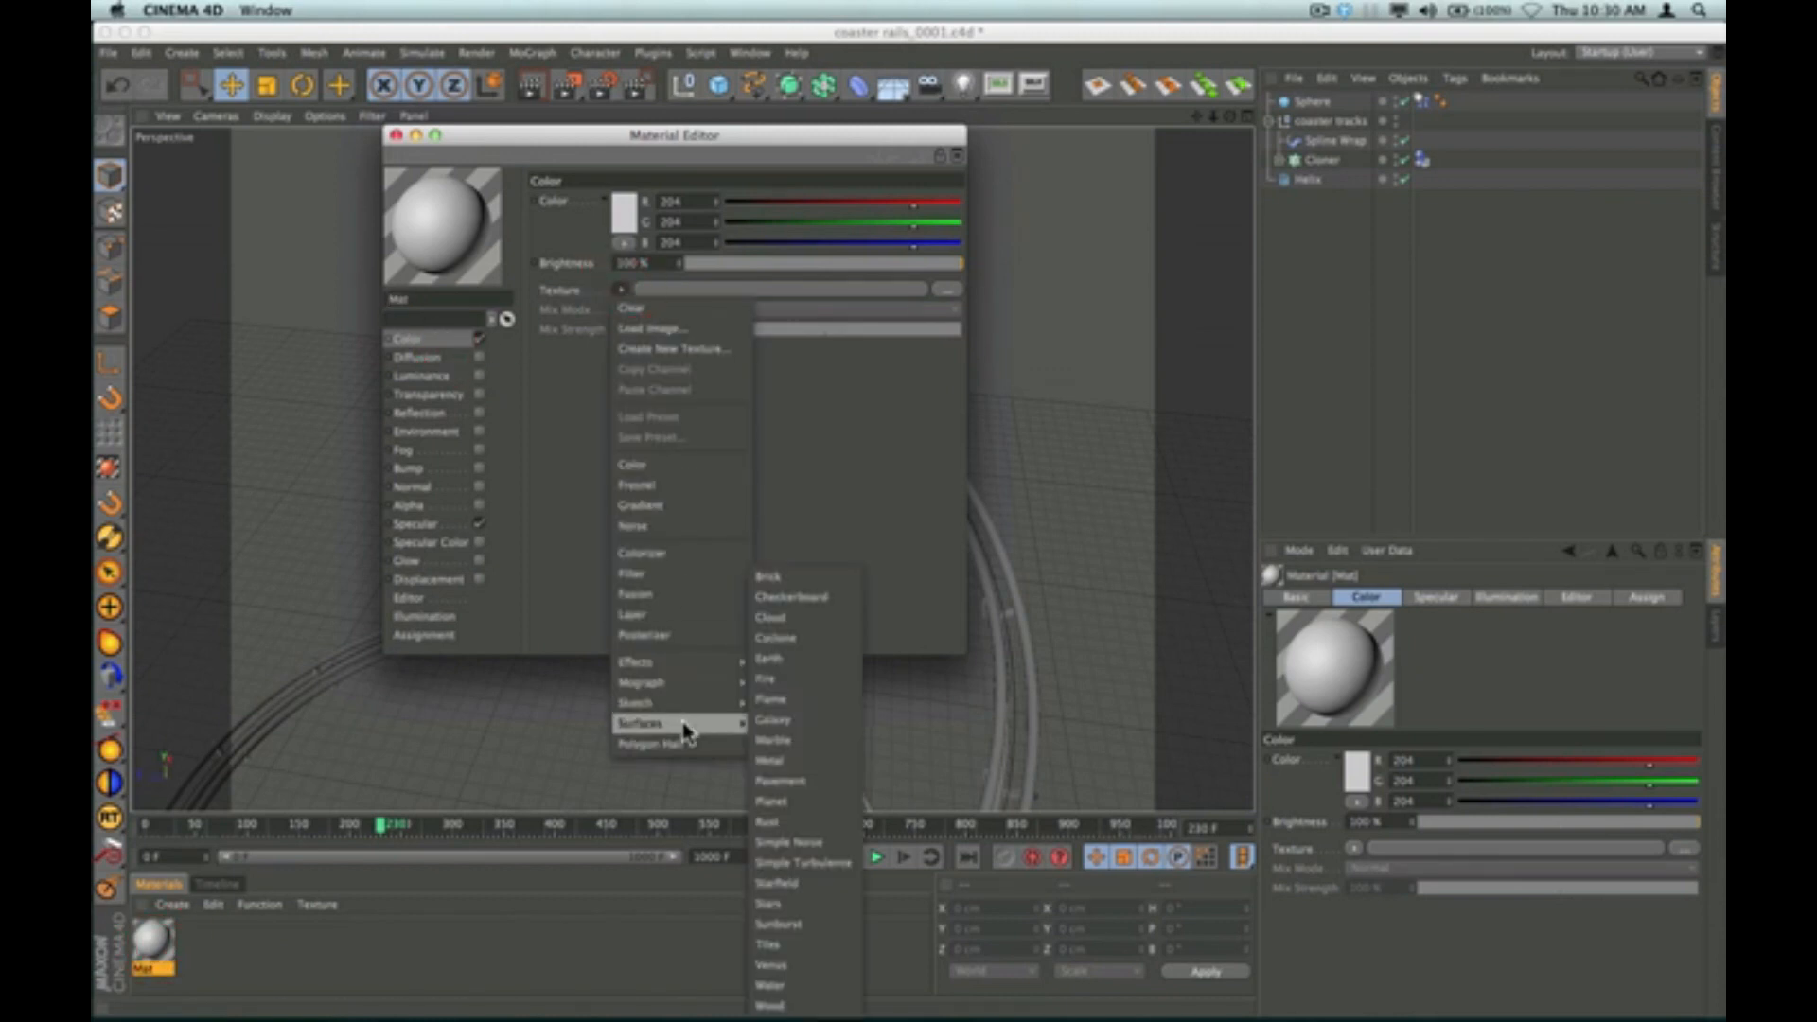
left_click(774, 597)
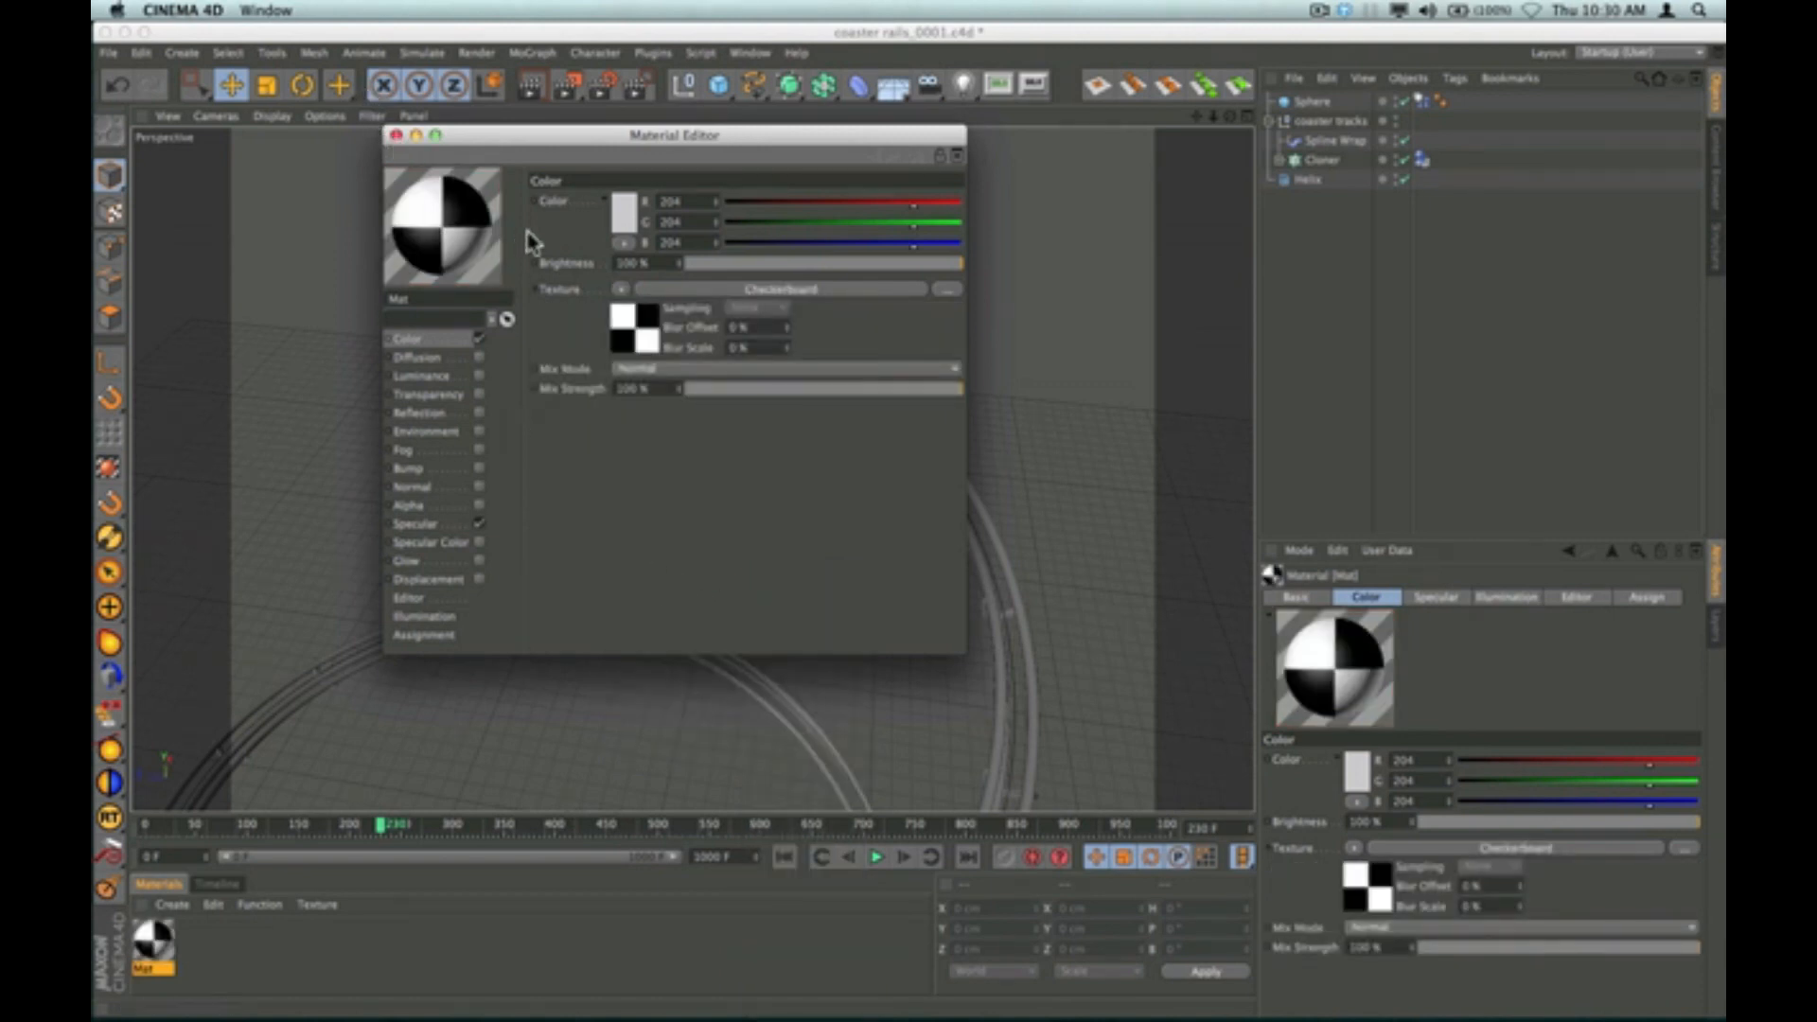
Change the checkerboard's Color 1 to red and apply the material to the sphere.
left_click(627, 343)
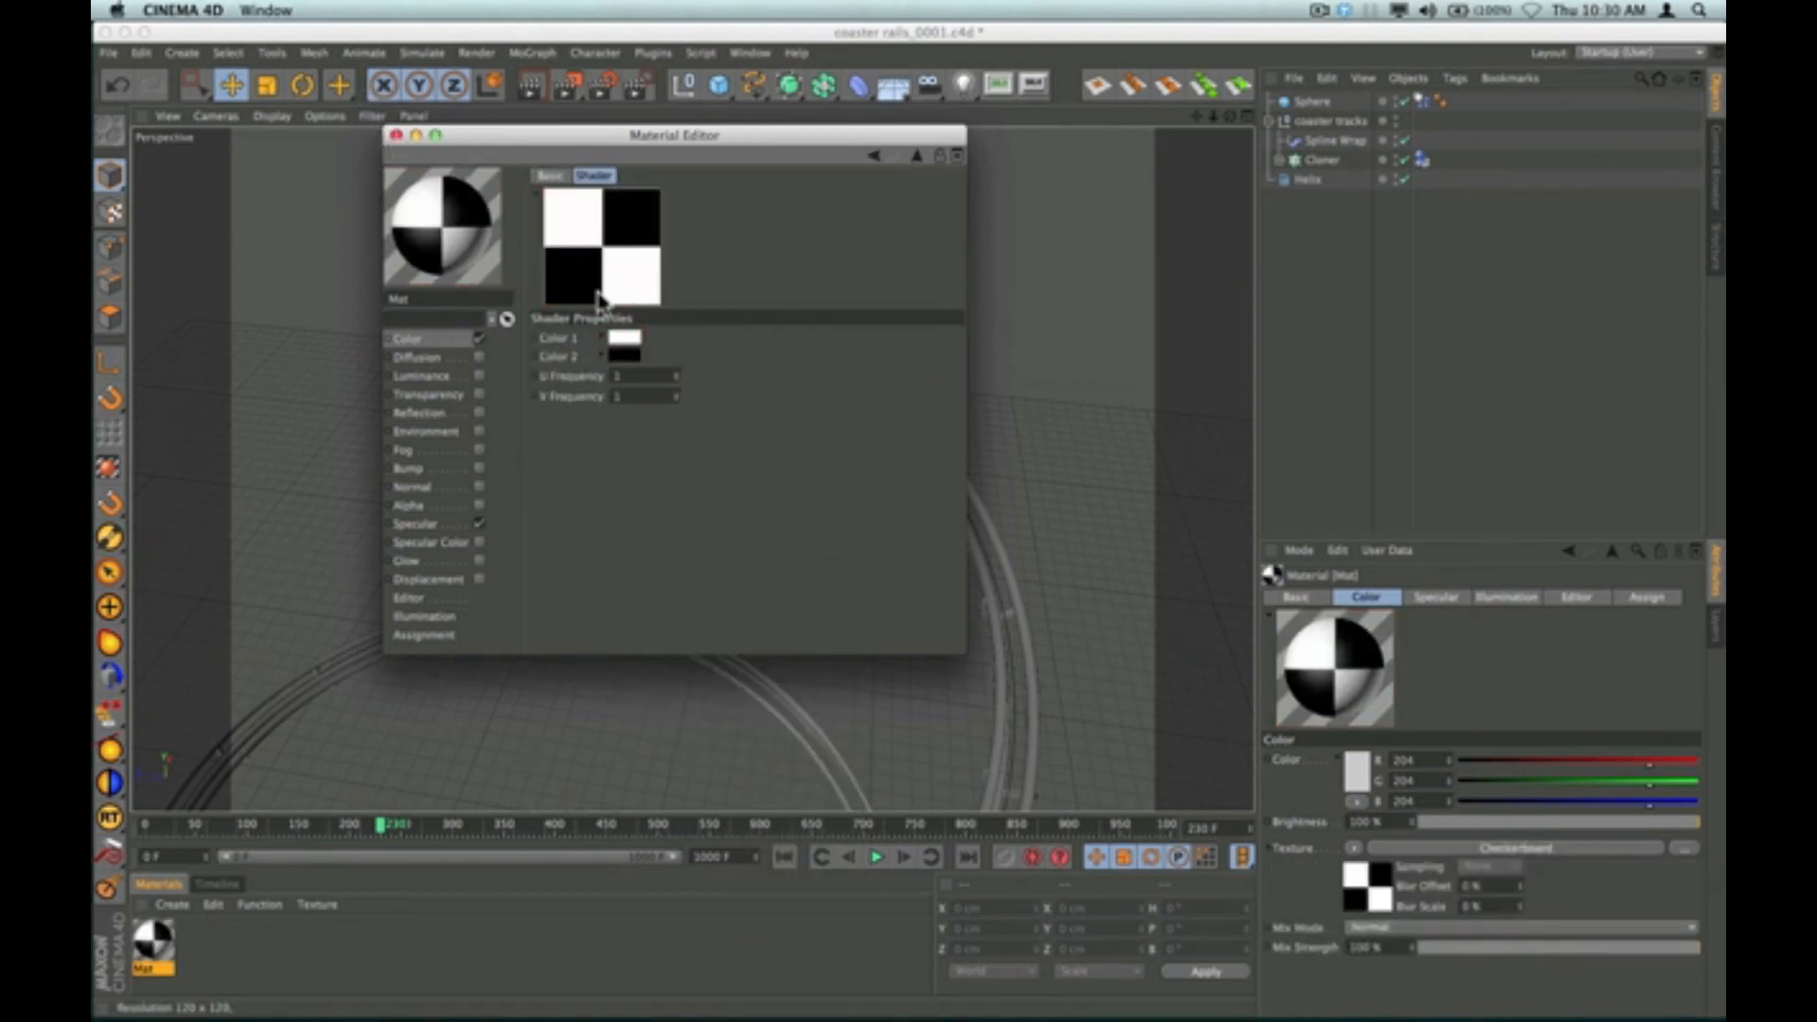
left_click(627, 339)
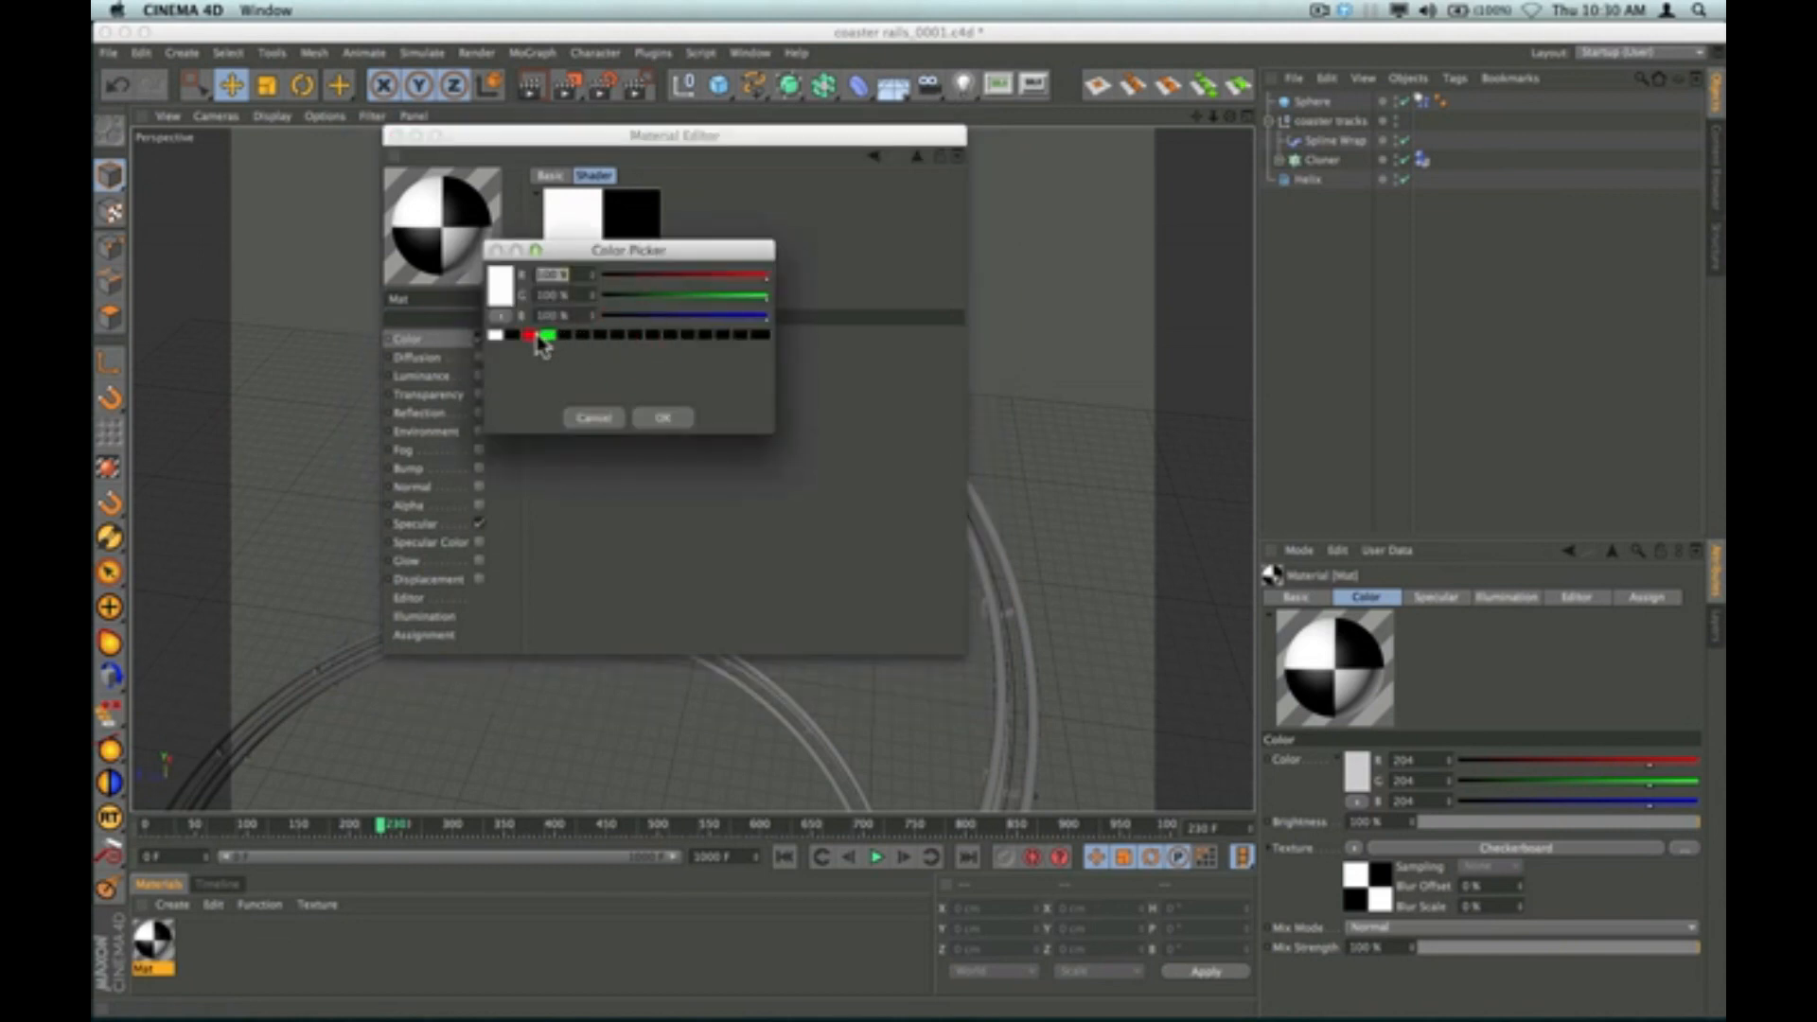
left_click(530, 335)
left_click(661, 418)
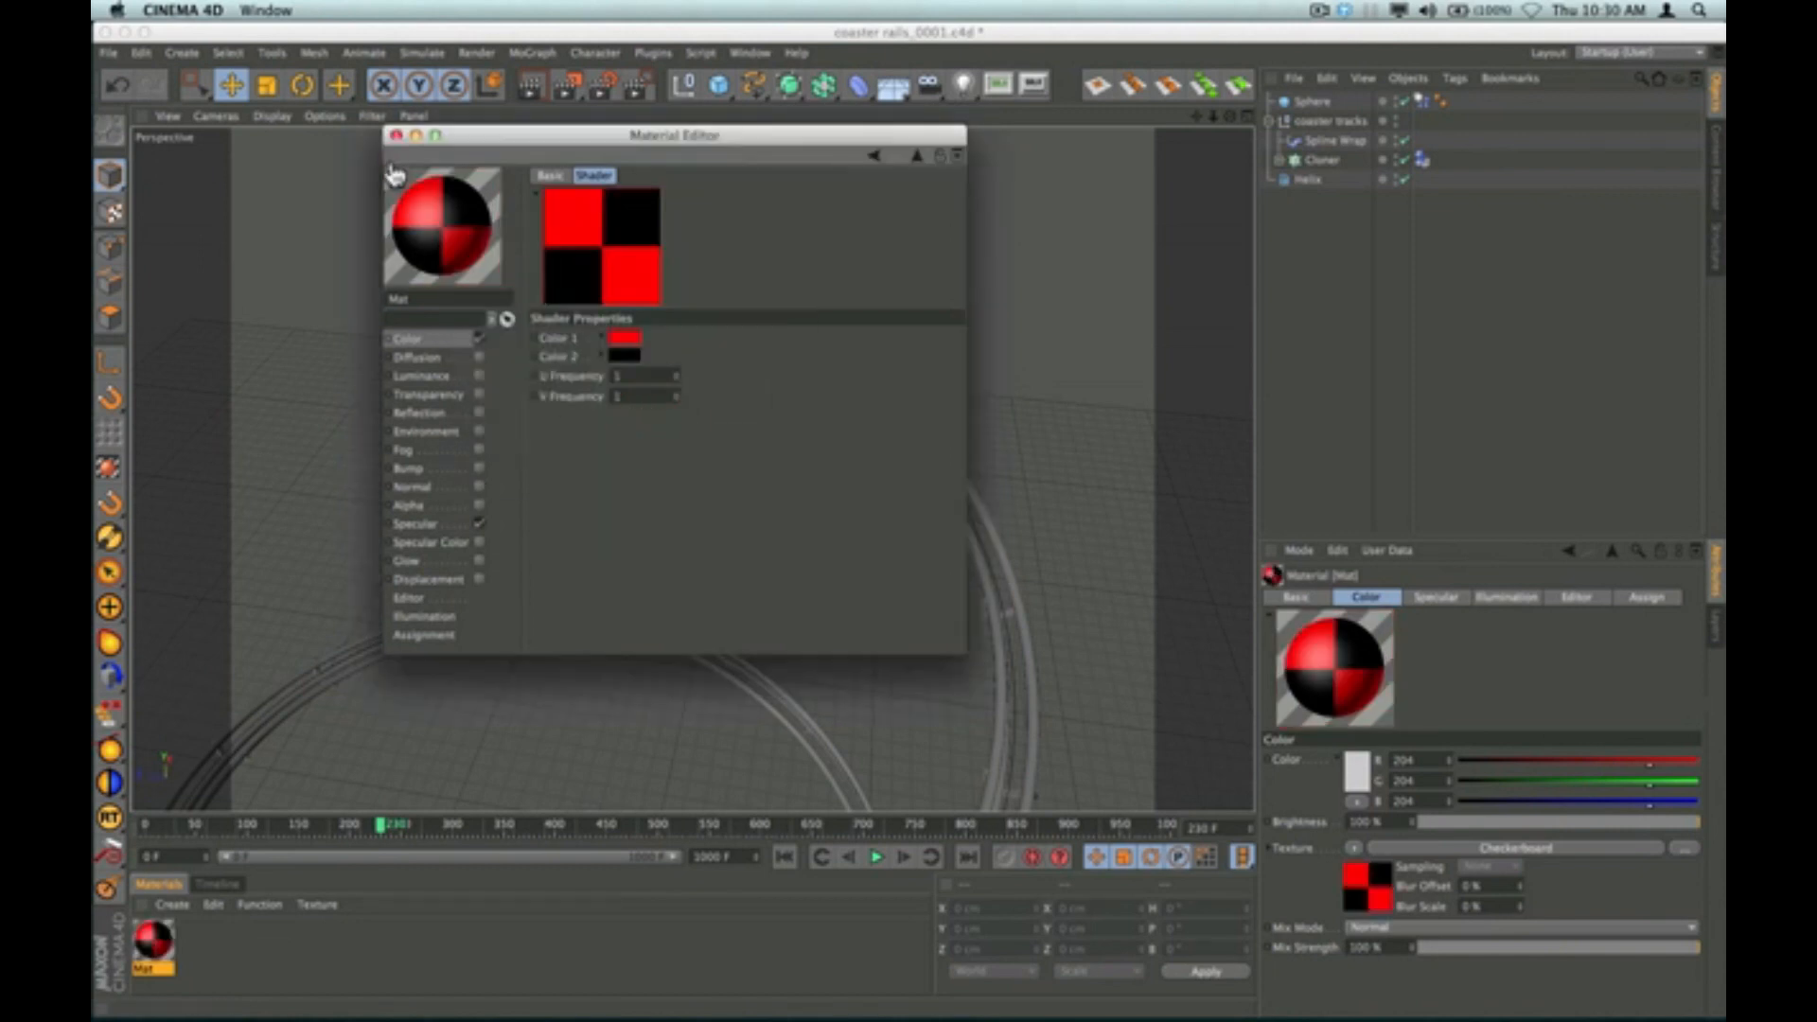
left_click(397, 135)
left_click_drag(156, 943, 1317, 112)
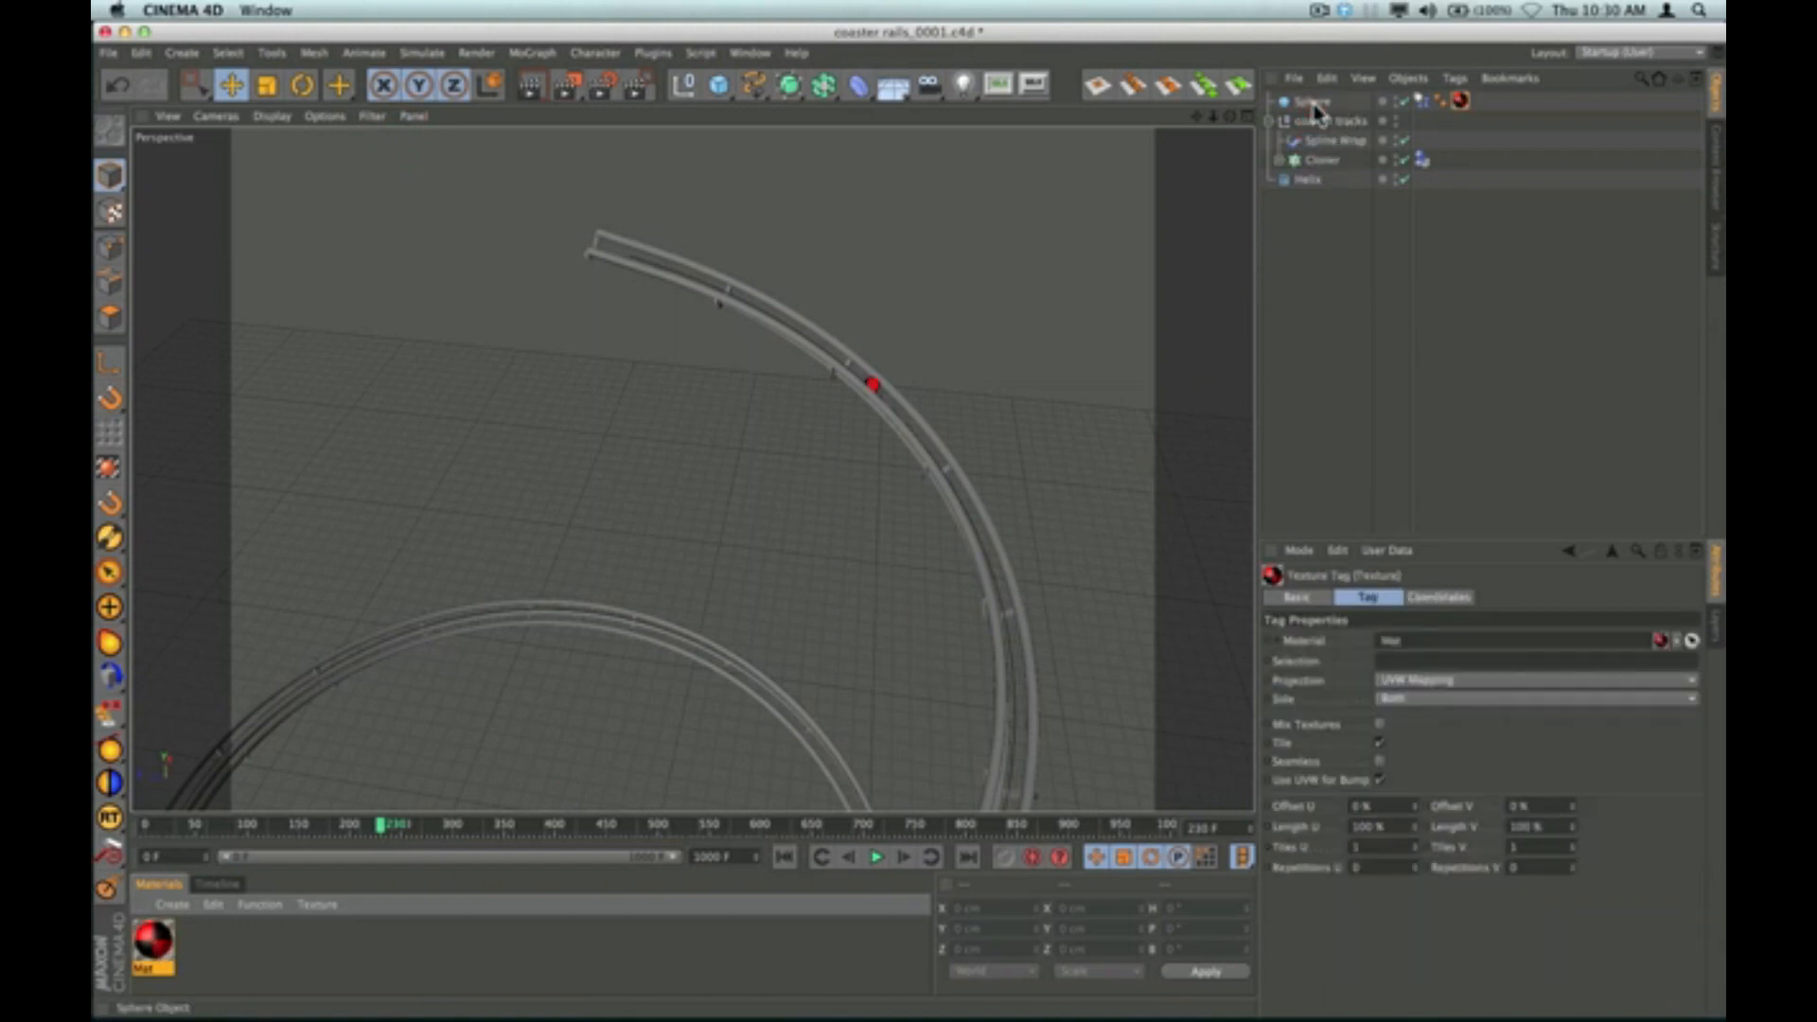
Resume the simulation and follow the checkered sphere closely as it rolls along the track.
left_click(876, 856)
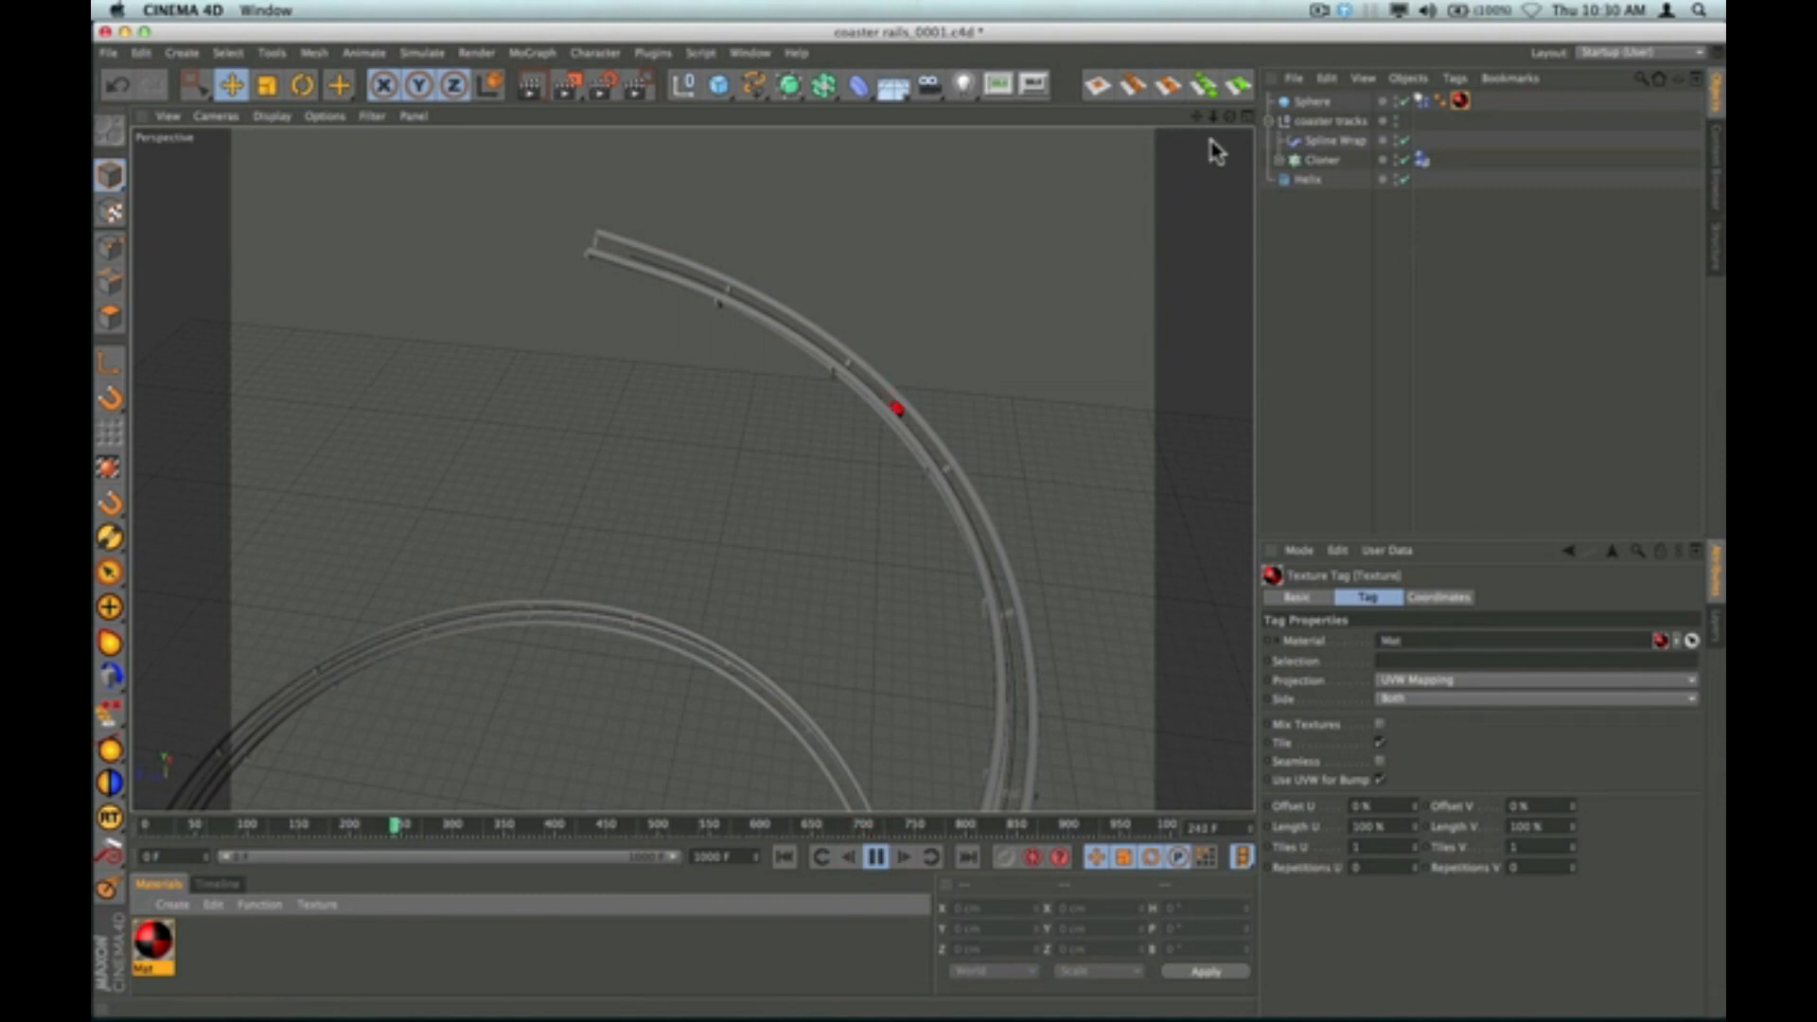
left_click_drag(1229, 115, 1201, 132)
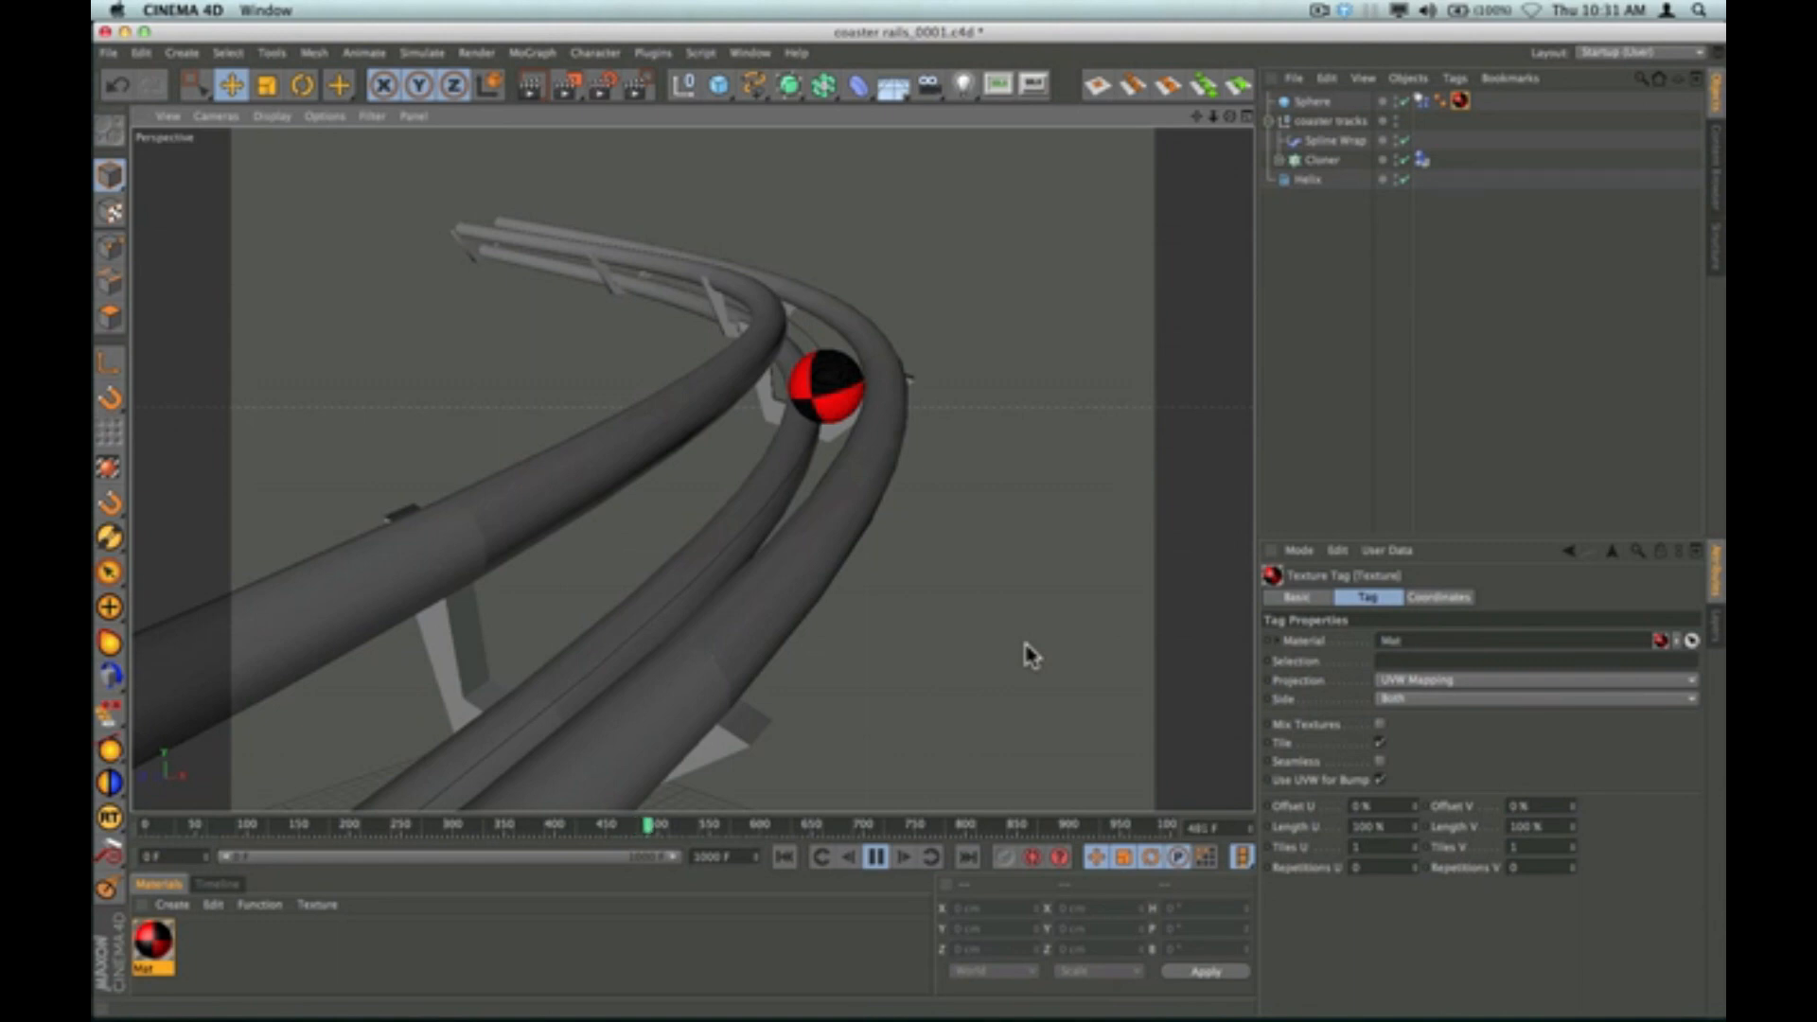
Stop the simulation and set the Collision Margin to 1 cm in the project's expert dynamics settings.
left_click(875, 856)
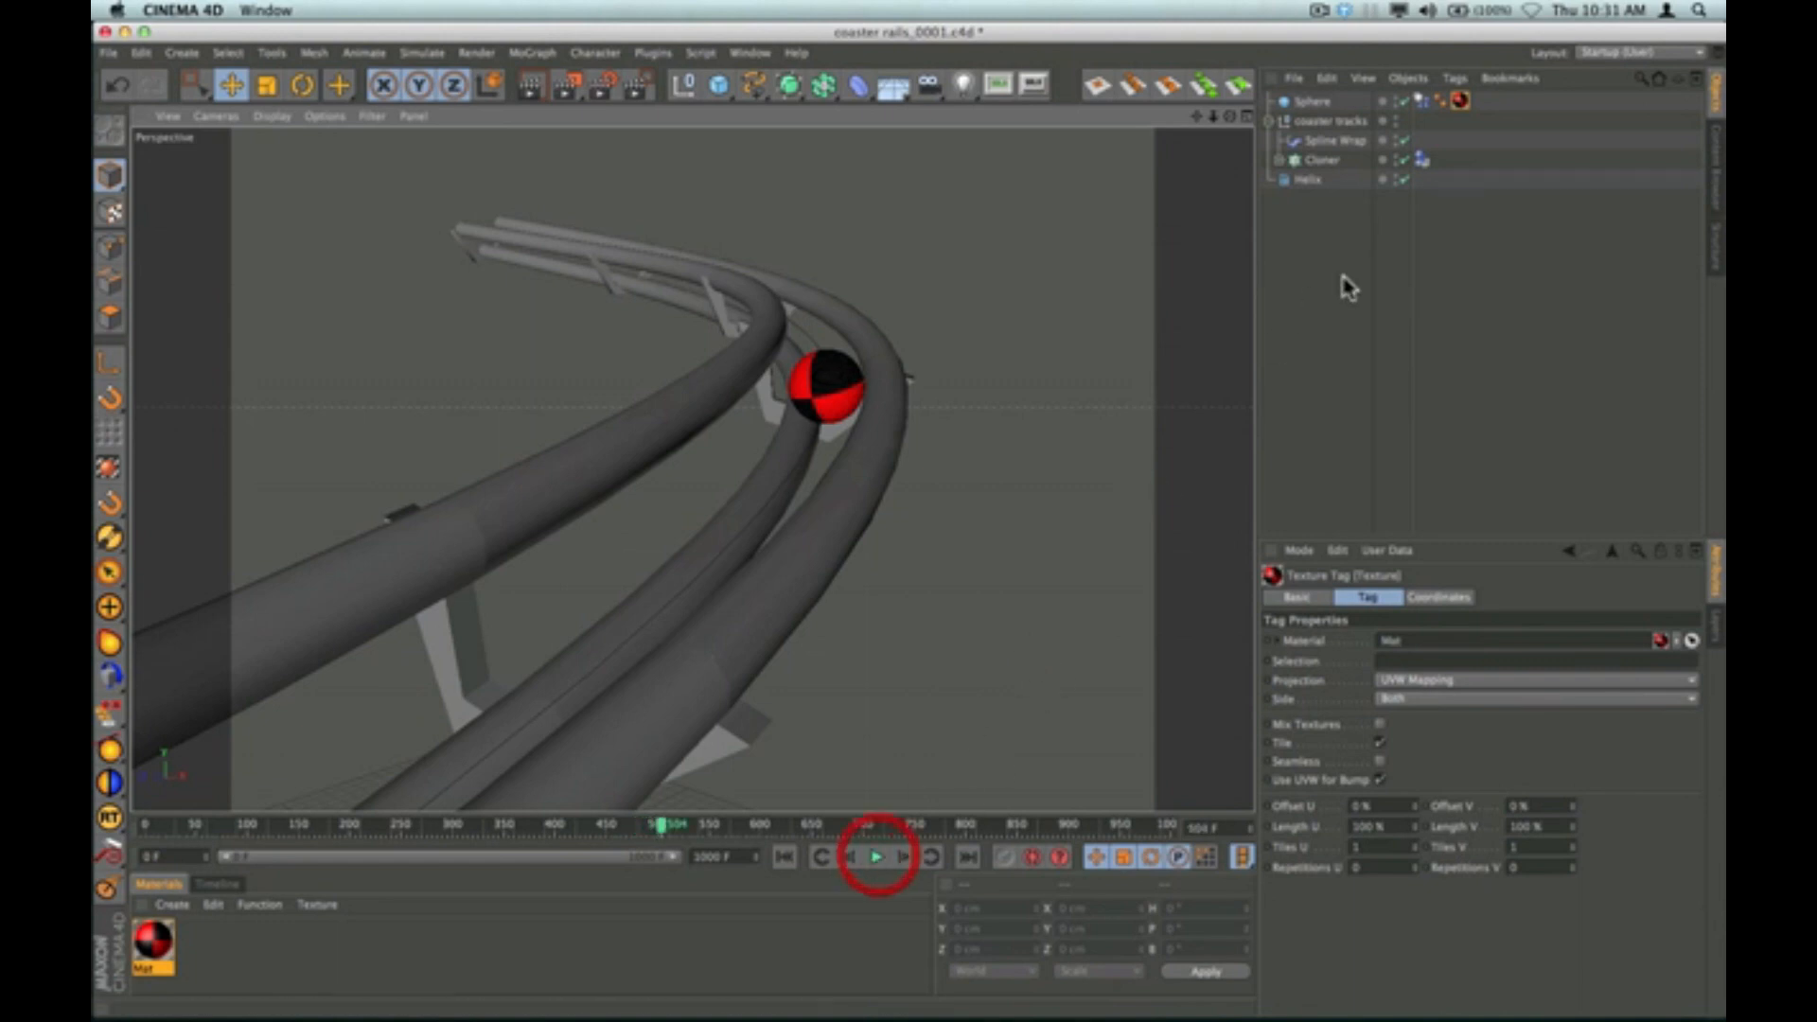
left_click(1322, 414)
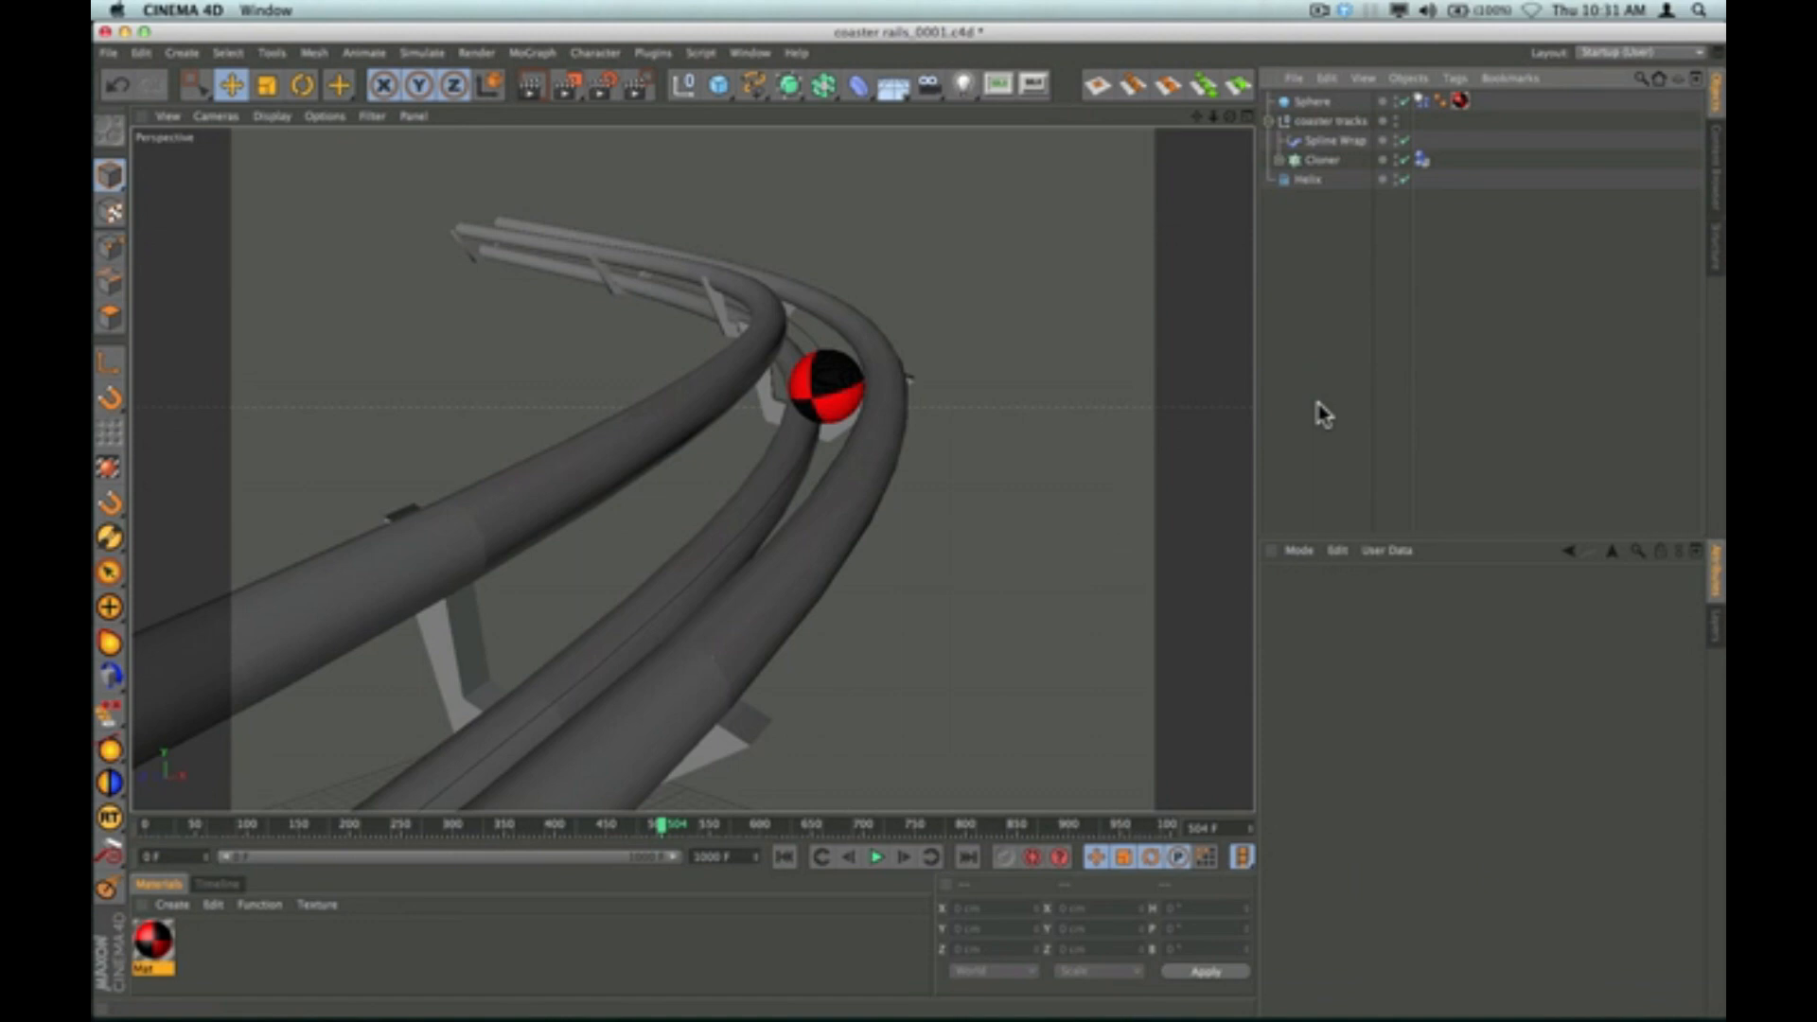
key("super+d")
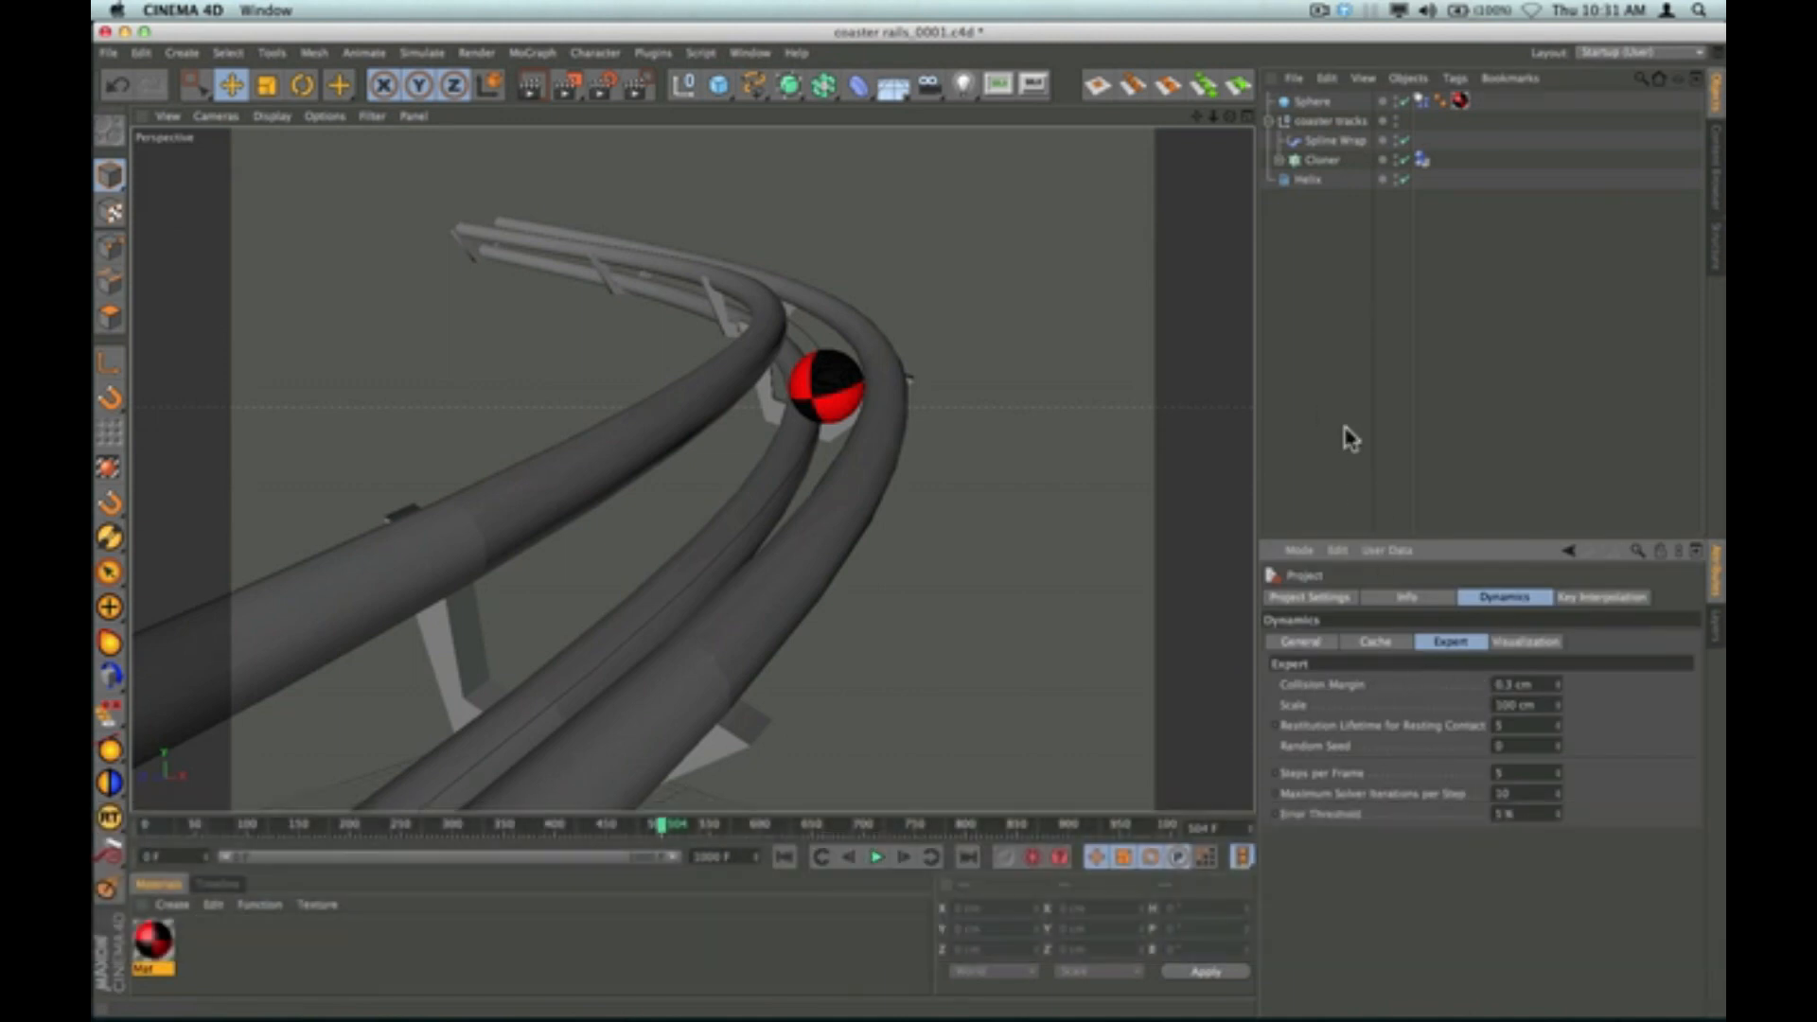
key("super")
key("super+d")
type("1")
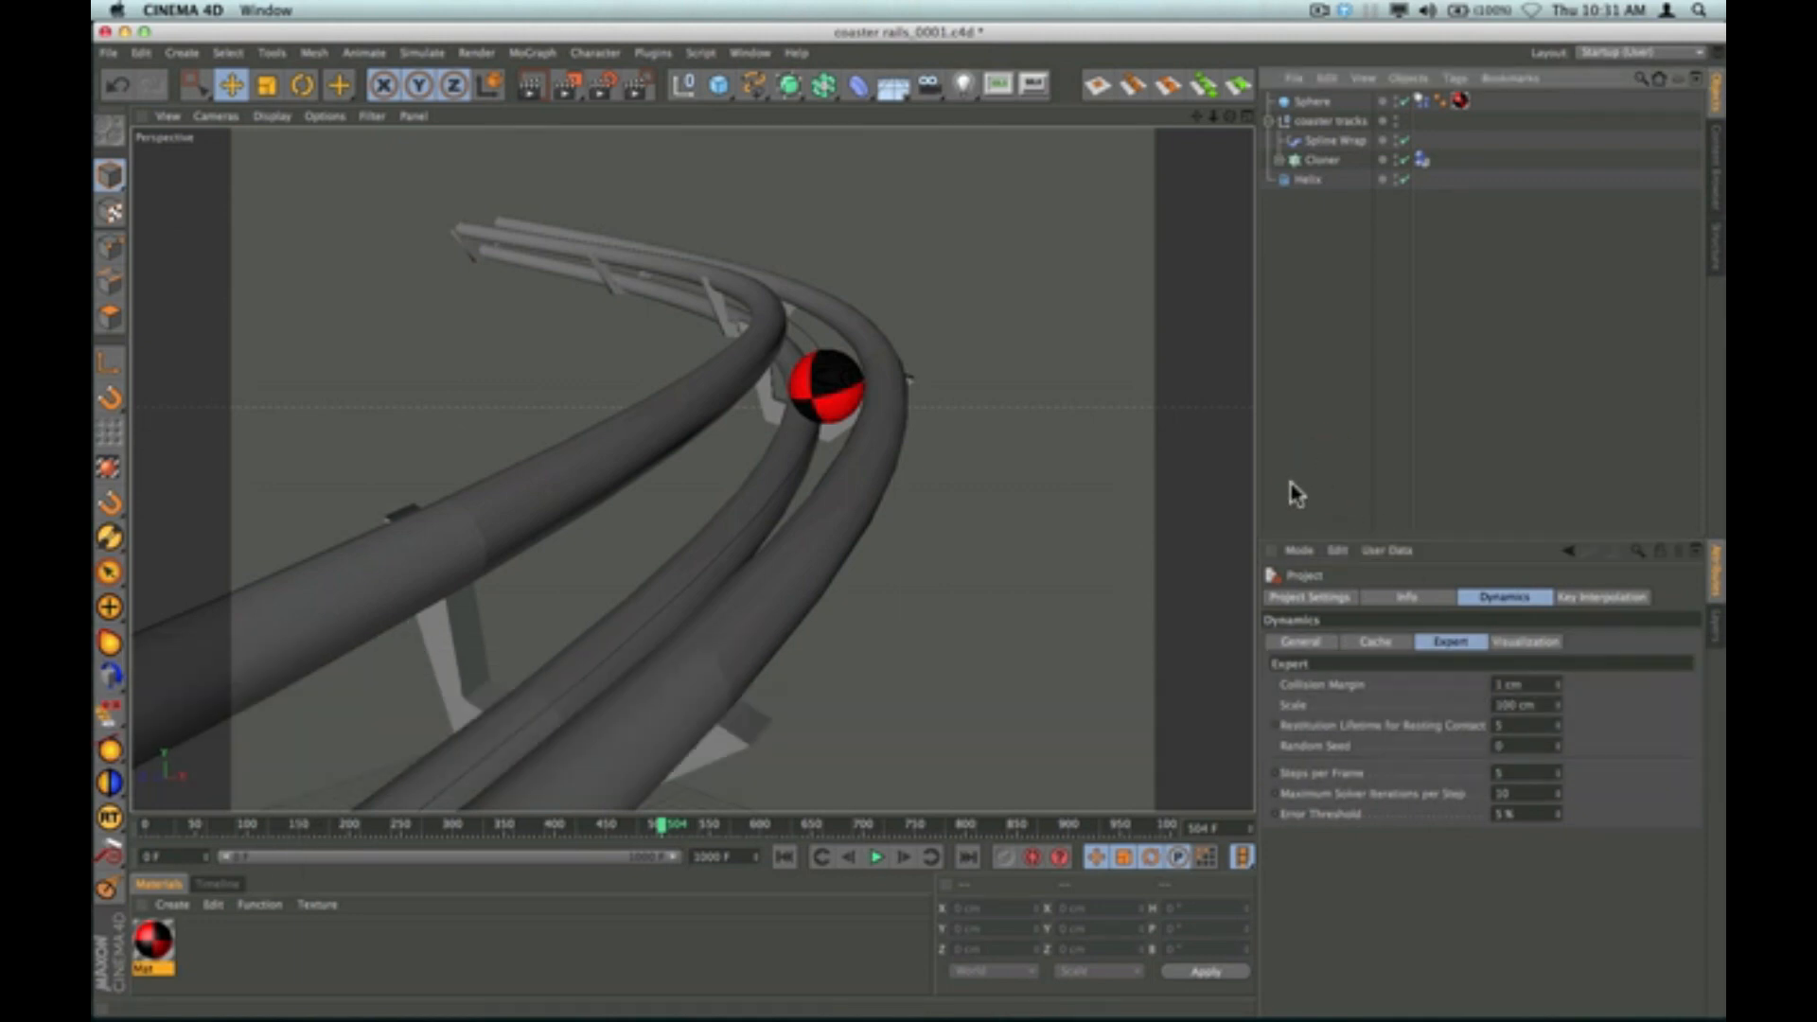
Replay the simulation from frame 0 and watch the checkered ball descend the upper helix from farther back.
left_click(786, 857)
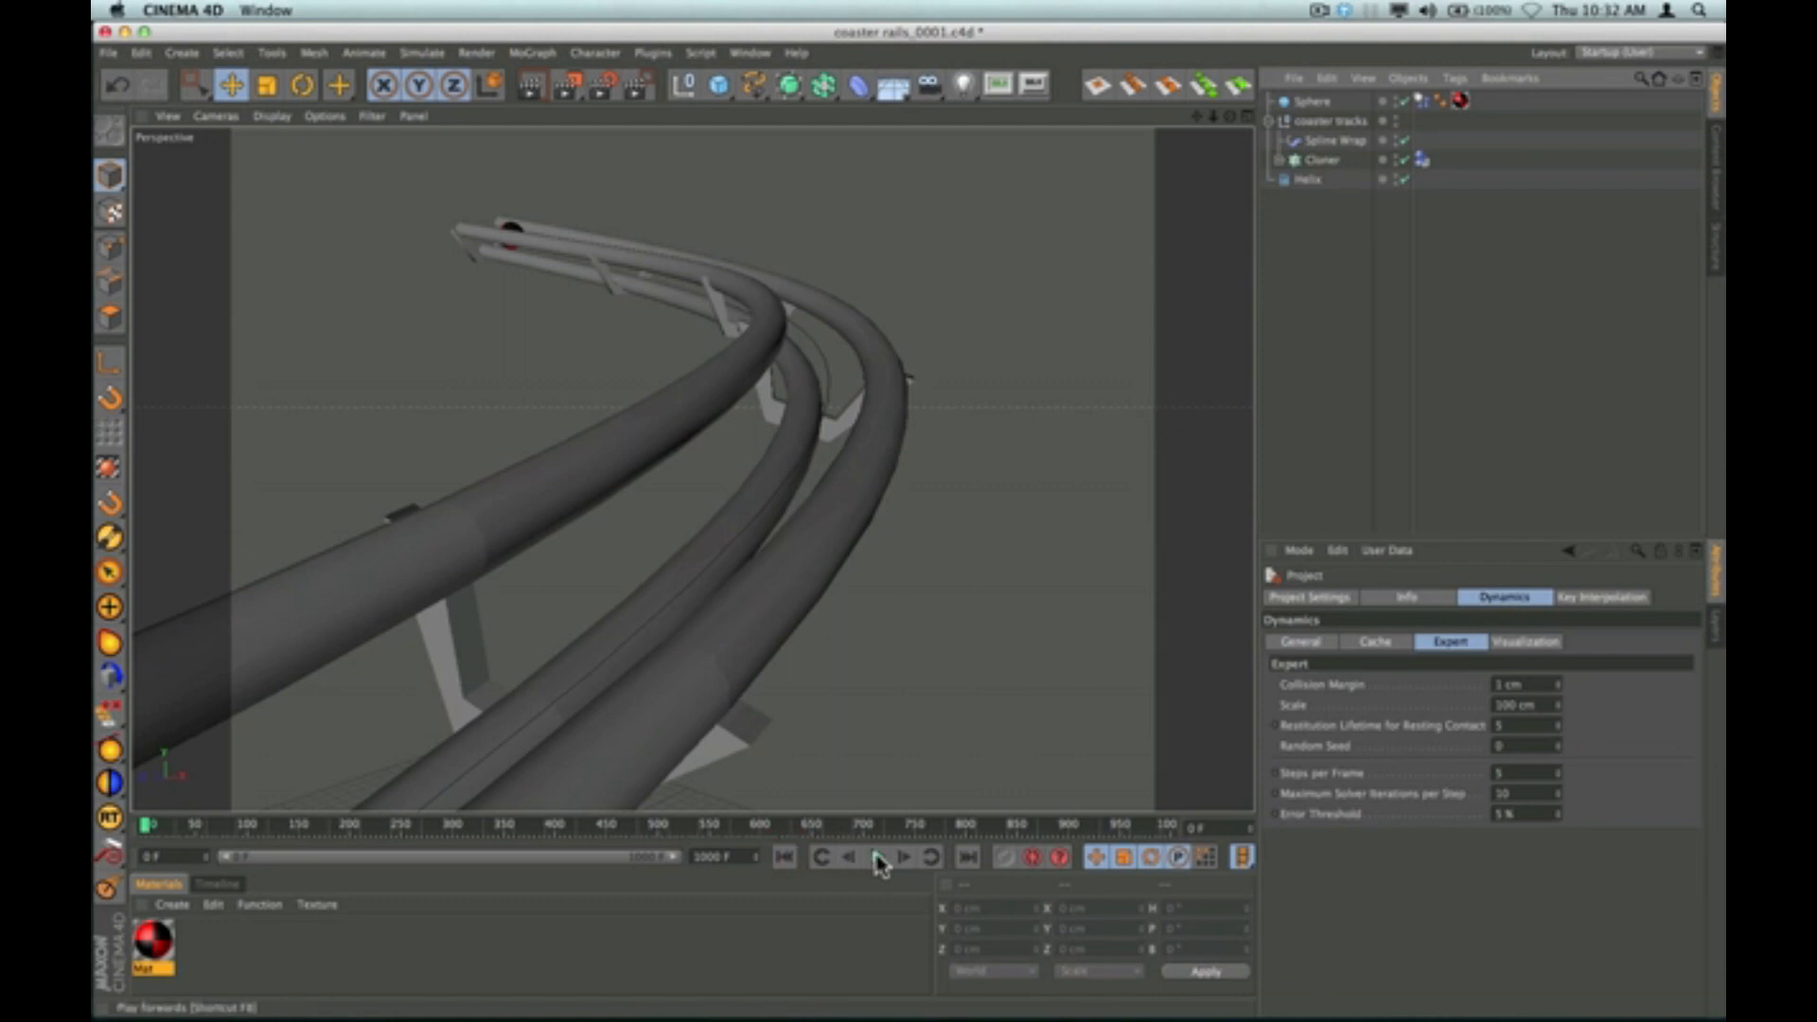
left_click(877, 857)
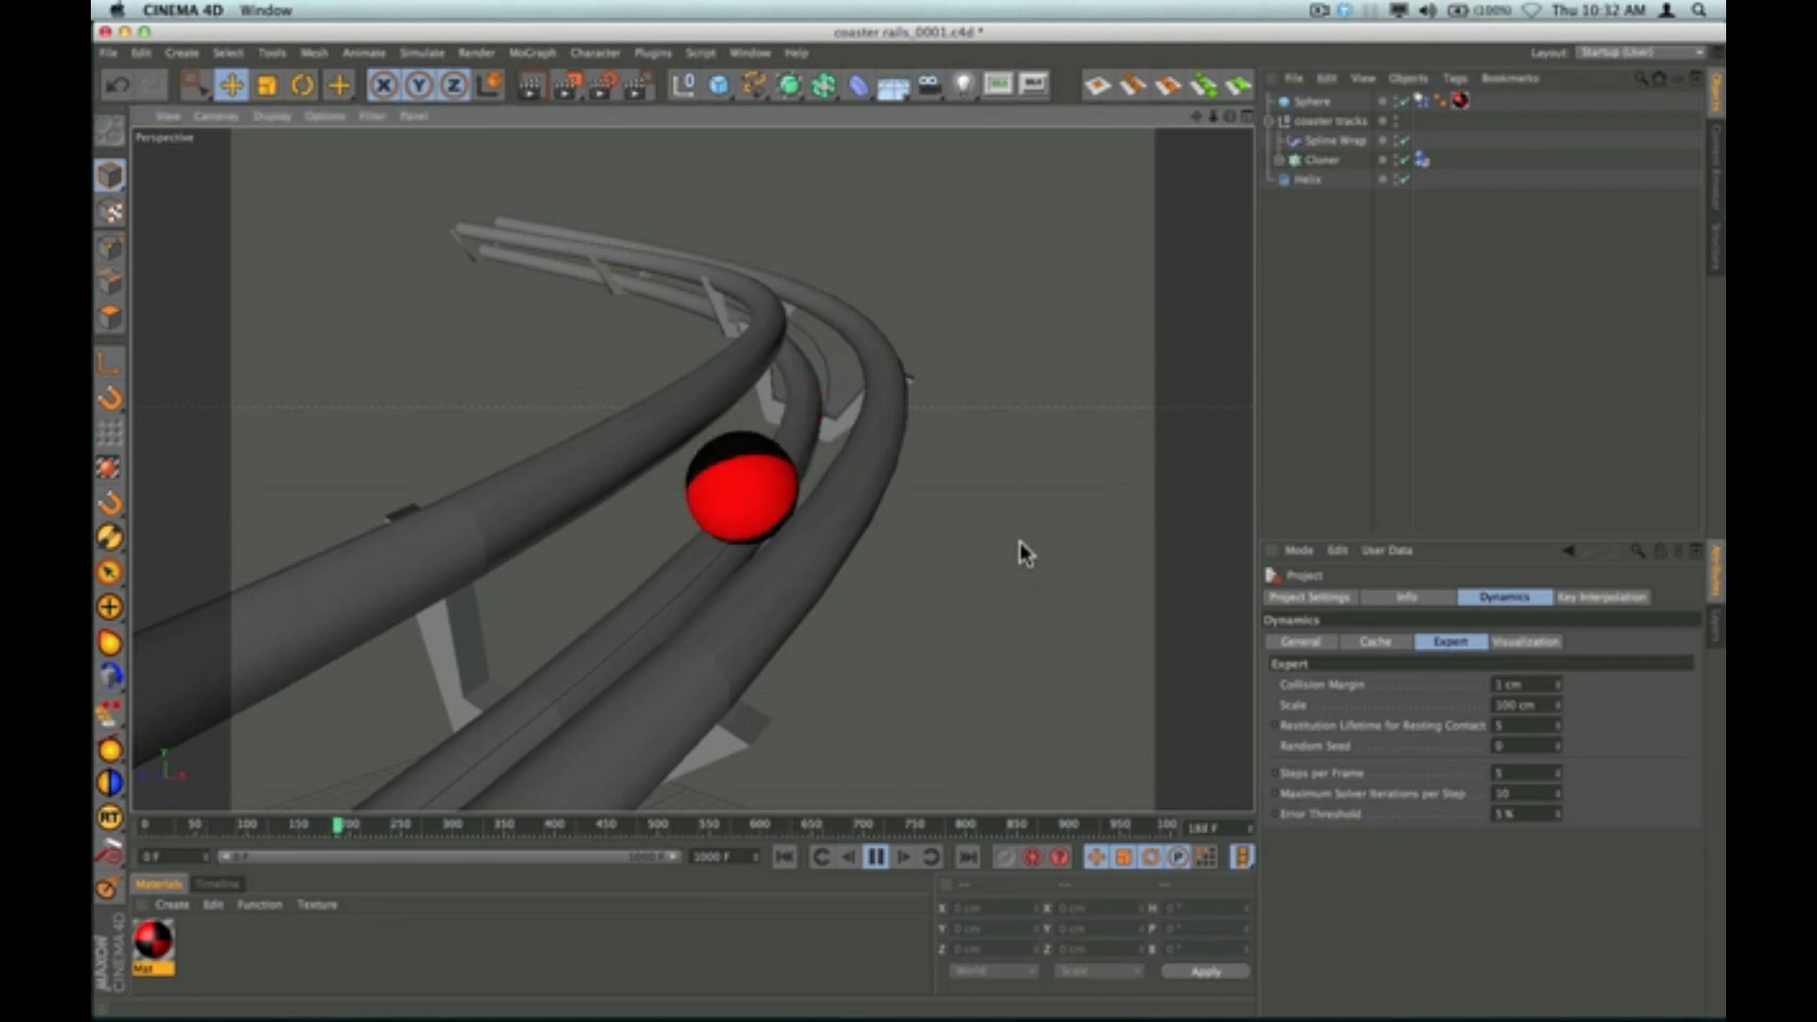
scroll(1014, 547, "down", 3)
scroll(1001, 546, "down", 3)
scroll(1003, 549, "down", 2)
scroll(1006, 552, "down", 2)
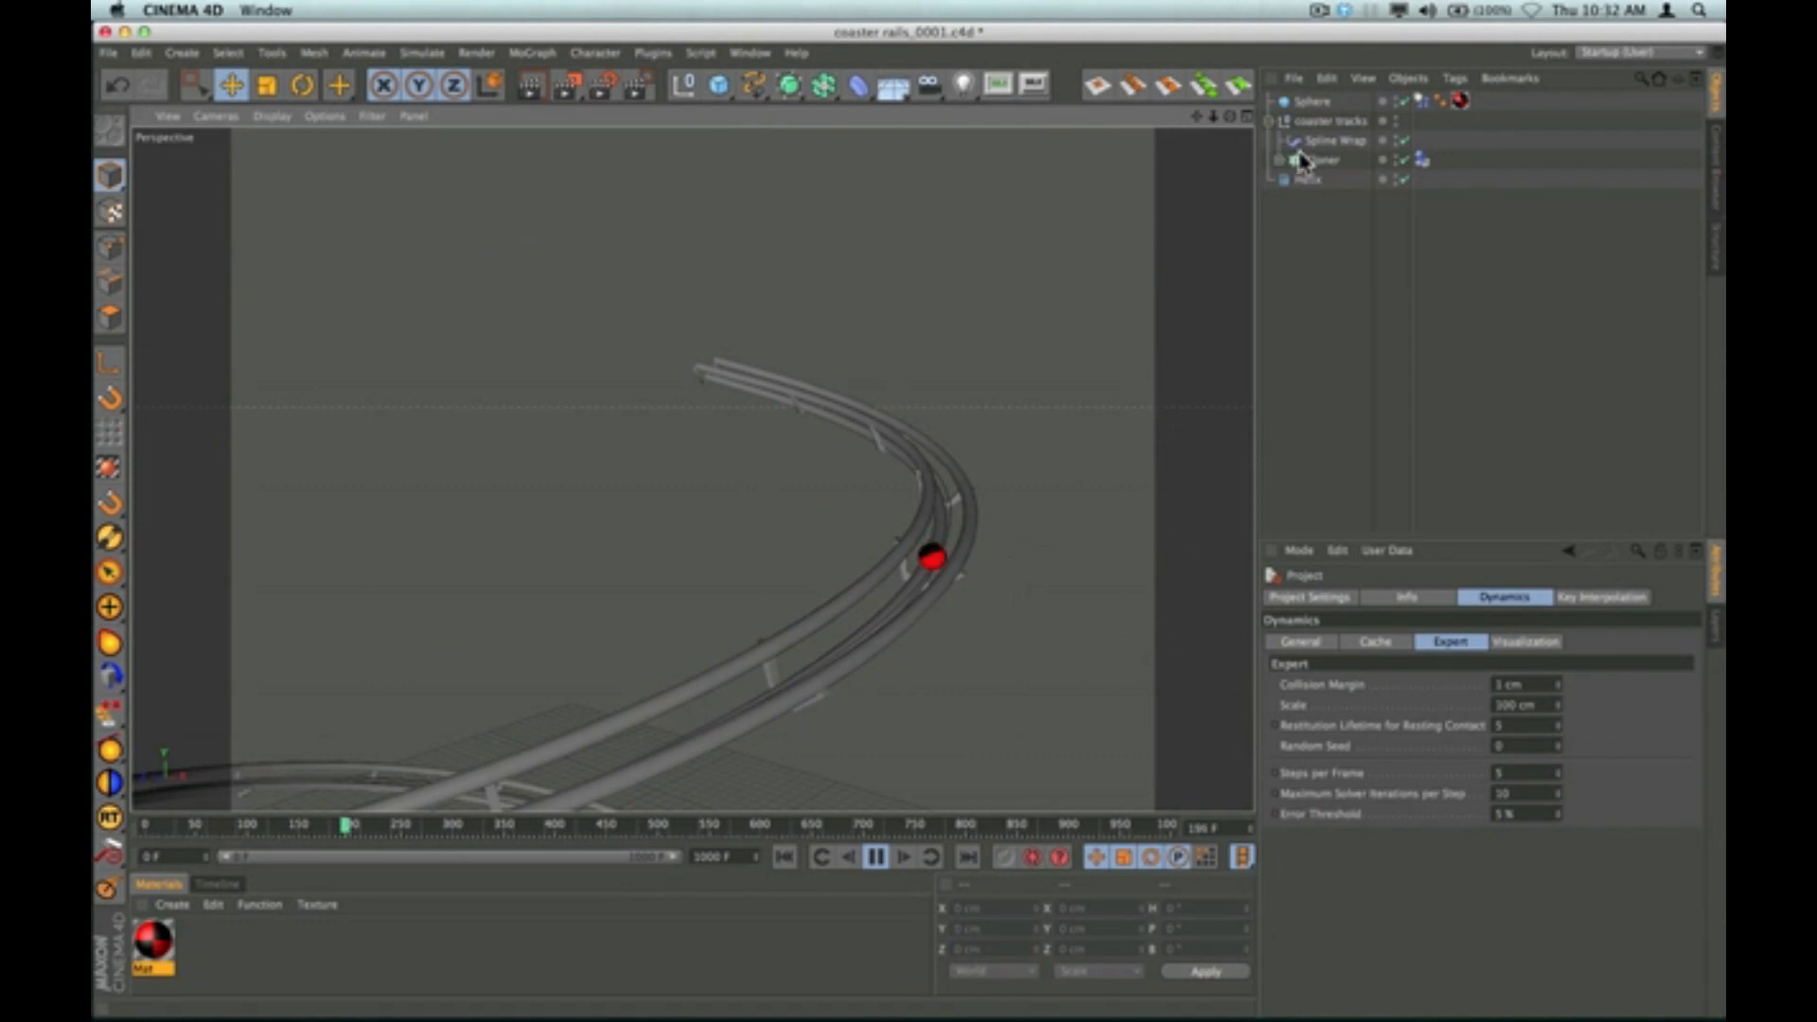
left_click_drag(1231, 118, 1220, 190)
scroll(1012, 597, "down", 2)
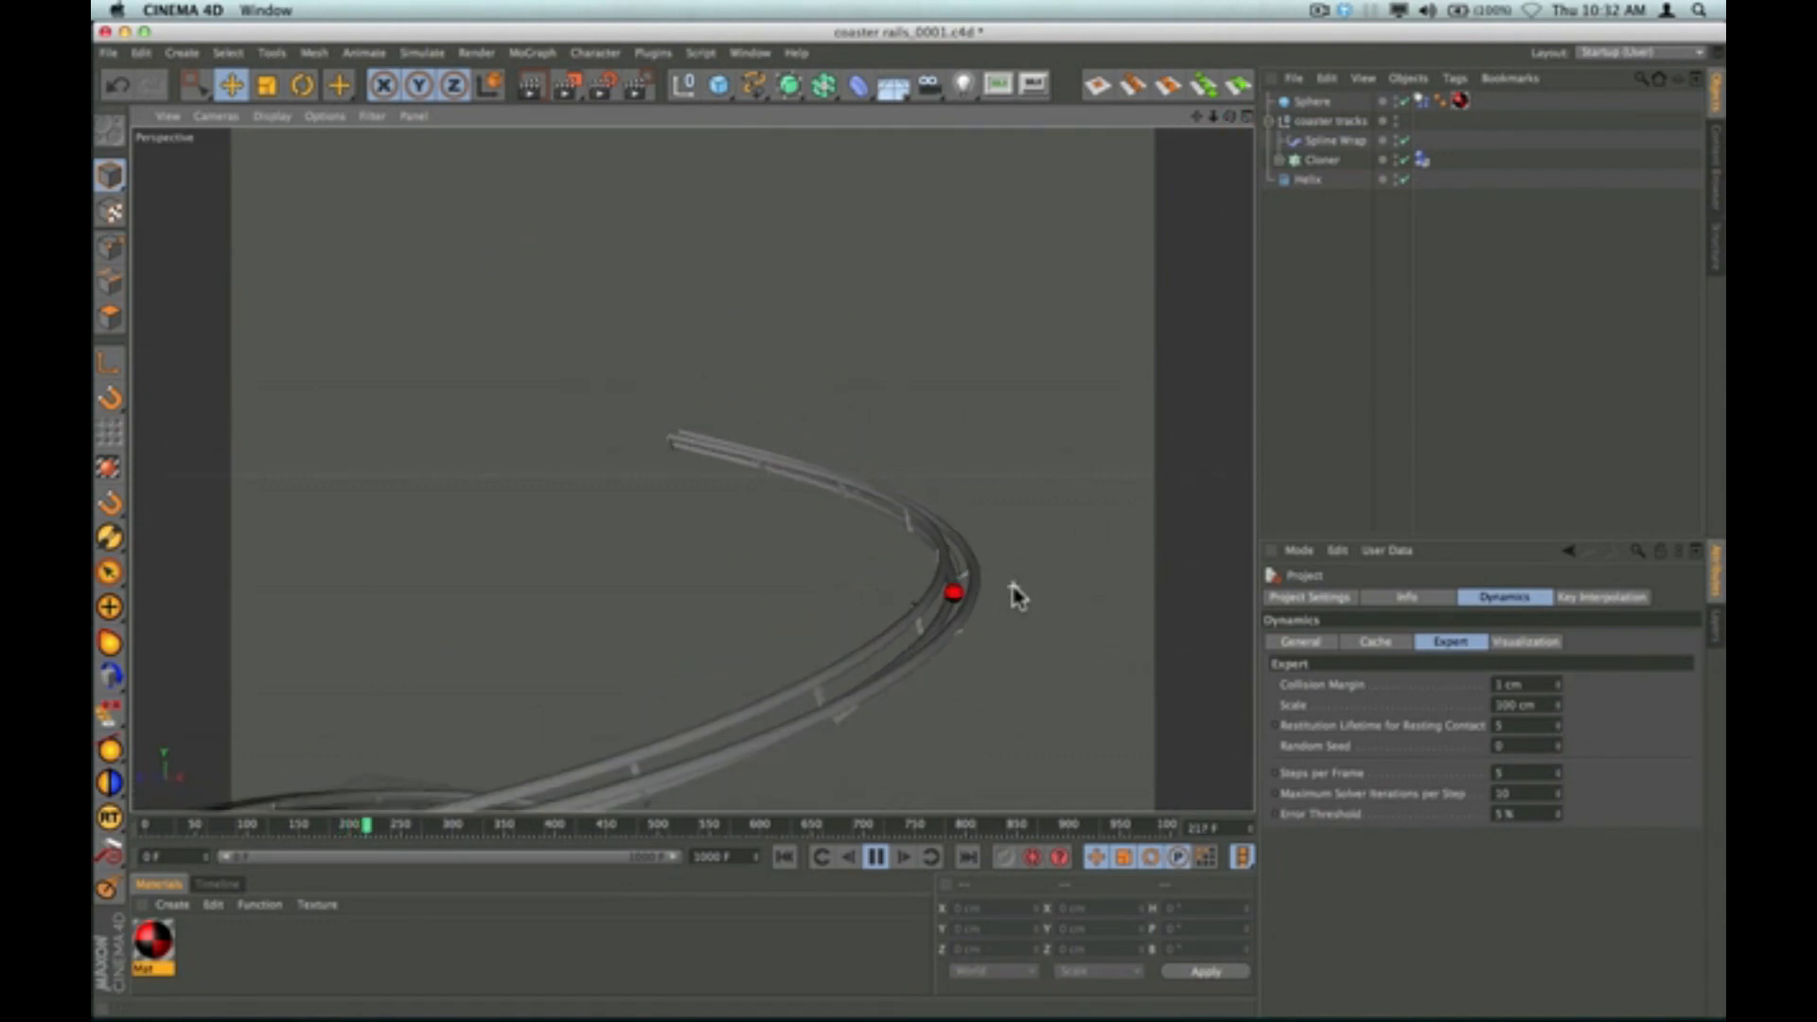
scroll(1014, 599, "down", 2)
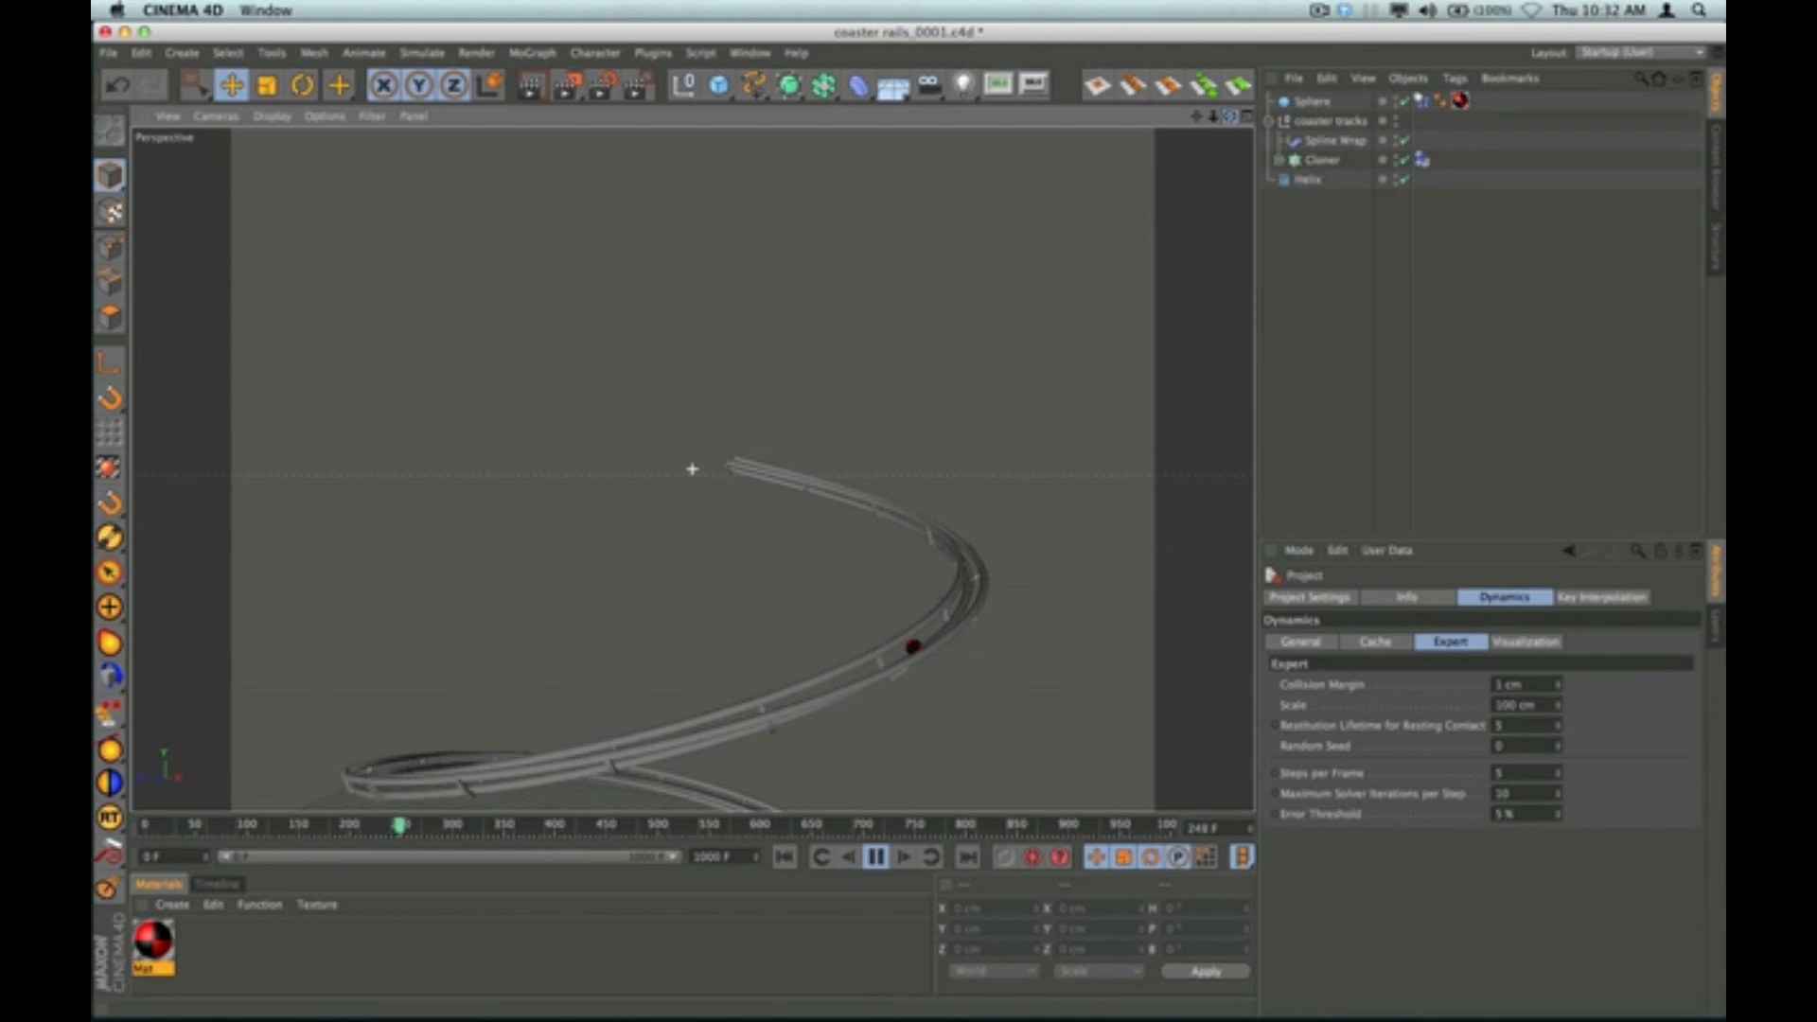
Follow the sphere down the remaining helix turns from the side, and stop playback at about frame 630.
left_click(1312, 101)
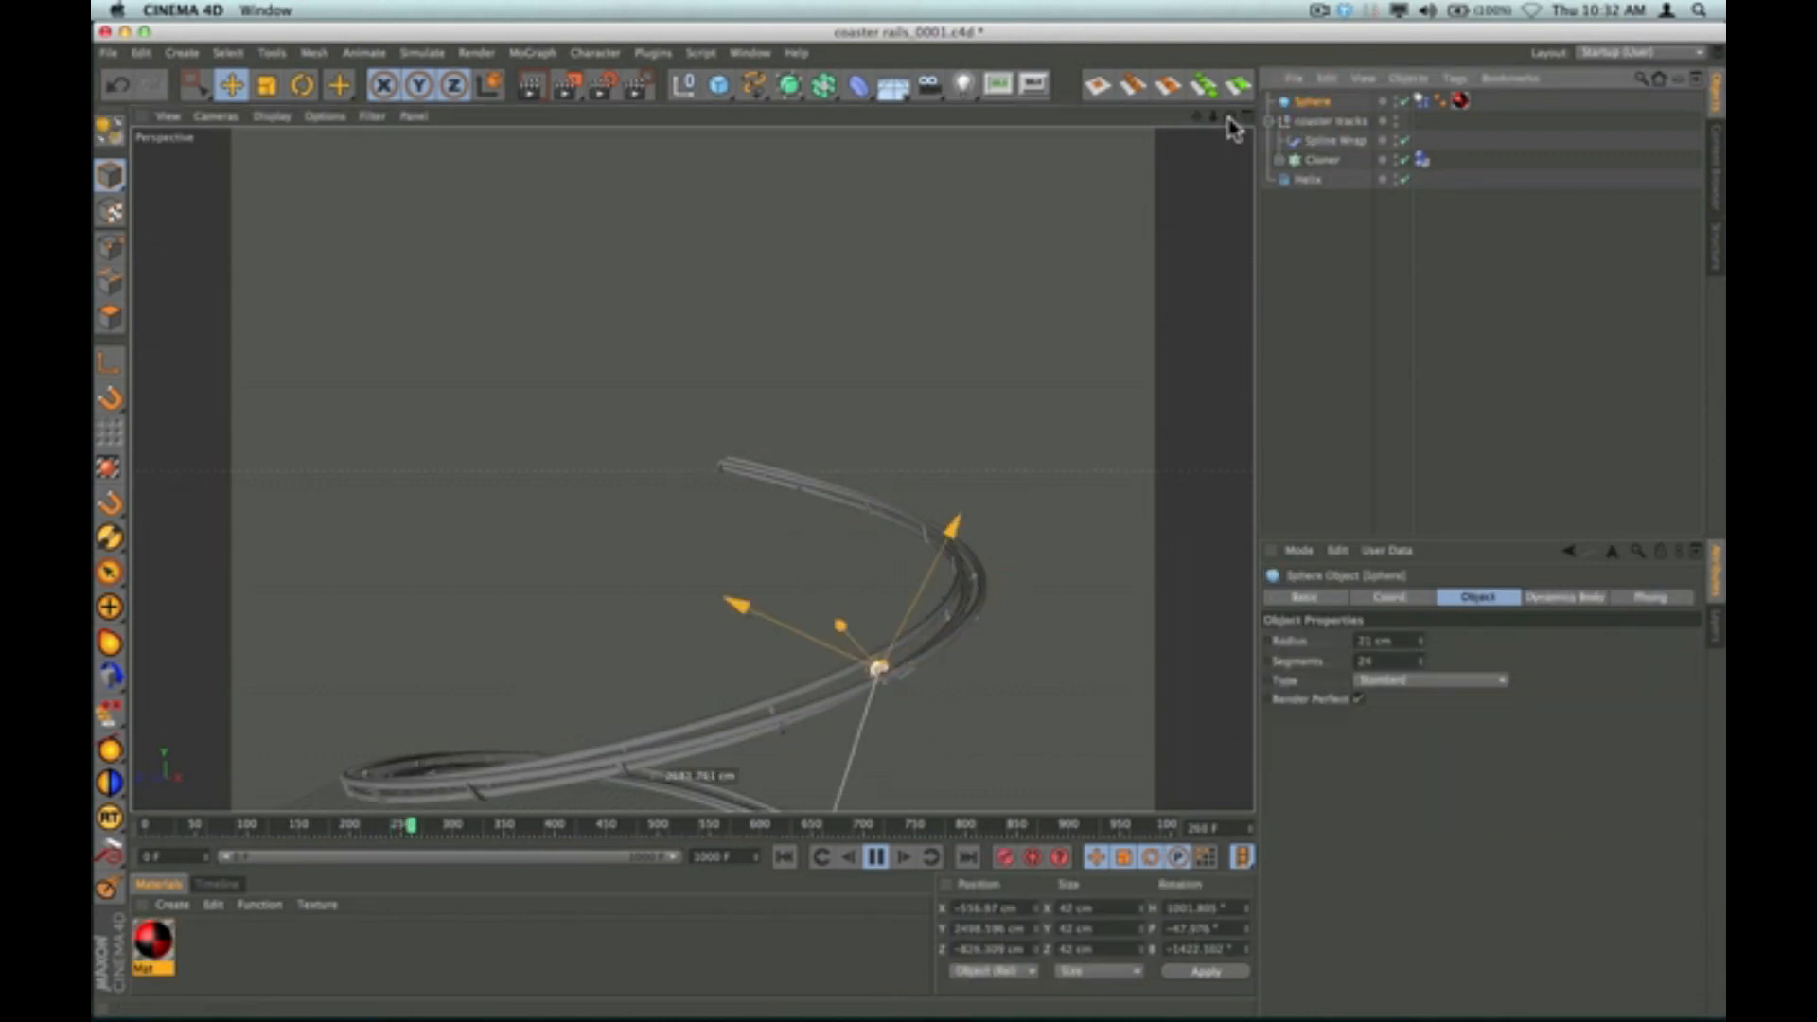
mouse_move(1229, 117)
left_mouse_down("super")
mouse_move(1162, 94)
mouse_move(1033, 95)
mouse_move(1229, 134)
left_mouse_up("super")
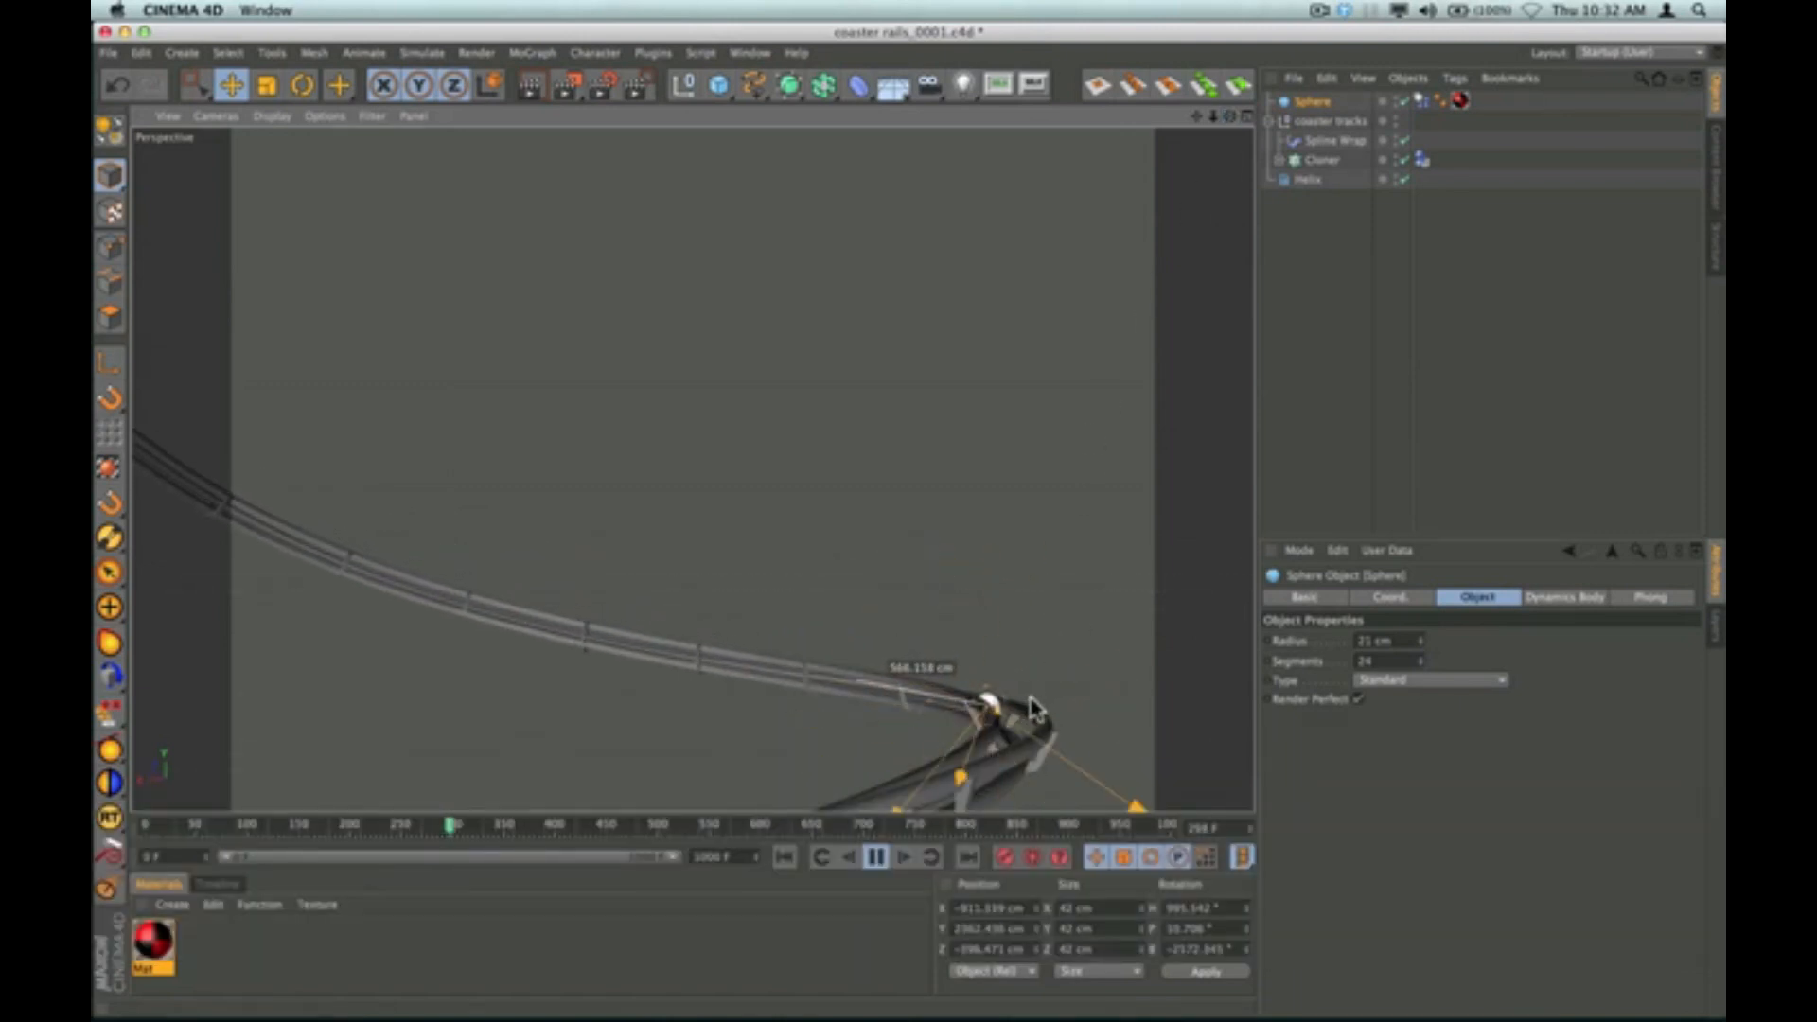
left_click_drag(1012, 711, 1061, 404, "alt")
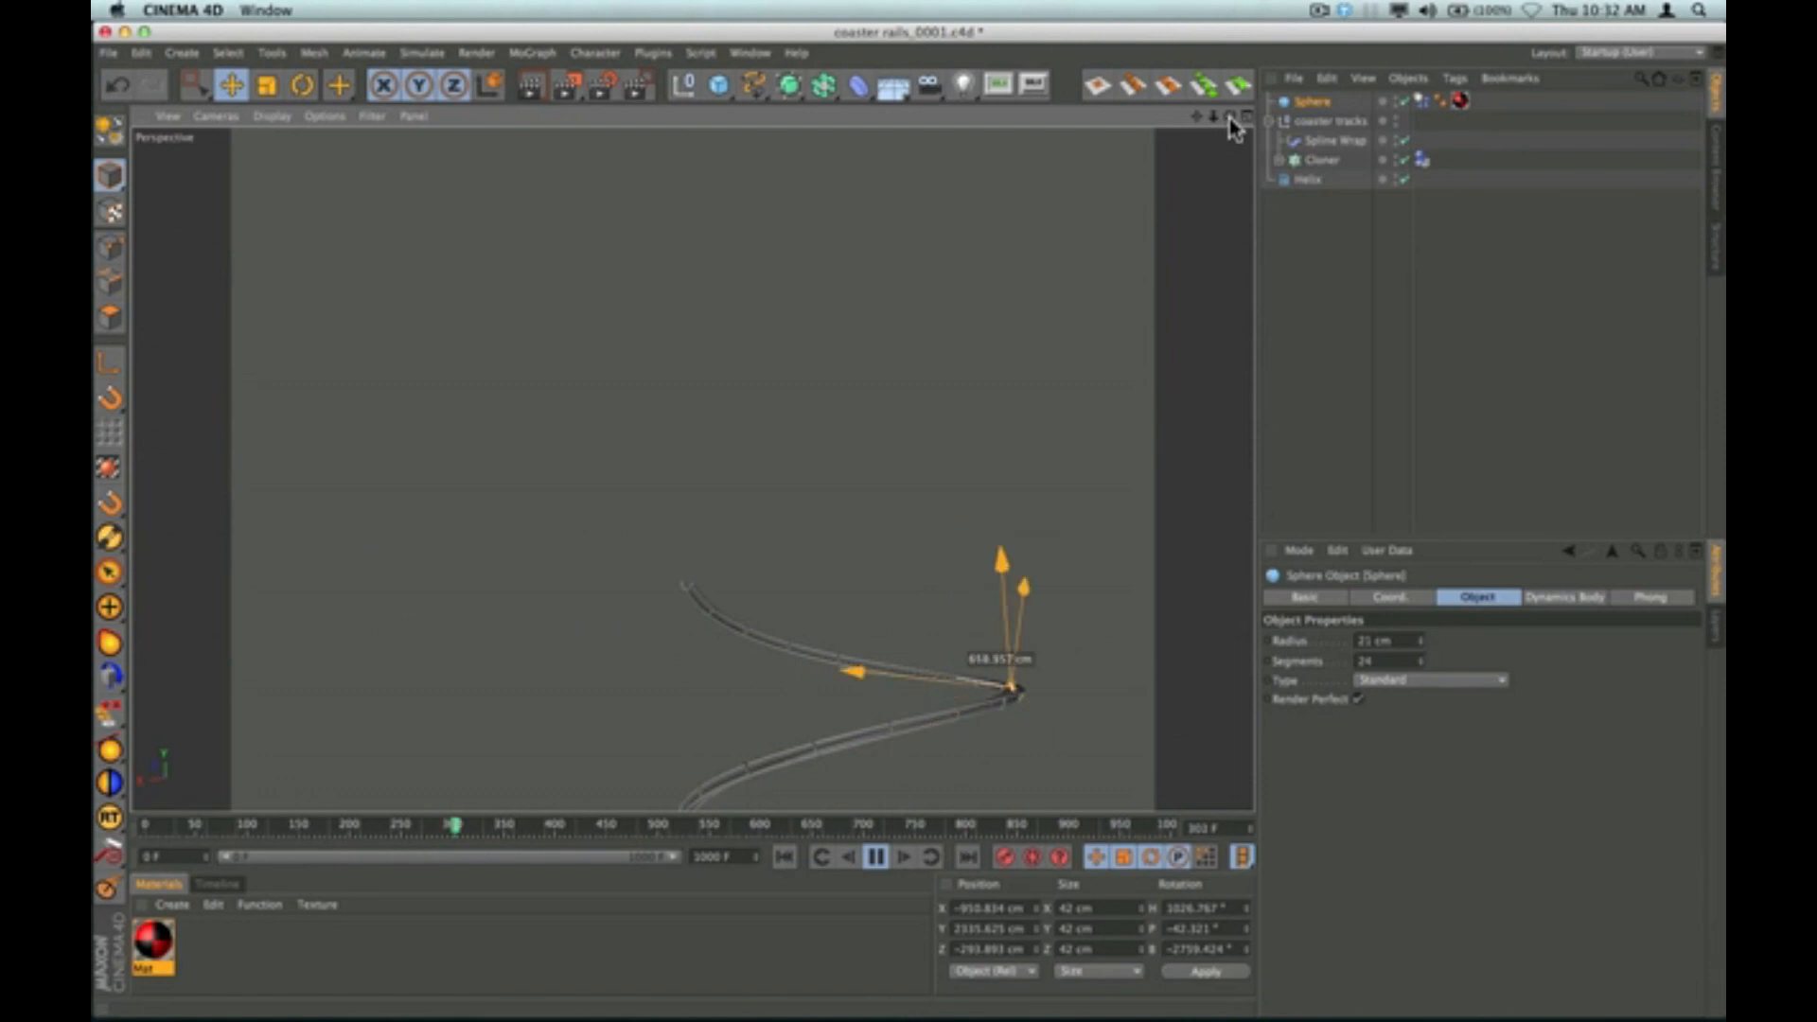
left_click_drag(1229, 118, 1160, 38, "super")
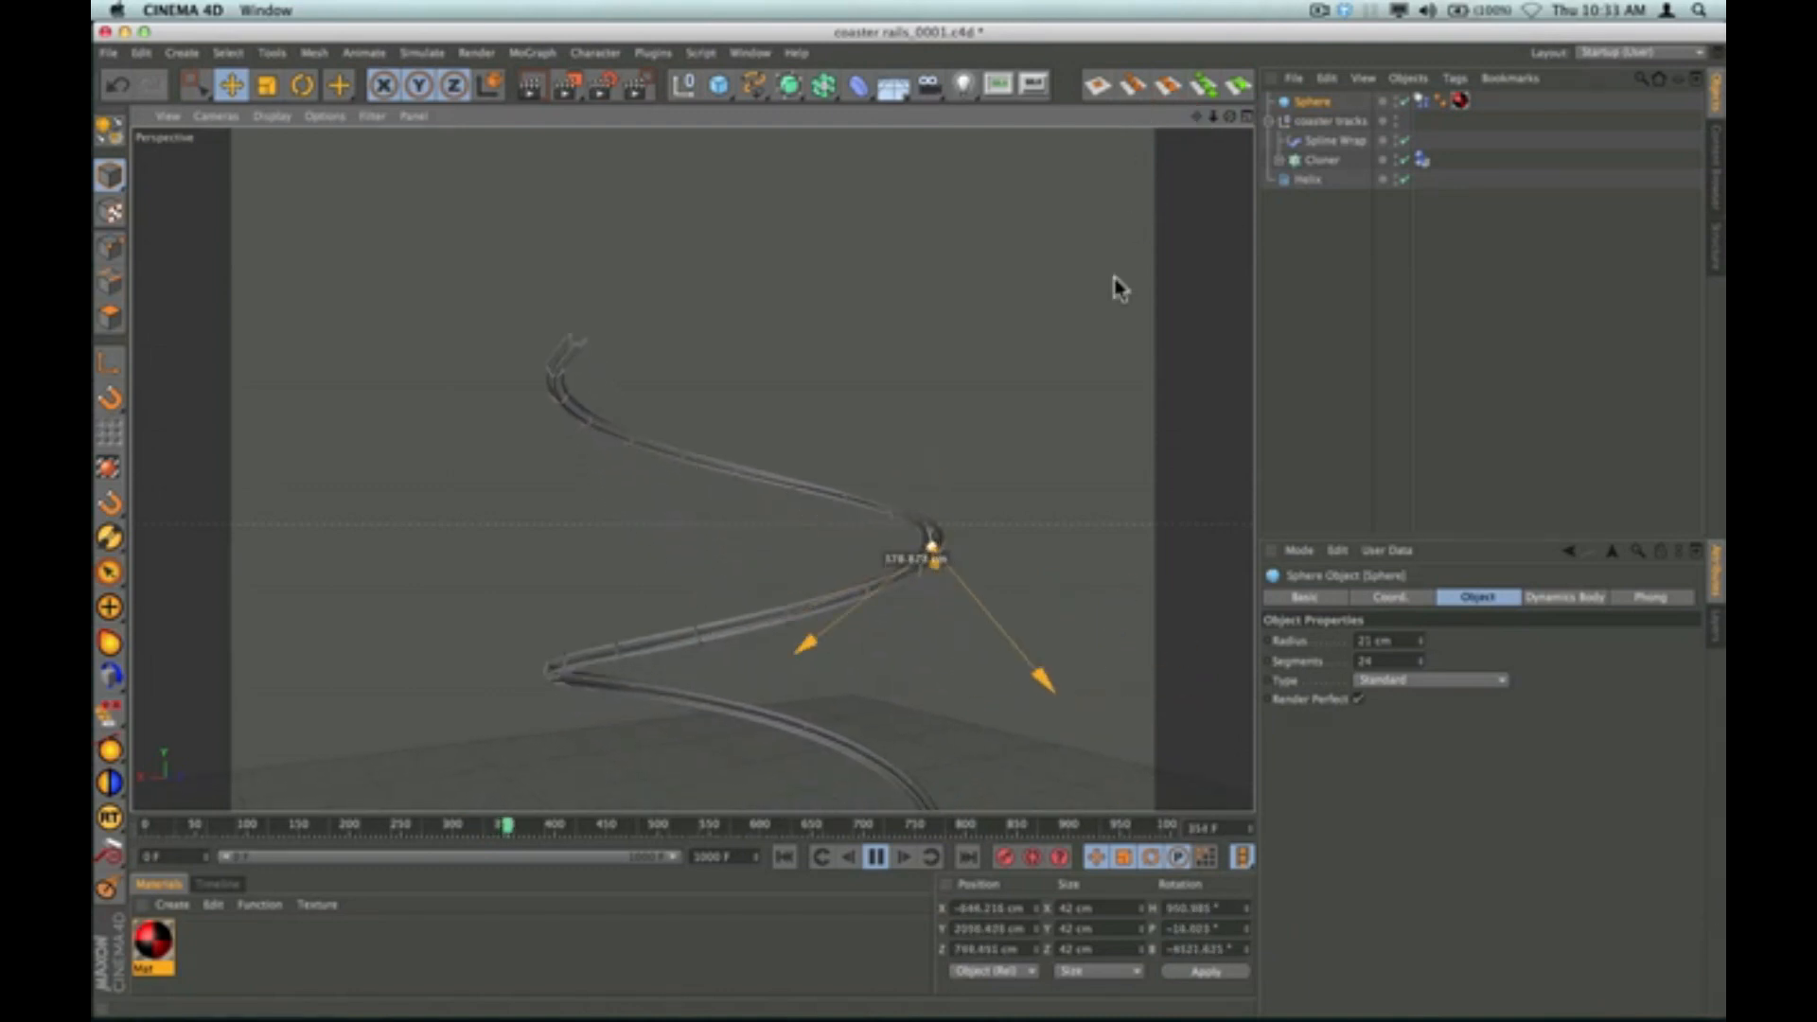
left_click(1285, 277)
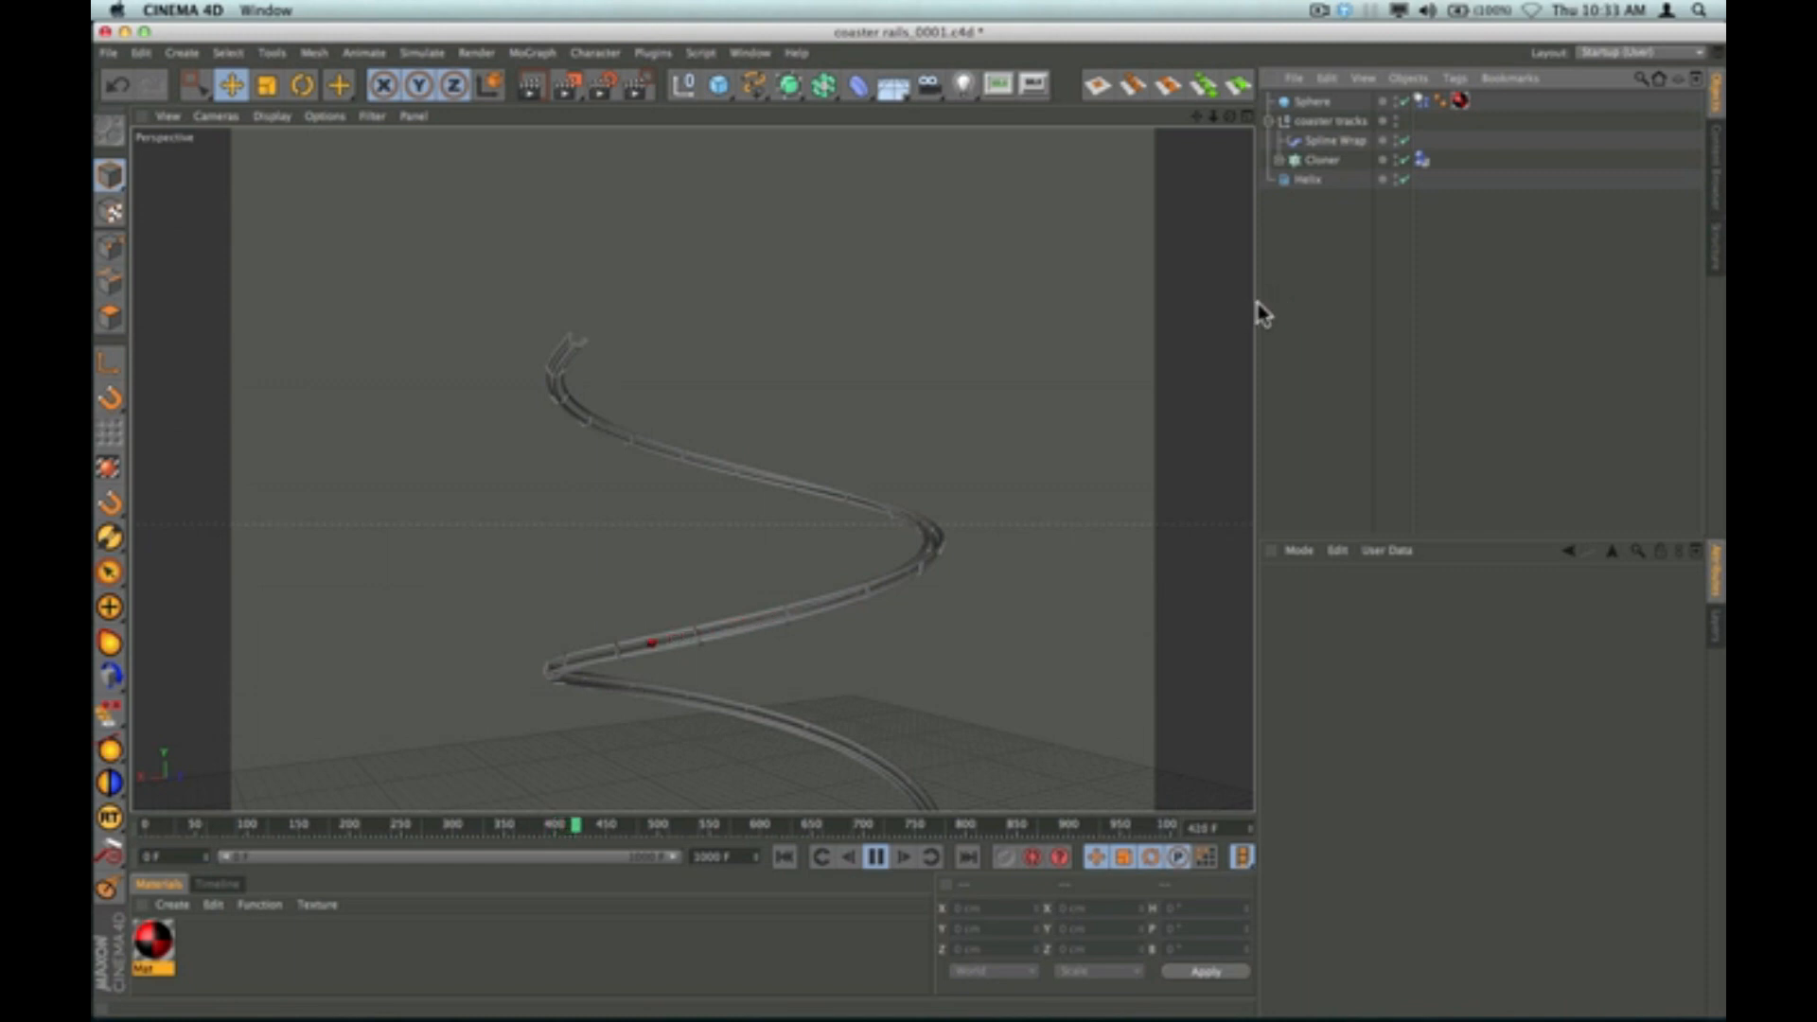
left_click_drag(1196, 118, 693, 470)
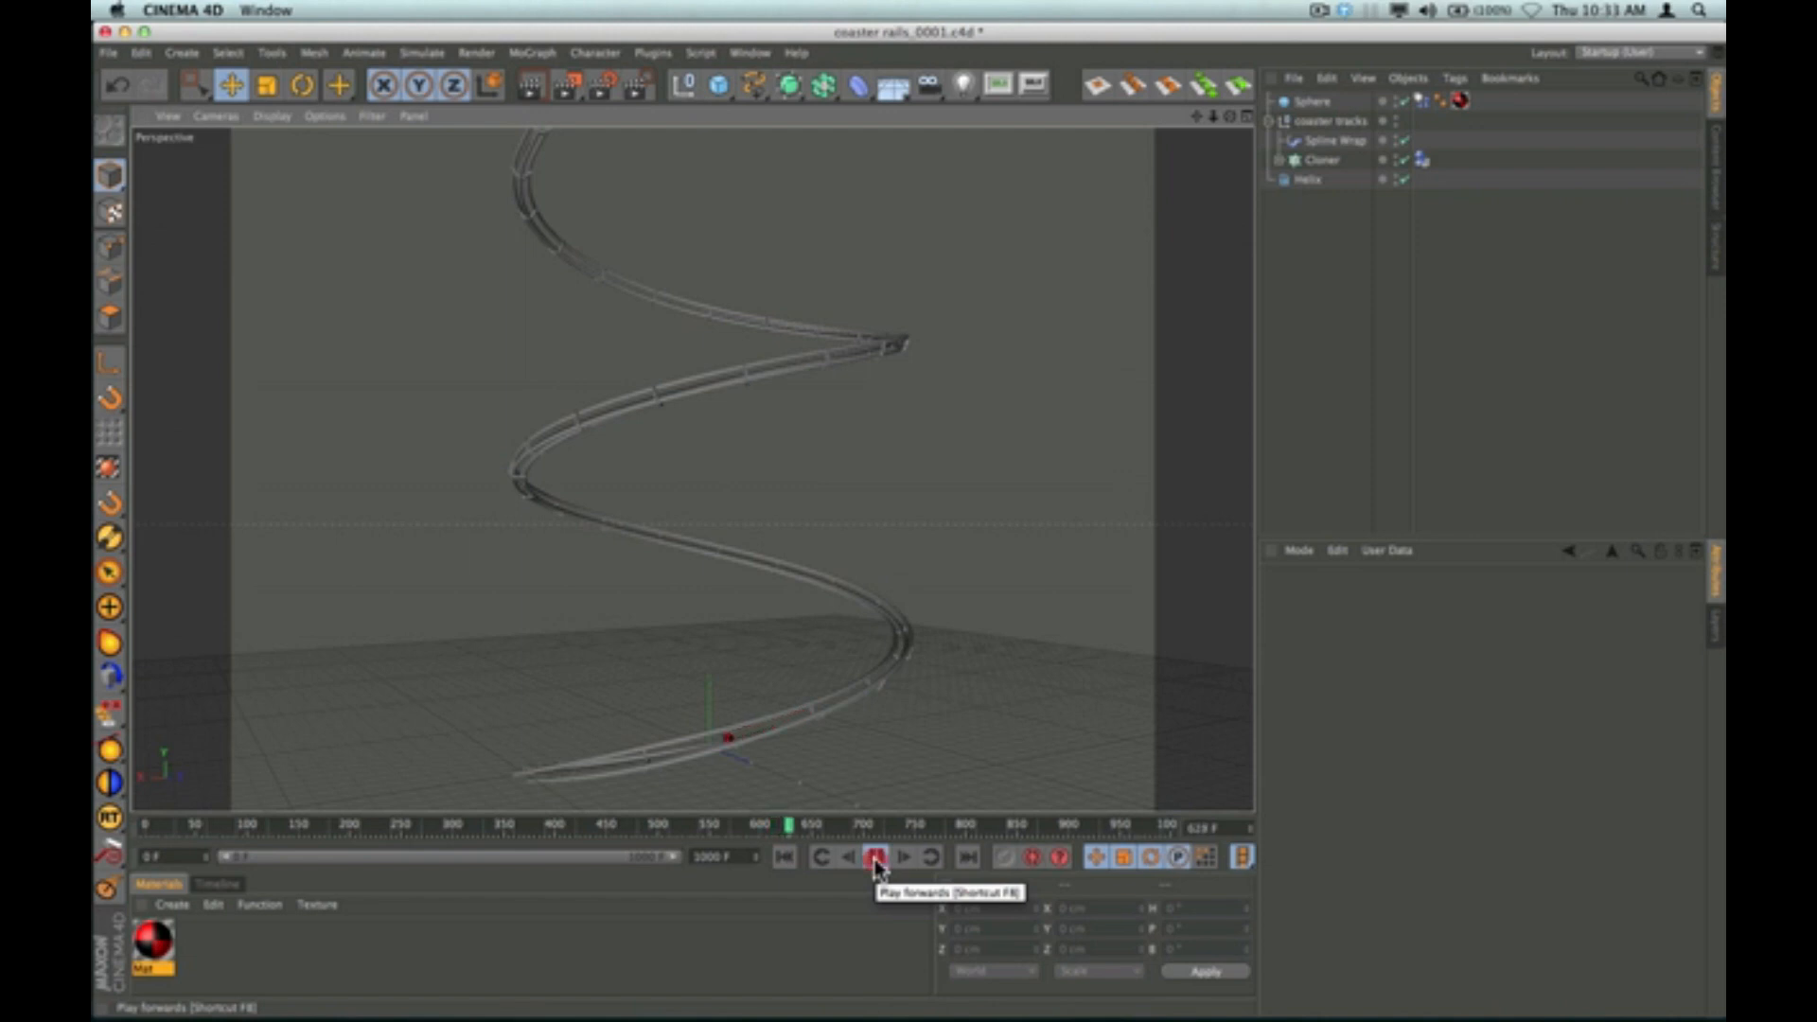
left_click(875, 858)
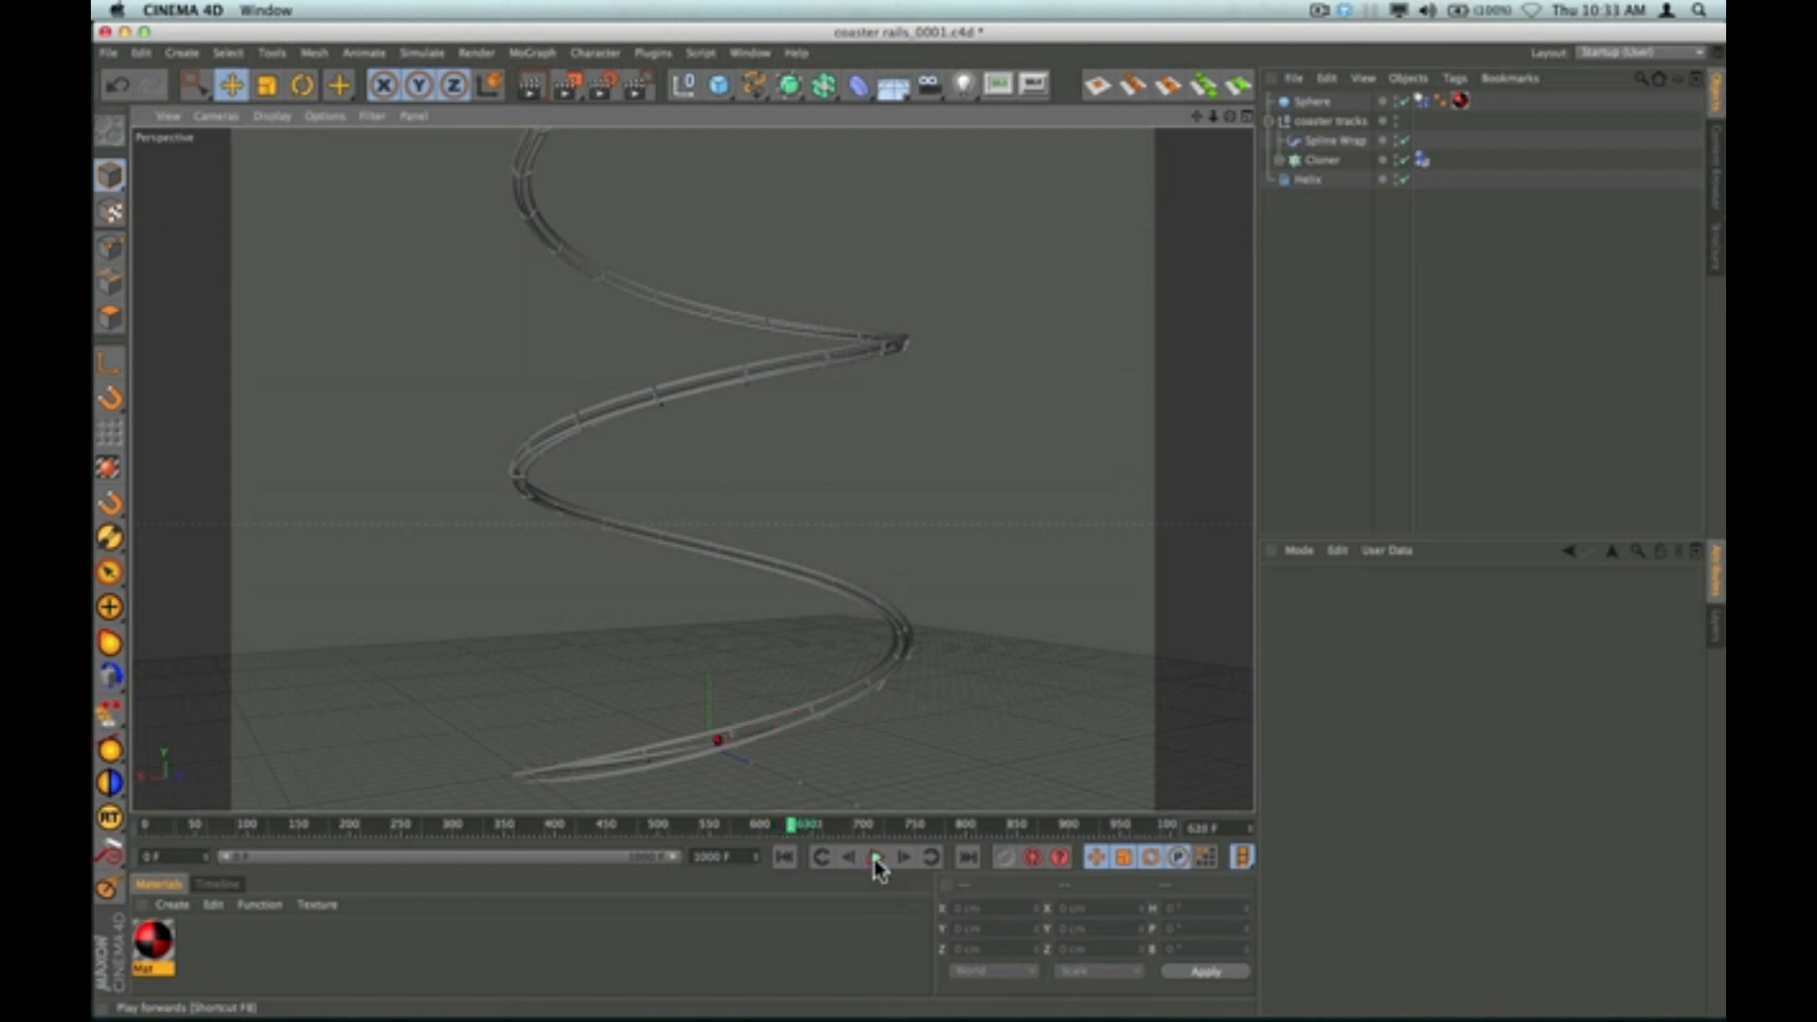
Try a 9% Offset and a 9% From value on the Spline Wrap, resetting each to 0%.
left_click(1317, 181)
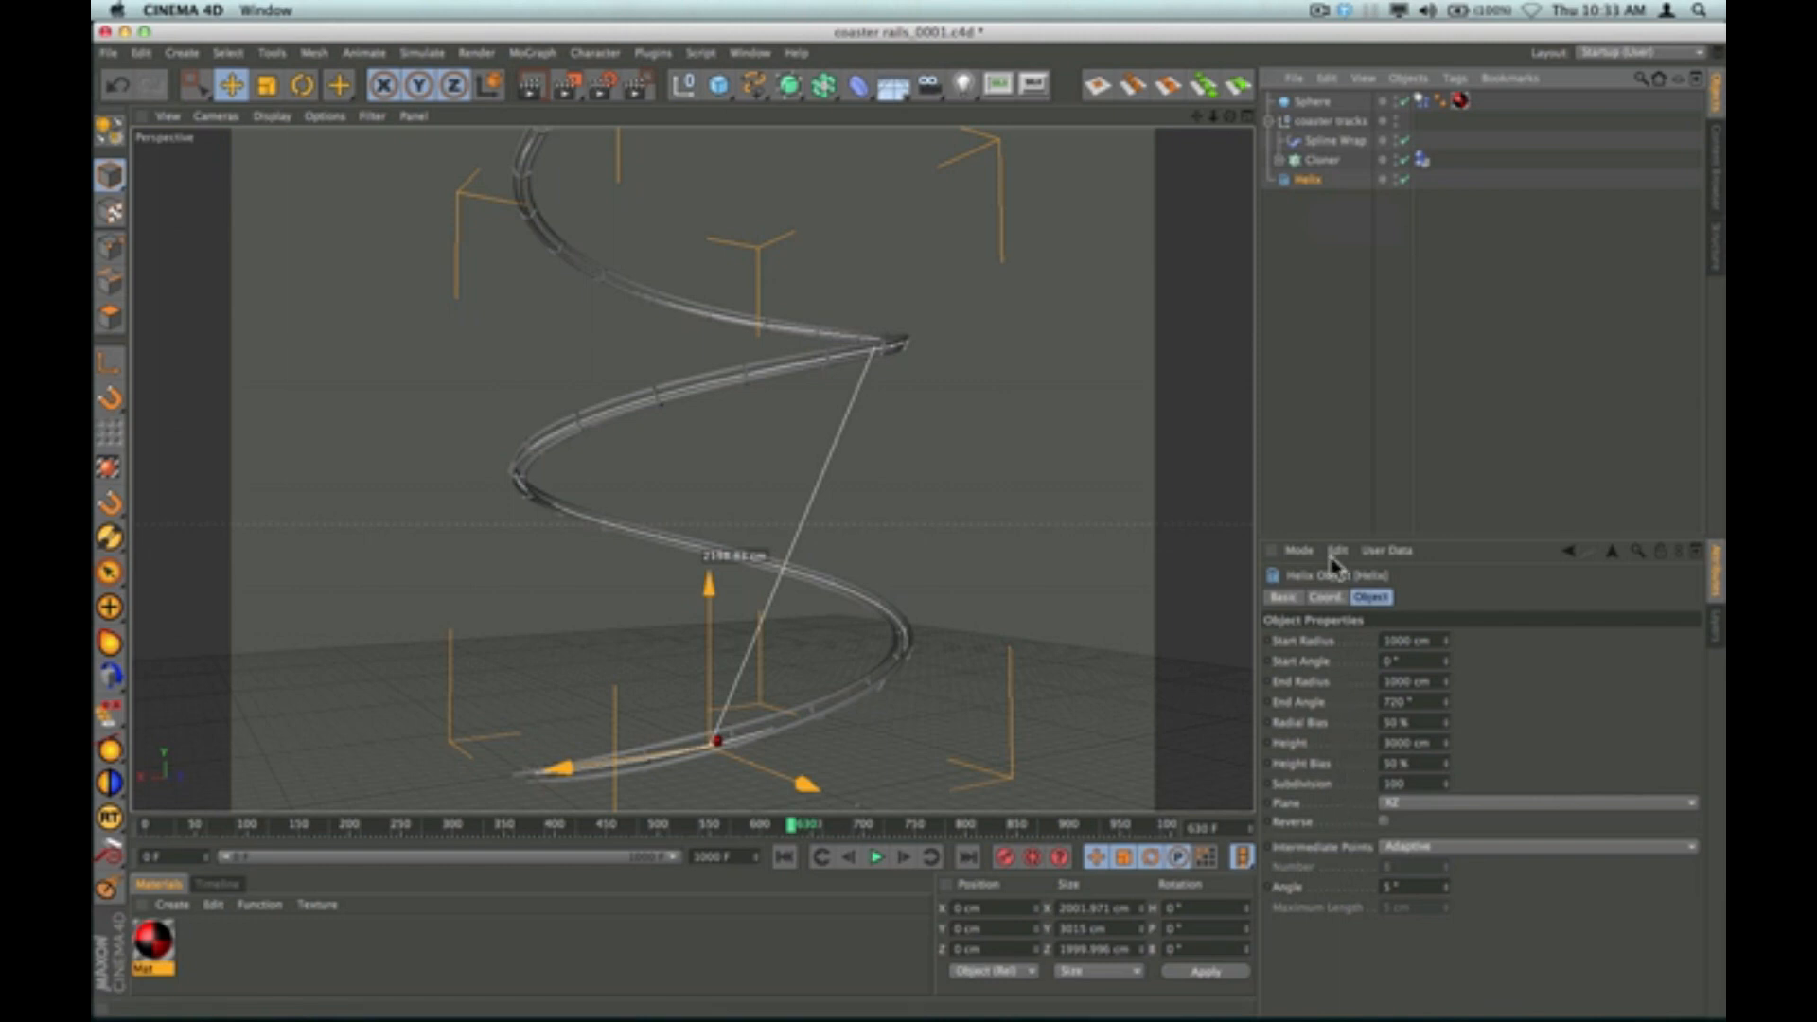
left_click(1334, 141)
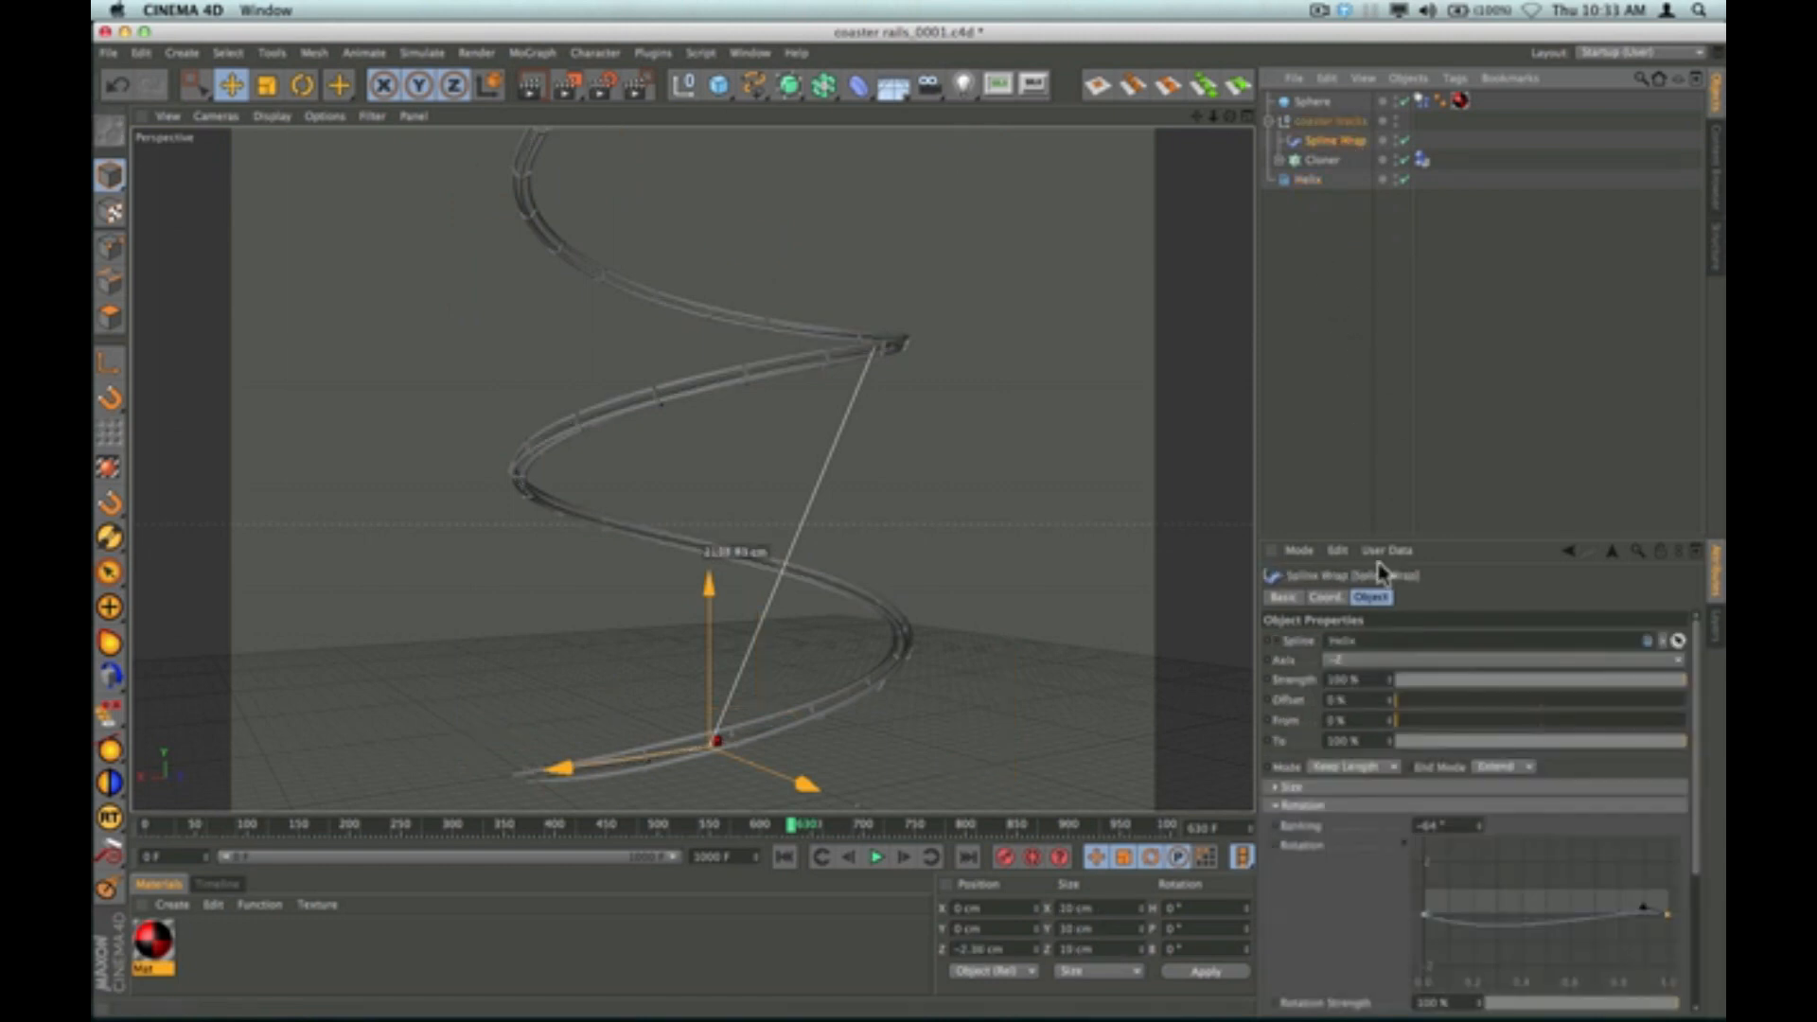
left_click(1396, 702)
left_click_drag(1397, 706, 1425, 712)
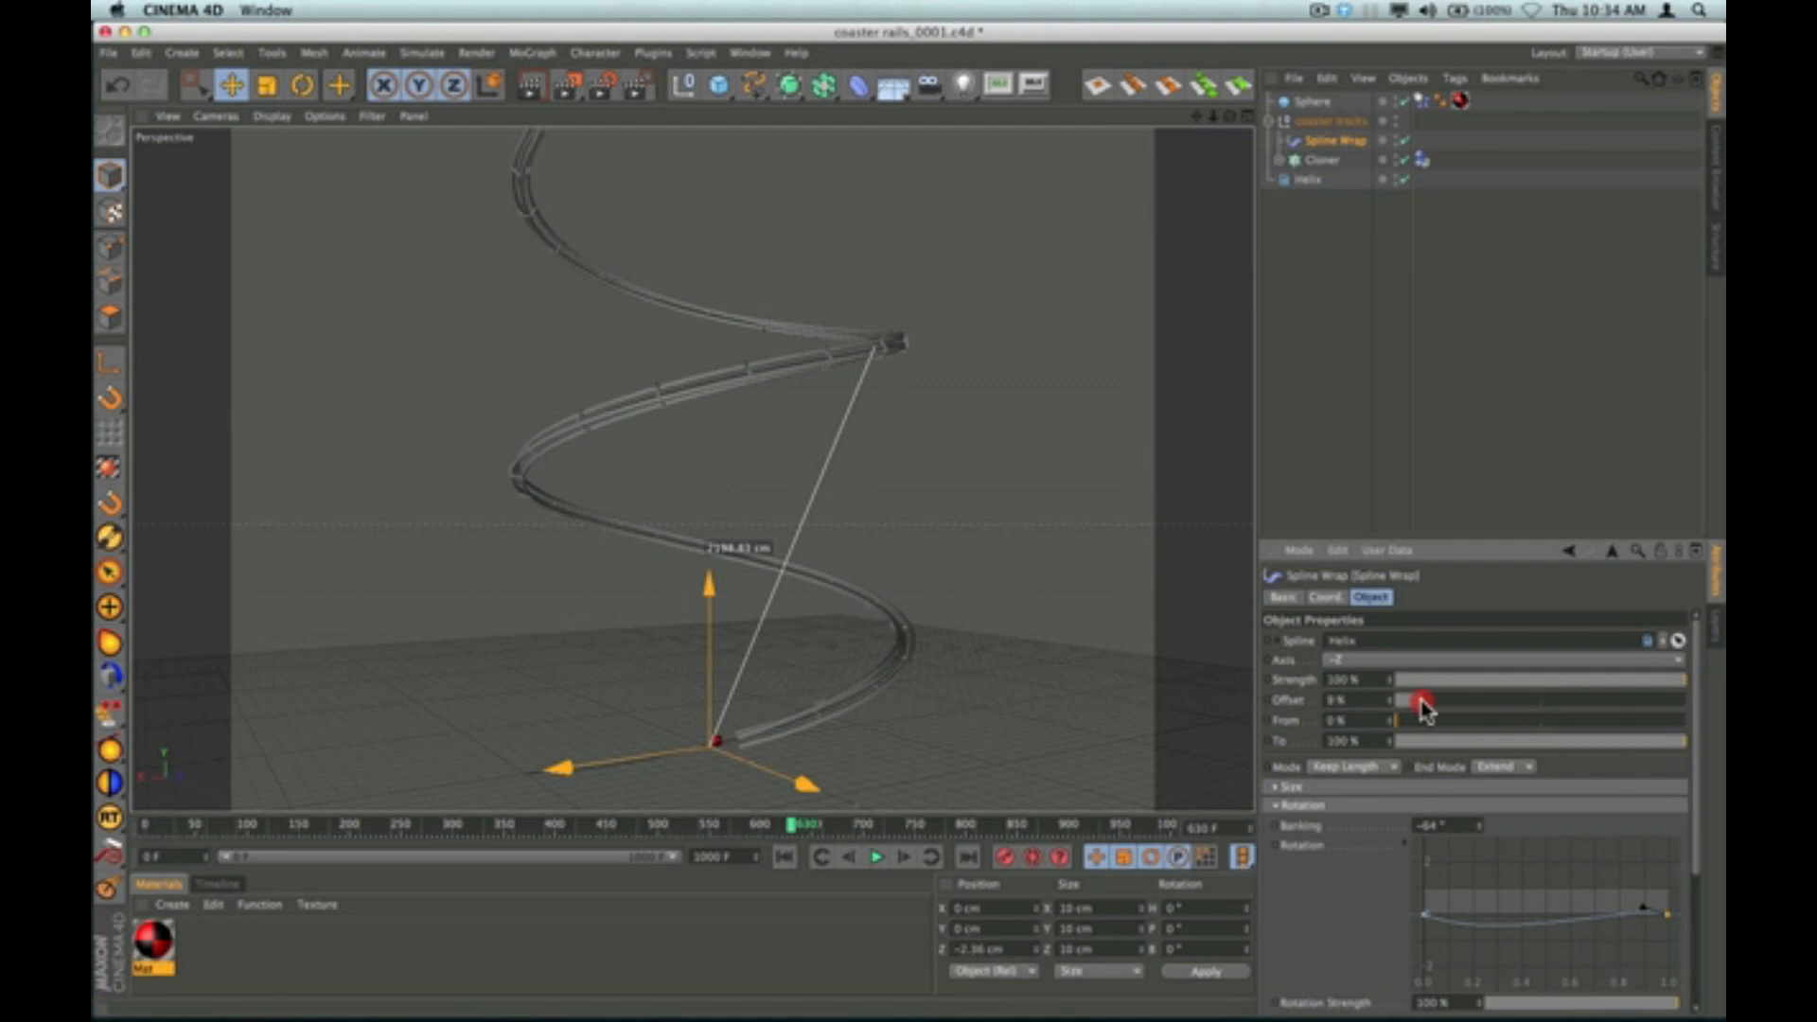
mouse_move(1422, 707)
left_mouse_down()
mouse_move(1397, 706)
mouse_move(1421, 731)
left_mouse_up()
left_click_drag(1422, 728, 1419, 728)
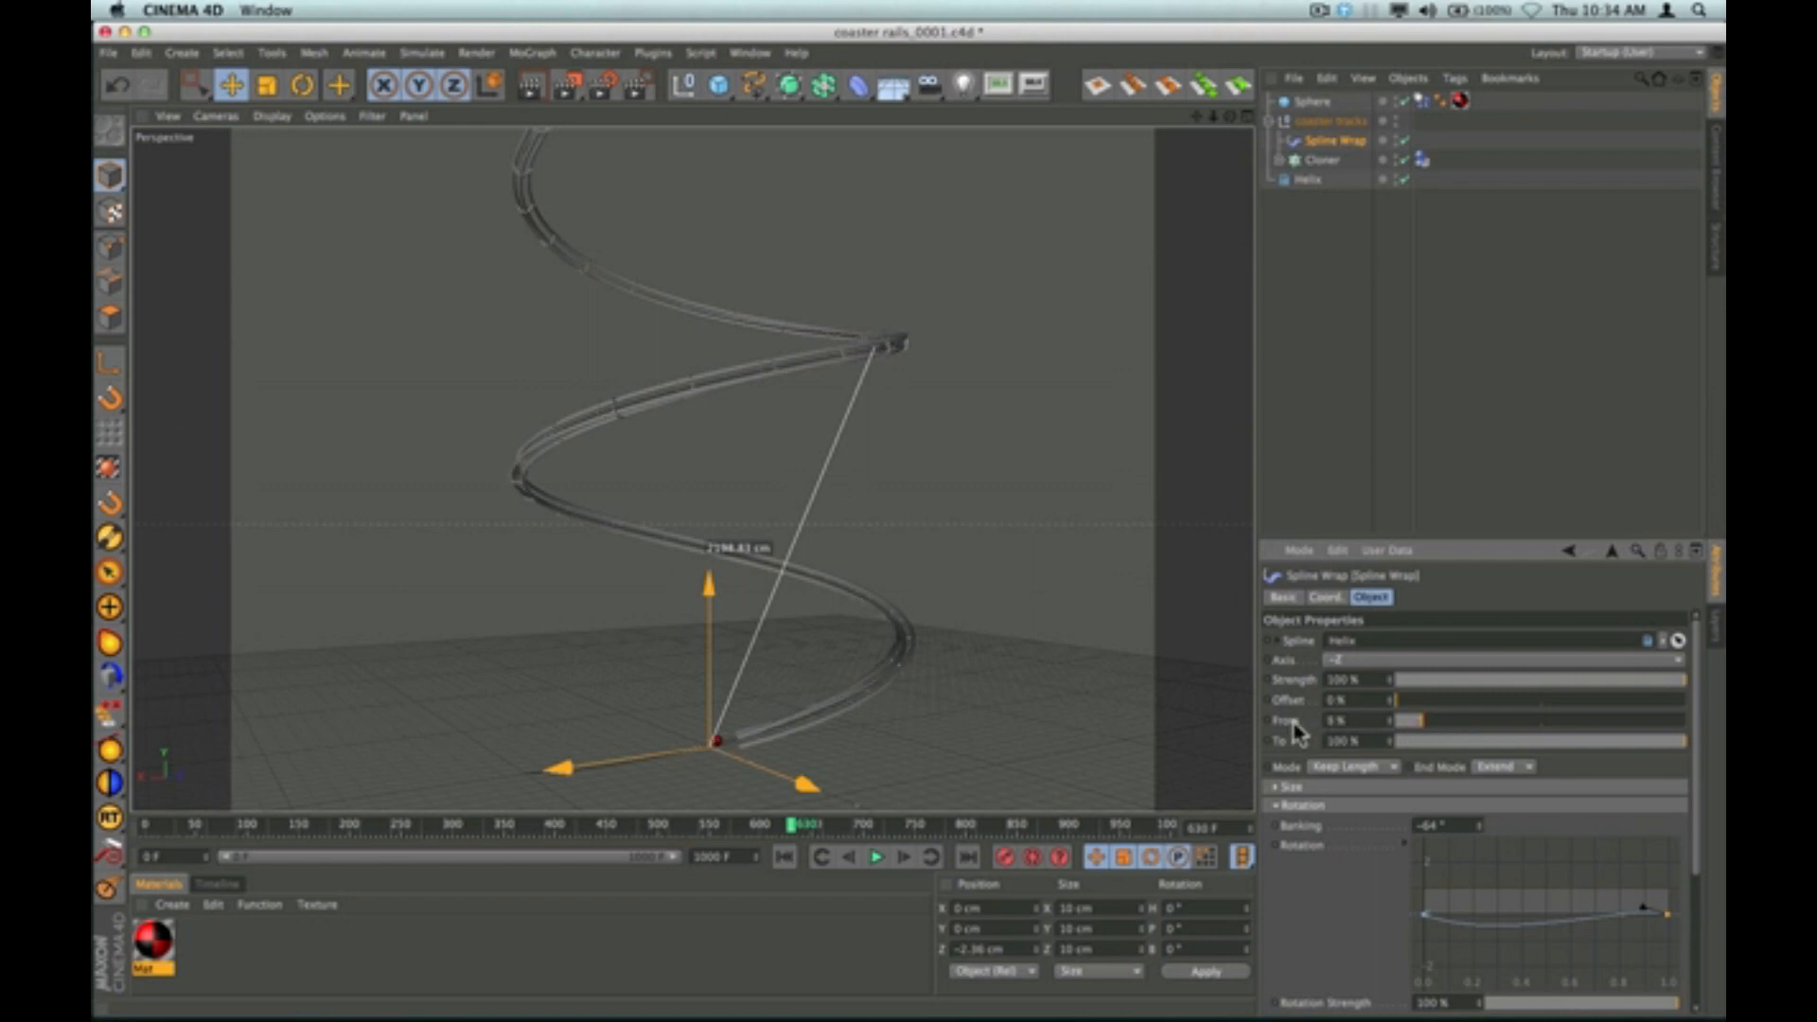
left_click_drag(1200, 117, 1223, 27)
scroll(793, 611, "up", 5)
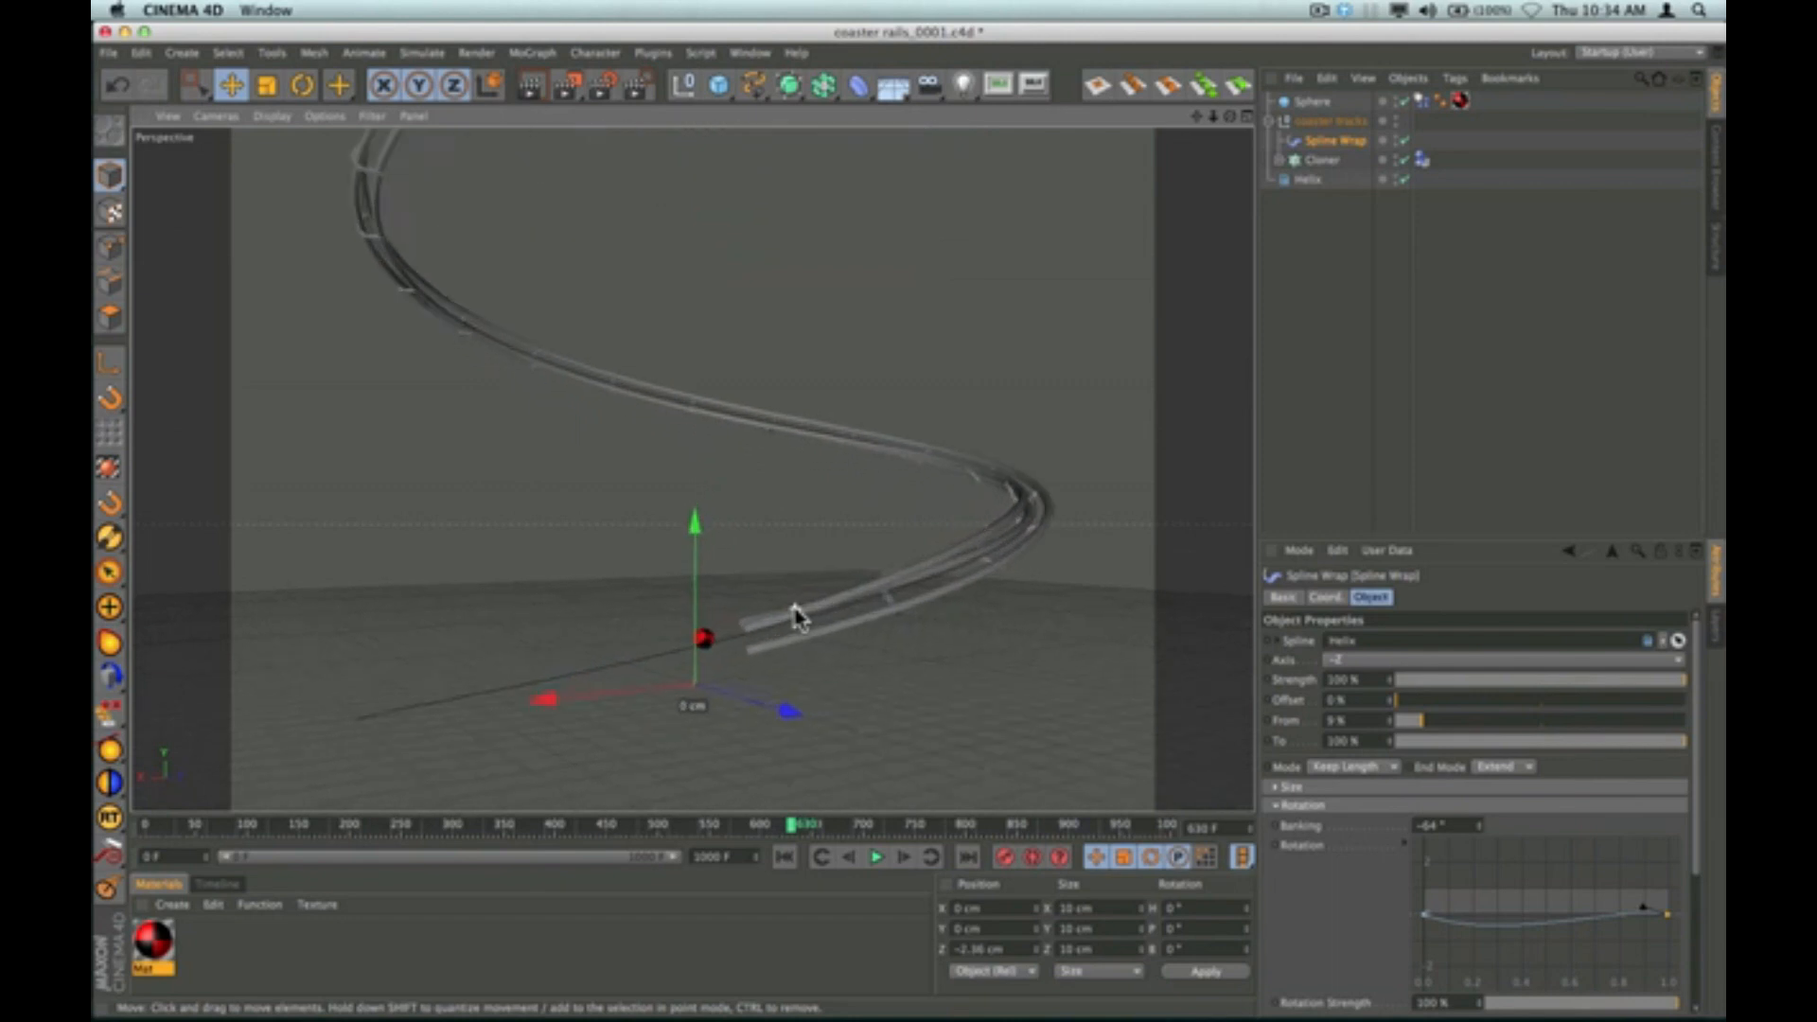
mouse_move(1230, 116)
left_mouse_down()
mouse_move(1376, 96)
mouse_move(1263, 182)
left_mouse_up()
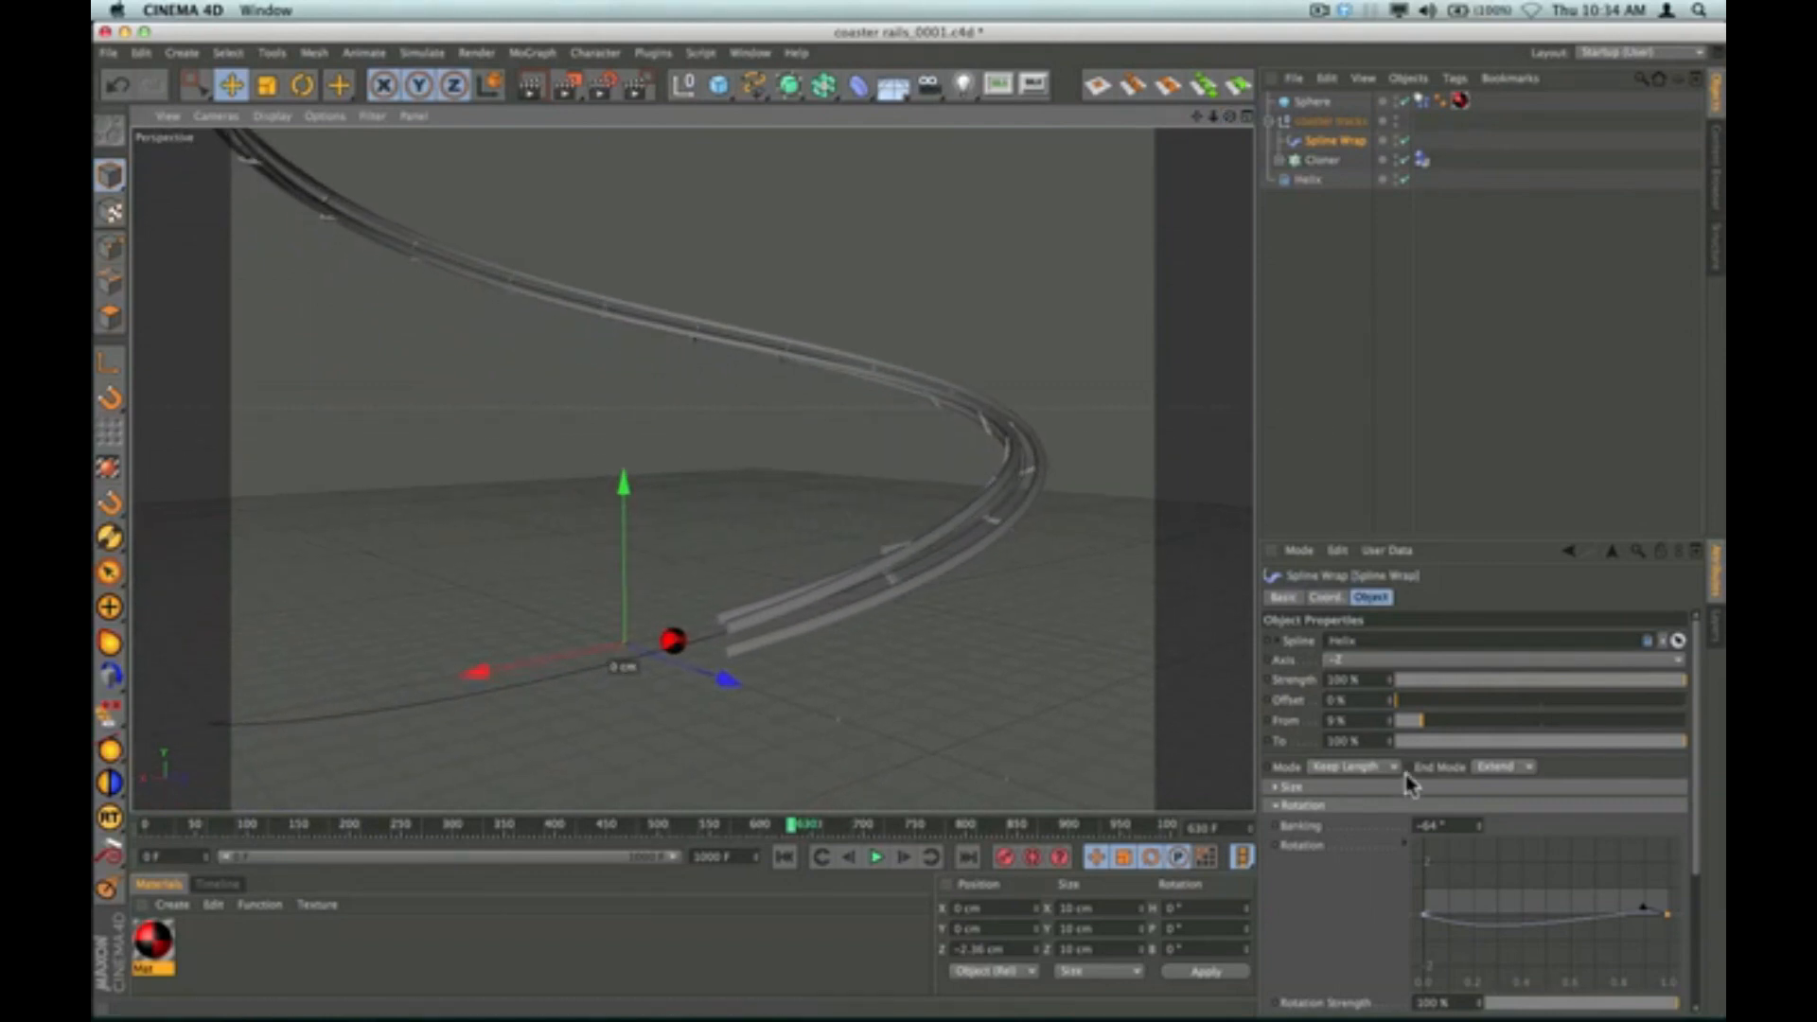
left_click_drag(1420, 722, 1357, 727)
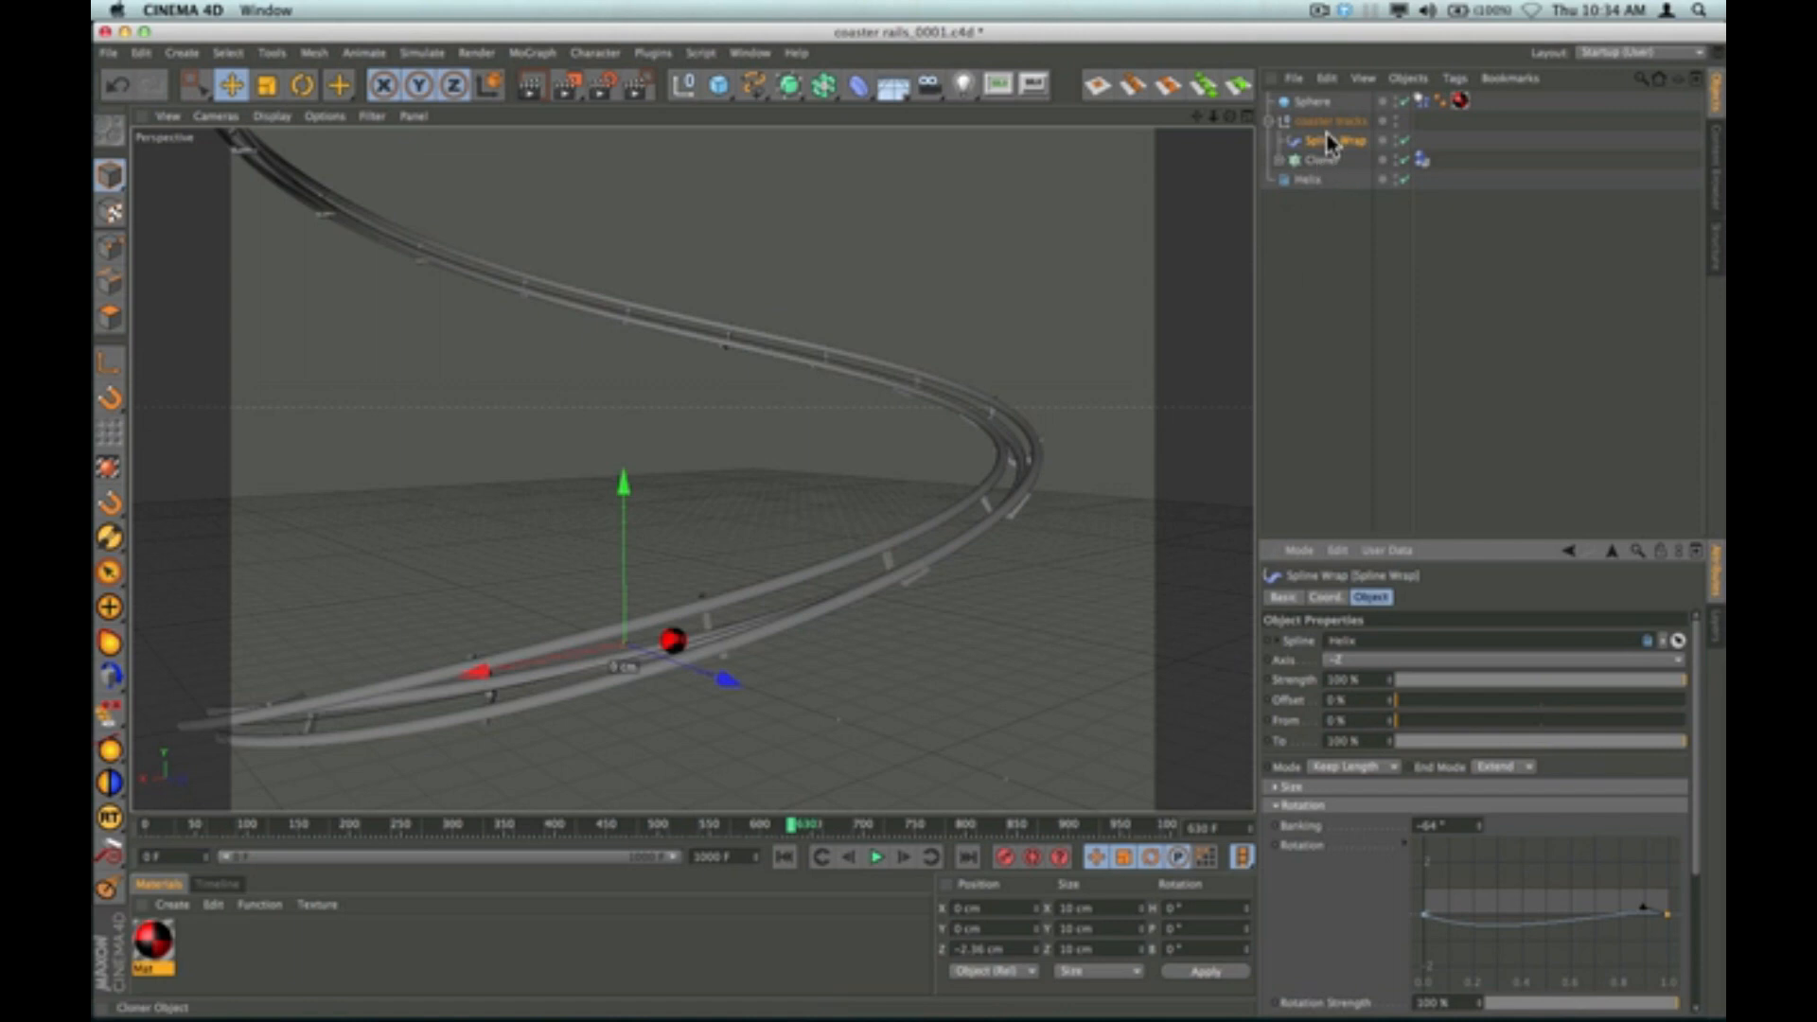
Try the Spline Wrap's To value and the Clamp end mode on the rails, returning to 100% and Extend.
left_click(1311, 179)
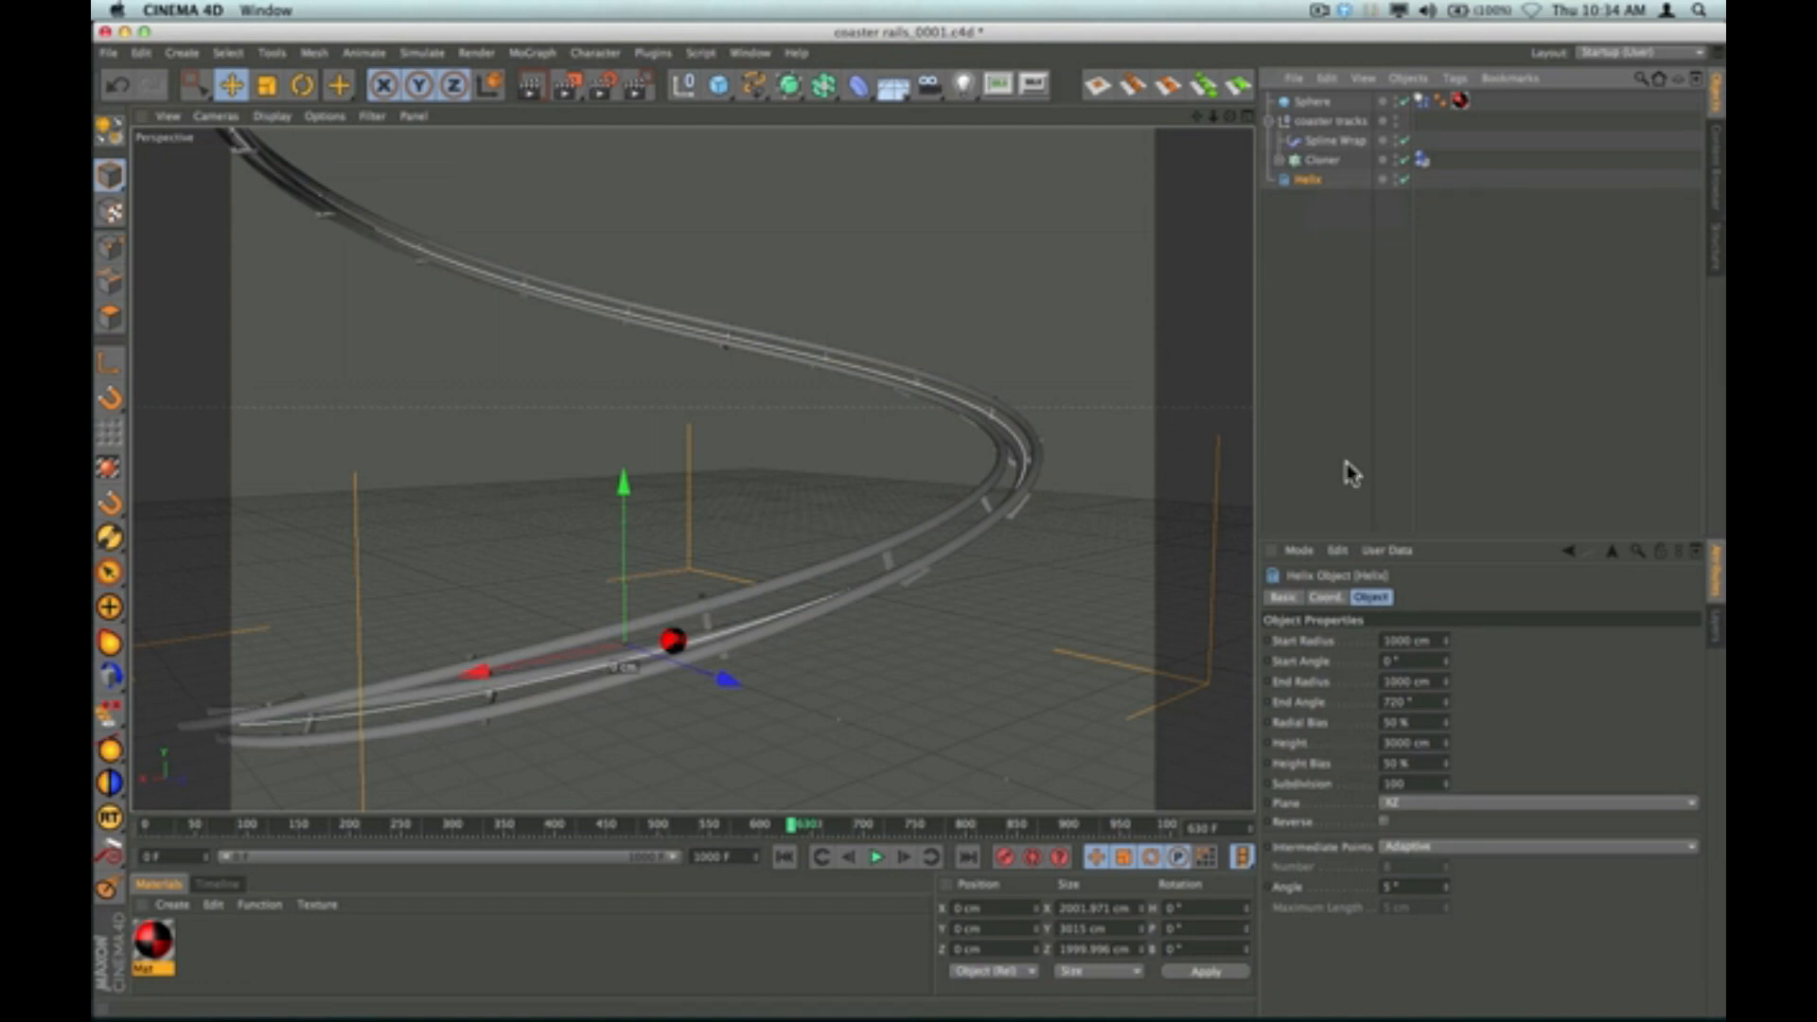
left_click(1335, 141)
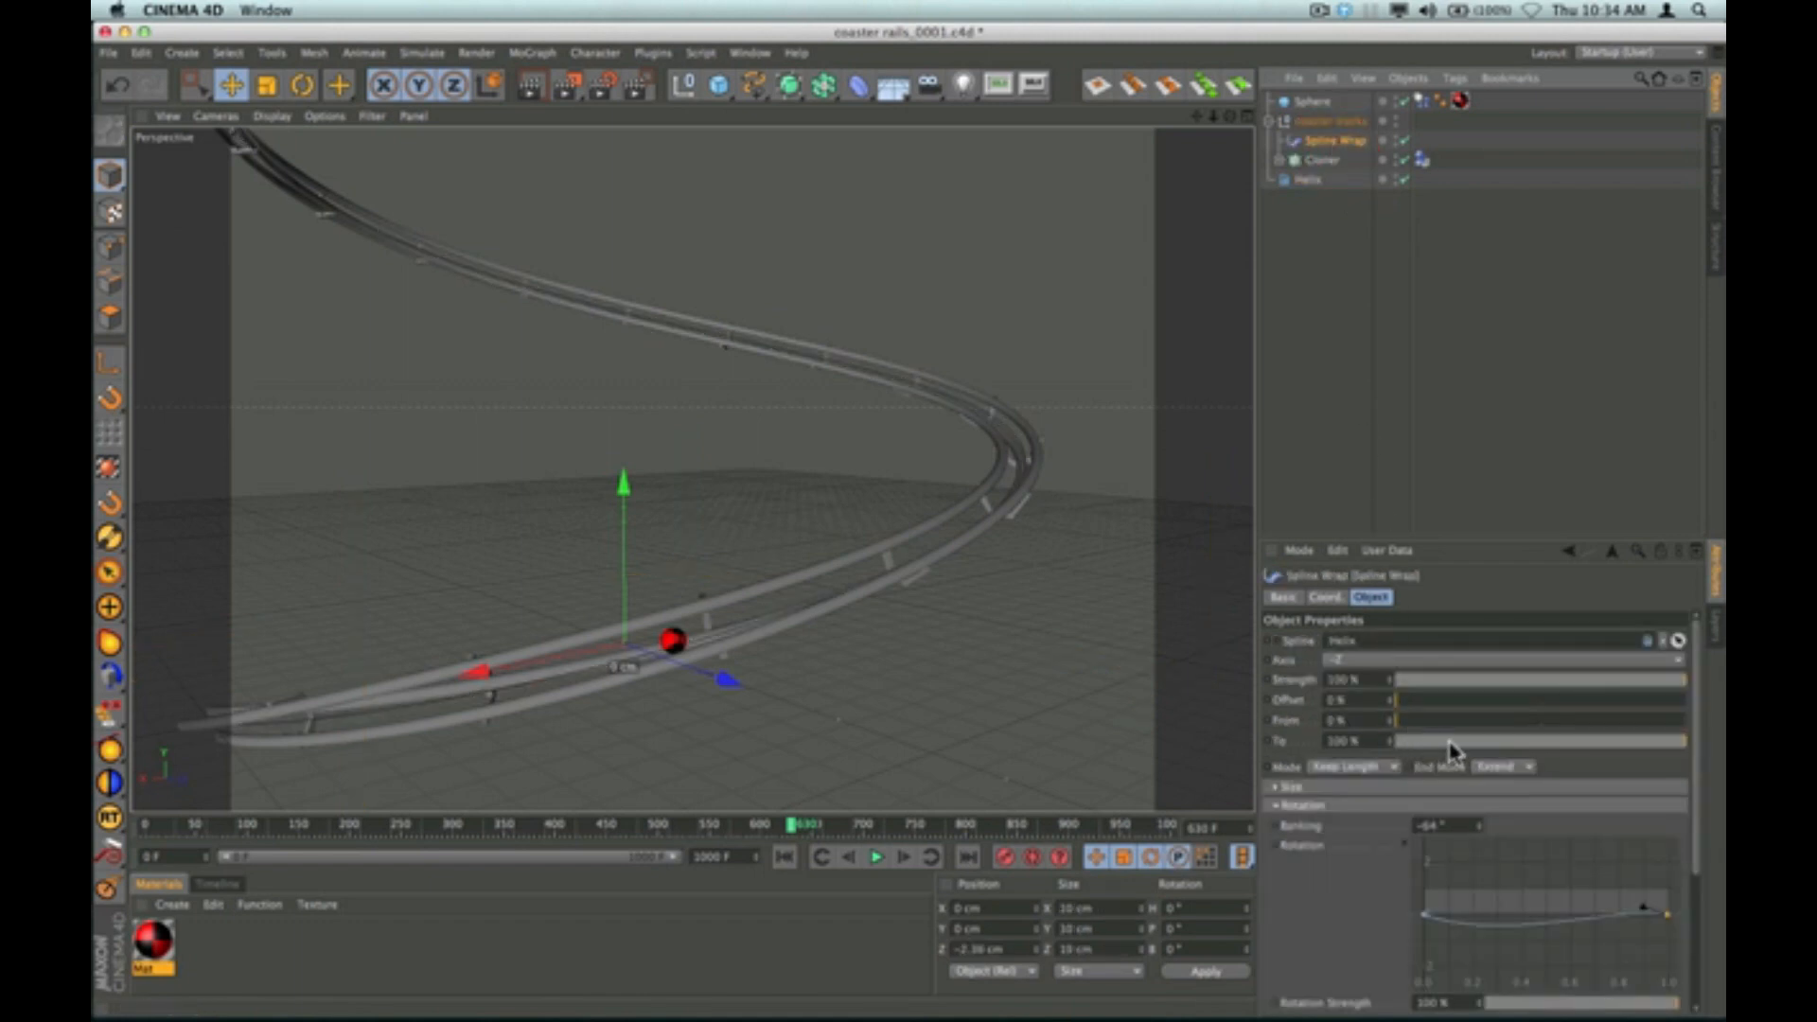
left_click_drag(1197, 118, 1287, 90)
left_click_drag(1675, 743, 1716, 759)
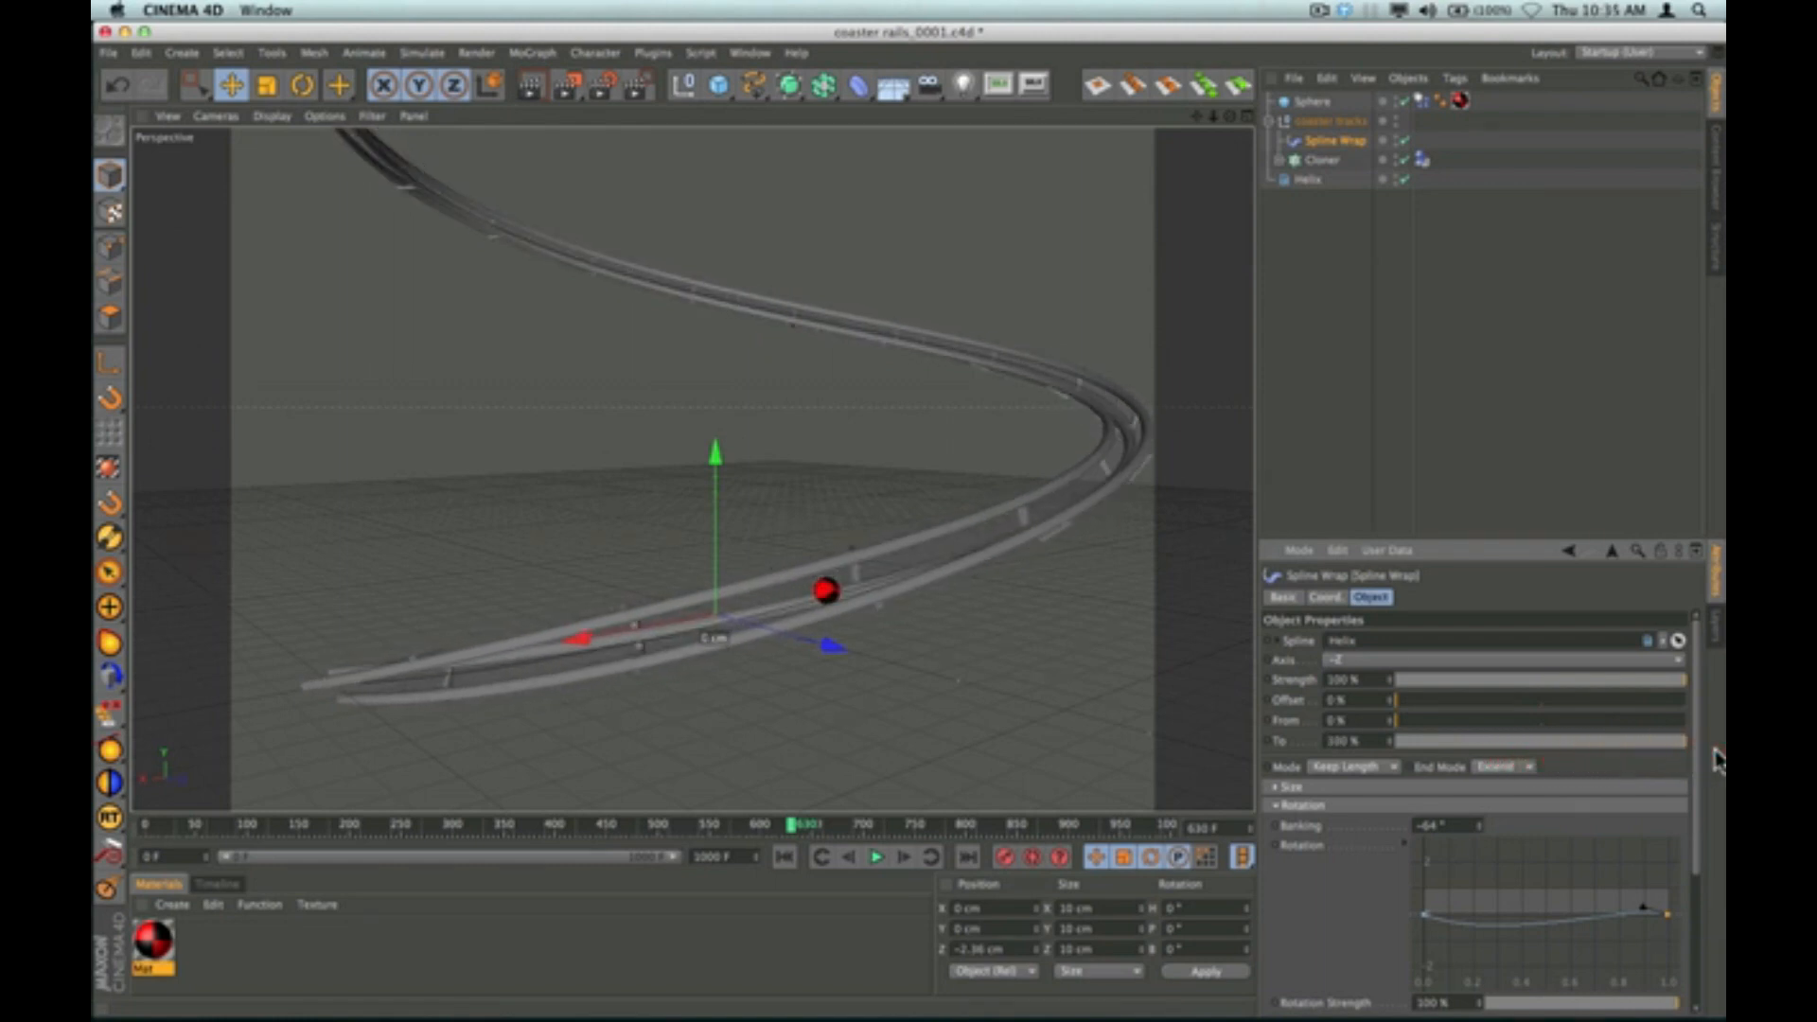
left_click(1527, 766)
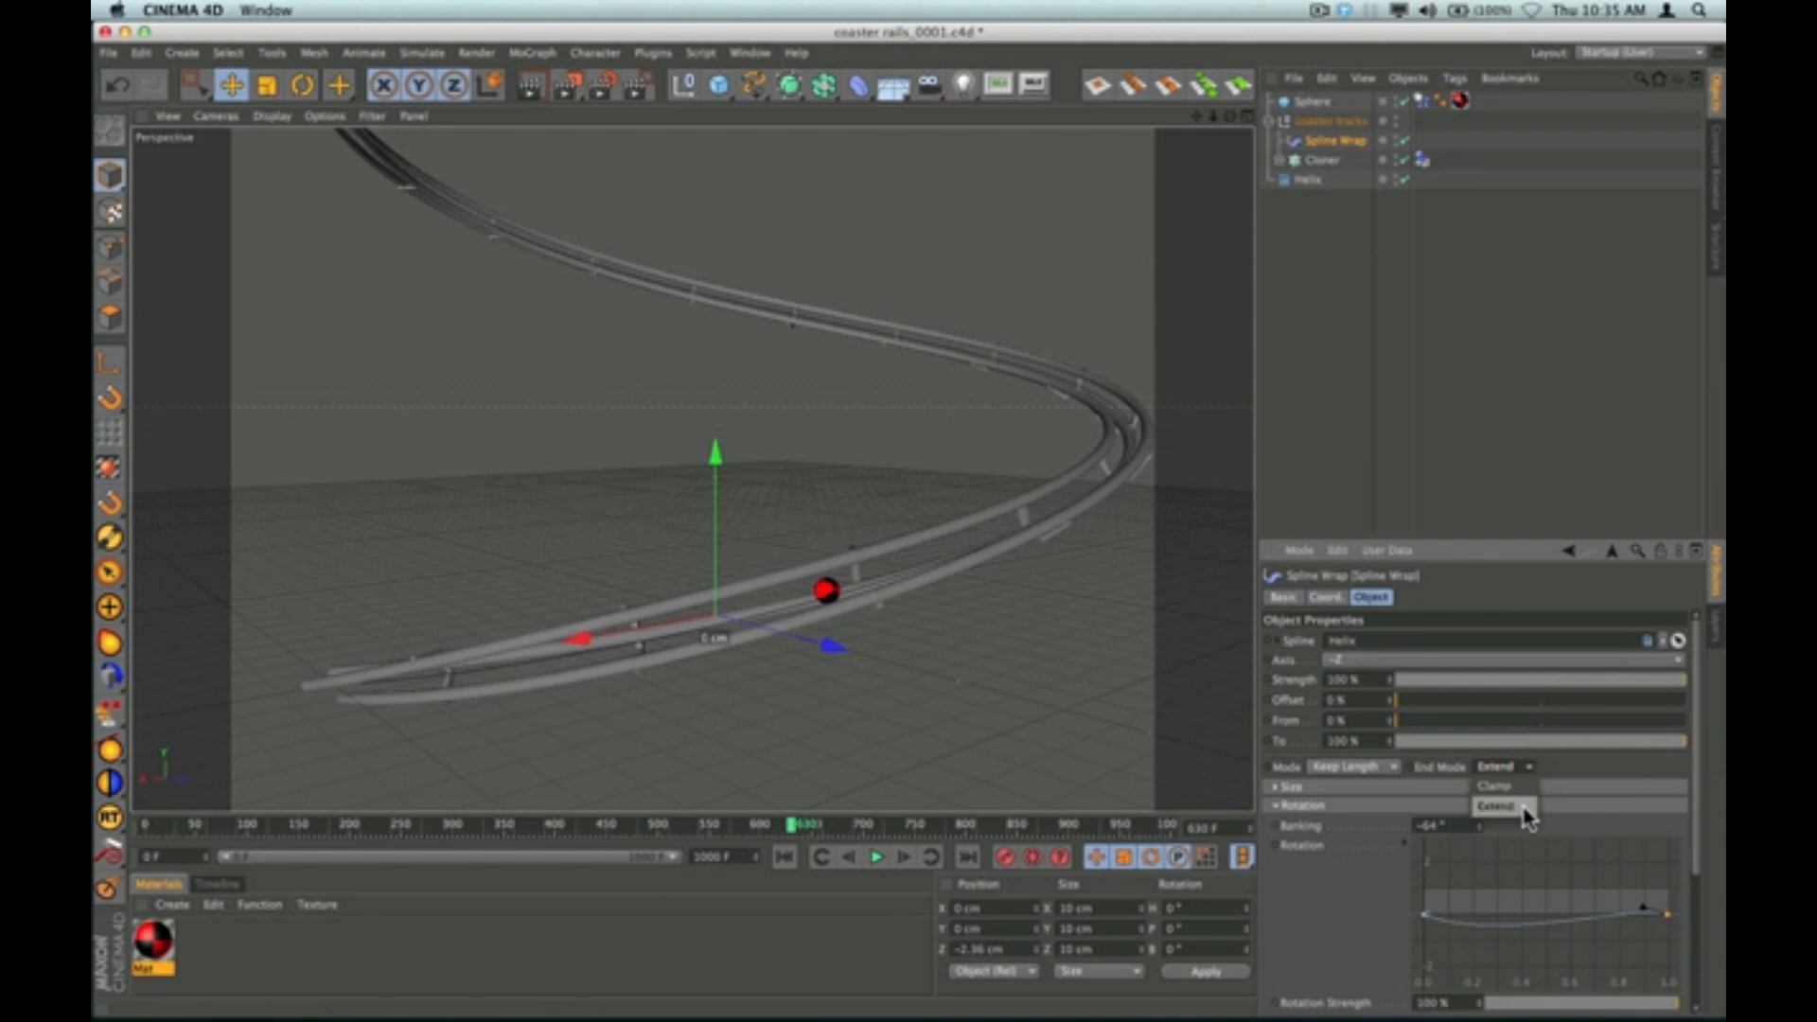
left_click(1519, 789)
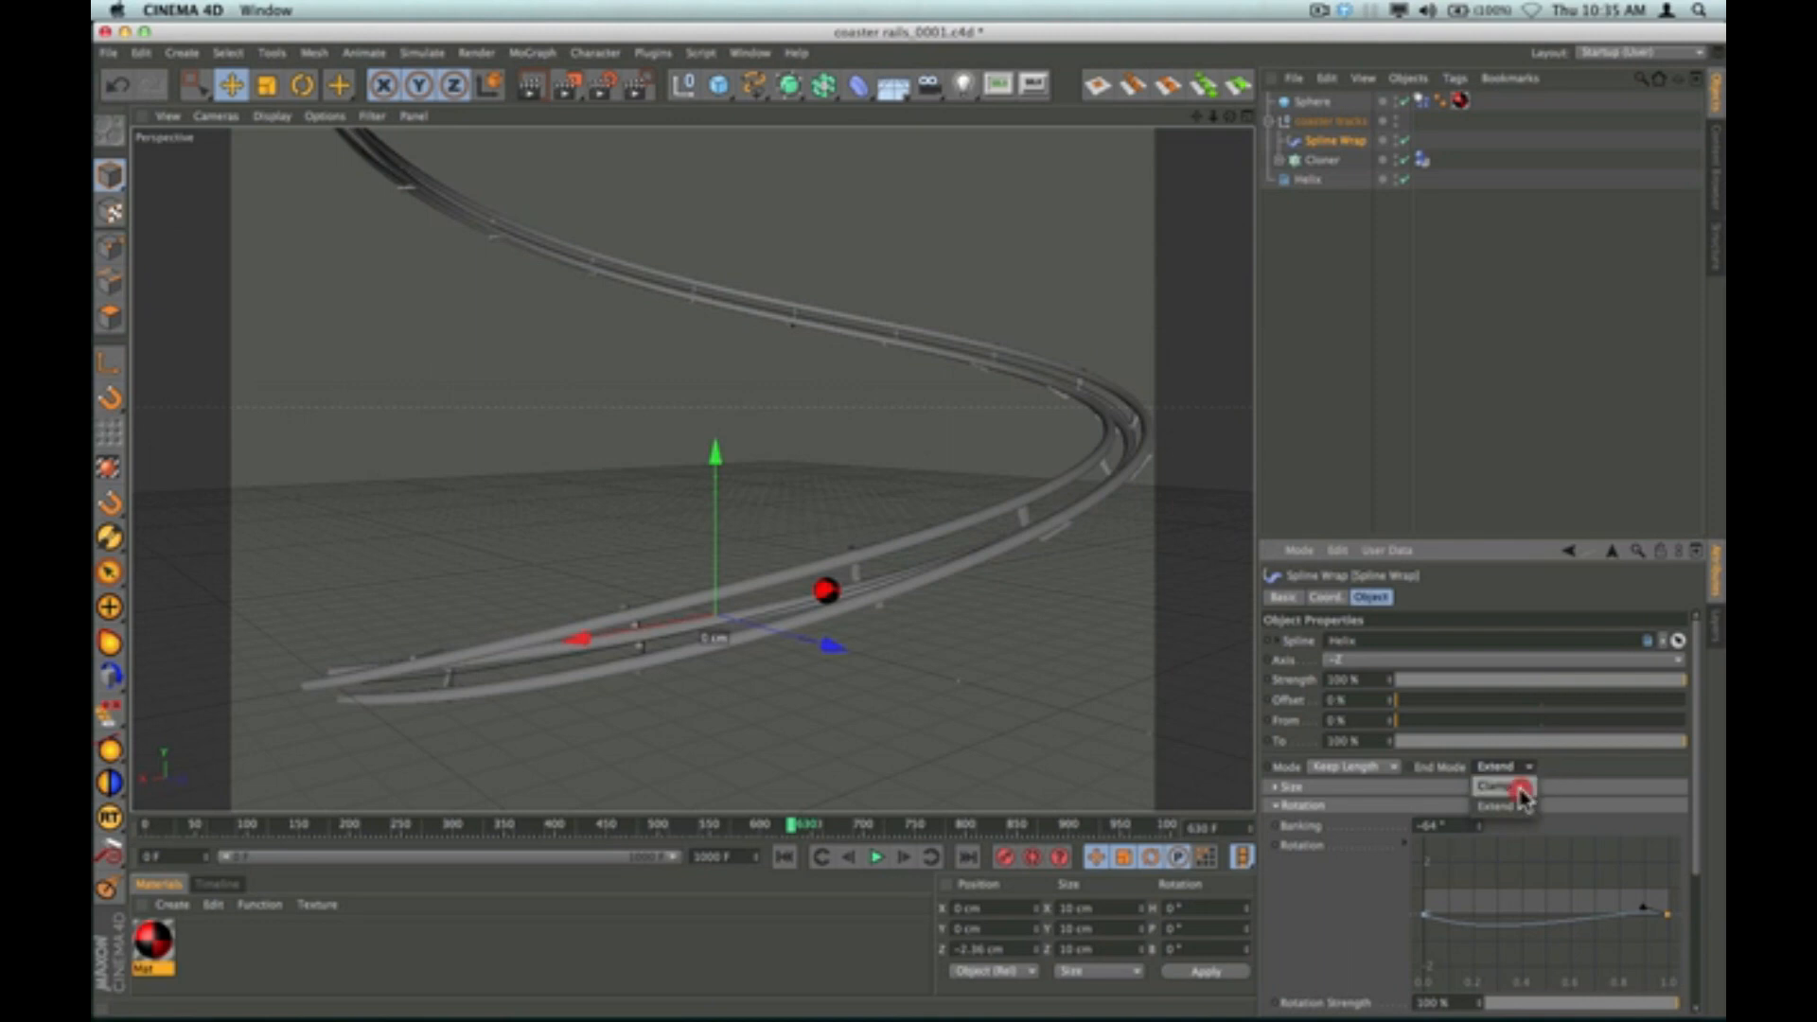
left_click(1529, 767)
left_click(1523, 807)
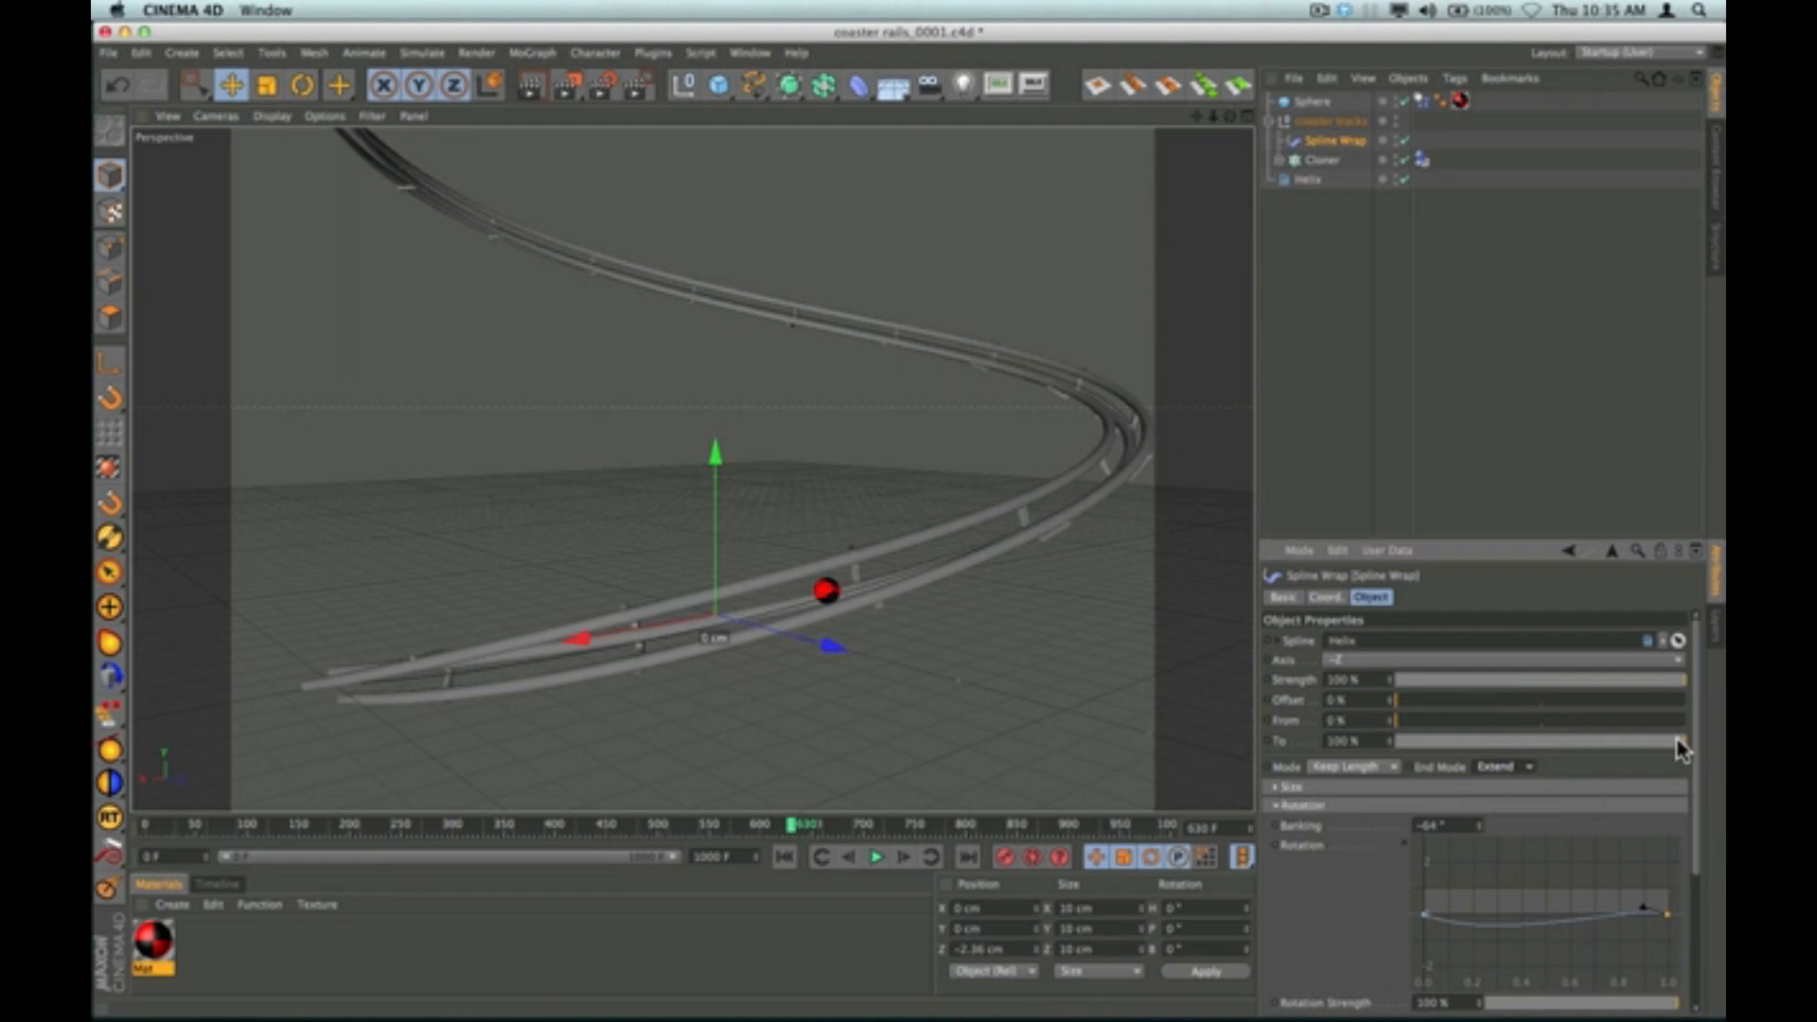
Bake the sphere's Dynamics Body simulation into its cache and return the animation to frame 0.
left_click_drag(1230, 117, 1302, 86)
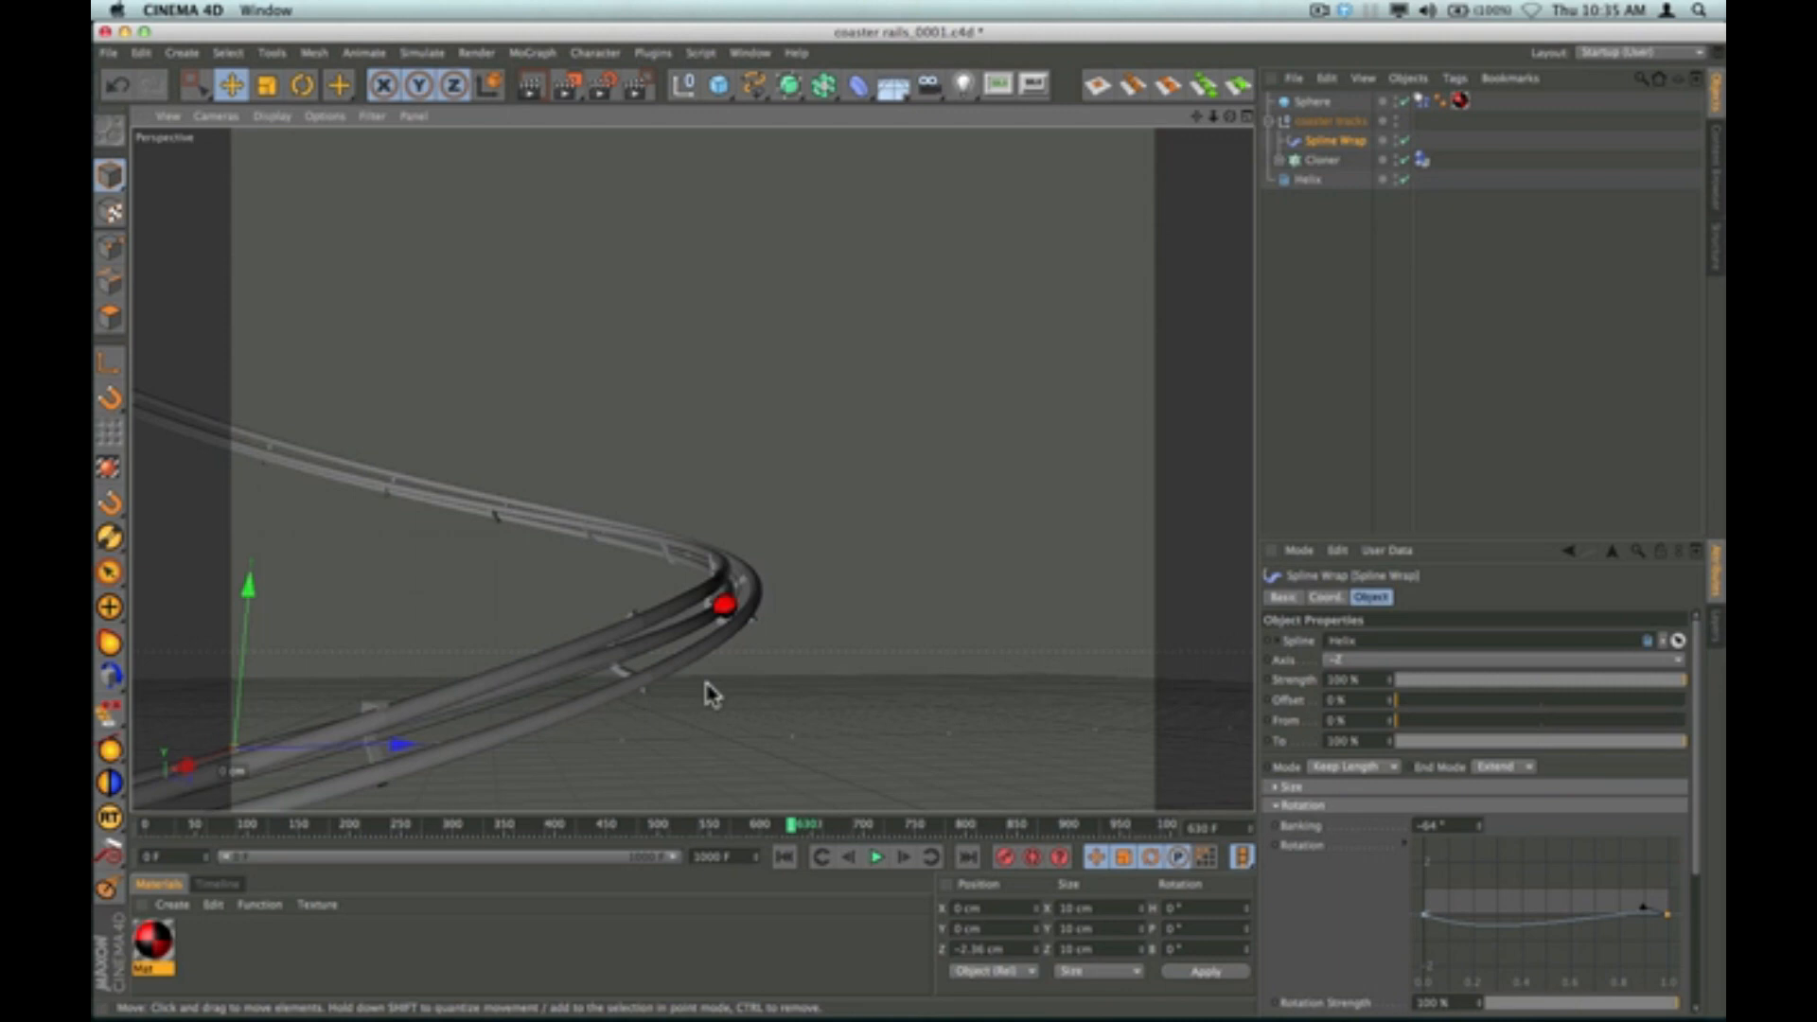
left_click(1351, 315)
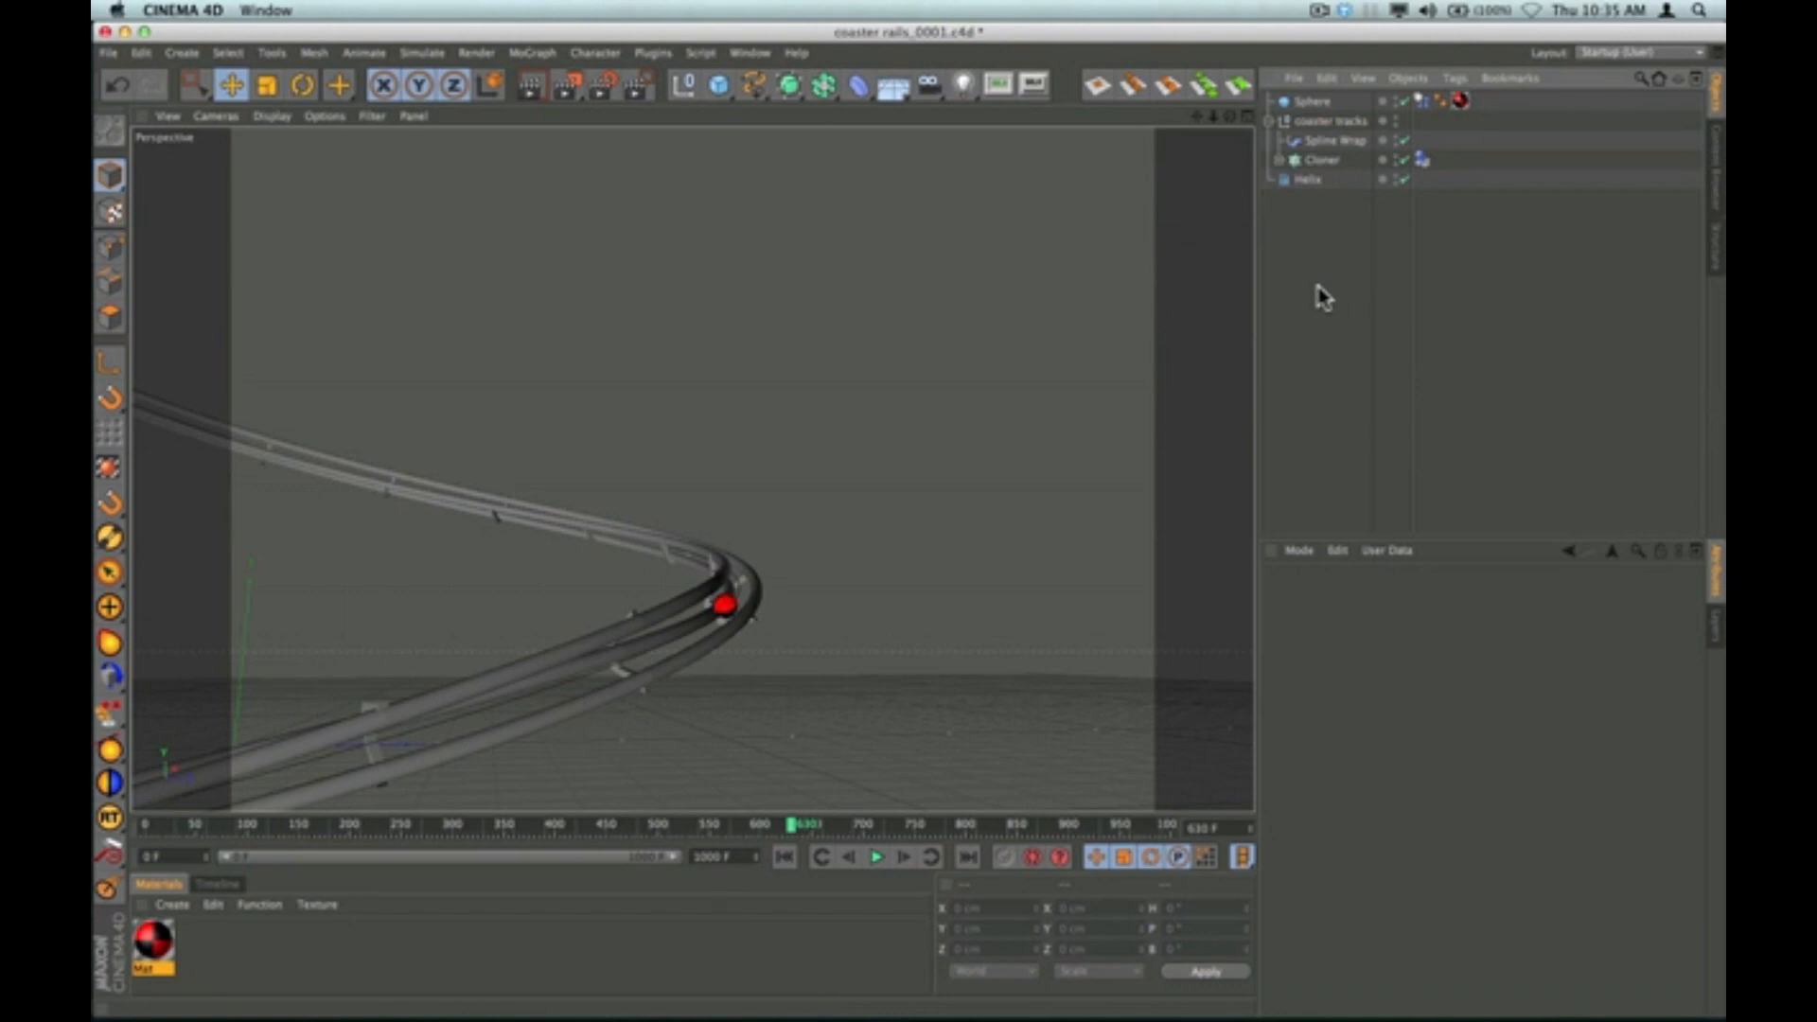
left_click(1420, 101)
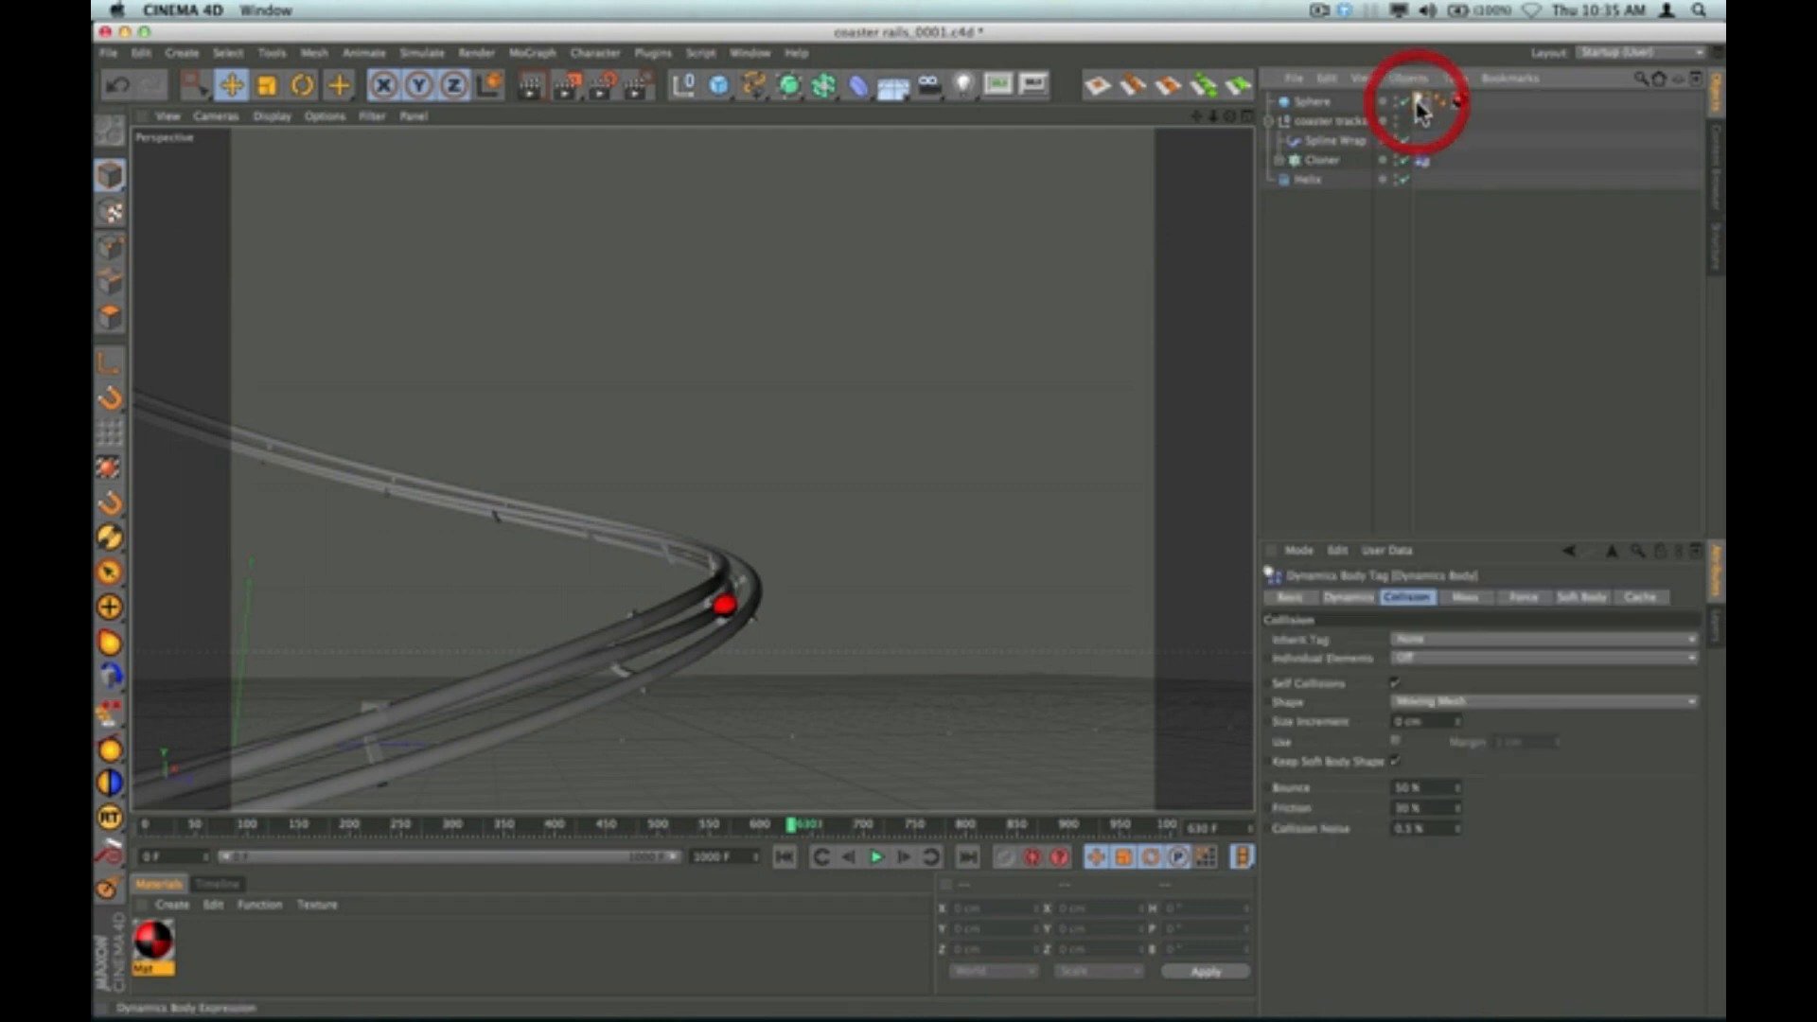
left_click(1639, 598)
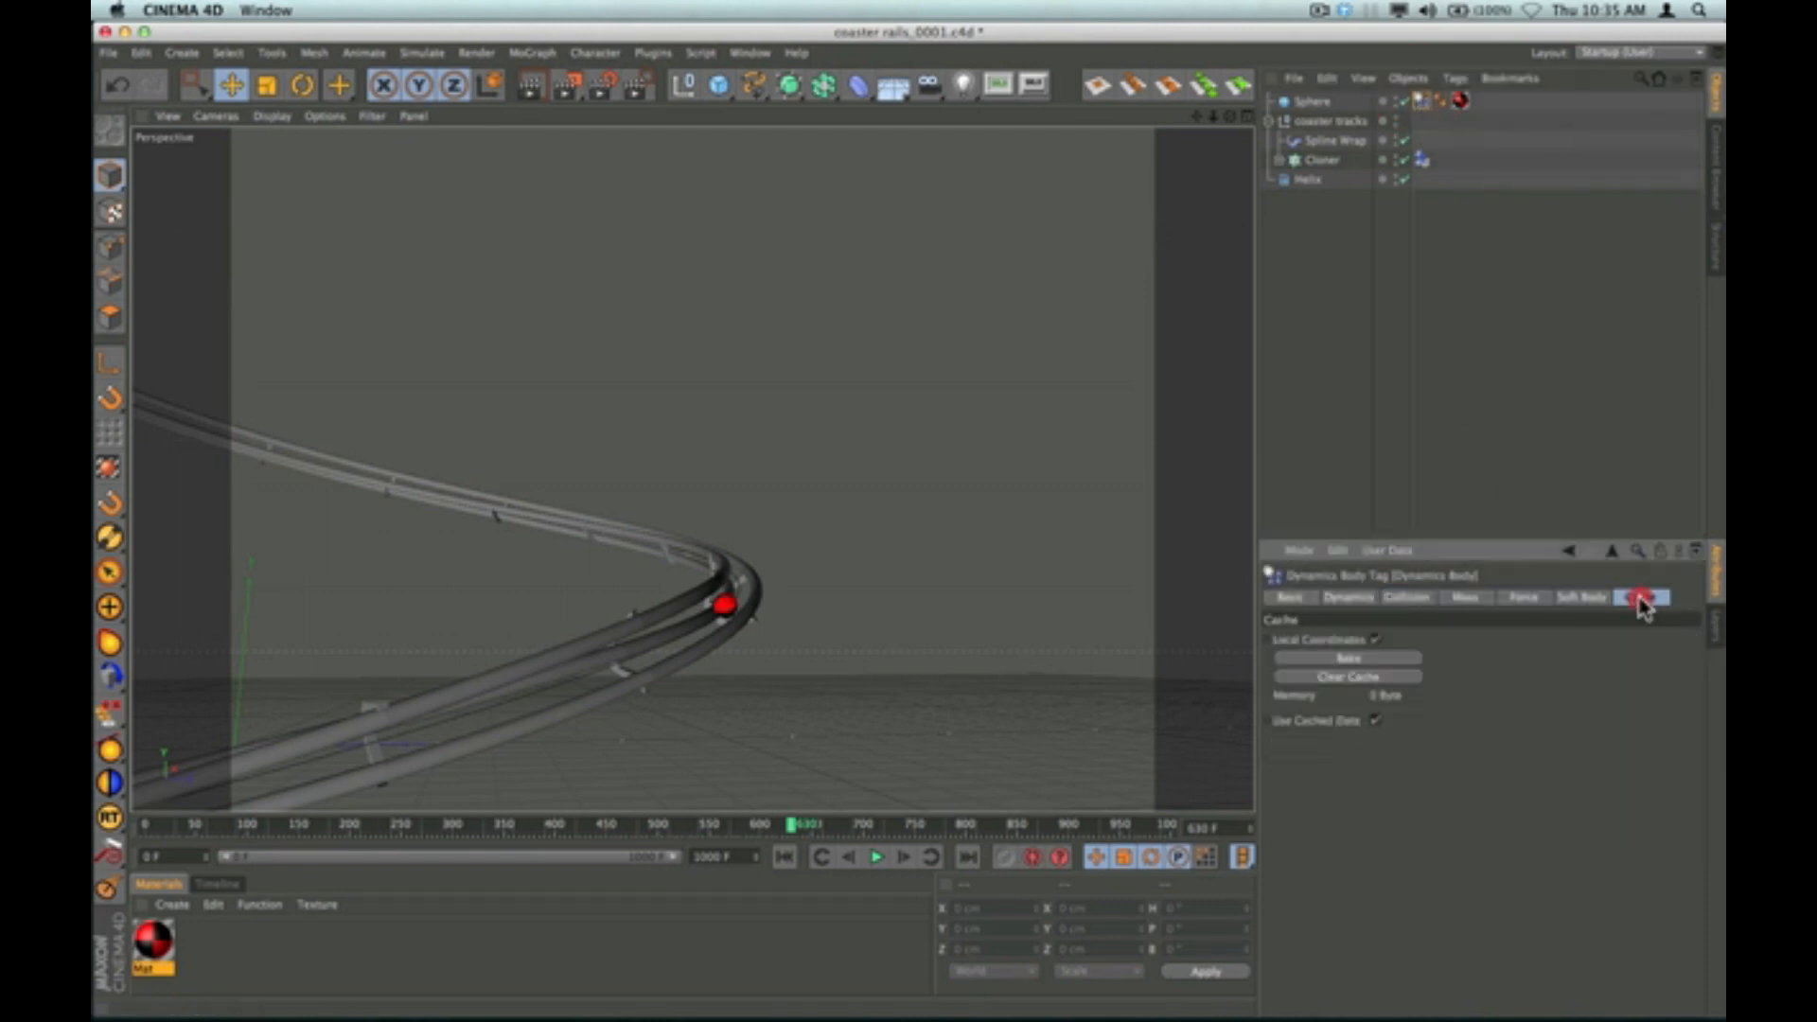
left_click(1381, 661)
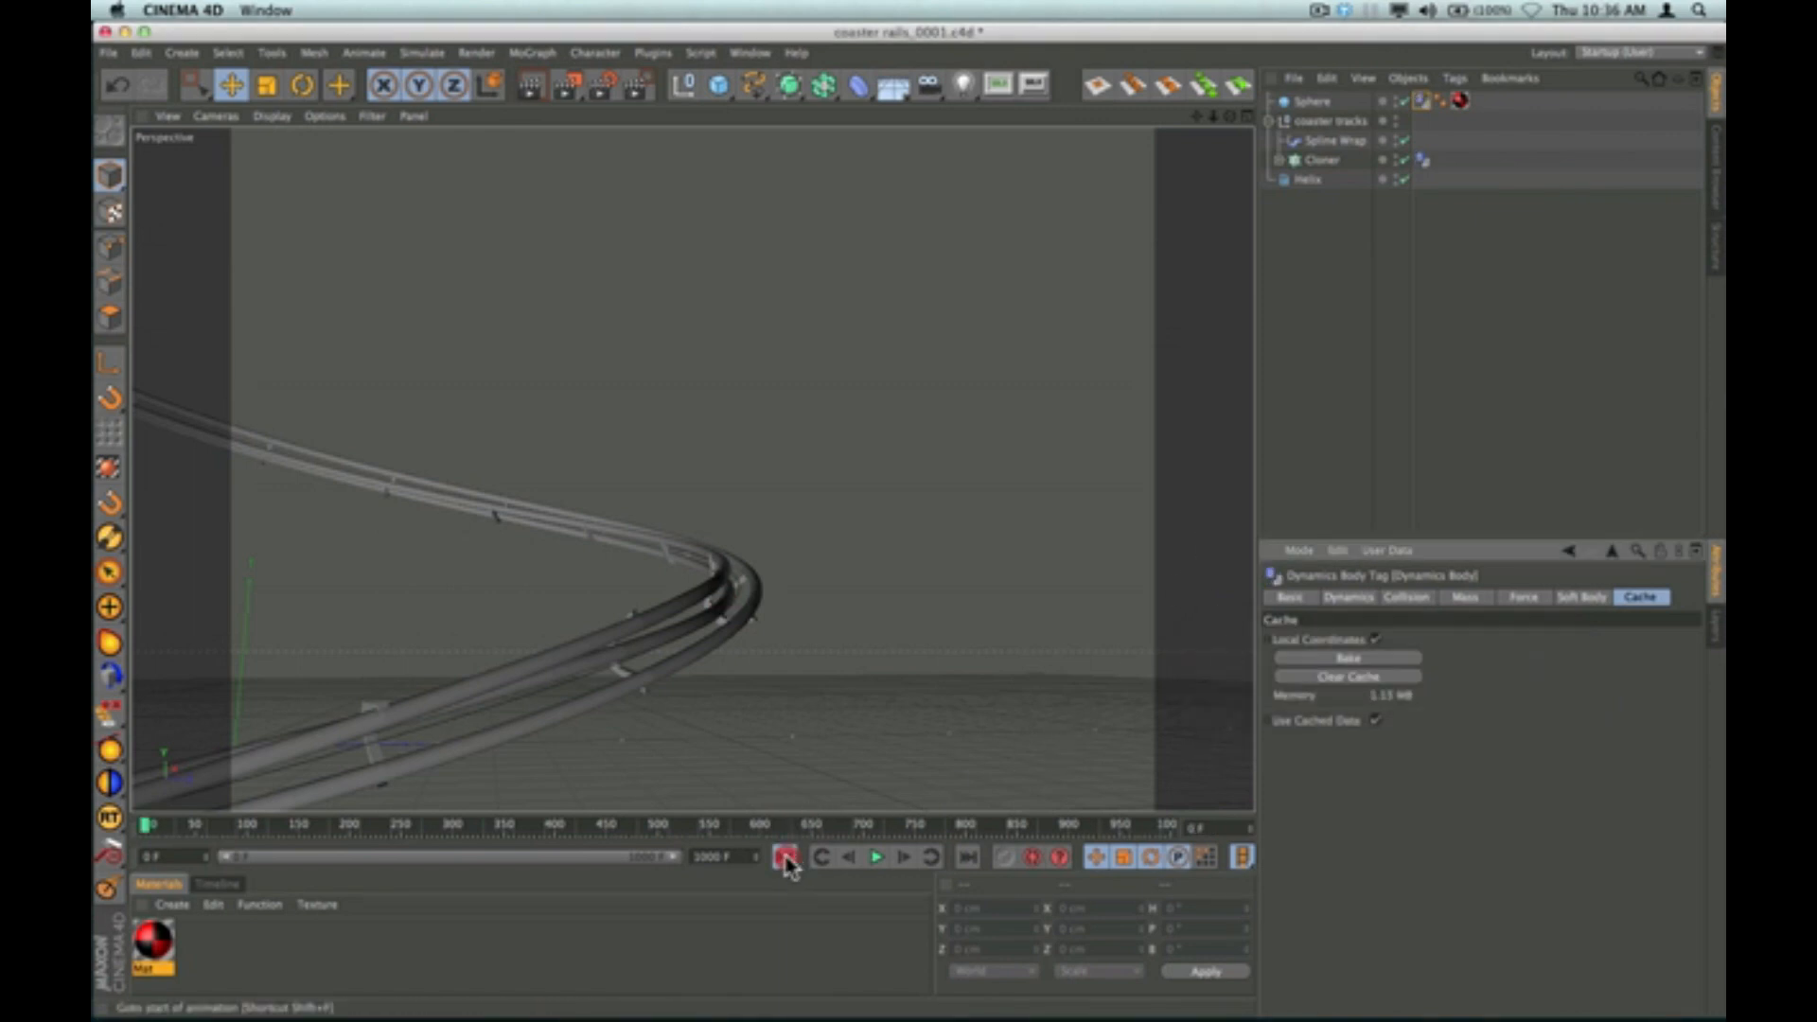
scroll(832, 424, "down", 10)
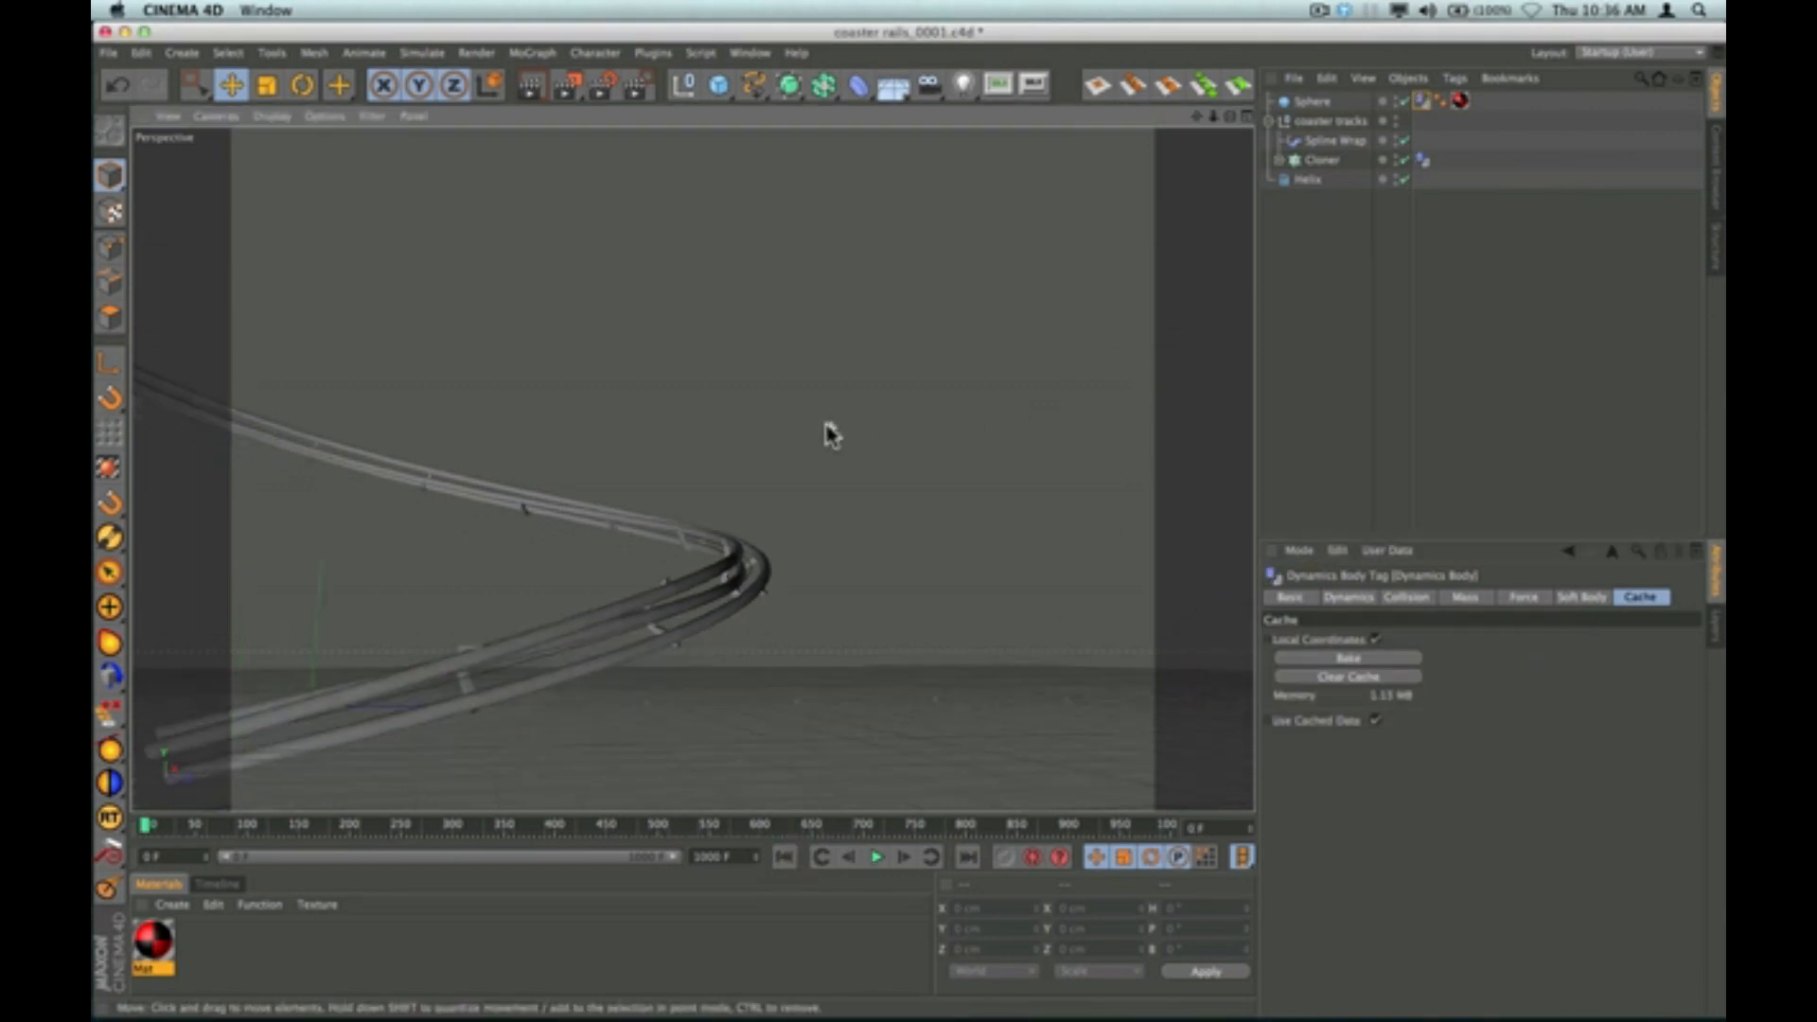
Play the sphere's cached simulation on the whole helix track, scrub forward to about frame 656 and back to frame 195.
left_click_drag(1202, 115, 1222, 331)
left_click_drag(1229, 115, 1197, 430)
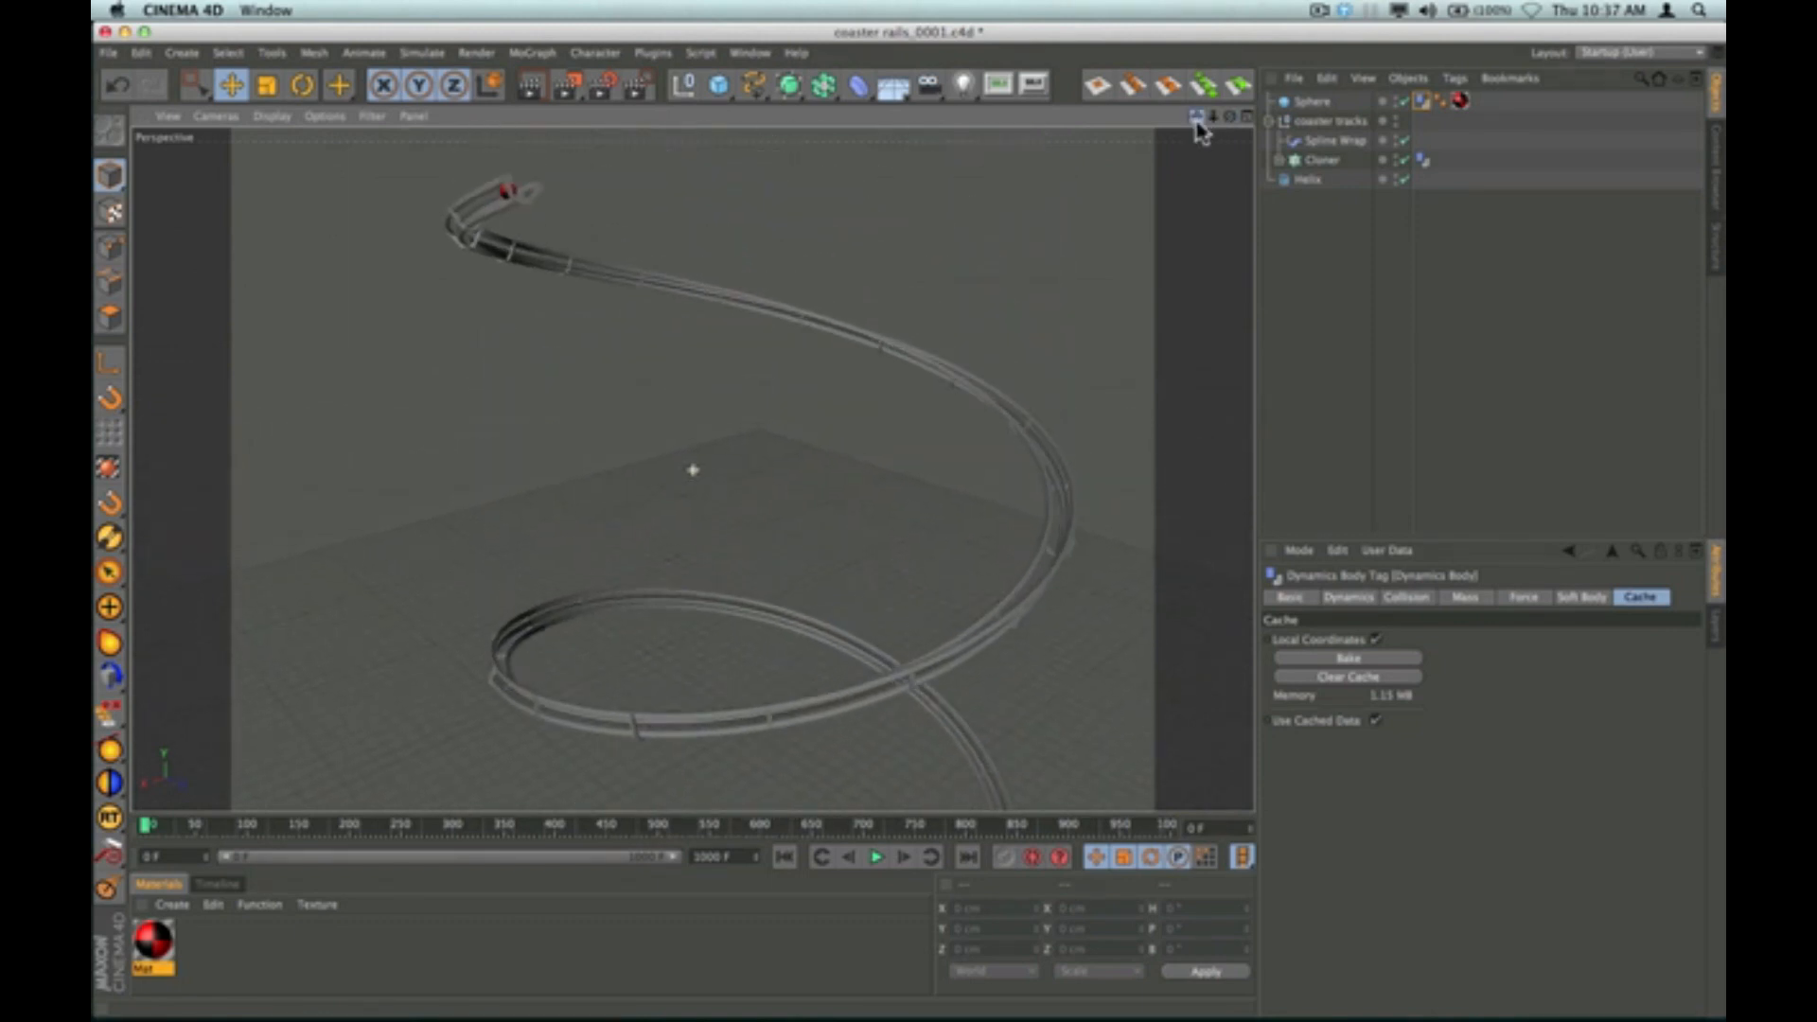
left_click(876, 858)
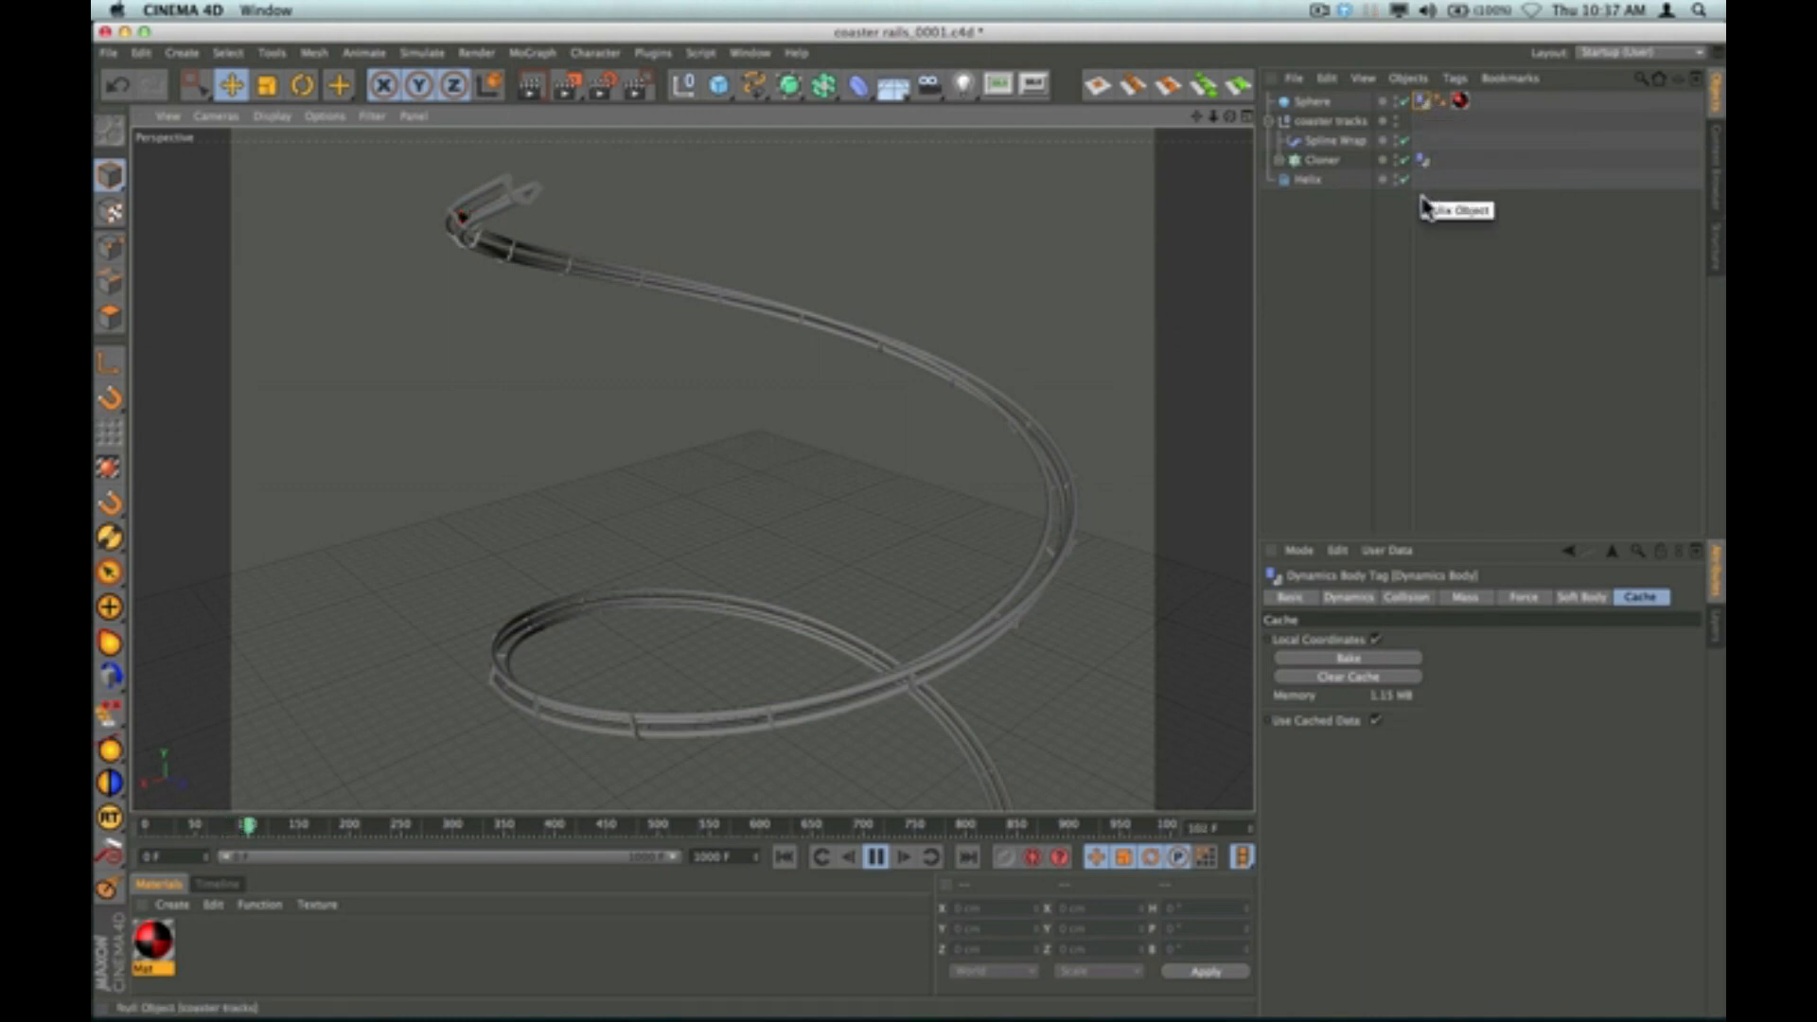
left_click(1332, 265)
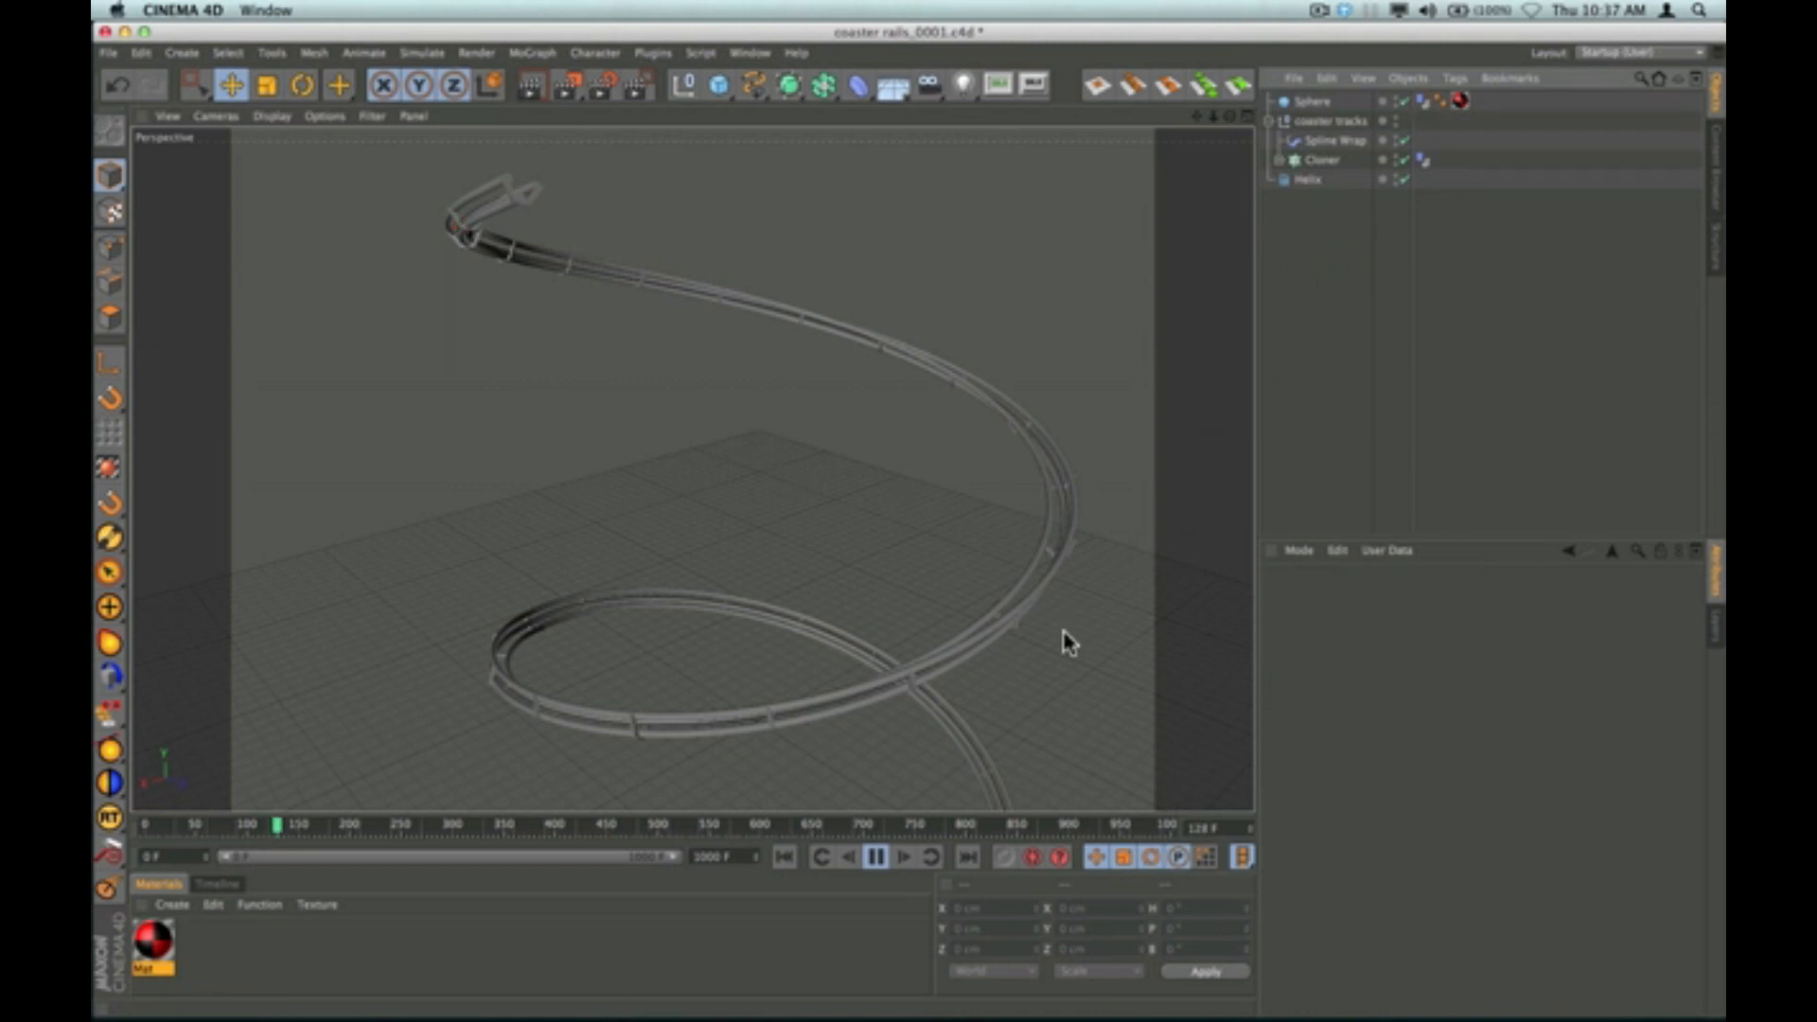
left_click(876, 858)
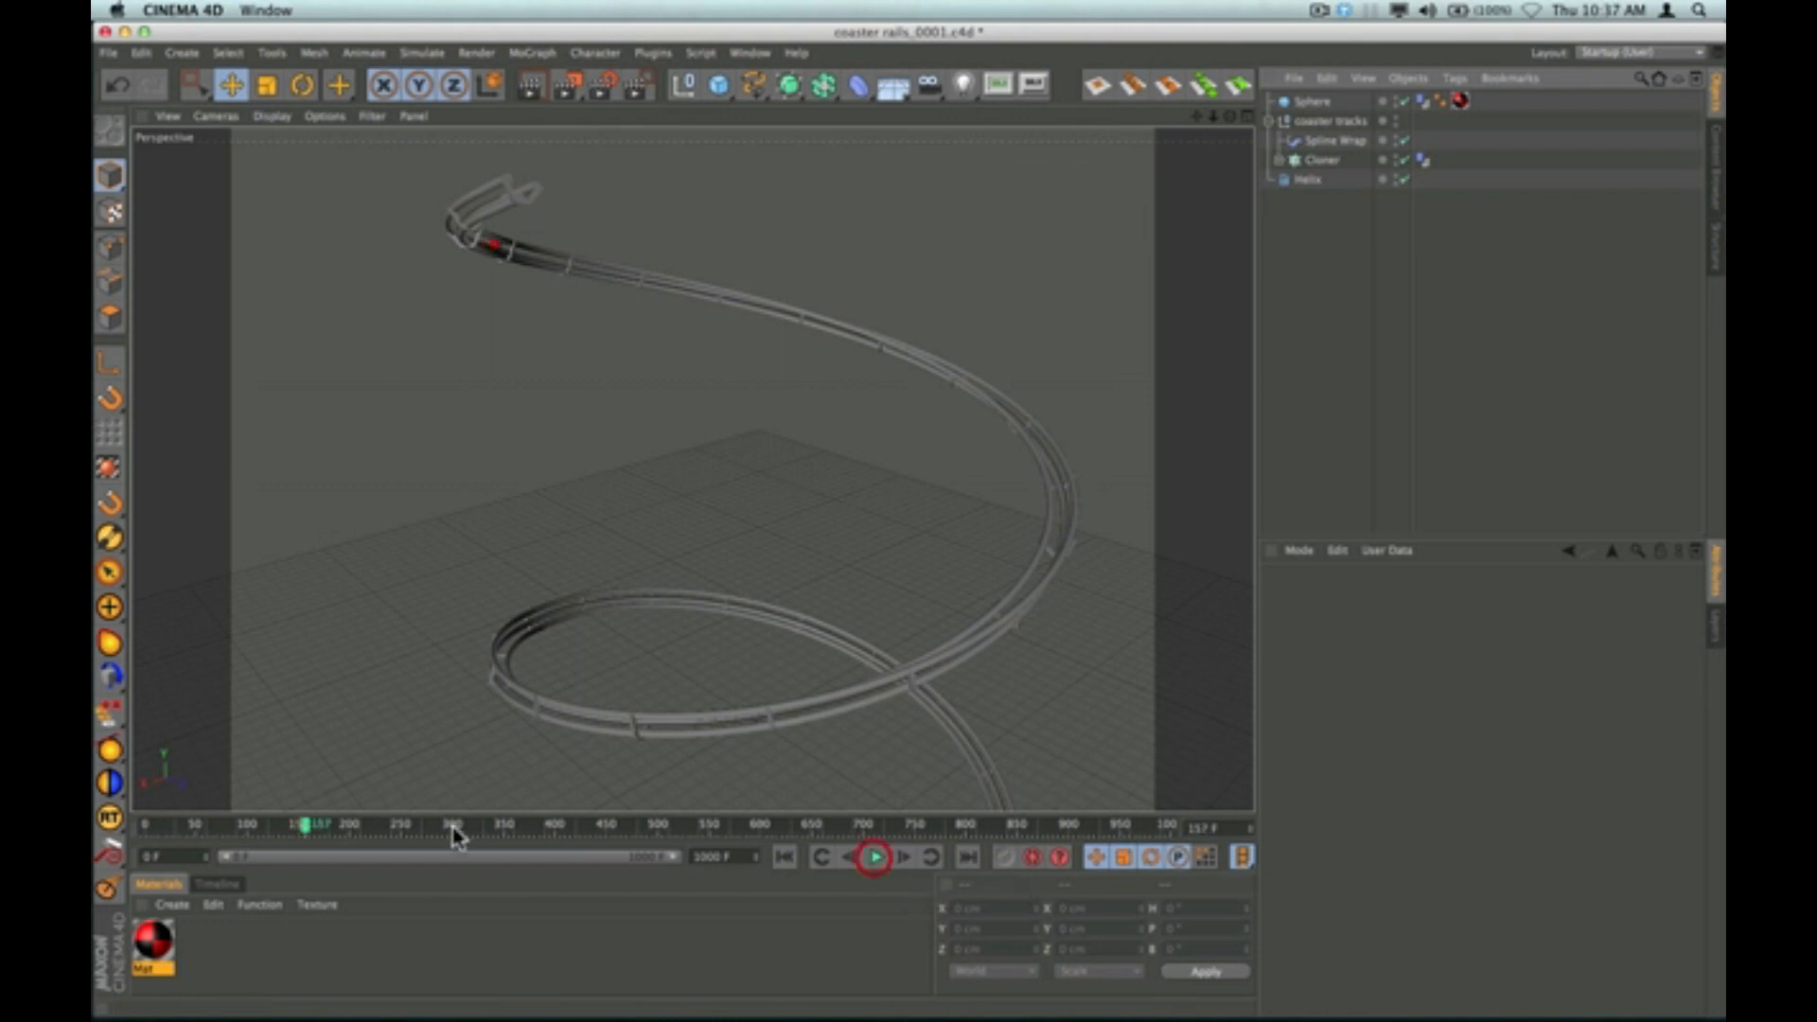
left_click_drag(305, 829, 700, 838)
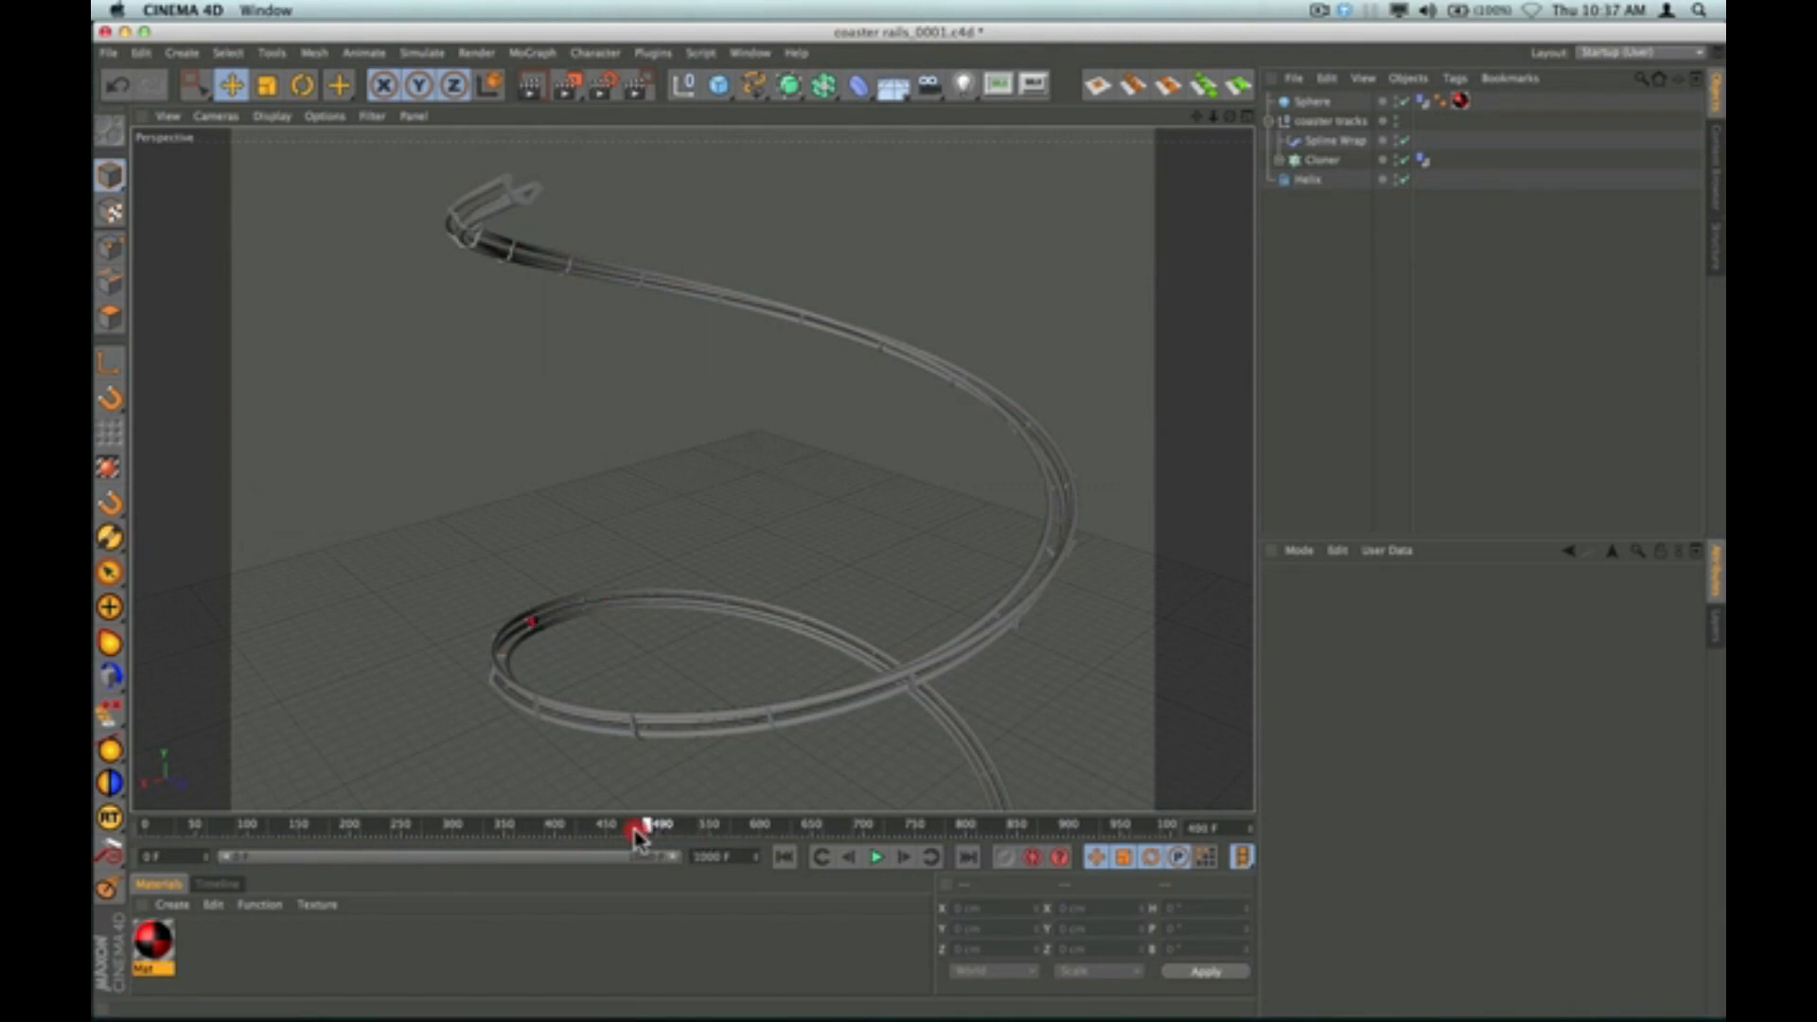
left_click_drag(681, 835, 820, 838)
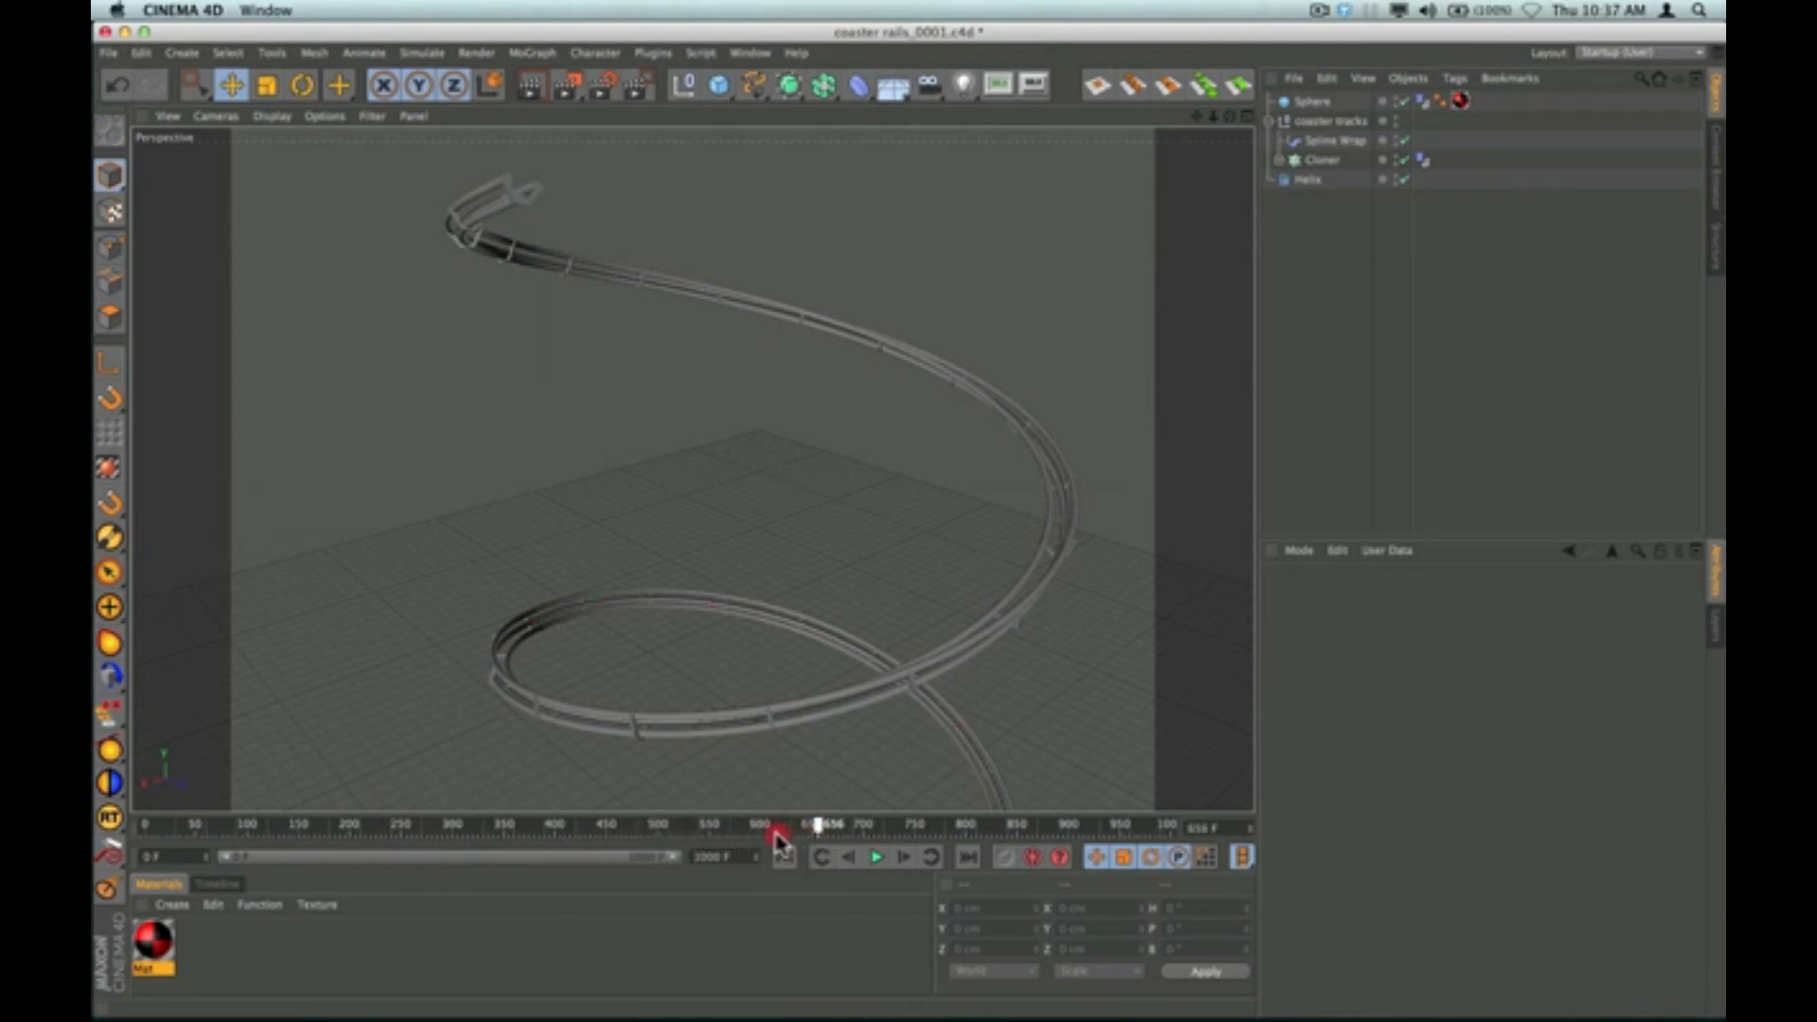
left_click_drag(606, 835, 443, 831)
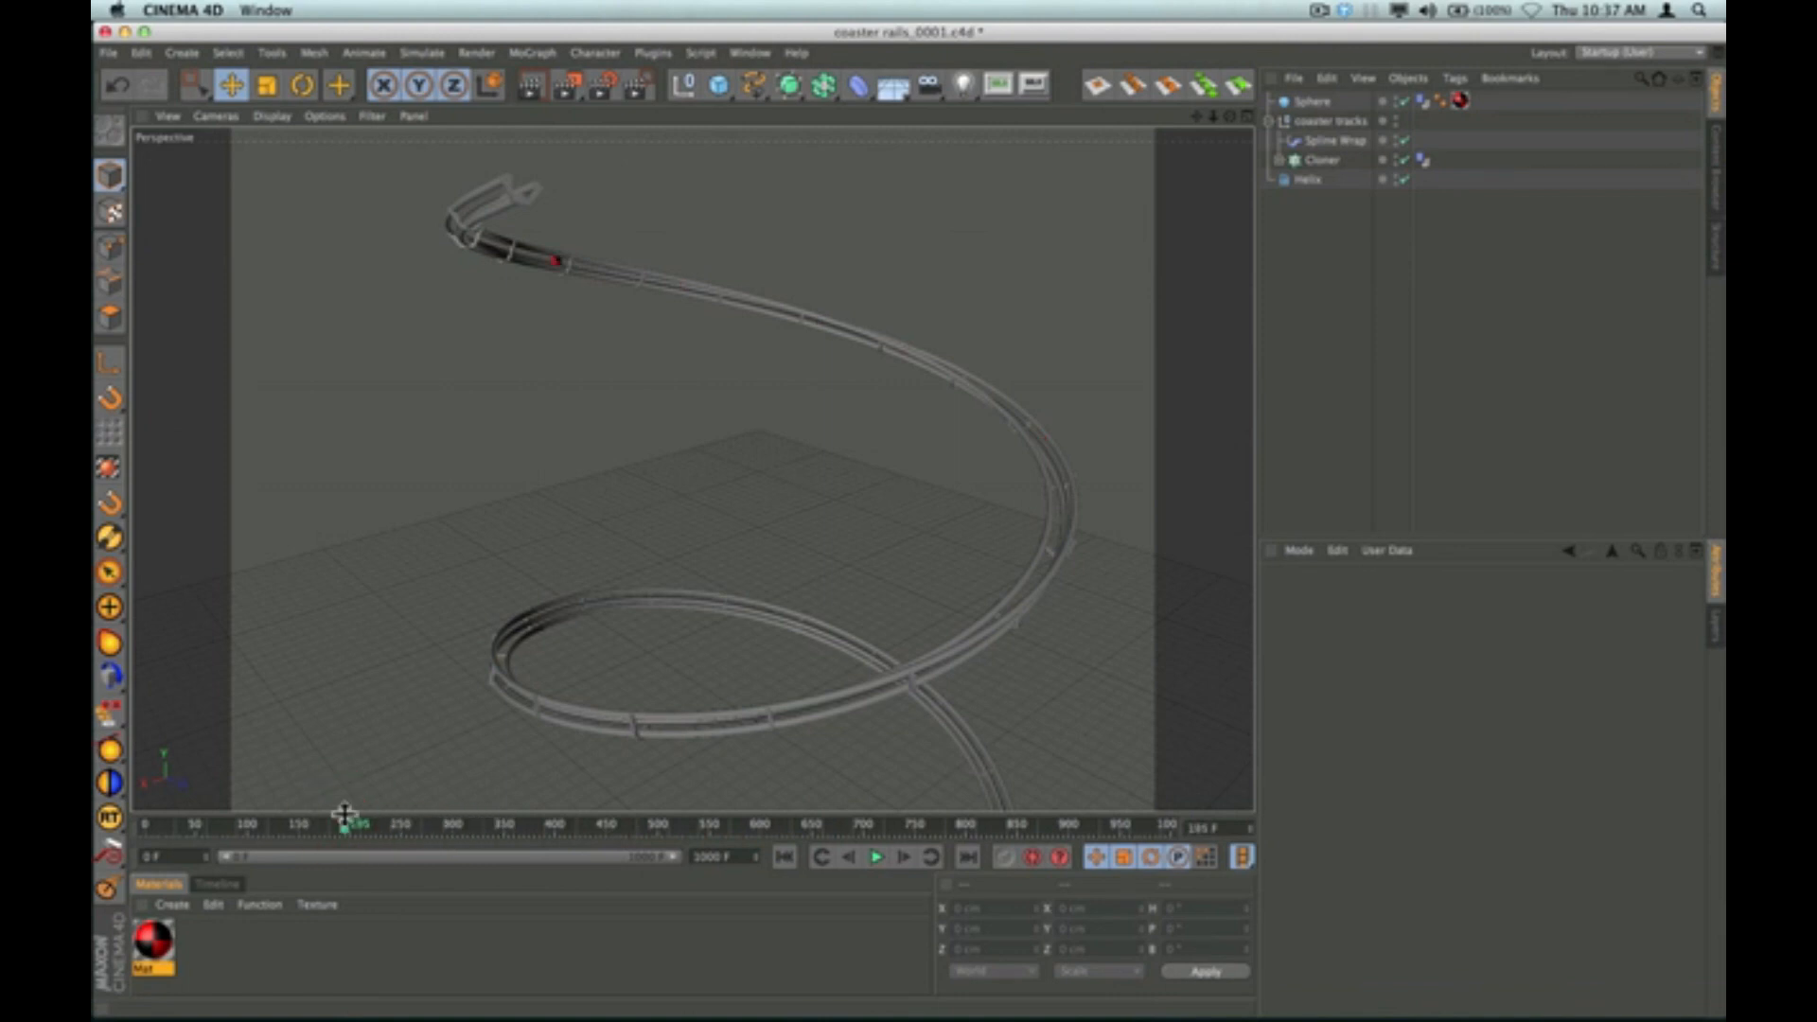
Add a Stage object to the scene for switching cameras, and deselect it.
left_click(1318, 249)
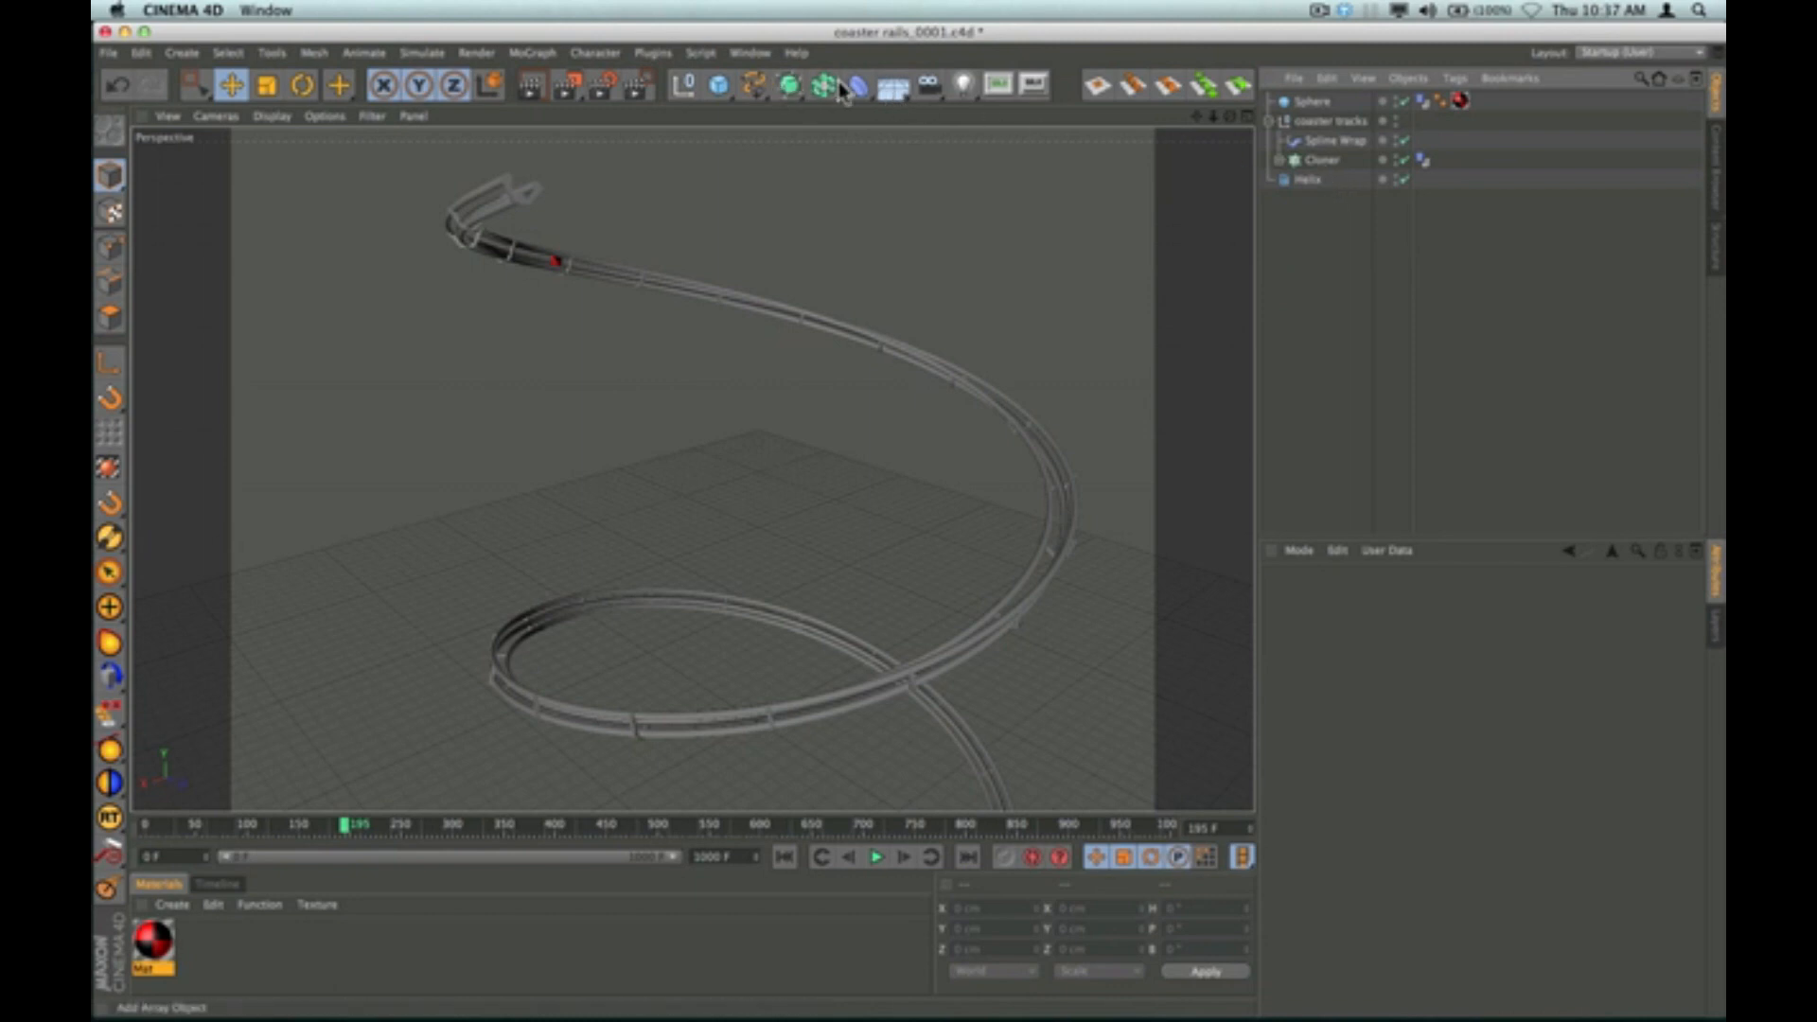
left_click_drag(894, 95, 973, 276)
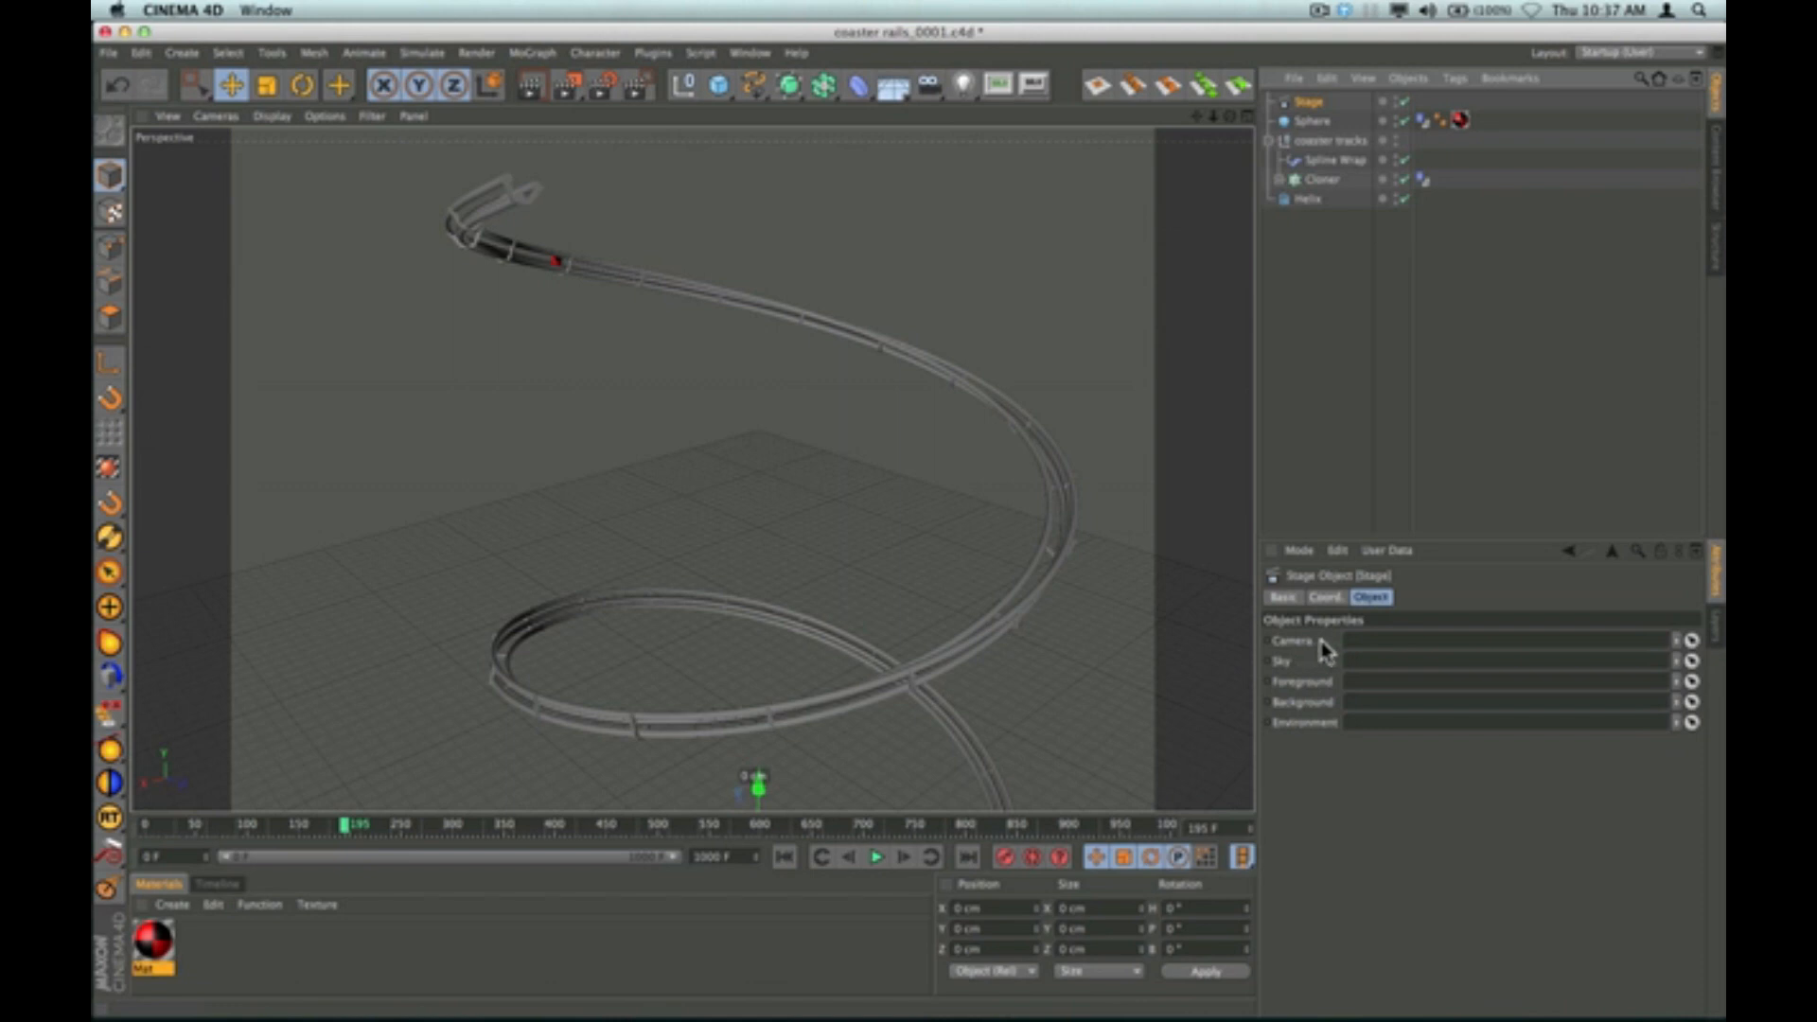
left_click(1341, 377)
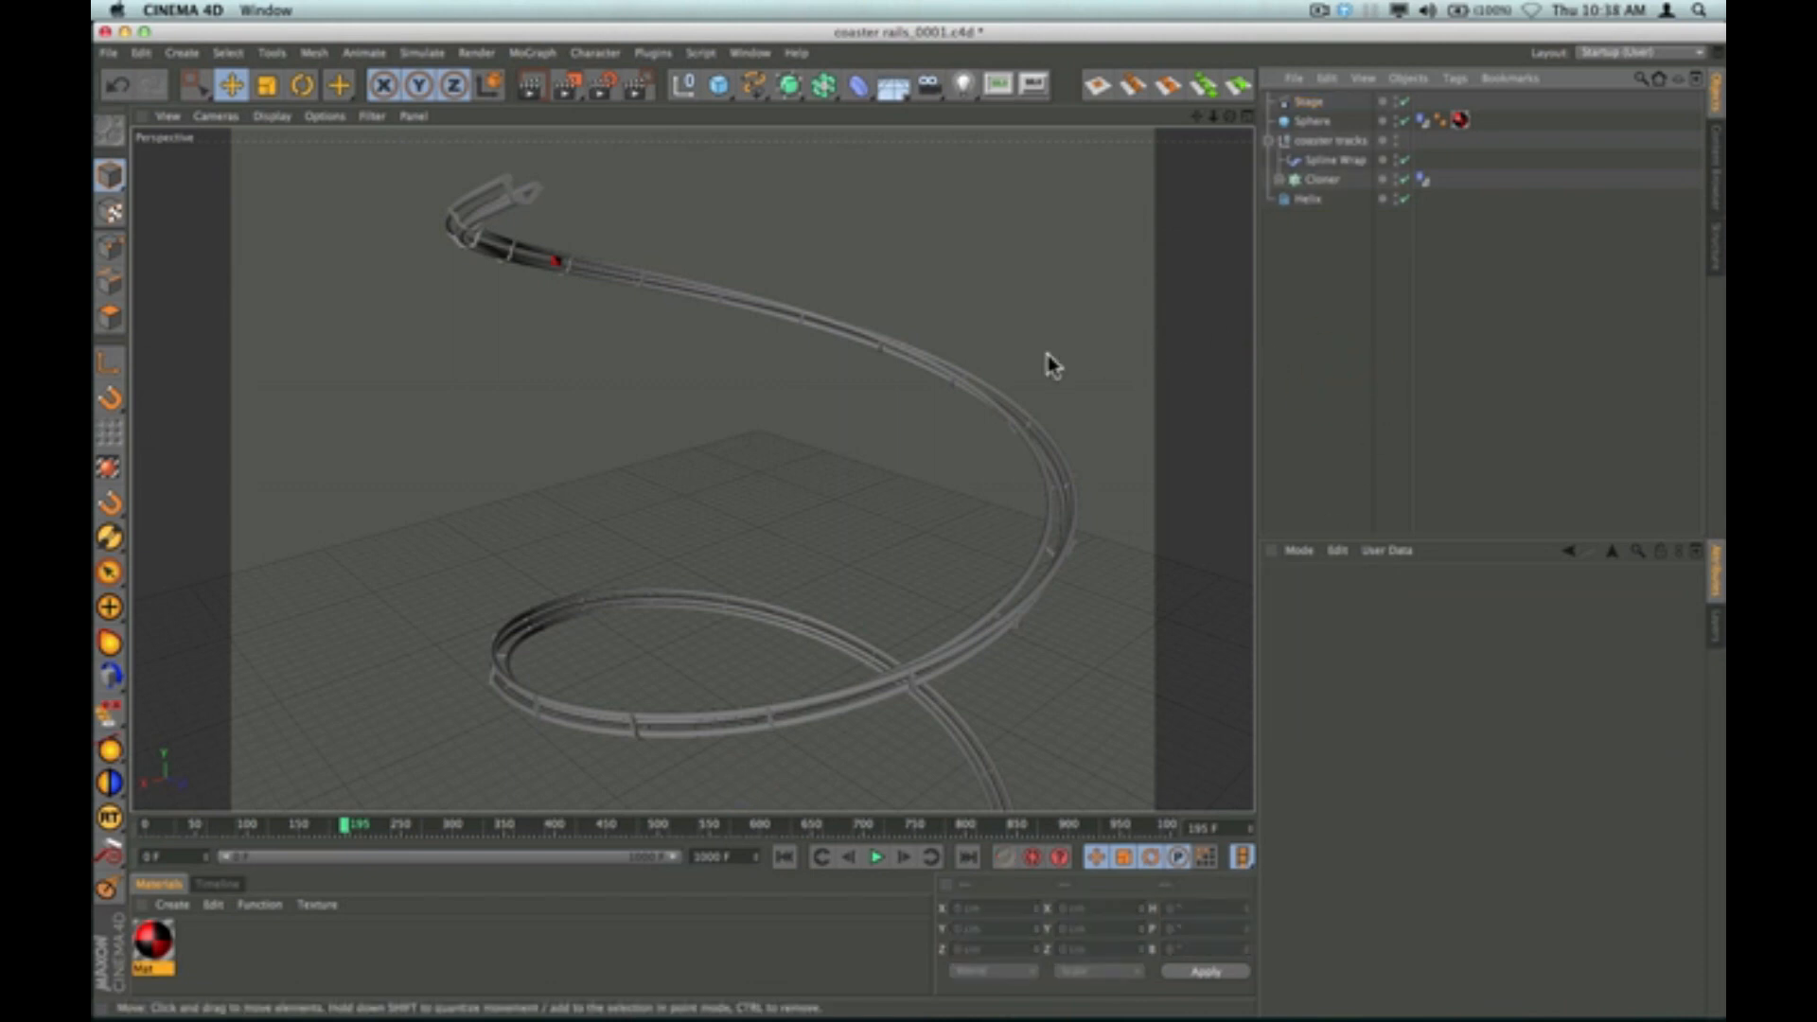
Add a camera at frame 0 looking along the rails toward the ball at the track's start, and play to frame 171.
left_click_drag(348, 833, 125, 819)
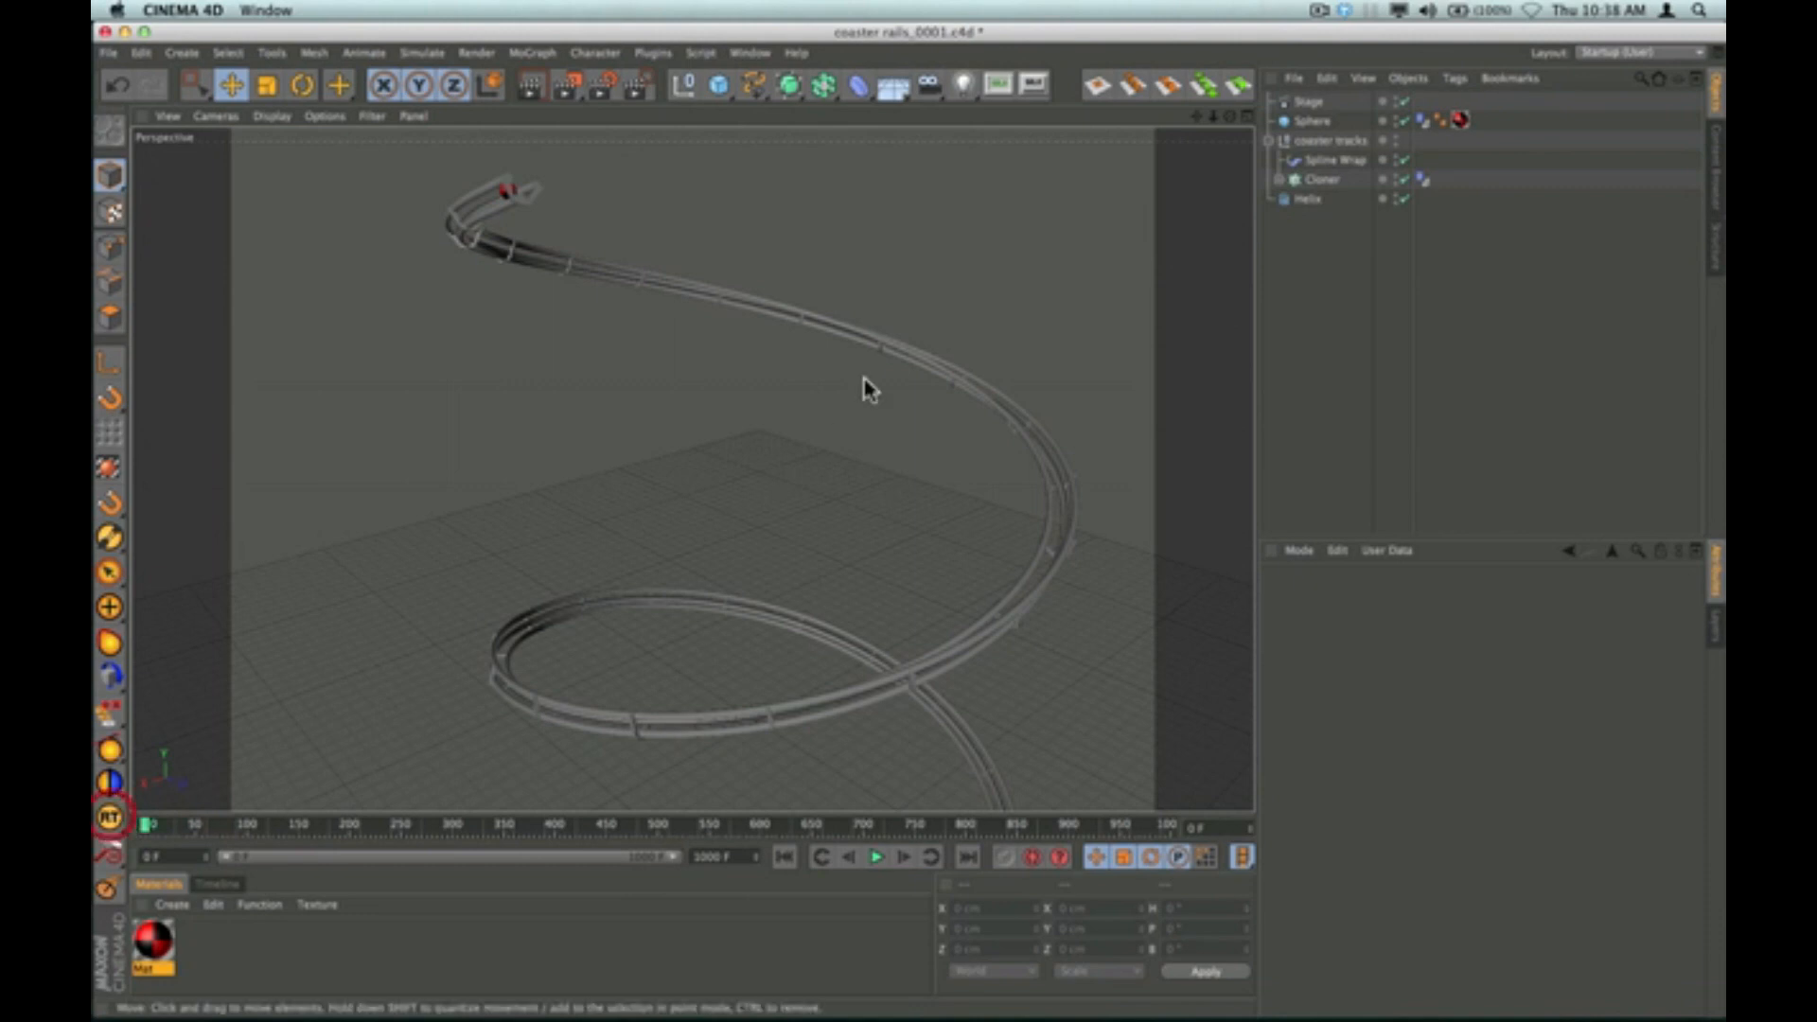
left_click_drag(1230, 117, 956, 113)
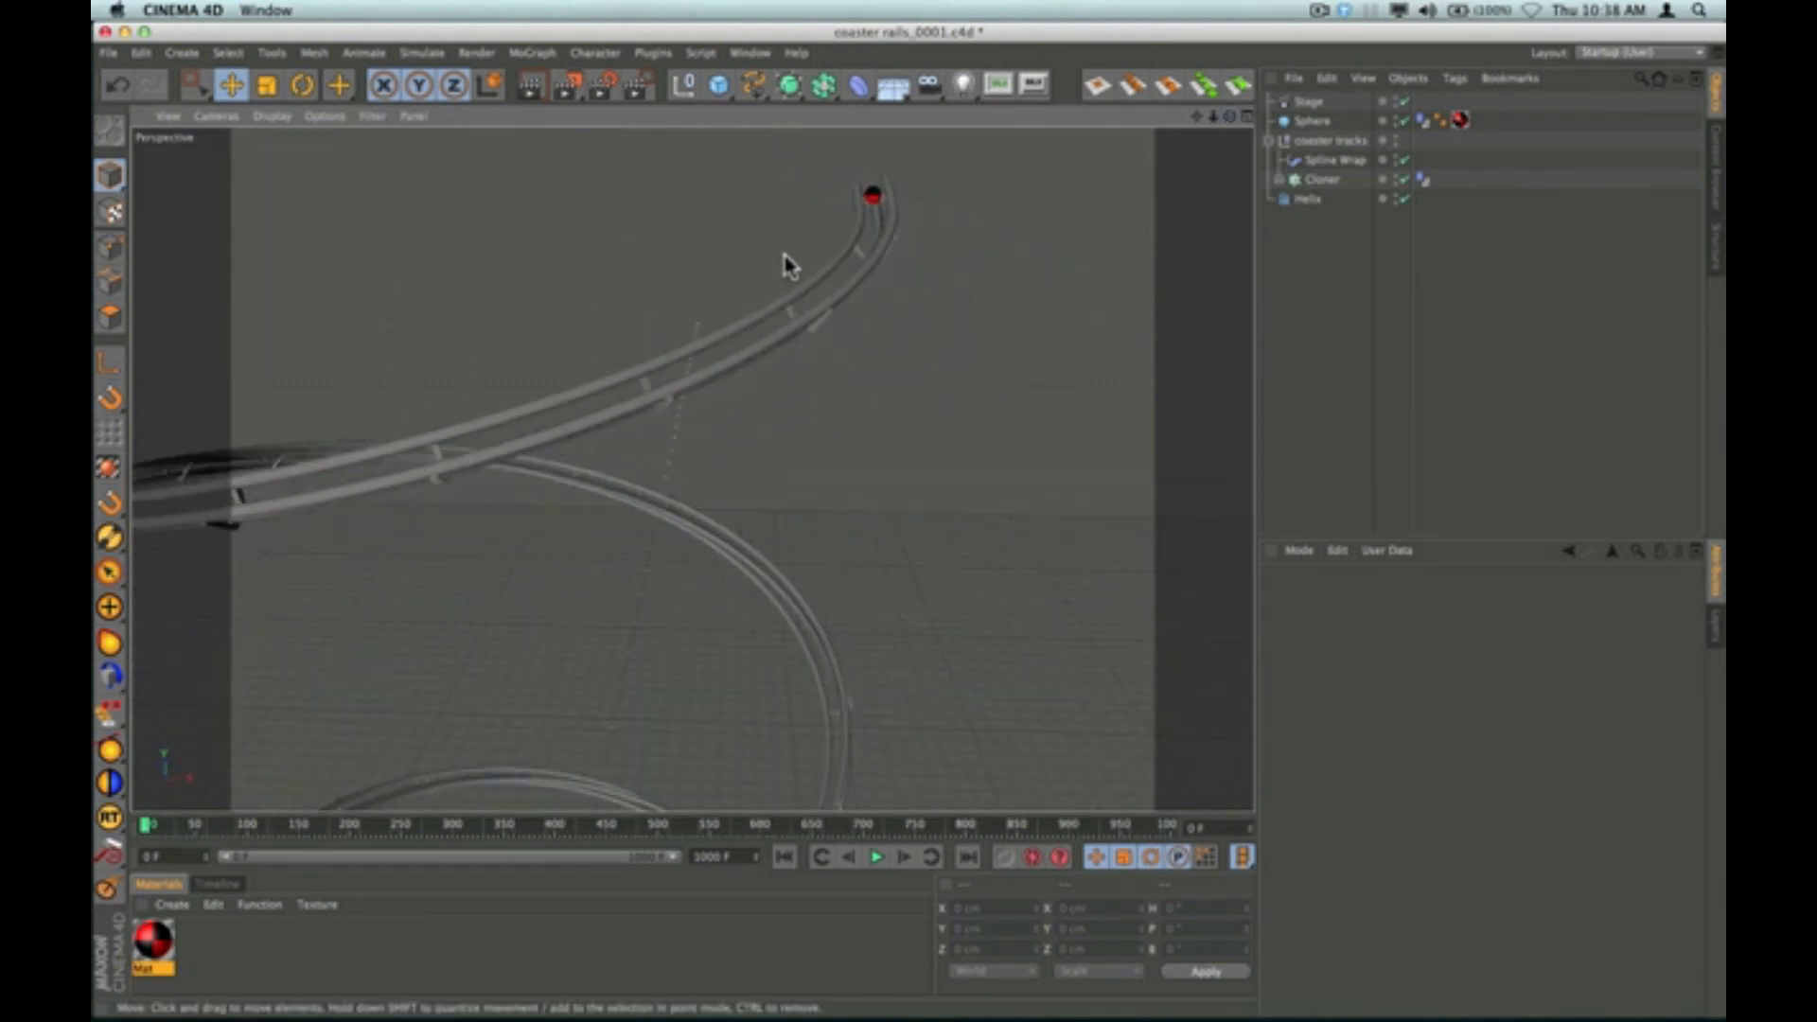
scroll(814, 269, "up", 10)
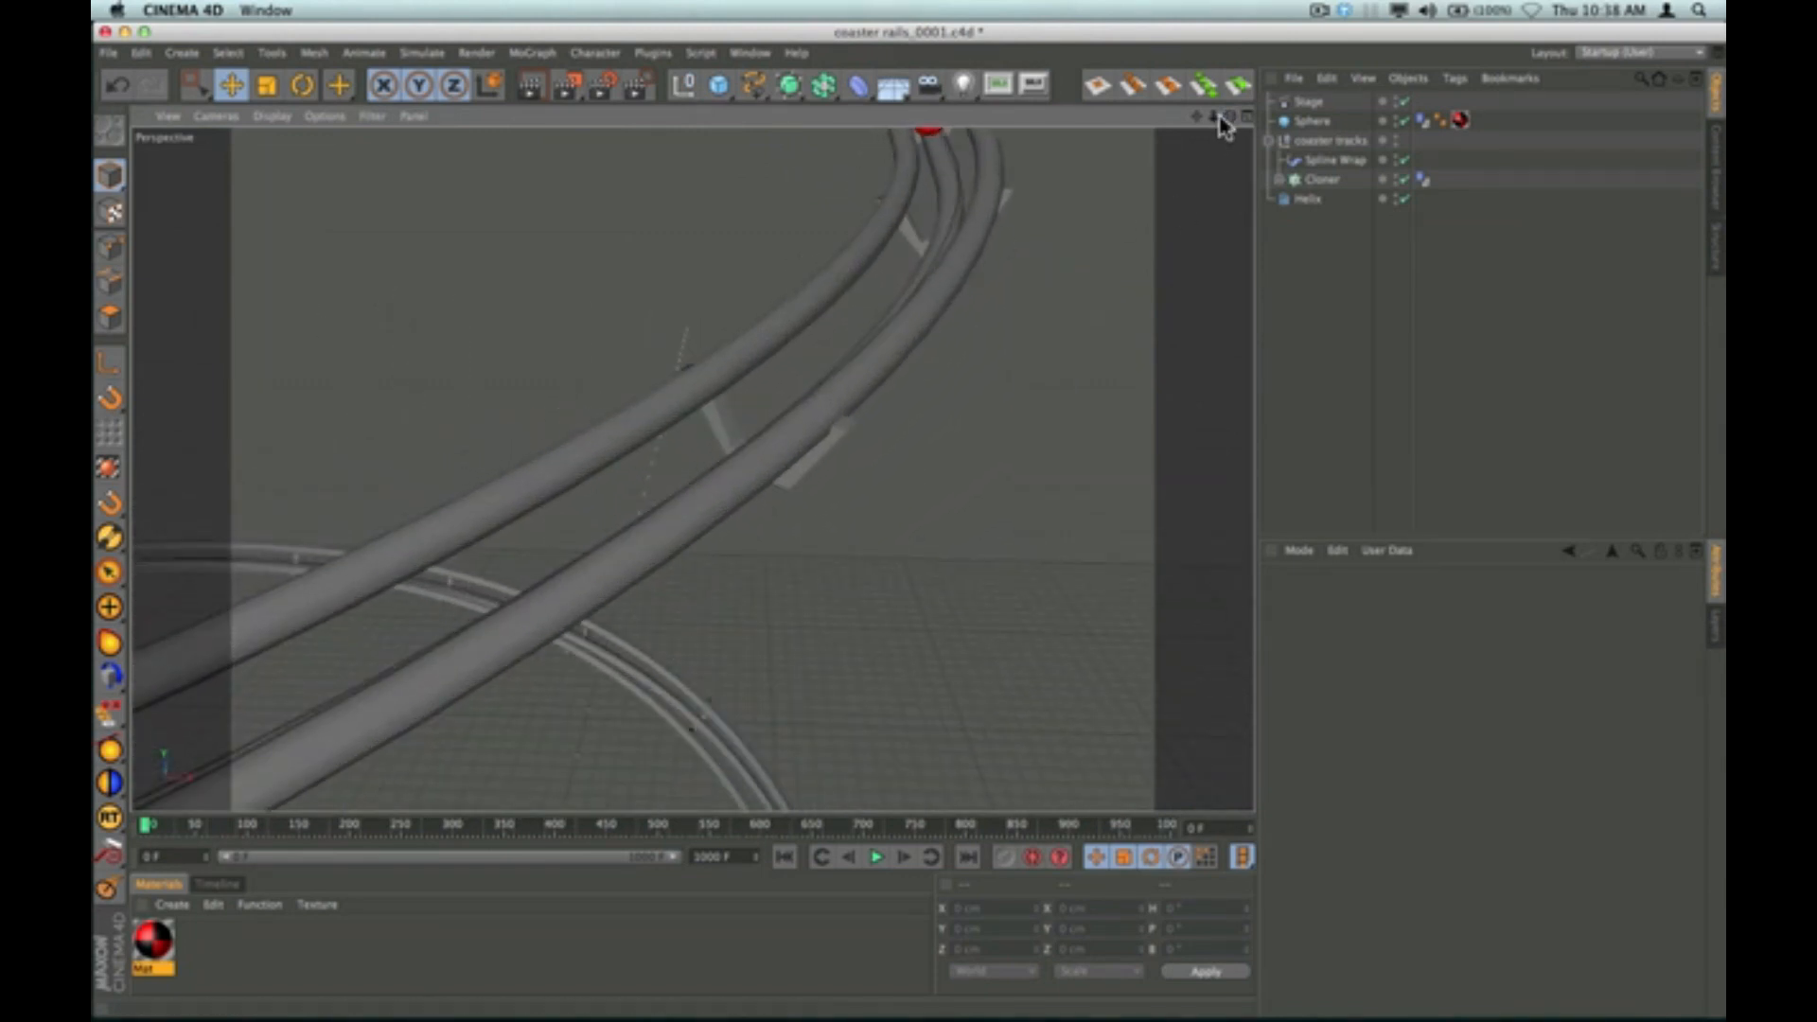
mouse_move(1197, 123)
left_mouse_down()
mouse_move(1131, 142)
mouse_move(1222, 124)
mouse_move(1200, 126)
left_mouse_up()
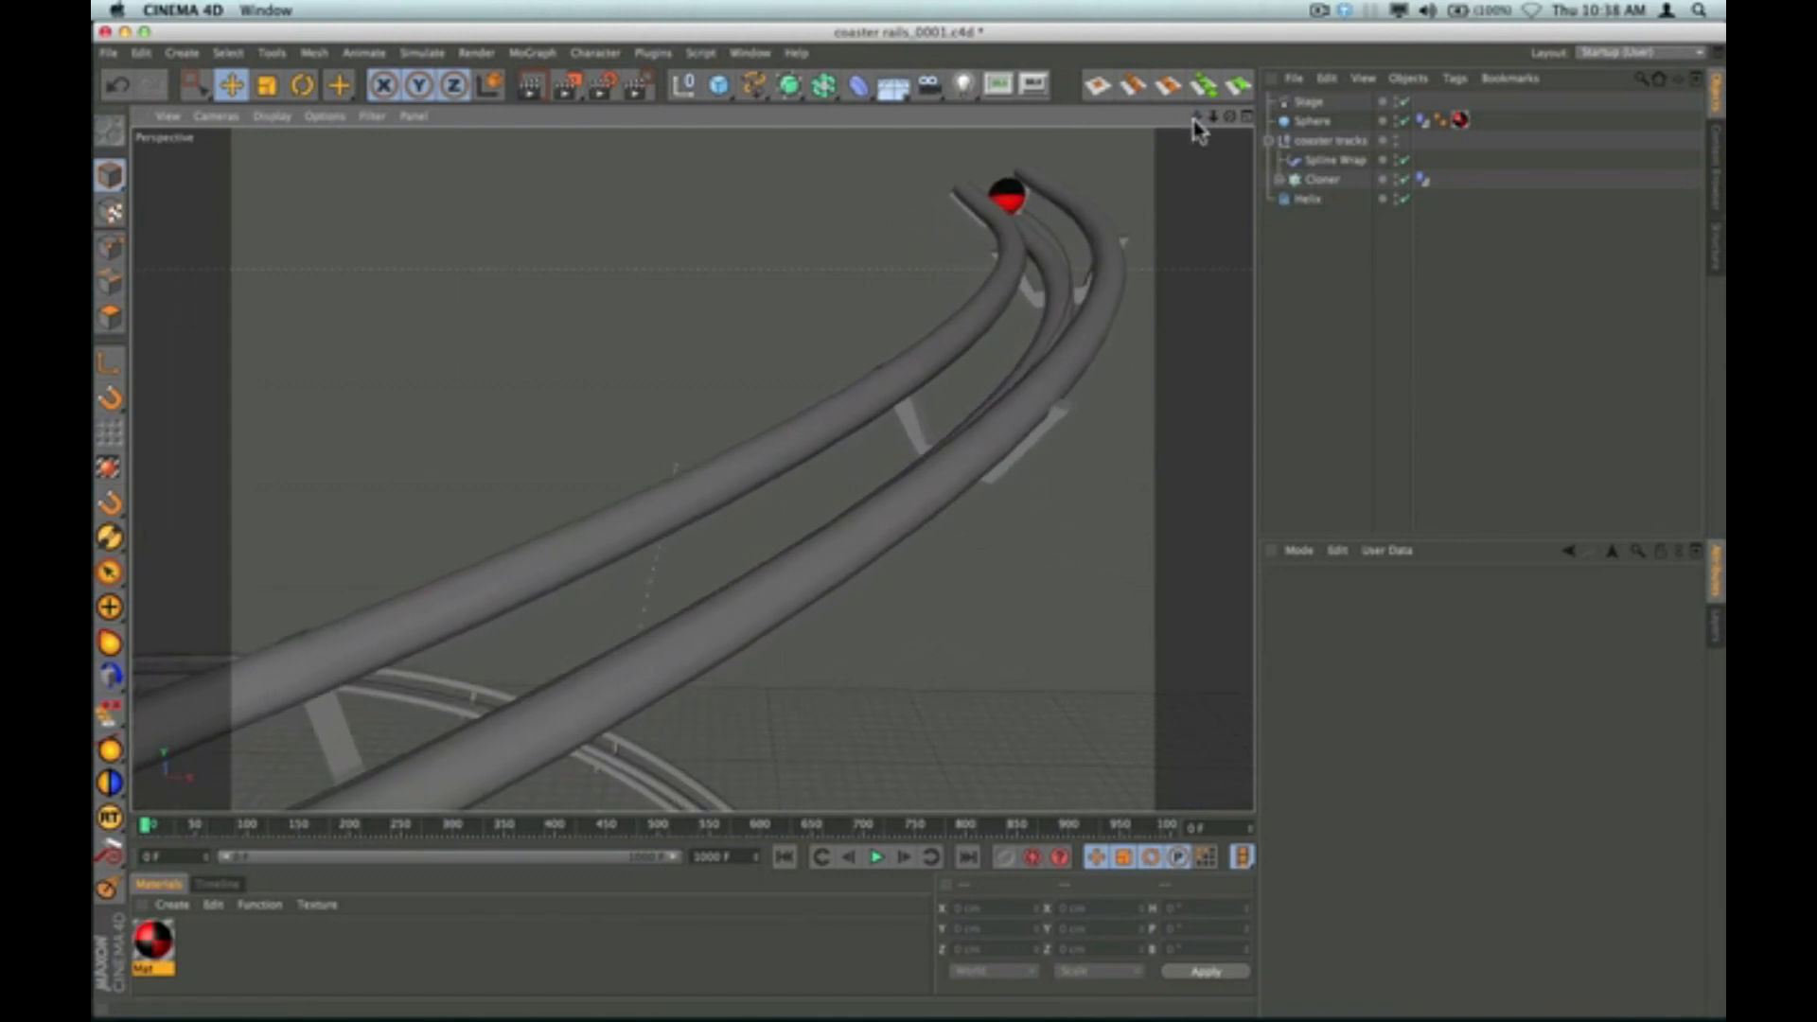
left_click(931, 89)
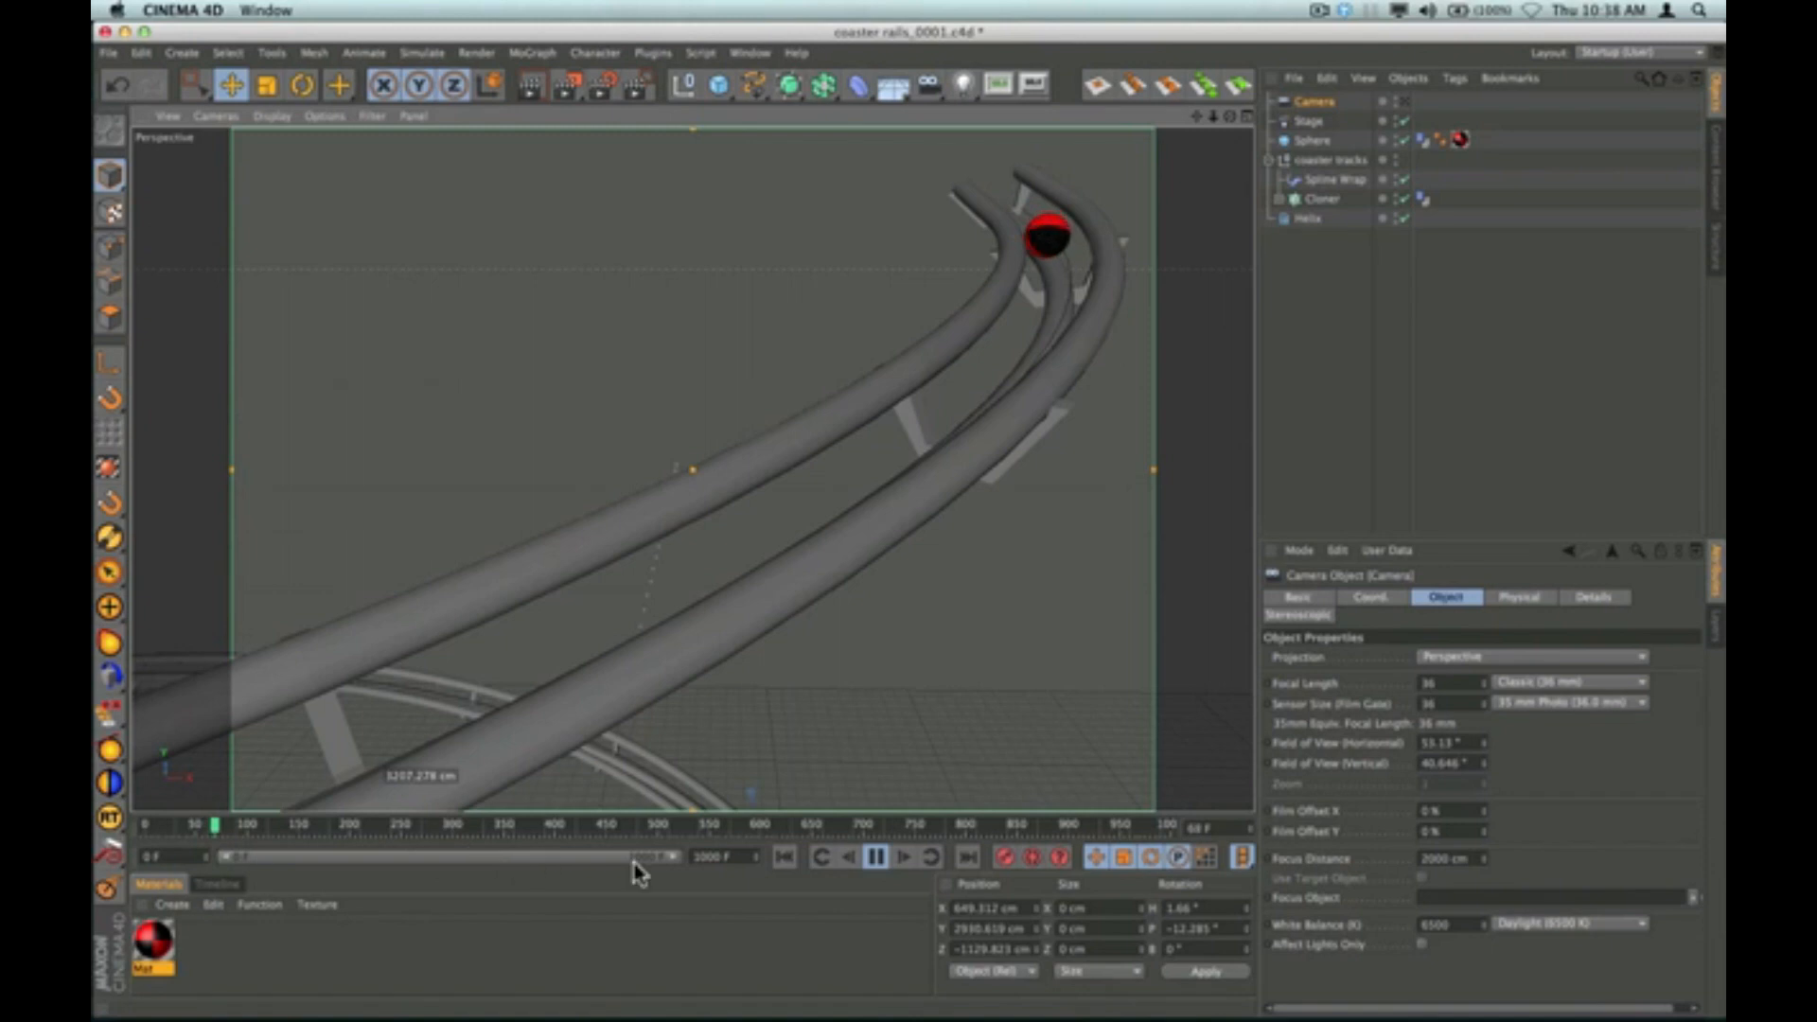
left_click(872, 859)
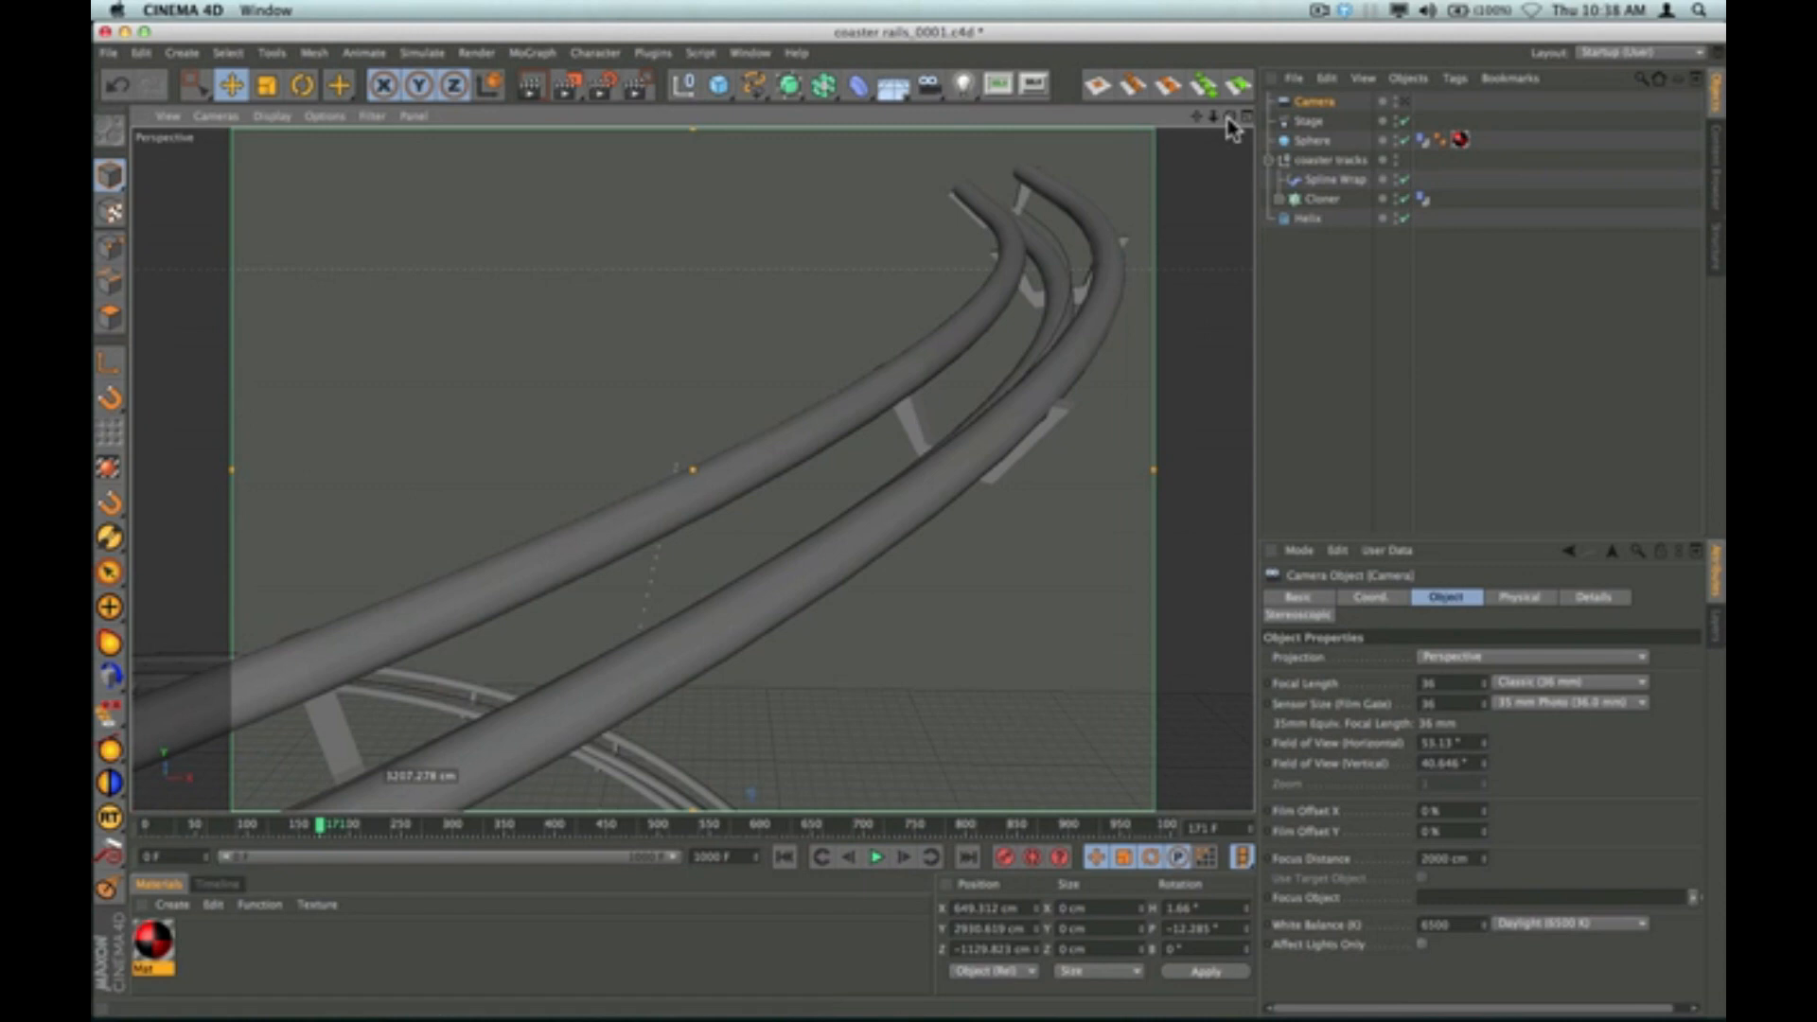
Add a second camera at frame 171 viewing the ball and the banked curve from beside the rails, and play to frame 277.
scroll(981, 350, "down", 2)
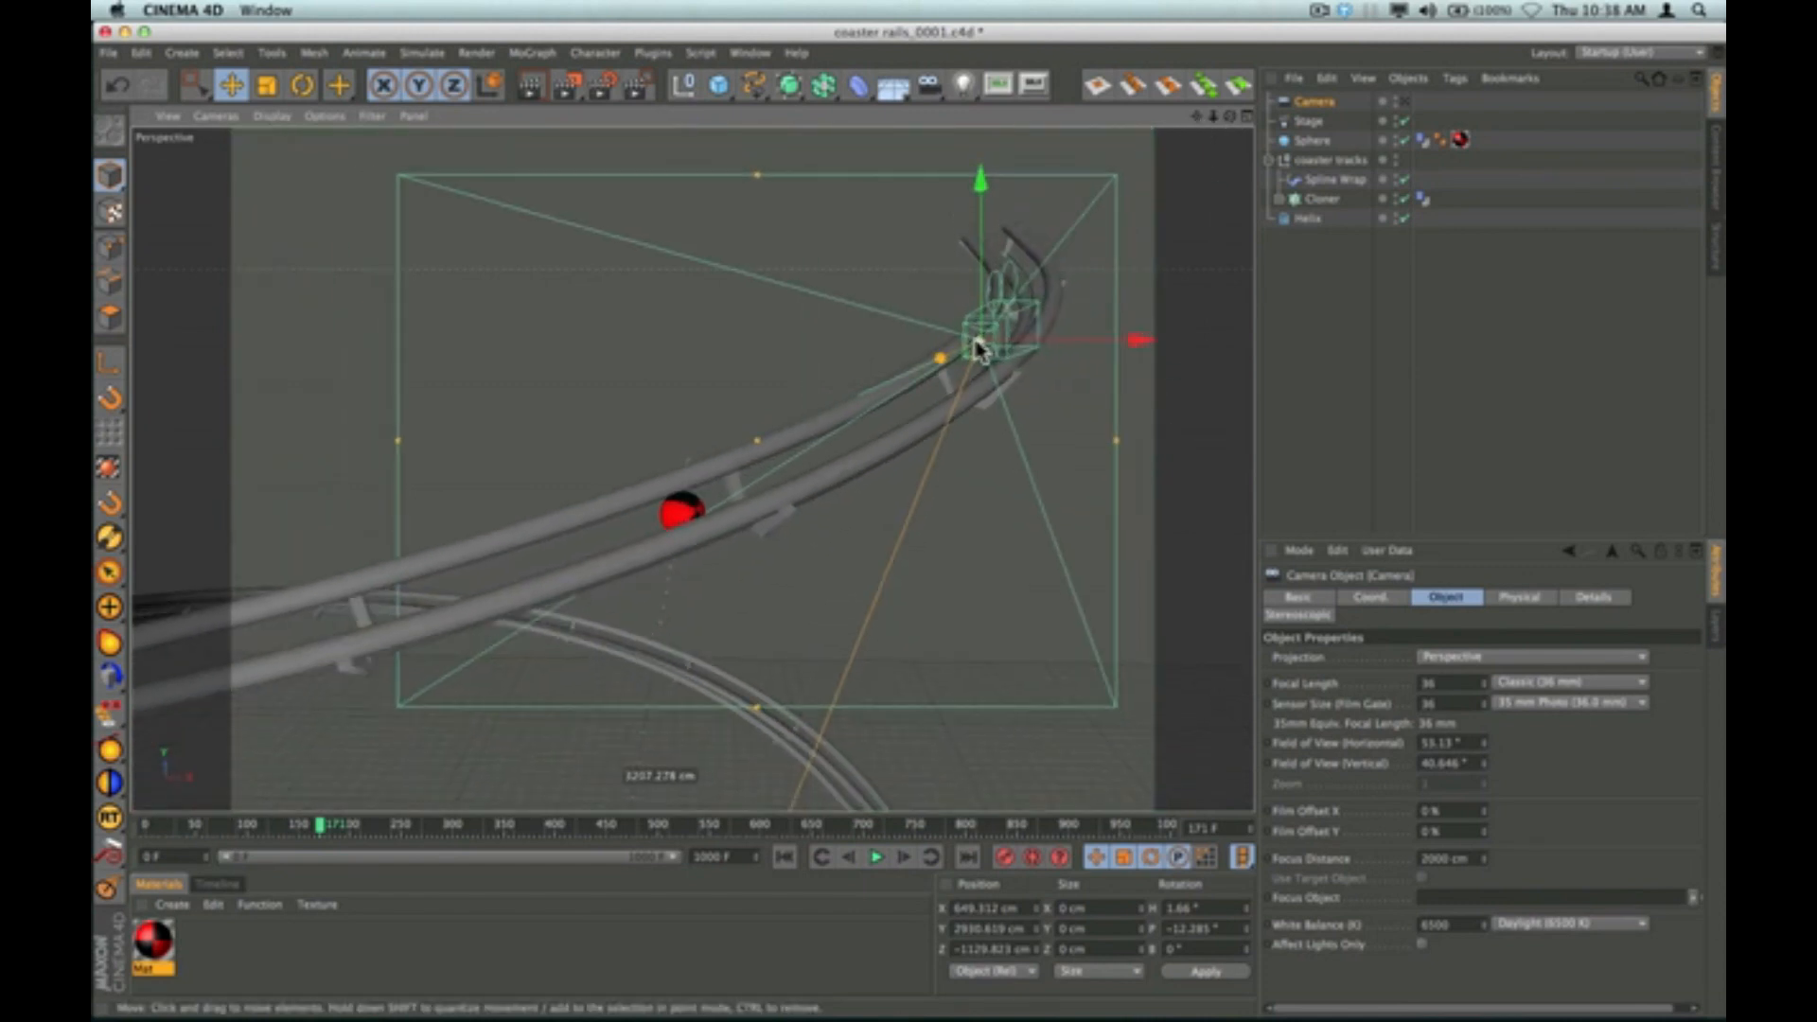
scroll(980, 345, "down", 3)
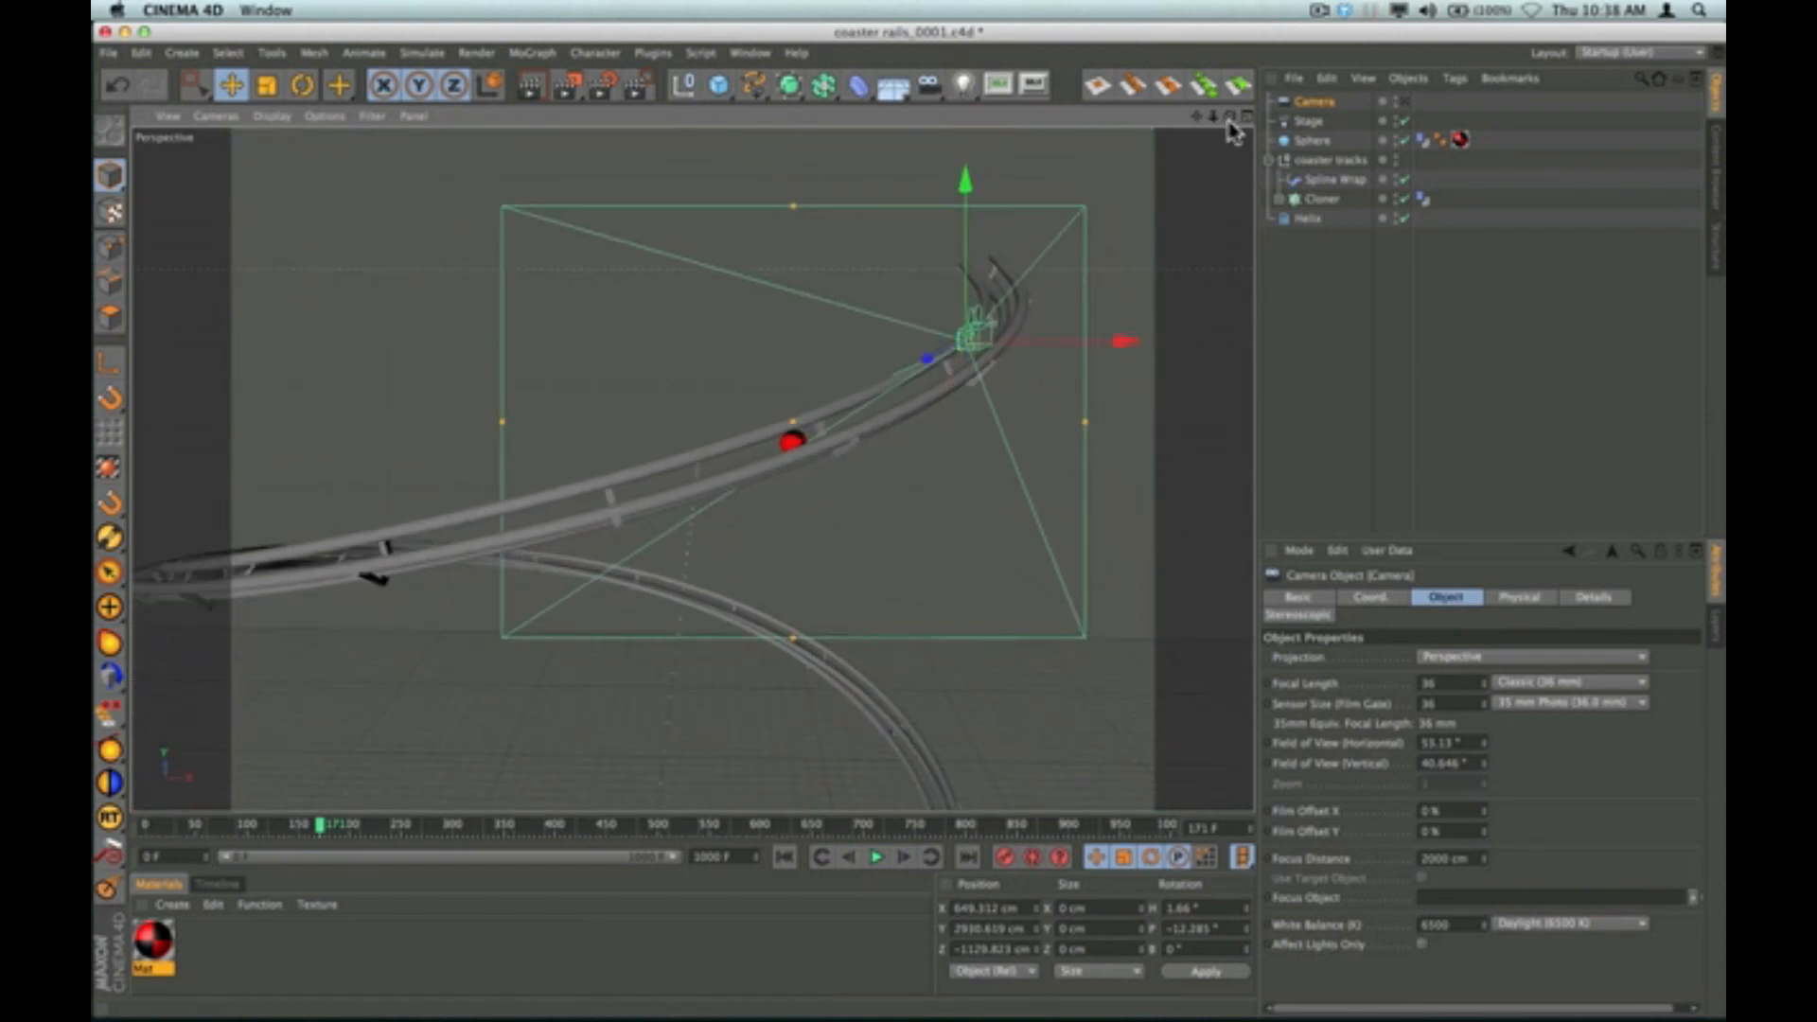
left_click(1317, 144)
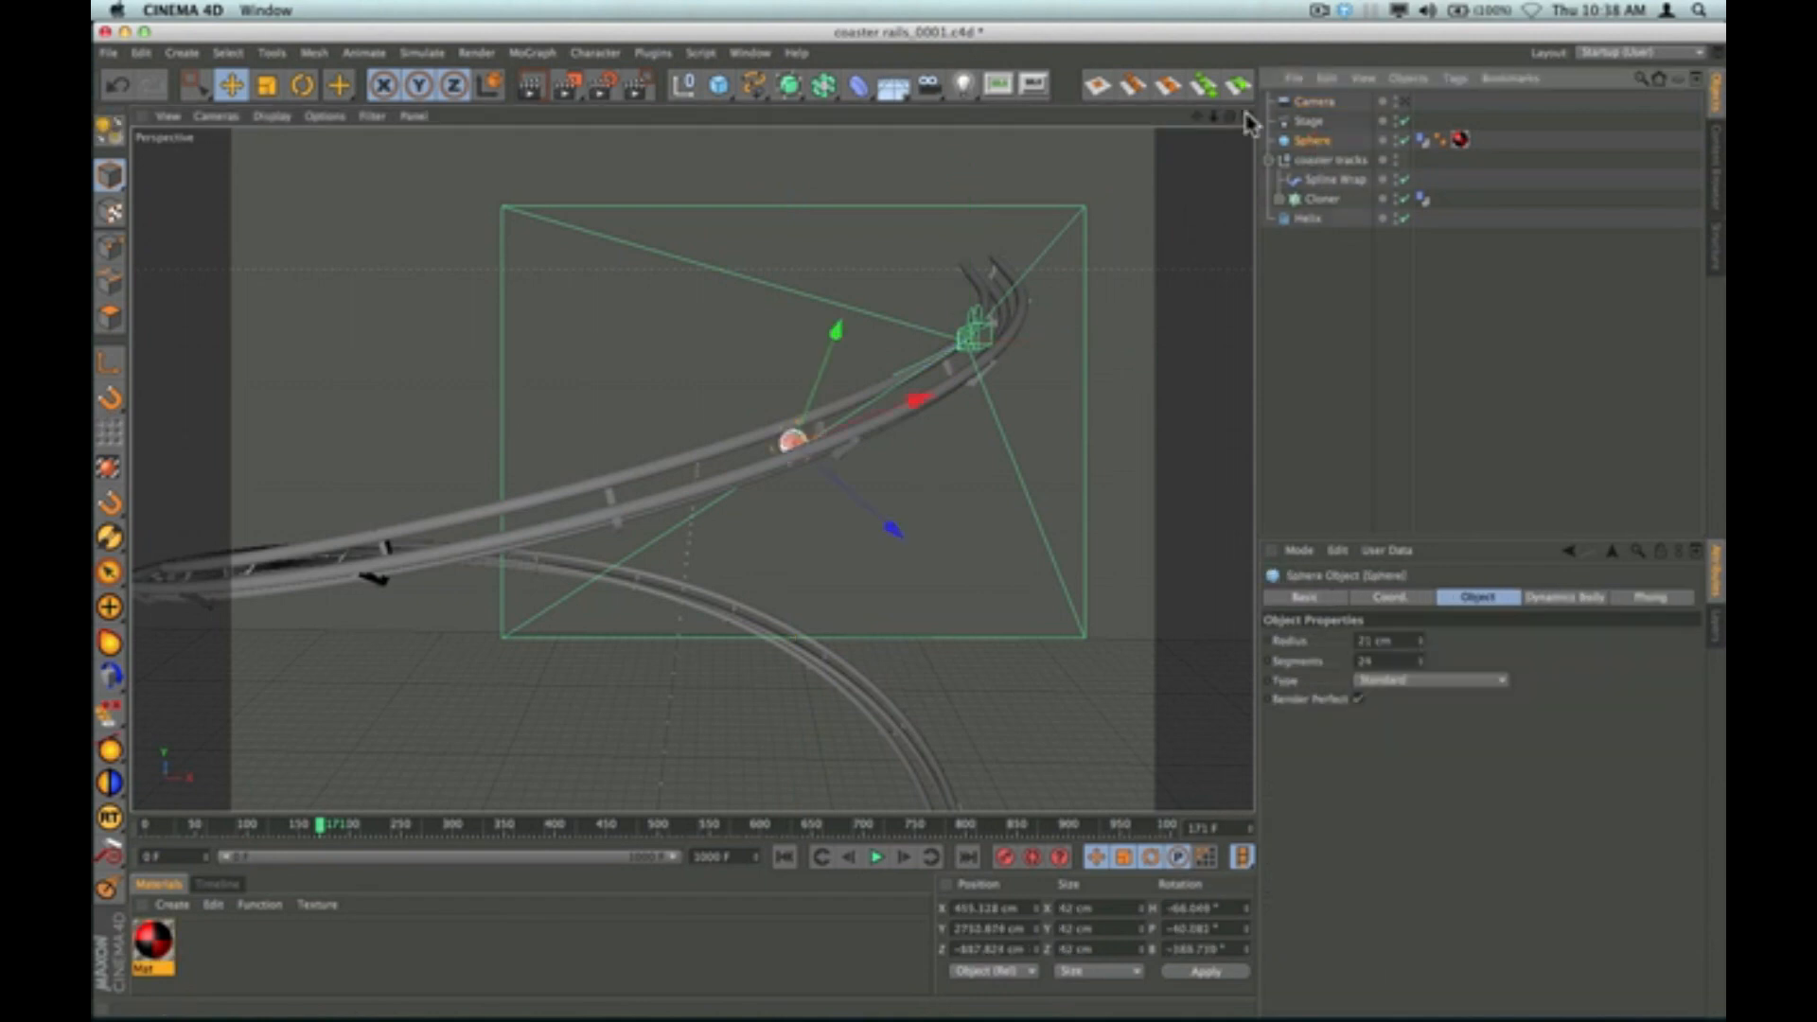
left_click_drag(1229, 120, 947, 219, "super")
scroll(884, 347, "up", 8)
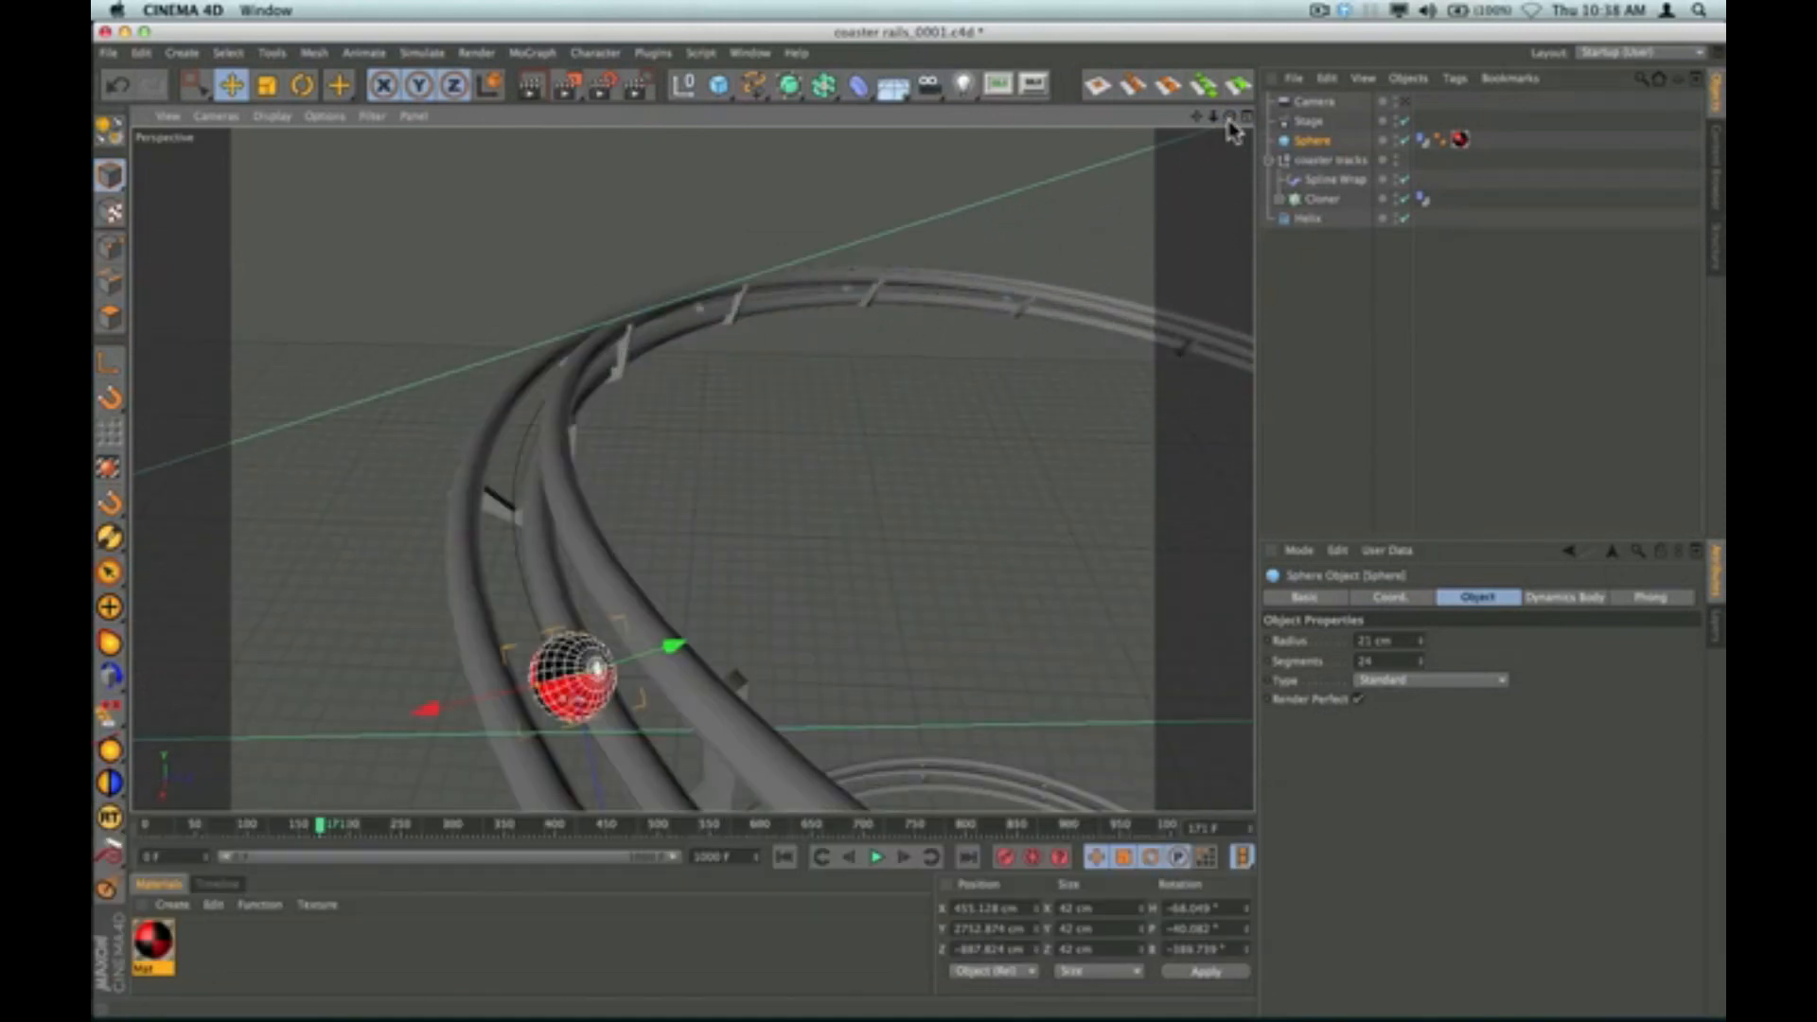
left_click_drag(1229, 119, 1345, 80, "super")
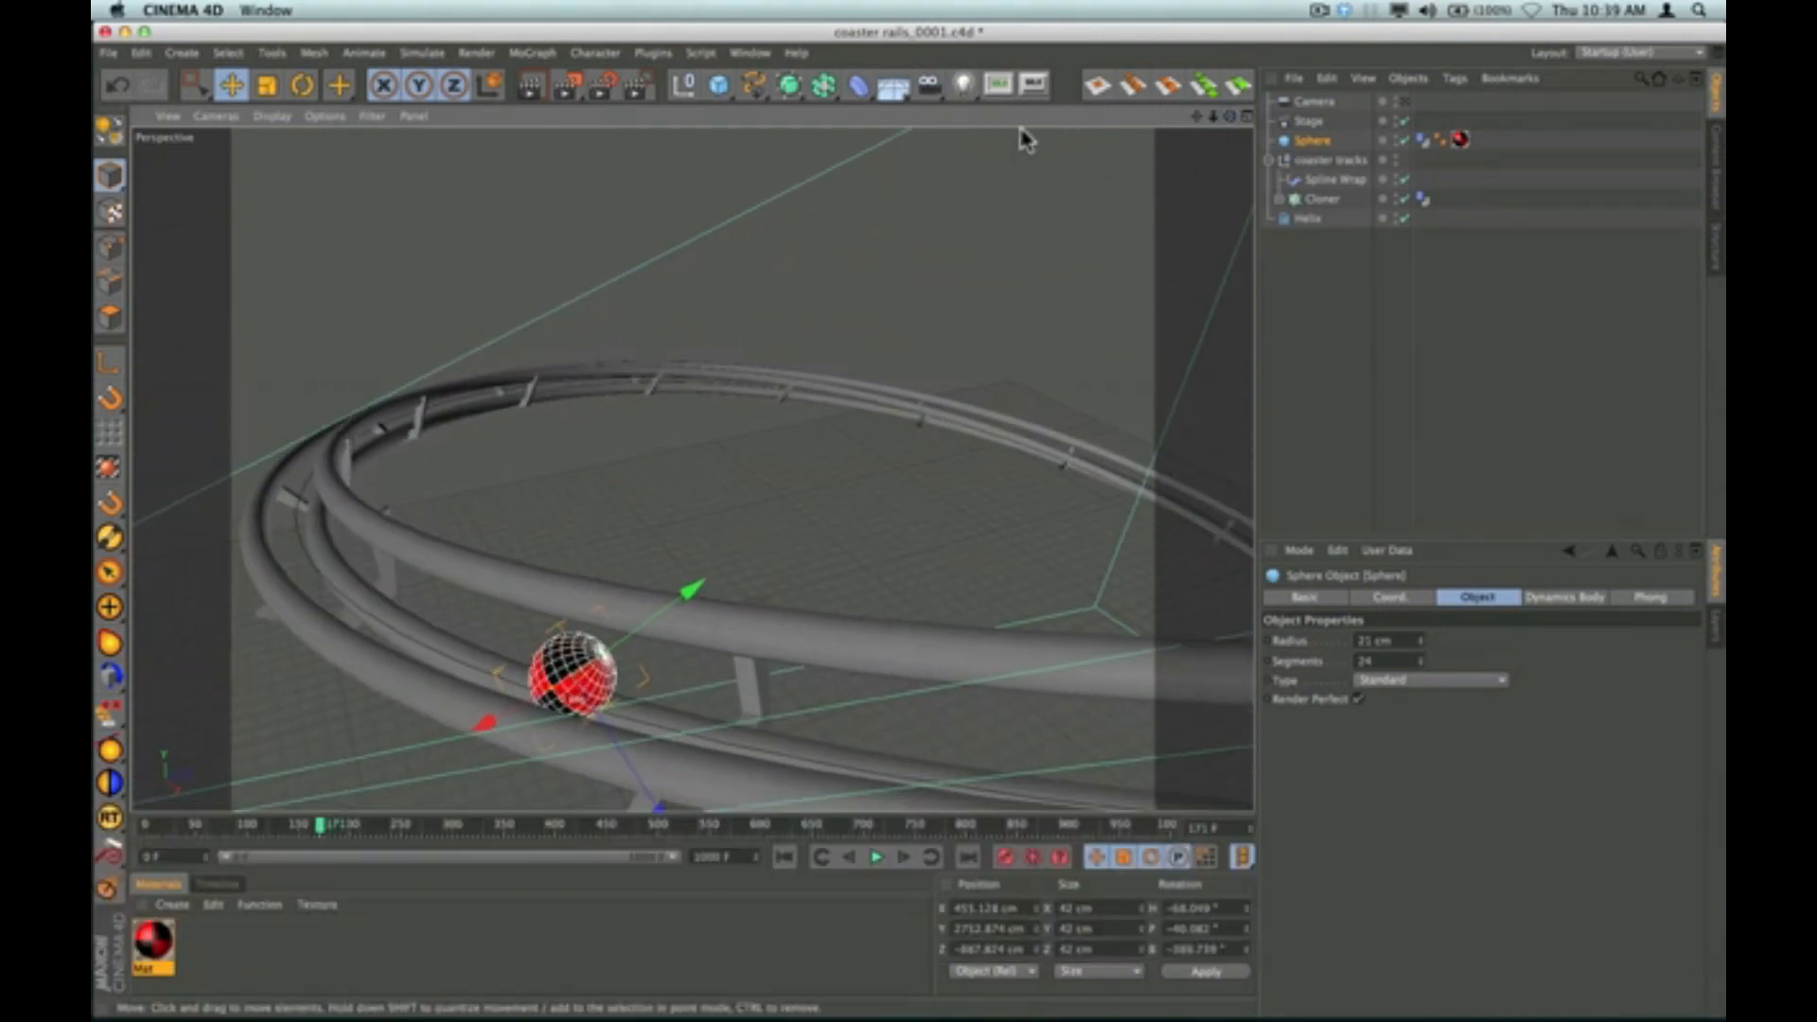
mouse_move(1198, 118)
left_mouse_down()
mouse_move(1400, 76)
mouse_move(1439, 90)
left_mouse_up()
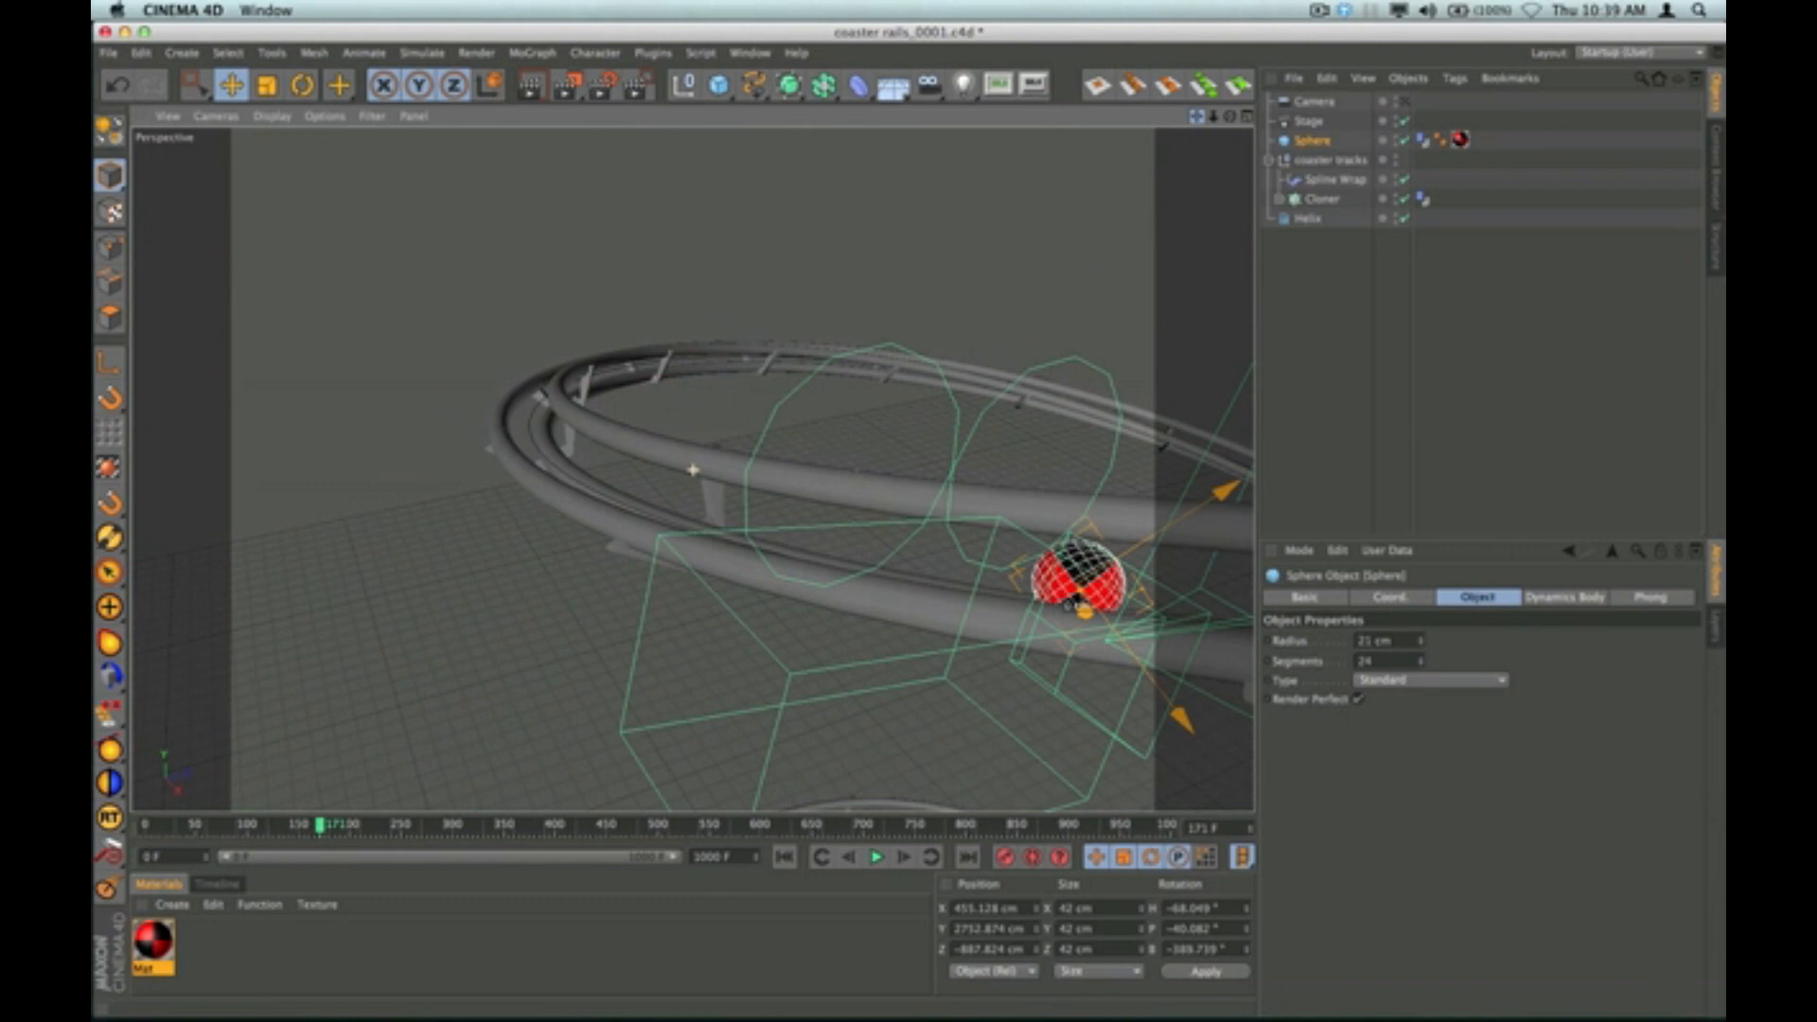
left_click(929, 92)
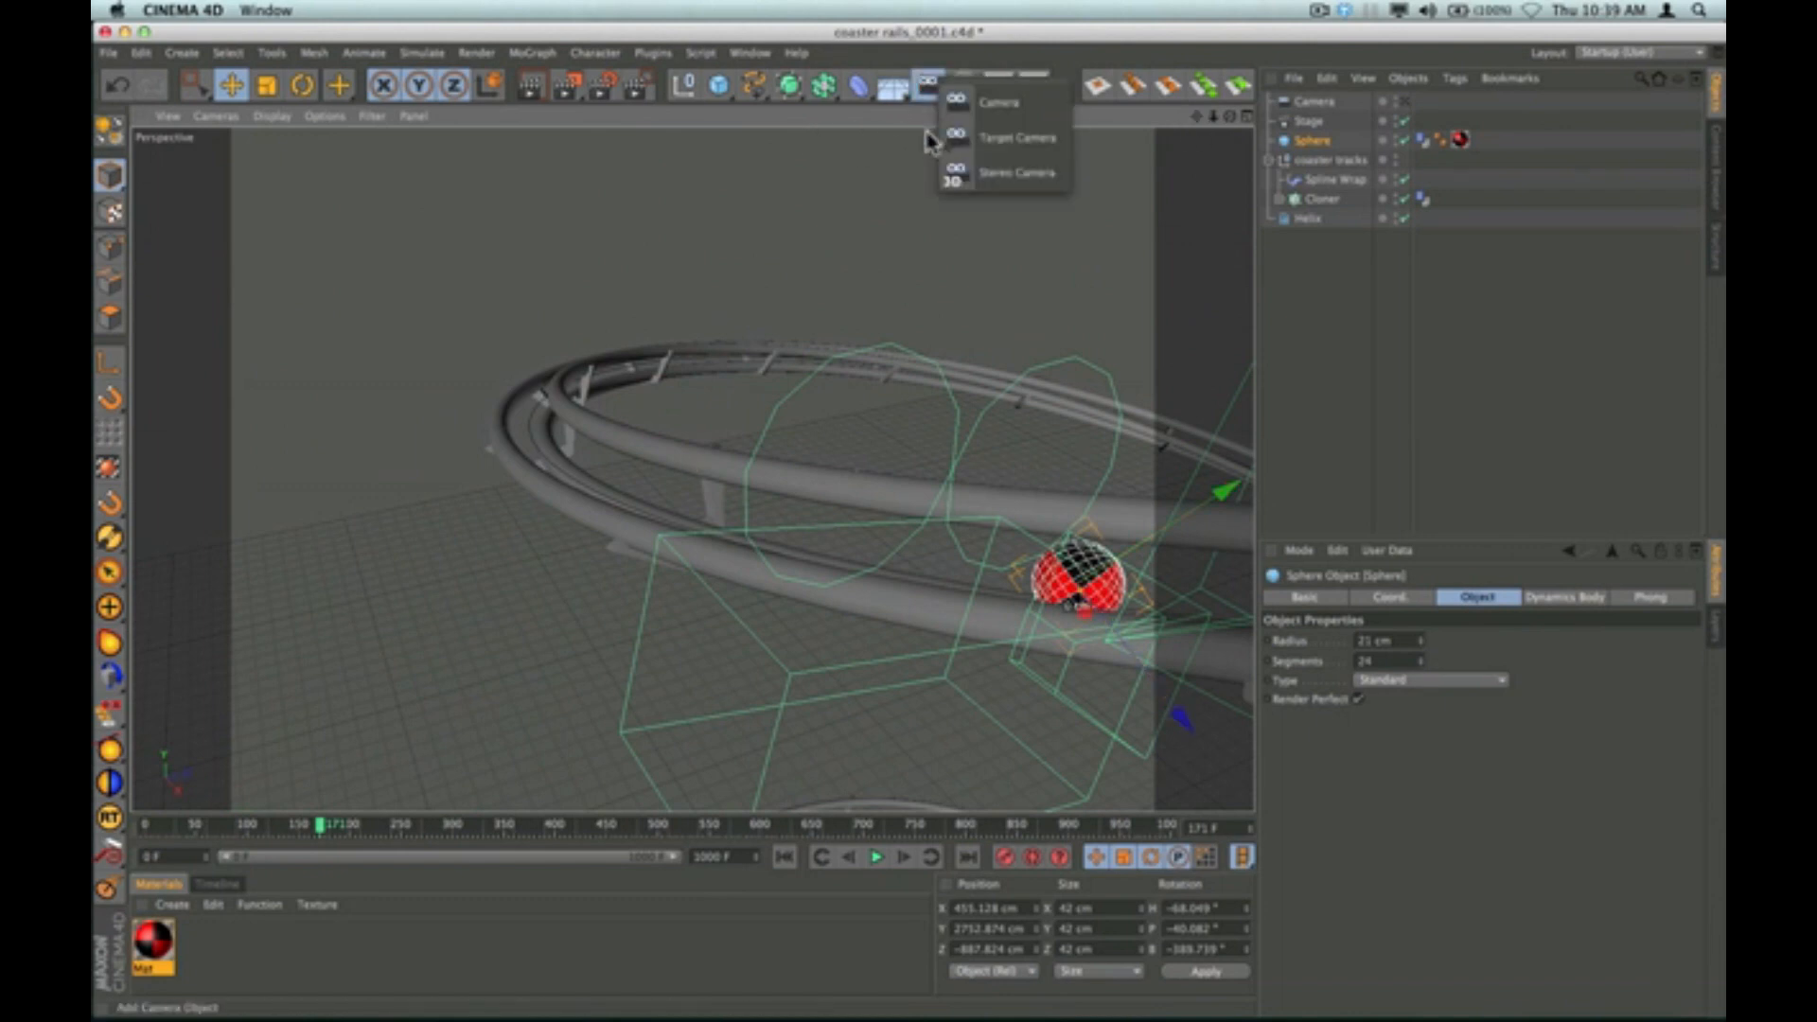
left_click(989, 93)
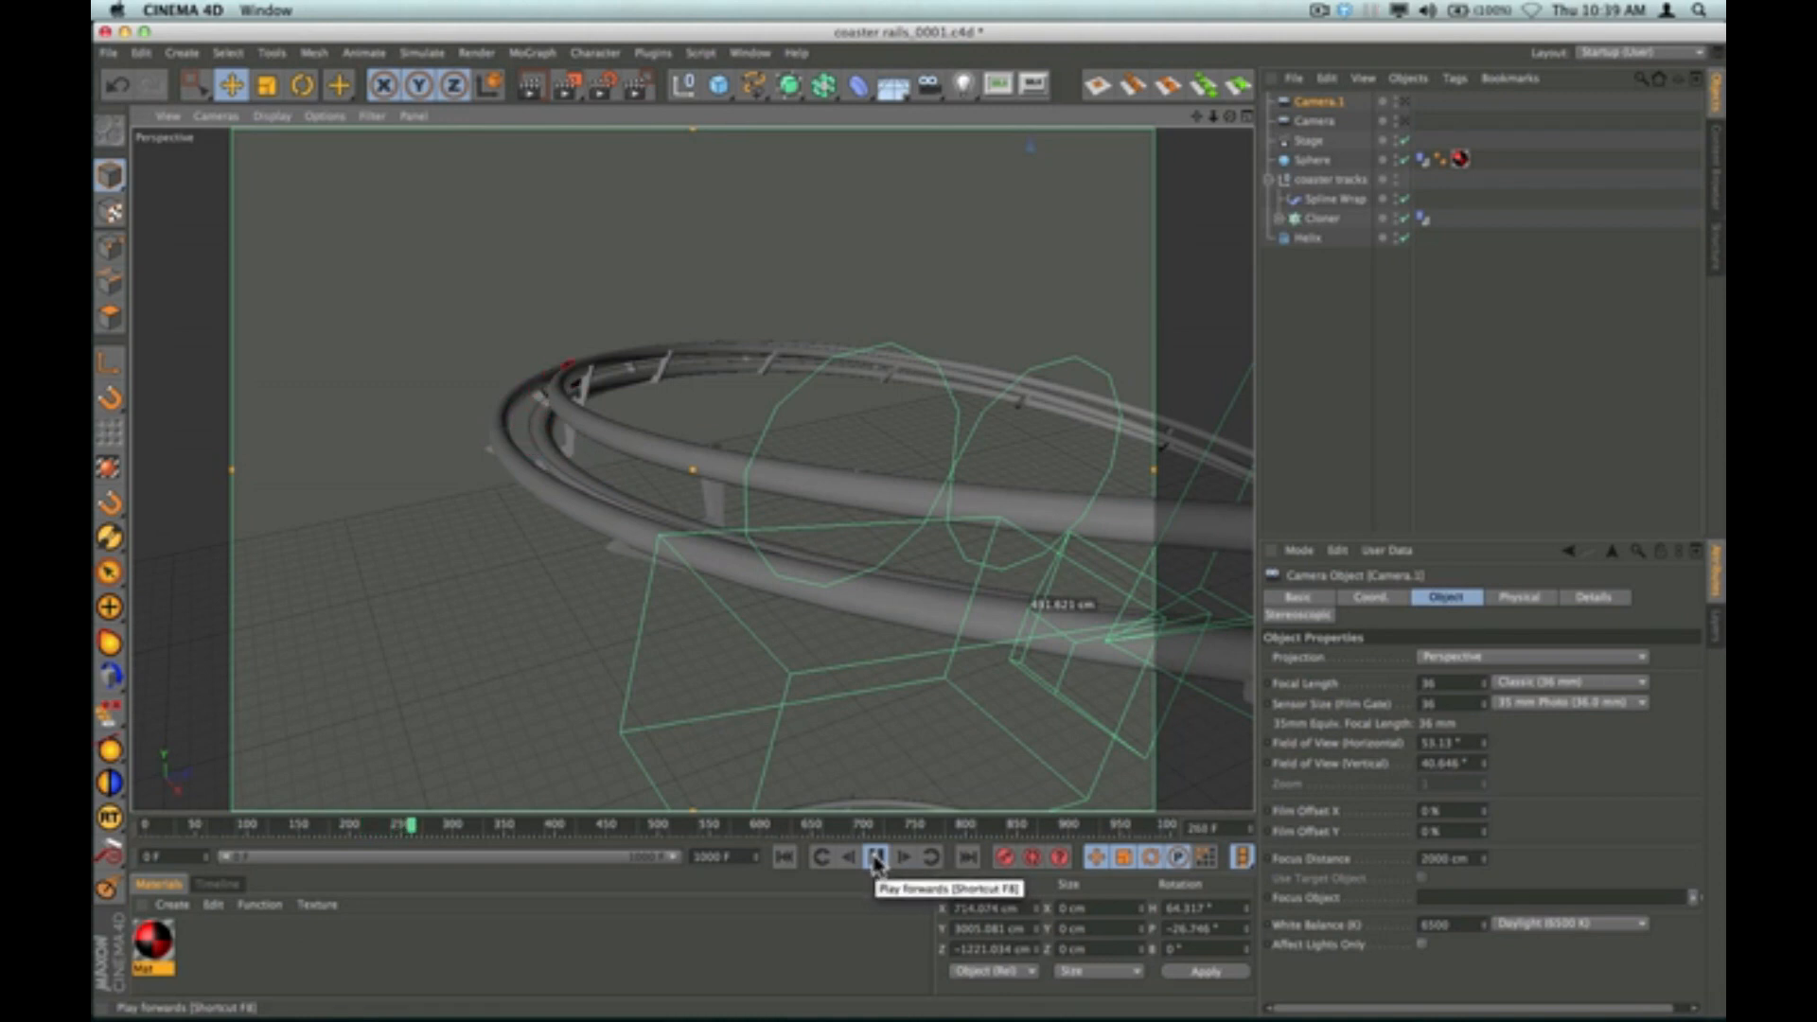
left_click(874, 857)
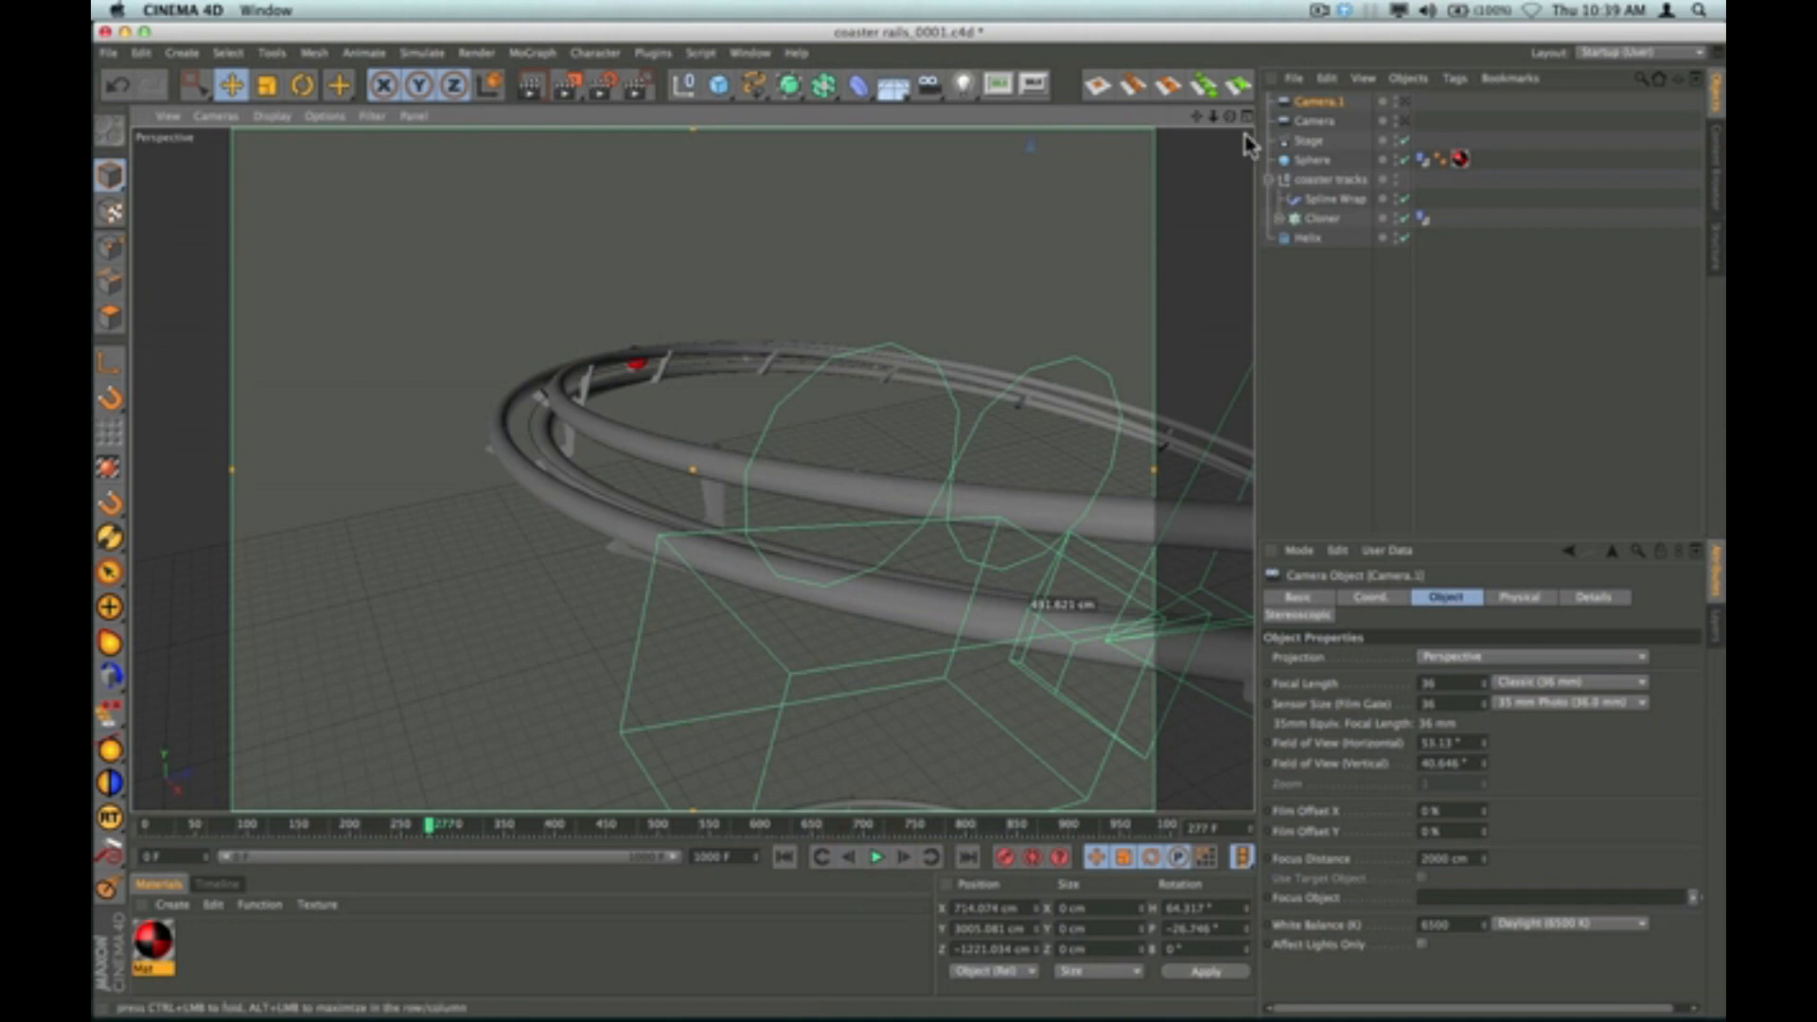
Add a third camera at frame 277 close to the rails, facing the approaching ball, and play to frame 337.
left_click_drag(1230, 117, 1457, 114)
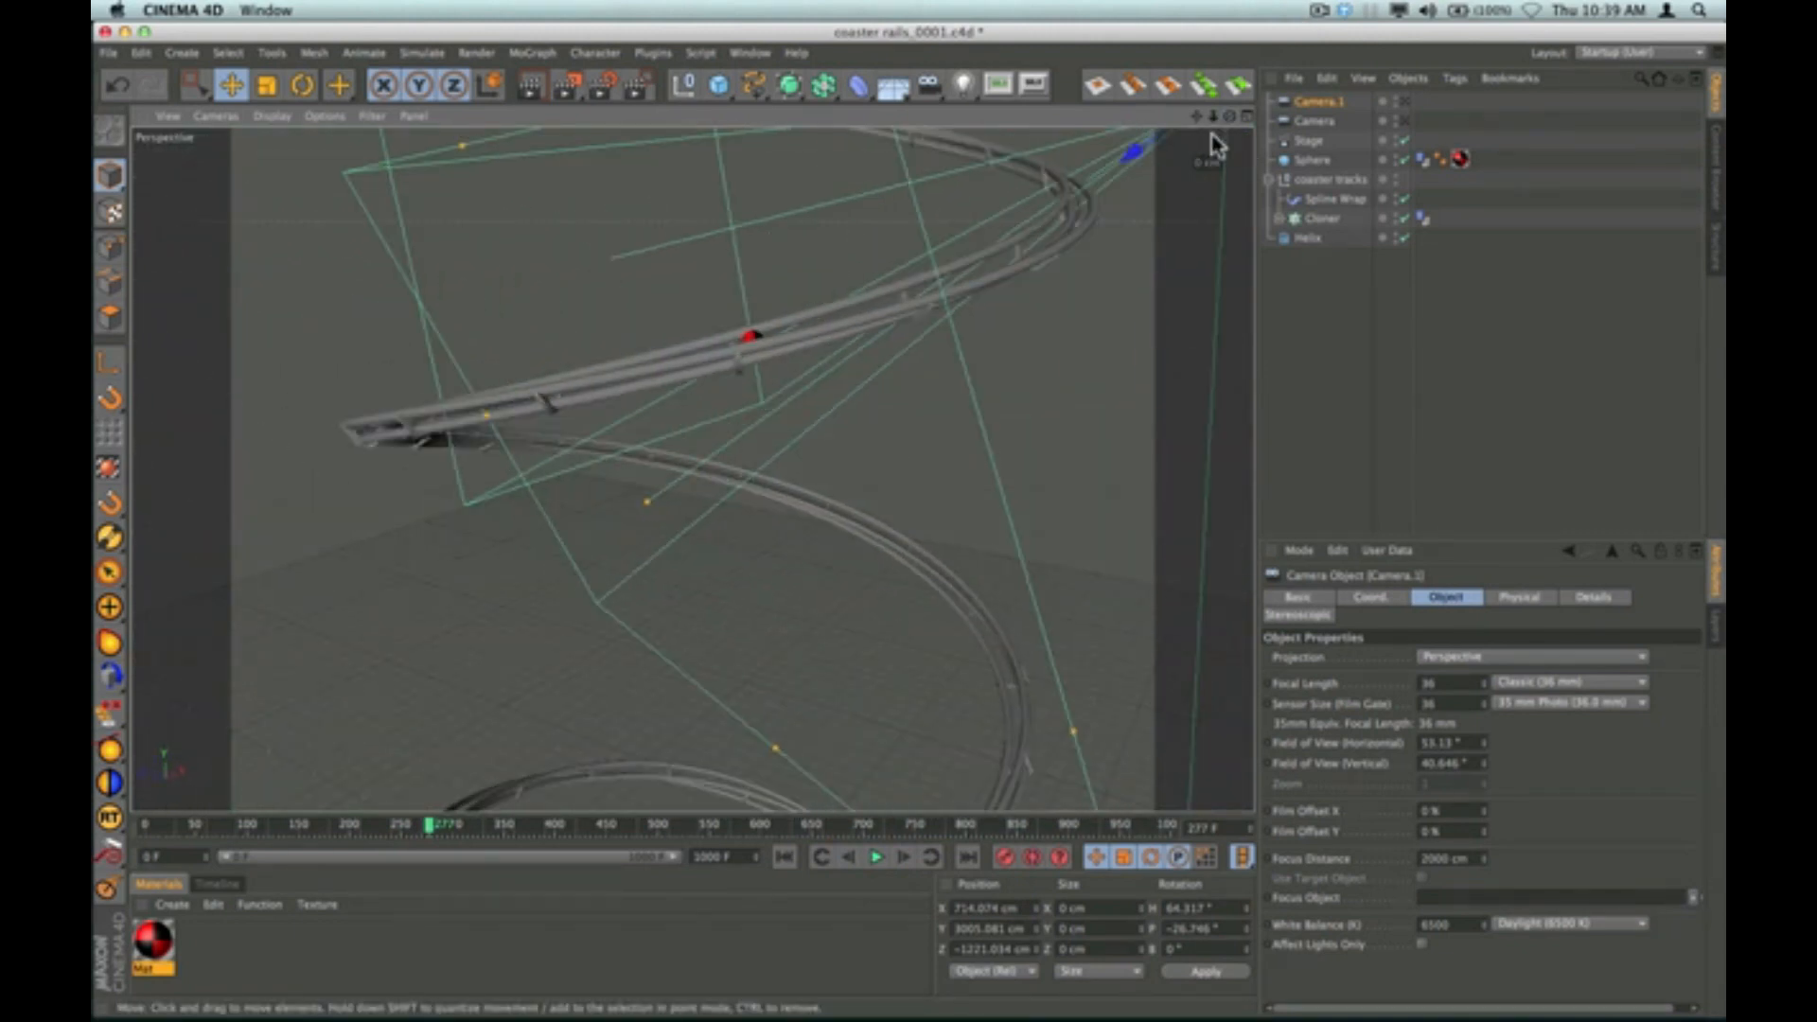
left_click_drag(1230, 117, 1235, 117)
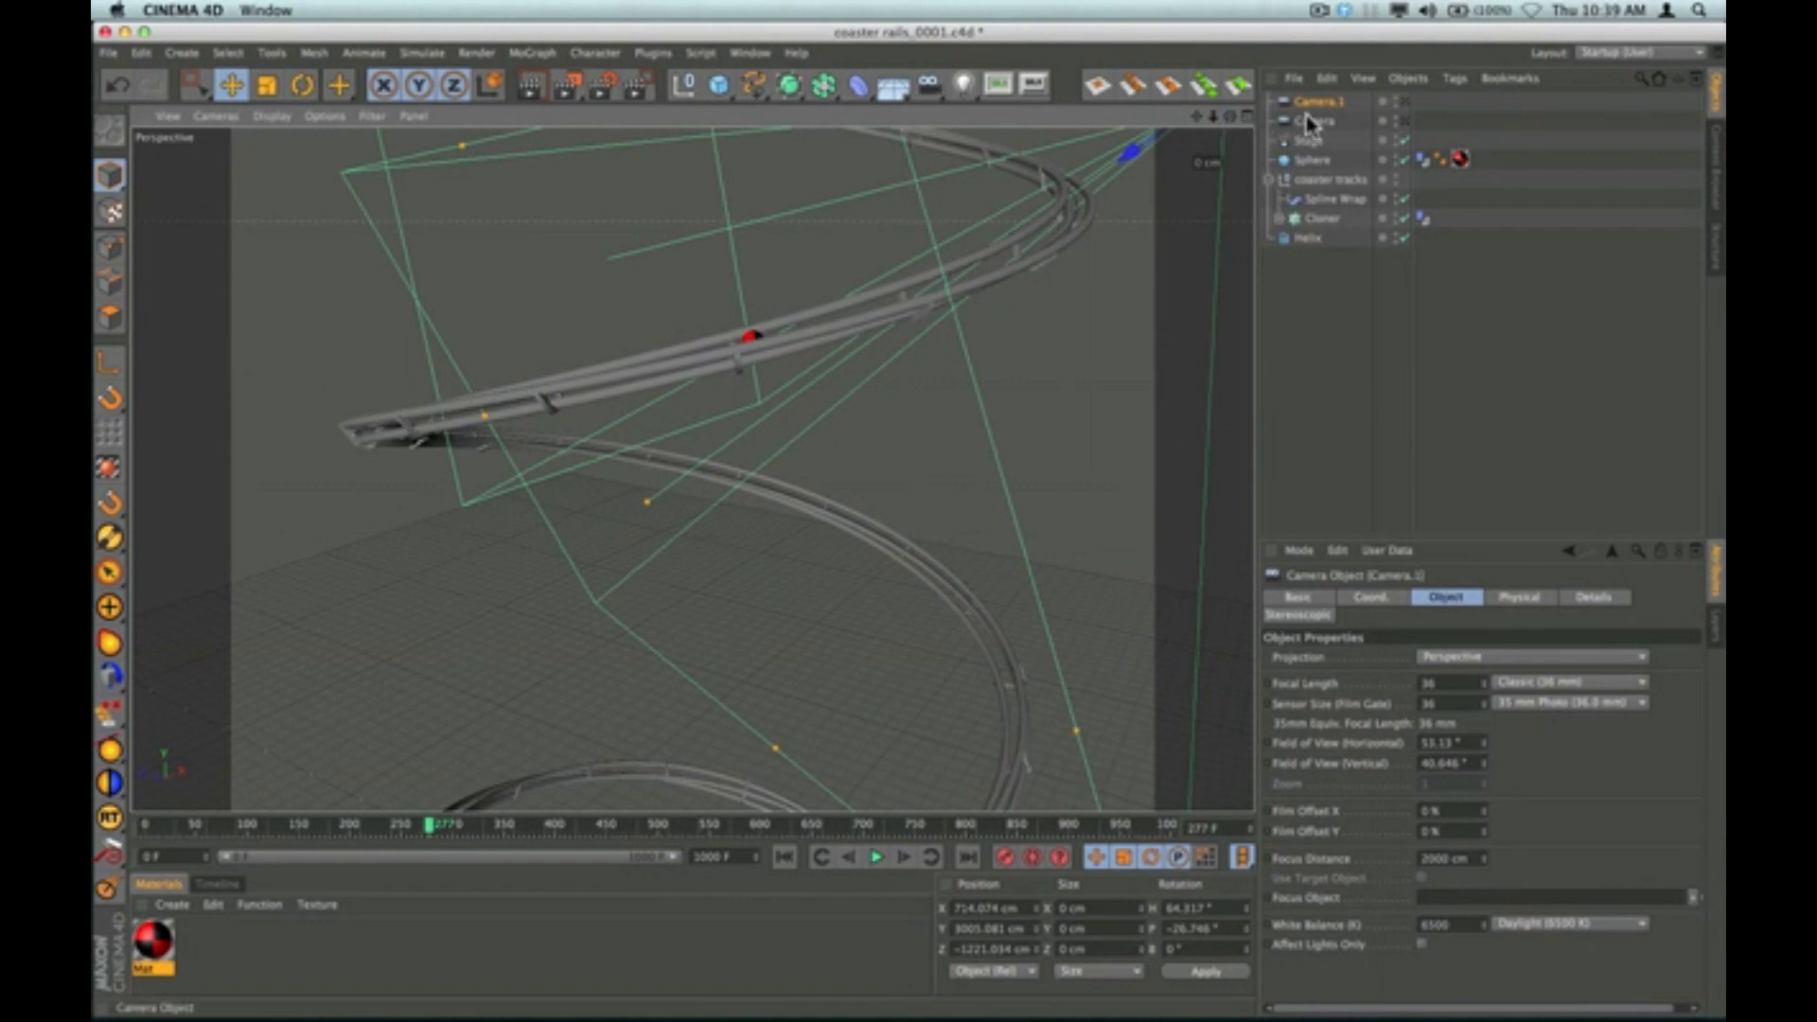
left_click(1309, 141)
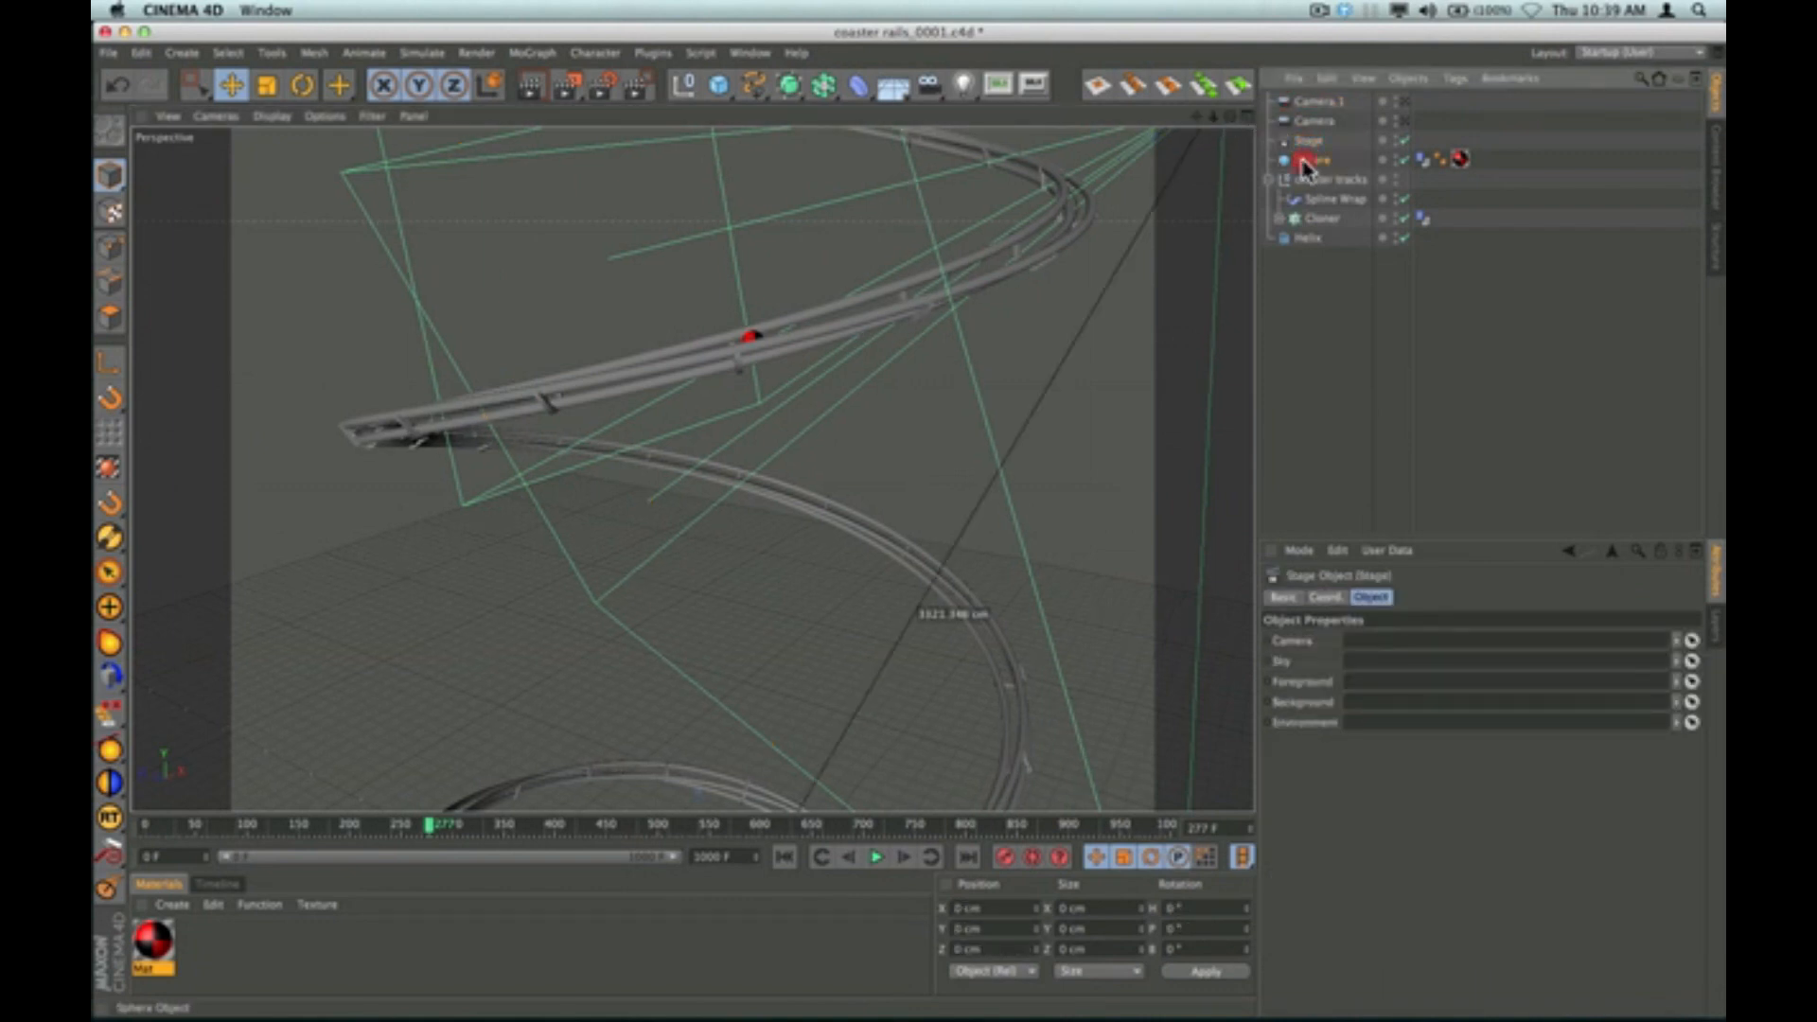
left_click(1304, 165)
left_click_drag(1231, 118, 1368, 79, "super")
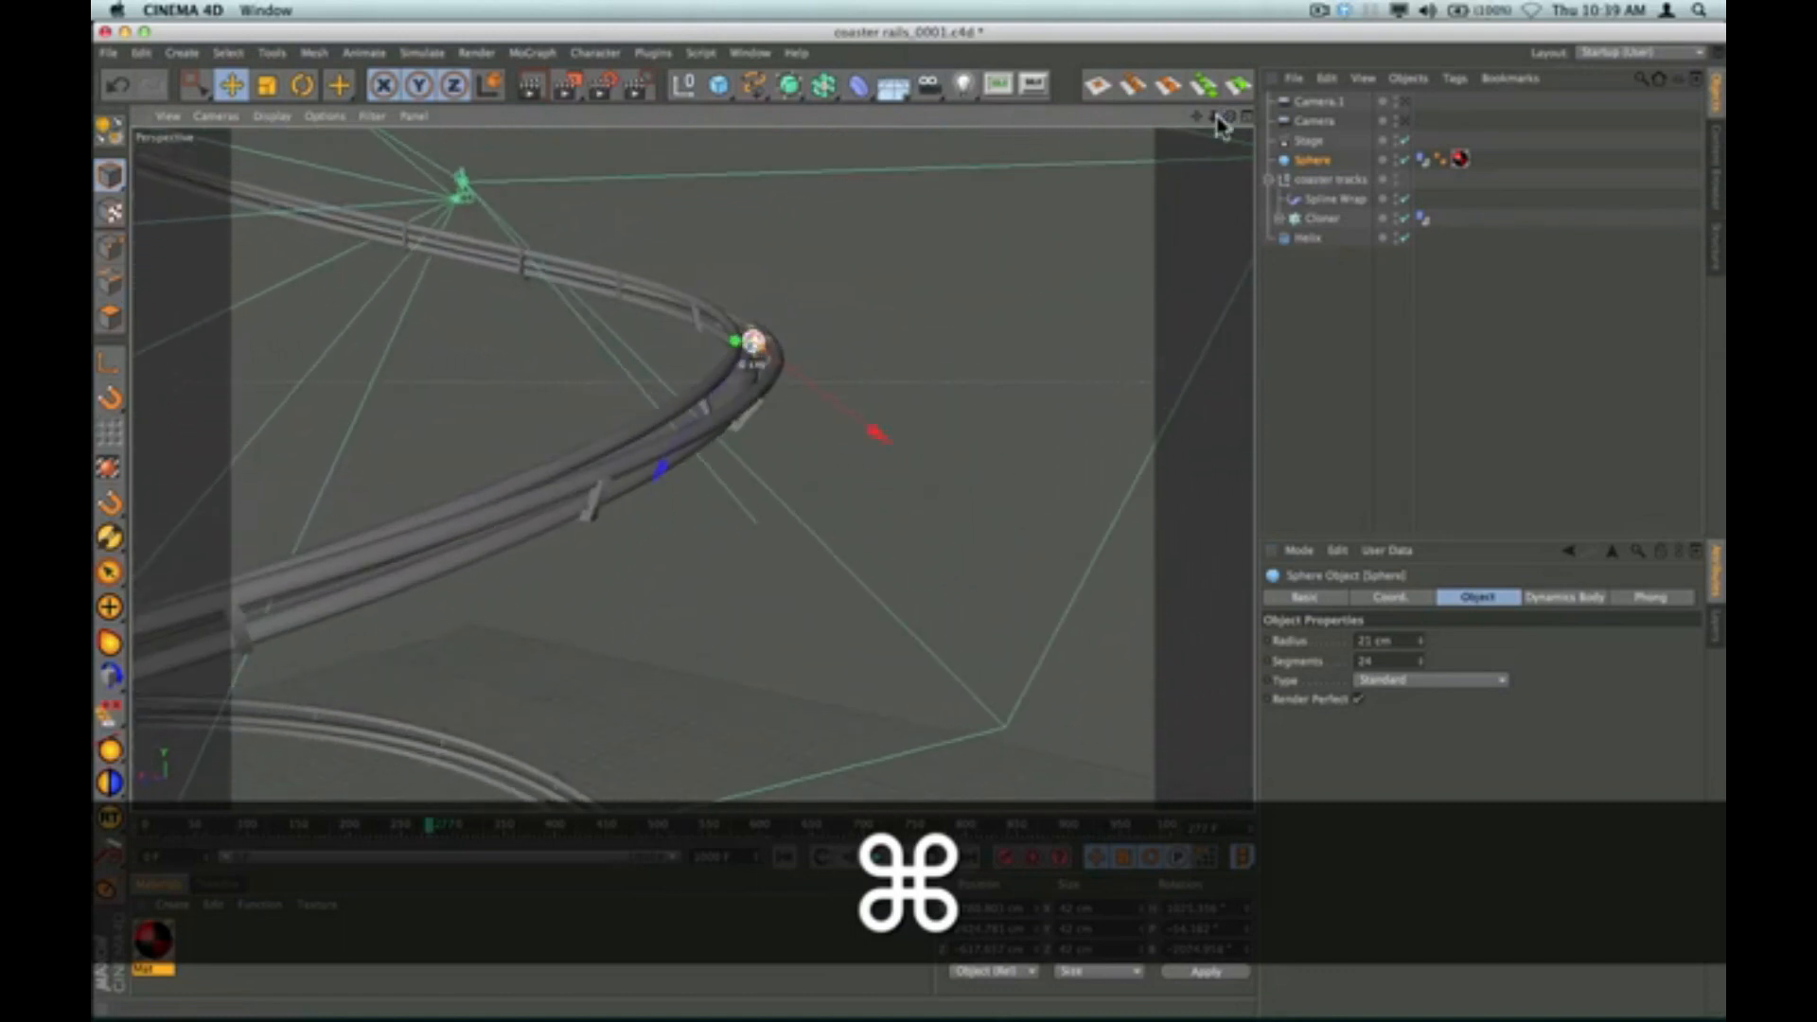
scroll(673, 410, "up", 5)
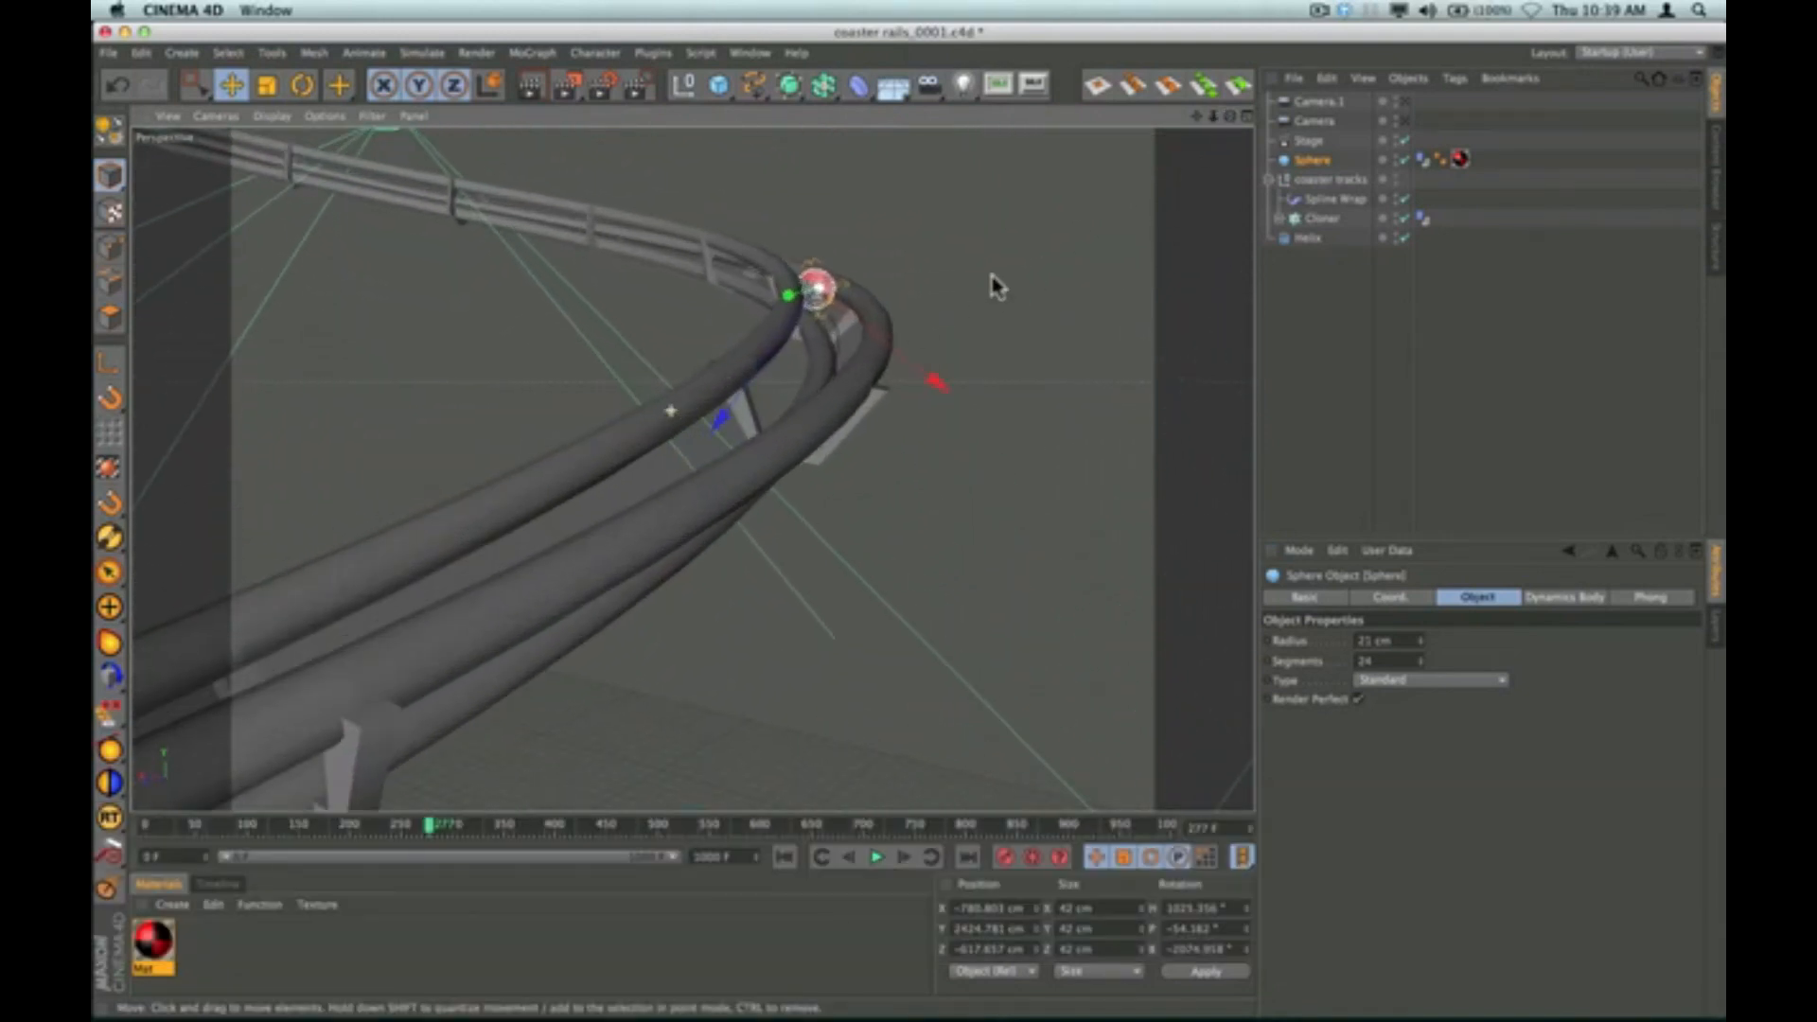
mouse_move(1231, 118)
left_mouse_down()
mouse_move(1264, 90)
mouse_move(1206, 117)
mouse_move(1342, 73)
left_mouse_up()
left_click_drag(1234, 120, 1254, 101)
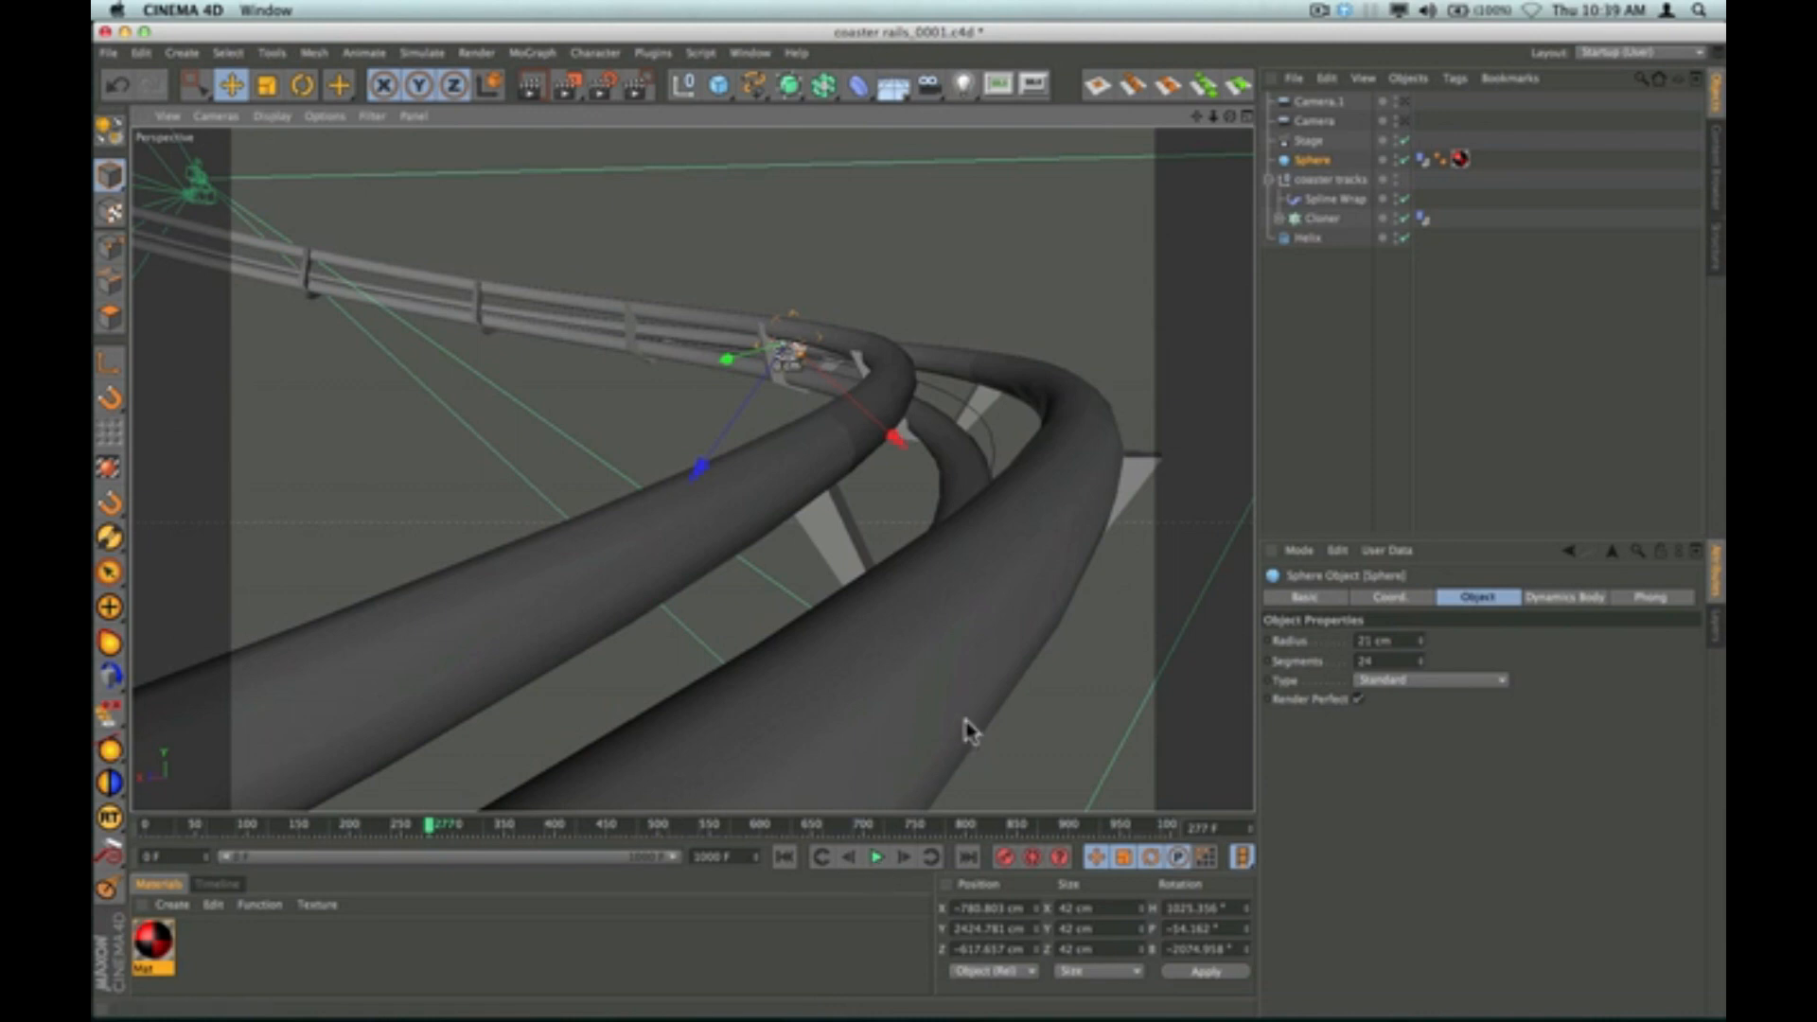
left_click(929, 87)
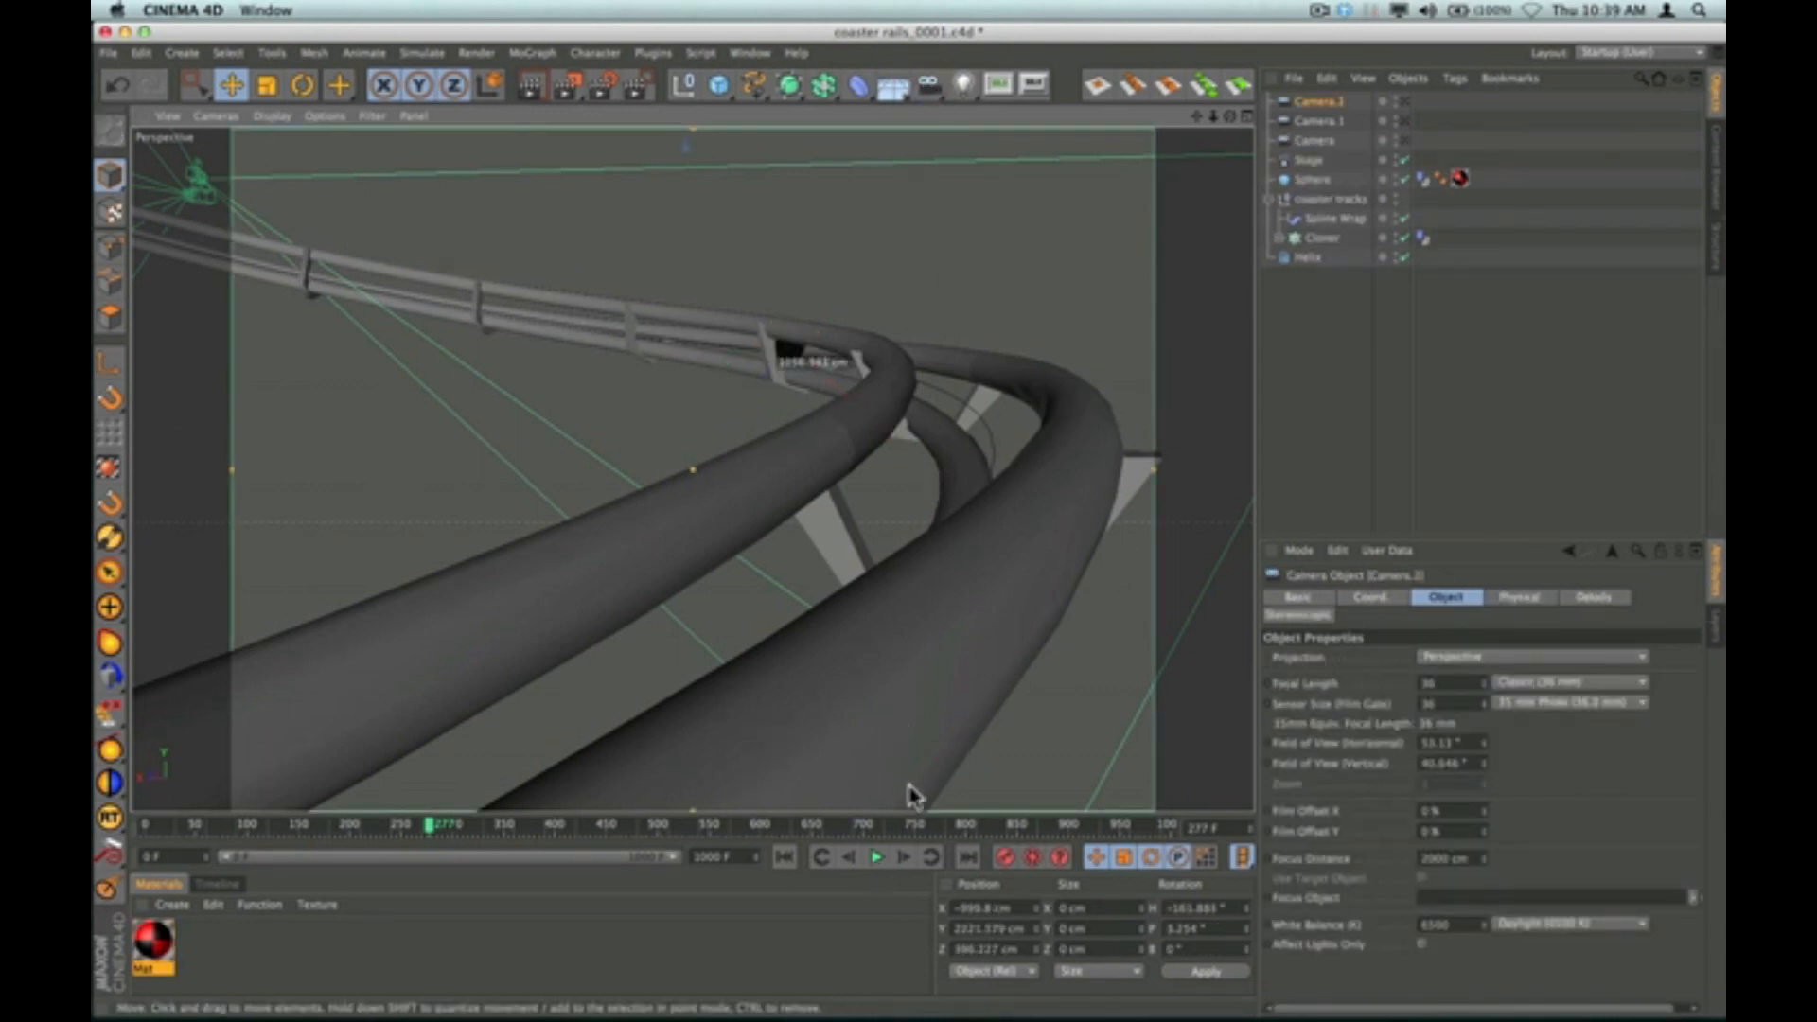
left_click(877, 858)
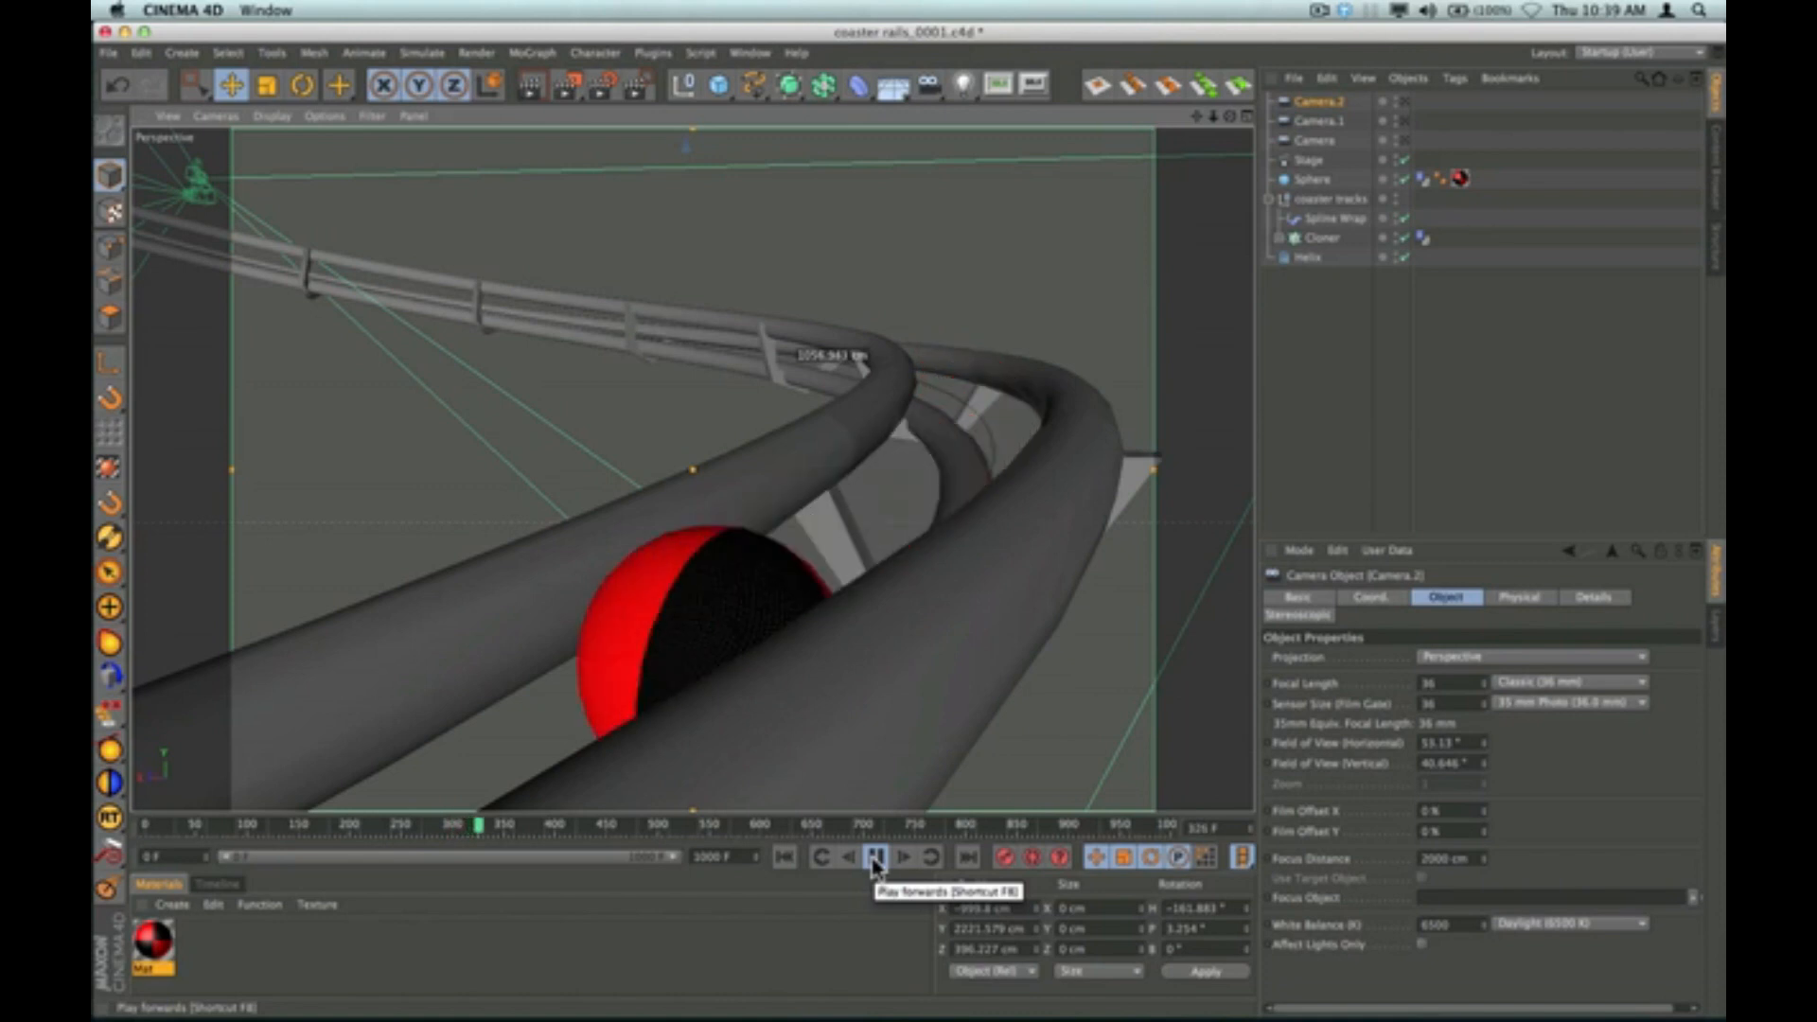
left_click(875, 857)
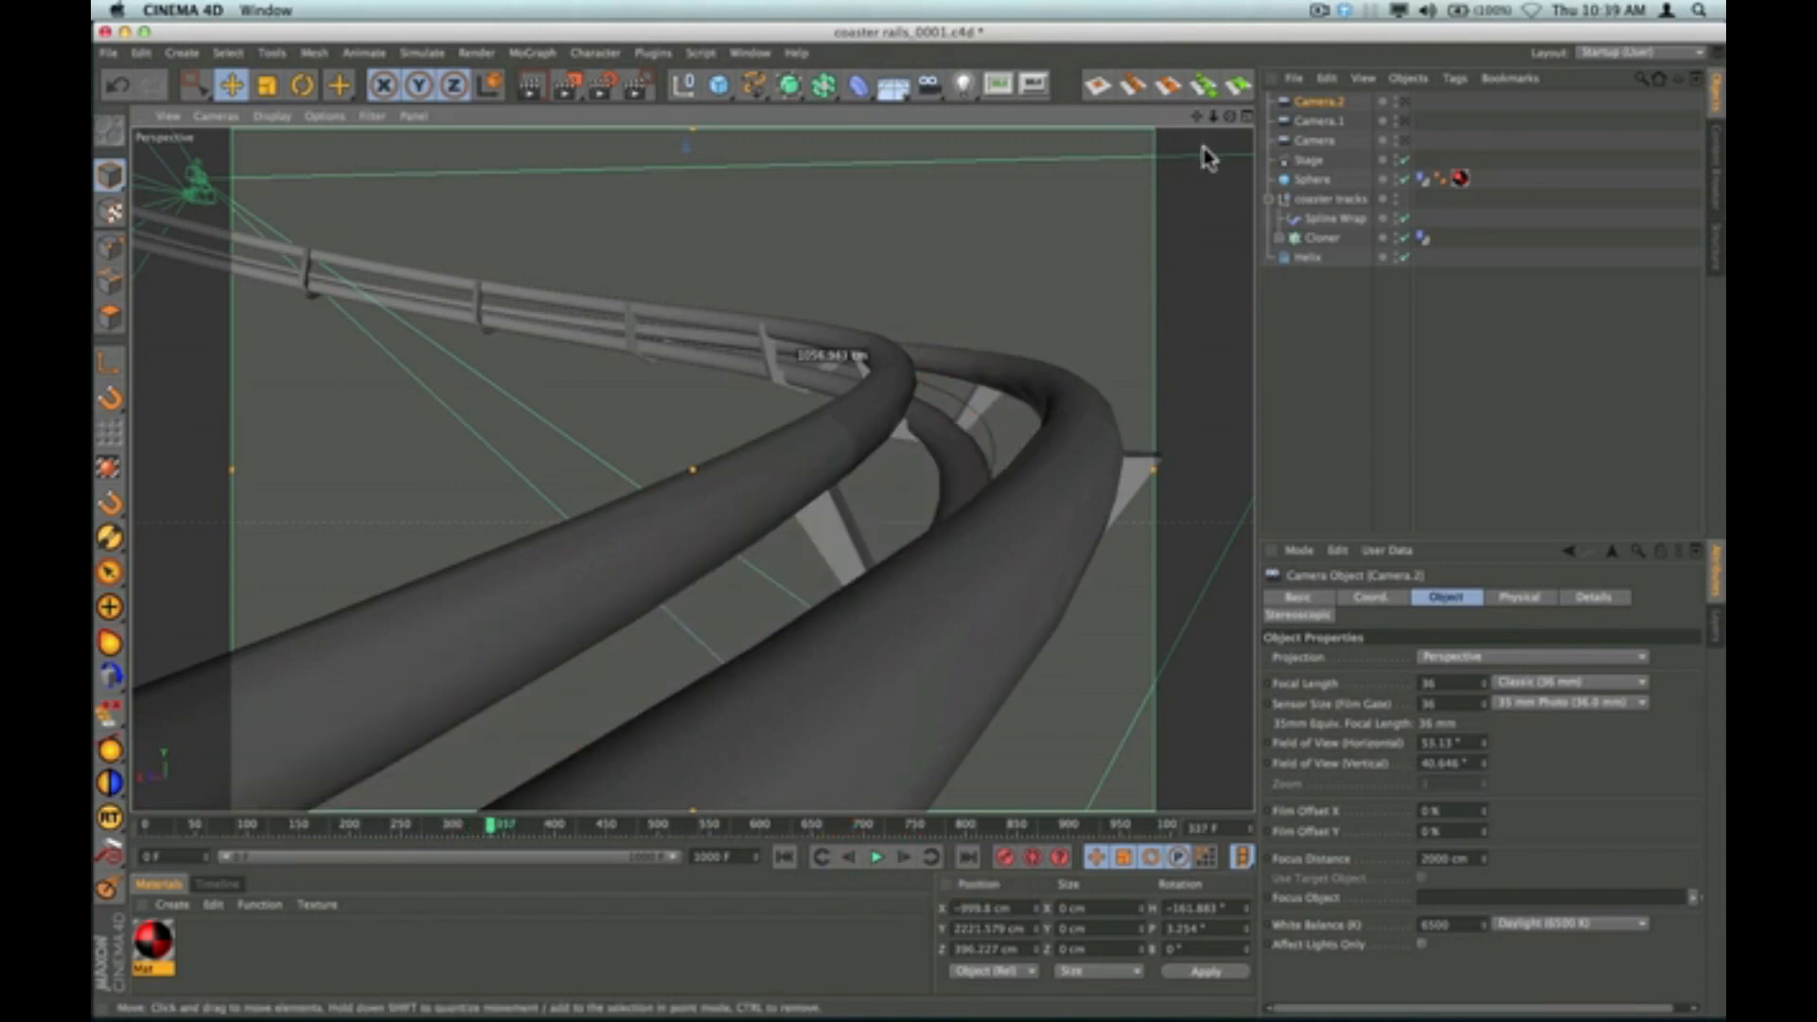
Add a fourth camera at frame 337 with a wide raised view of the ball and lower helix loops, and play to frame 500.
left_click_drag(1212, 115, 1206, 123)
right_click_drag(930, 226, 892, 289, "alt")
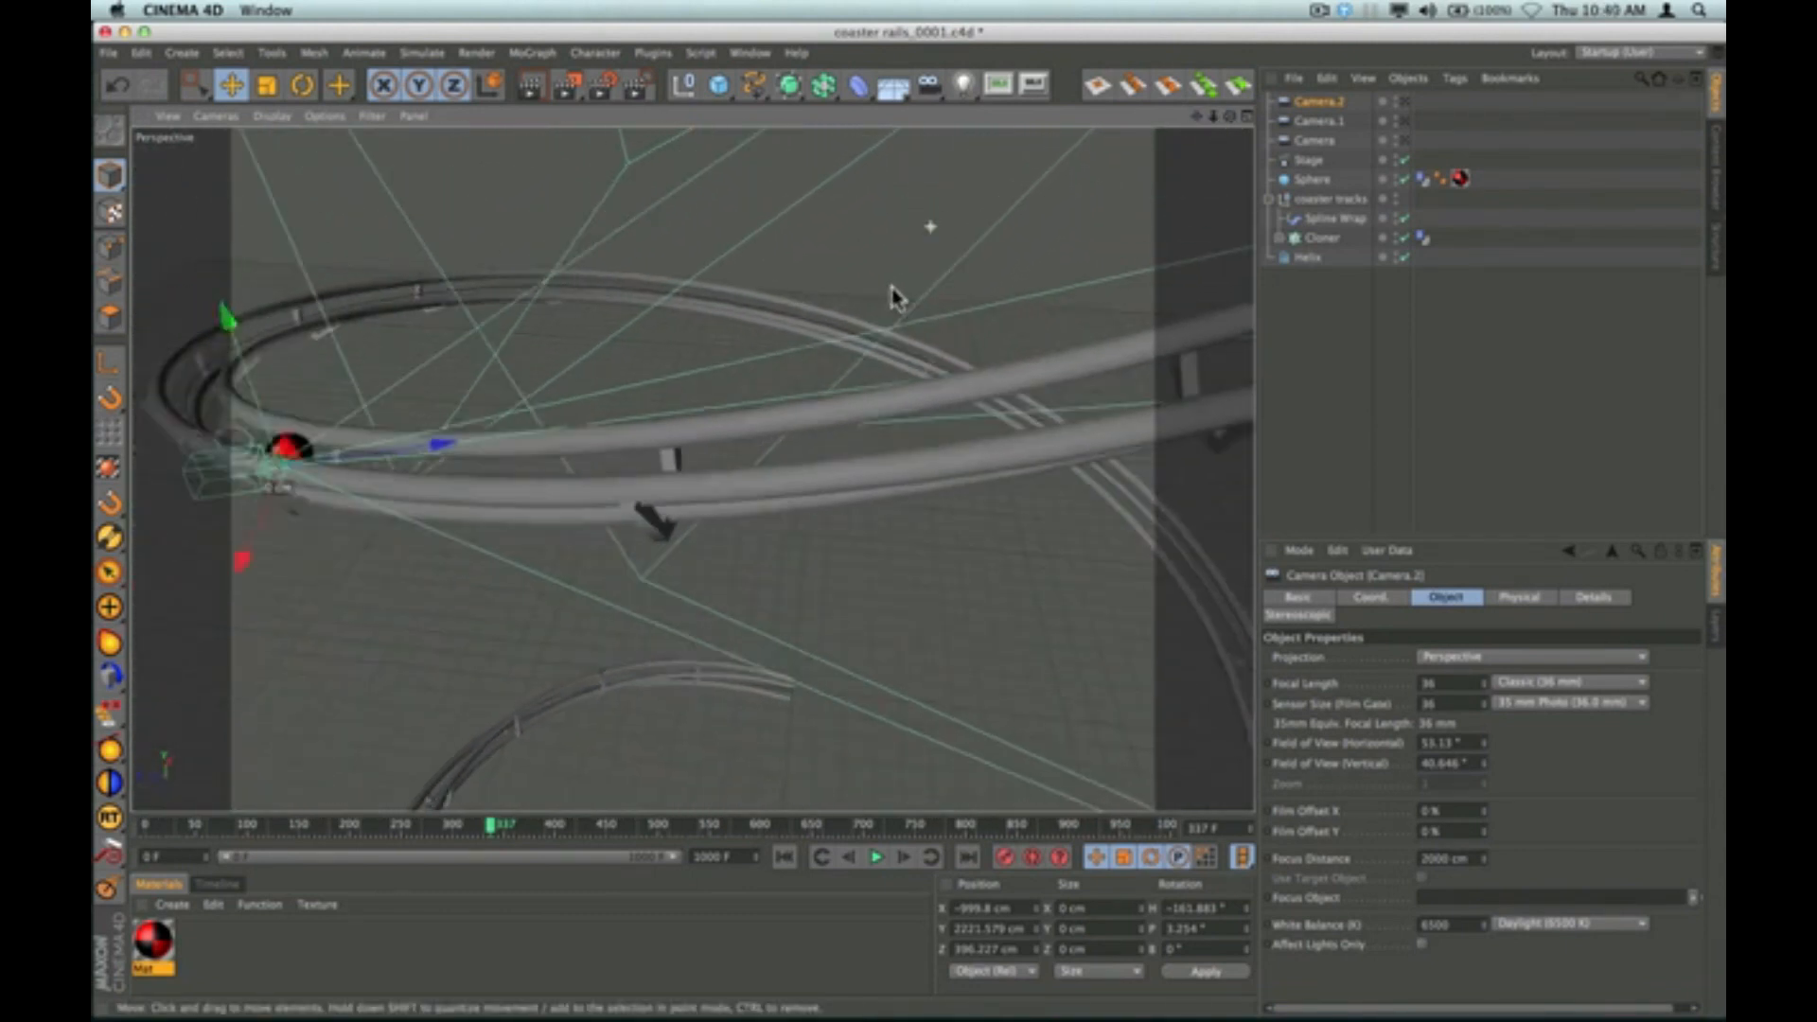
scroll(892, 288, "down", 5)
left_click_drag(1197, 117, 1592, 326)
left_click_drag(1230, 118, 1395, 172)
left_click_drag(1197, 118, 1388, 140)
left_click_drag(1229, 118, 1311, 134)
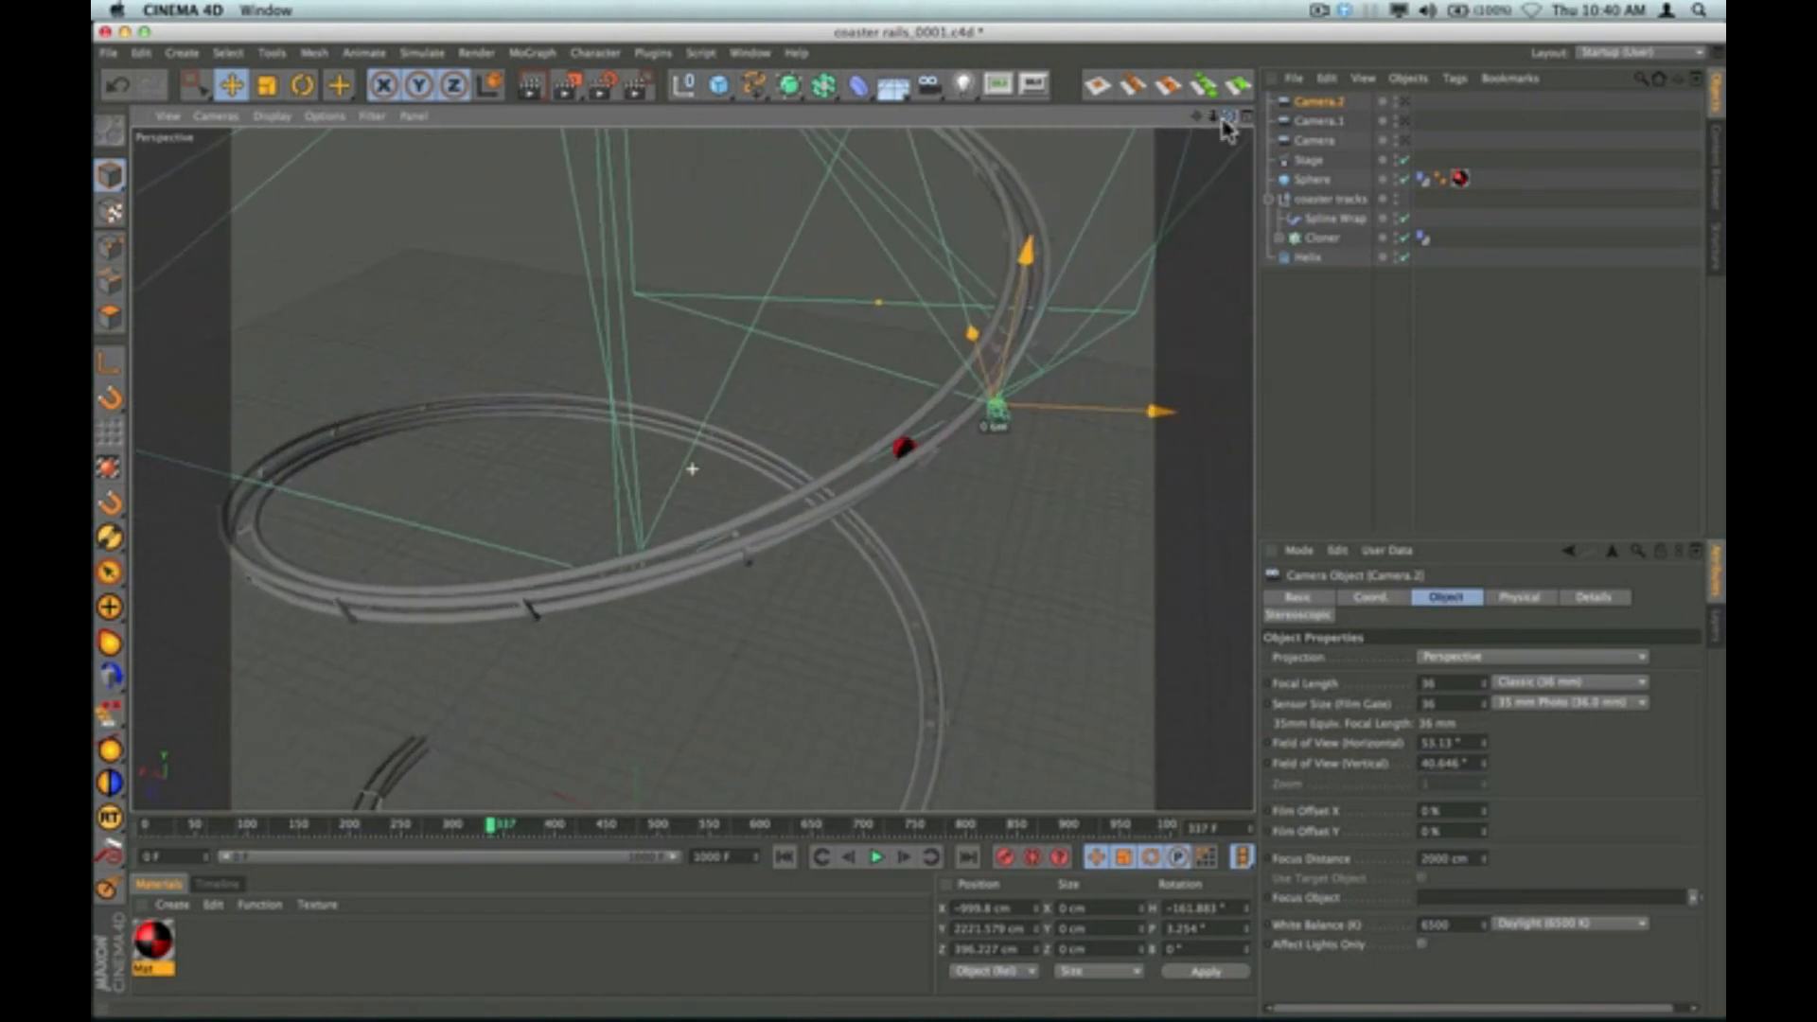
left_click_drag(1195, 117, 1348, 94)
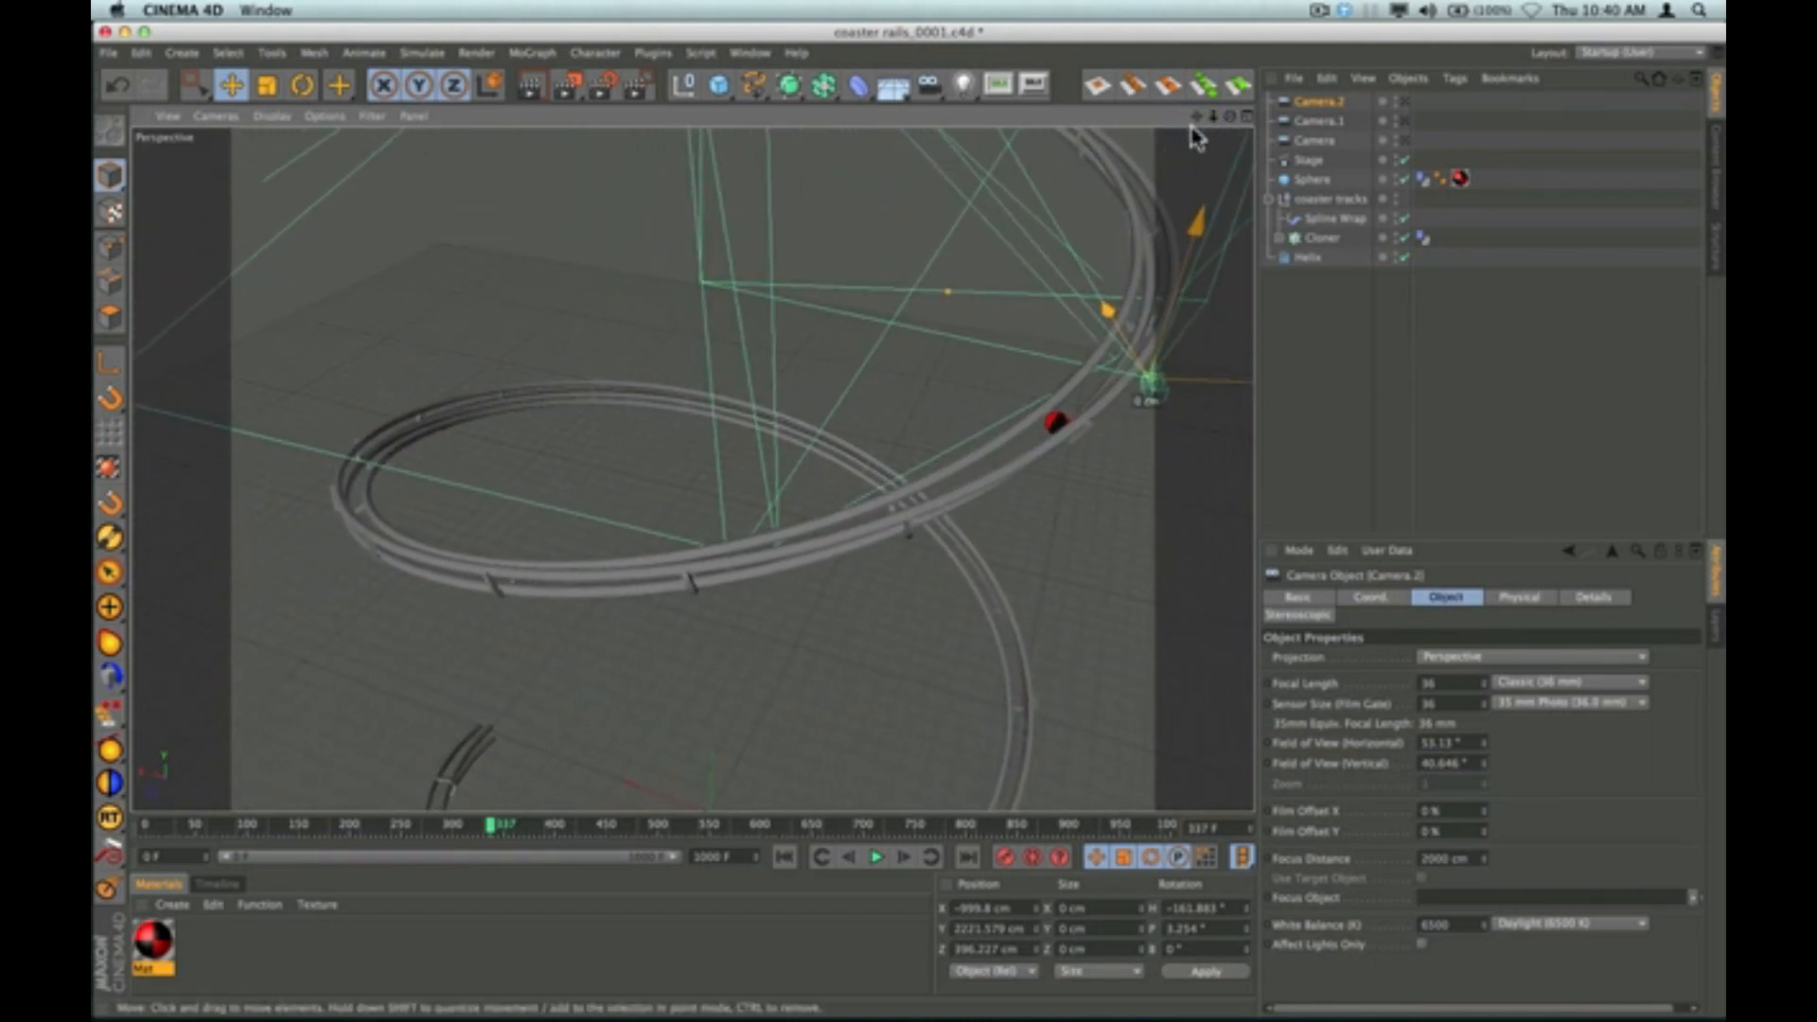
left_click_drag(1230, 117, 1414, 61)
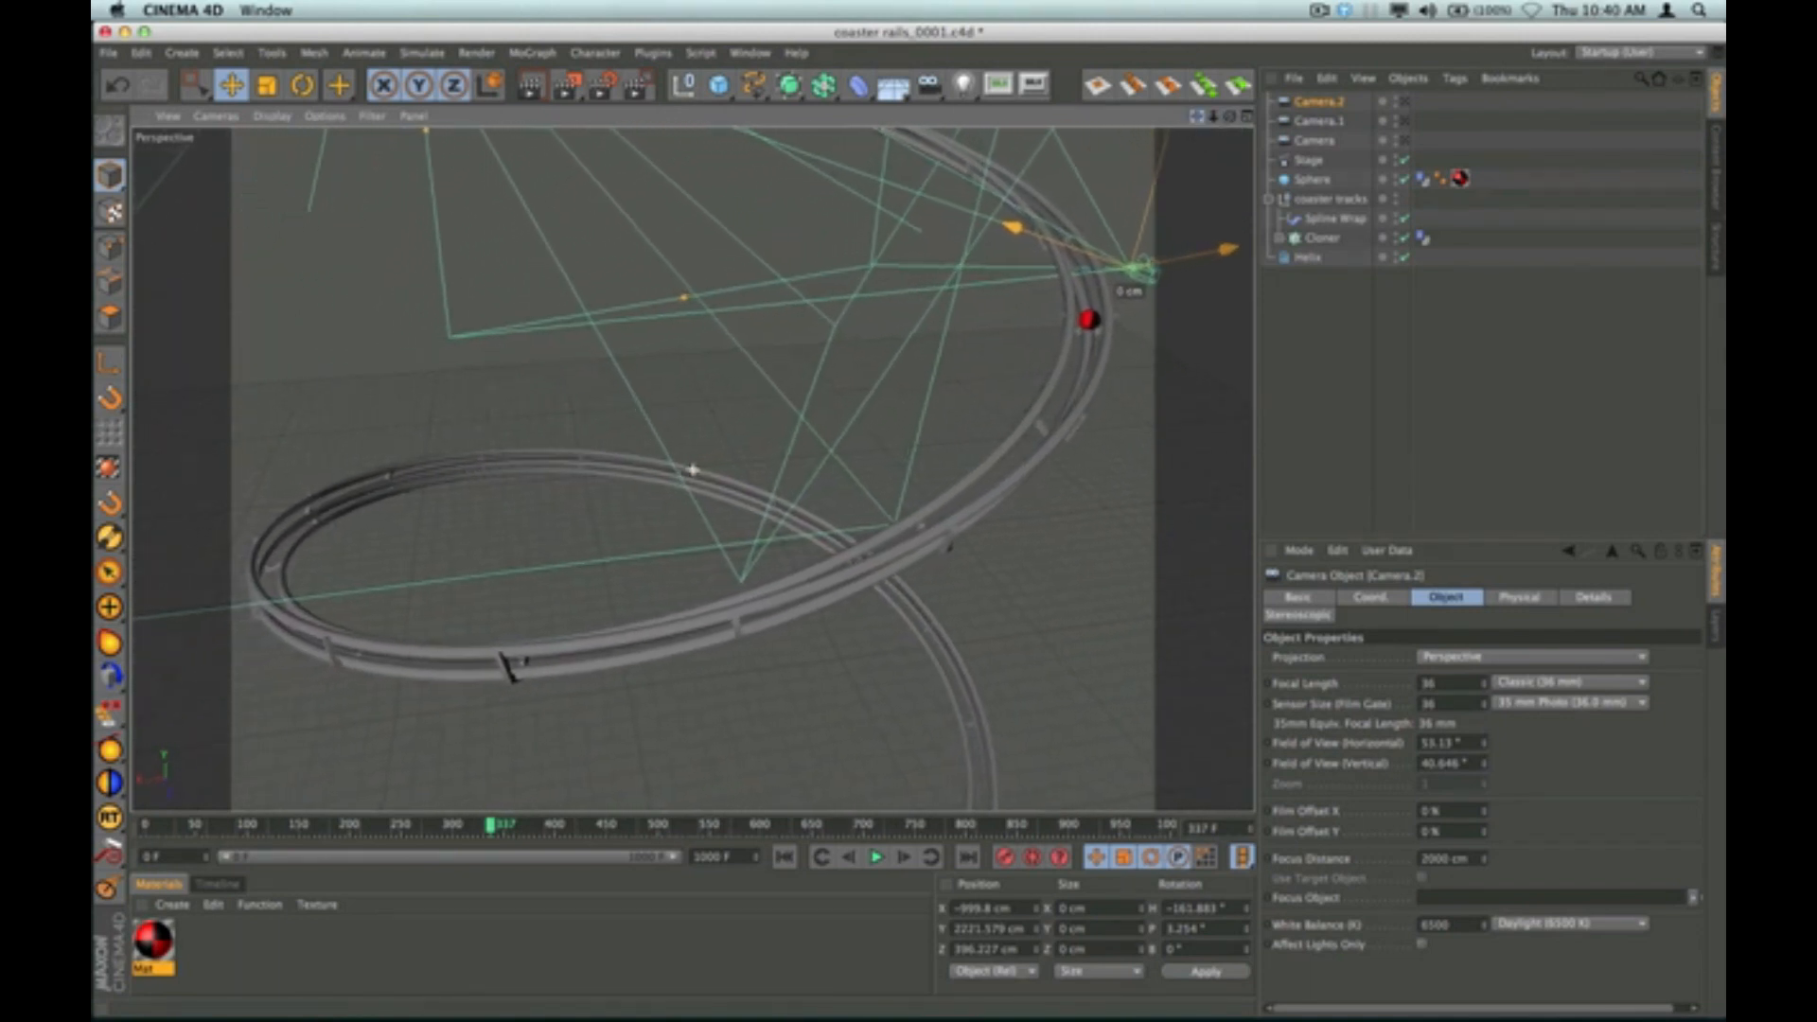
left_click(929, 85)
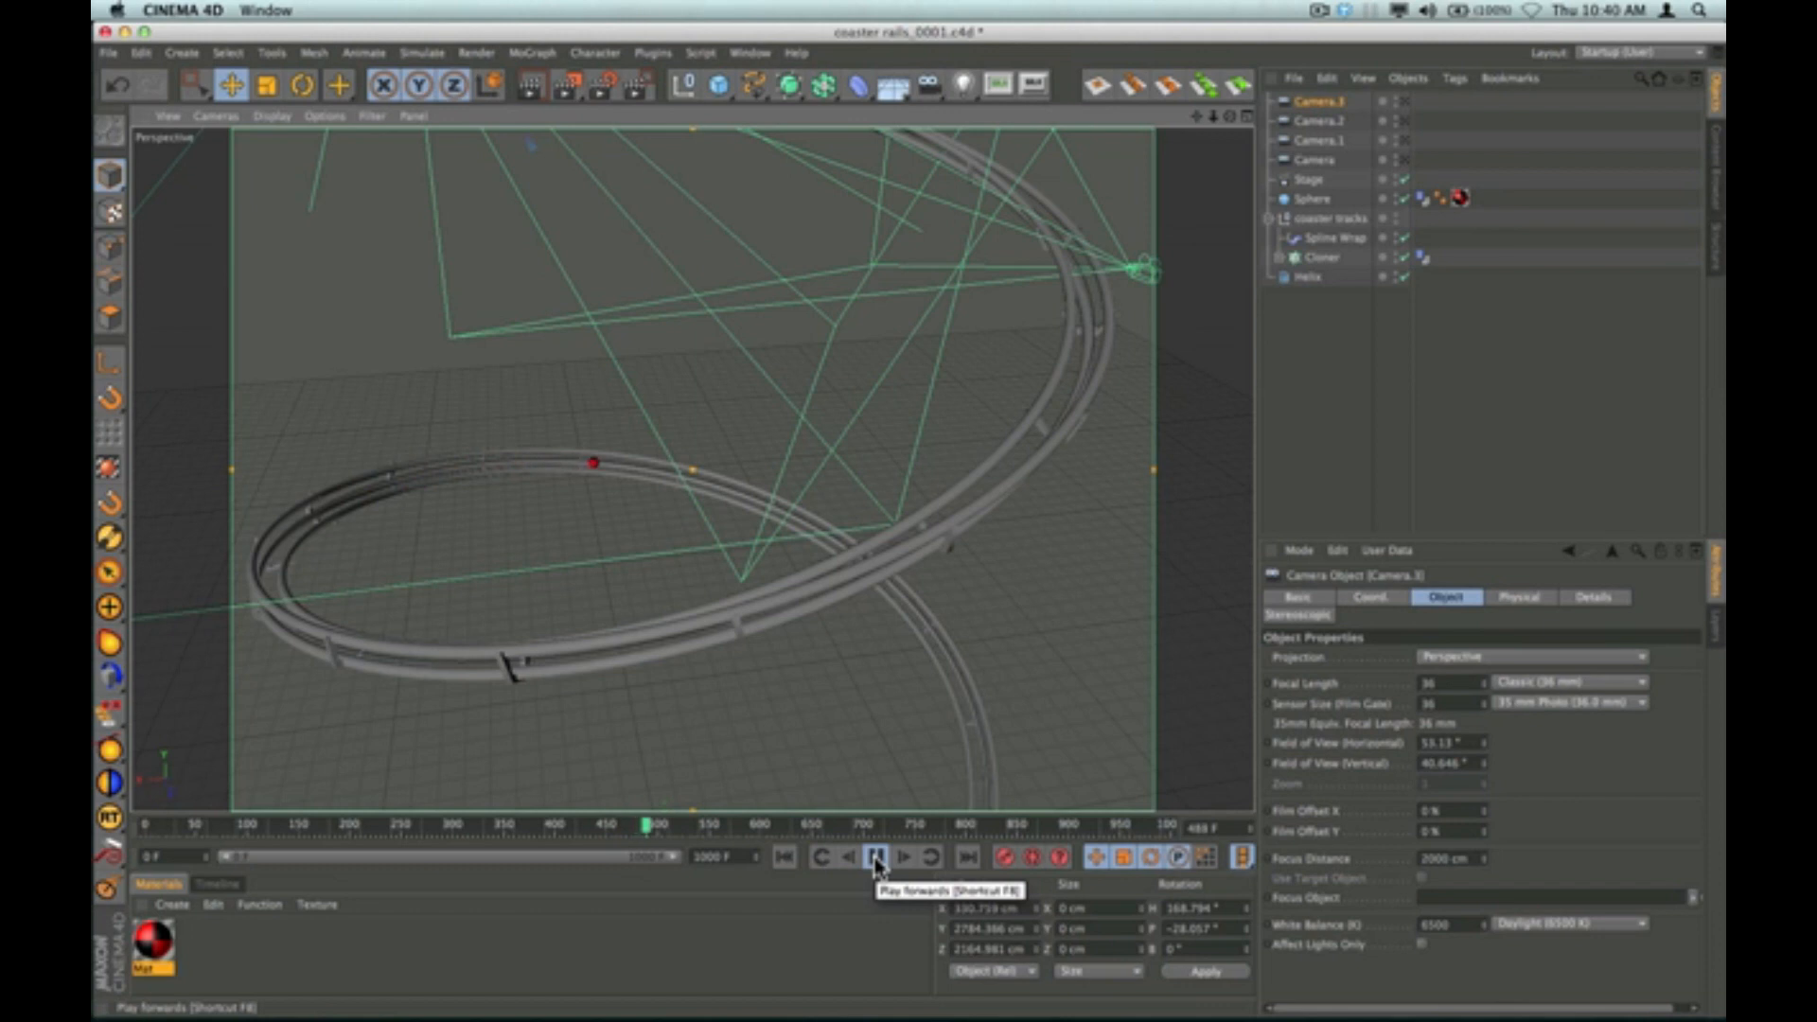
left_click(876, 858)
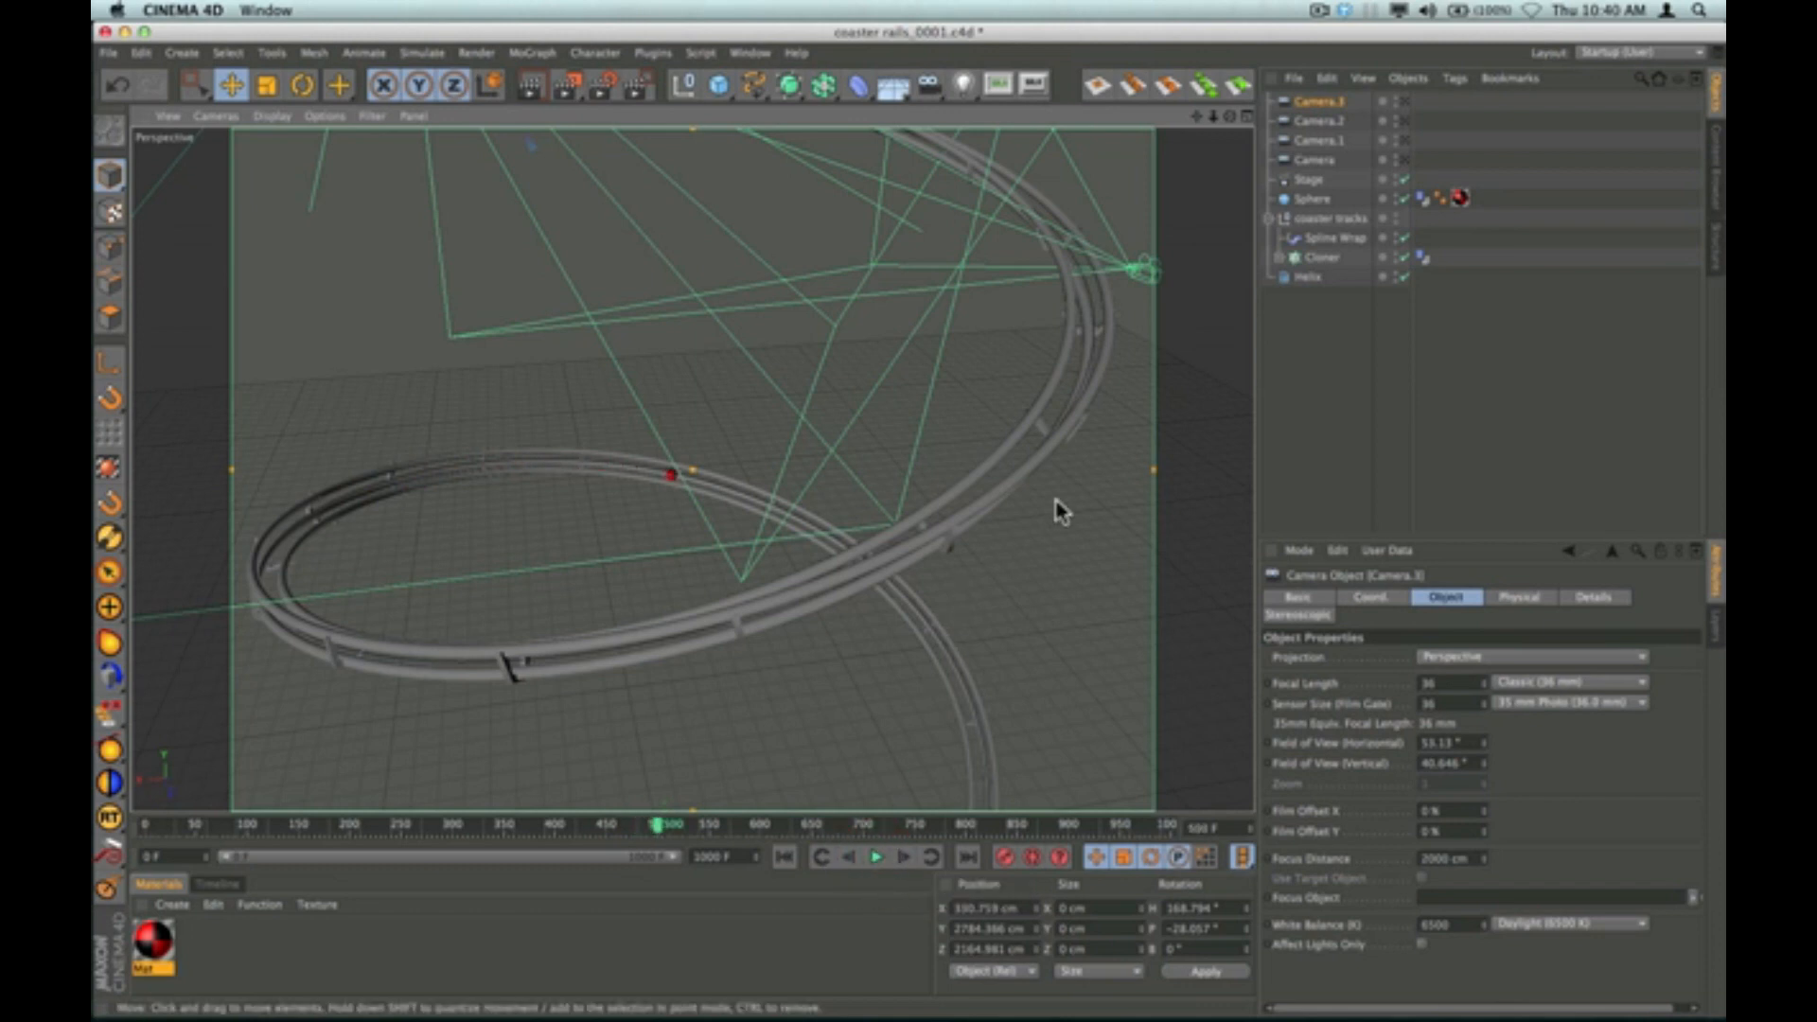
Add a fifth camera at frame 500 close to the rails, facing the distant approaching ball, and play to frame 547.
scroll(697, 498, "up", 8)
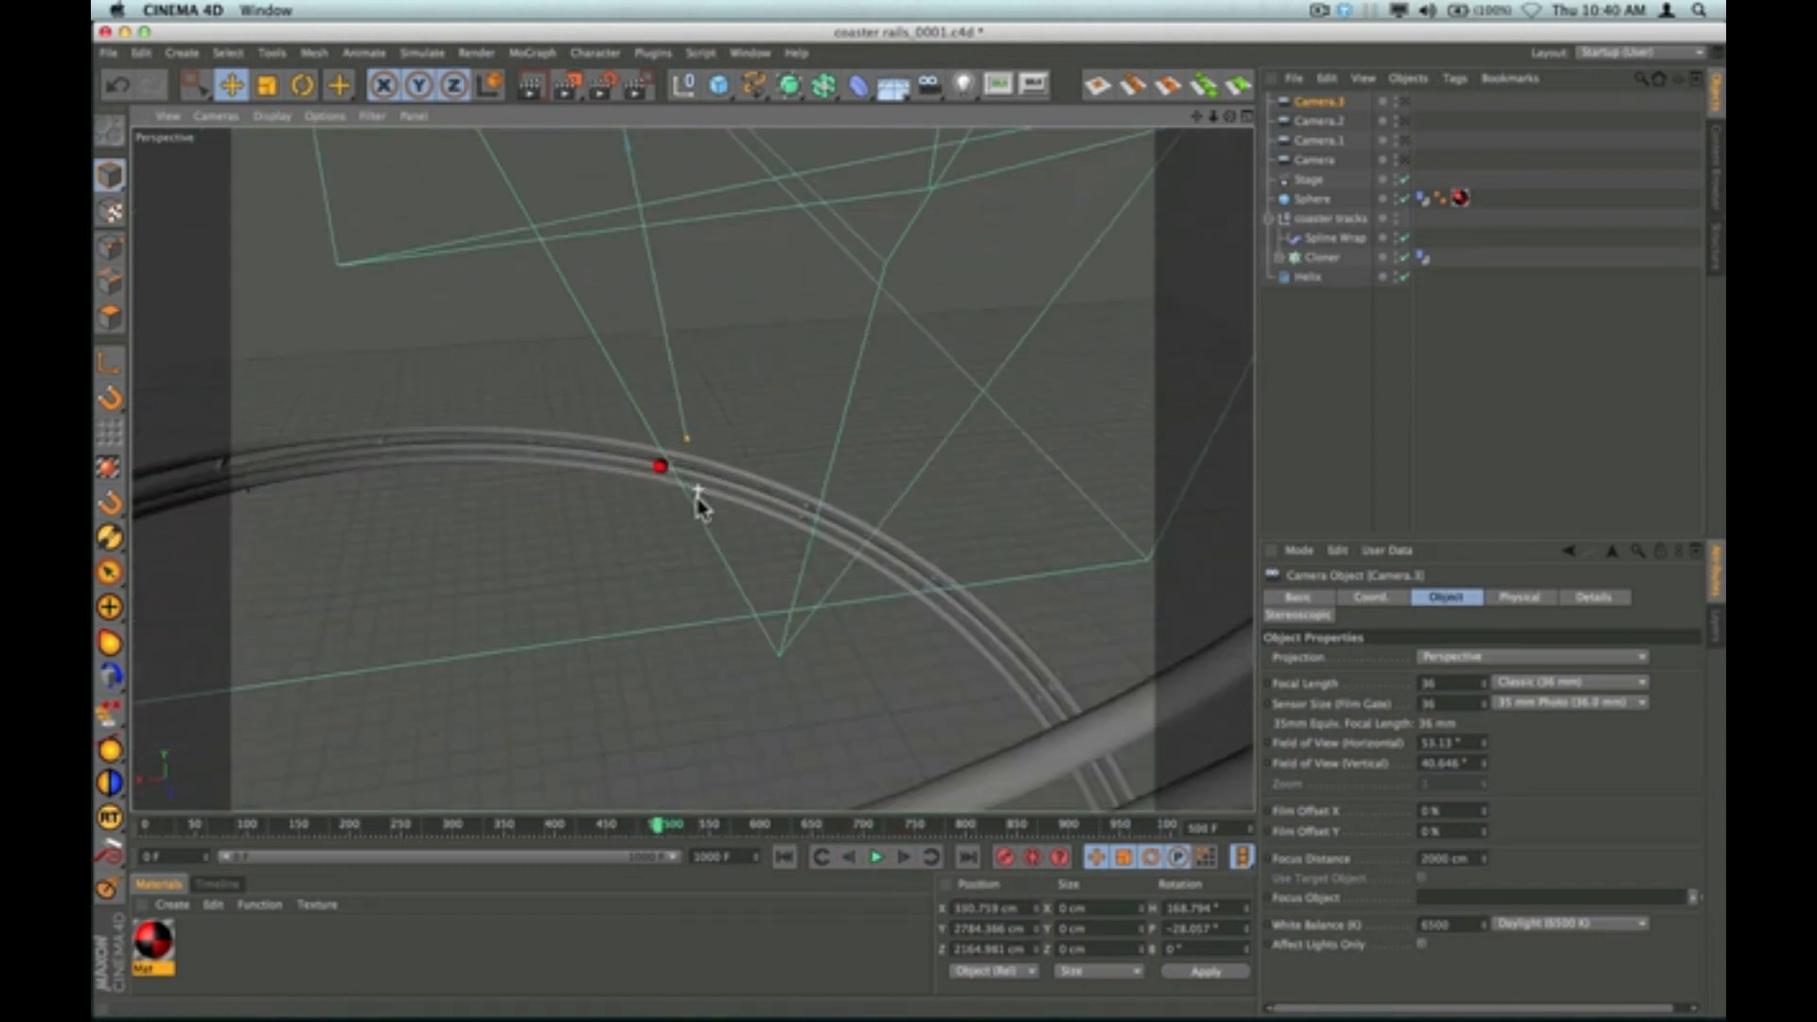
scroll(697, 499, "up", 5)
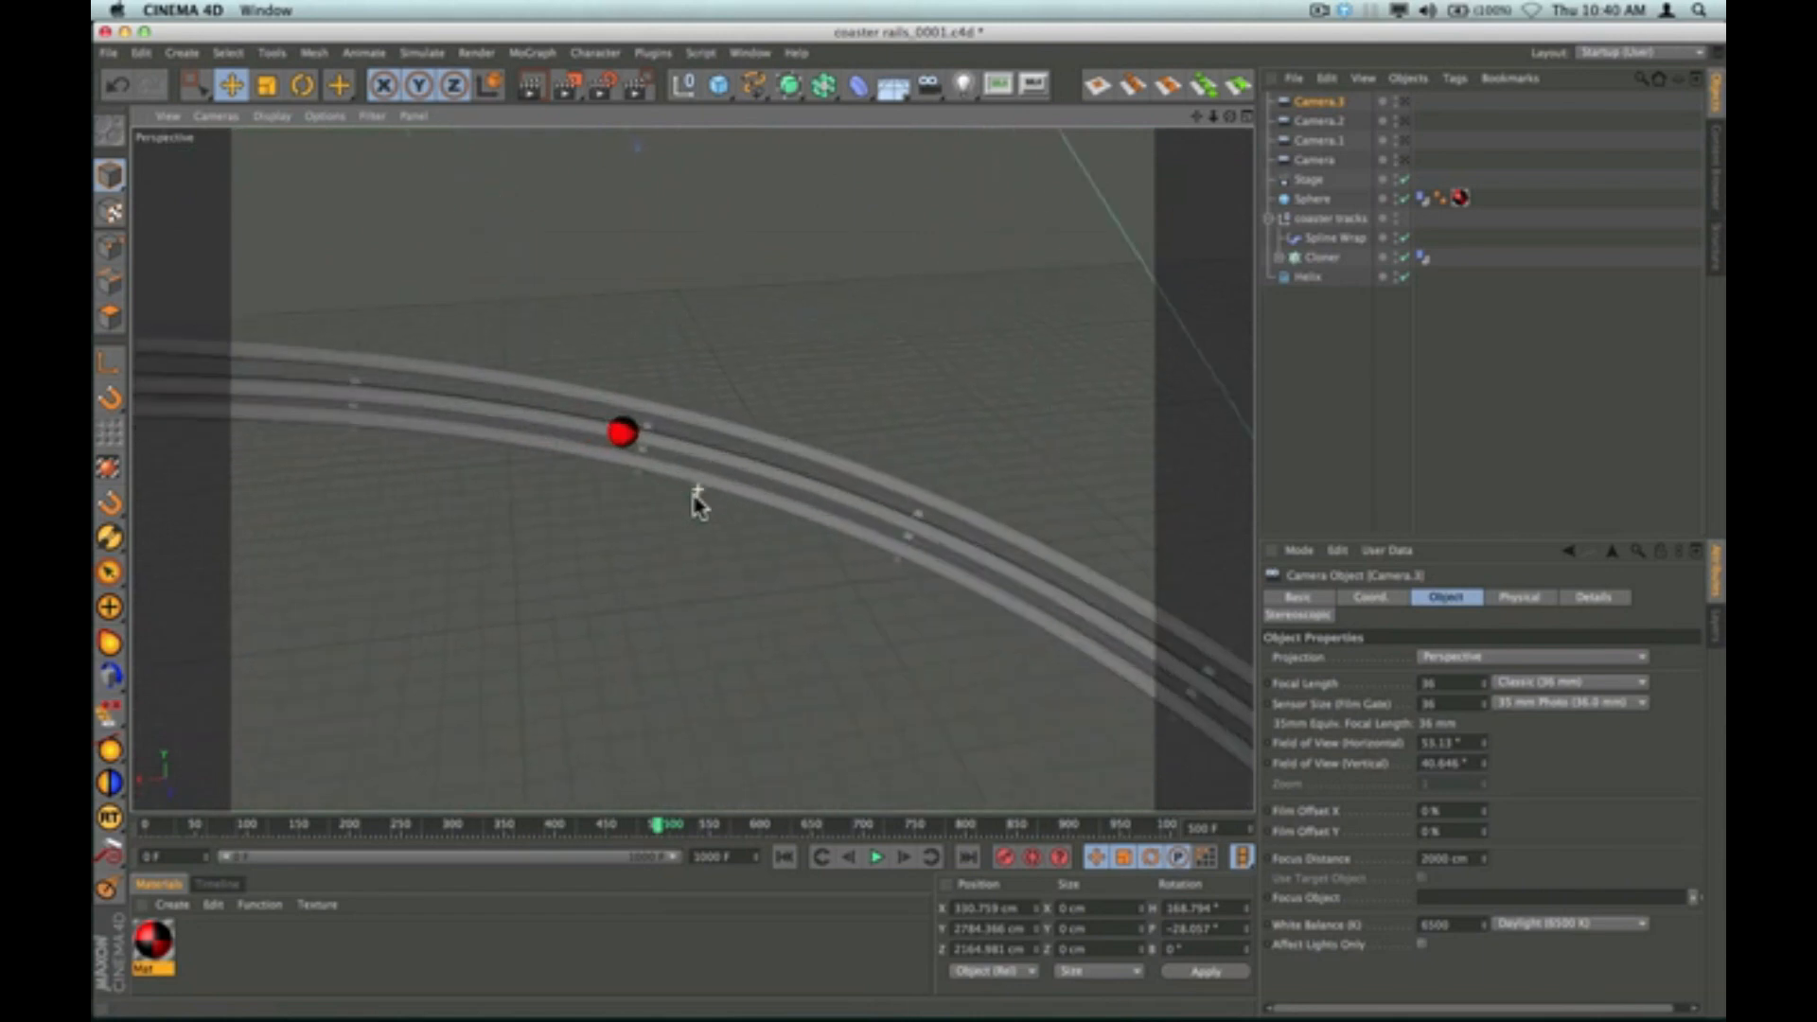
left_click(1314, 199)
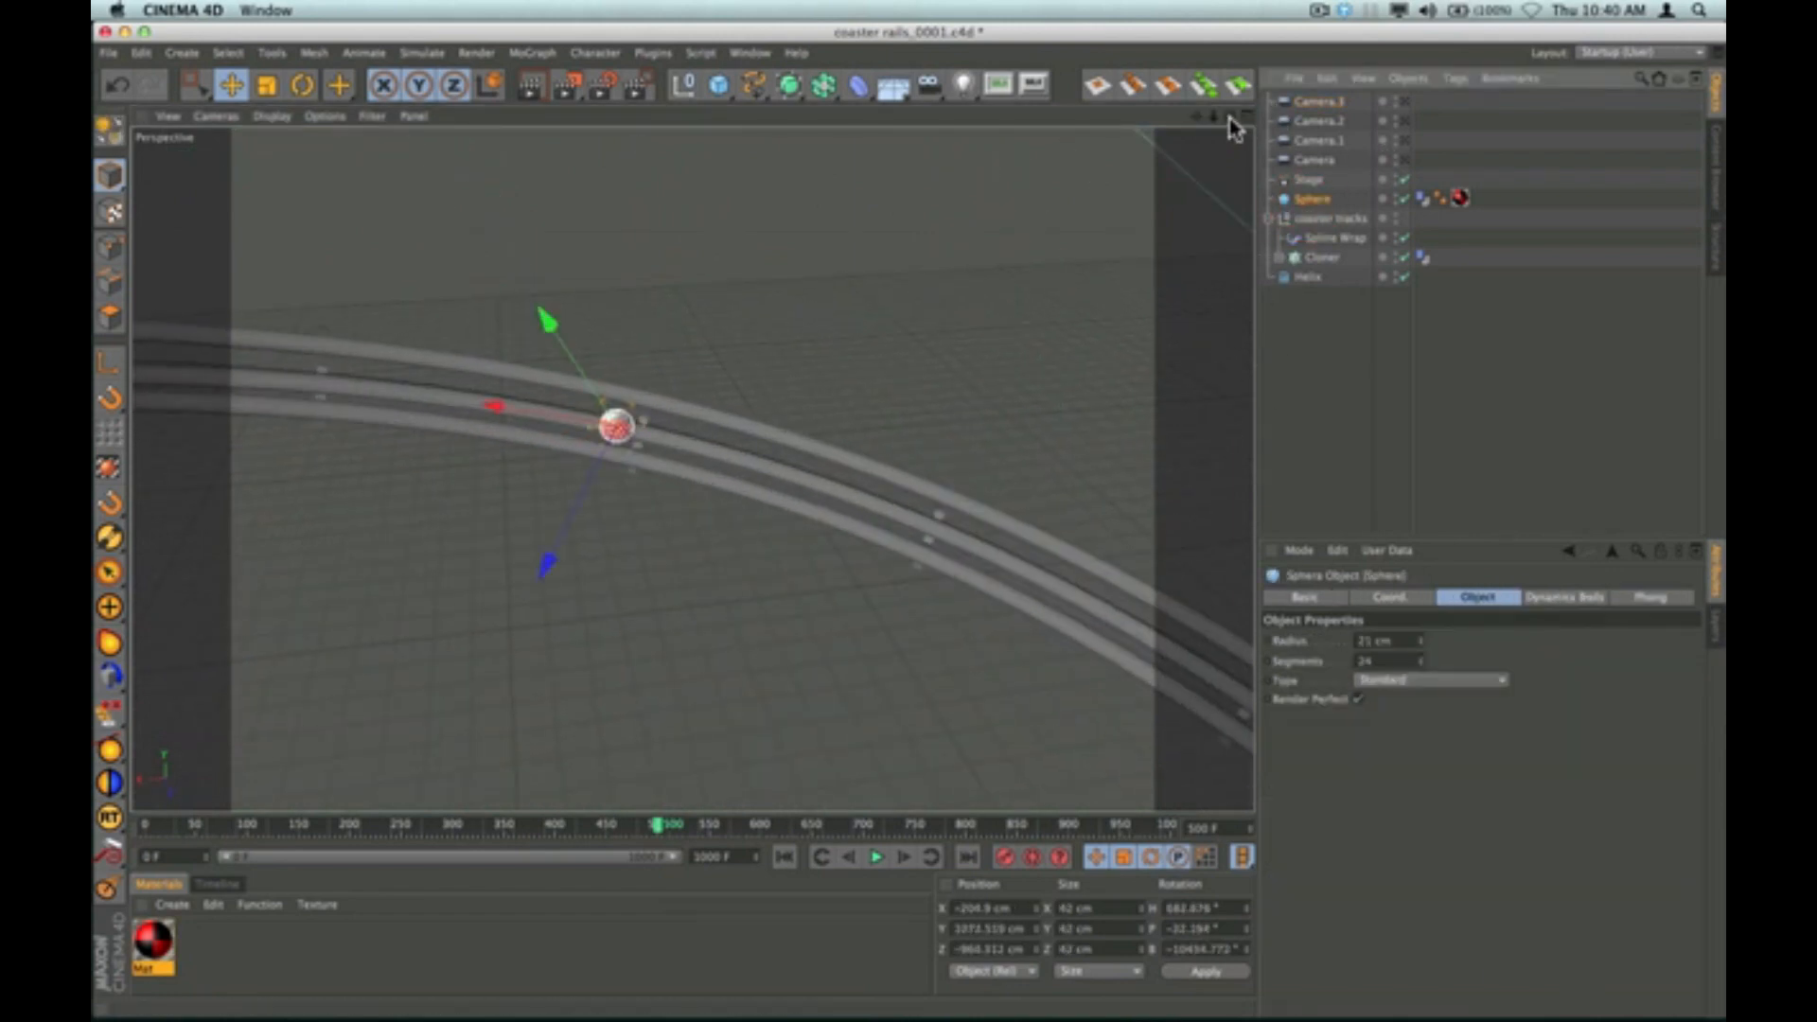
left_click_drag(1230, 118, 1155, 123, "super")
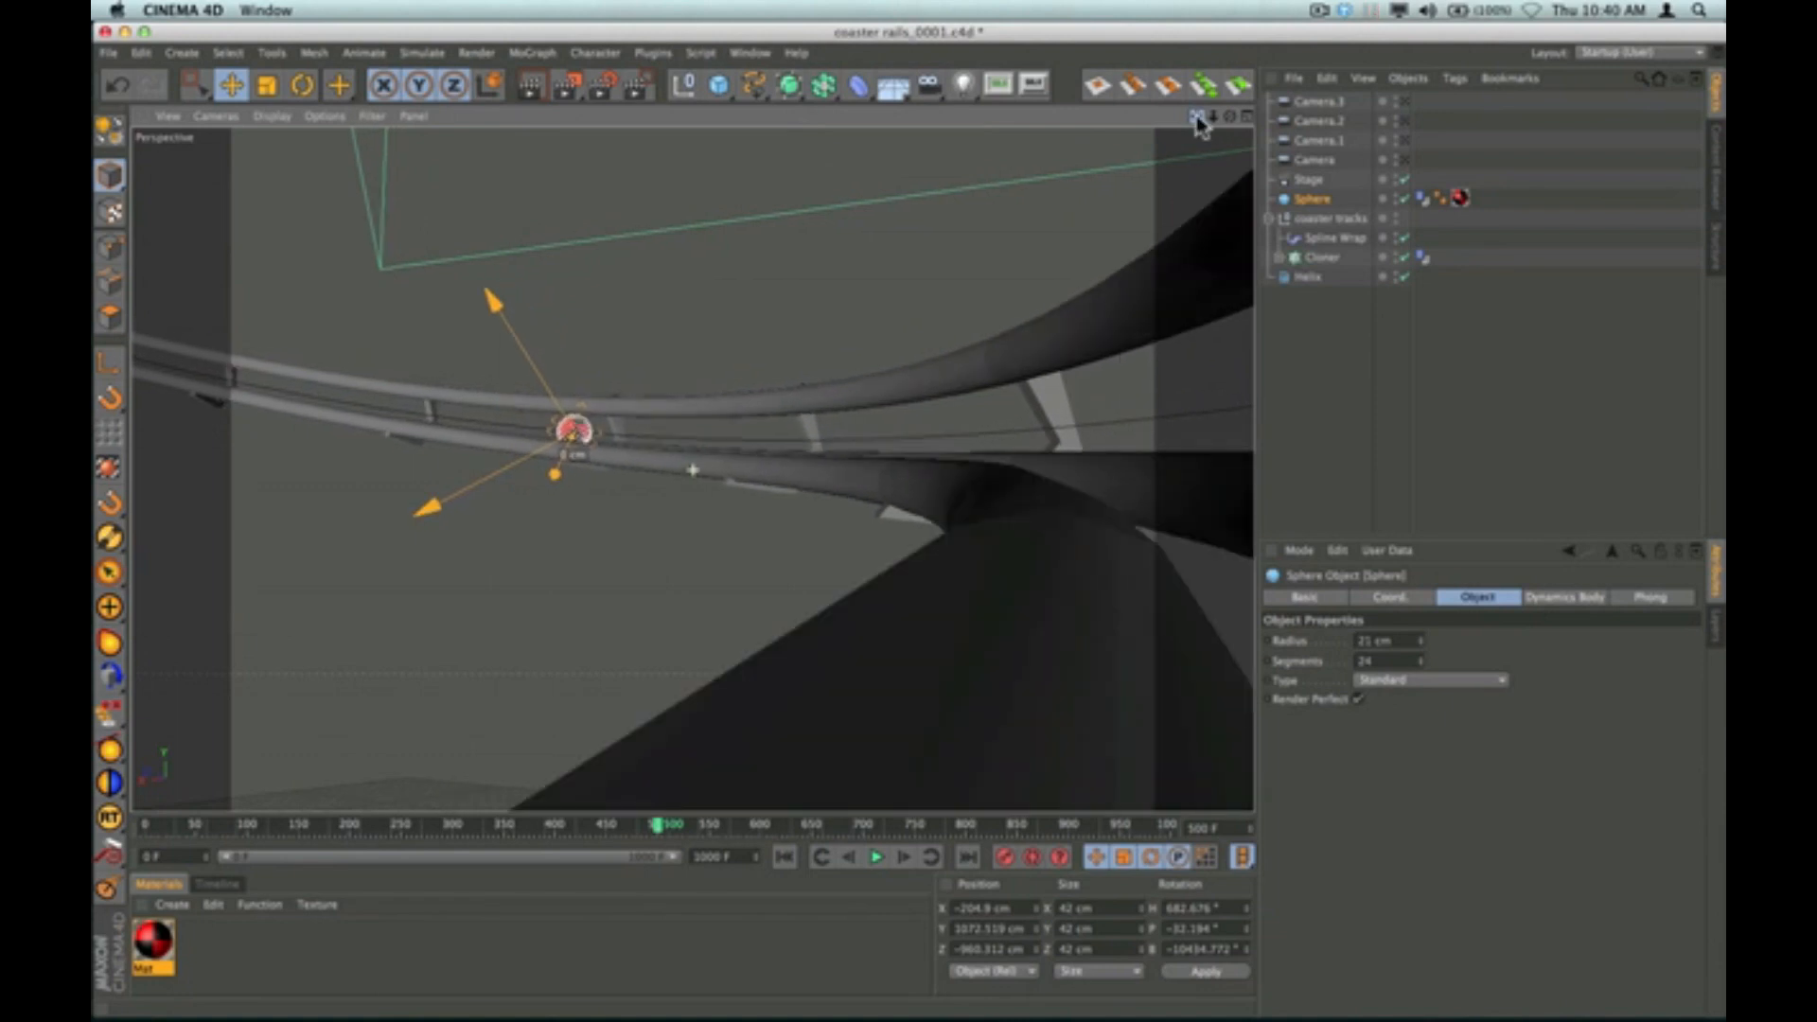
left_click(929, 88)
left_click(876, 857)
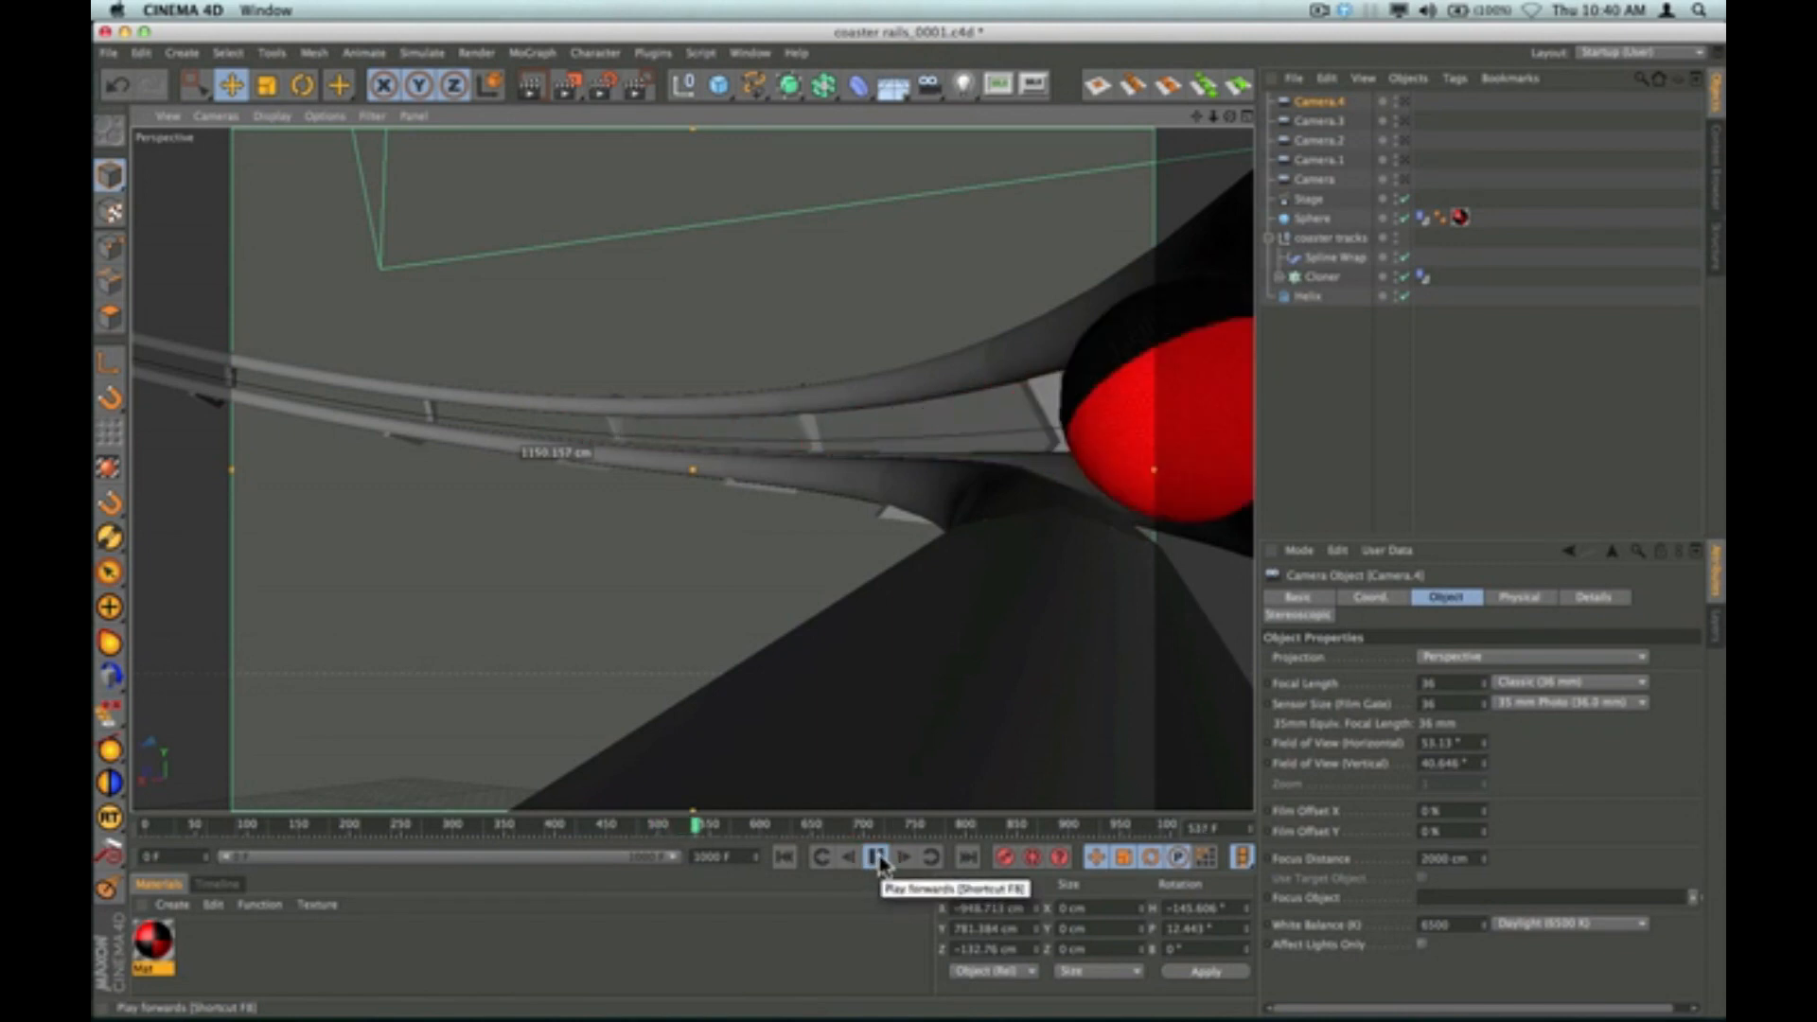
left_click(878, 857)
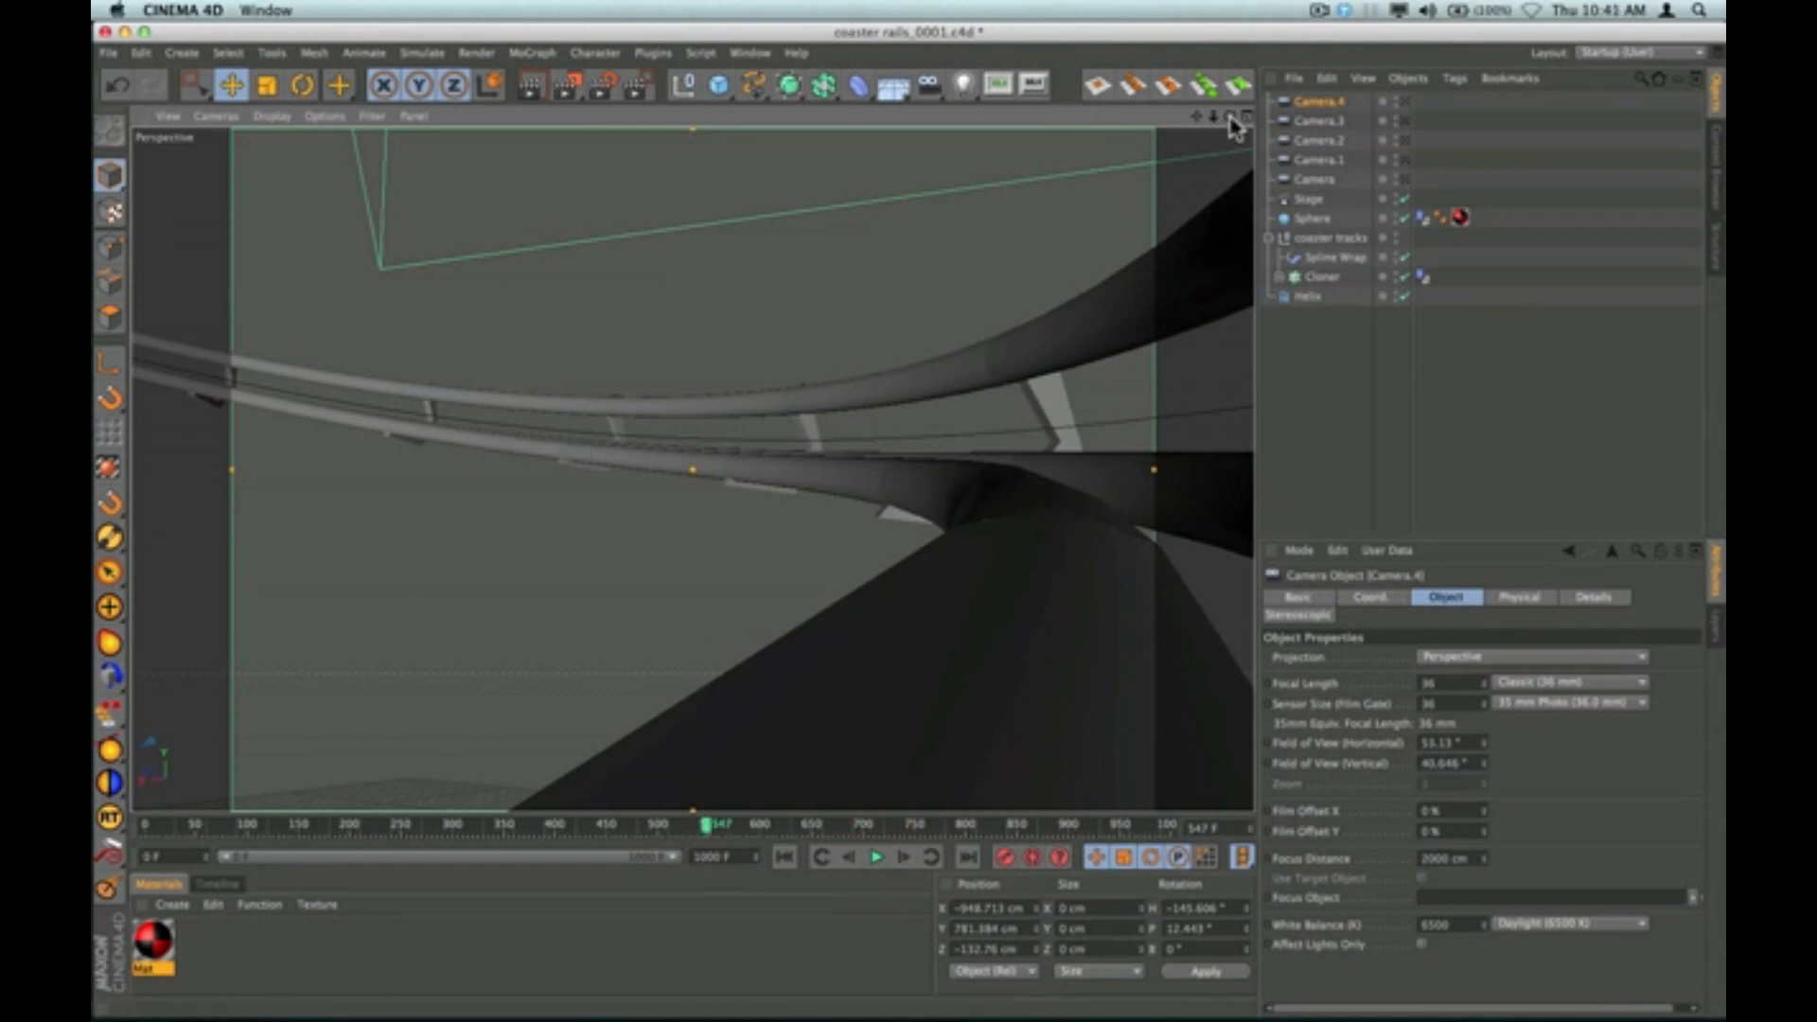
Add a sixth camera at frame 547 close to the ball, looking along the rails ahead of it, and play to frame 590.
left_click(1309, 199)
left_click(1311, 218)
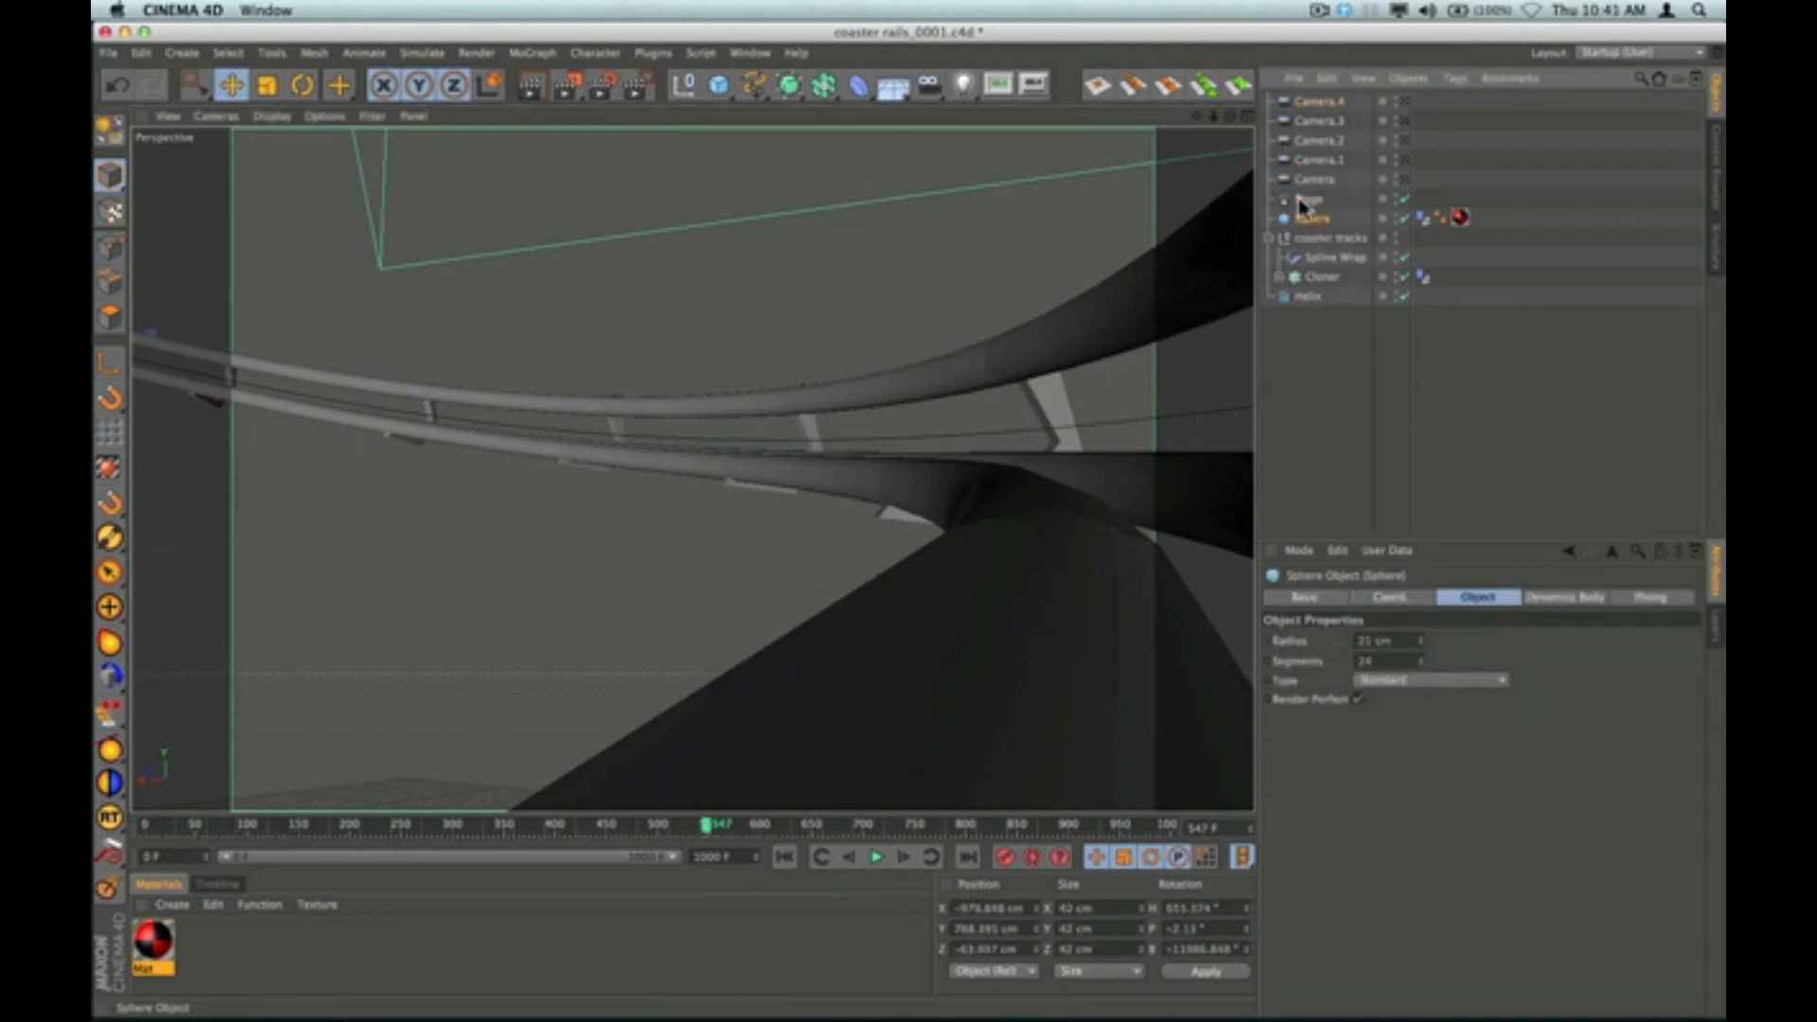
left_click_drag(1231, 117, 1179, 142, "super")
scroll(1005, 601, "down", 3)
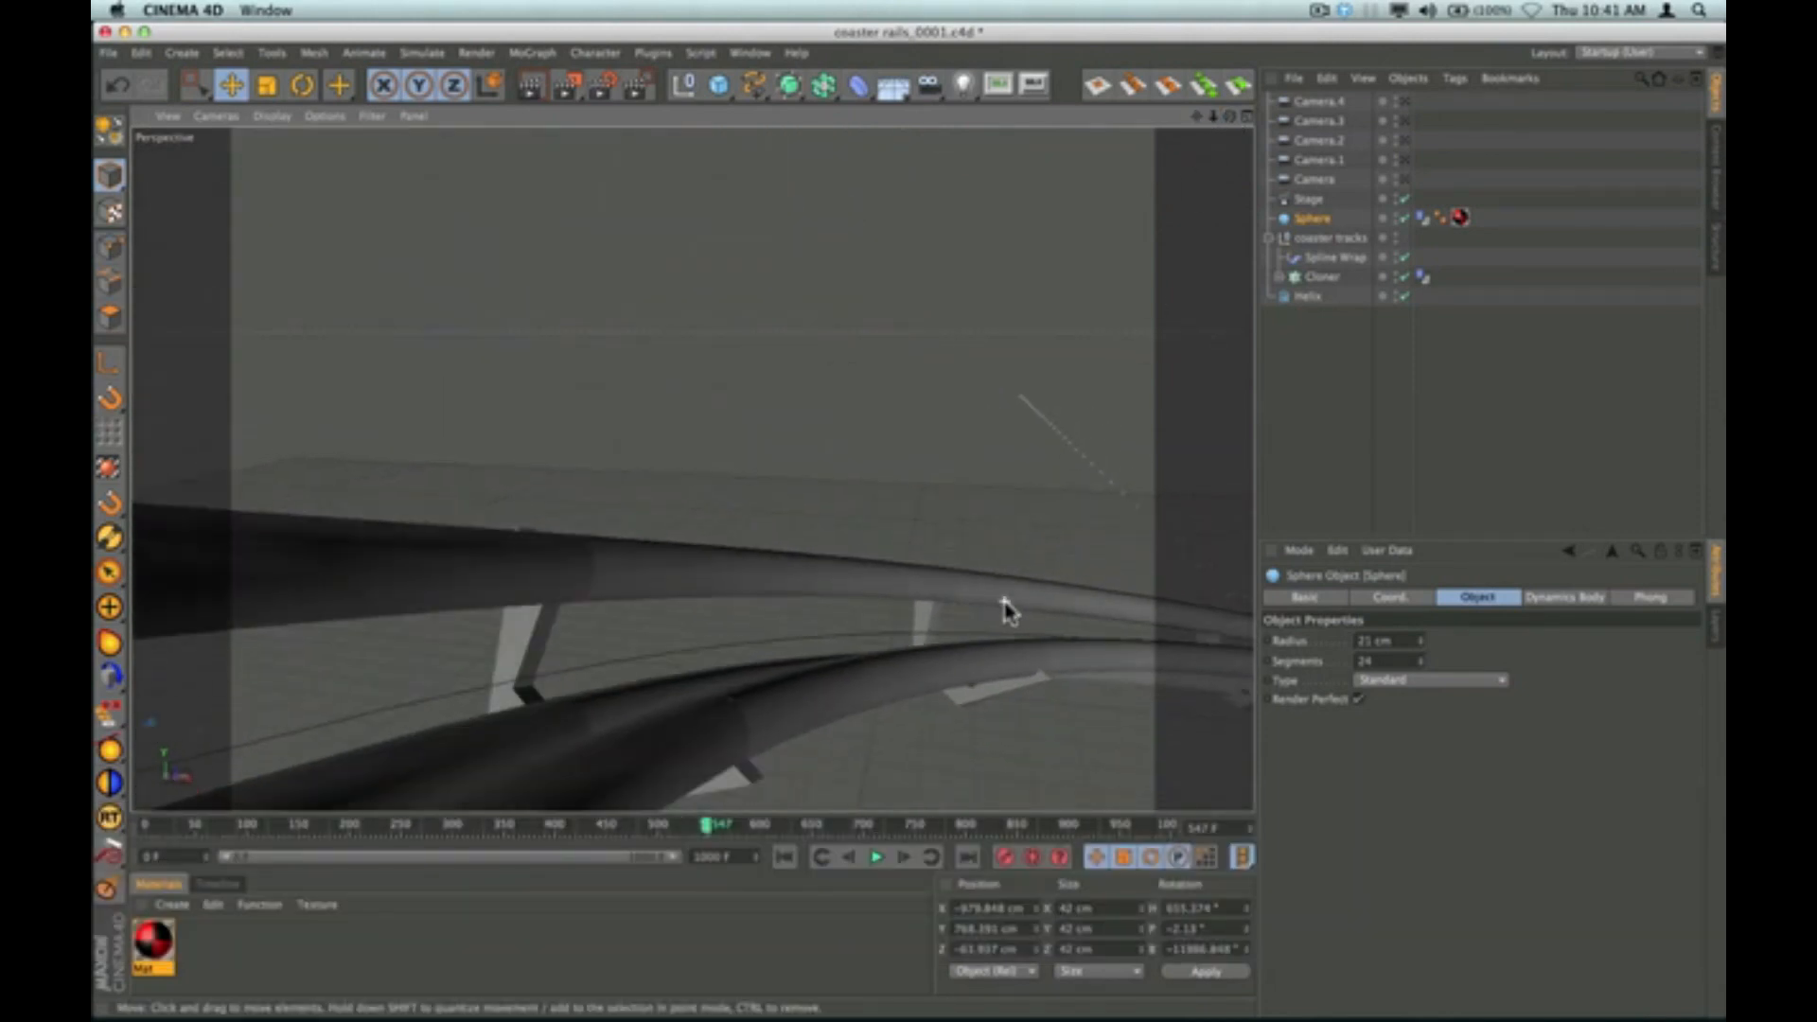
scroll(1005, 608, "down", 5)
scroll(1005, 608, "up", 4)
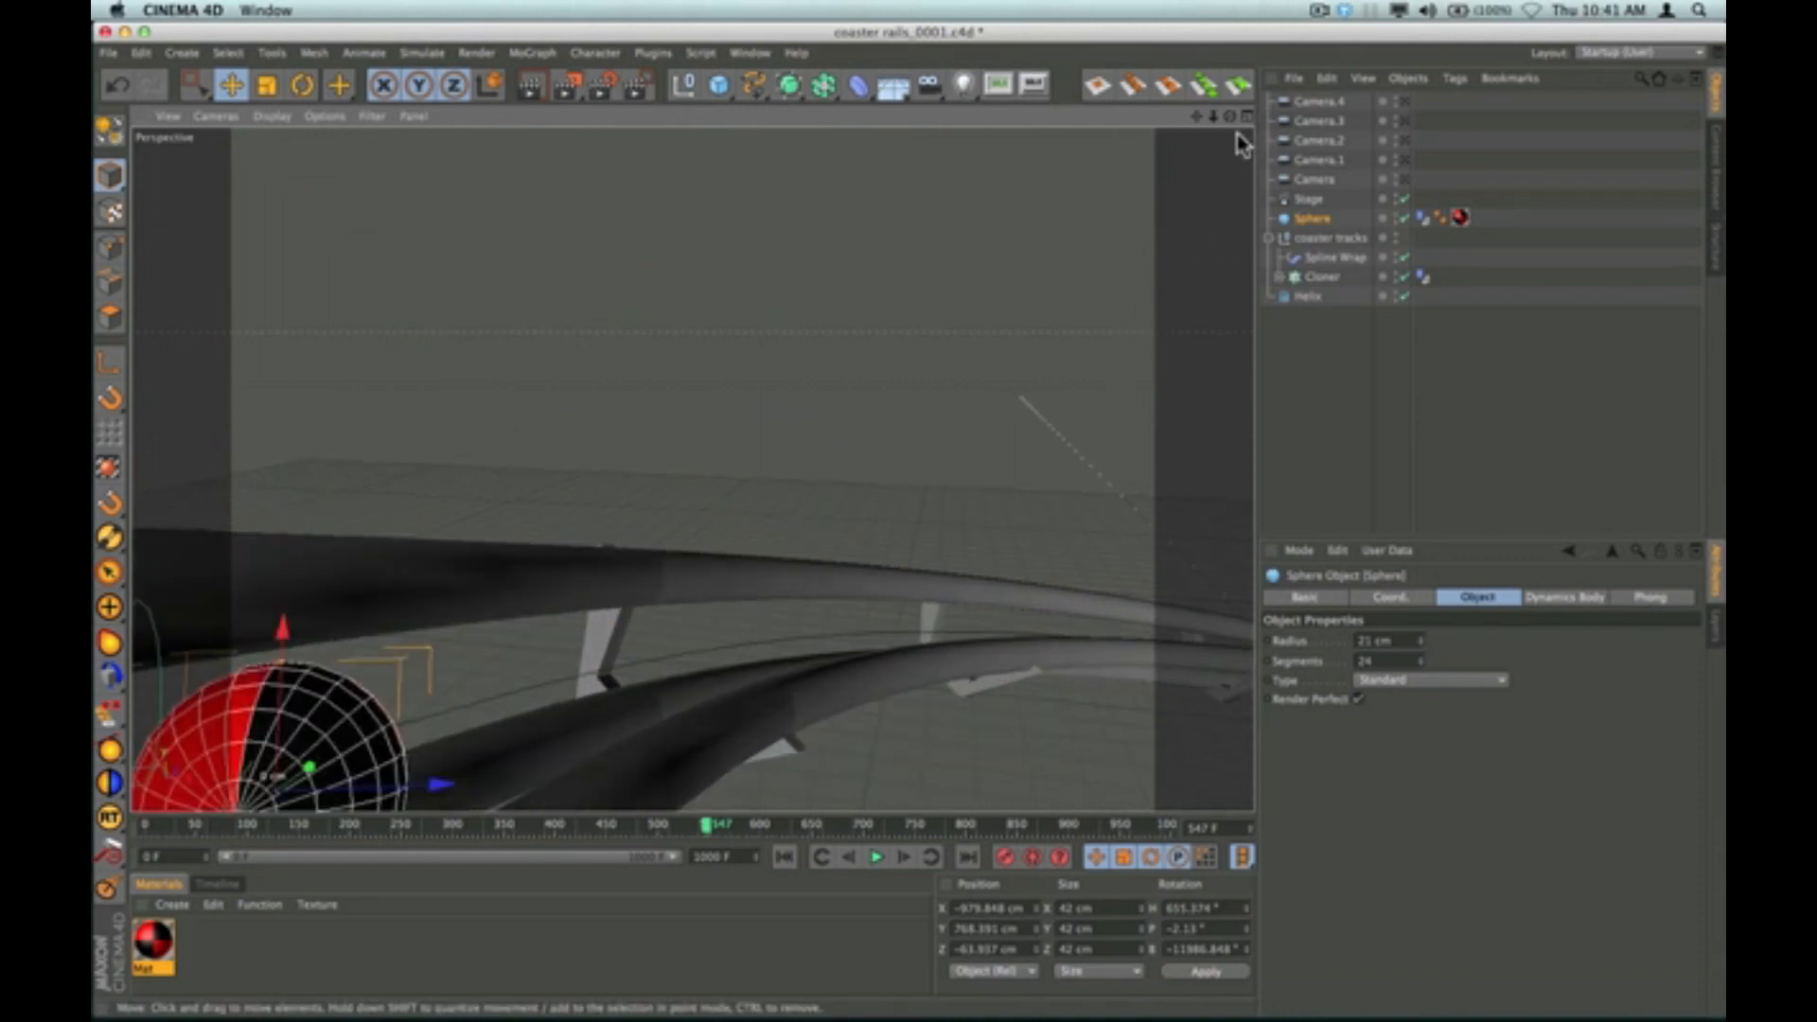
left_click_drag(1197, 116, 1293, 131)
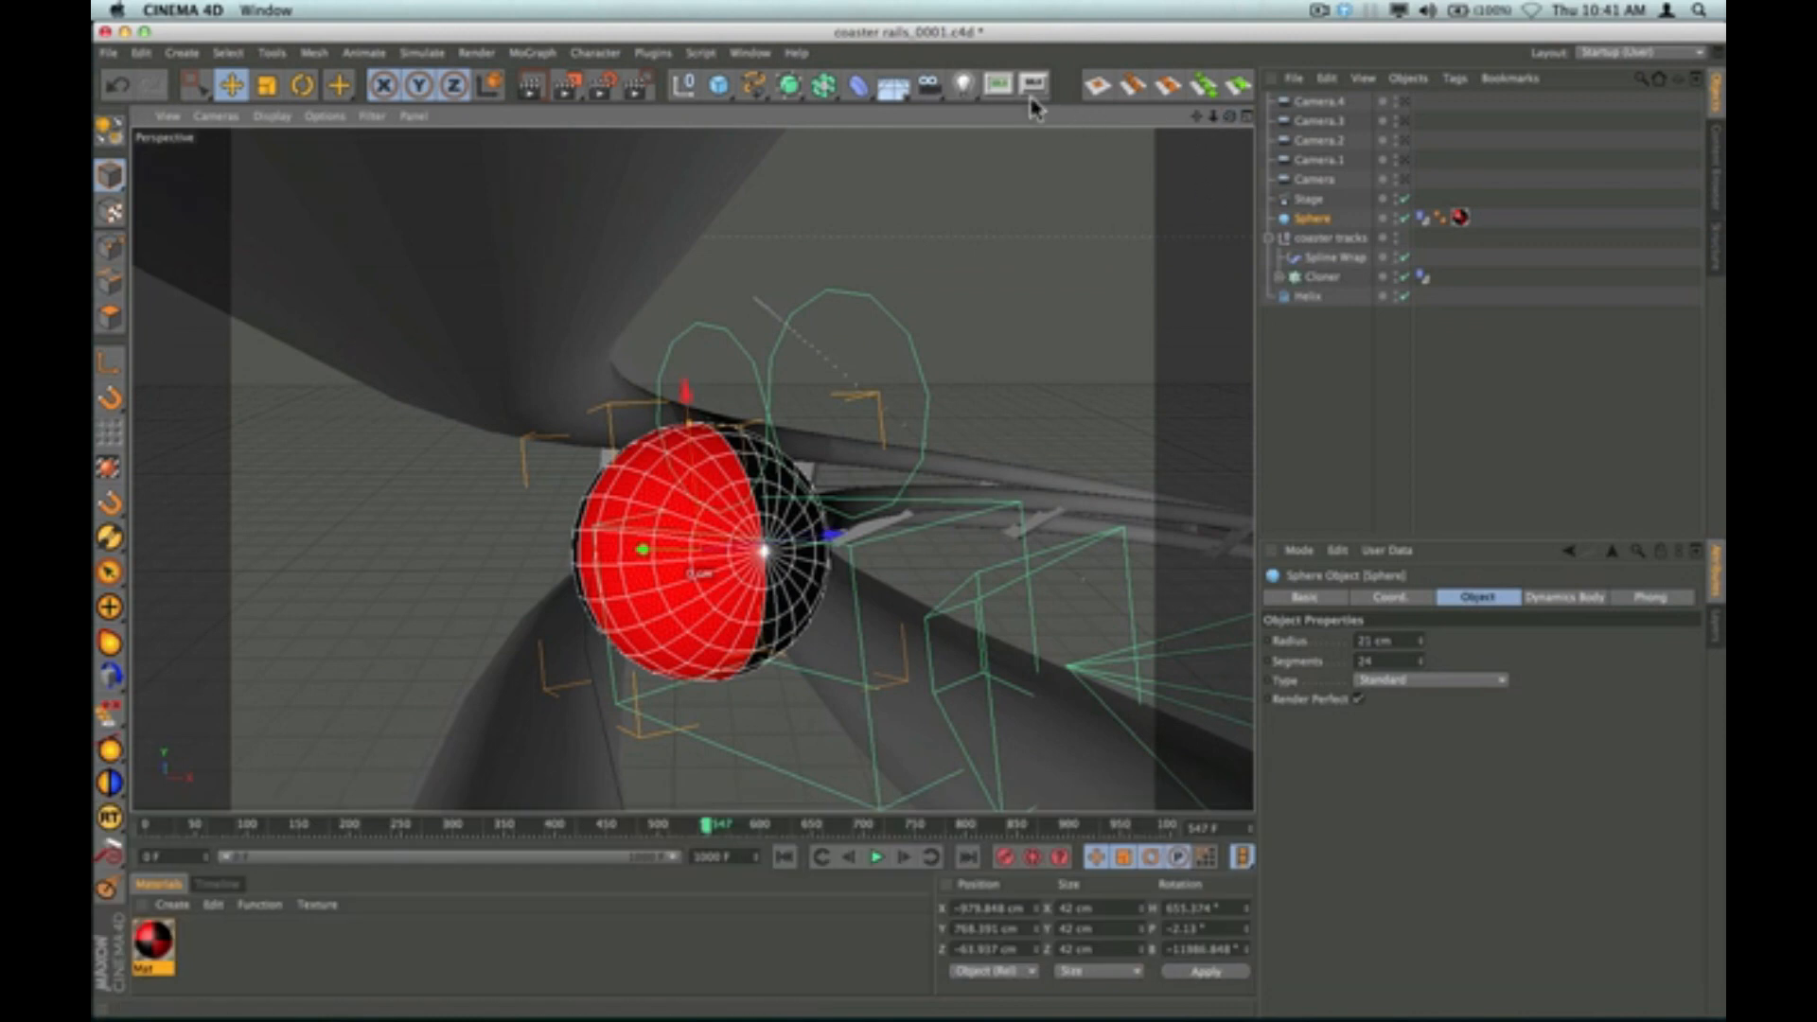
left_click(932, 88)
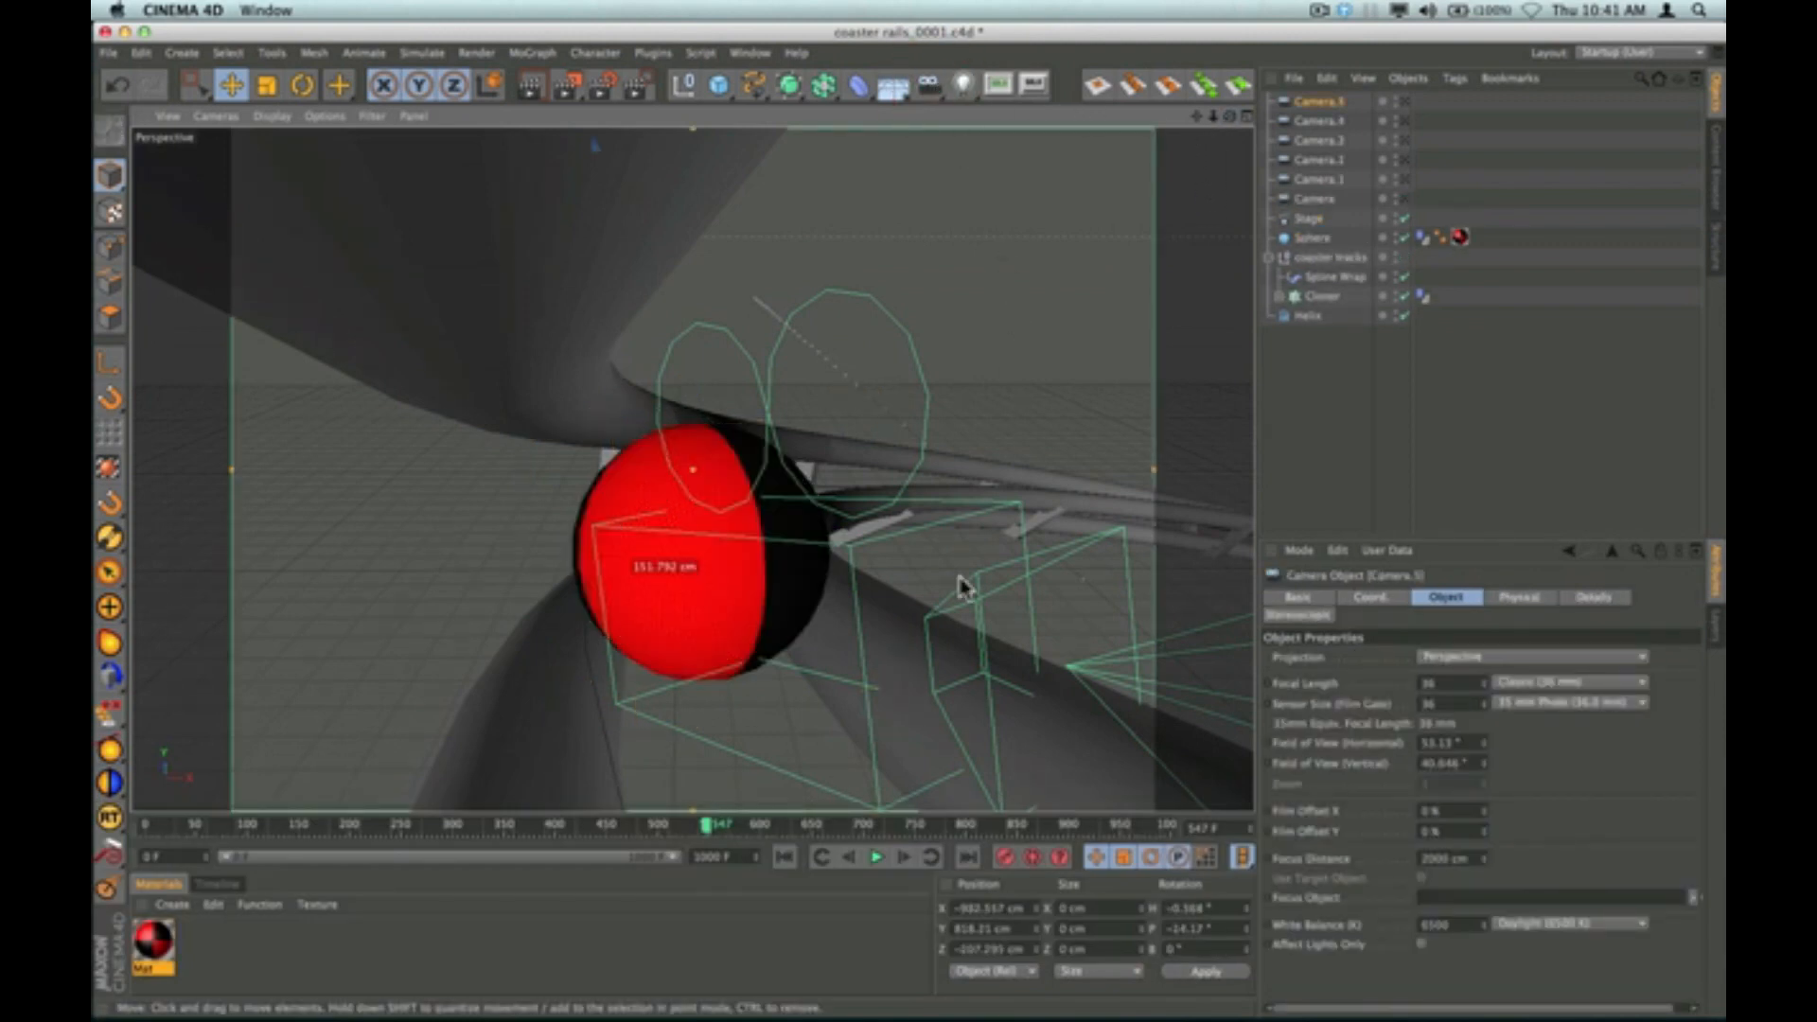
left_click(878, 858)
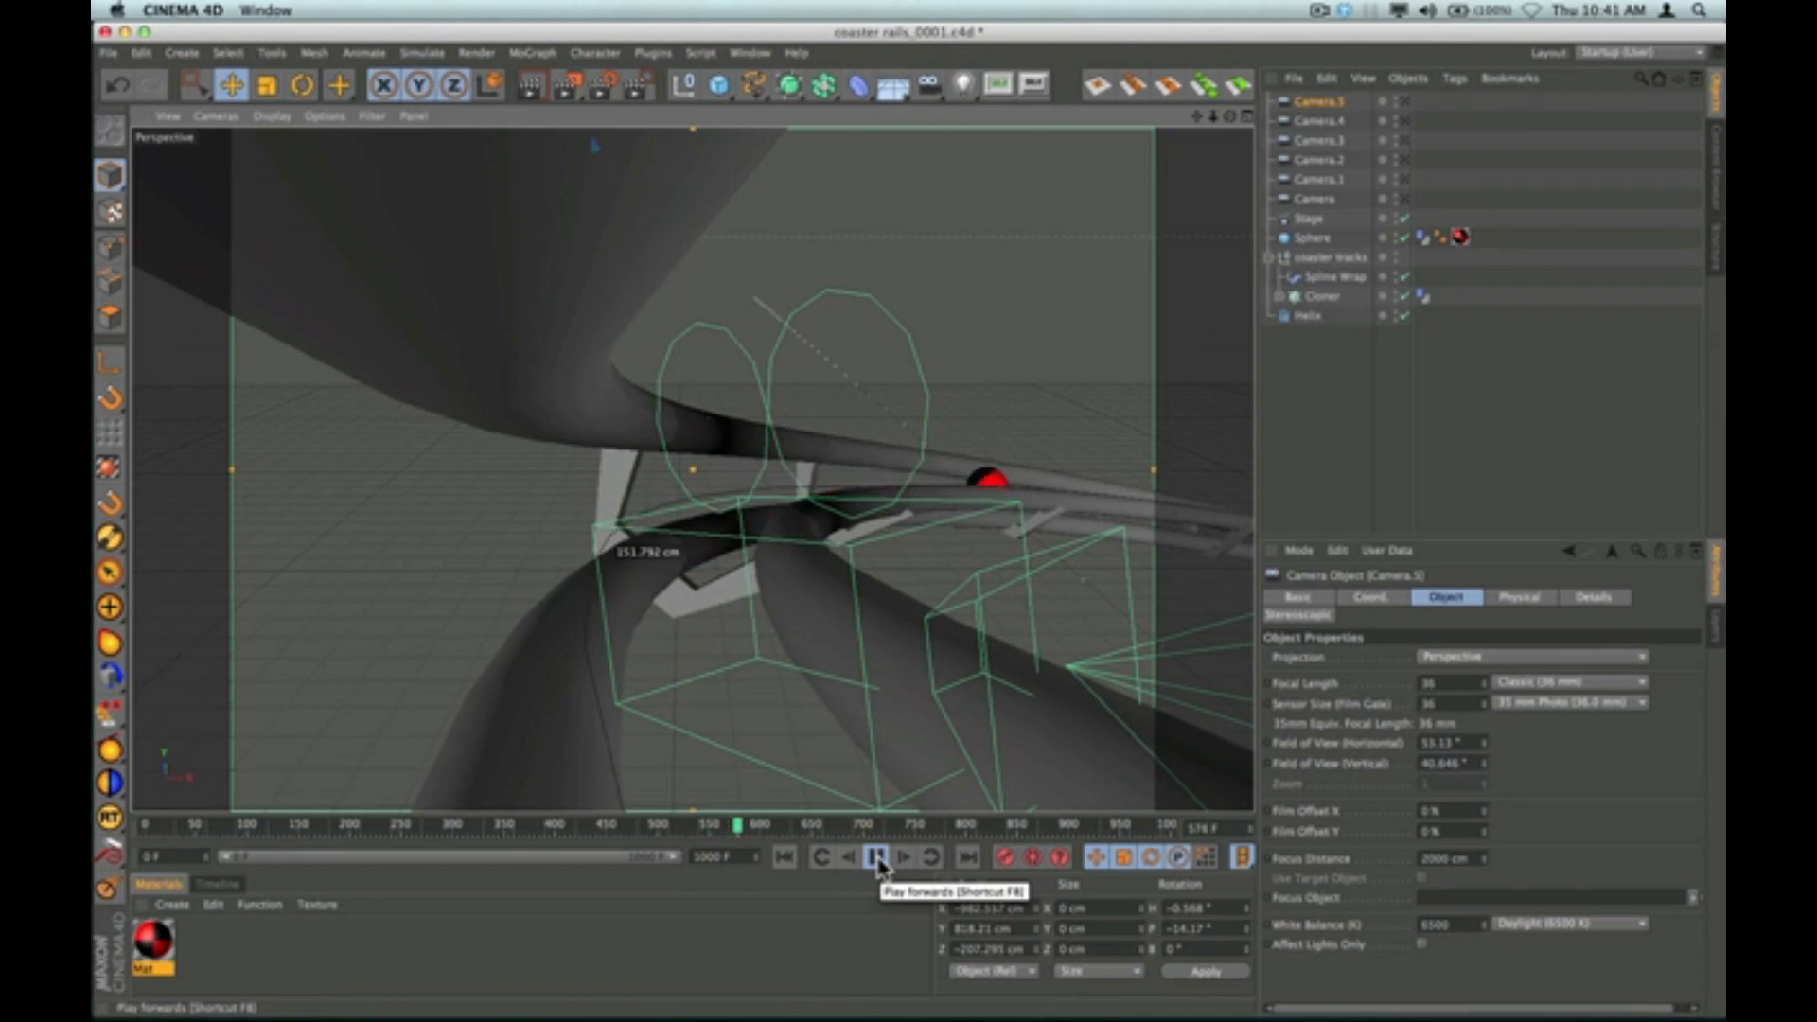
left_click(878, 858)
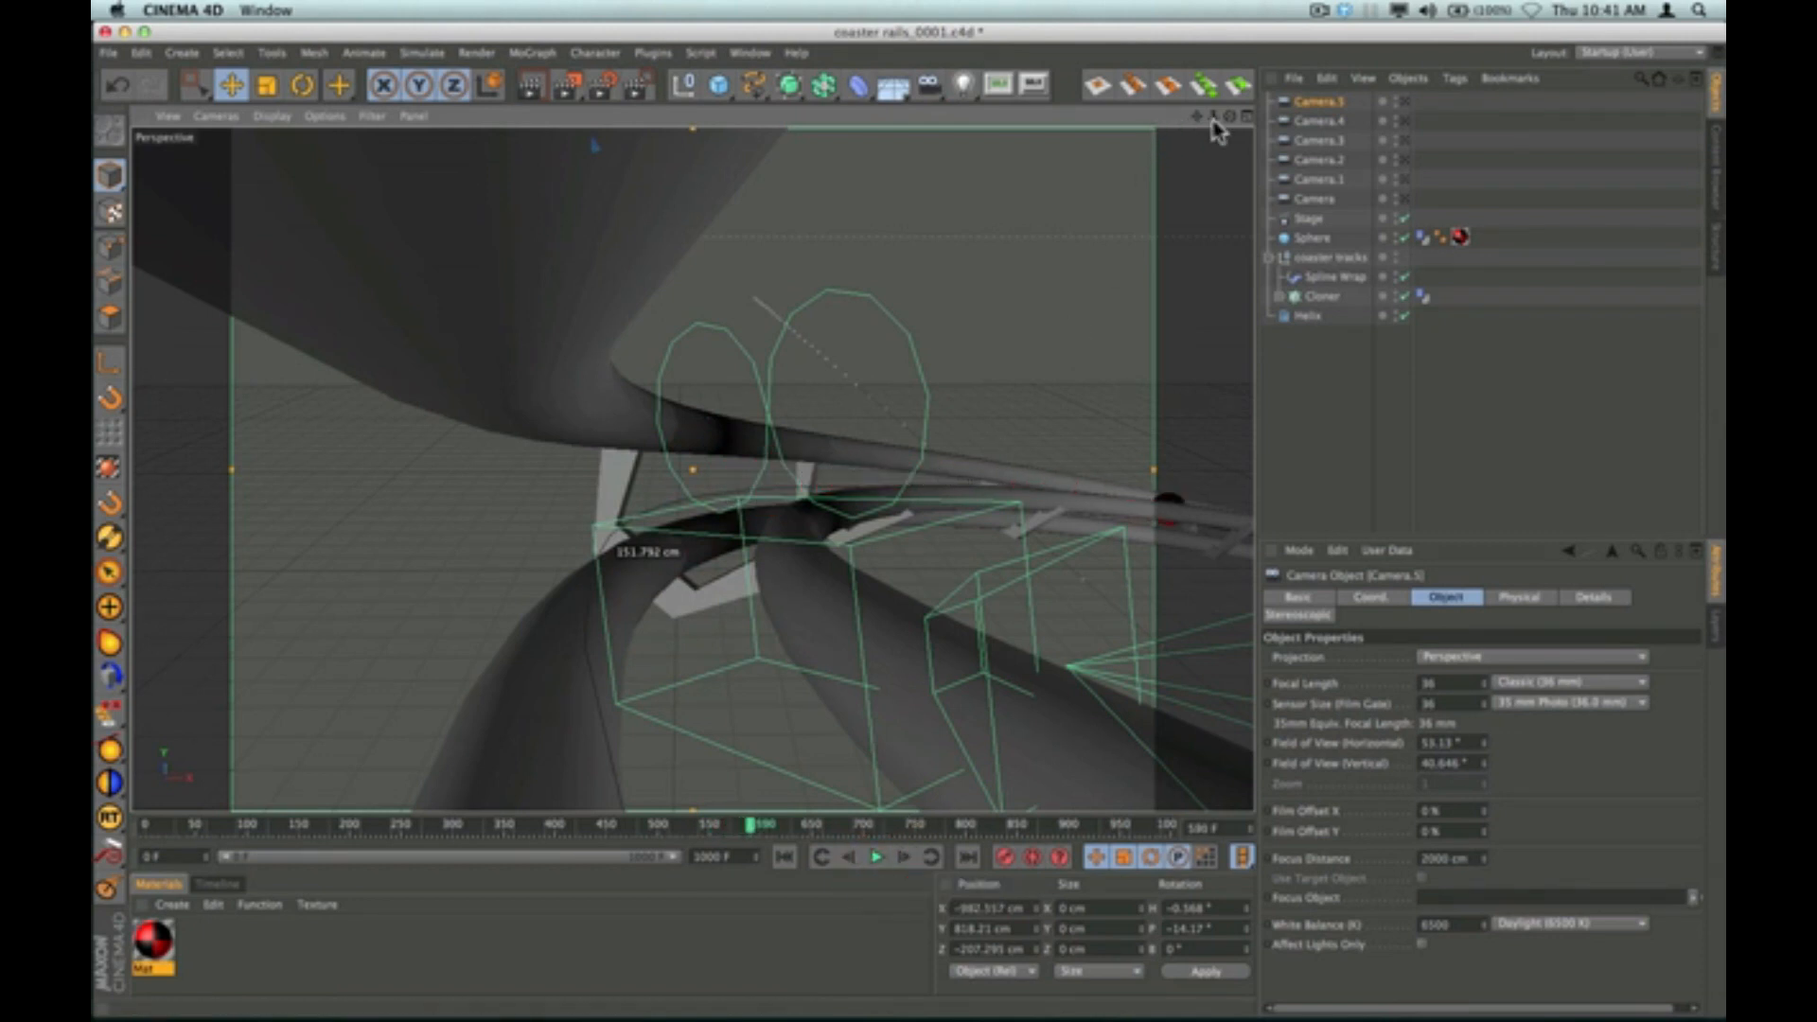
Frame the lower end of the track from beside the rails and play from frame 590 to frame 655.
left_click_drag(1230, 116, 1224, 130)
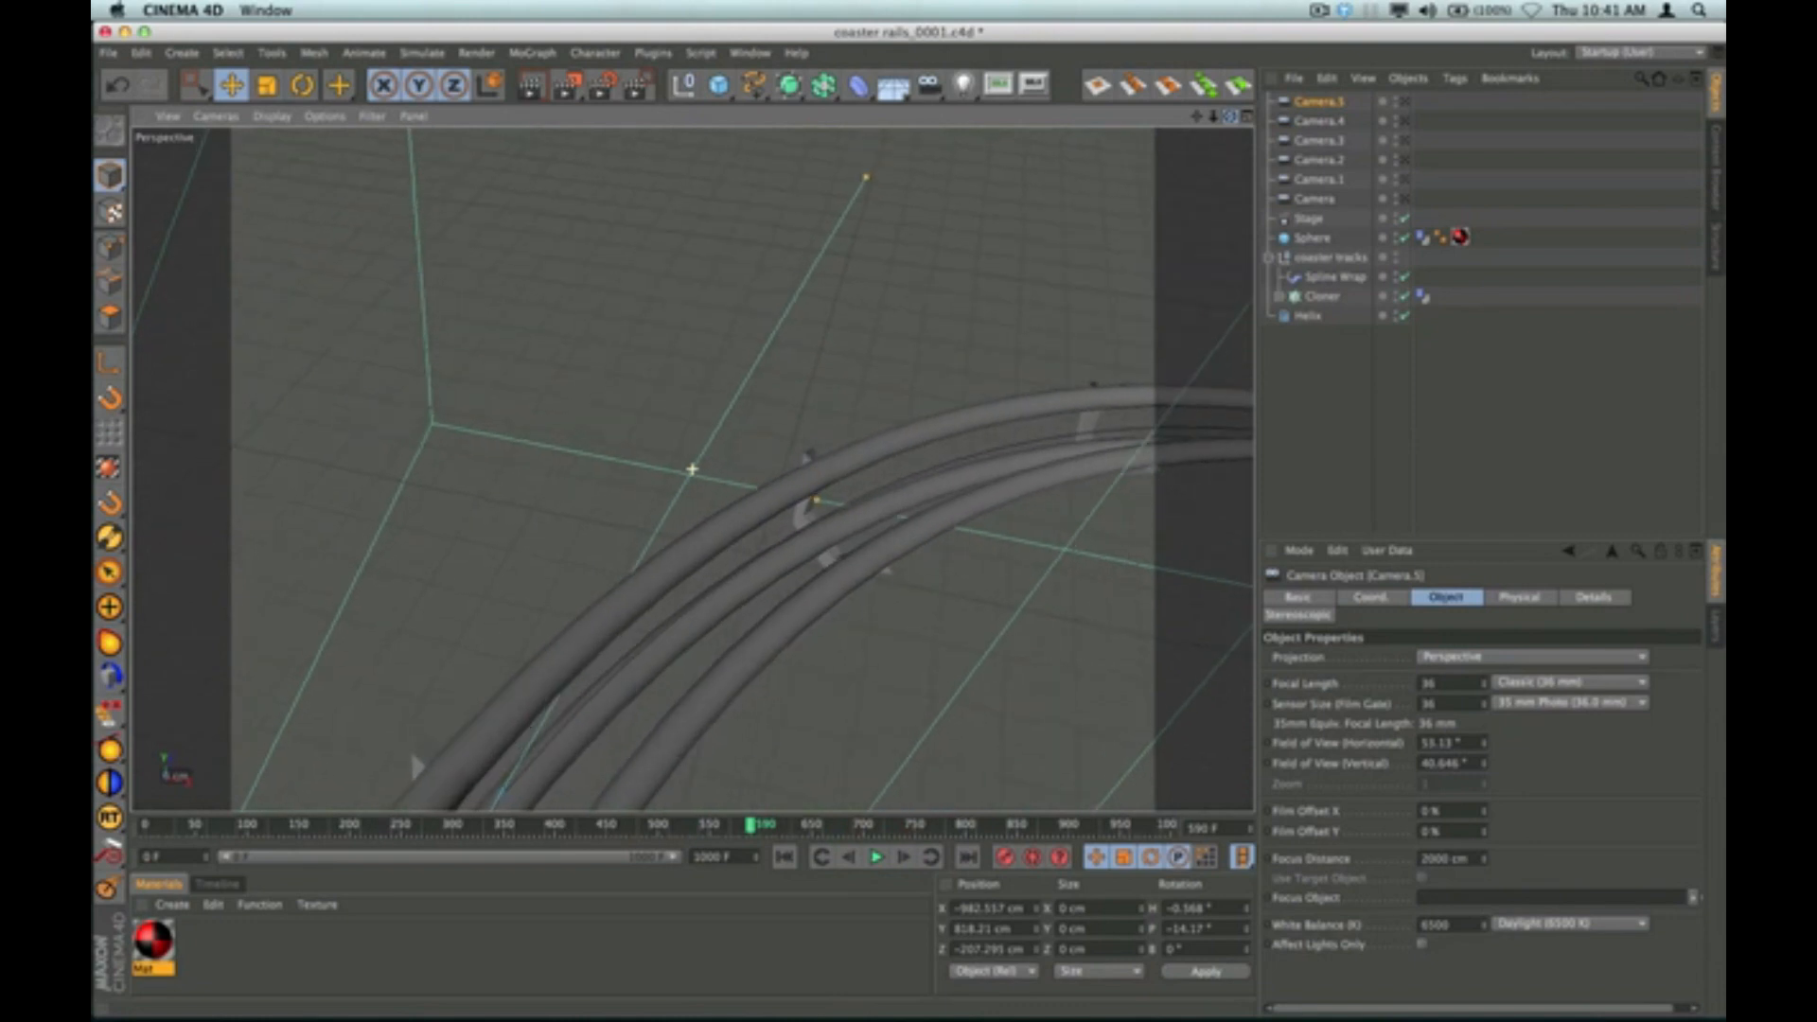
scroll(1093, 258, "down", 5)
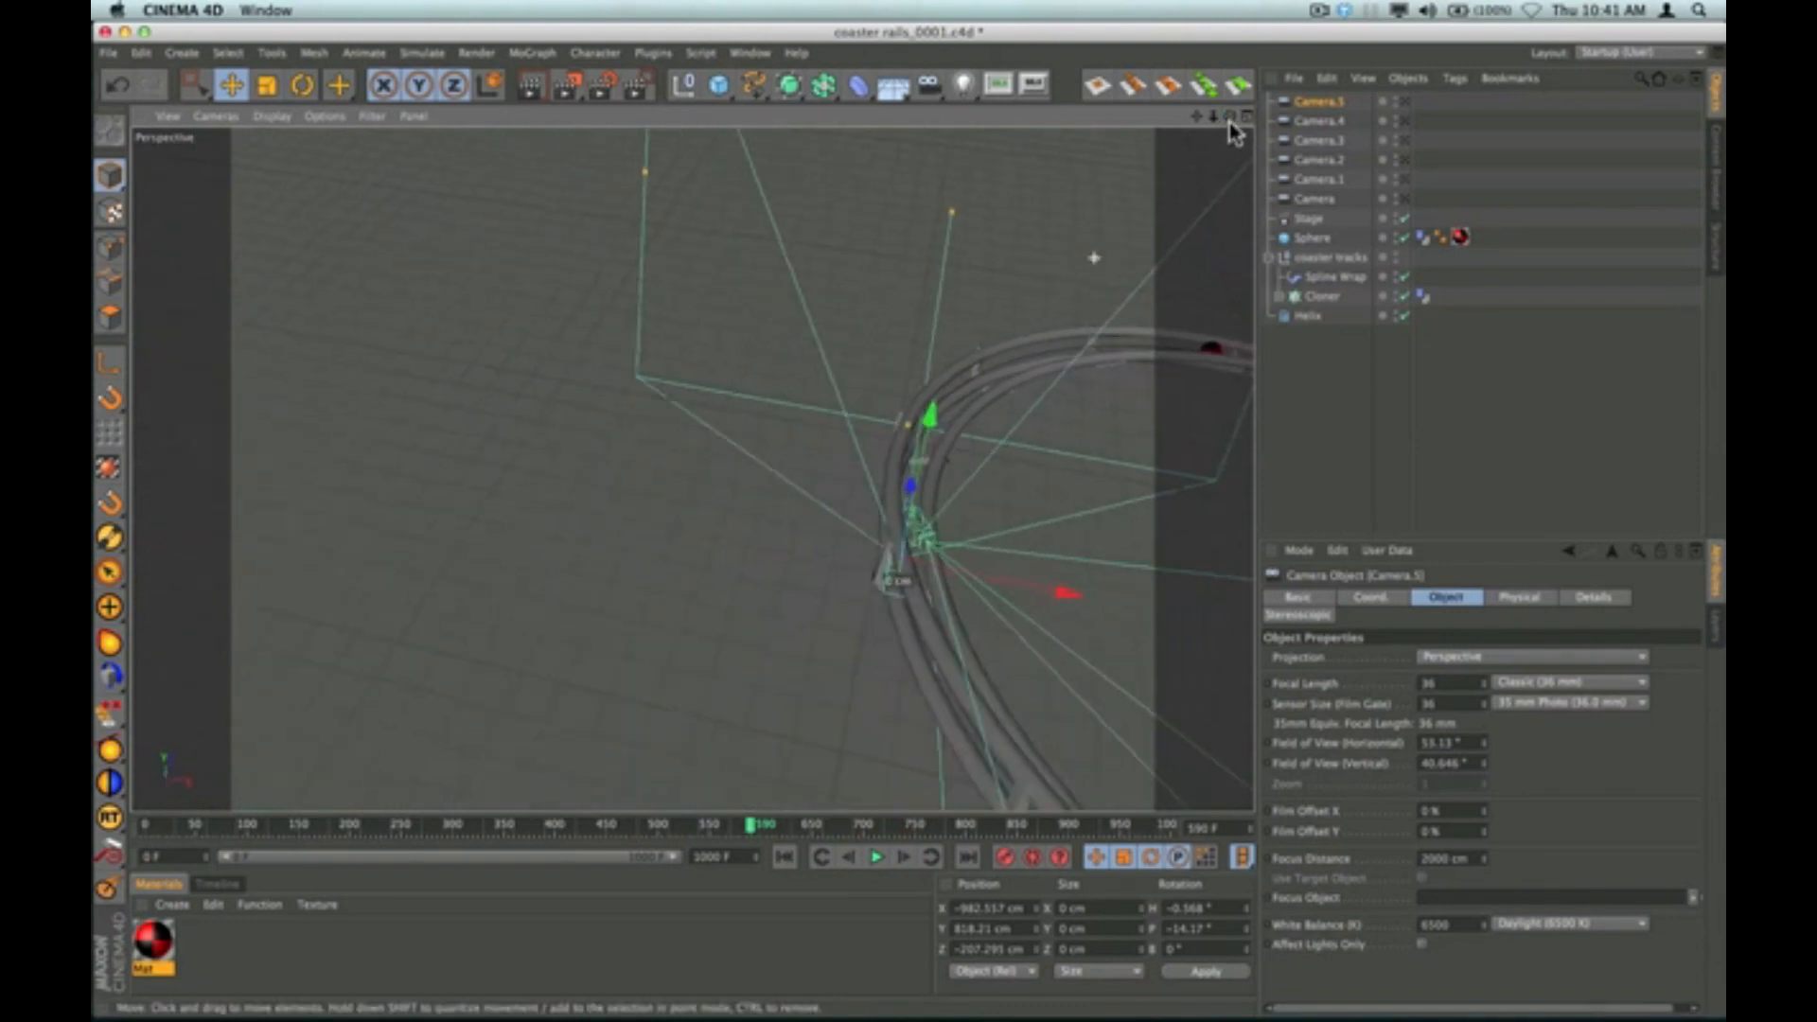
mouse_move(1225, 121)
left_mouse_down()
mouse_move(1196, 117)
mouse_move(1228, 119)
left_mouse_up()
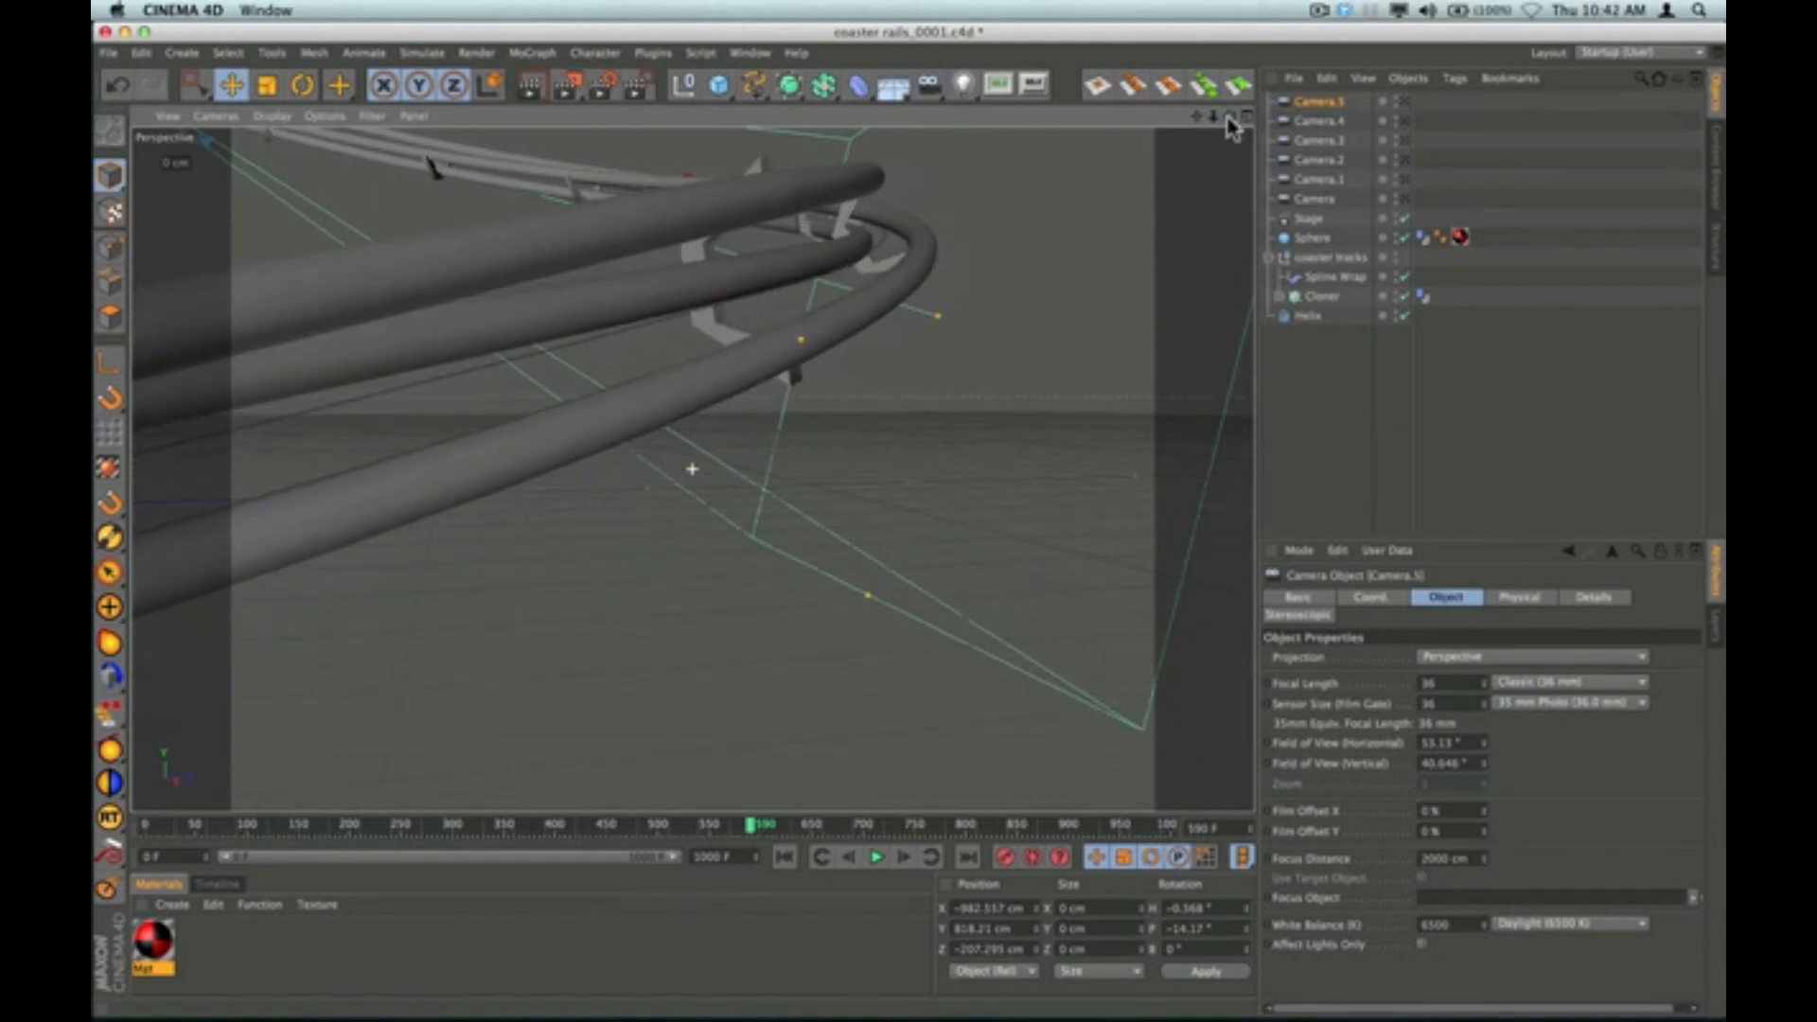
left_click(878, 857)
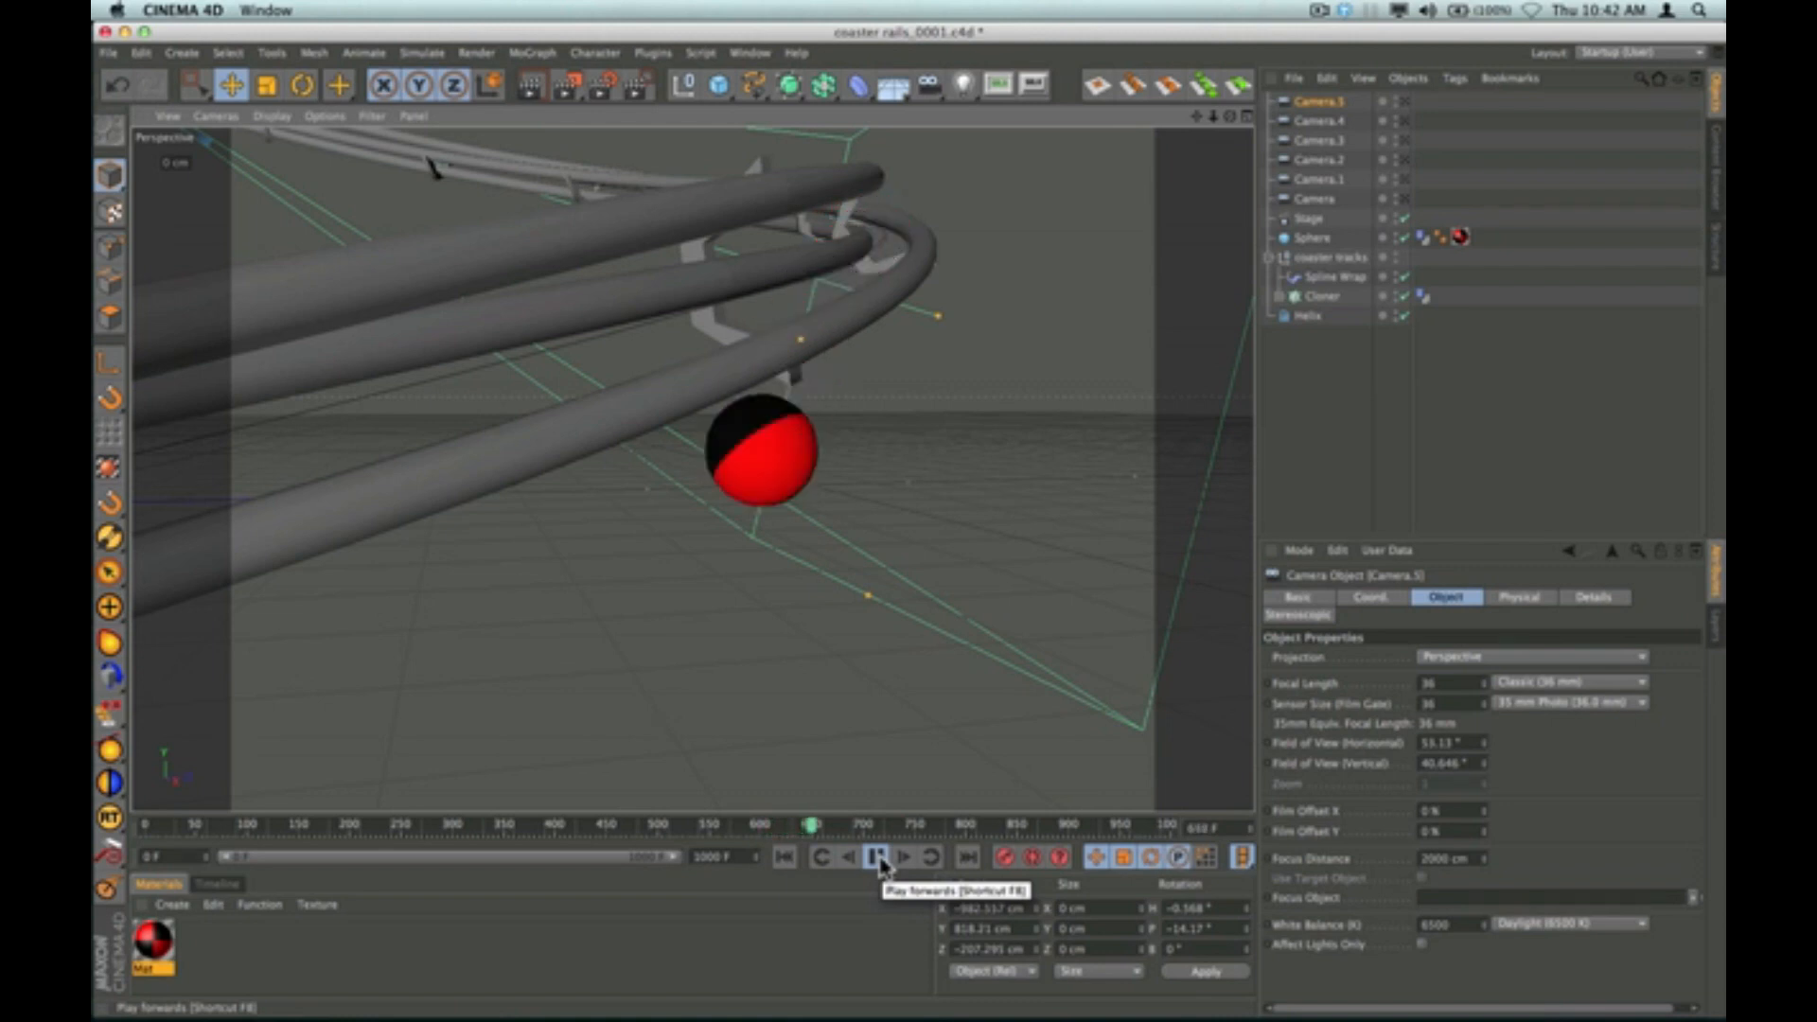
left_click(878, 857)
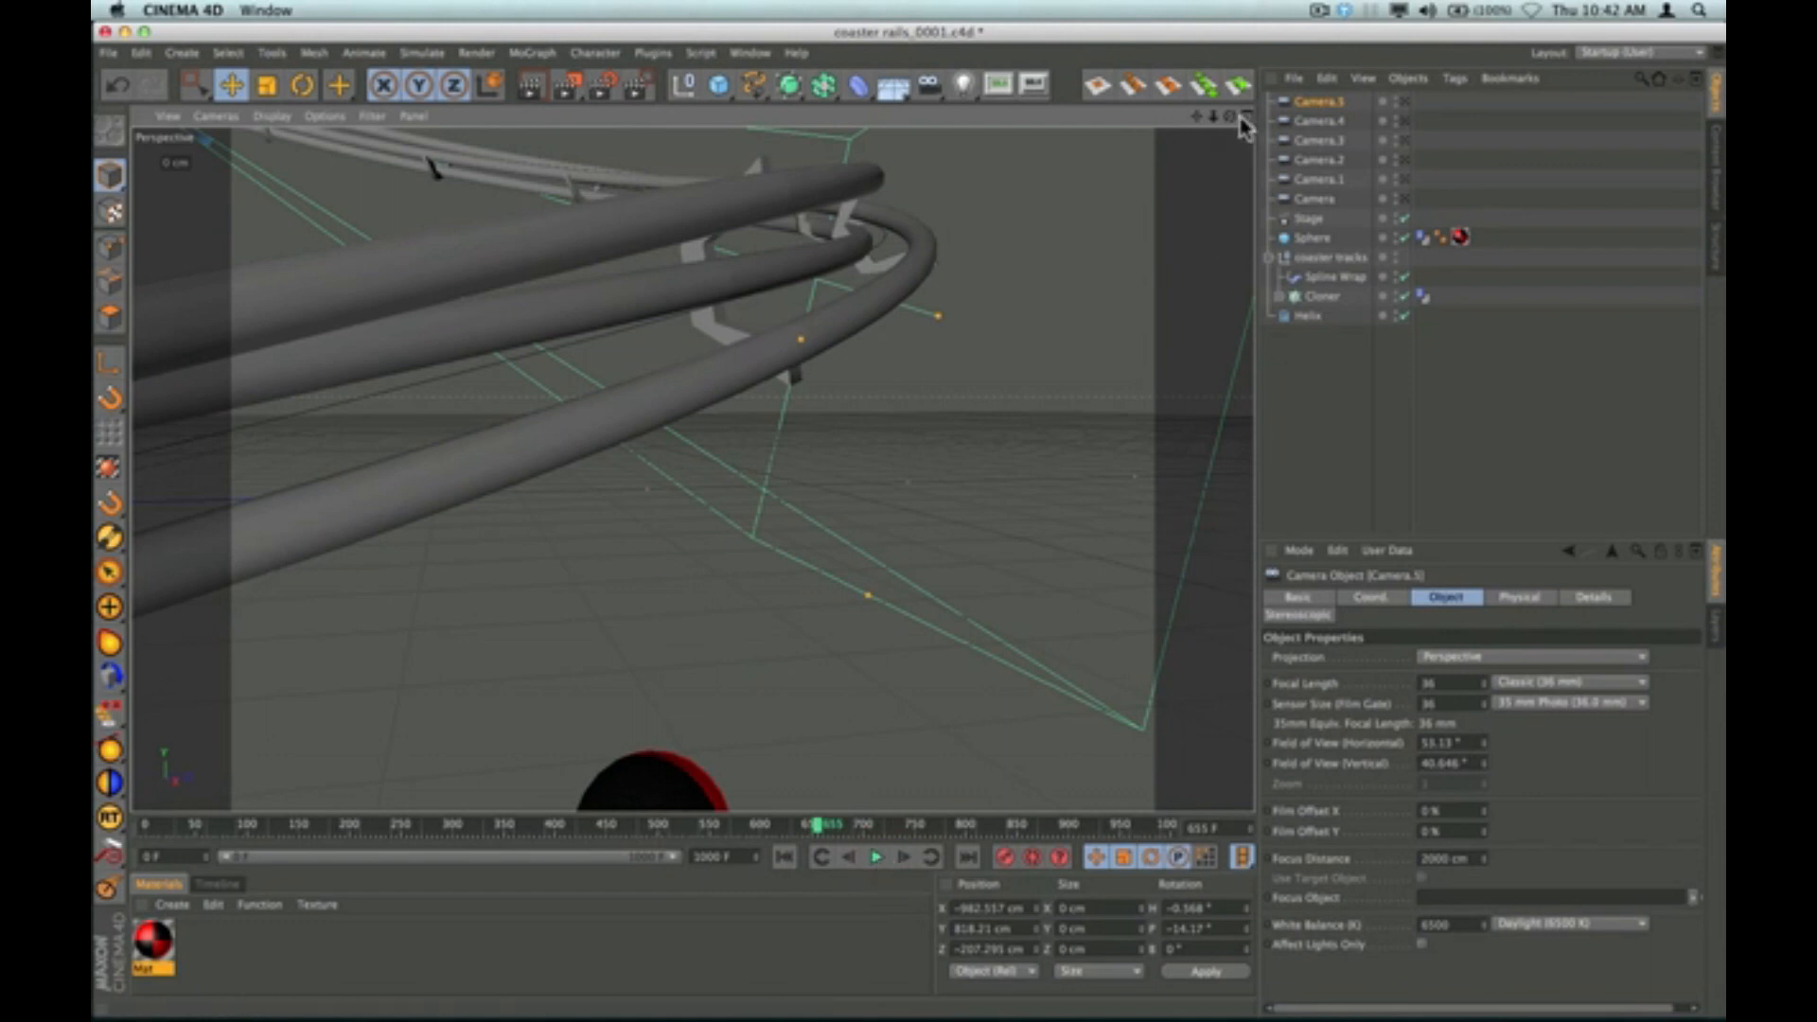
Go back to frame 646, reframe the view around the sphere at the track's end, and advance to frame 652.
left_click_drag(1229, 117, 1173, 156)
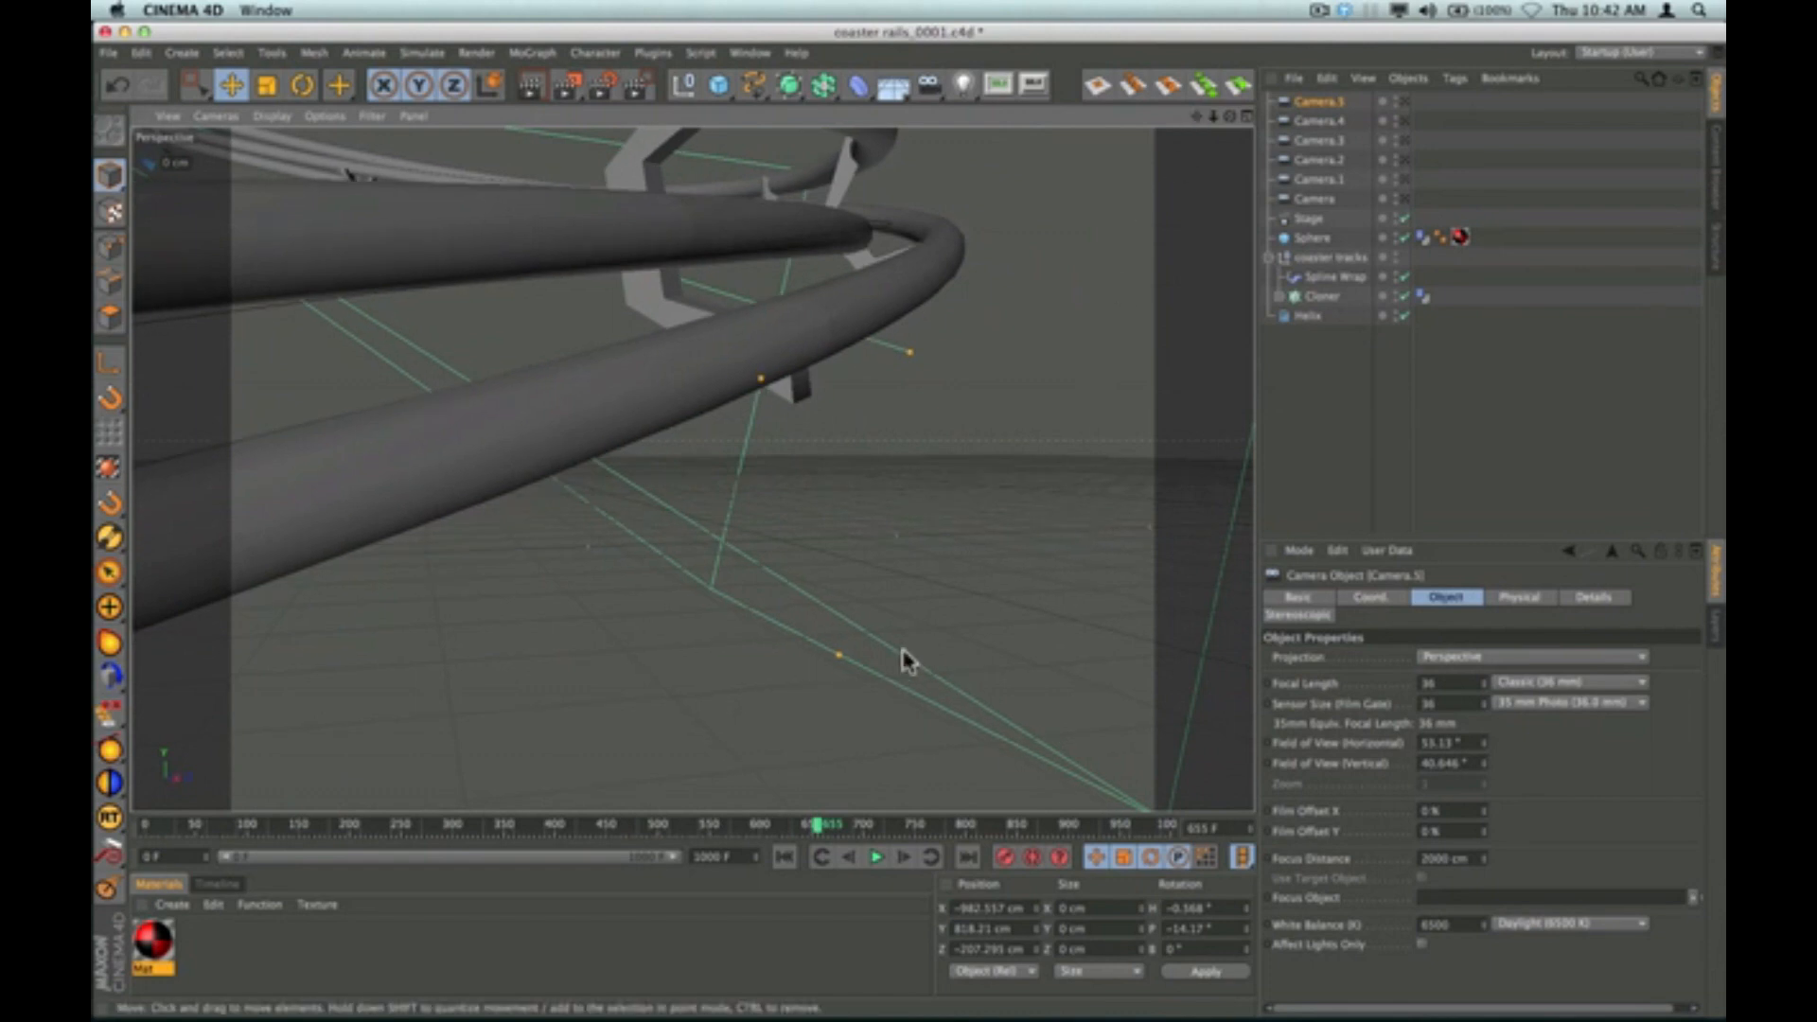
left_click_drag(815, 827, 809, 832)
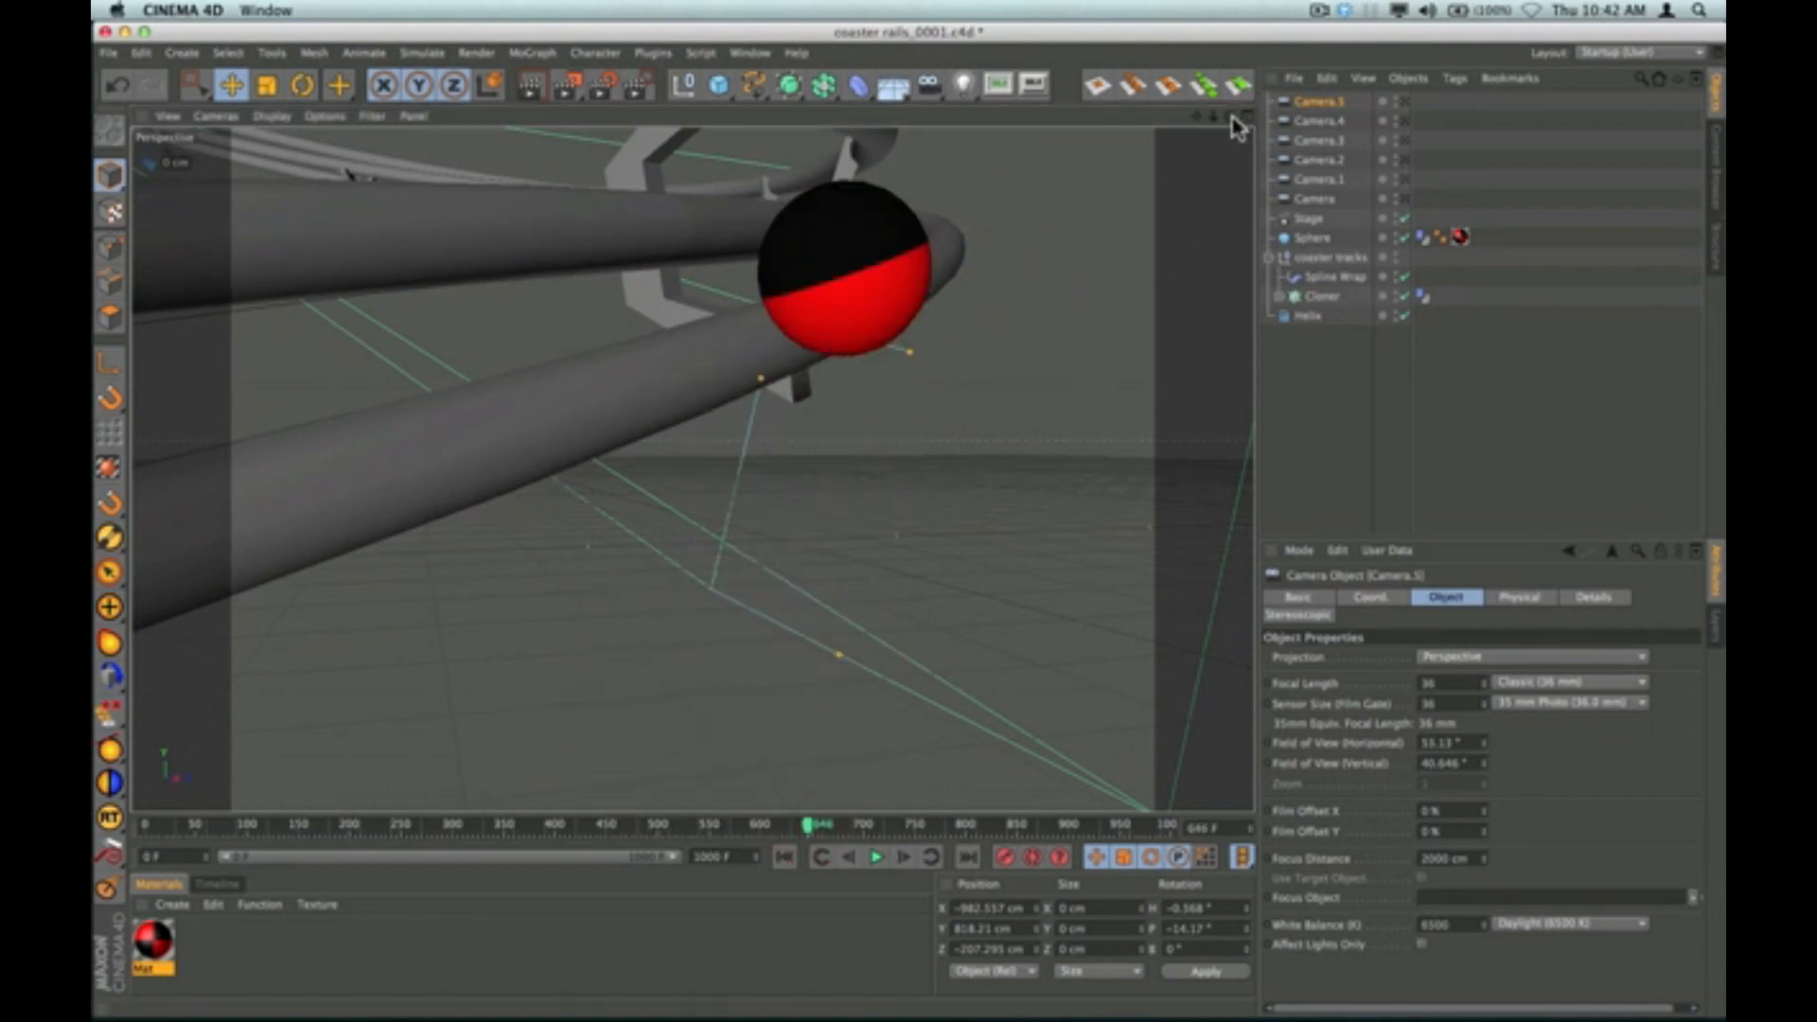
left_click(1308, 238)
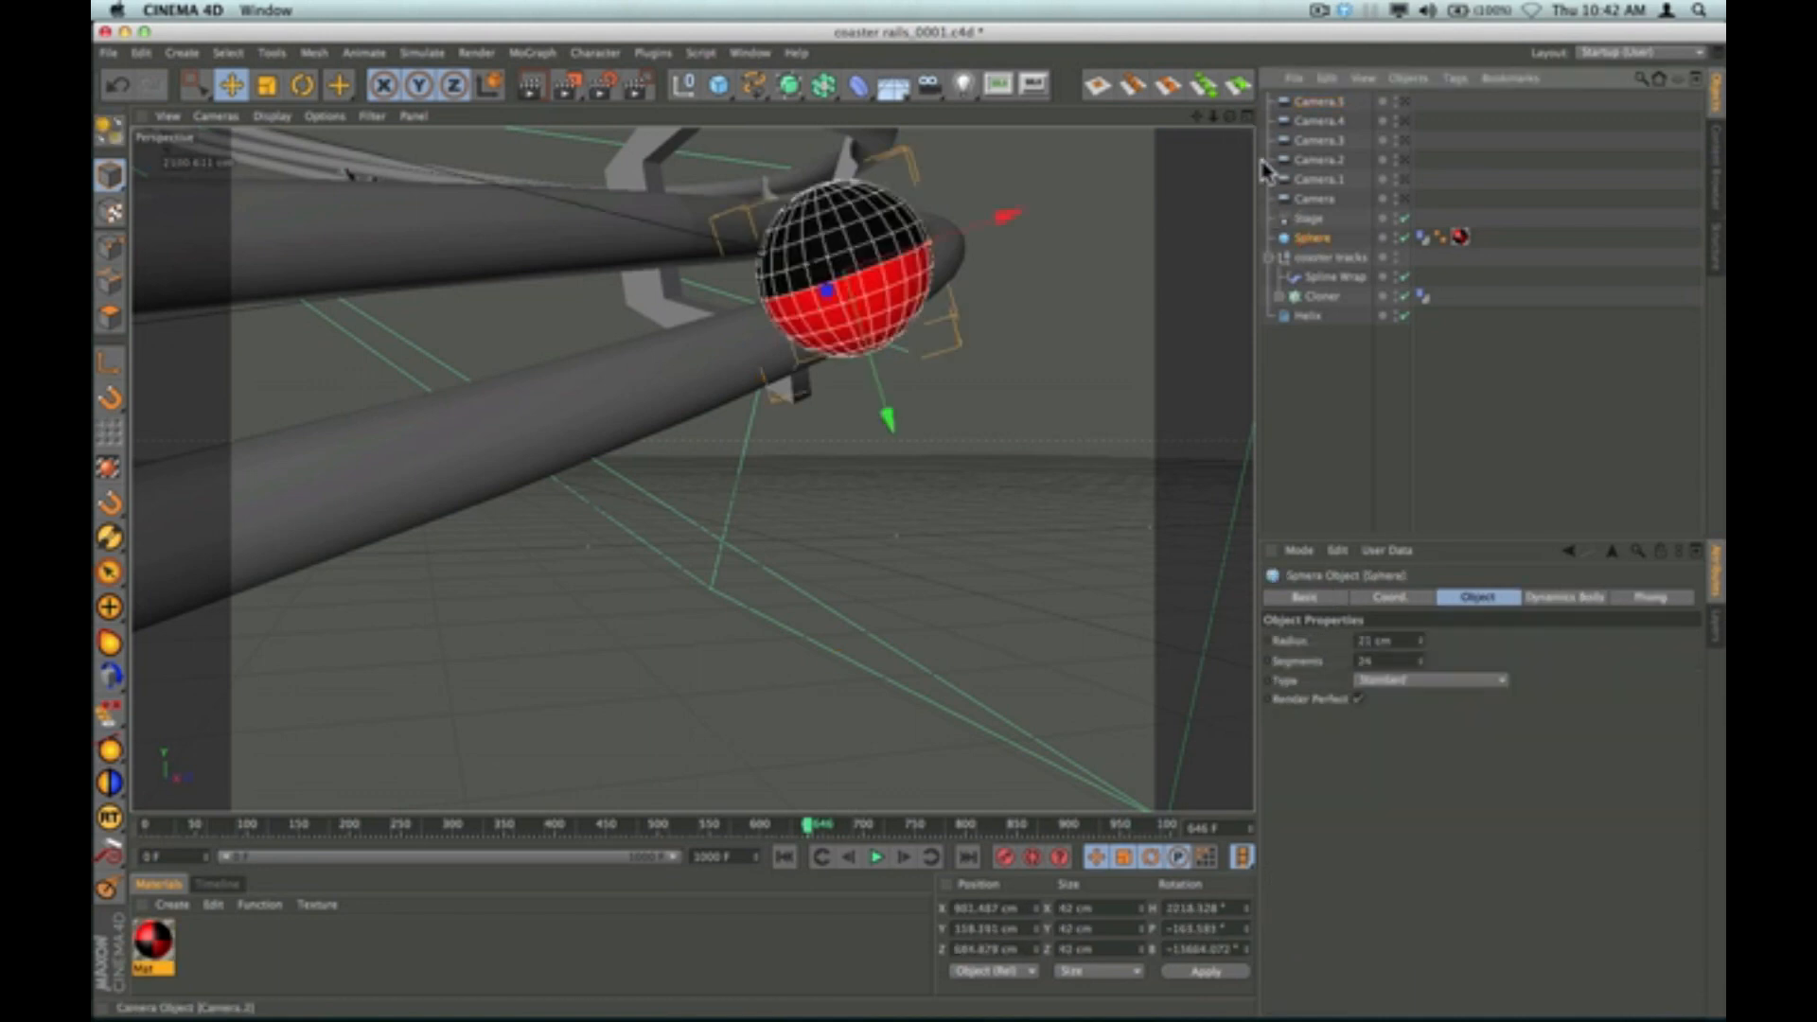
left_click_drag(1230, 117, 1201, 163, "super")
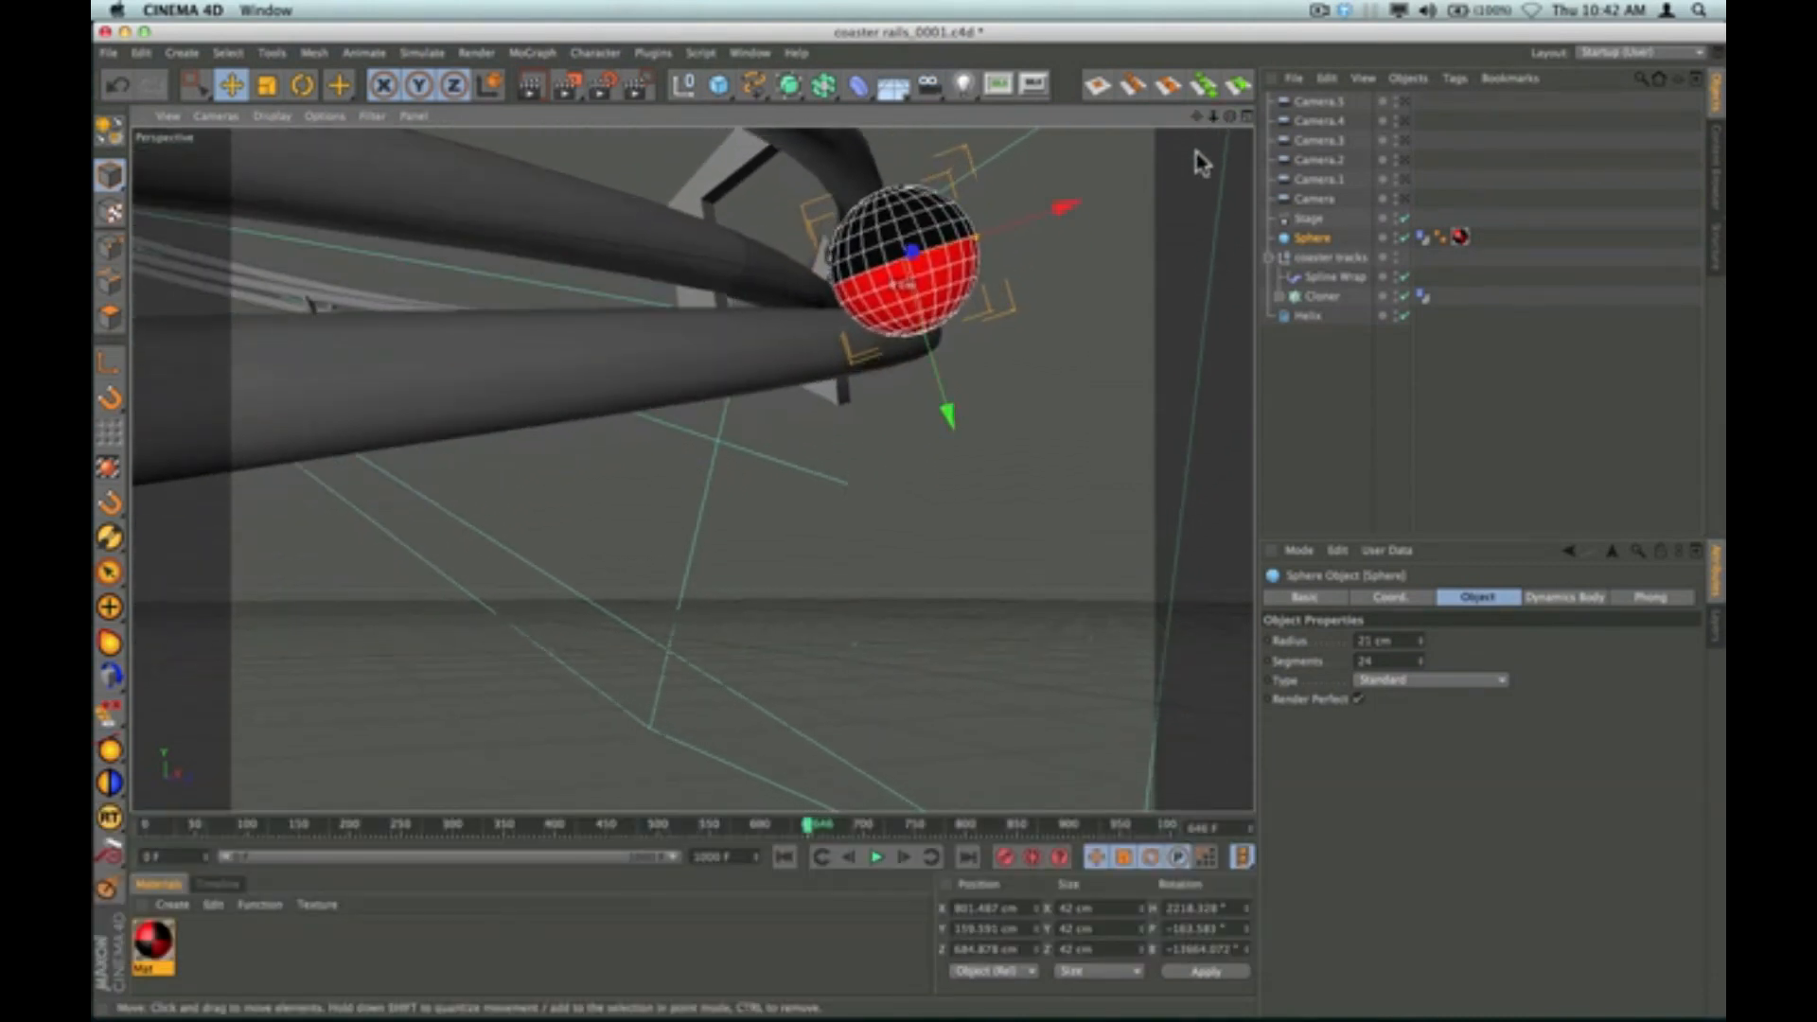
left_click(901, 857)
left_click(901, 857)
left_click(902, 857)
left_click(902, 857)
left_click(902, 857)
left_click(902, 857)
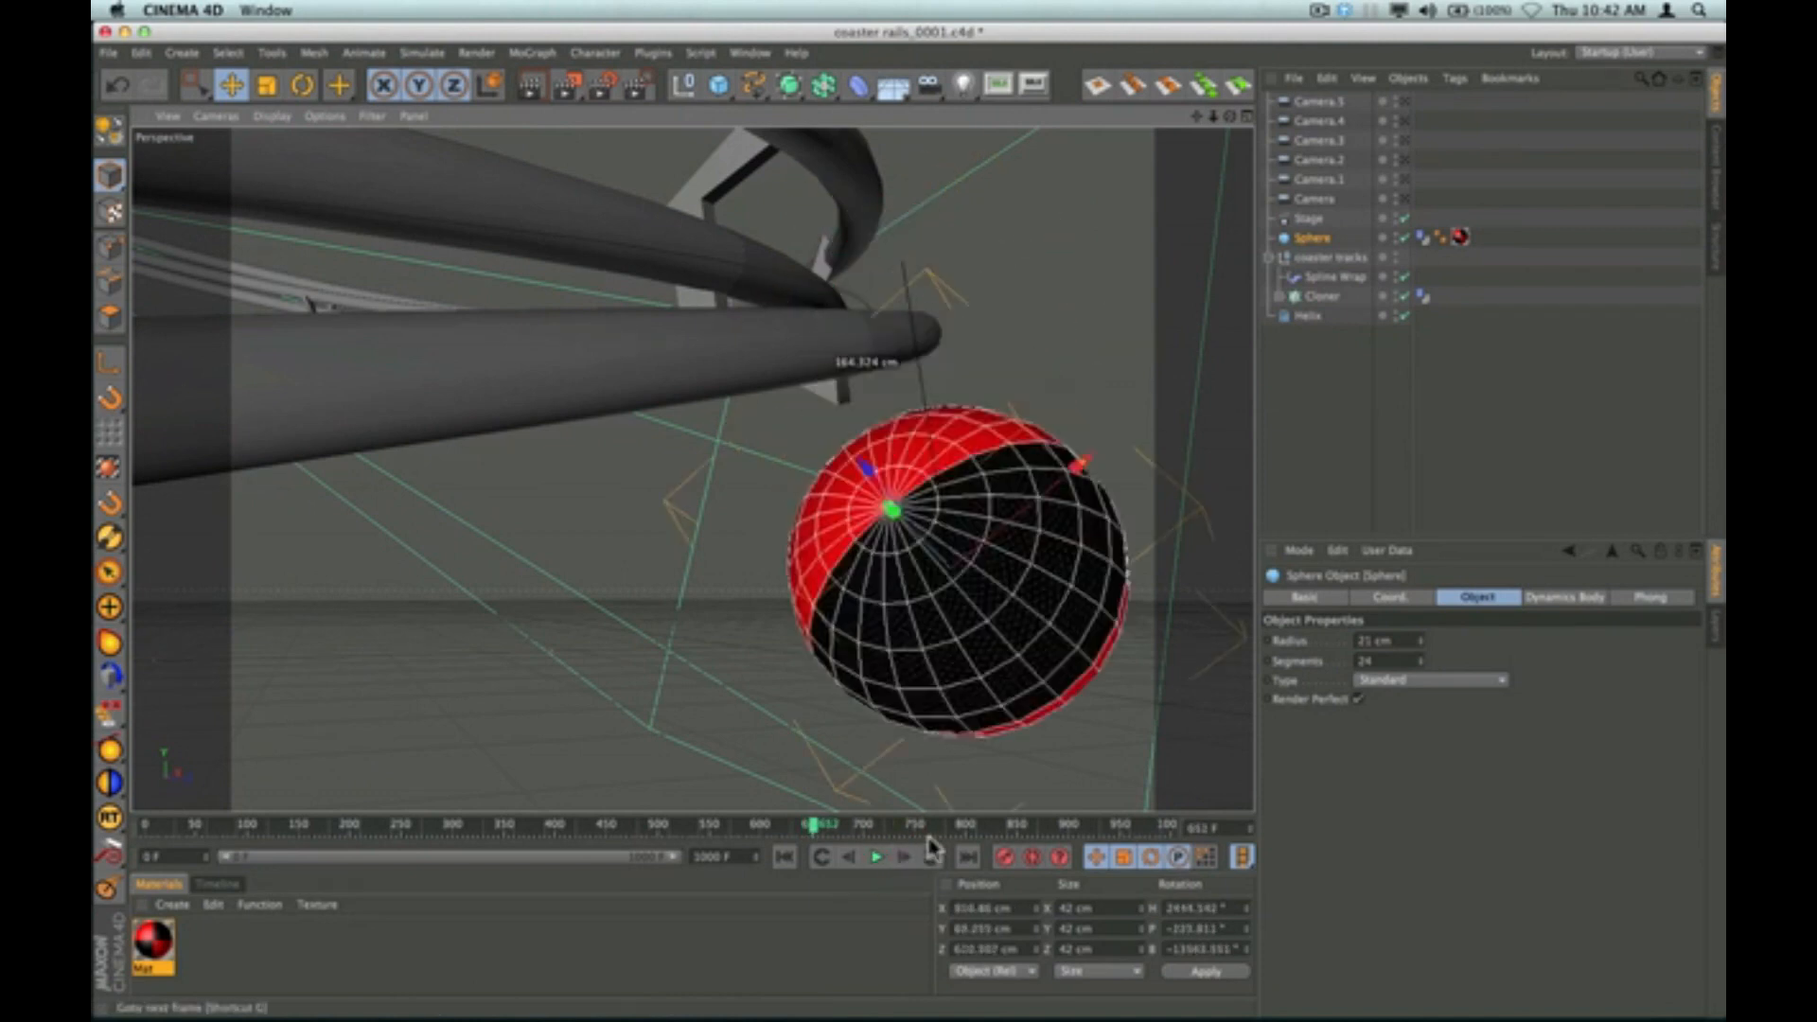
Add a seventh camera at frame 657 looking up at the track's end from below, framed around the falling sphere.
left_click_drag(1231, 117, 1125, 65, "super")
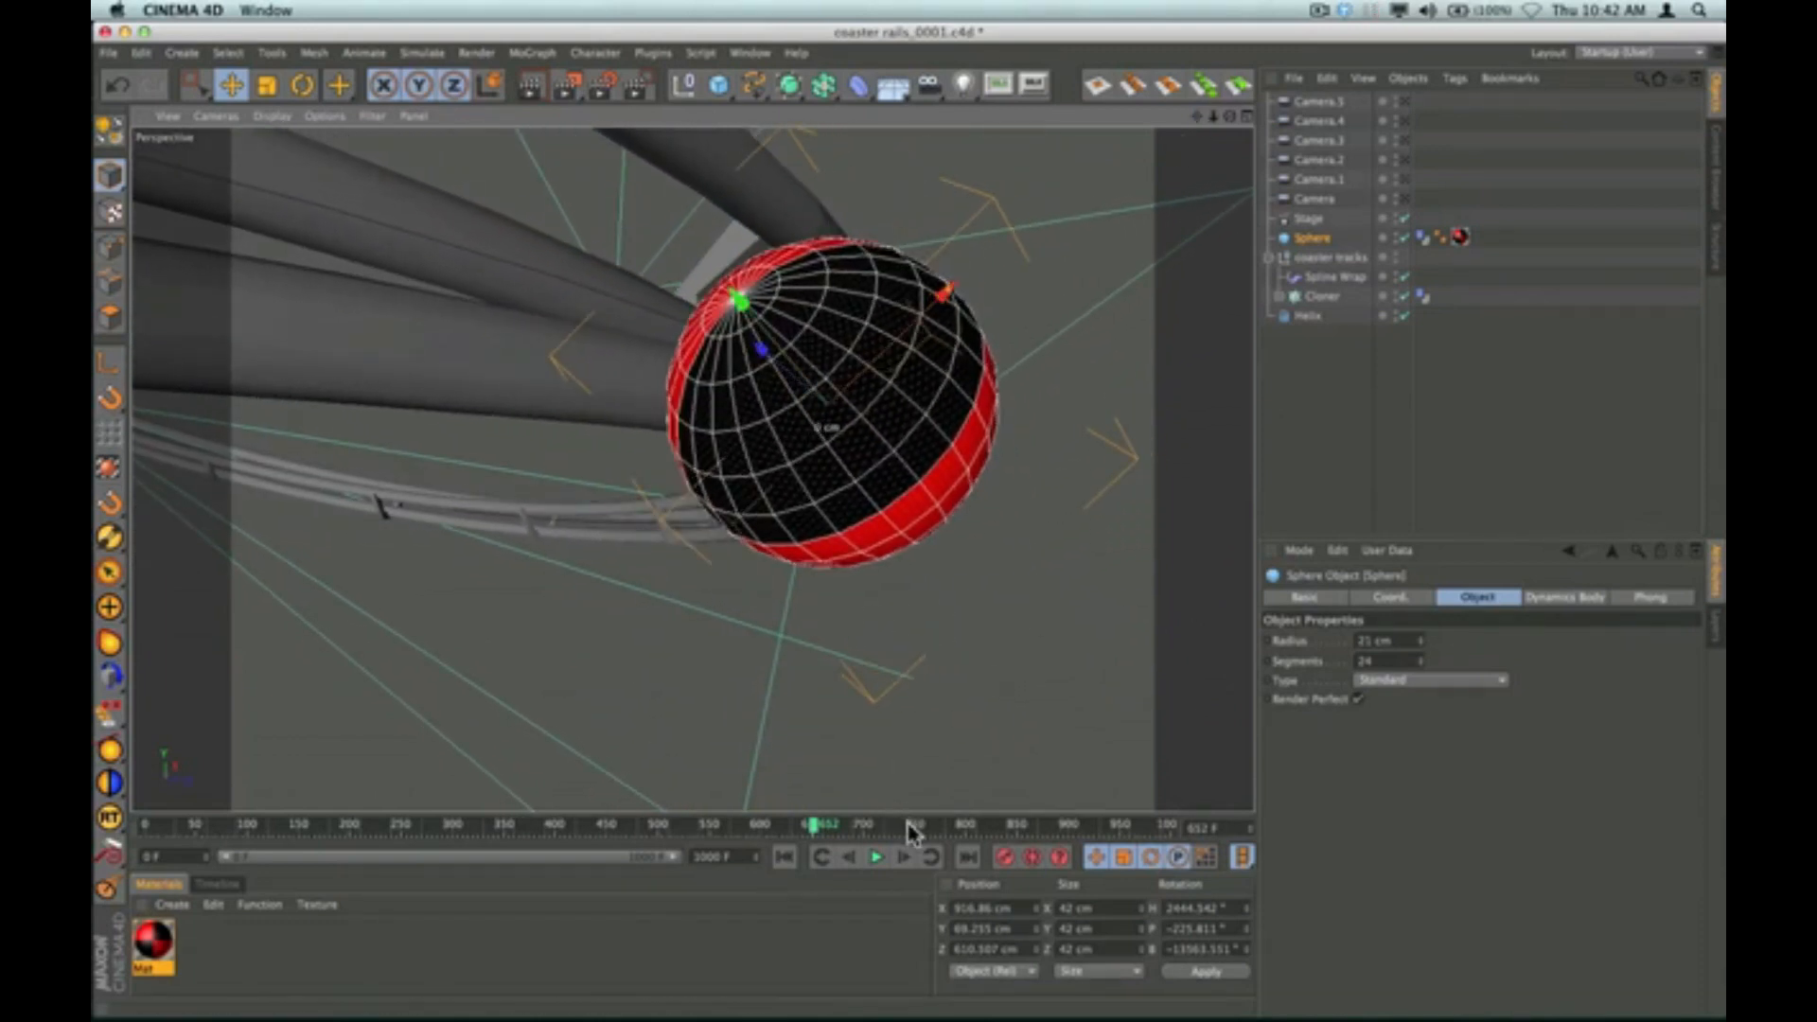
left_click(904, 857)
left_click(904, 857)
left_click(903, 858)
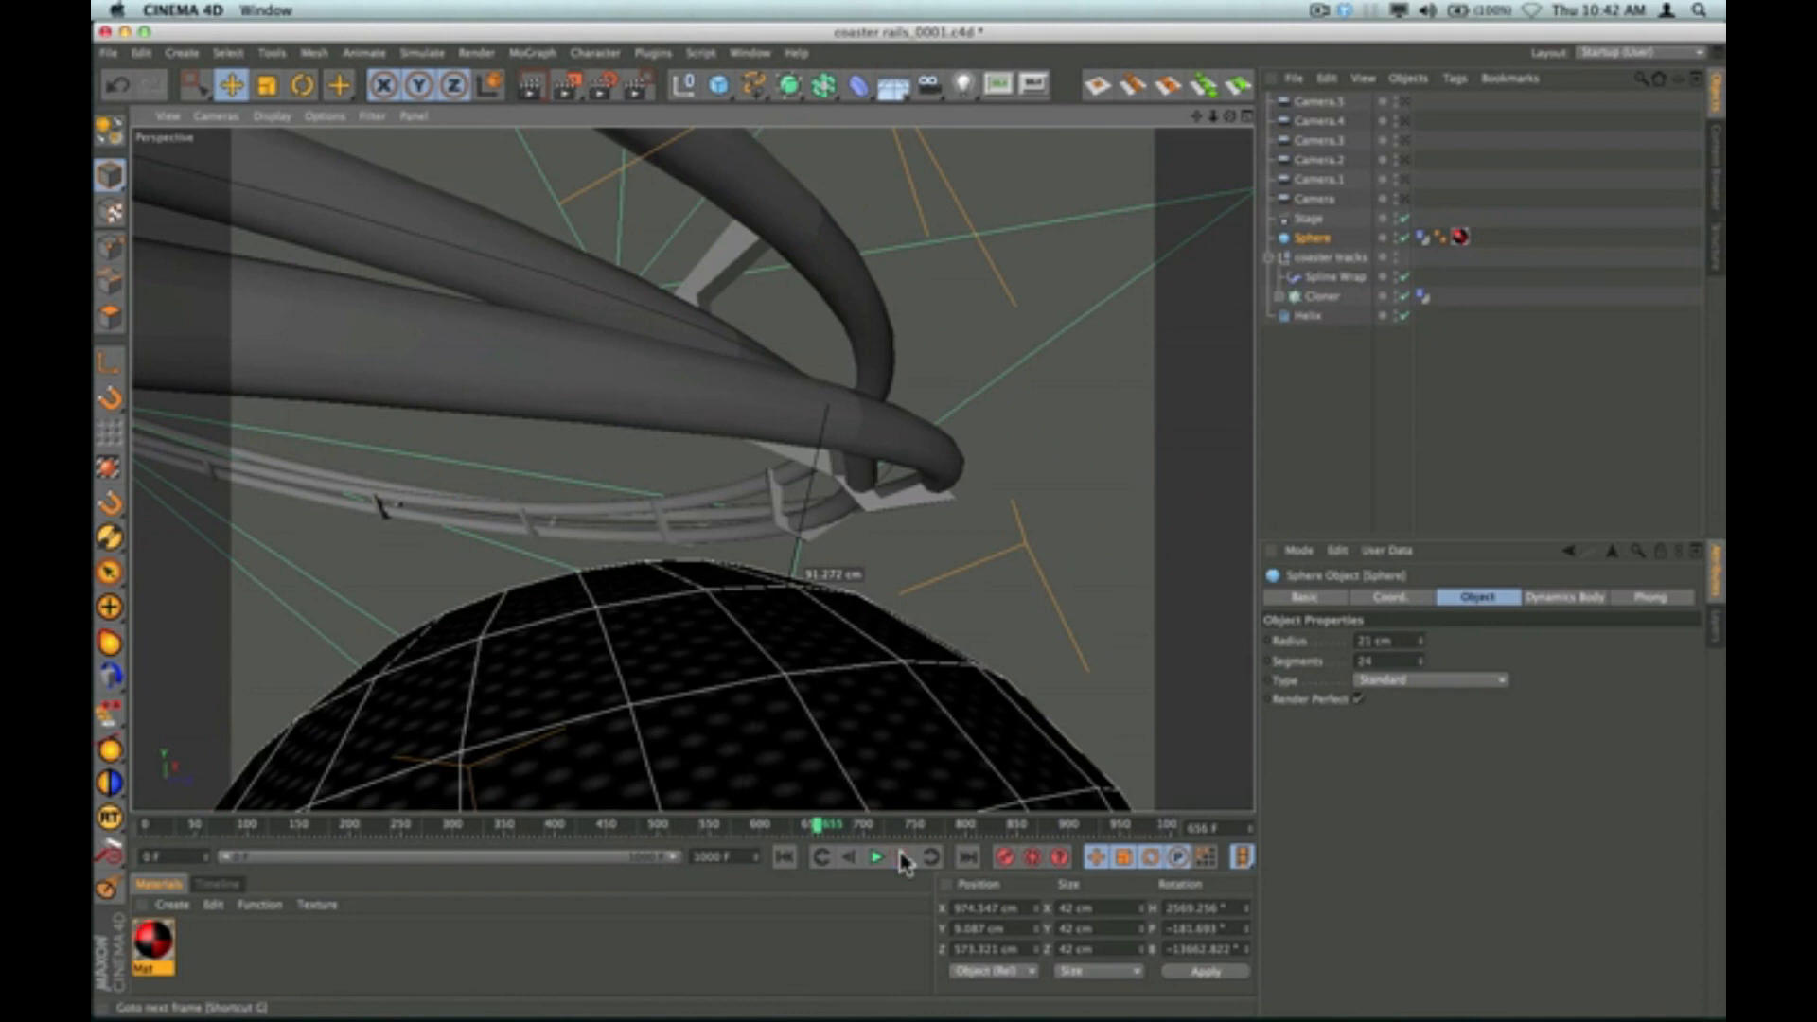
left_click(904, 857)
left_click(903, 857)
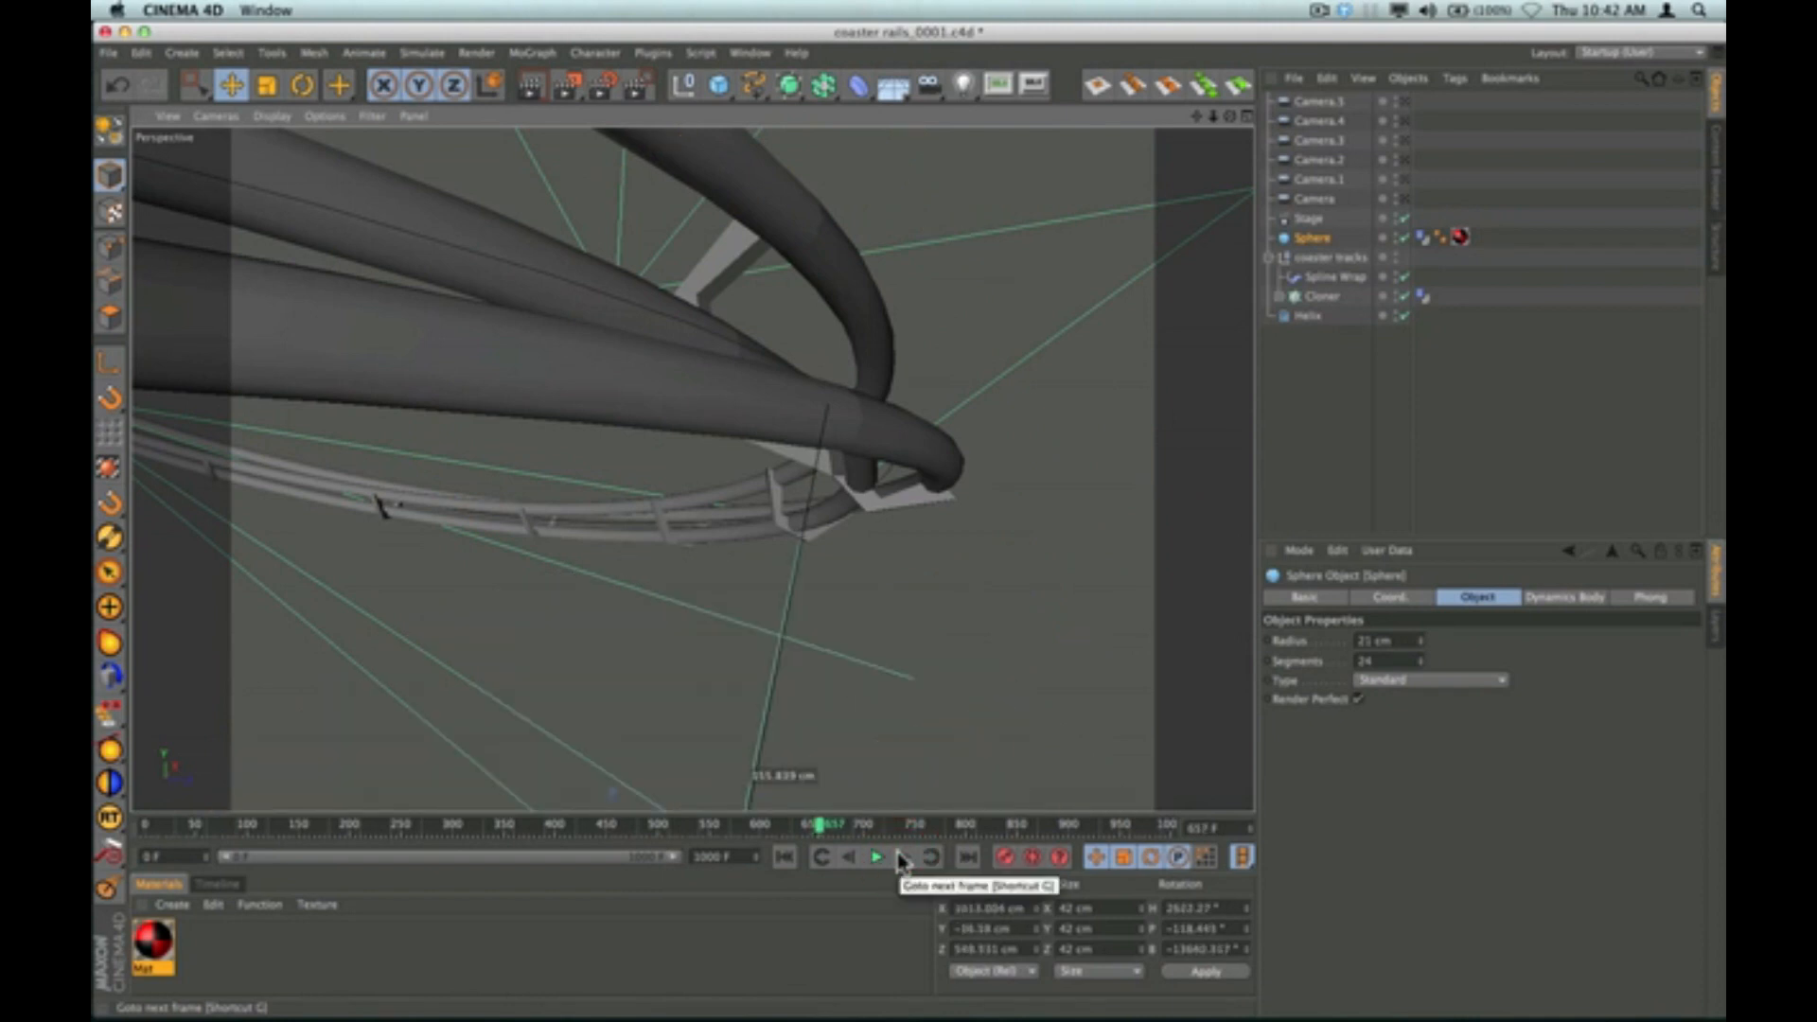
left_click_drag(931, 88, 965, 99)
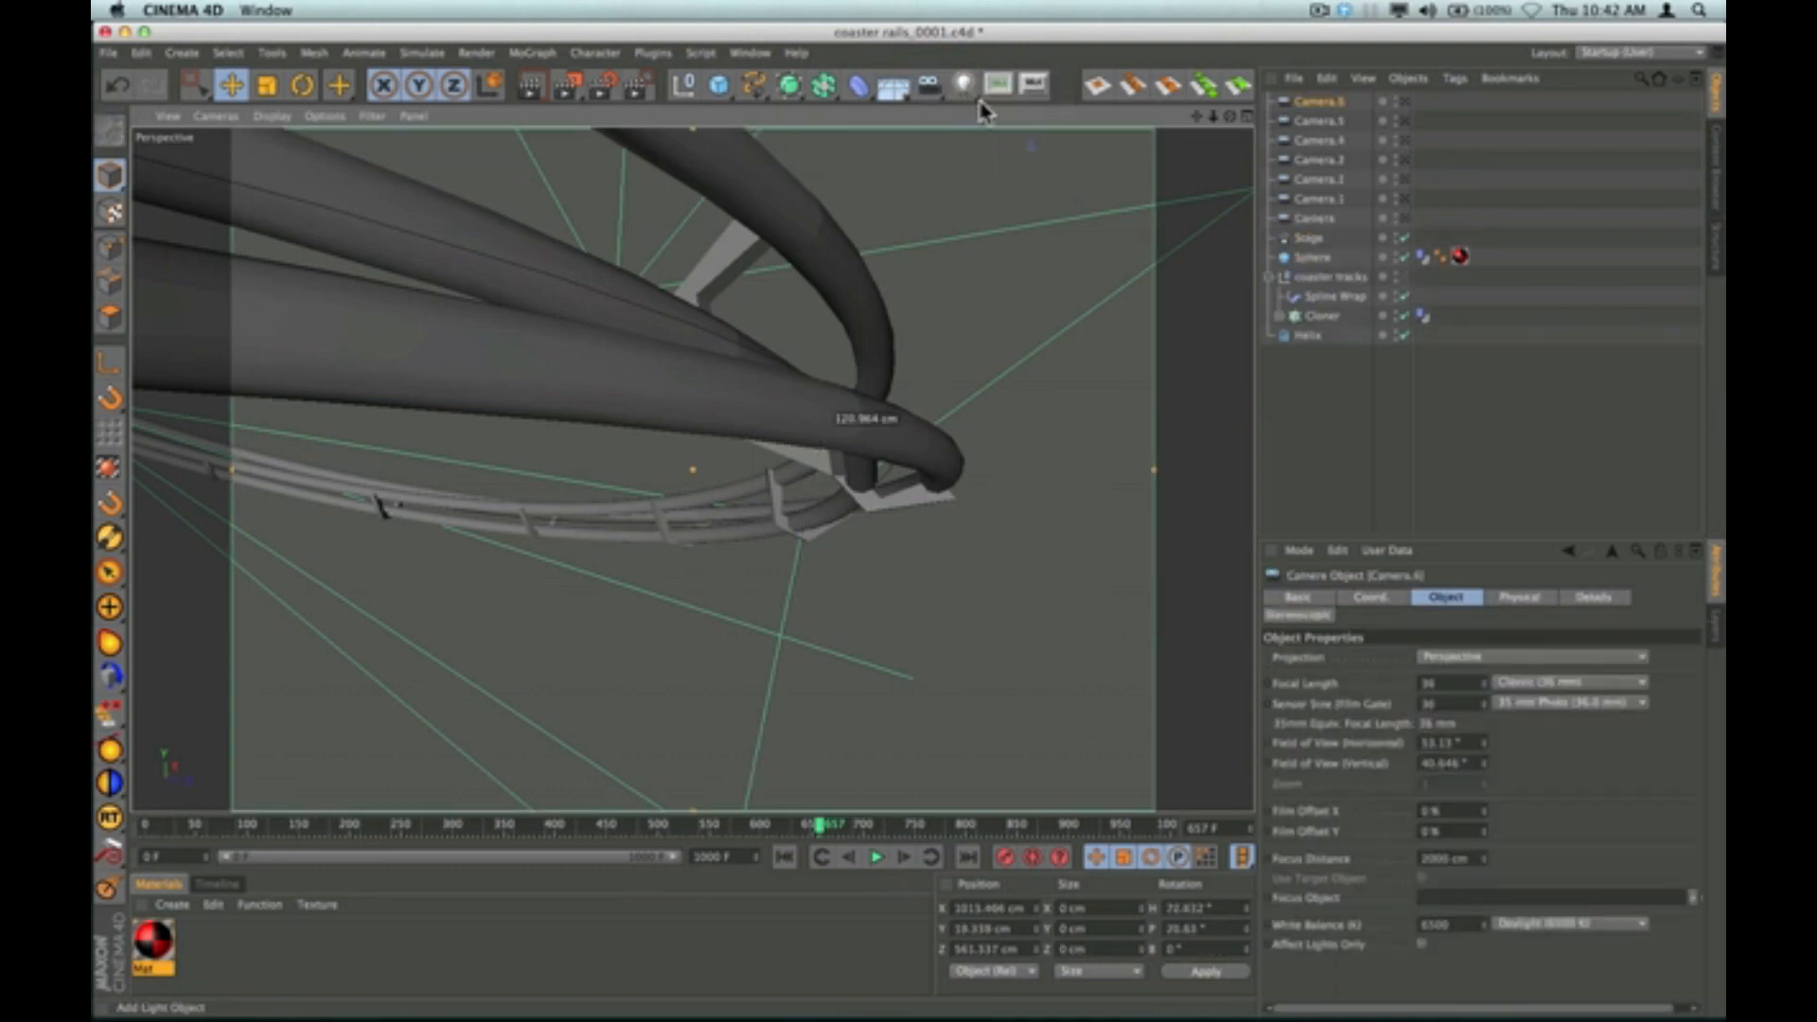
Return the timeline to frame 0 and select the Stage object.
left_click(1276, 371)
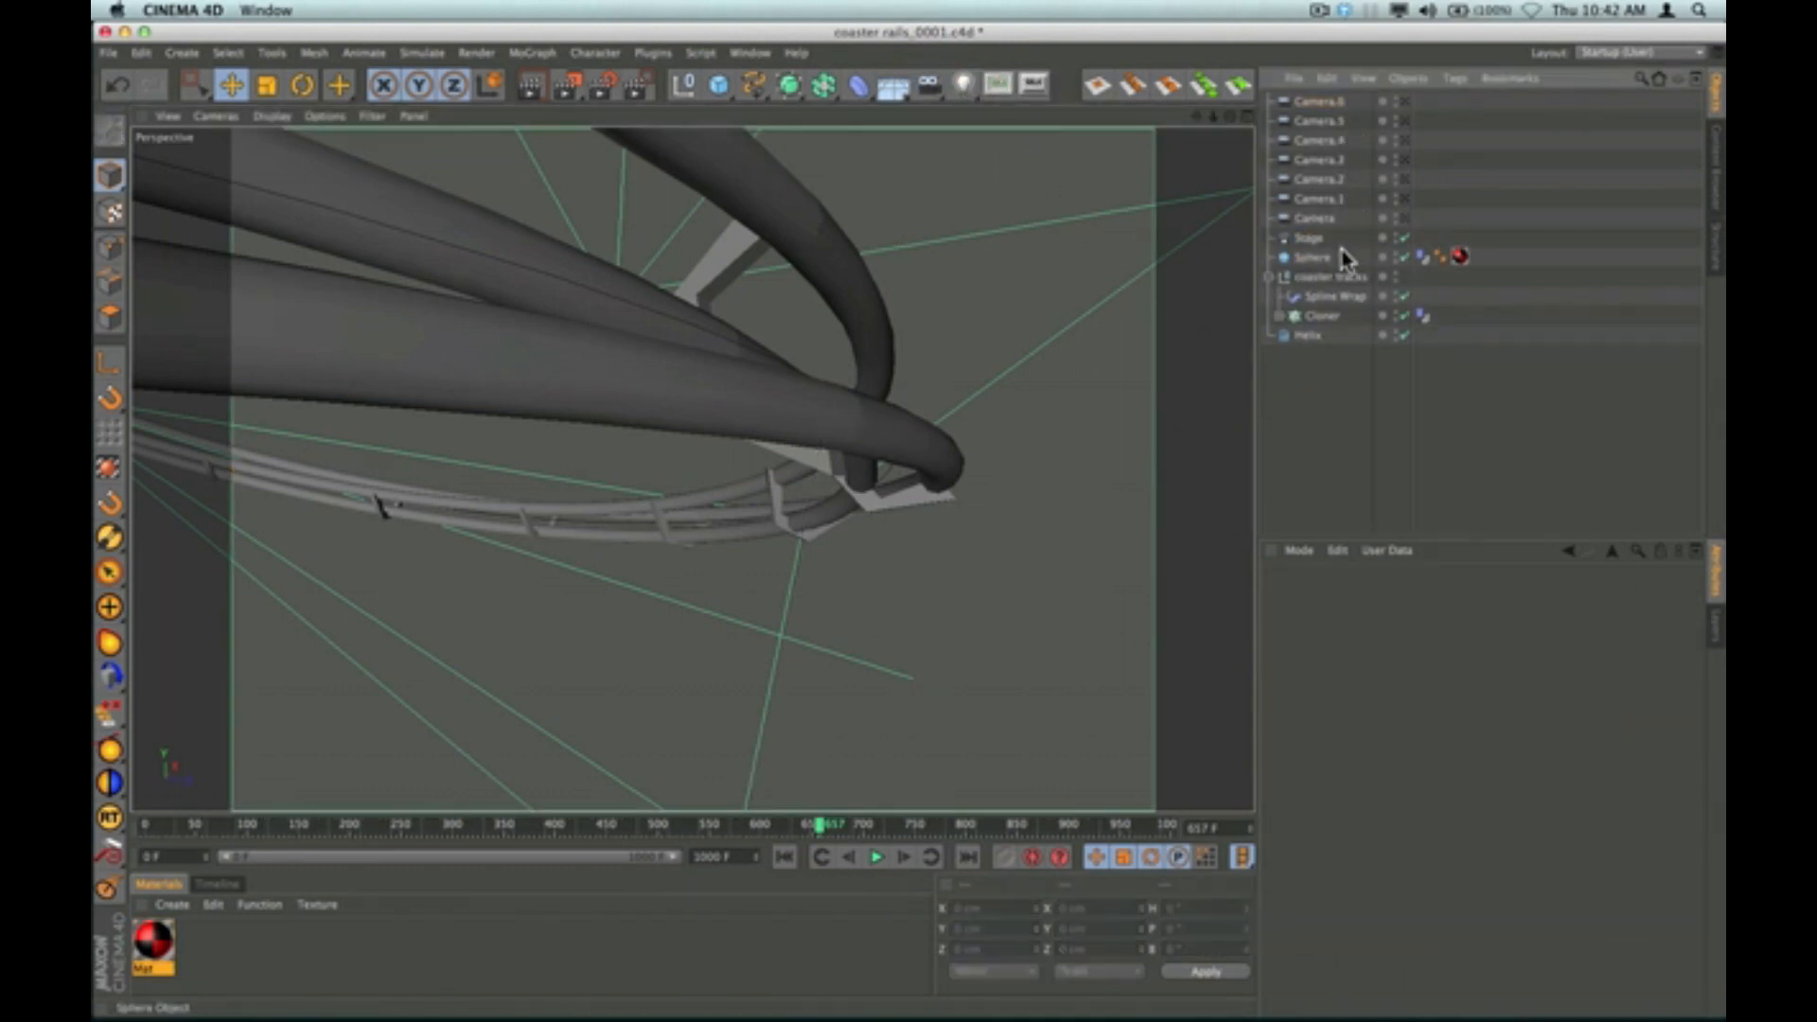
left_click(785, 856)
left_click(1310, 239)
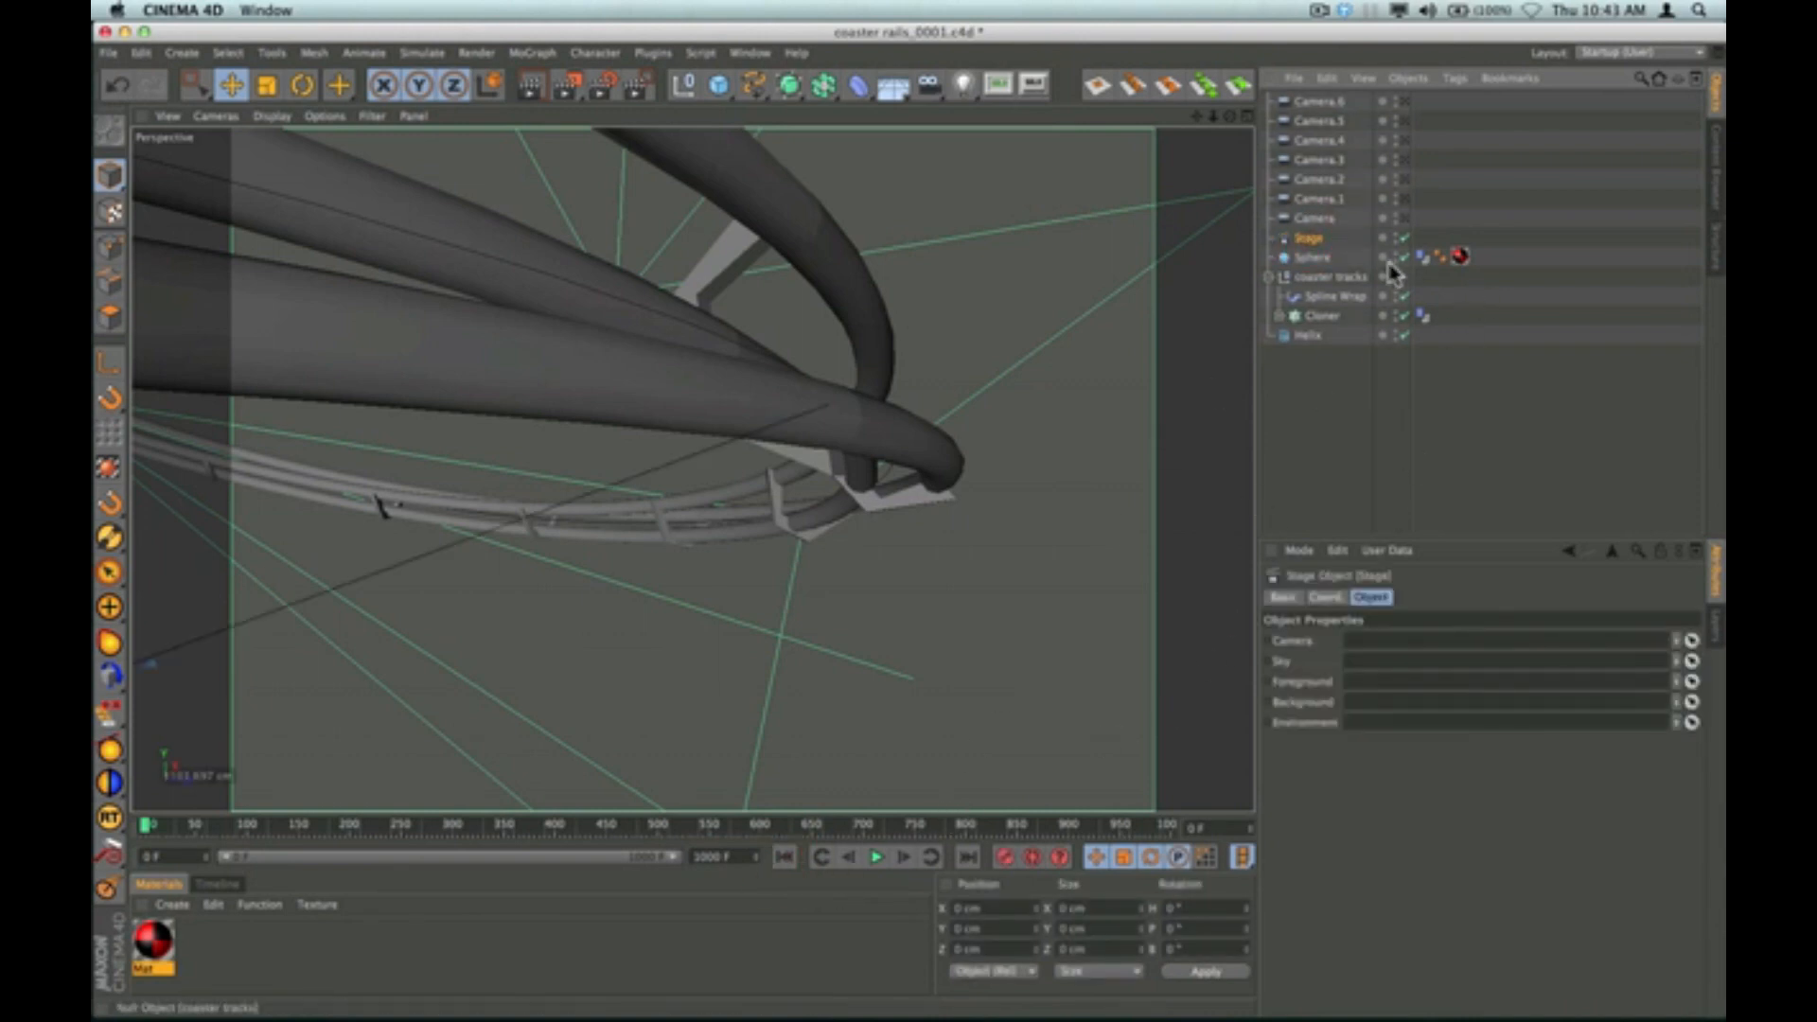
Assign the first Camera as the Stage object's camera and keyframe the assignment at frame 0.
left_click_drag(1381, 351, 1407, 644)
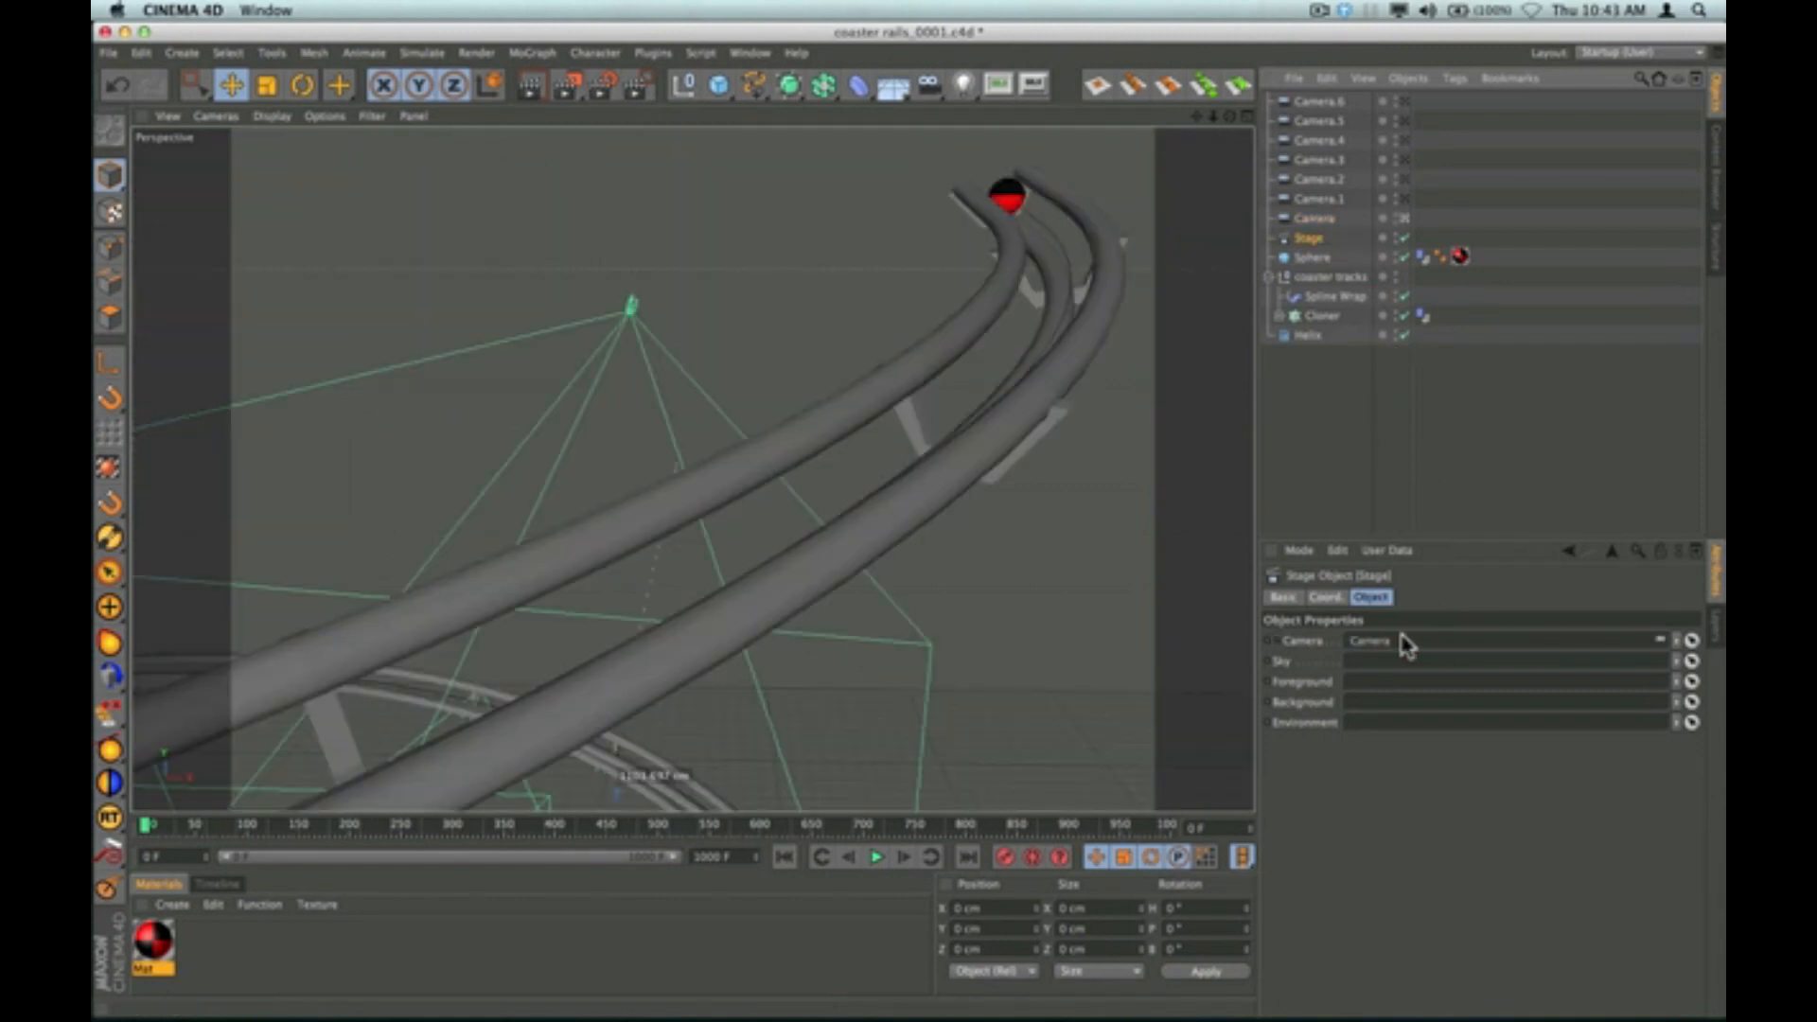
left_click(1282, 641)
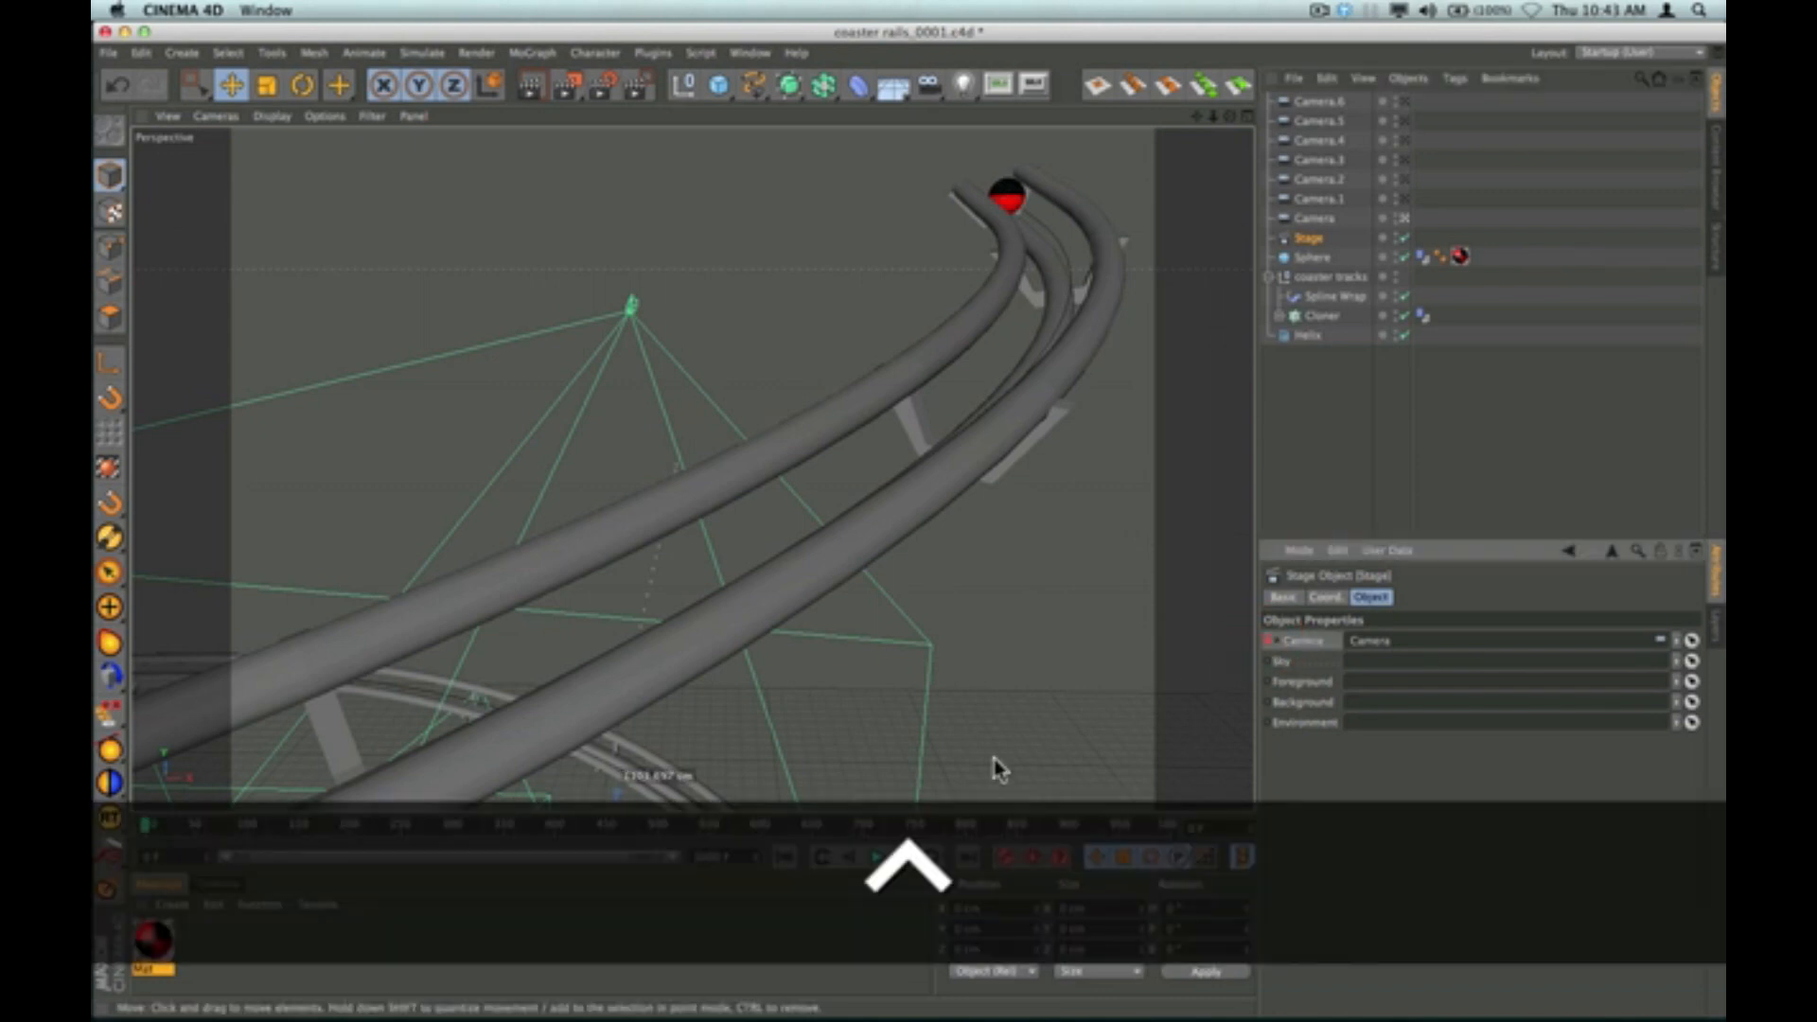
Play forward to frame 168, until the sphere leaves the view, and keyframe Camera.1 as the Stage's camera.
left_click(878, 858)
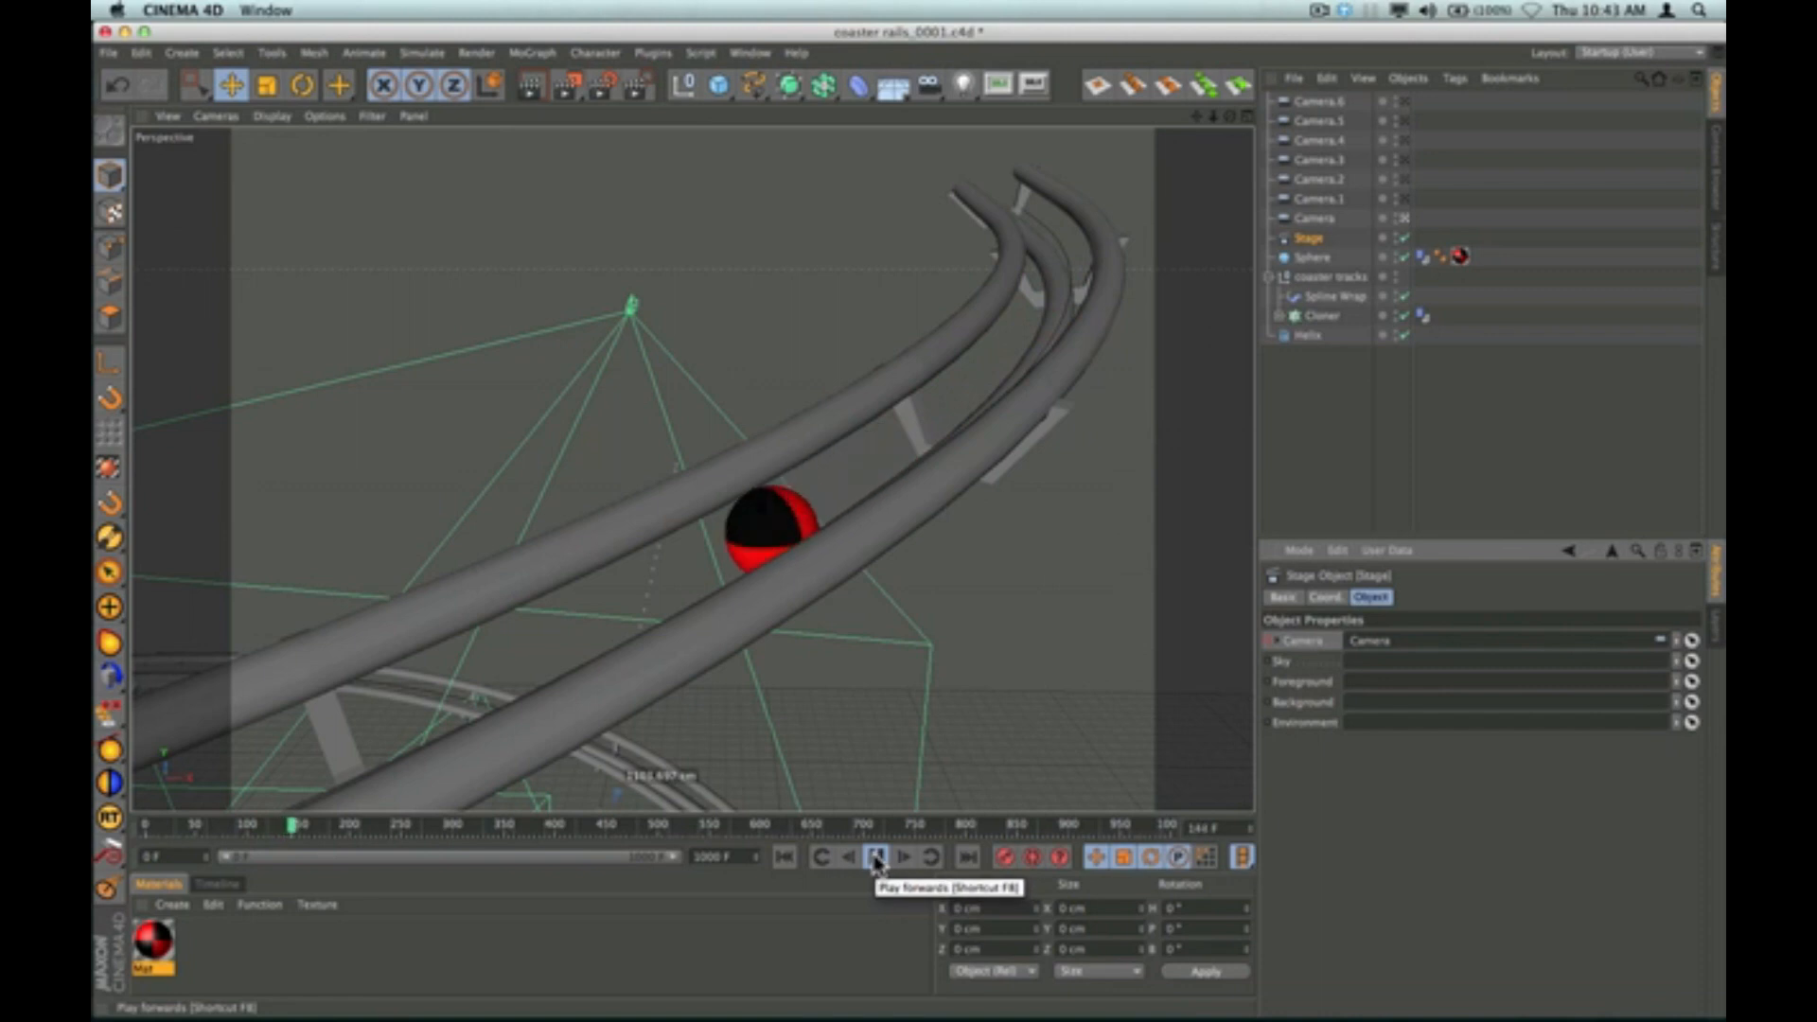
left_click(875, 857)
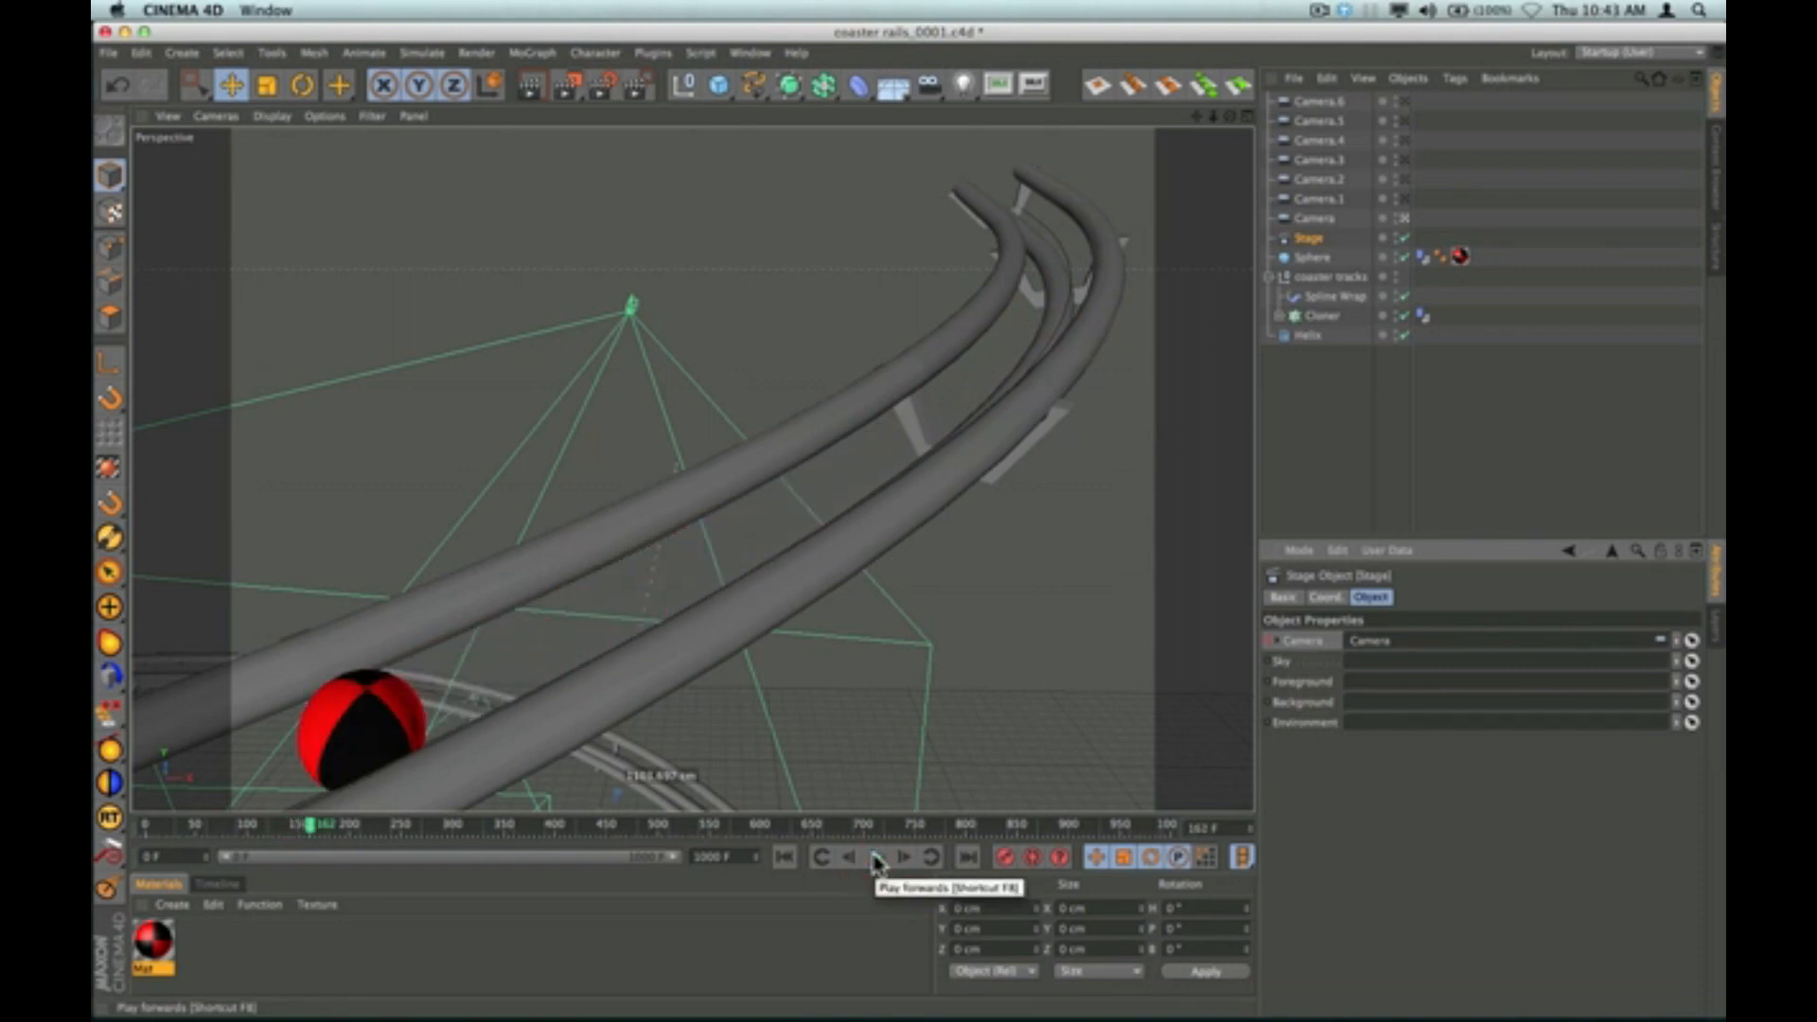
left_click(900, 859)
left_click(900, 858)
left_click(900, 858)
left_click(900, 859)
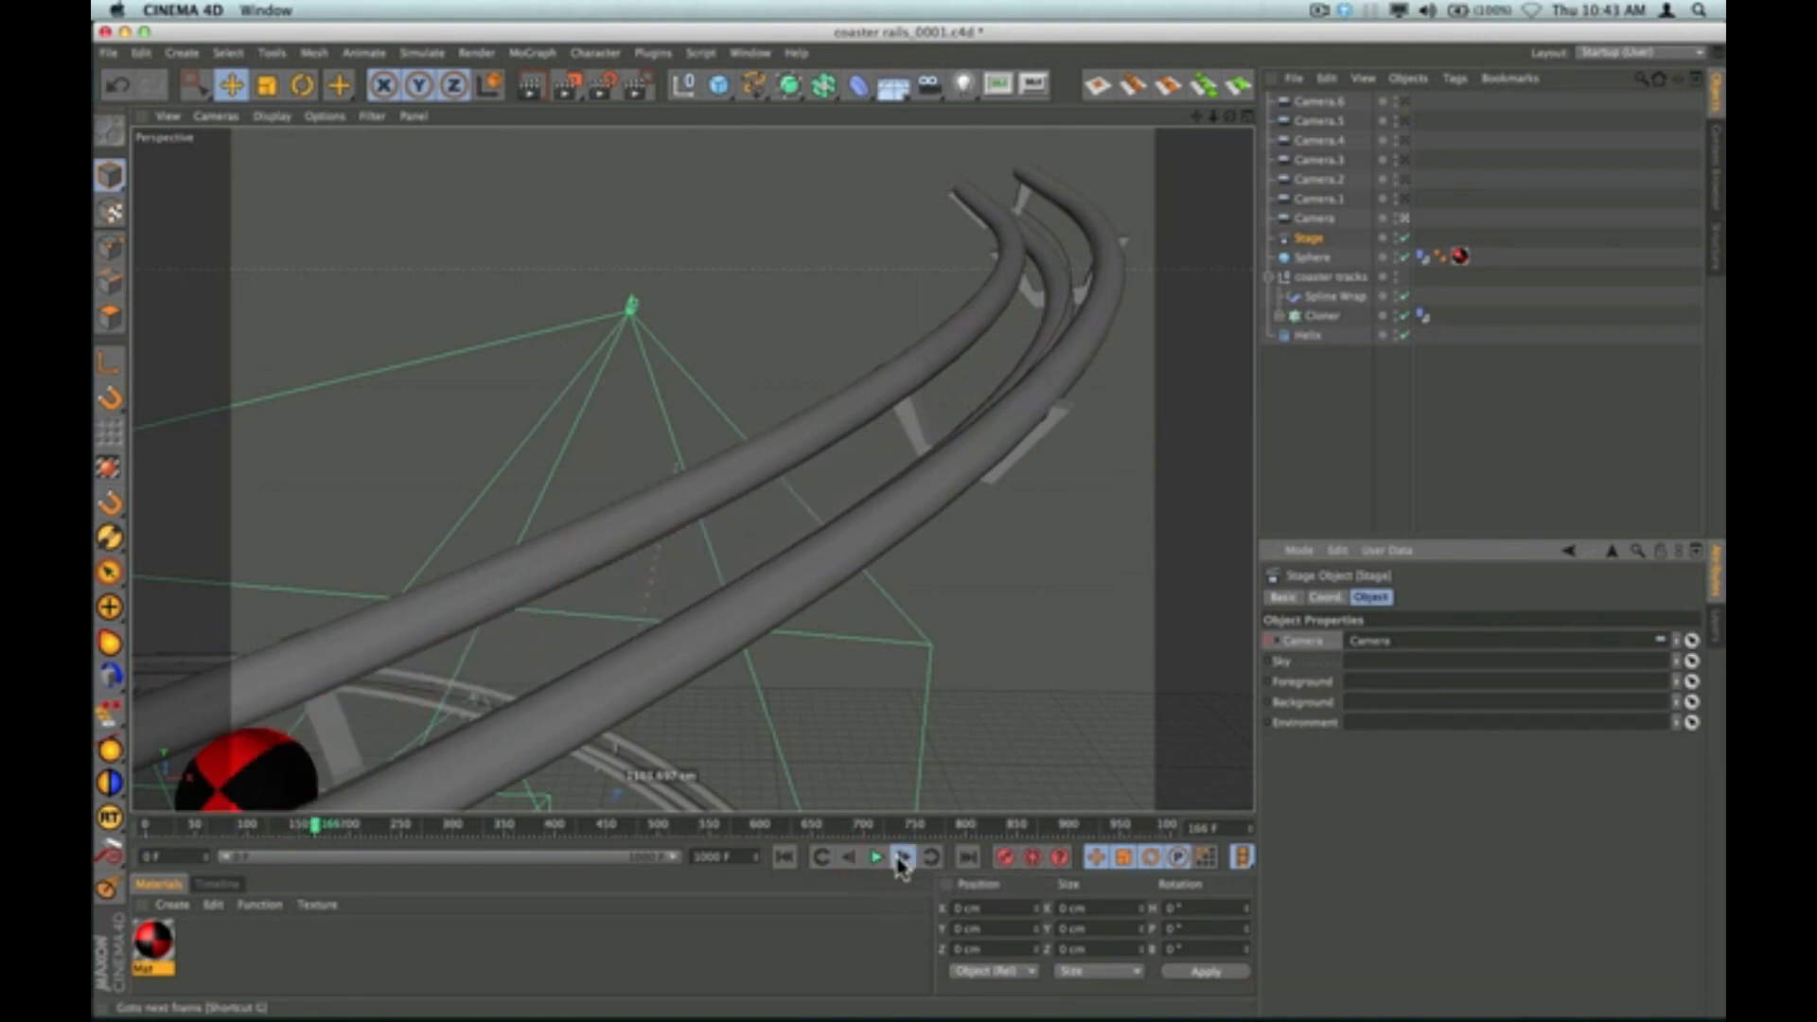
left_click(900, 859)
left_click(899, 858)
left_click(900, 858)
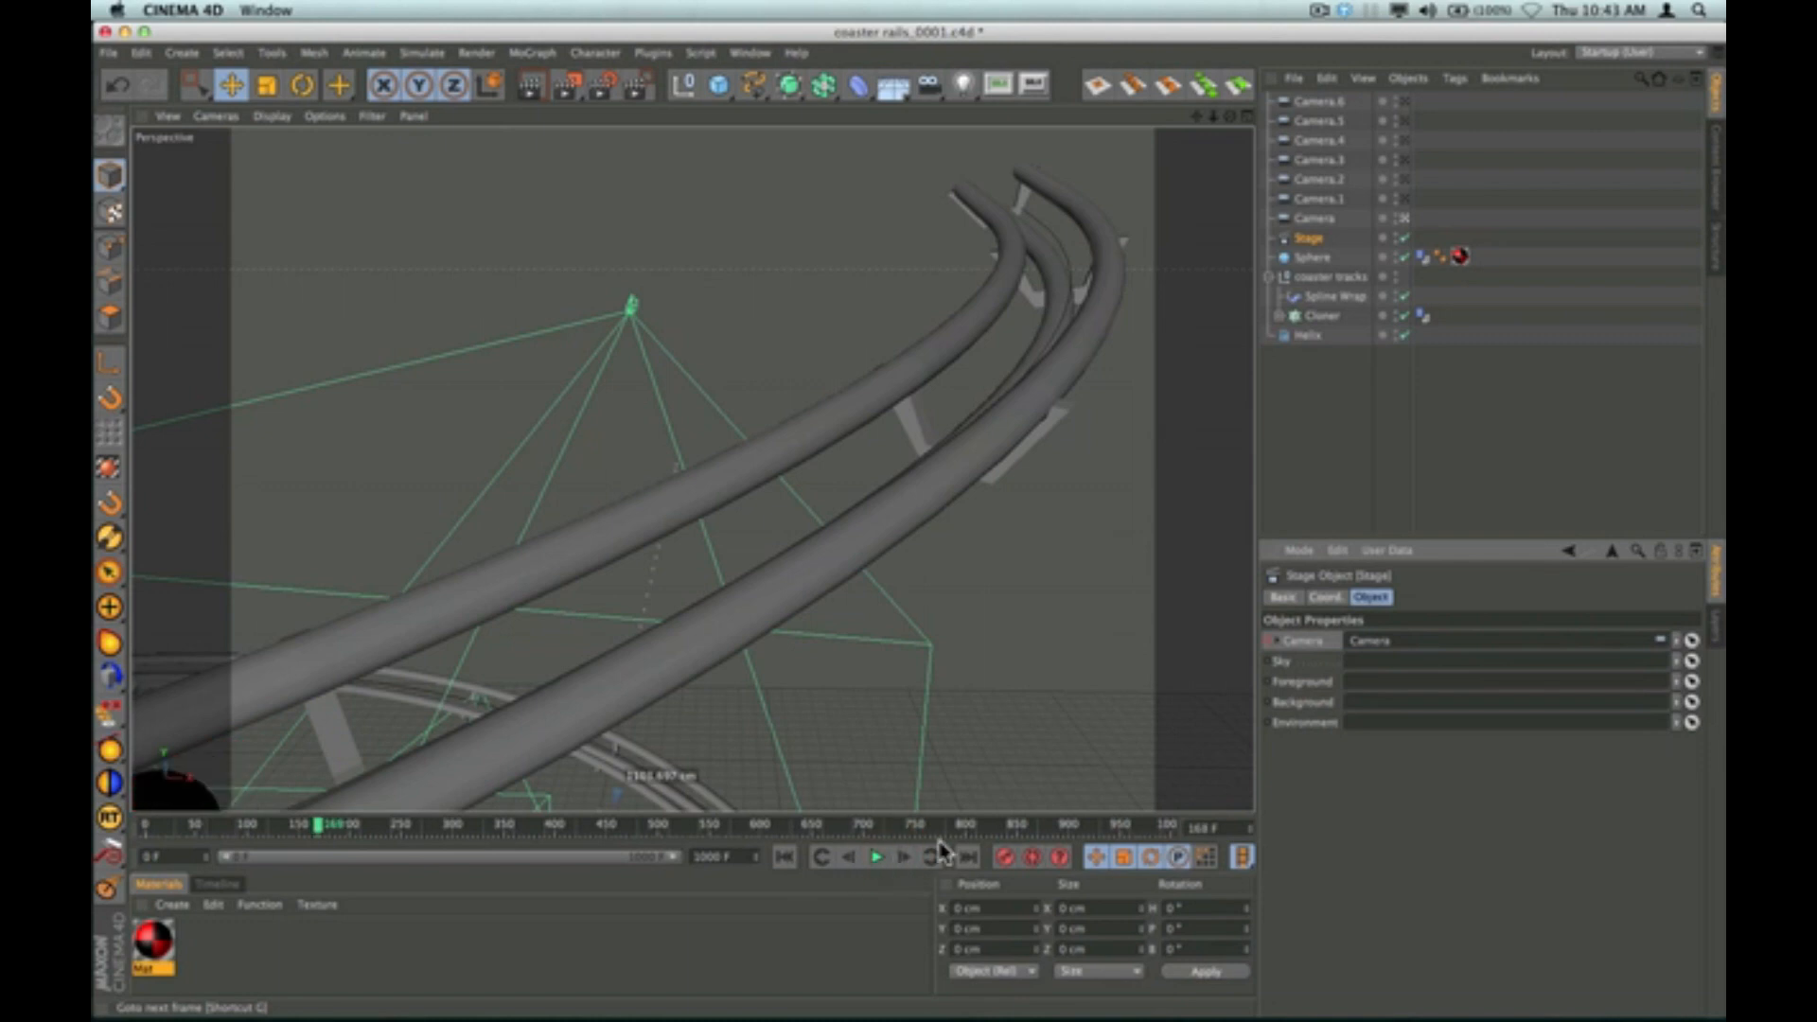
left_click_drag(1331, 209, 1404, 523)
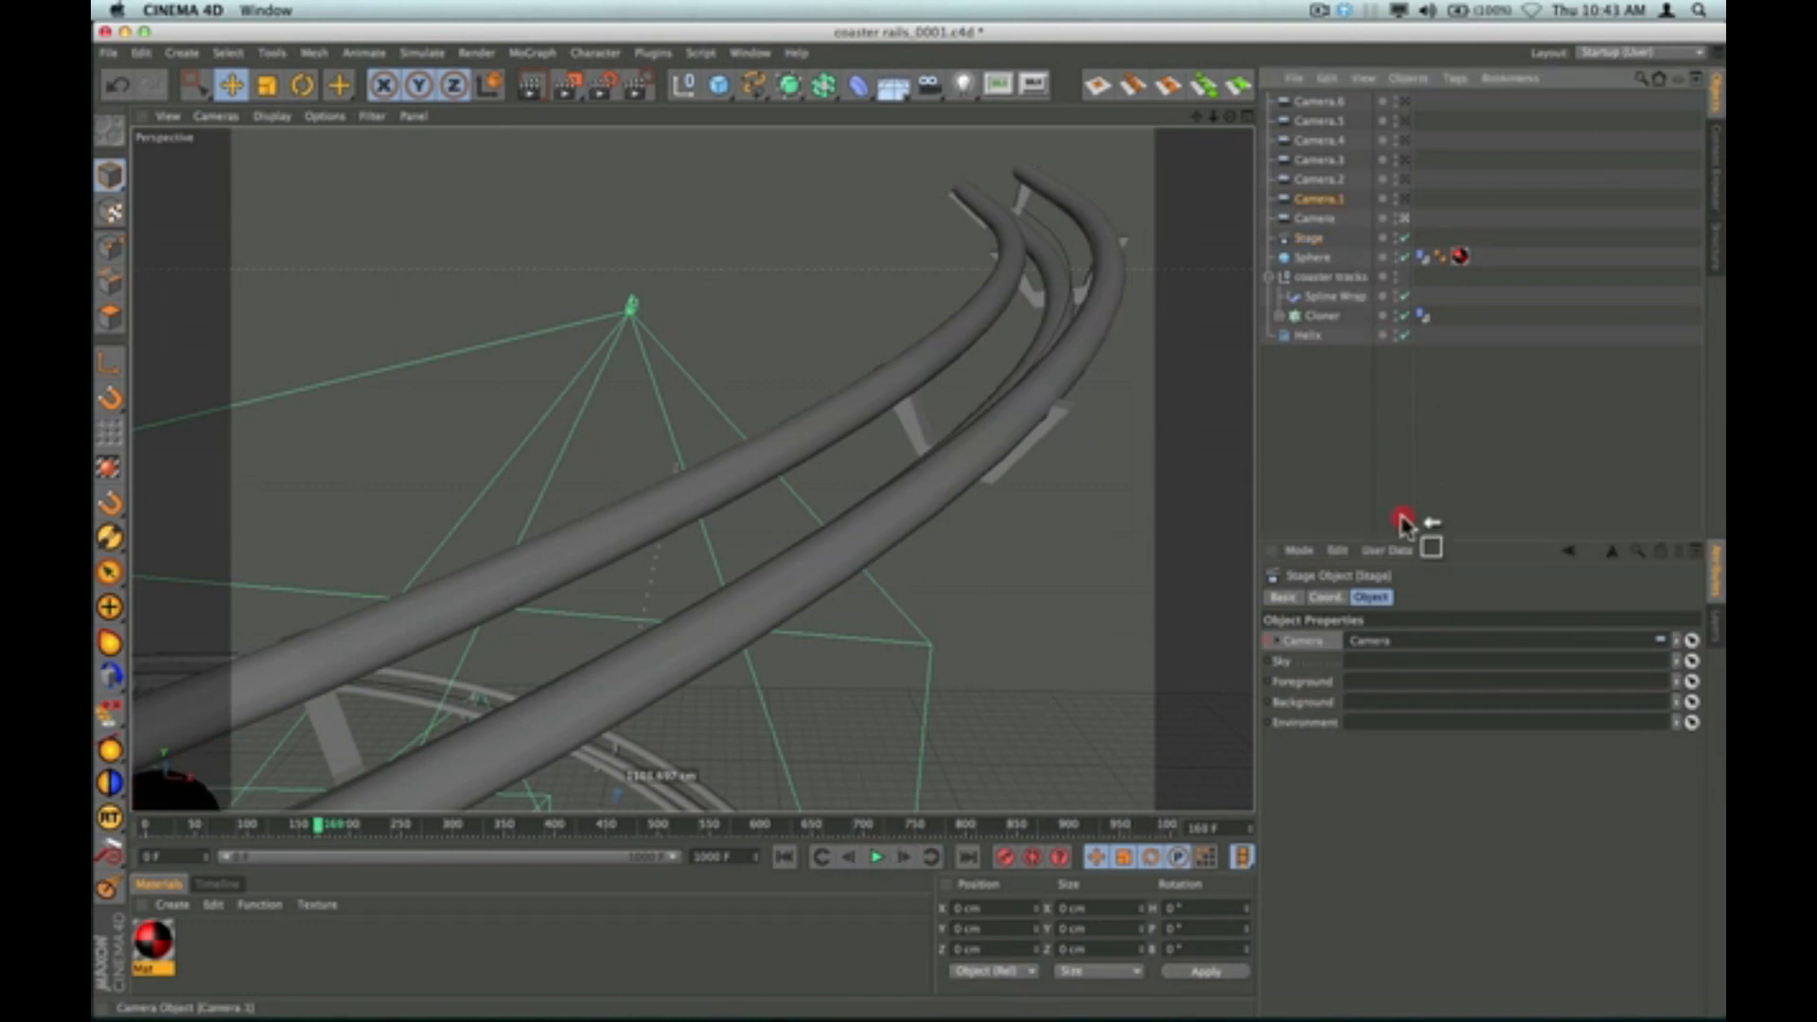
left_click_drag(1416, 651, 1410, 649)
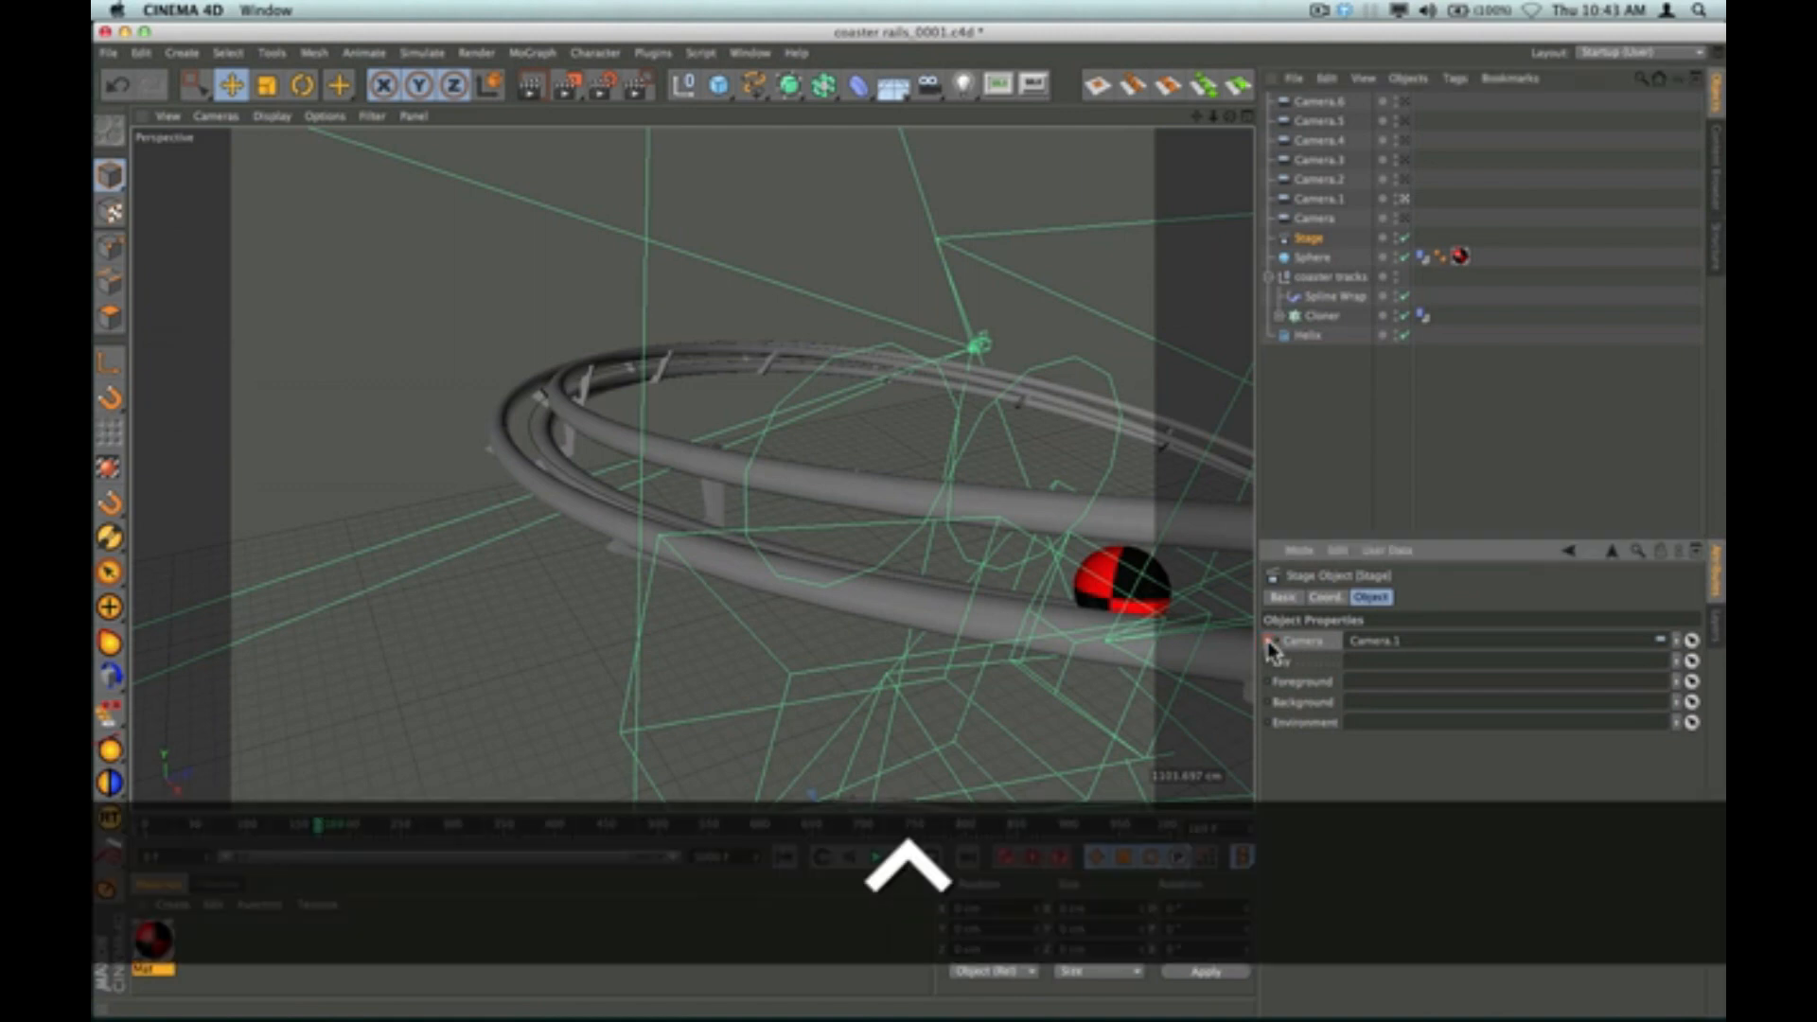
Play on to frame 264 and keyframe Camera.2 as the Stage's camera there.
left_click(877, 857)
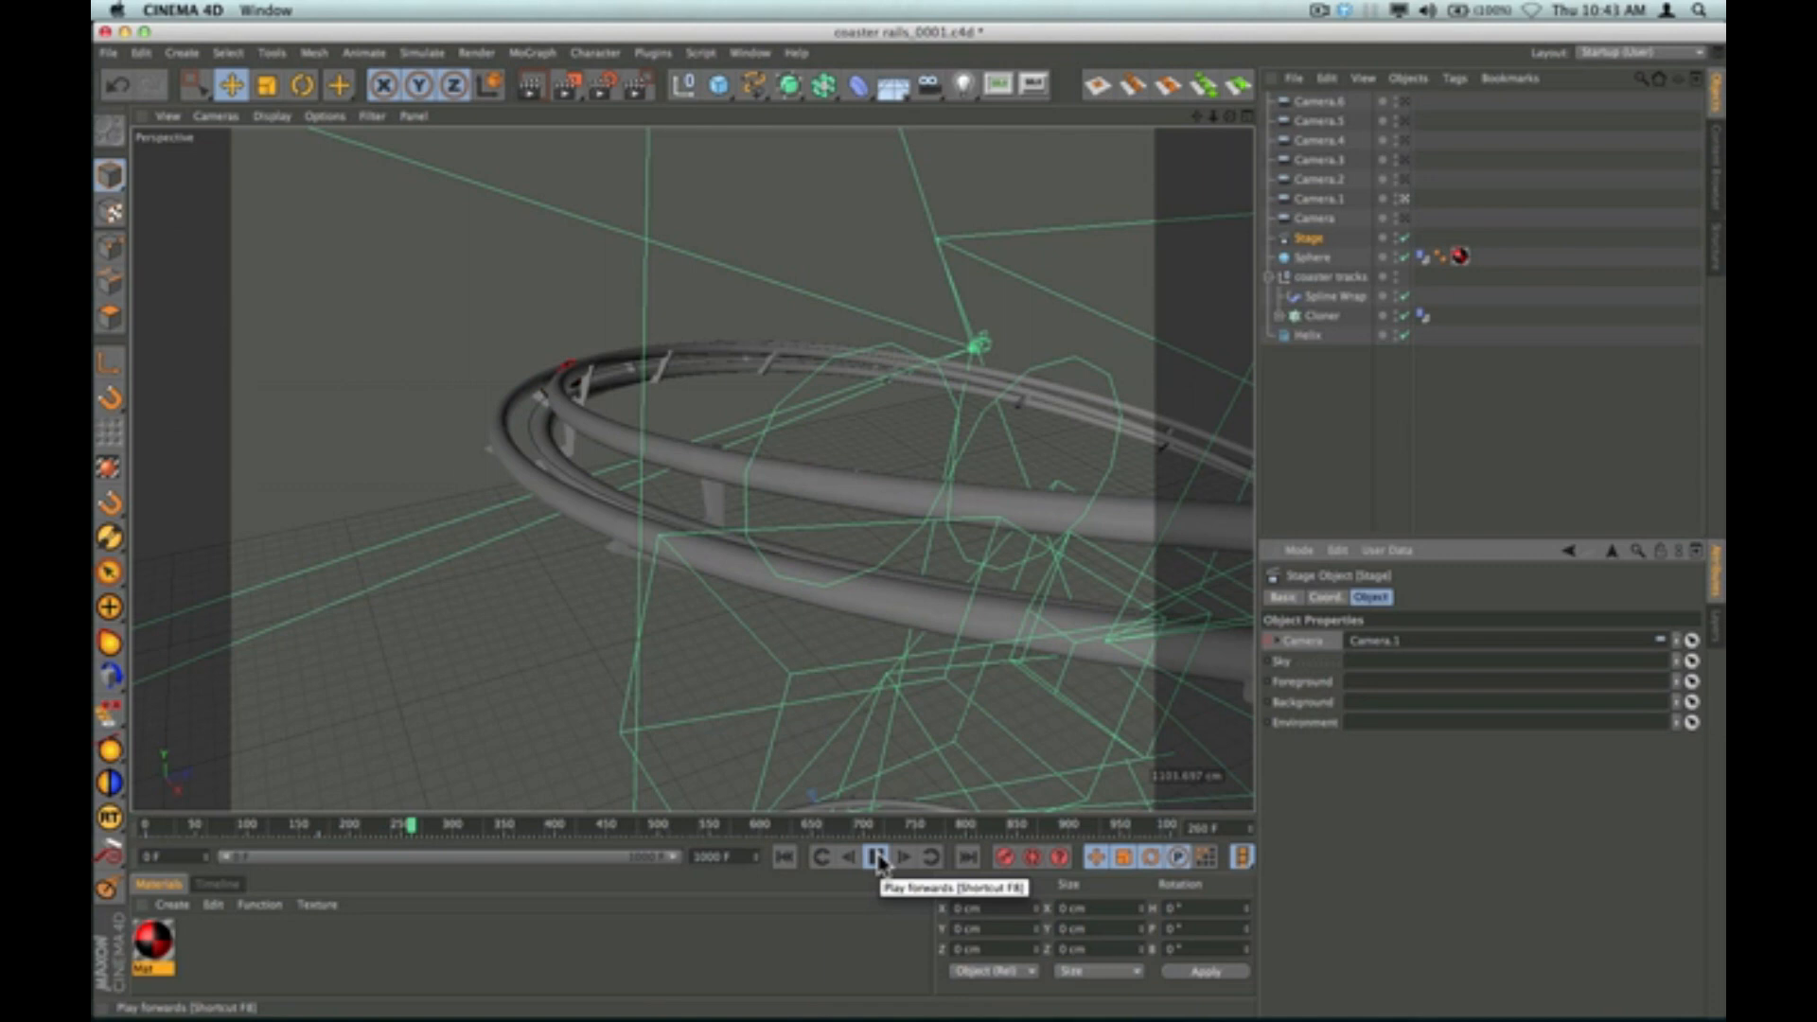
left_click(877, 858)
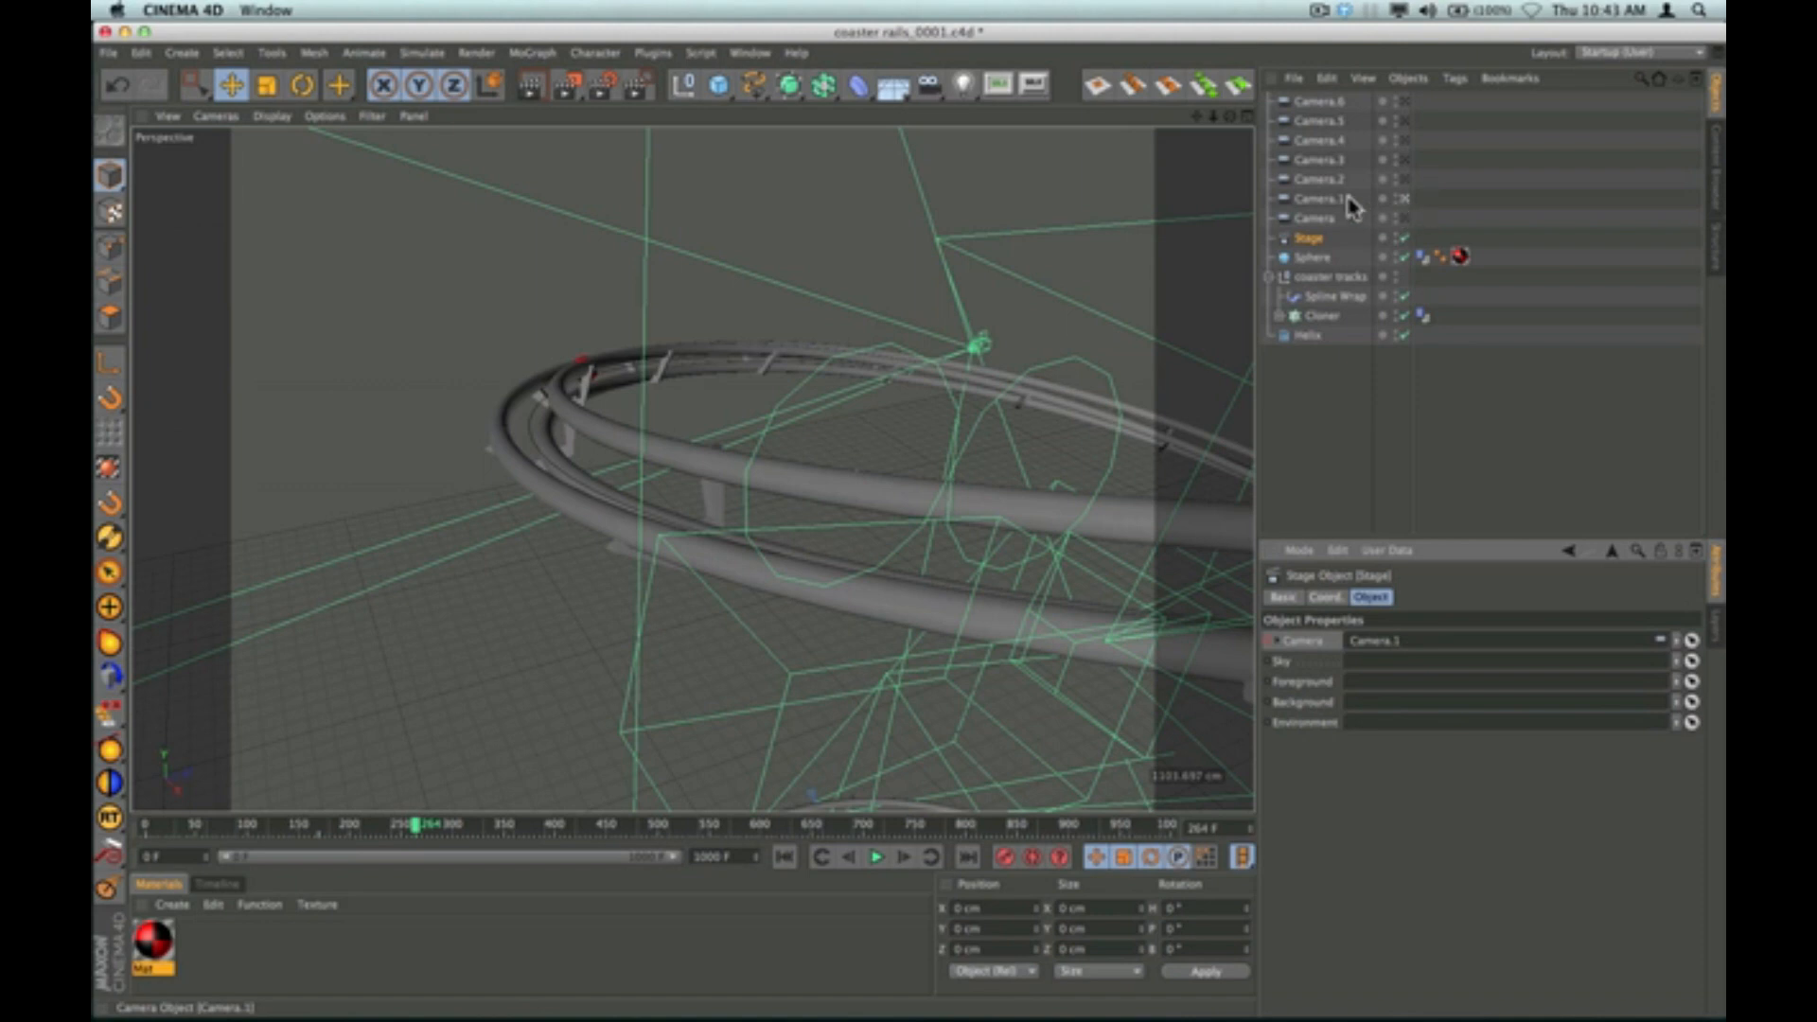
left_click_drag(1319, 186, 1384, 652)
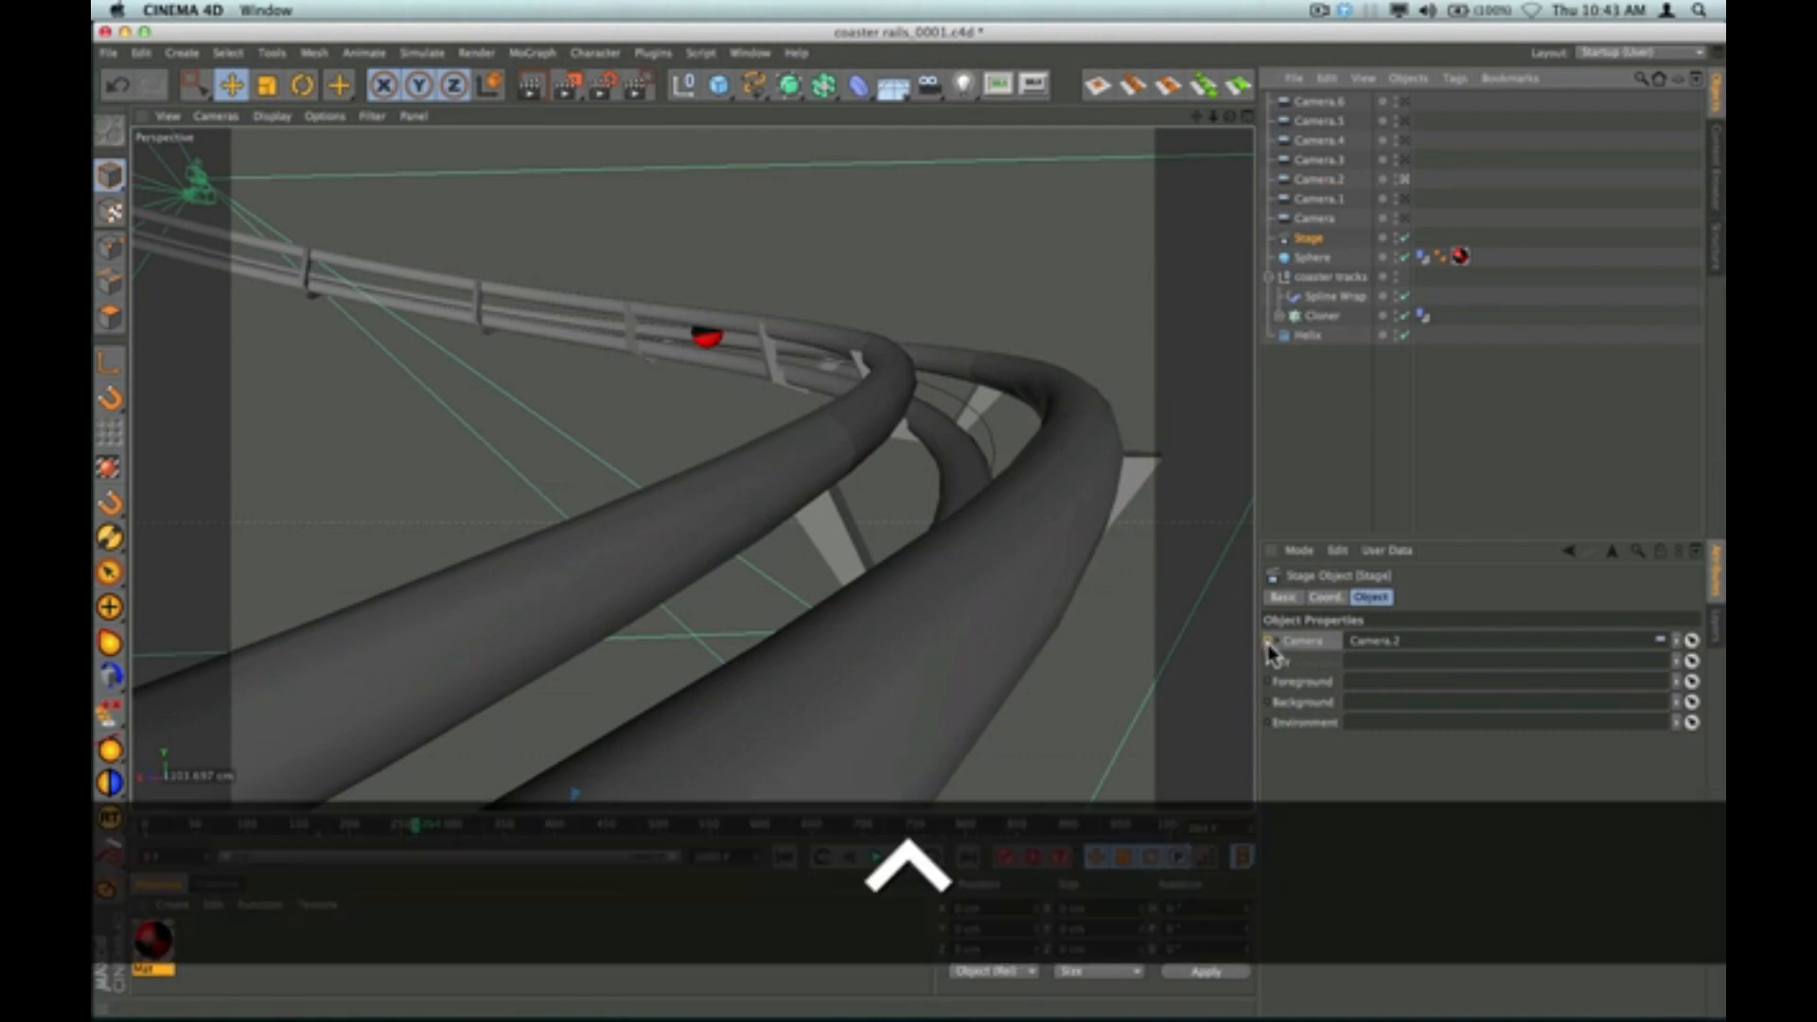
Play until the sphere passes the view at frame 333 and keyframe Camera.3 as the Stage's camera.
left_click(875, 858)
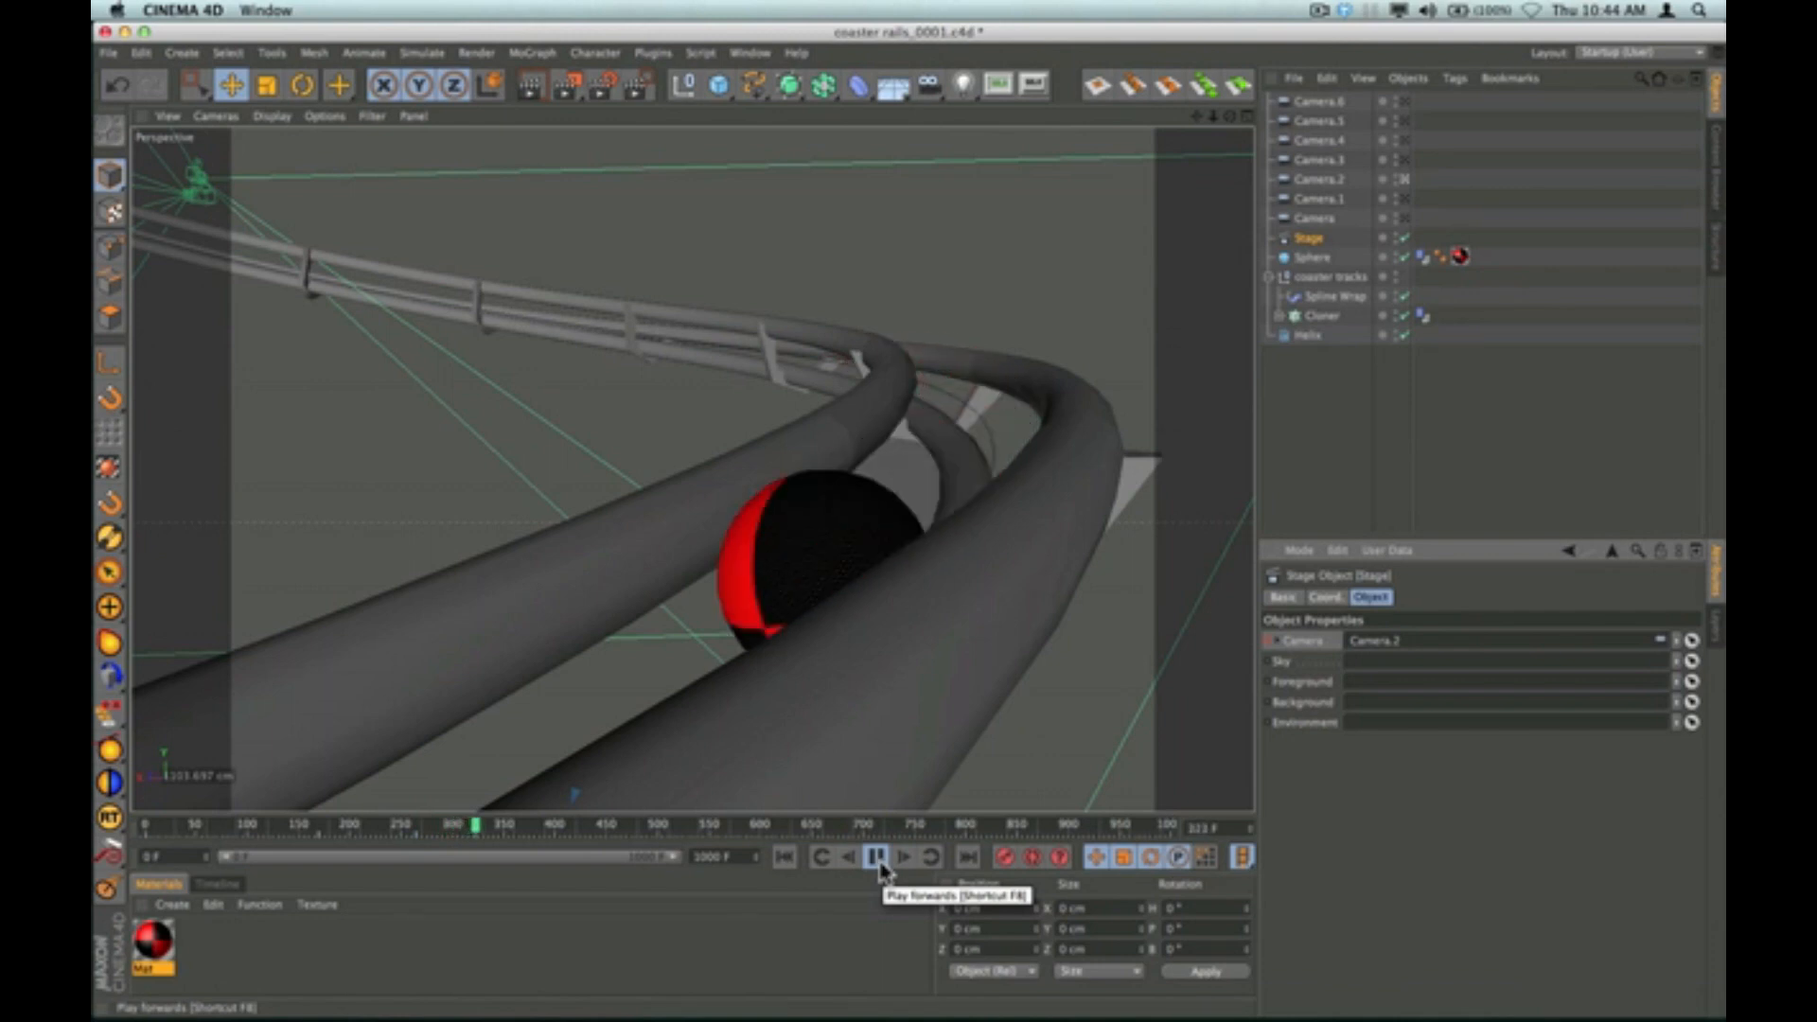
left_click(875, 858)
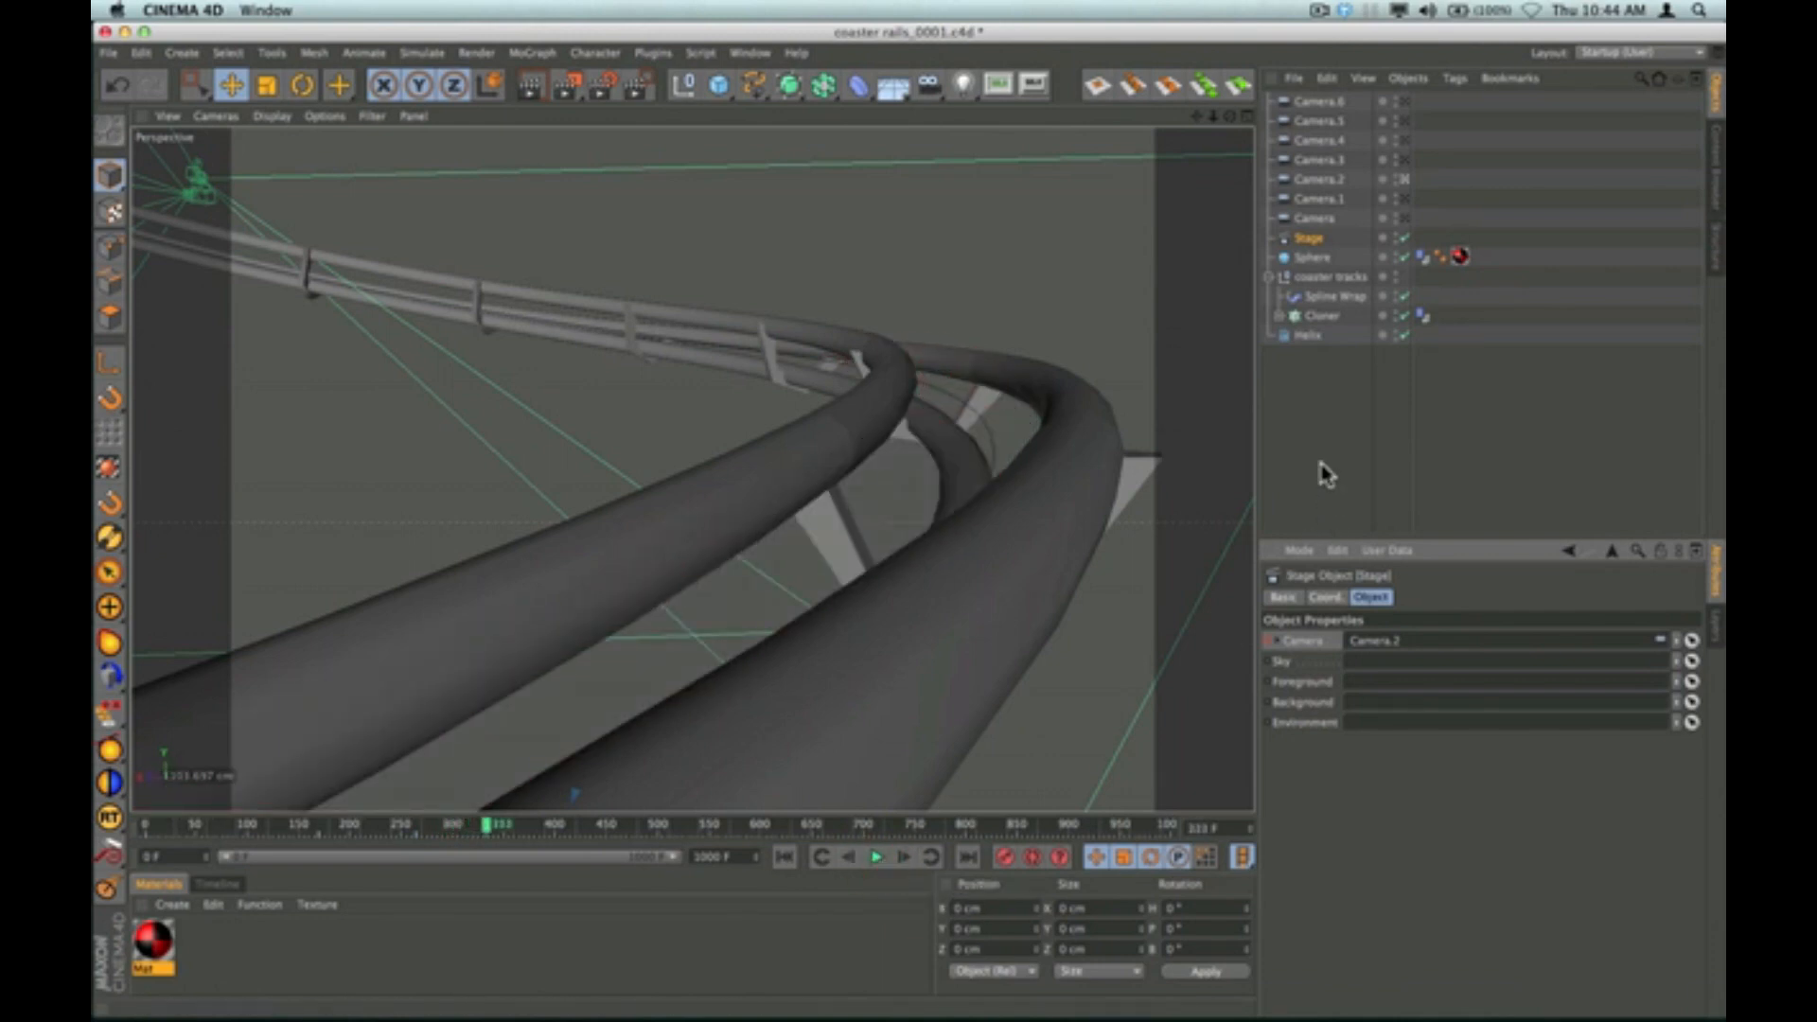
left_click_drag(1334, 162, 1407, 651)
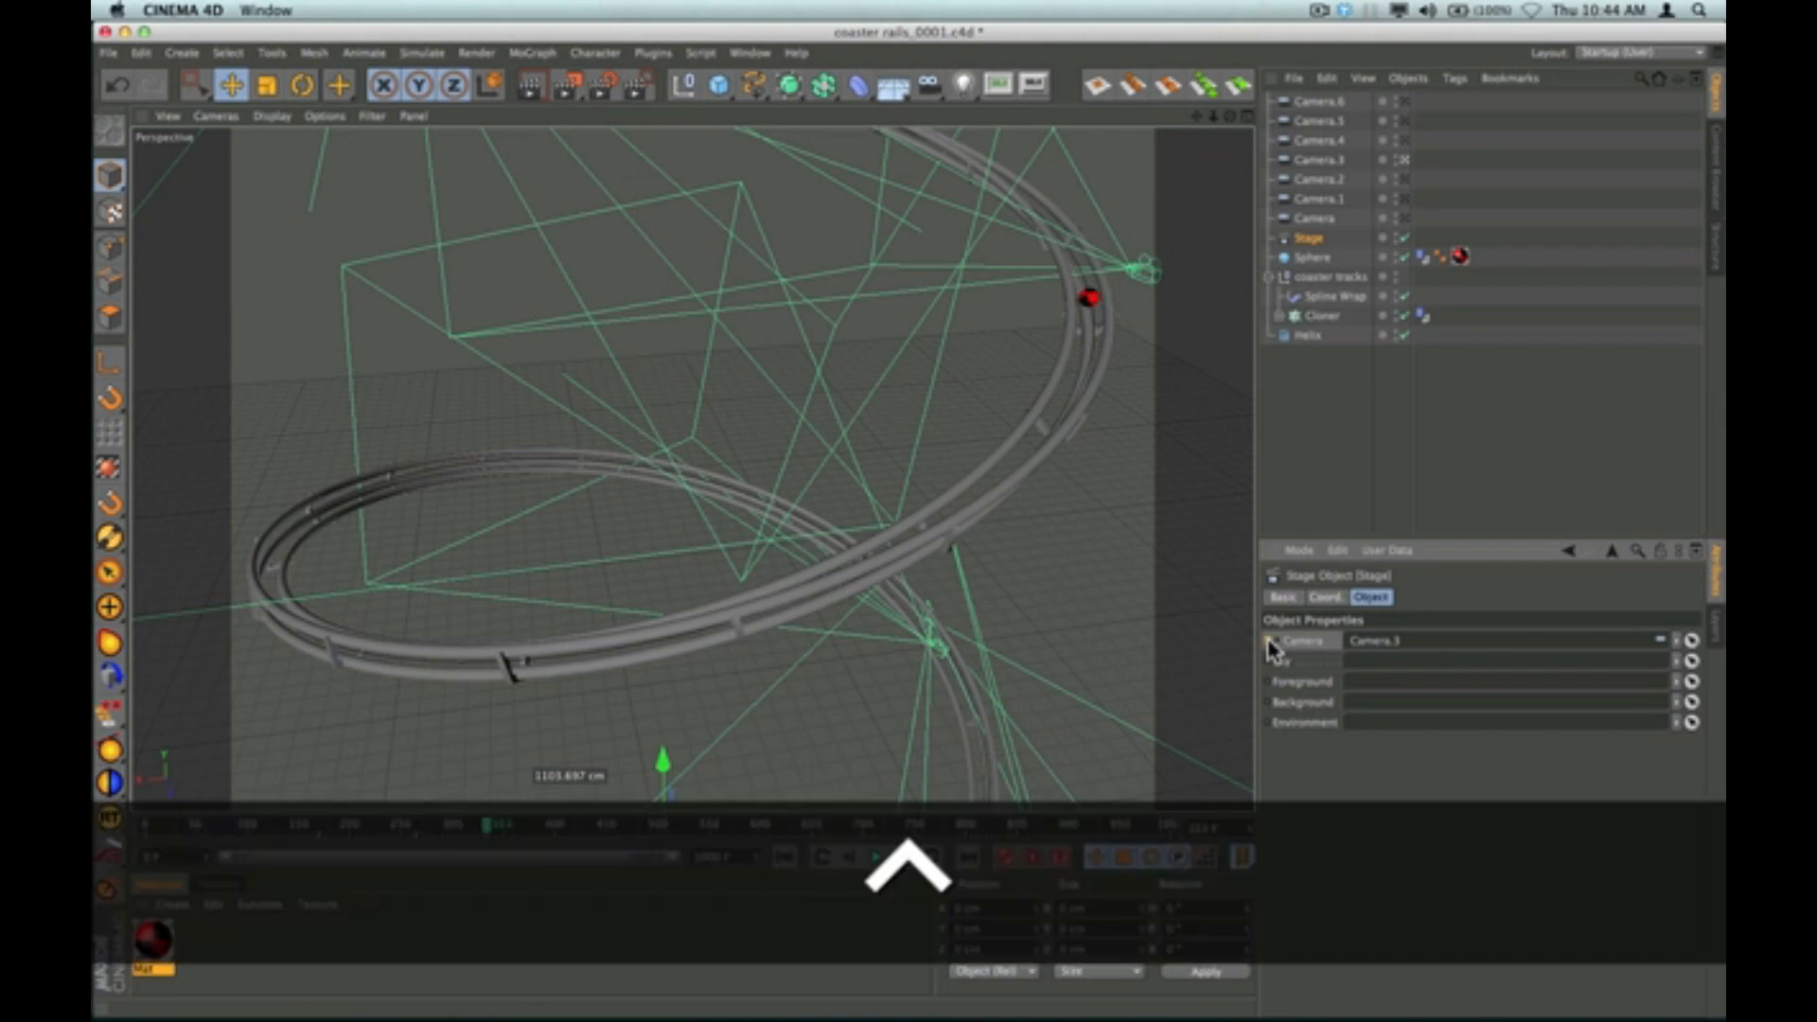
Continue playback to frame 488 and keyframe Camera.4 as the Stage's camera.
left_click(877, 857)
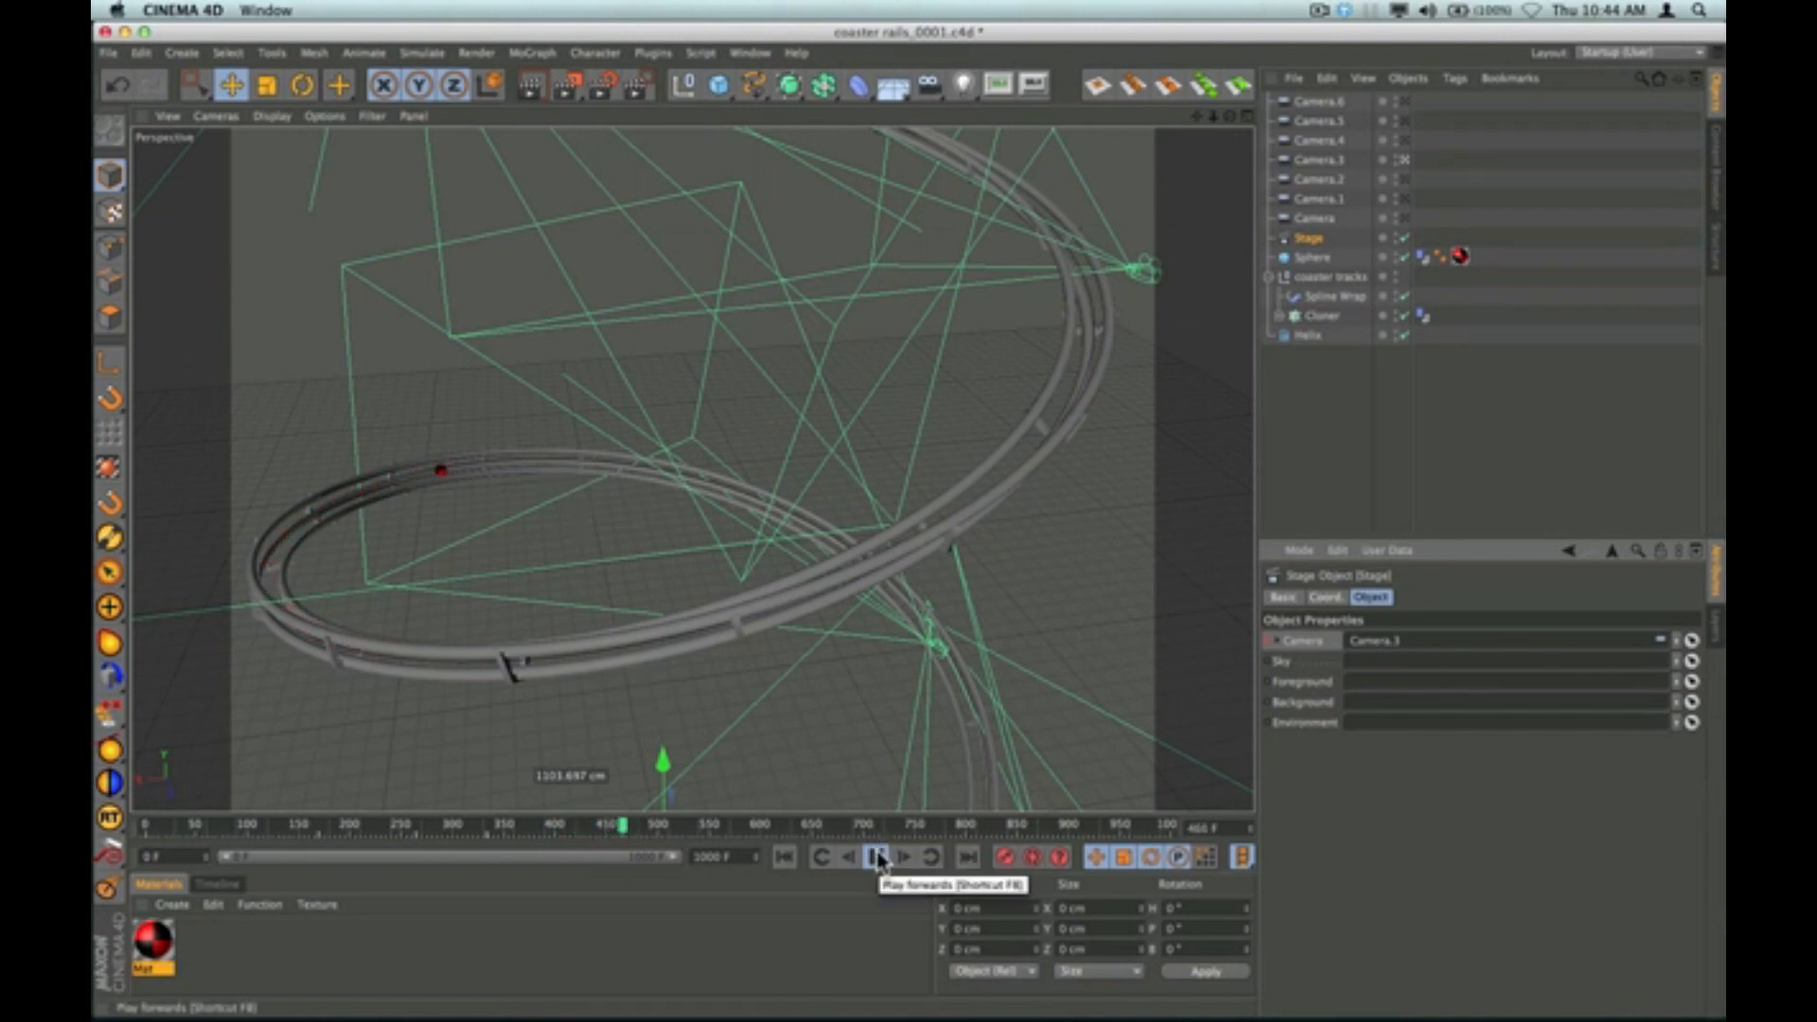
left_click(877, 857)
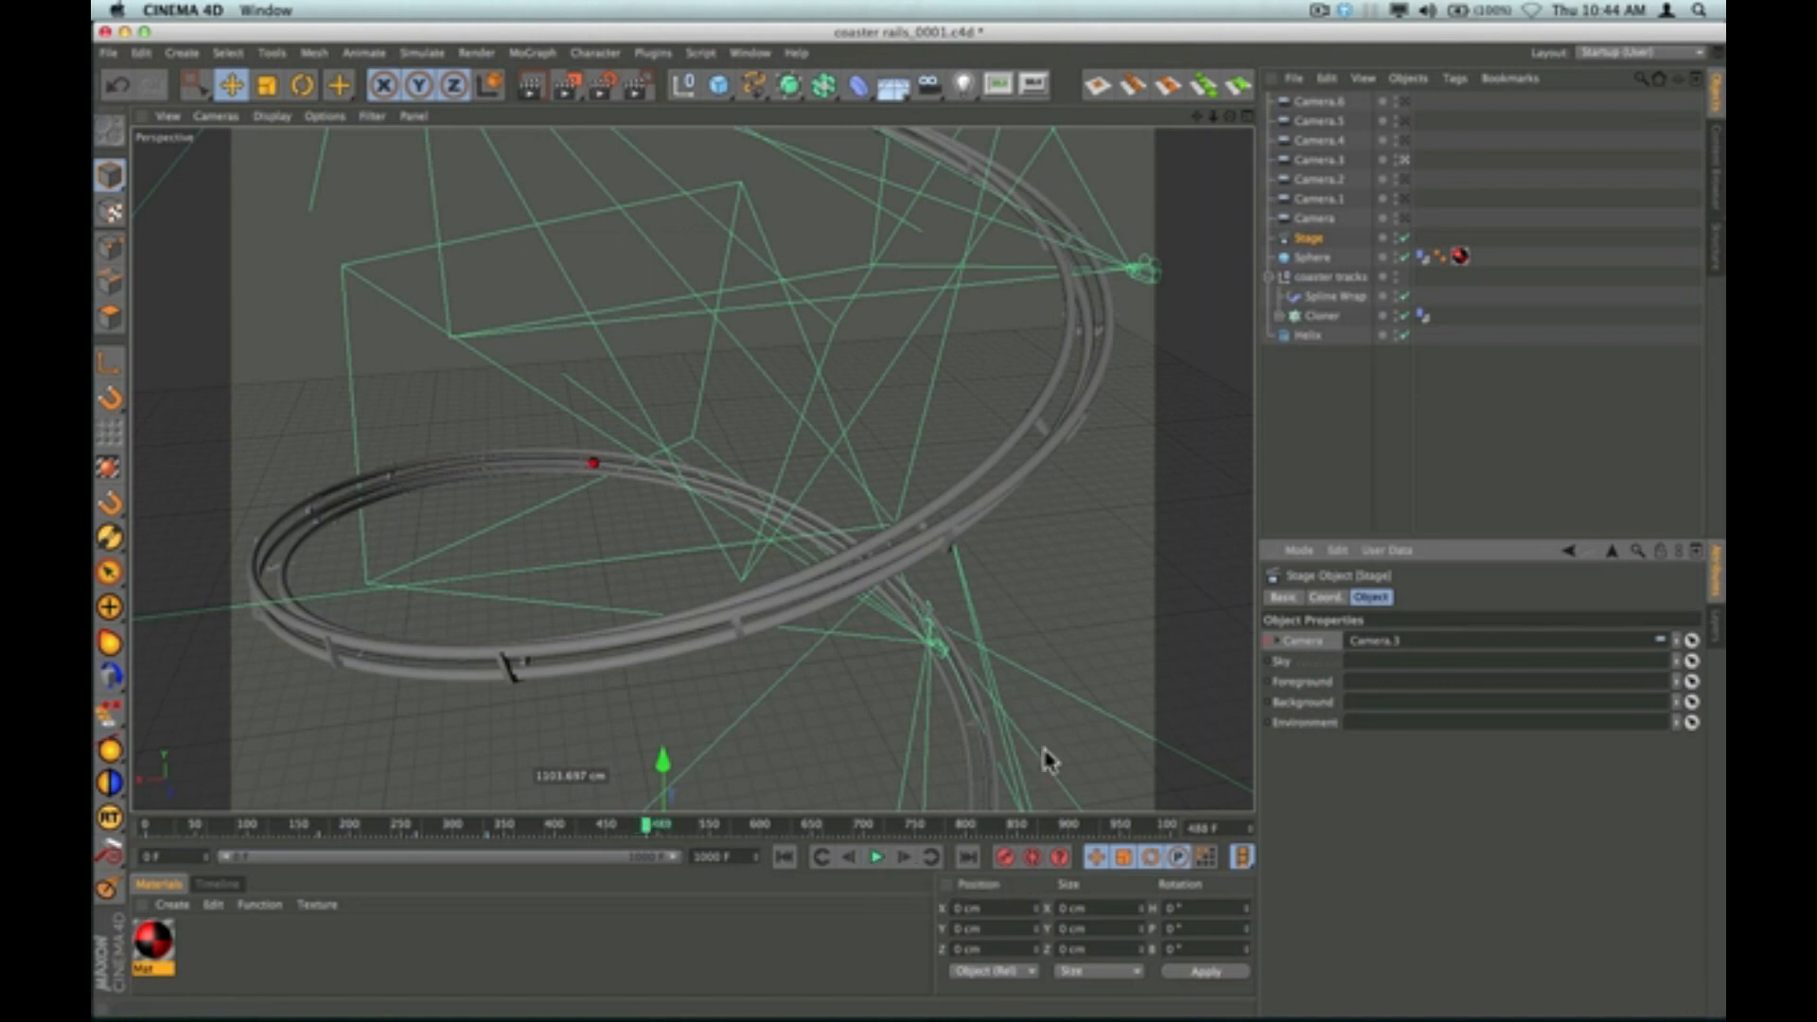
left_click_drag(1332, 148, 1327, 651)
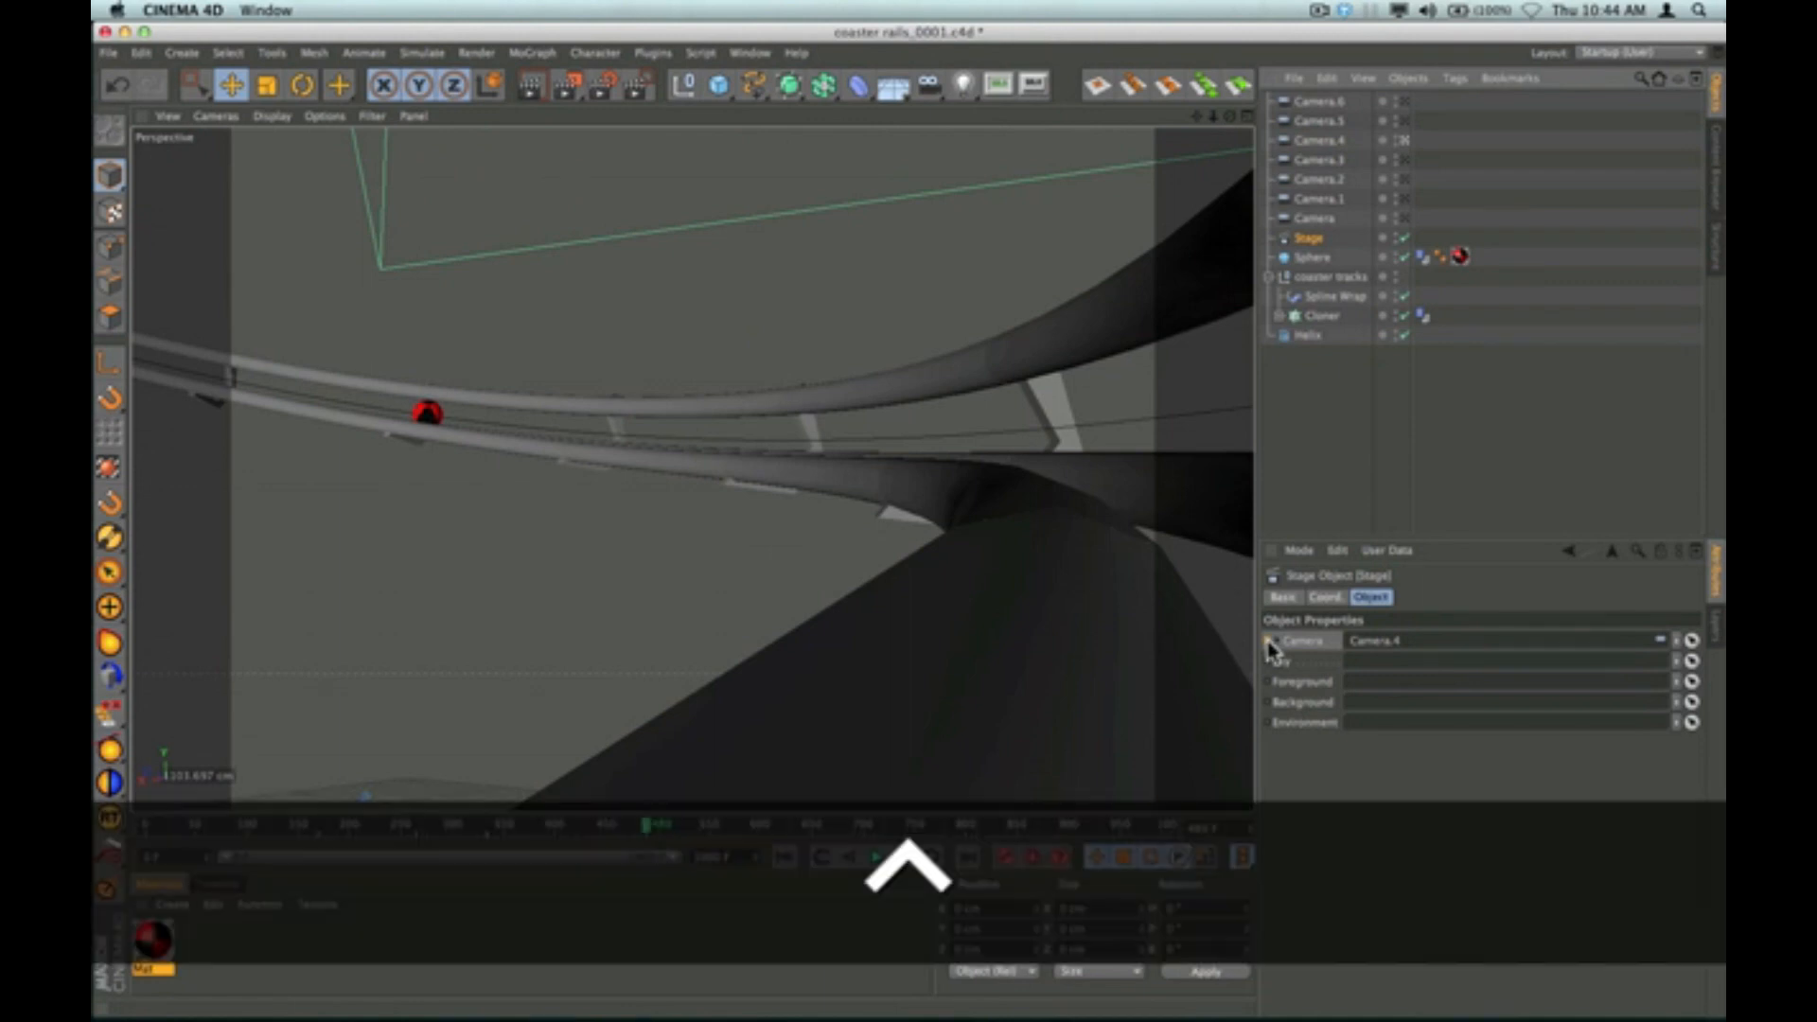
Play to frame 543, go back to frame 541, and keyframe Camera.5 as the Stage's camera.
left_click(877, 858)
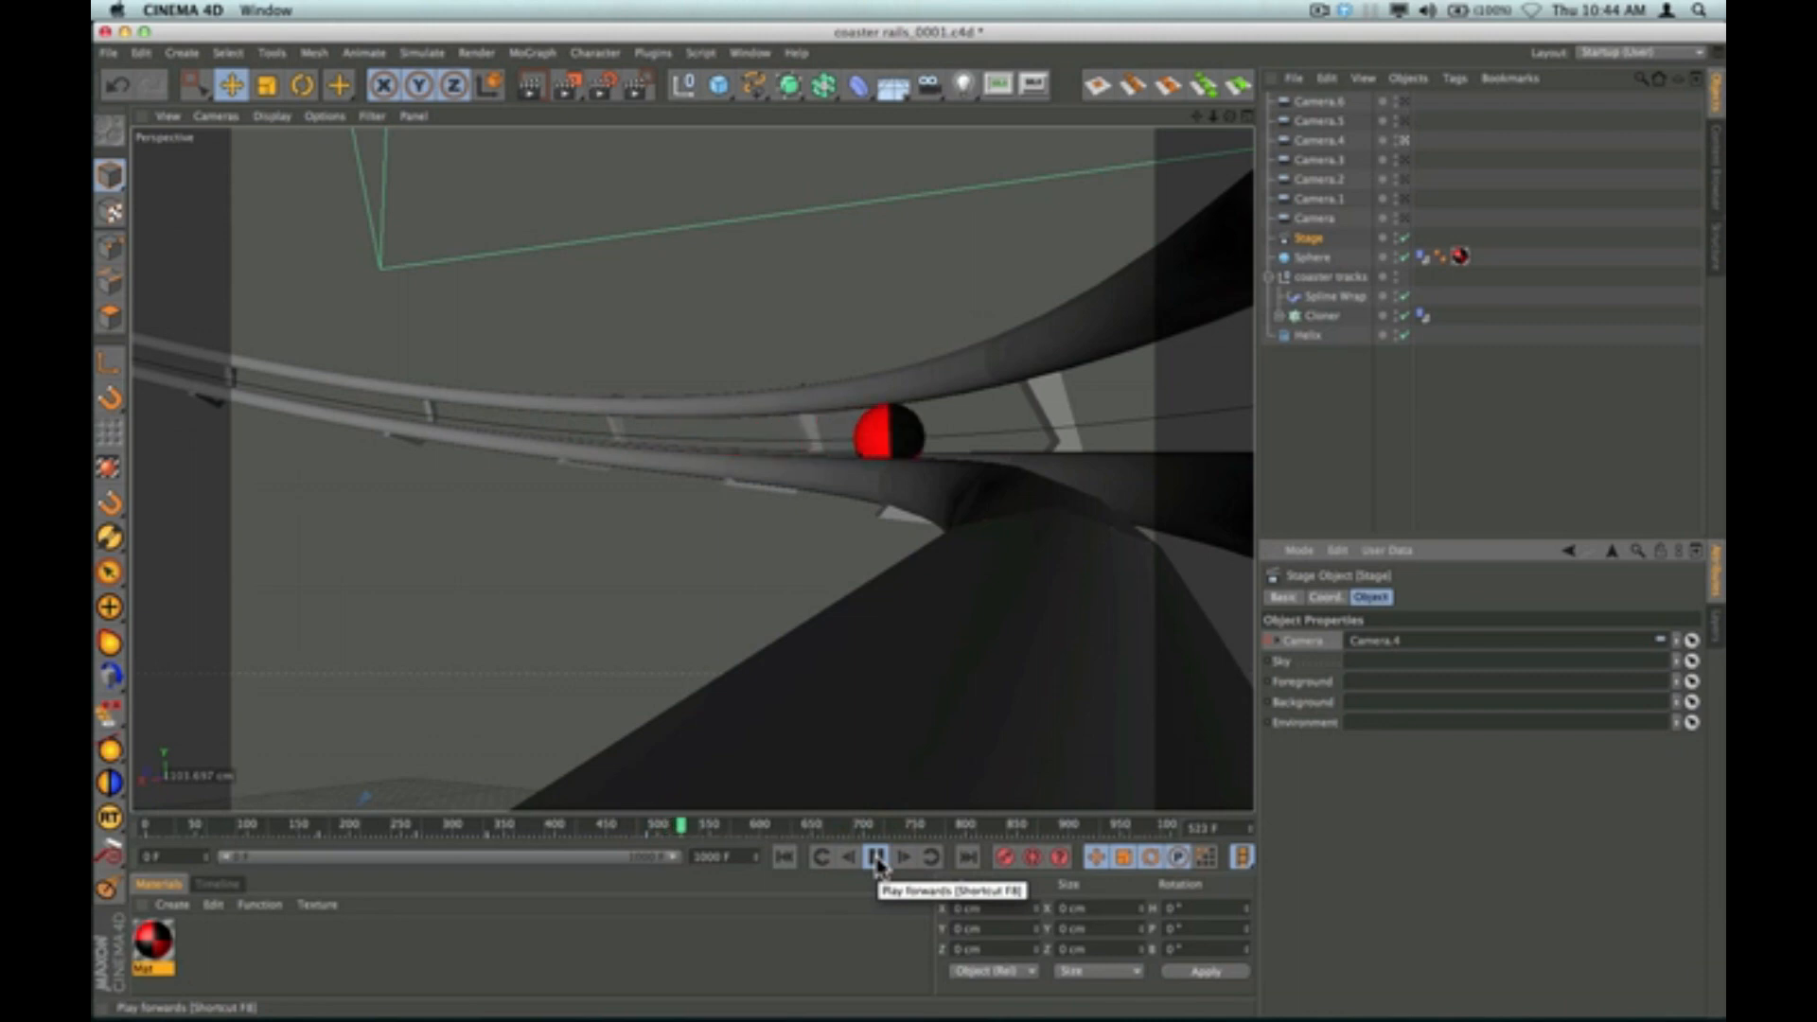
left_click(878, 857)
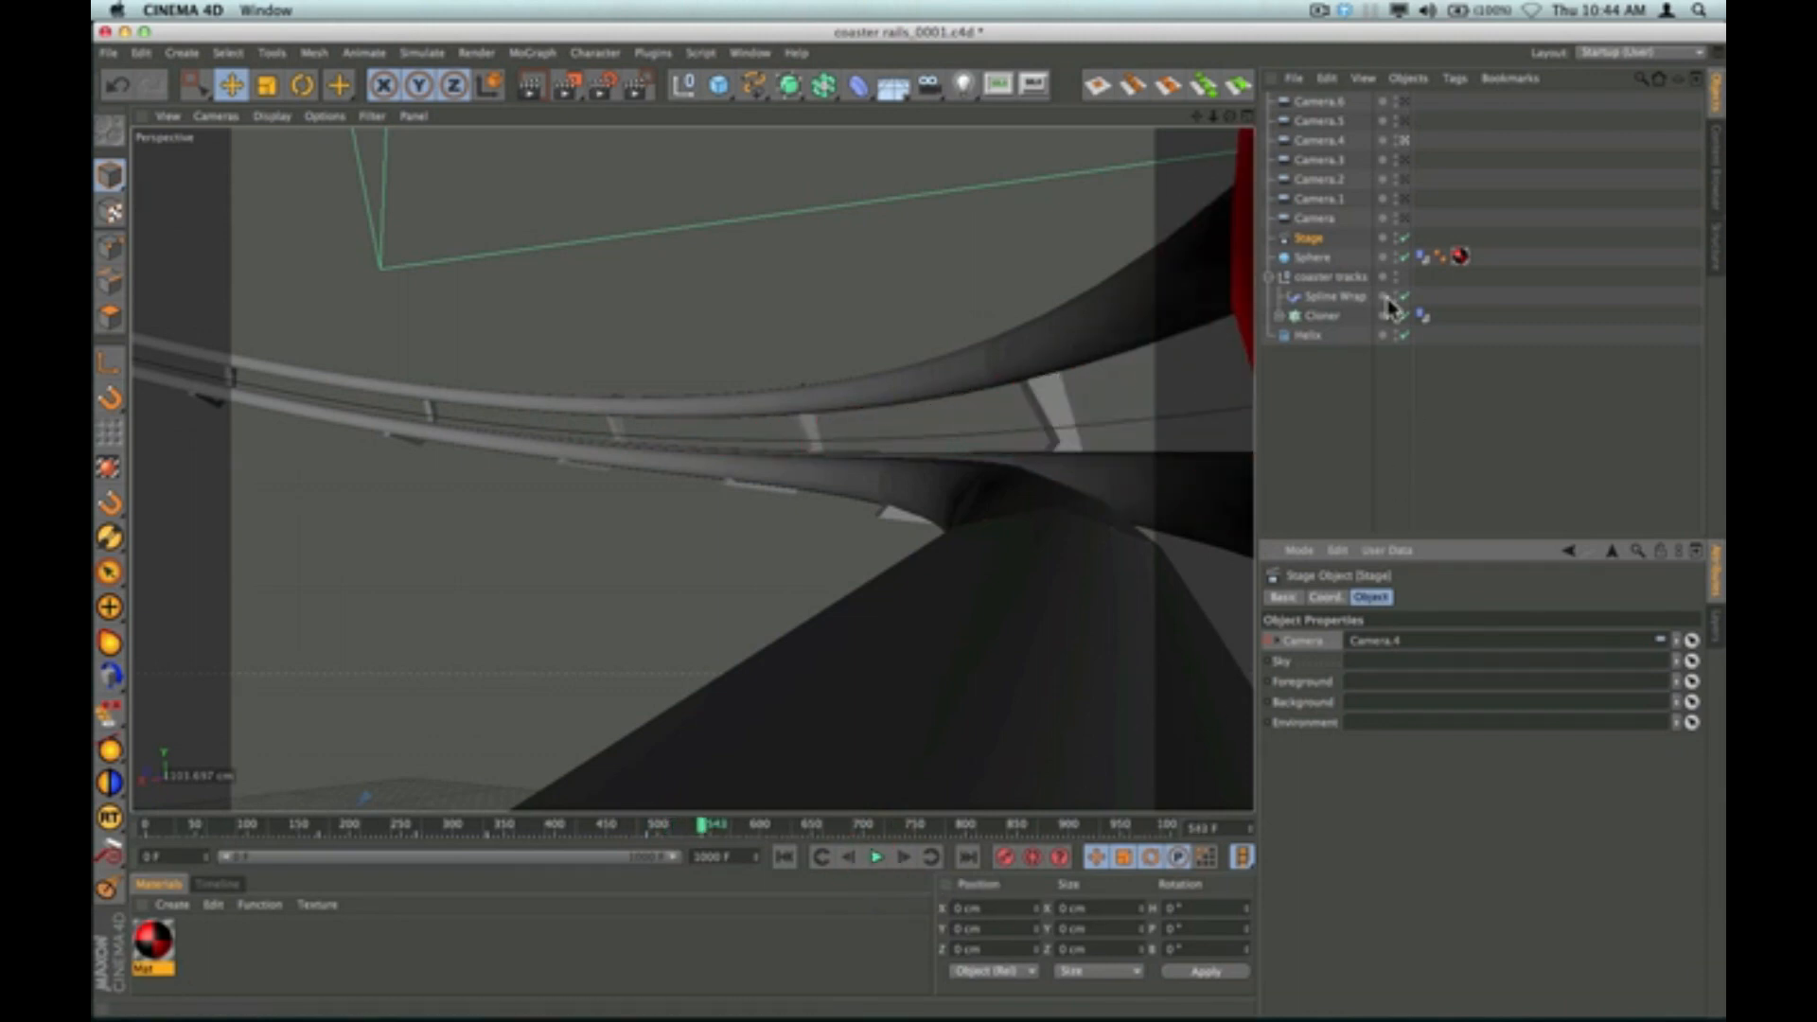
left_click_drag(1328, 133, 1384, 644)
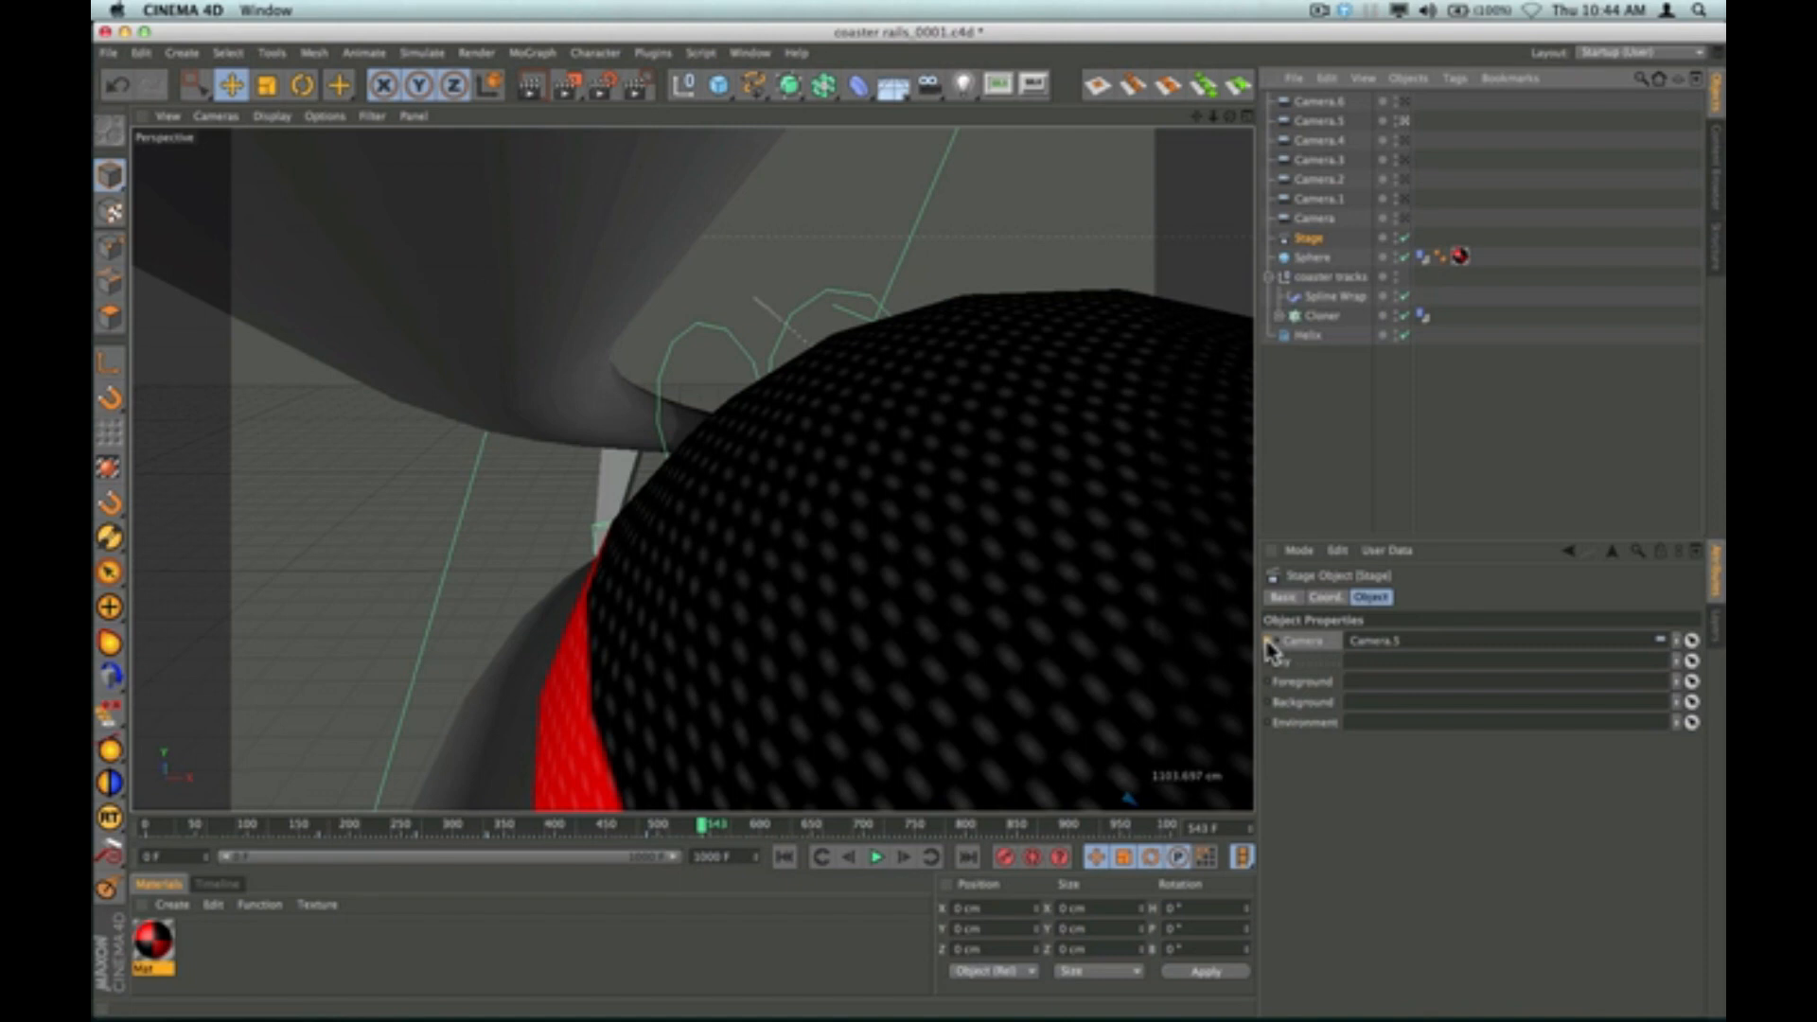
left_click(850, 858)
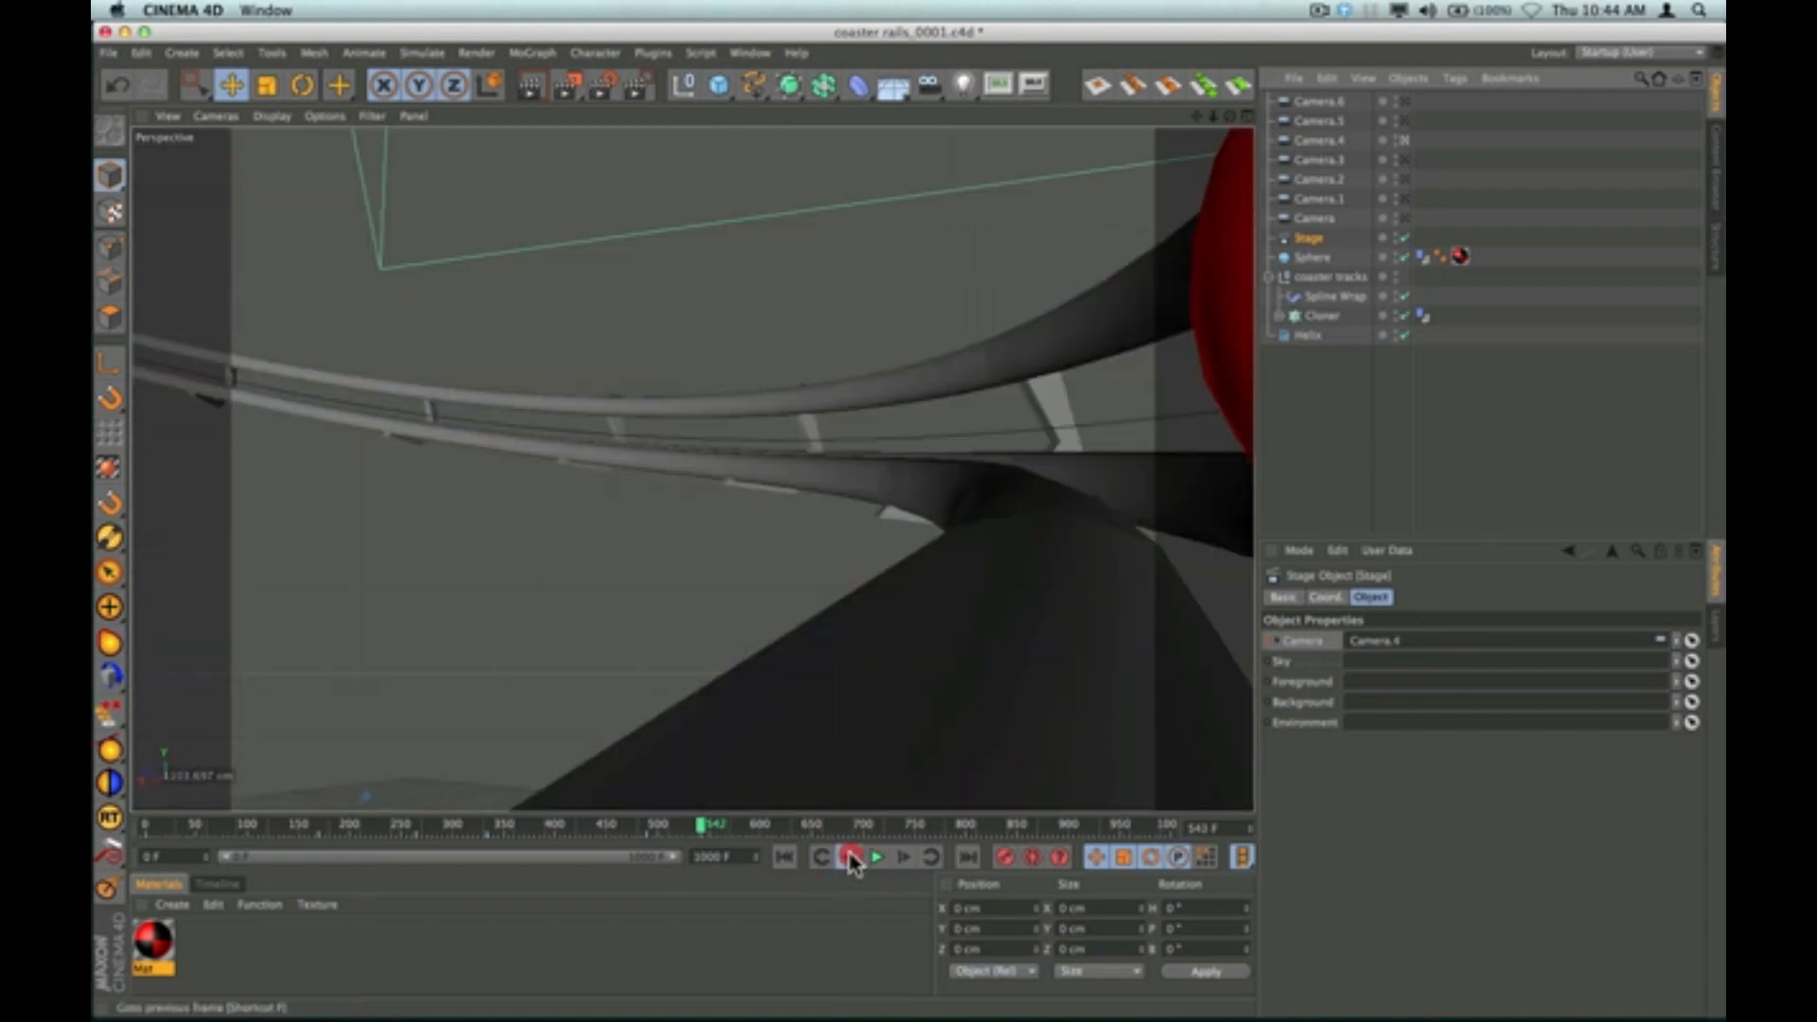
left_click(850, 858)
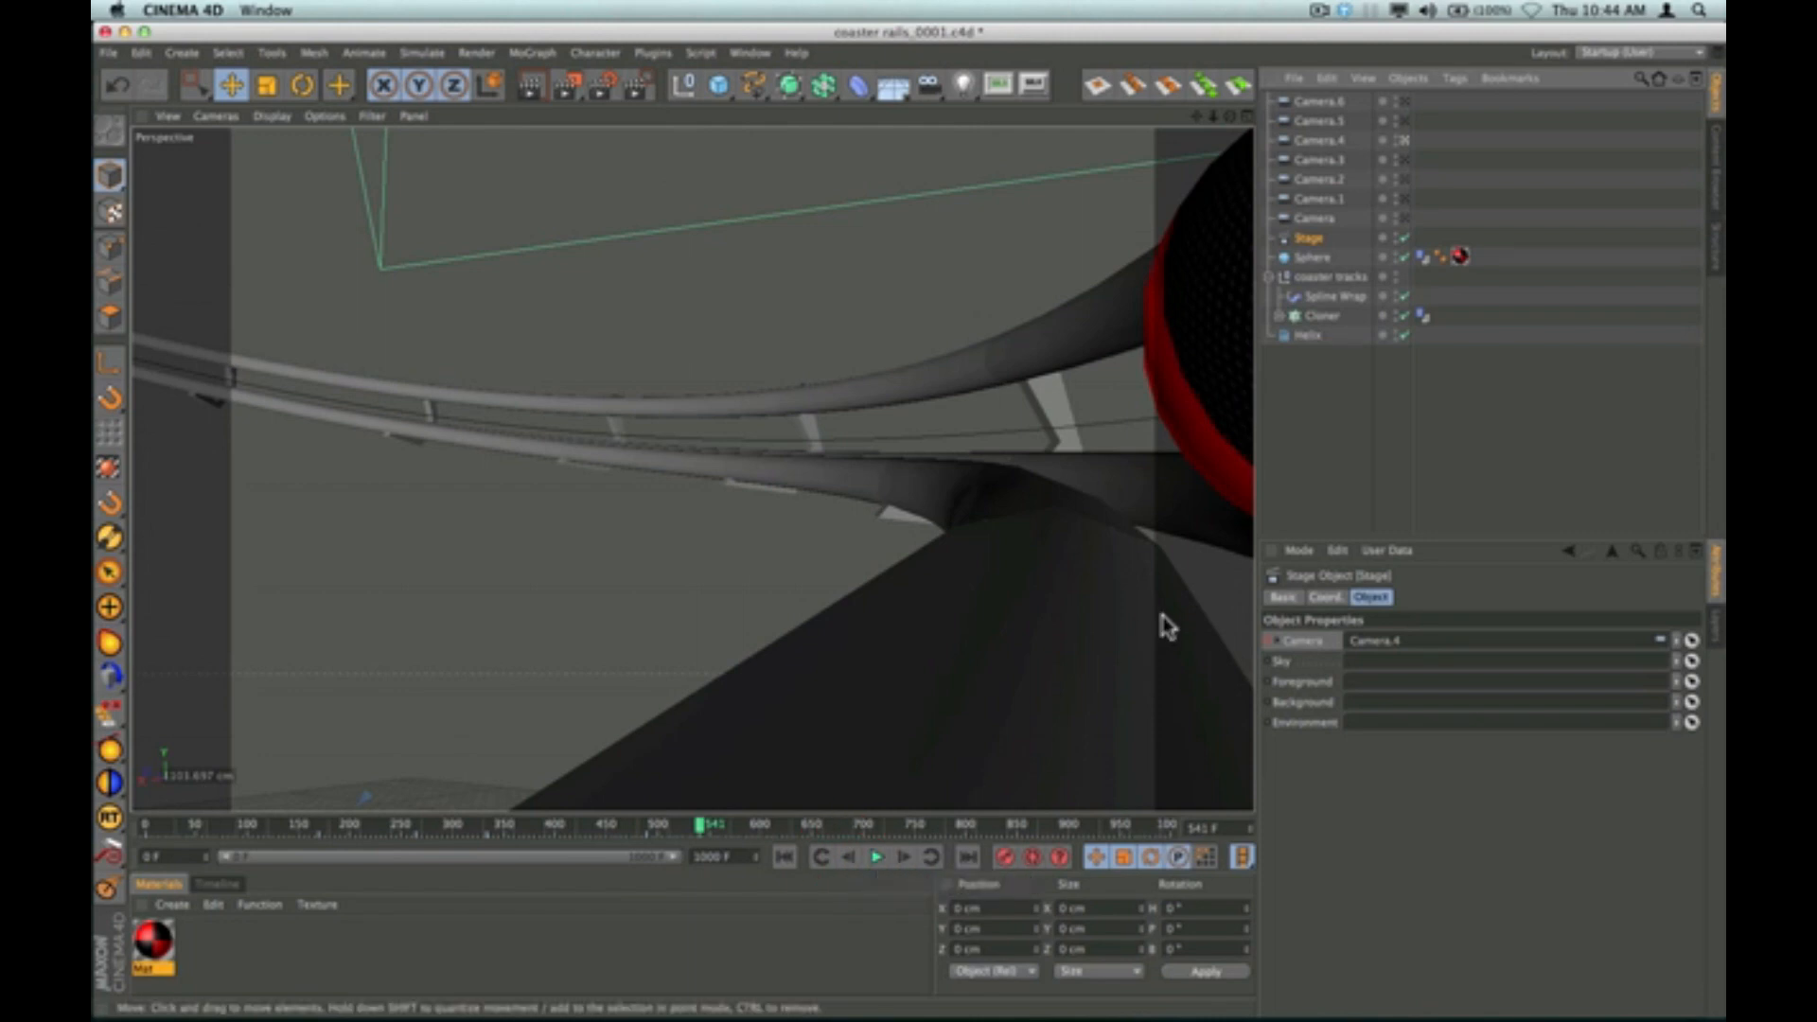
left_click_drag(1325, 126, 1379, 653)
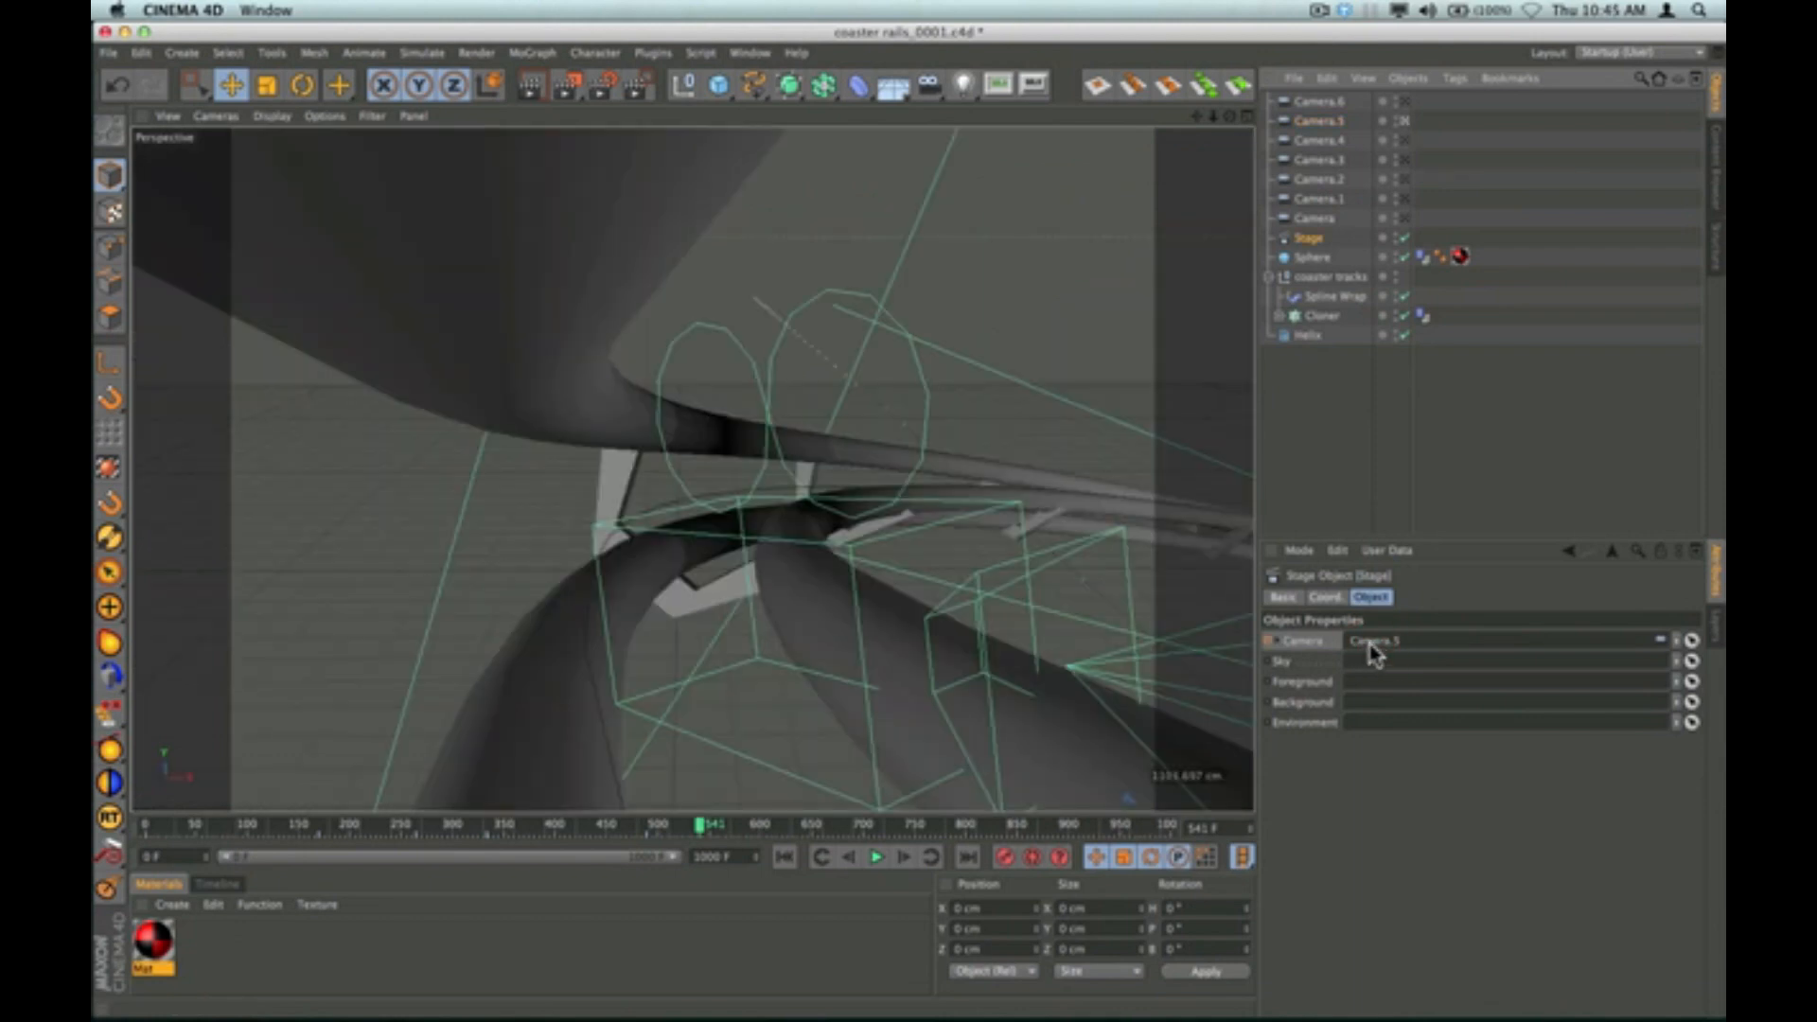
left_click(1269, 640, "ctrl")
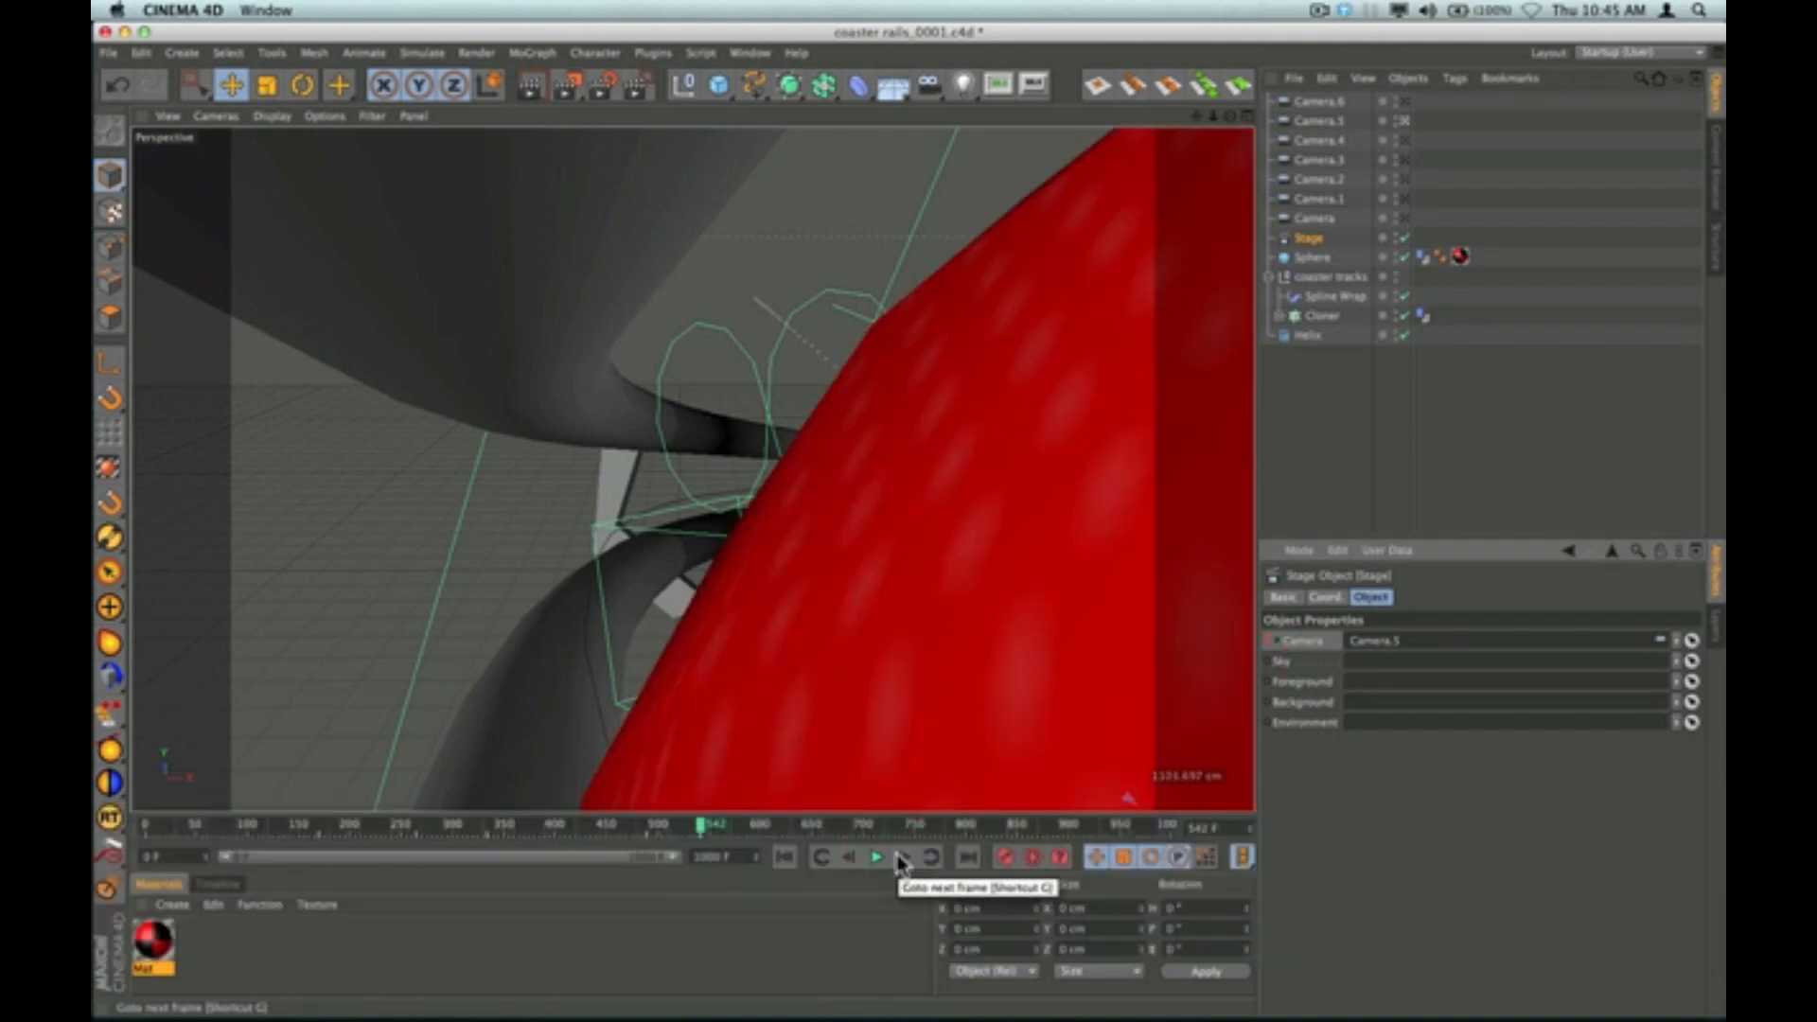
Check the switch from Camera.4 to Camera.5 by going frame by frame between frames 540 and 544.
left_click(850, 859)
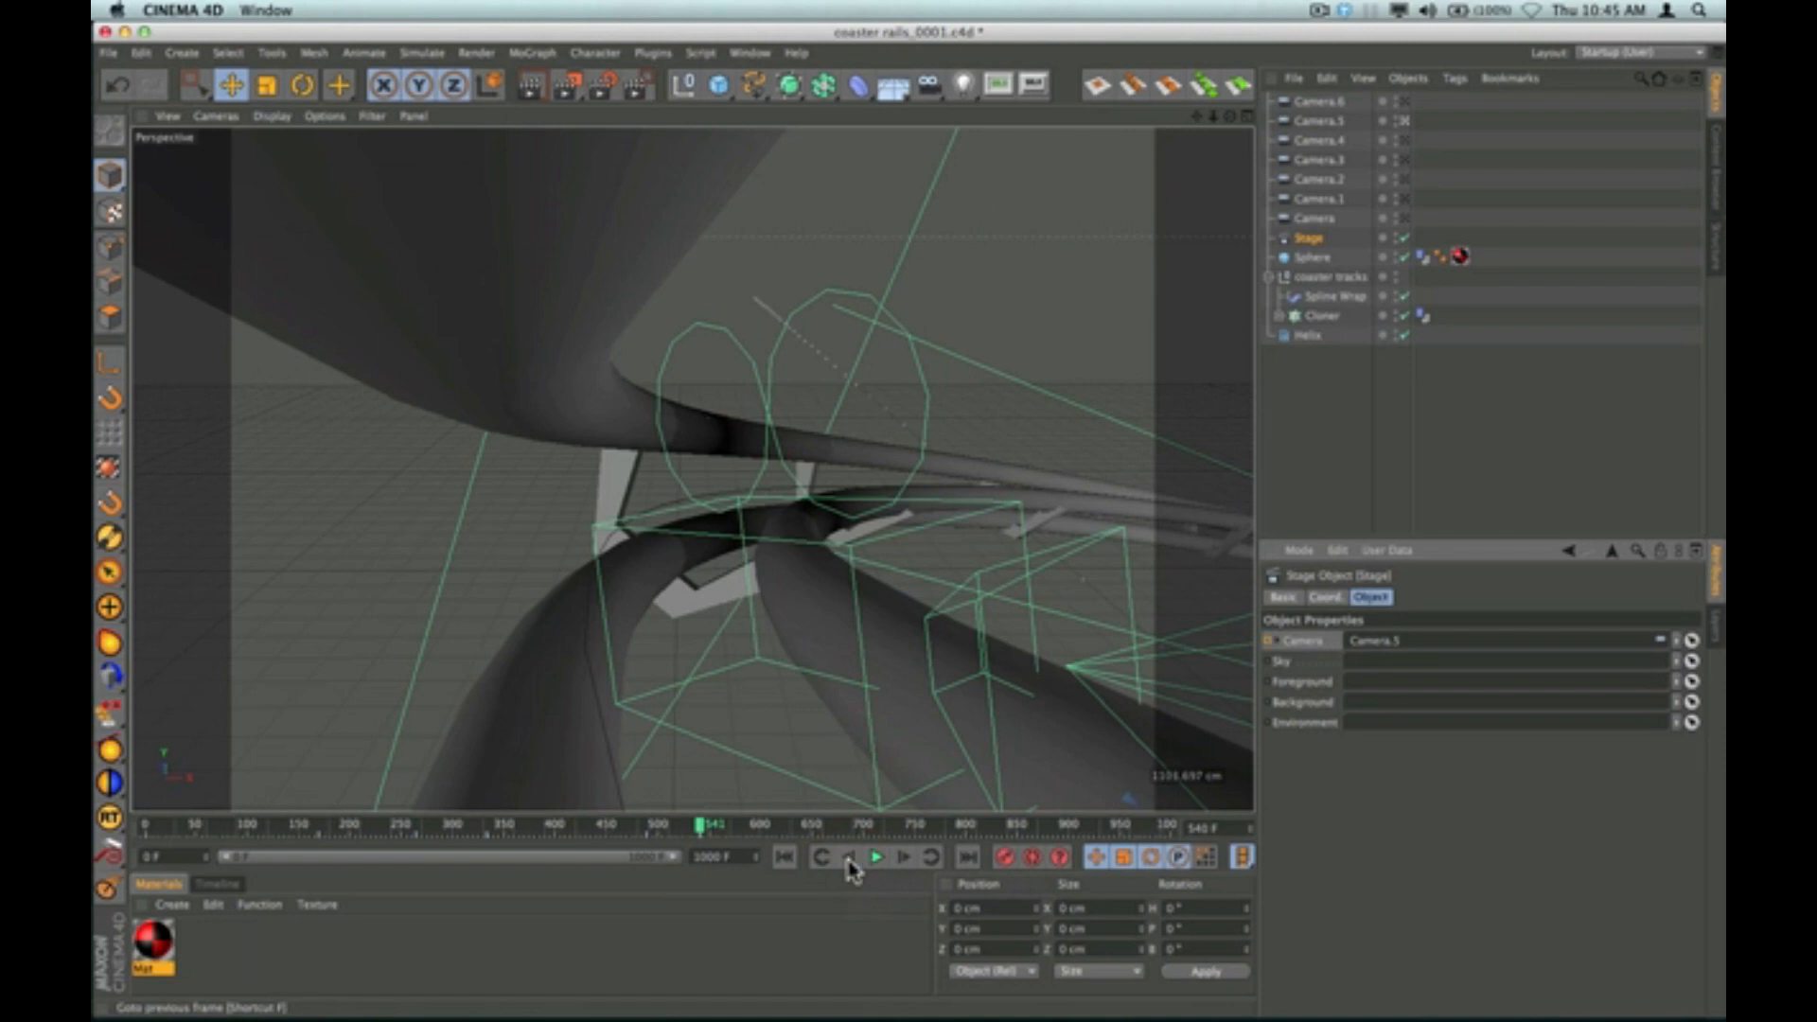
left_click(850, 861)
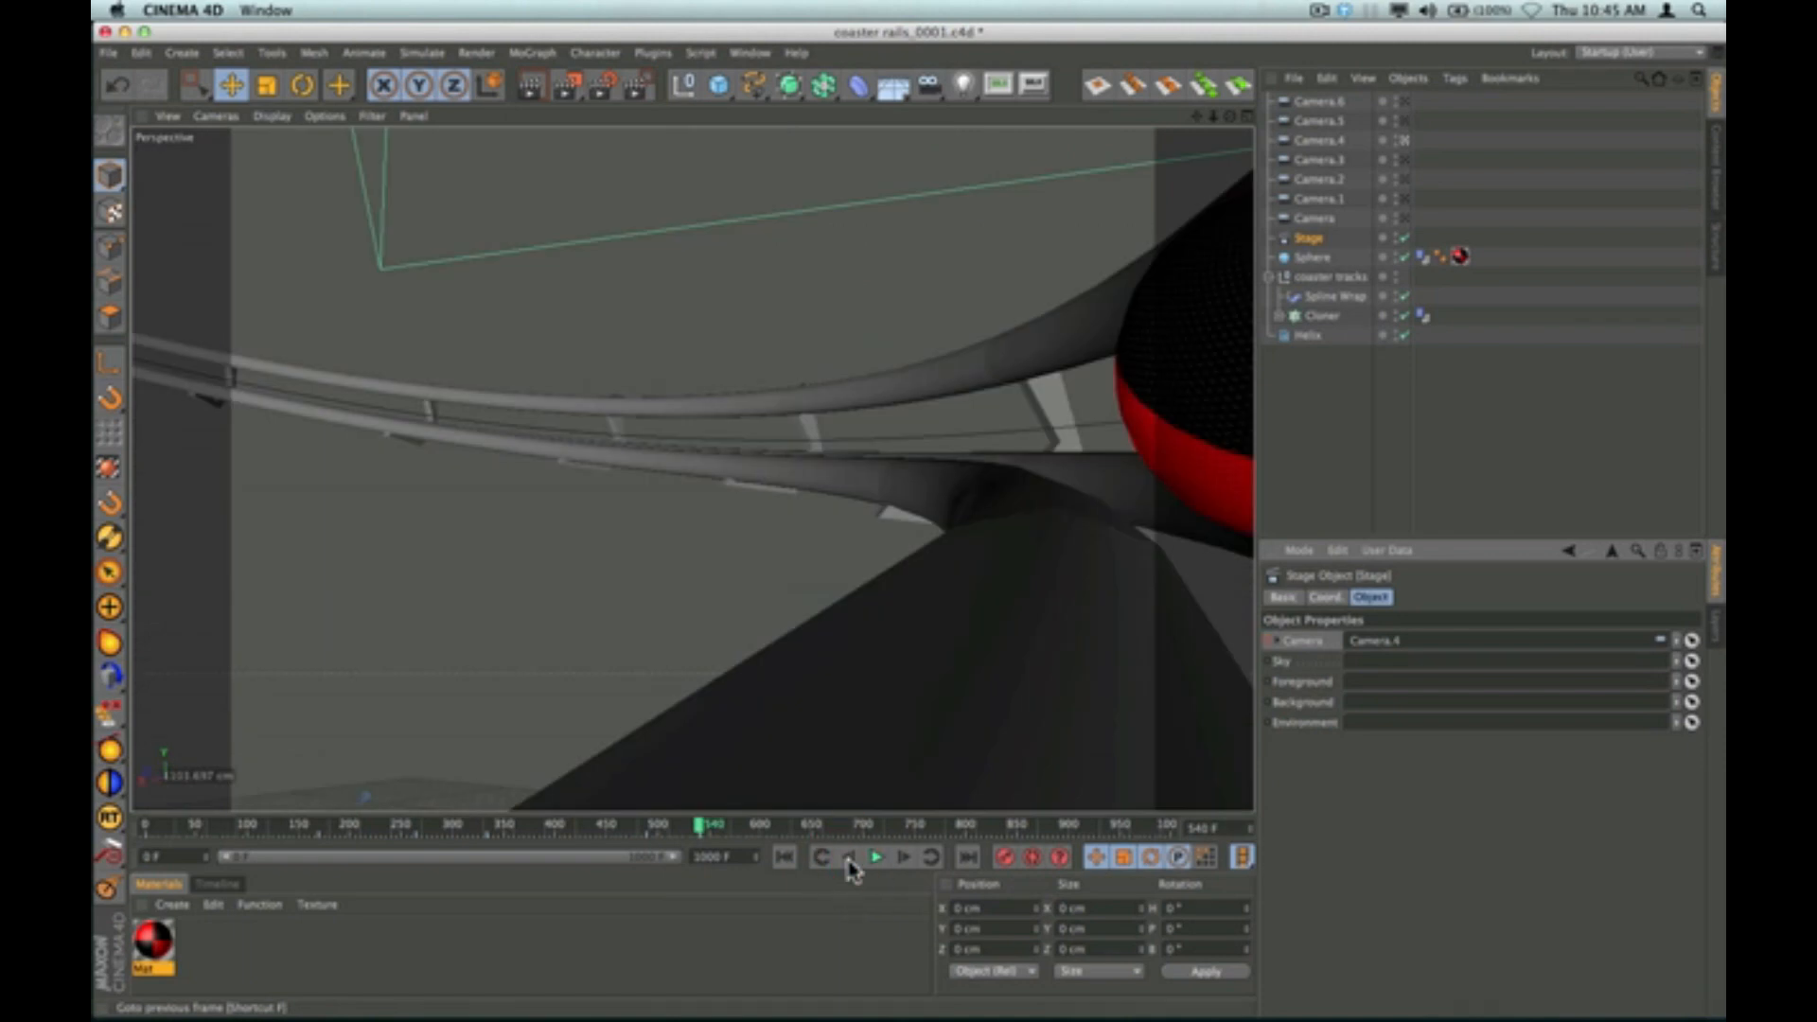
left_click(904, 859)
left_click(904, 859)
left_click(904, 859)
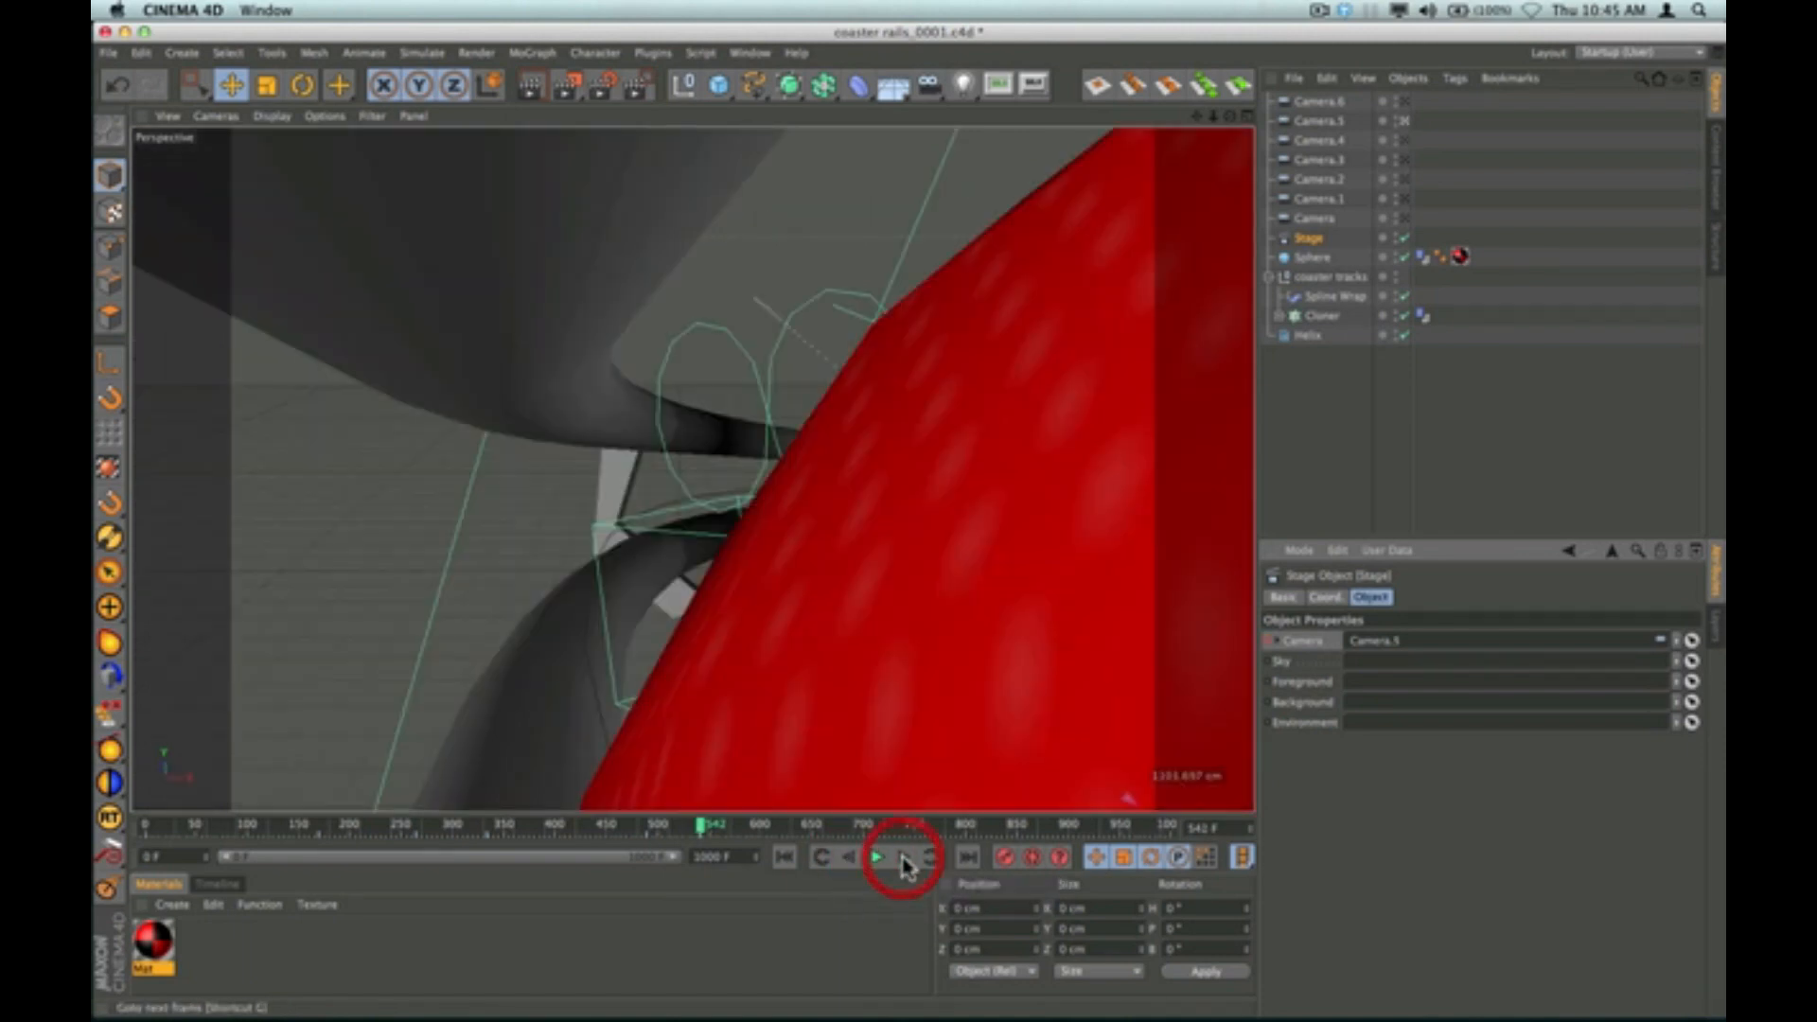
left_click(904, 859)
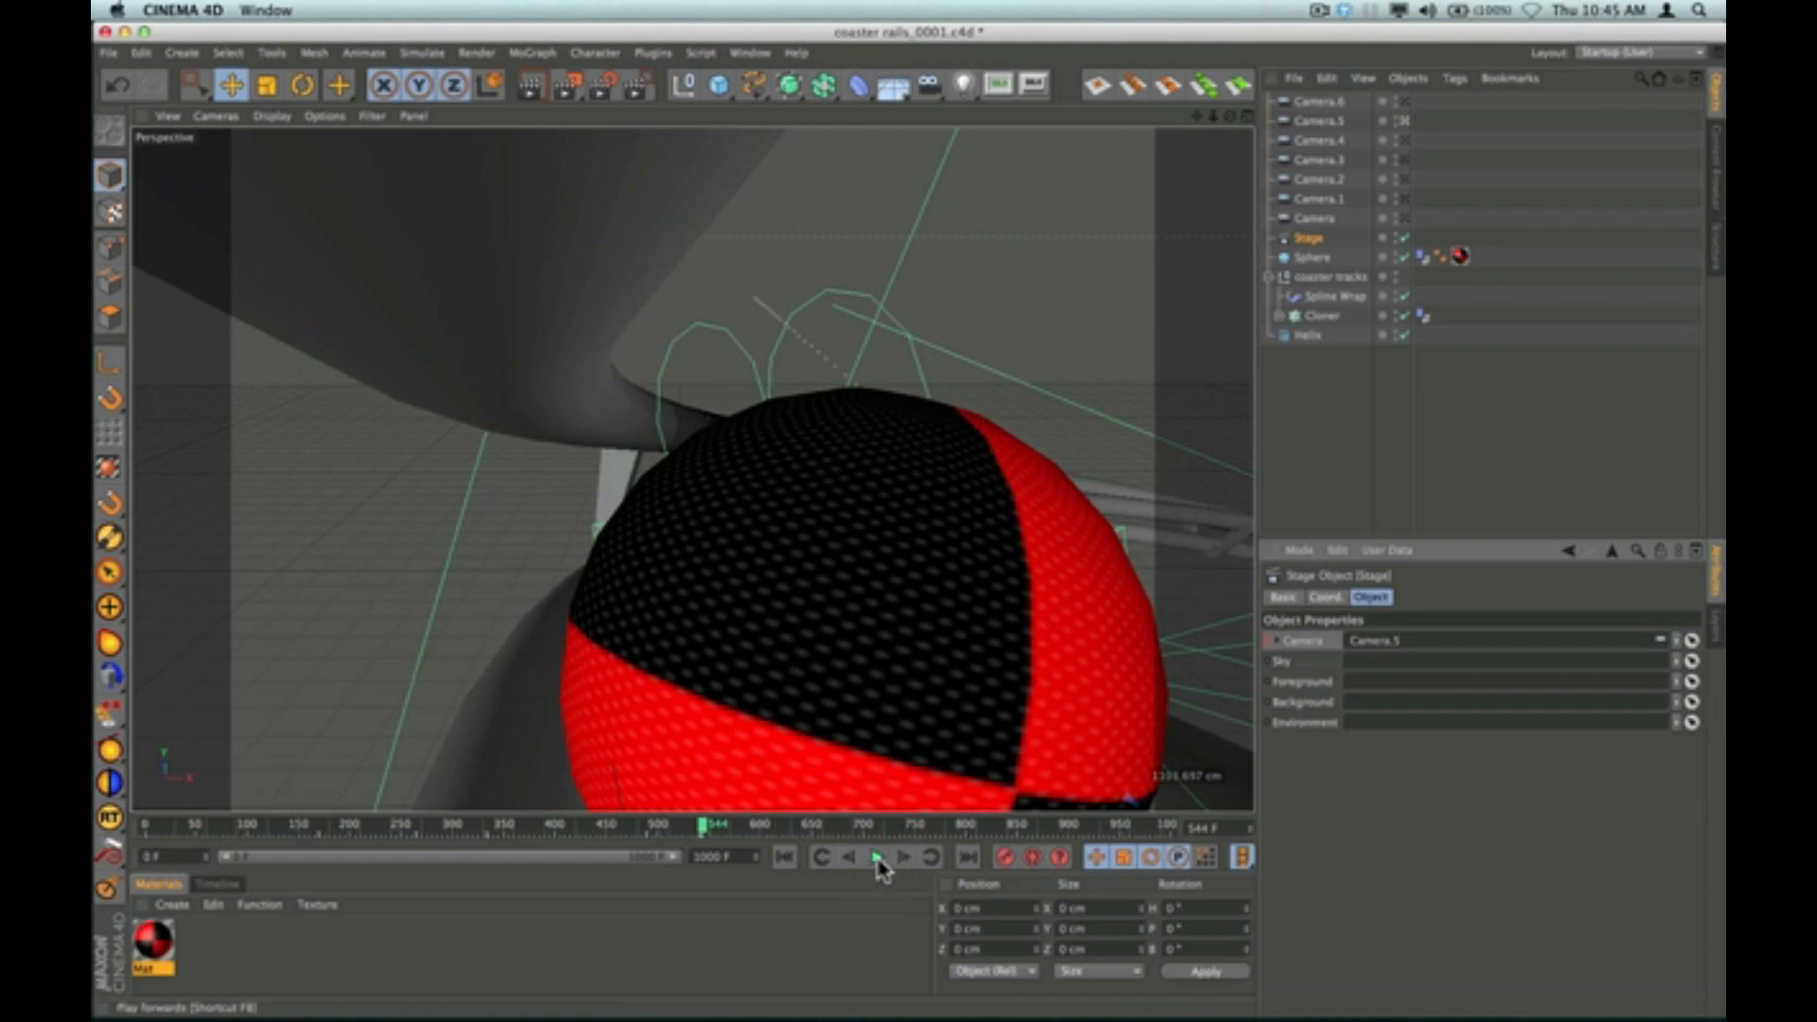
Play to frame 592 and keyframe Camera.6 as the Stage's camera.
left_click(878, 858)
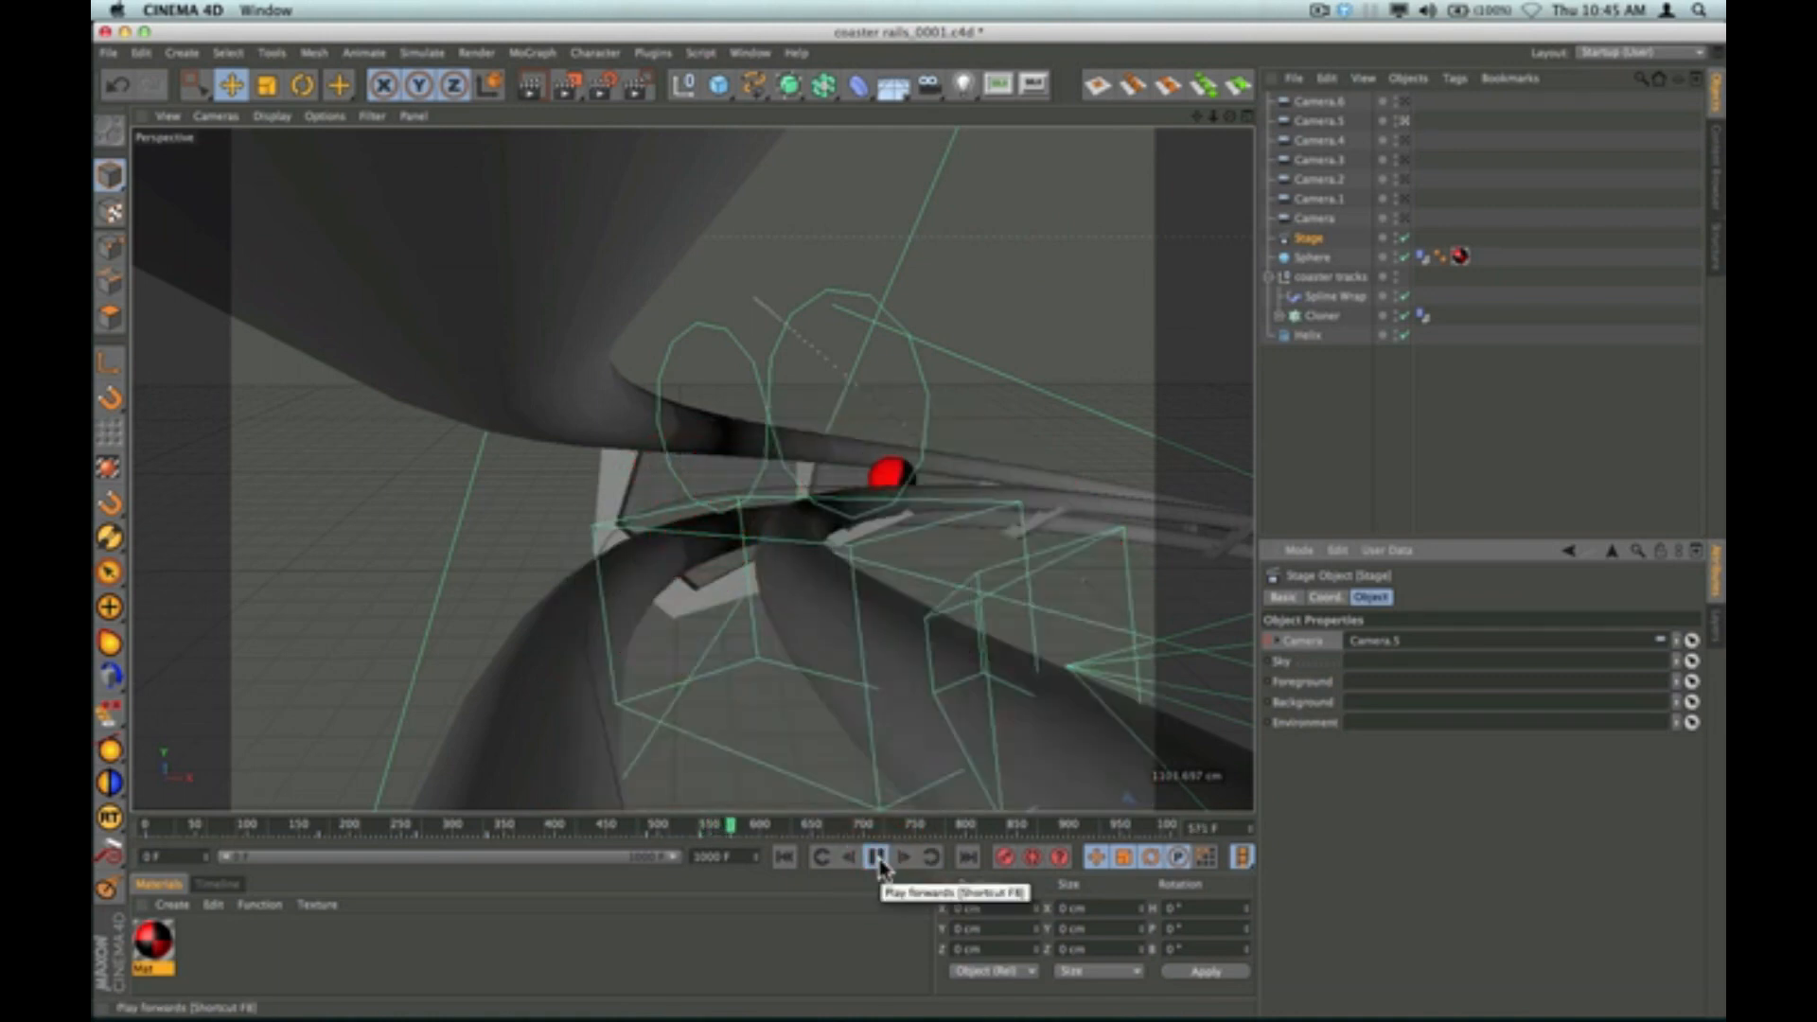
left_click(877, 858)
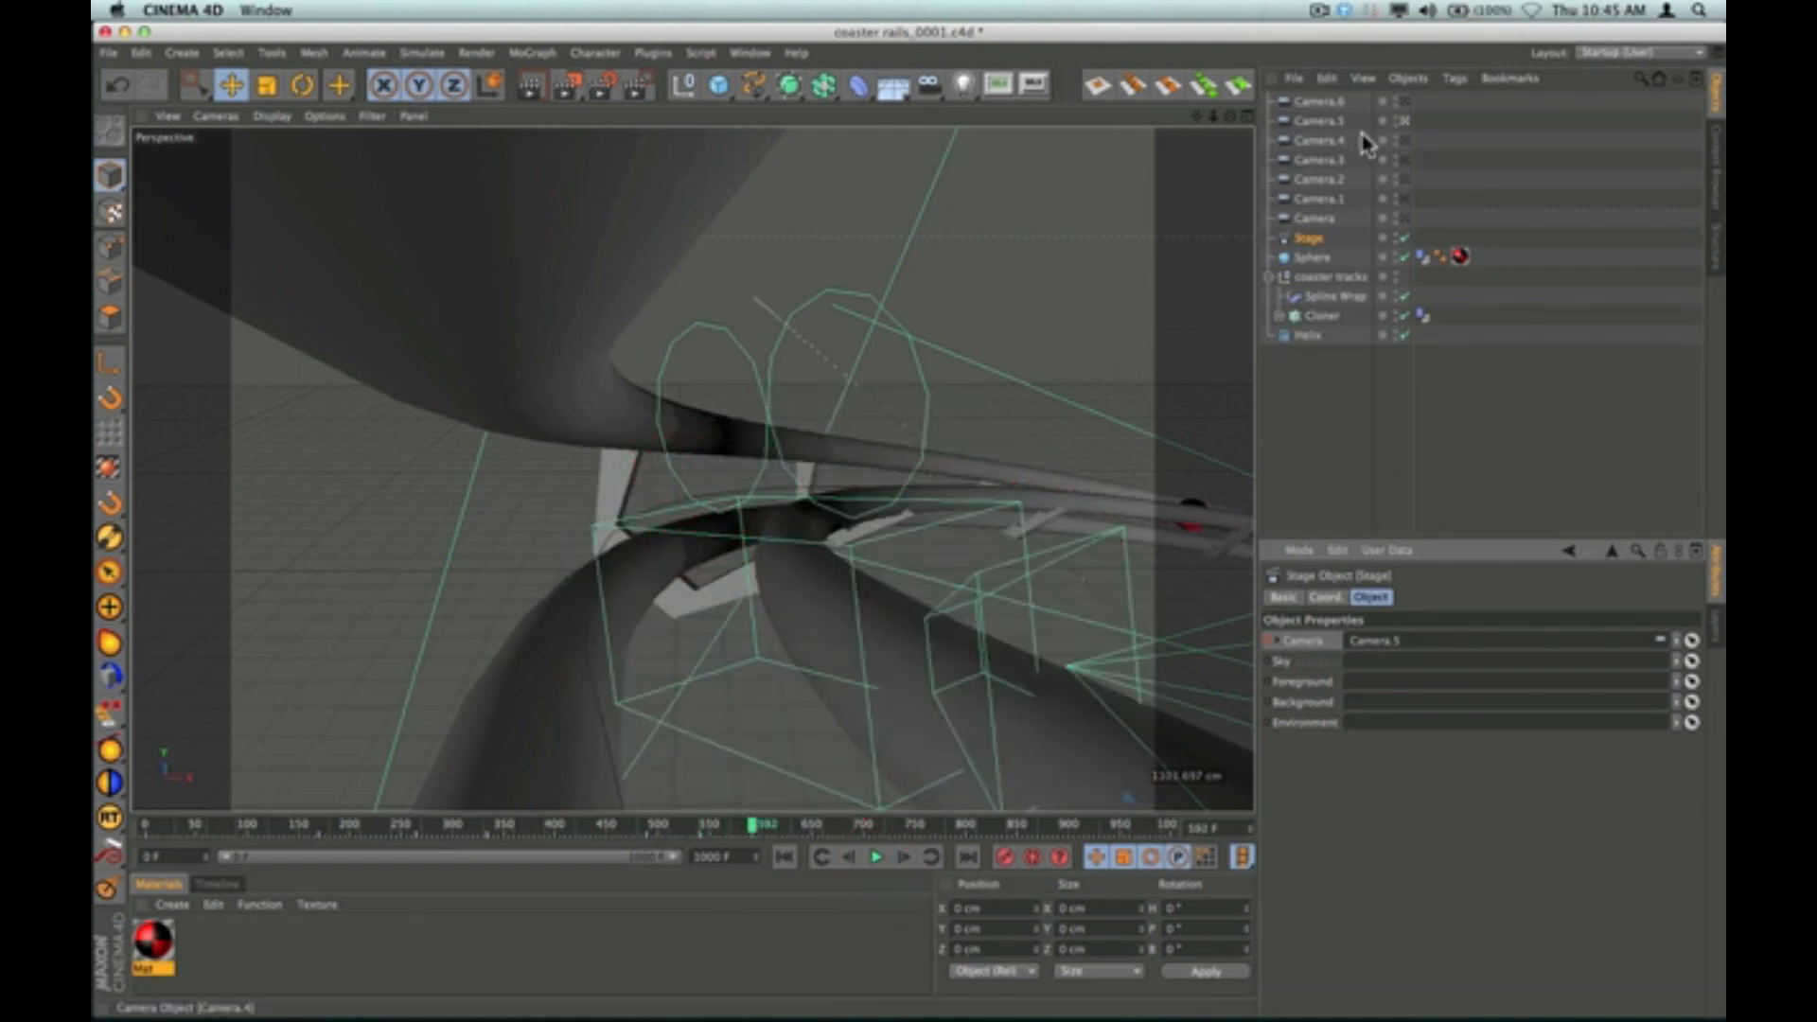
left_click_drag(1330, 106, 1415, 642)
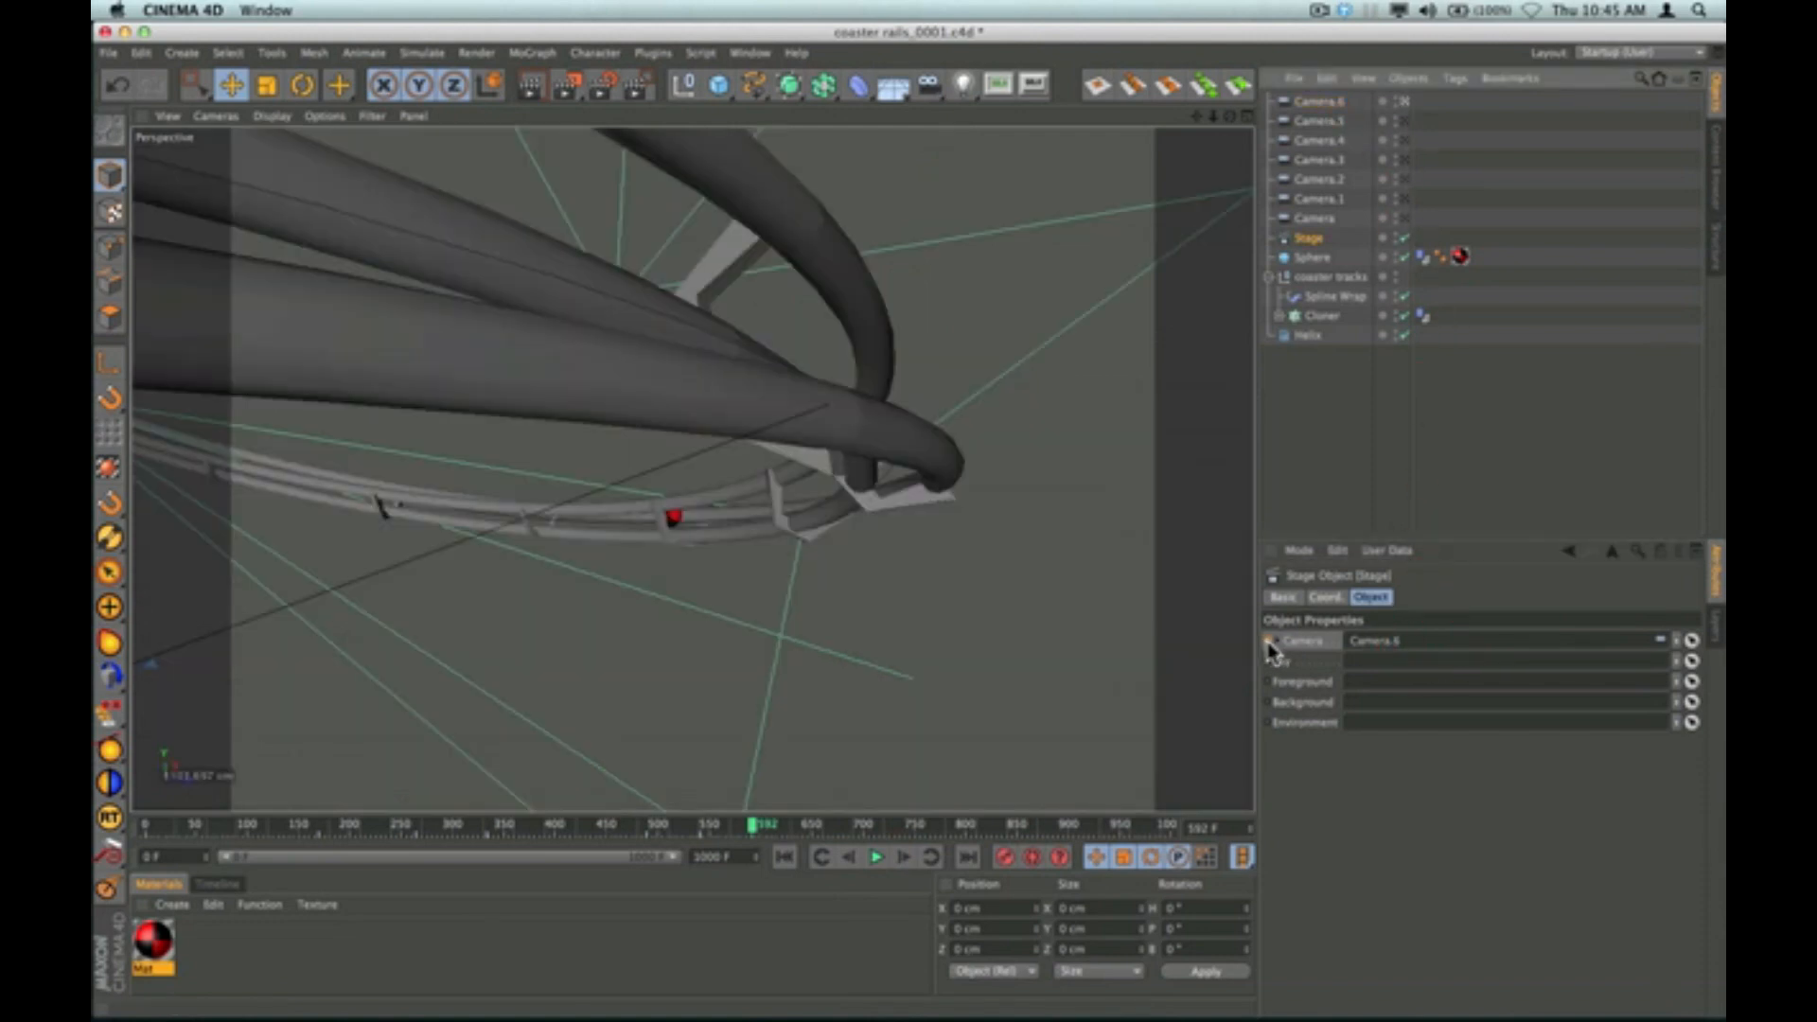
left_click(1269, 641, "ctrl")
Play on to frame 667 and set the project's end frame to 675.
left_click(877, 858)
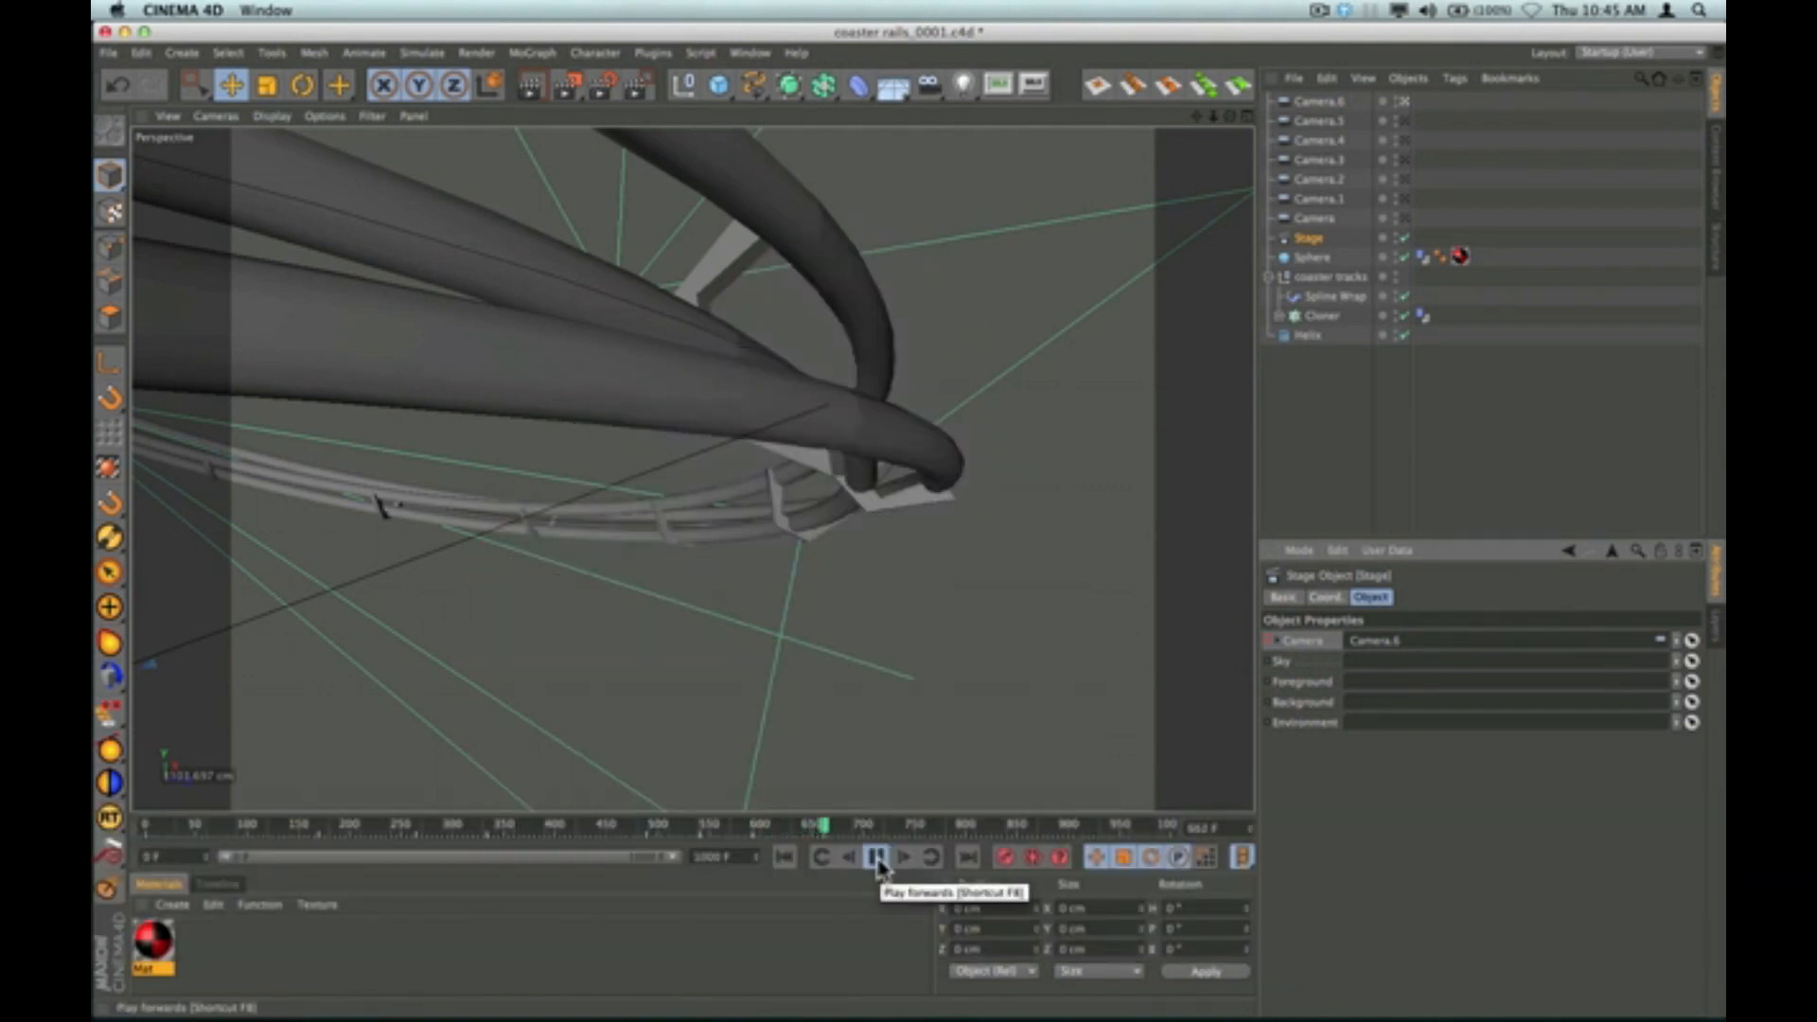
left_click(877, 858)
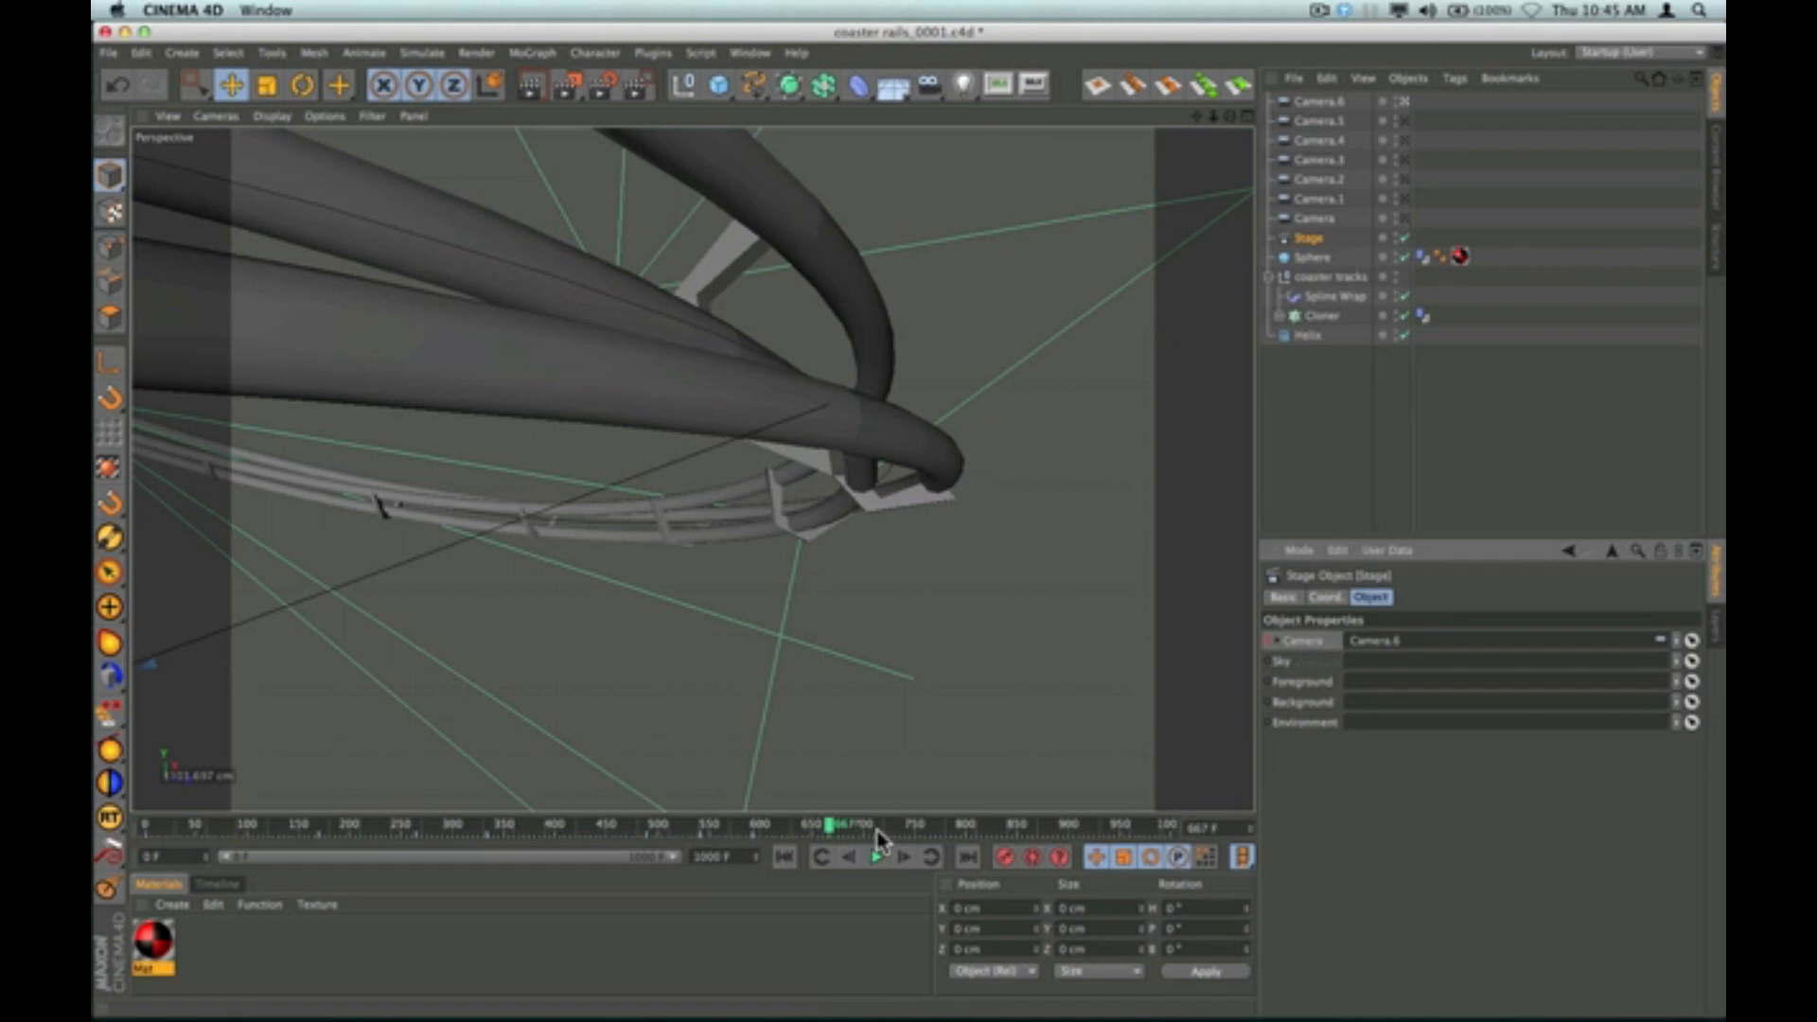
double_click(722, 858)
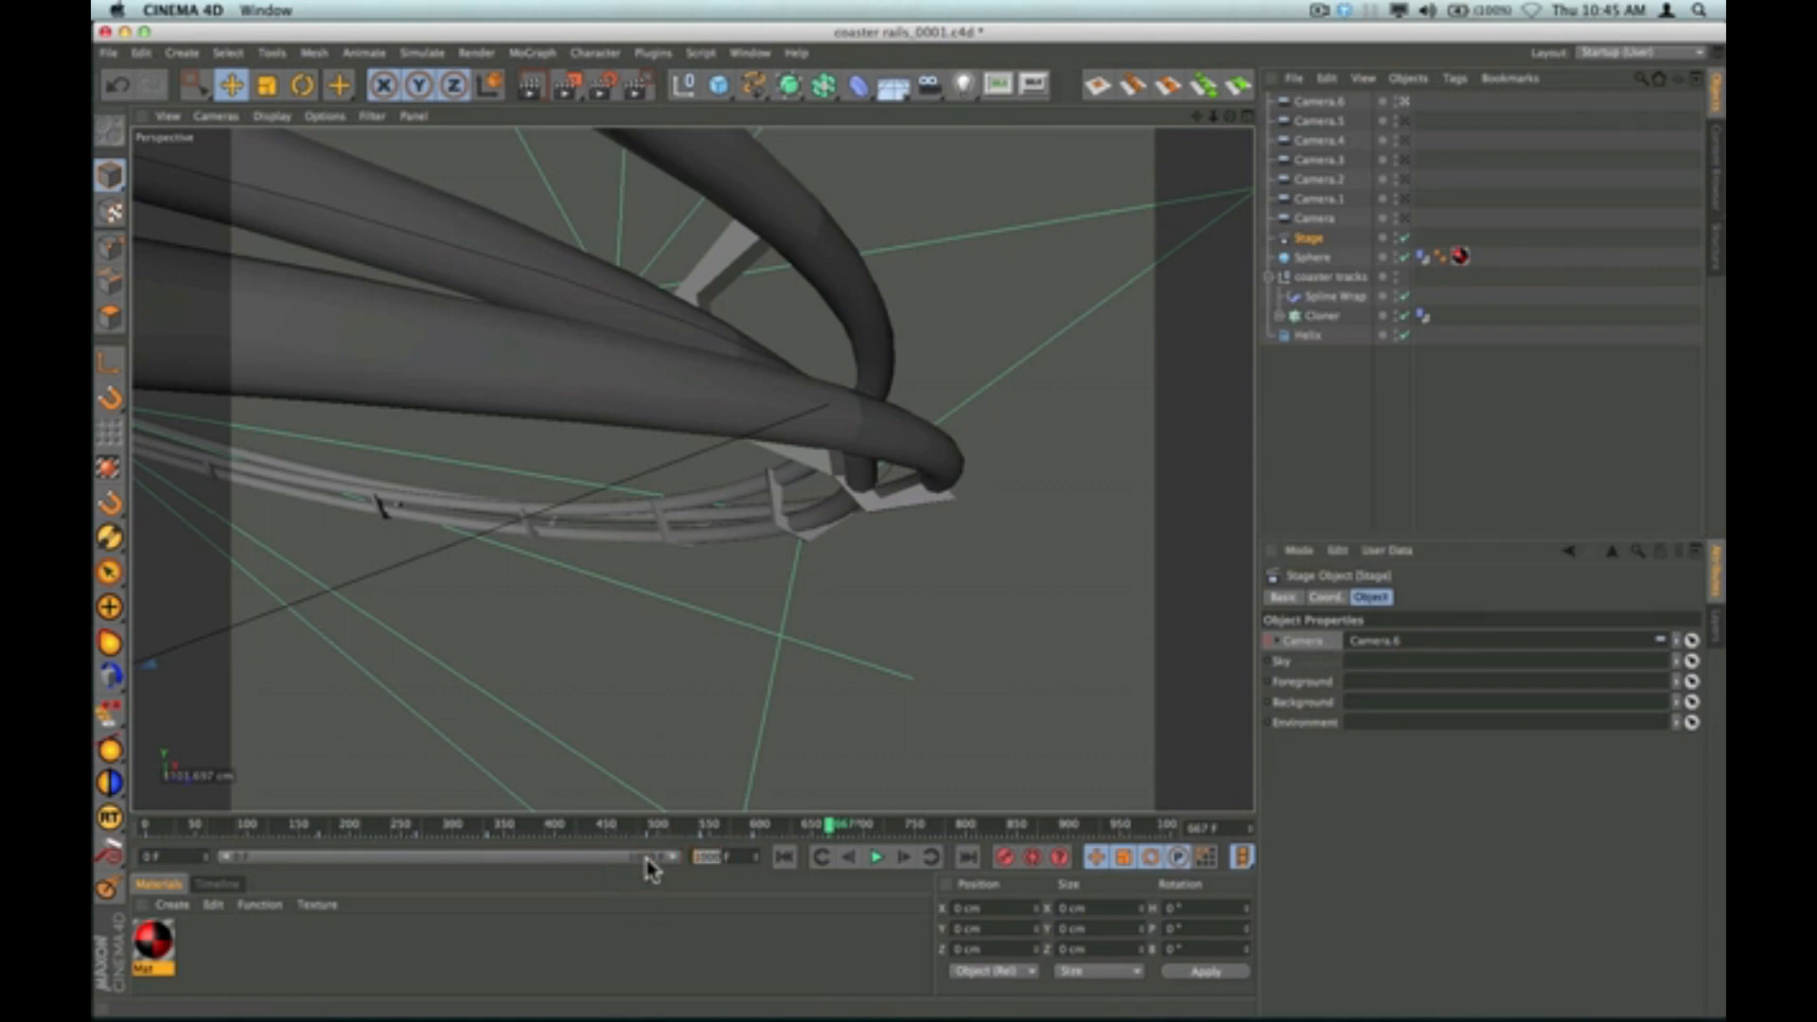
type("675")
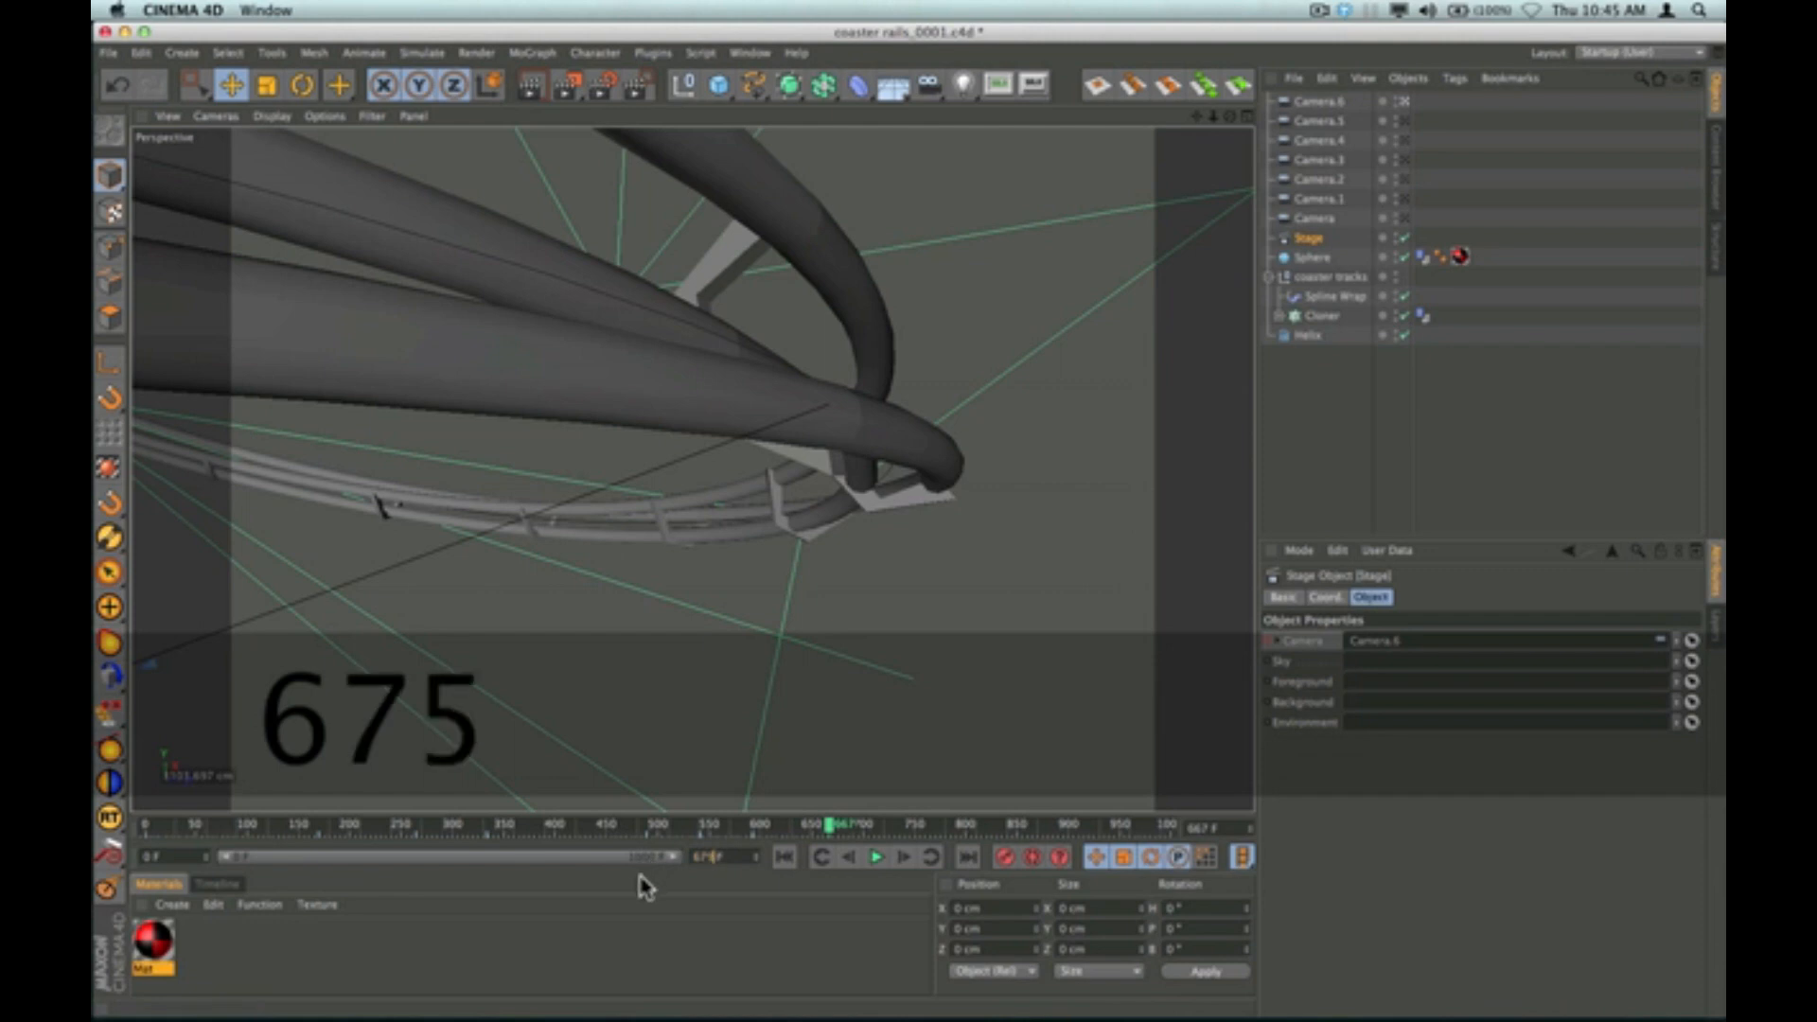
left_click(661, 940)
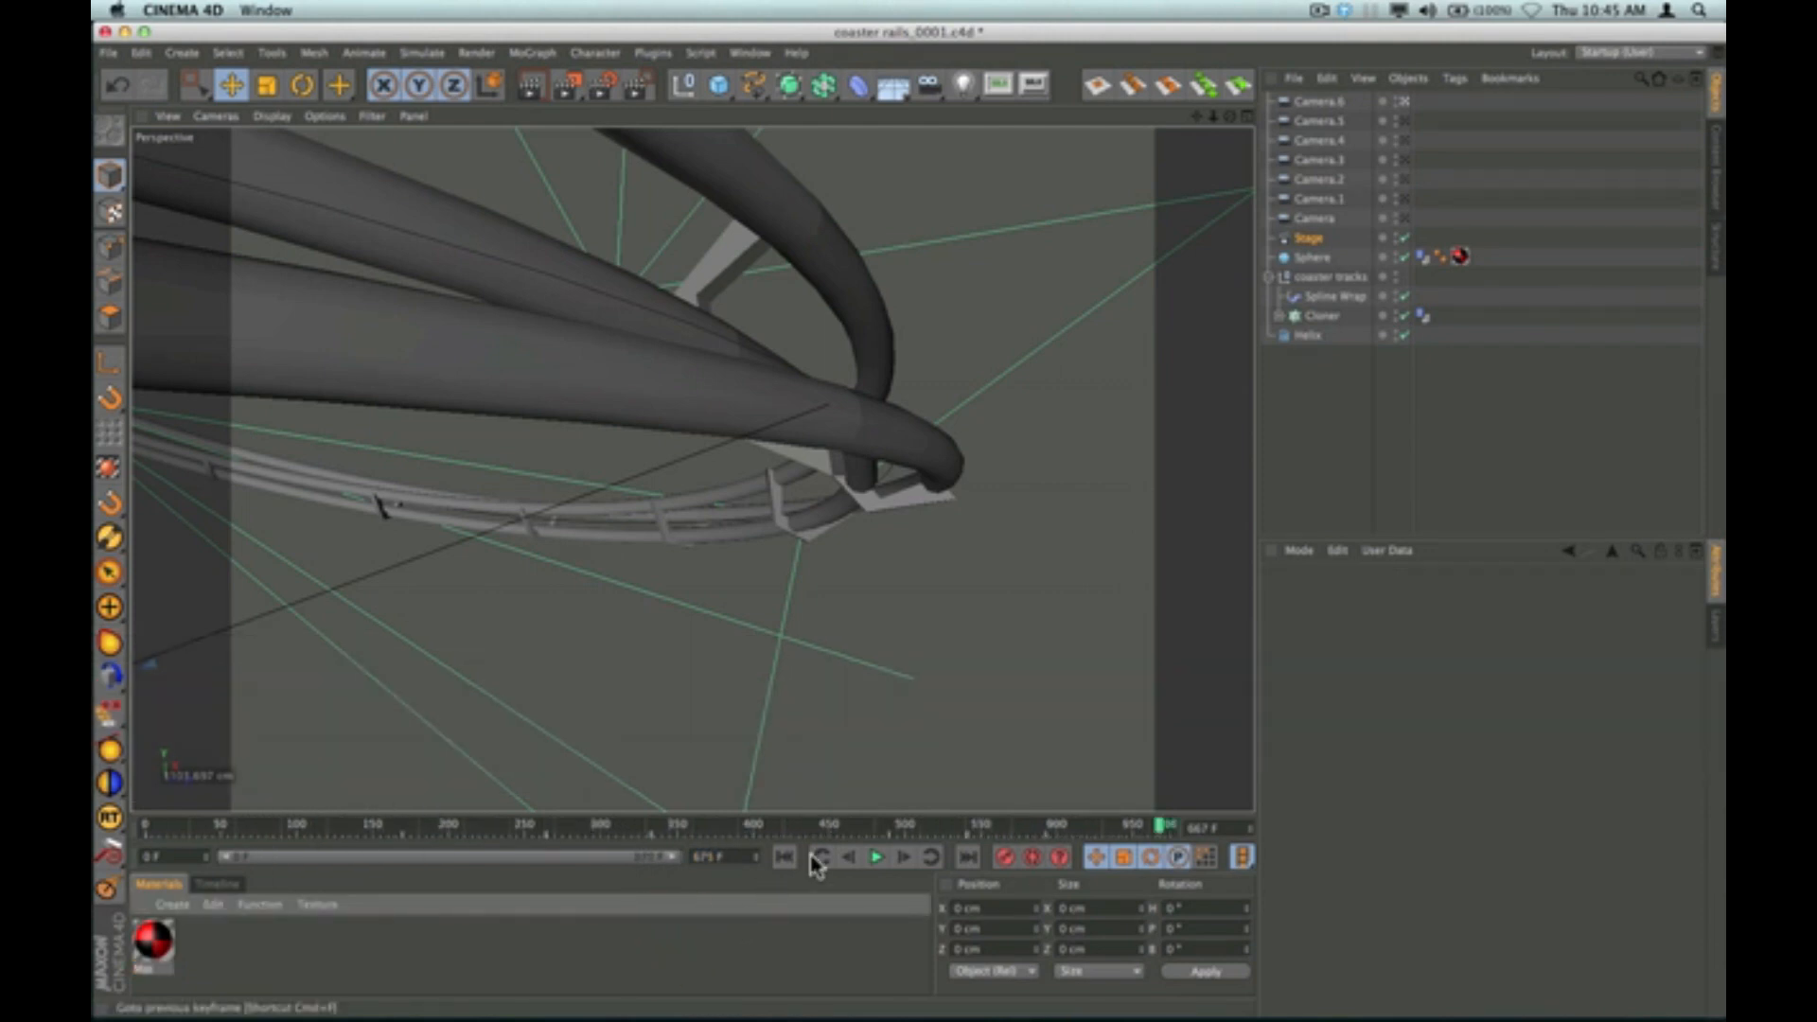
Play the animation from the start to frame 317 to review the Stage's camera switches.
left_click(783, 859)
left_click(877, 858)
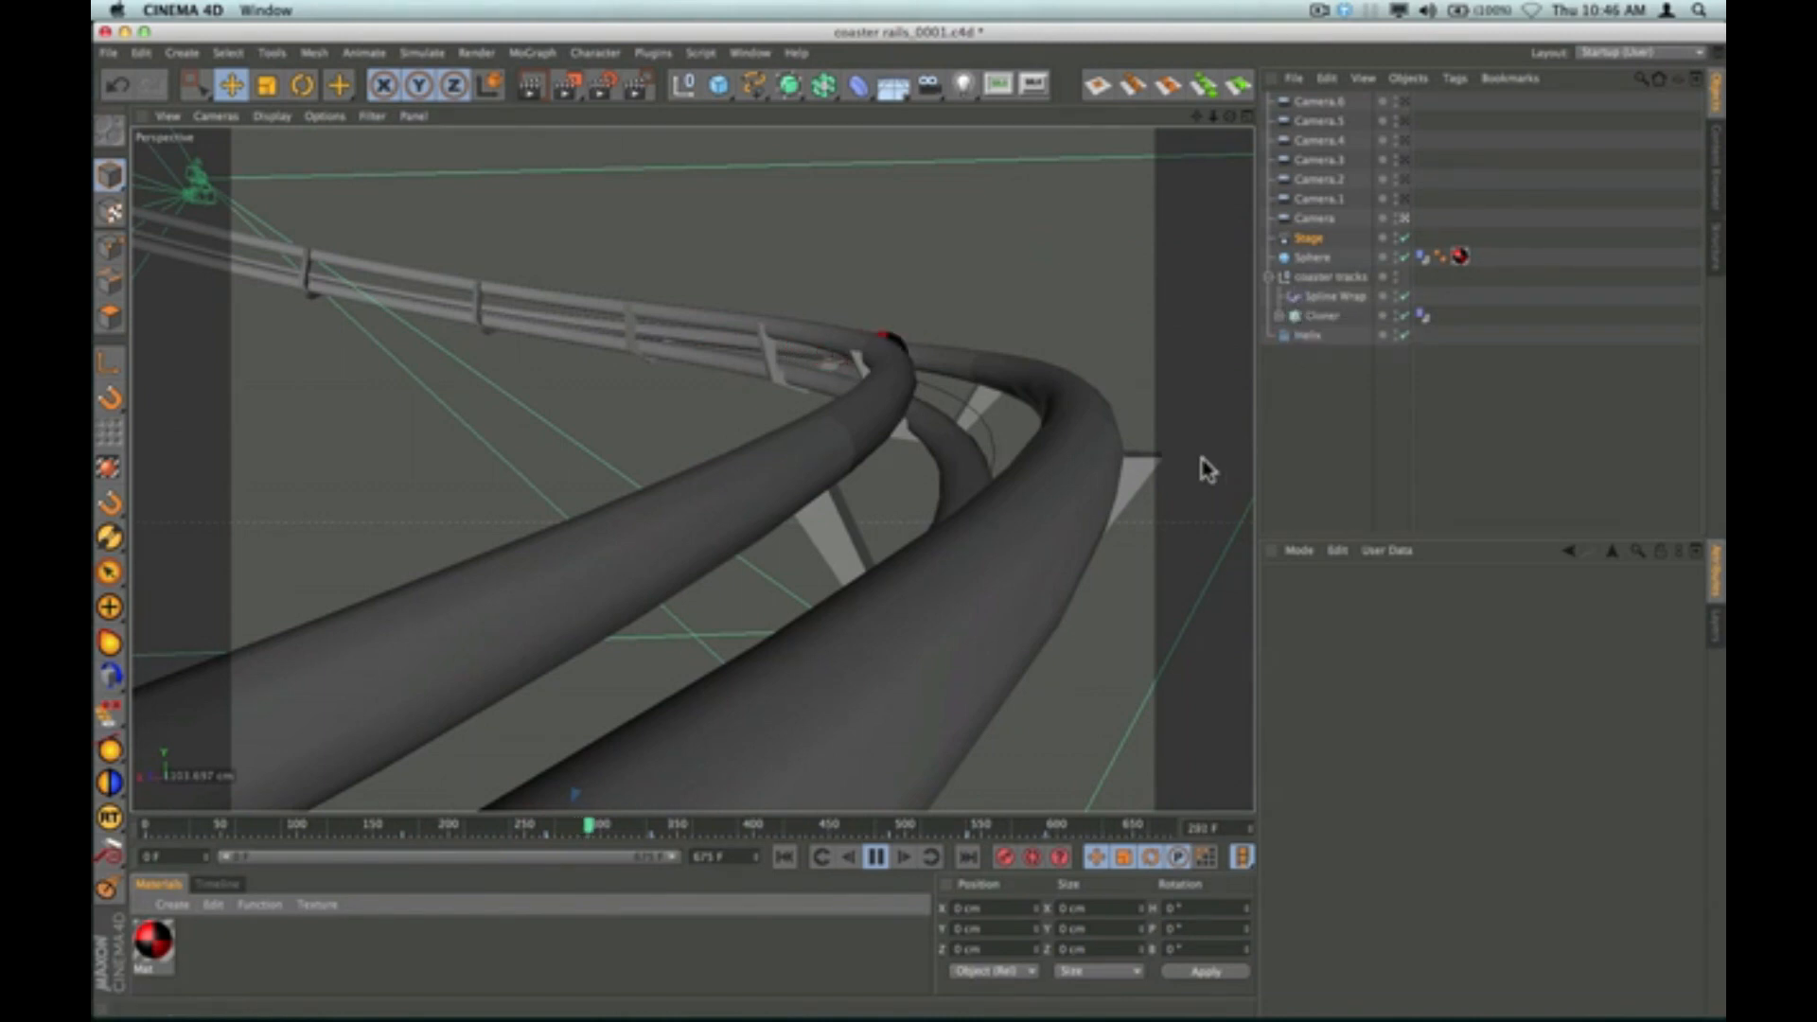
left_click(876, 857)
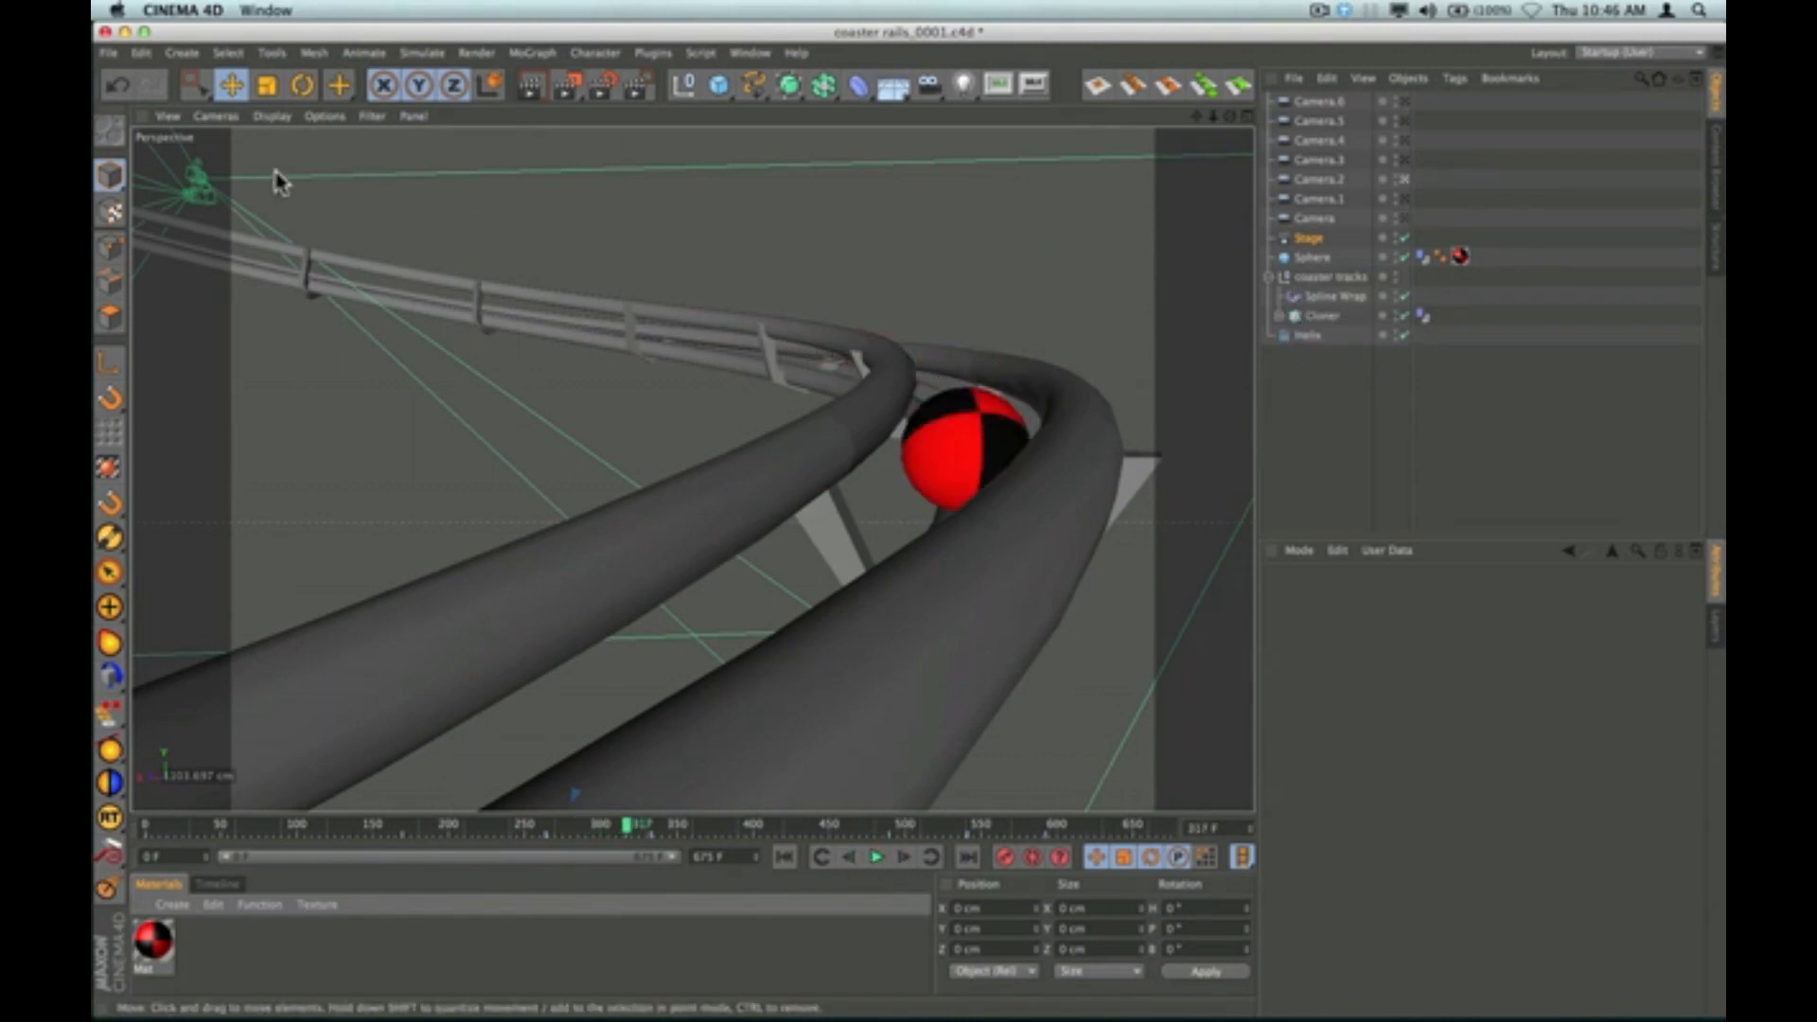
Hide all seven cameras, from Camera to Camera.6, so their outlines do not clutter the viewport.
left_click(1397, 120)
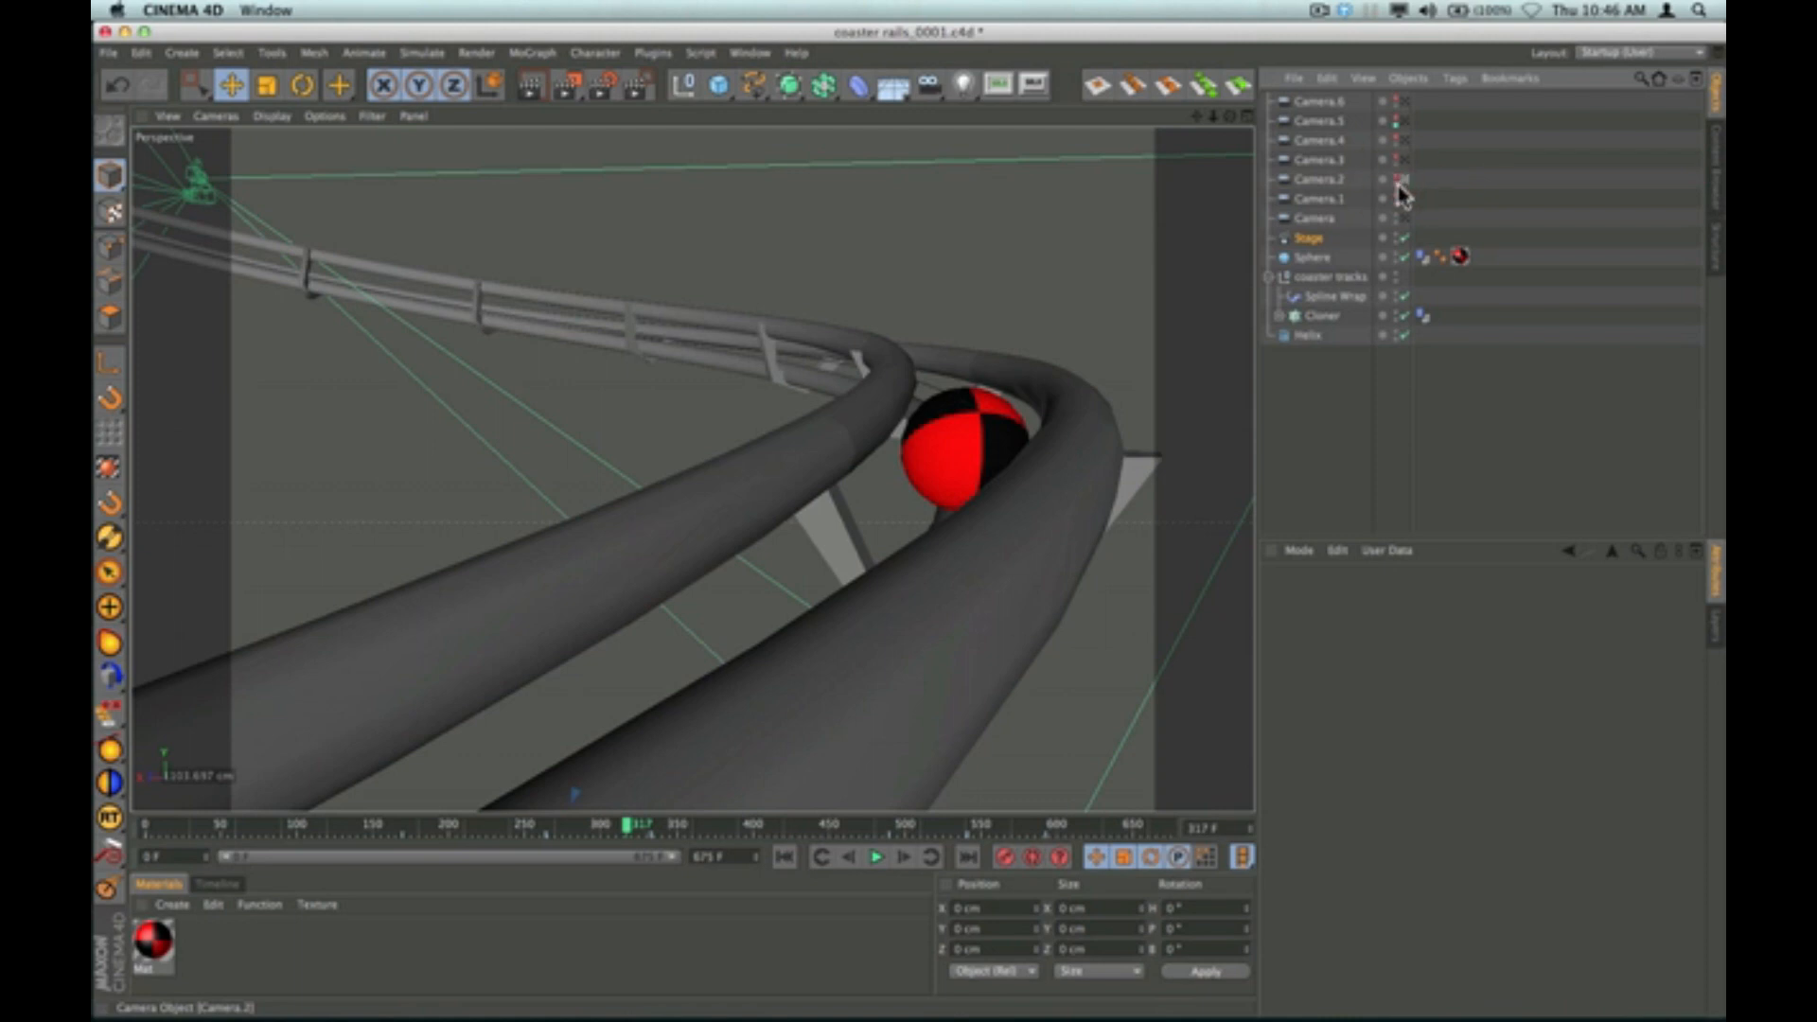
left_click(1397, 198)
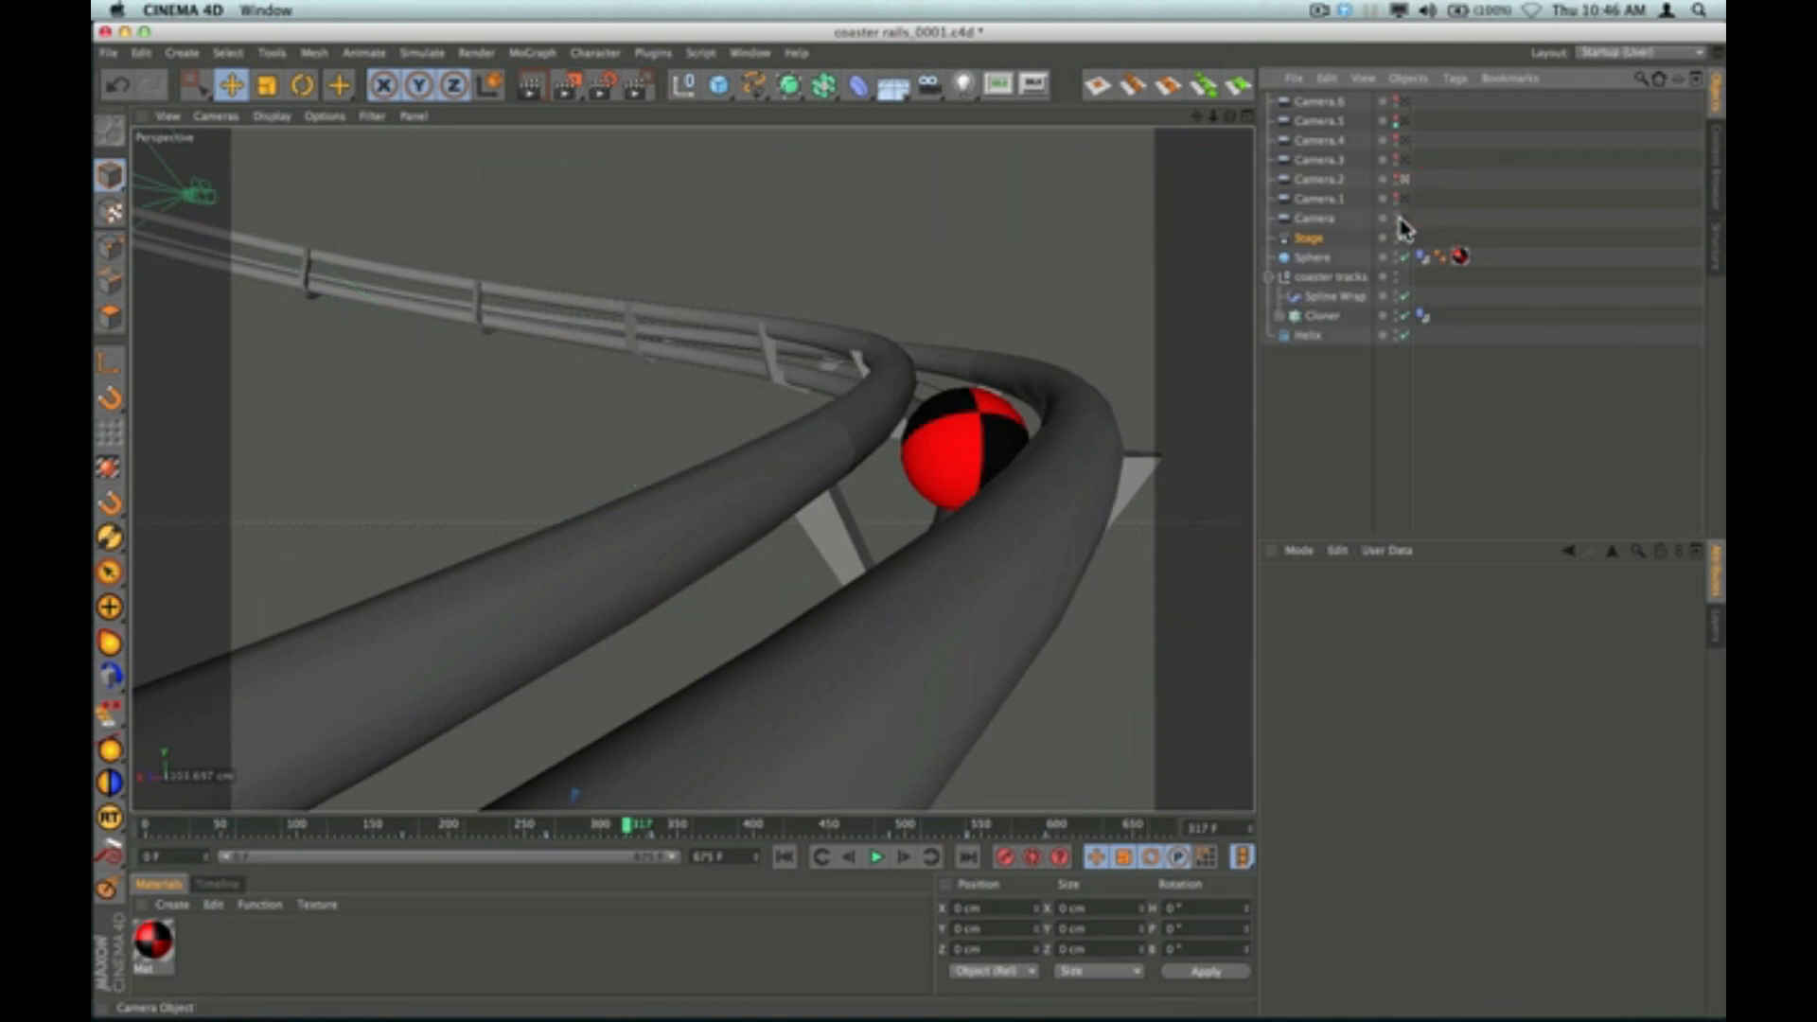
left_click(1396, 217)
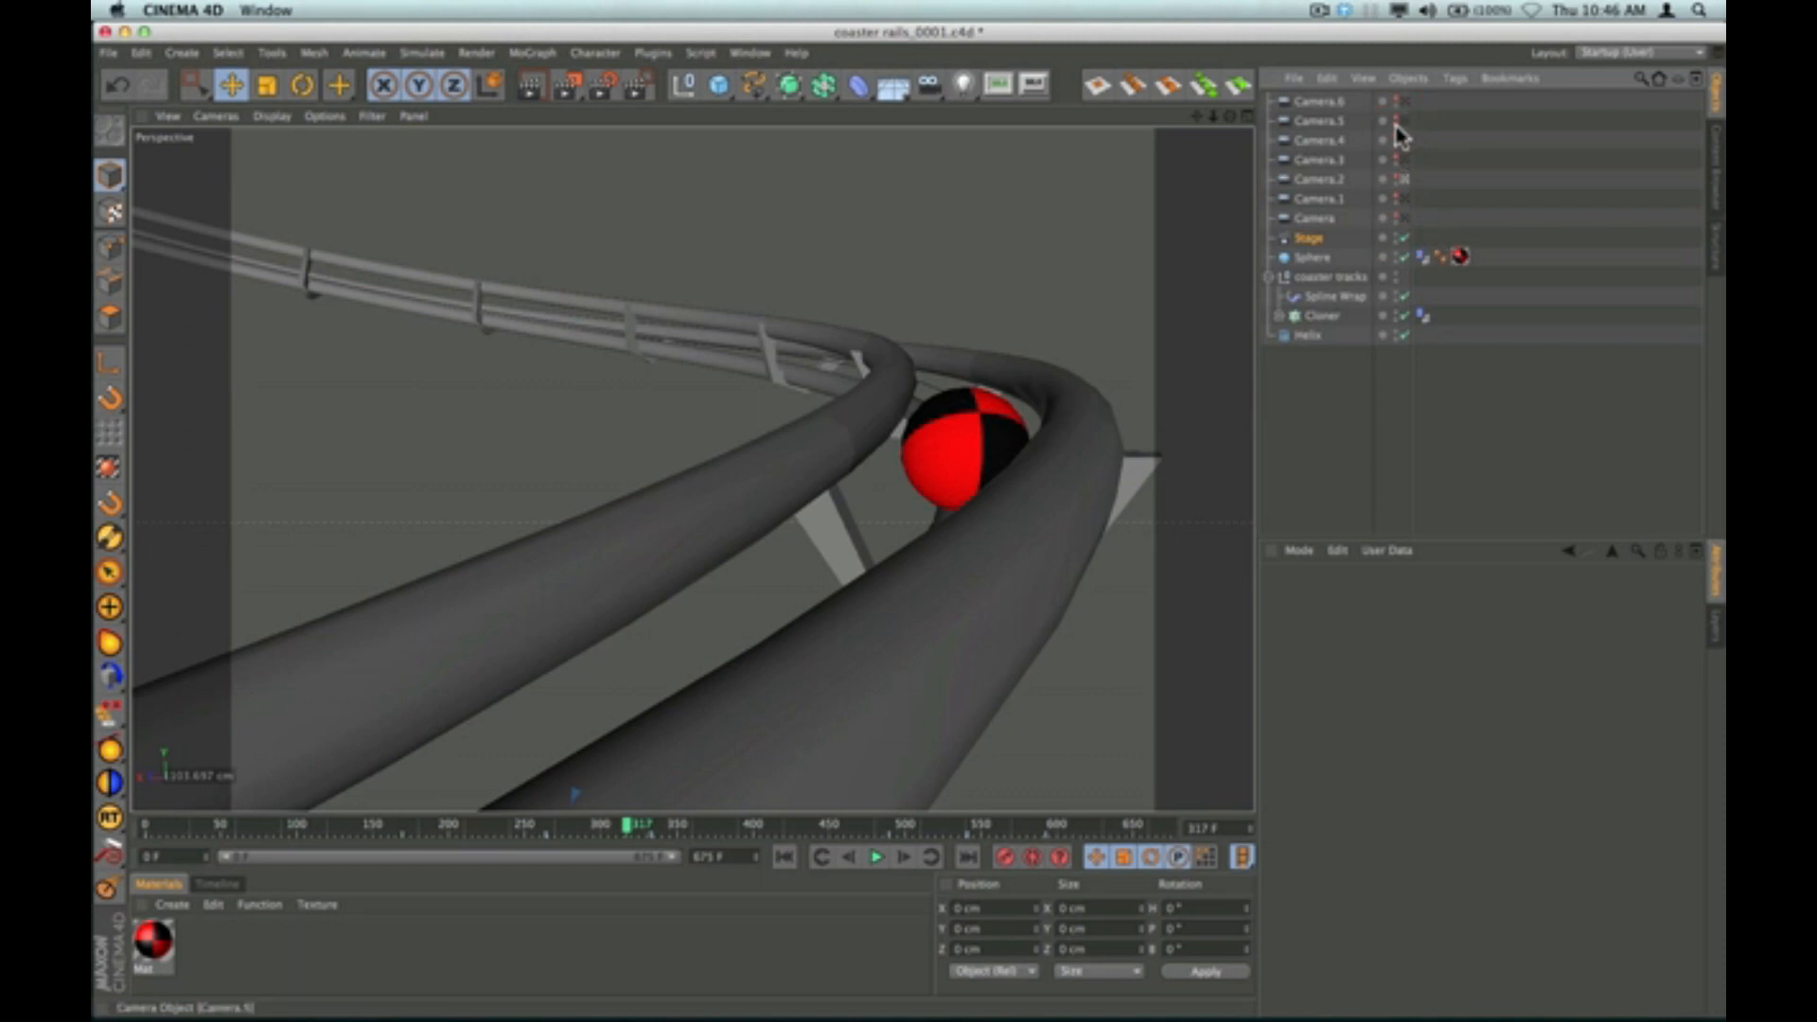
left_click(797, 746)
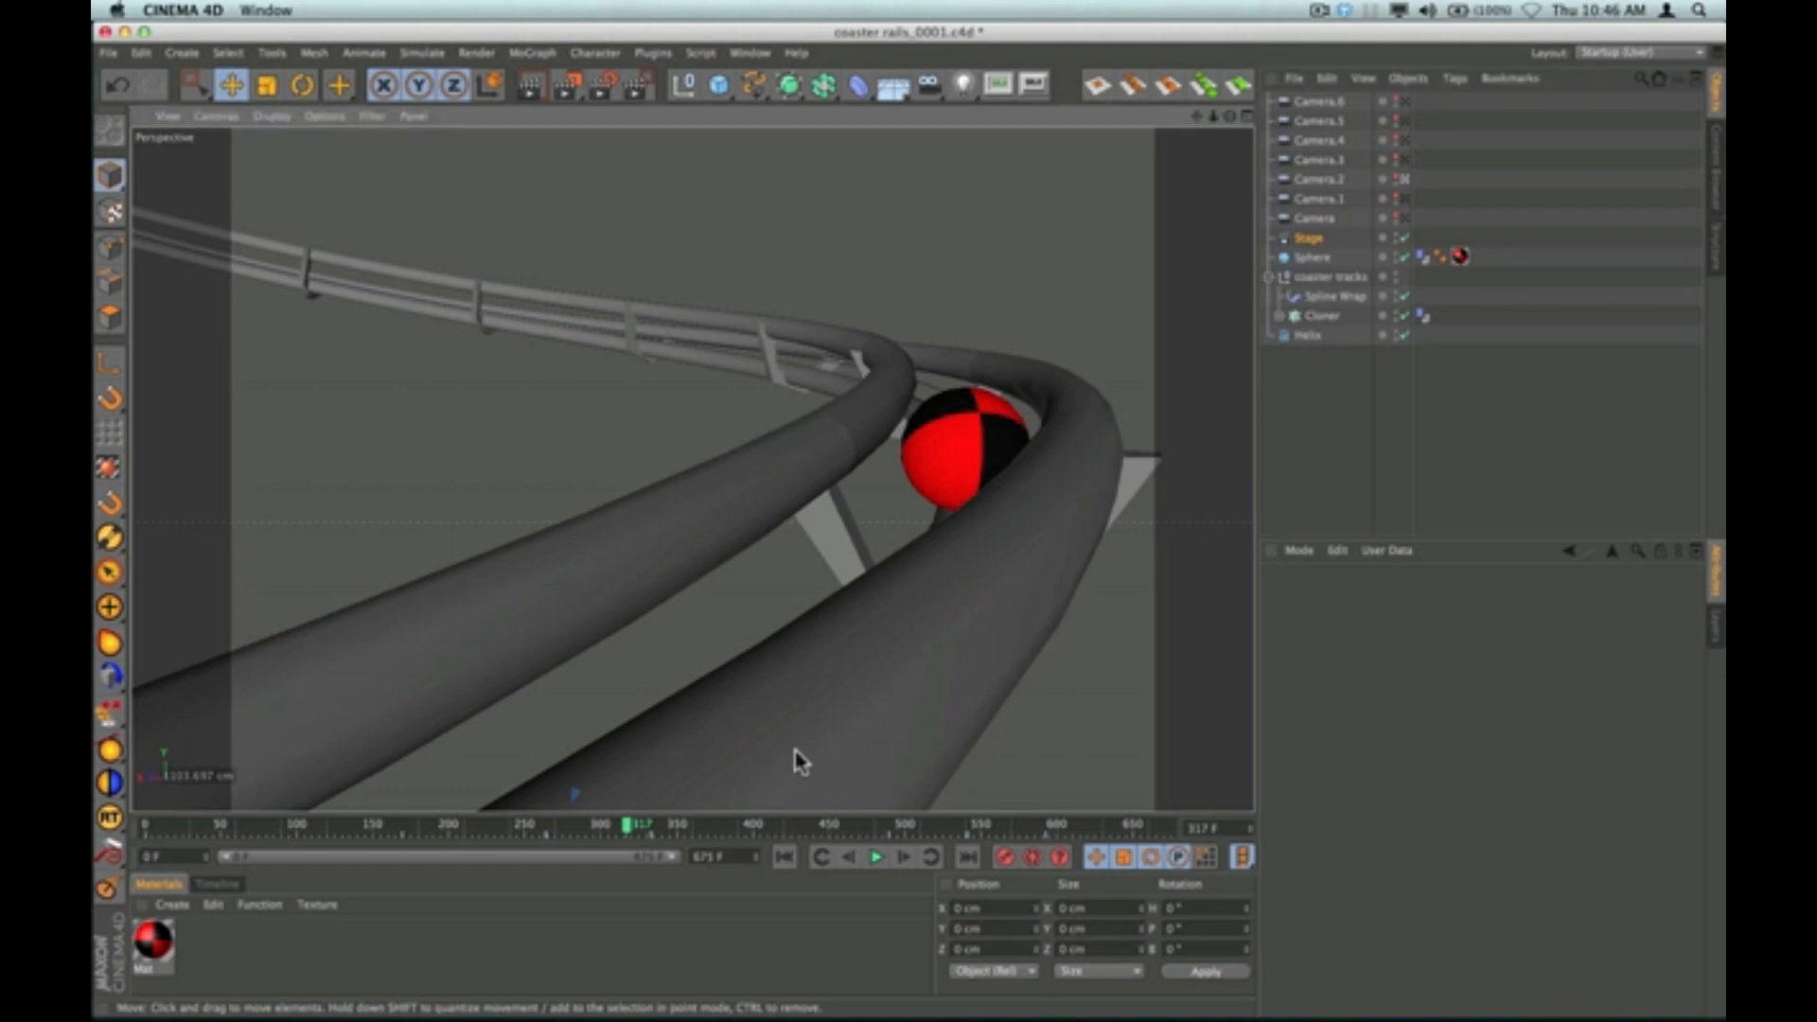
Play the whole animation from the first frame to review the ball's run through all camera views.
left_click(786, 858)
left_click(876, 857)
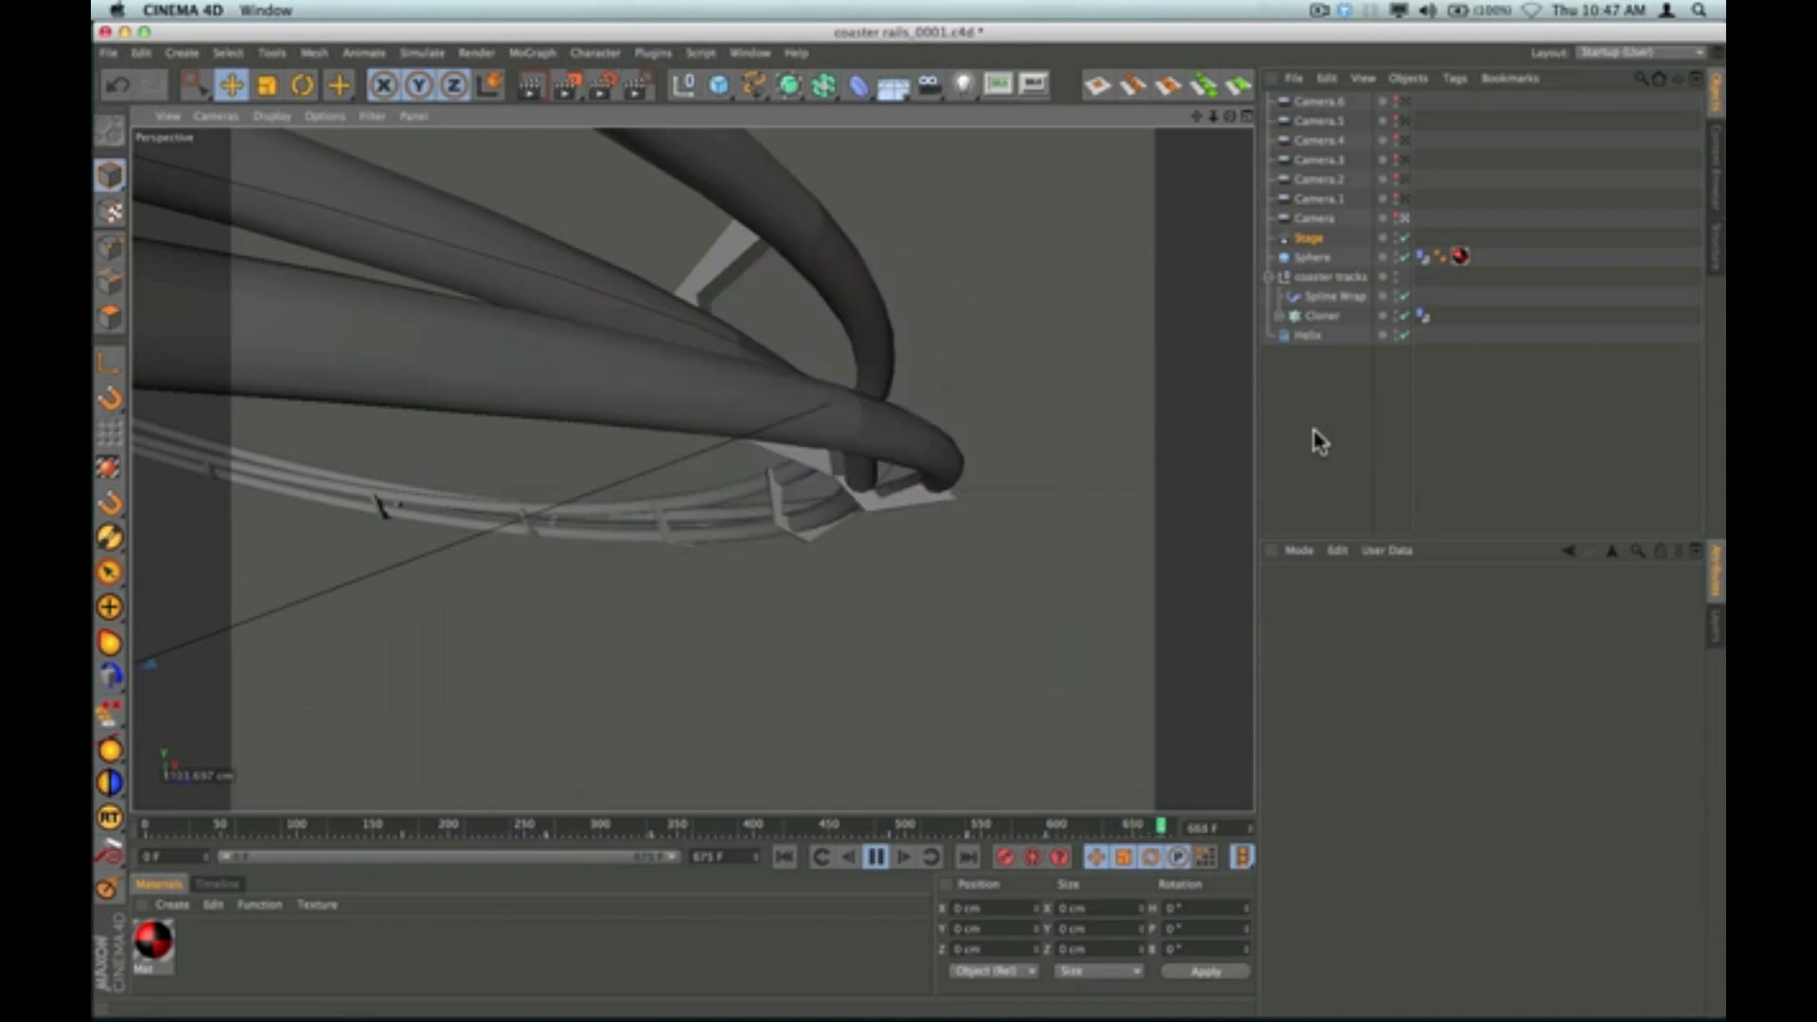
left_click(1317, 11)
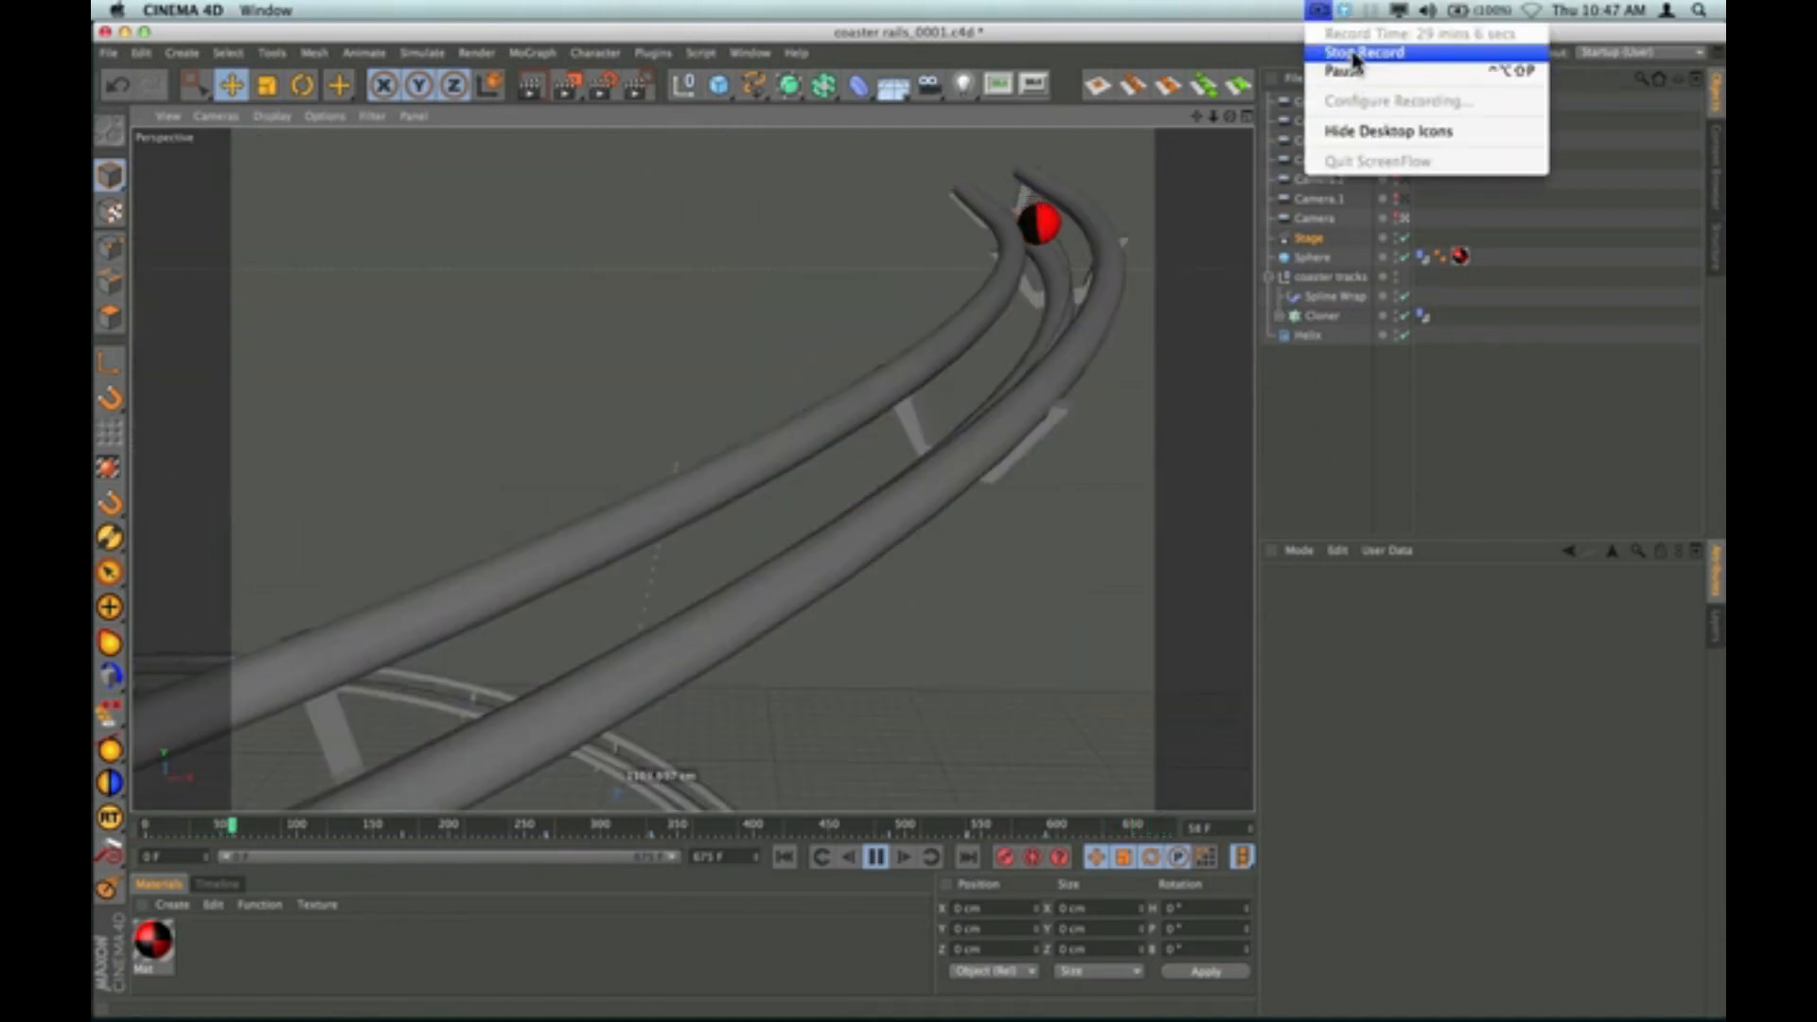